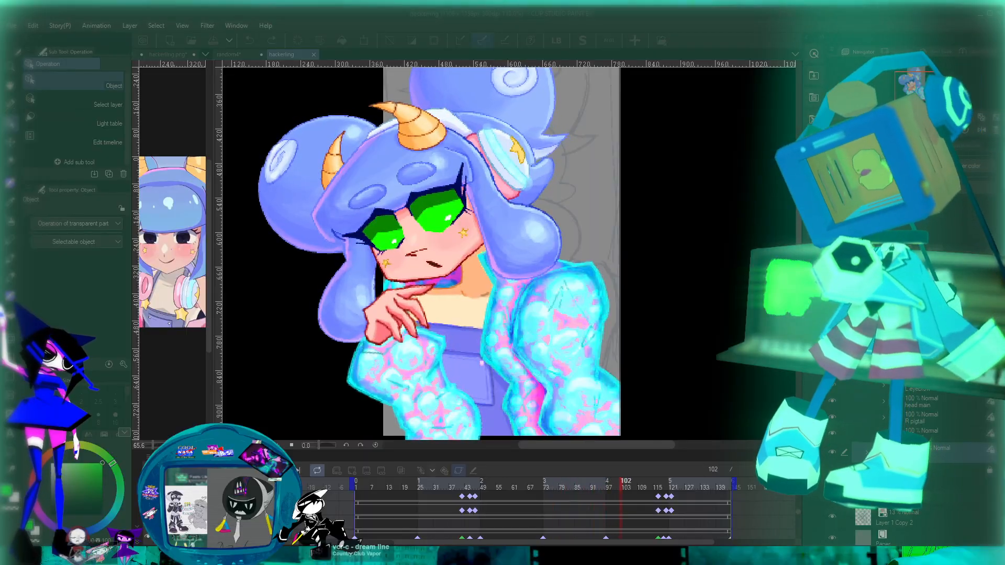
Play back the horned character's animation with the whole canvas in view
scroll(568, 339, "down", 3)
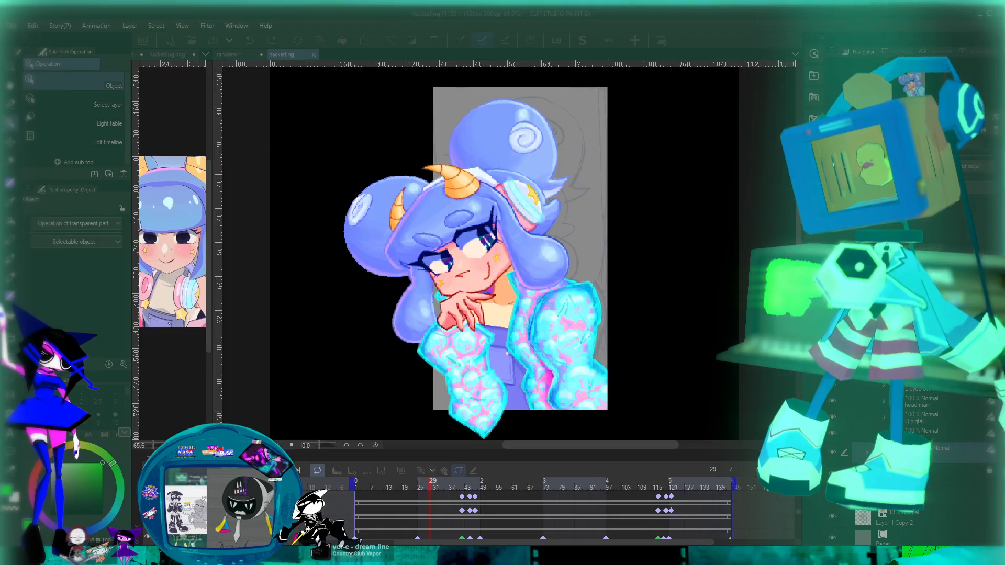
key("space")
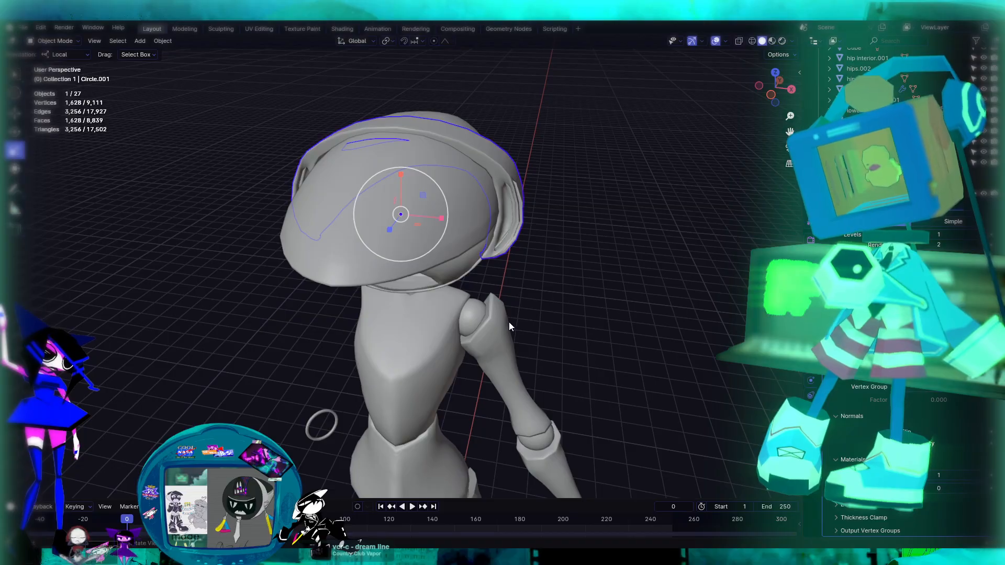
Switch to Blender, select the head object (Sphere.002), and set the viewport to solid shading
middle_click_drag(509, 322, 593, 293)
middle_click_drag(555, 264, 568, 246)
middle_click_drag(664, 178, 691, 58, "shift")
middle_click_drag(459, 241, 527, 305)
left_click(494, 237)
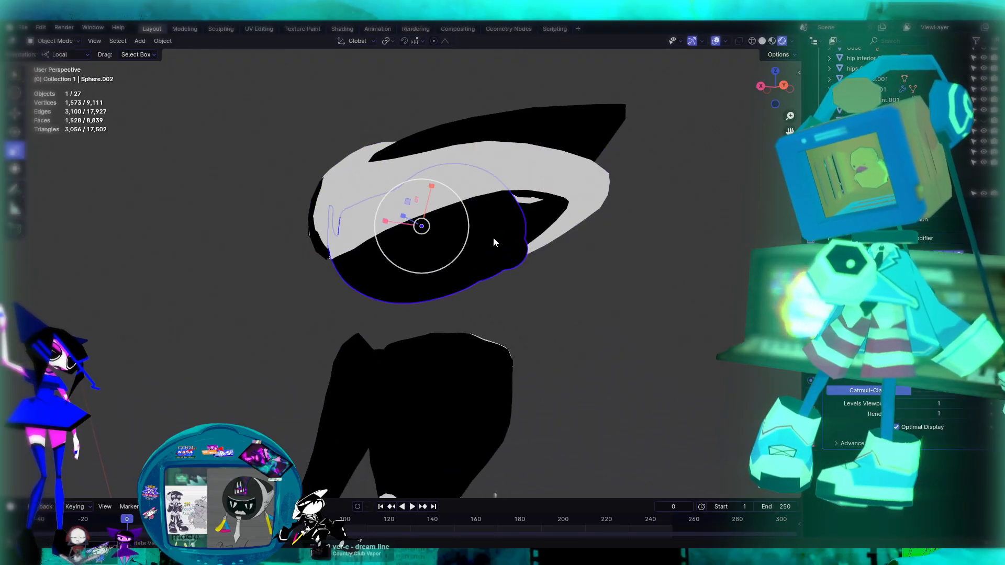
middle_click_drag(589, 319, 682, 193)
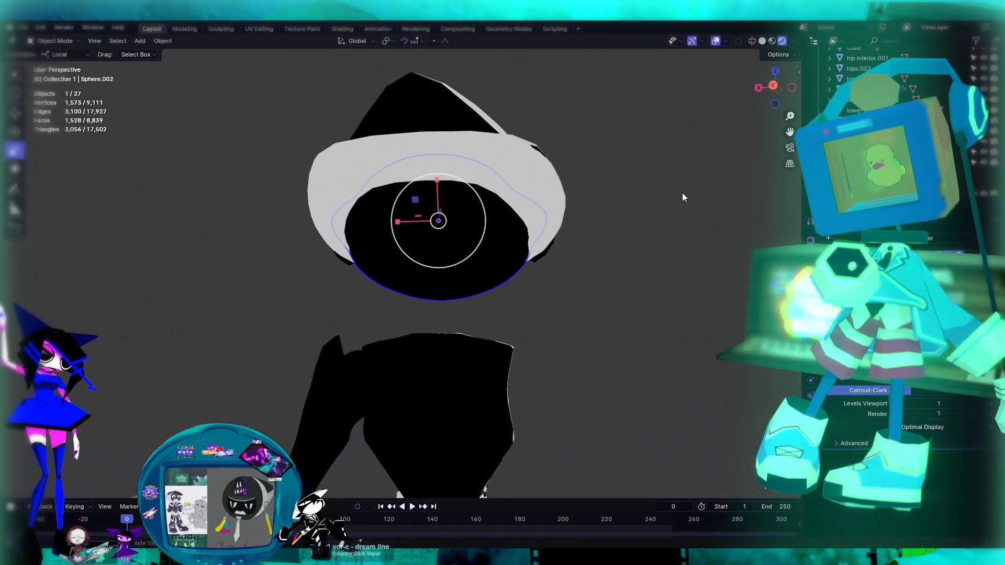
left_click(753, 42)
scroll(426, 244, "up", 3)
left_click(762, 42)
In Edit Mode, move the seam vertex where the neck stub meets the head along X toward the mirror line
middle_click_drag(523, 220, 404, 192)
key("Tab")
scroll(519, 234, "up", 4)
left_click(404, 192)
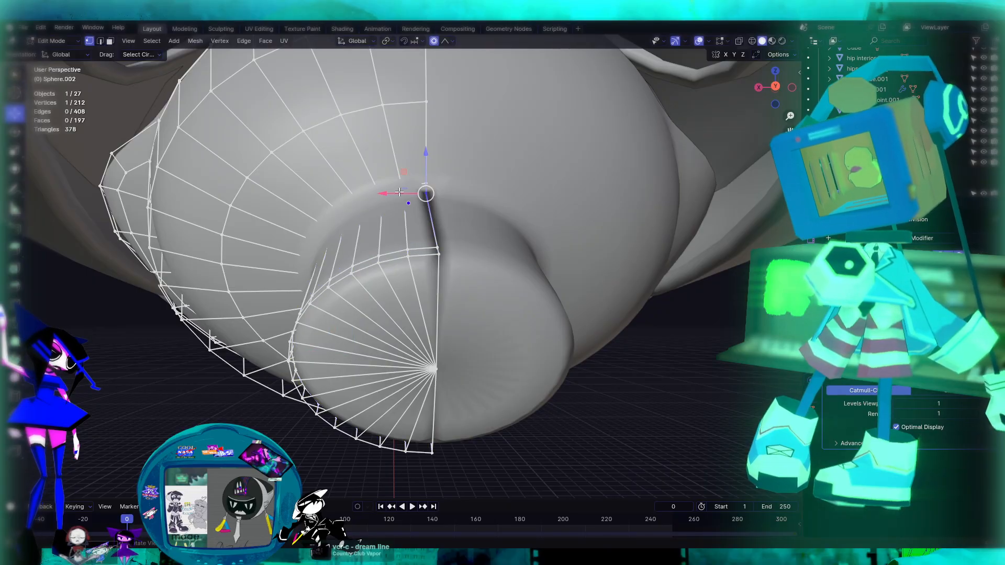
left_click_drag(404, 193, 388, 197)
scroll(456, 193, "up", 2)
scroll(456, 194, "up", 5)
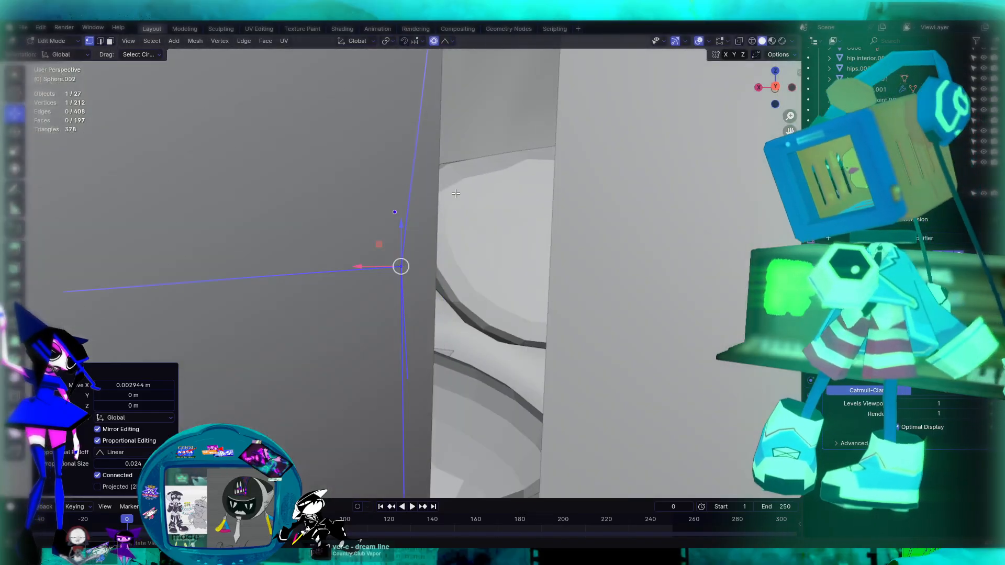
scroll(450, 237, "down", 12)
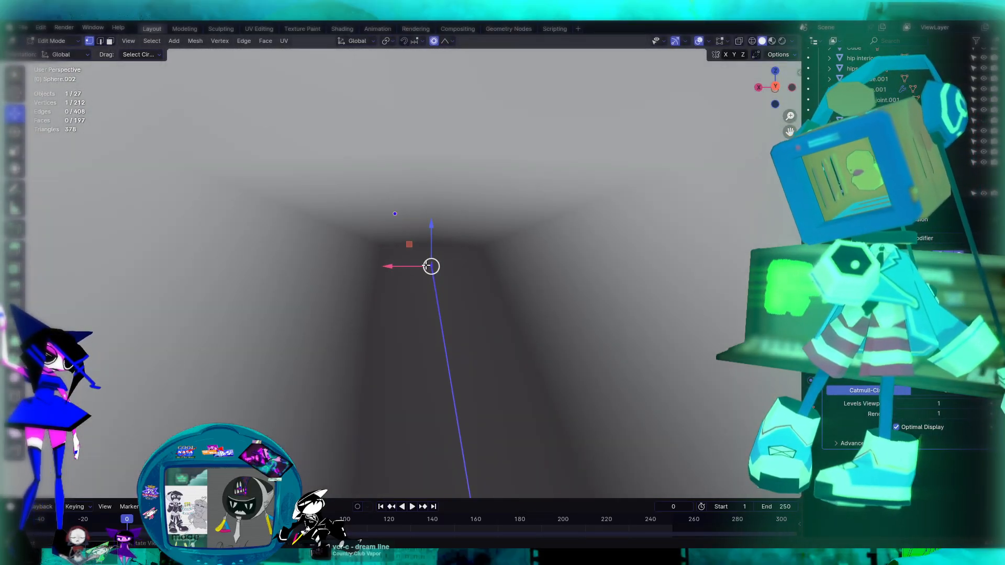
left_click_drag(366, 267, 362, 267)
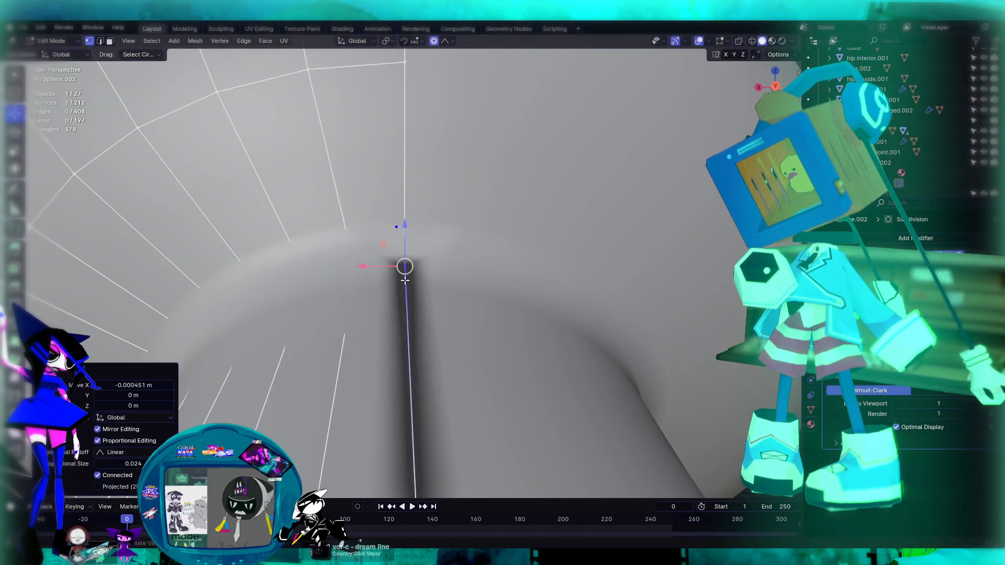
Adjust the seam vertex near the outer end of the neck stub toward the mirror line
middle_click_drag(407, 304, 411, 188, "shift")
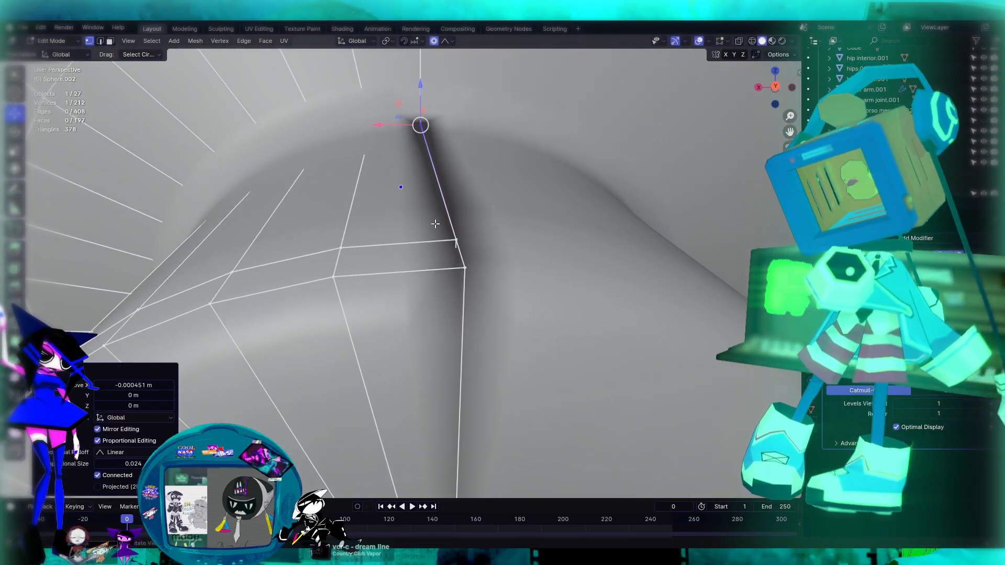
left_click(444, 244)
left_click_drag(419, 241, 440, 238)
middle_click_drag(477, 240, 471, 244)
scroll(471, 240, "down", 4)
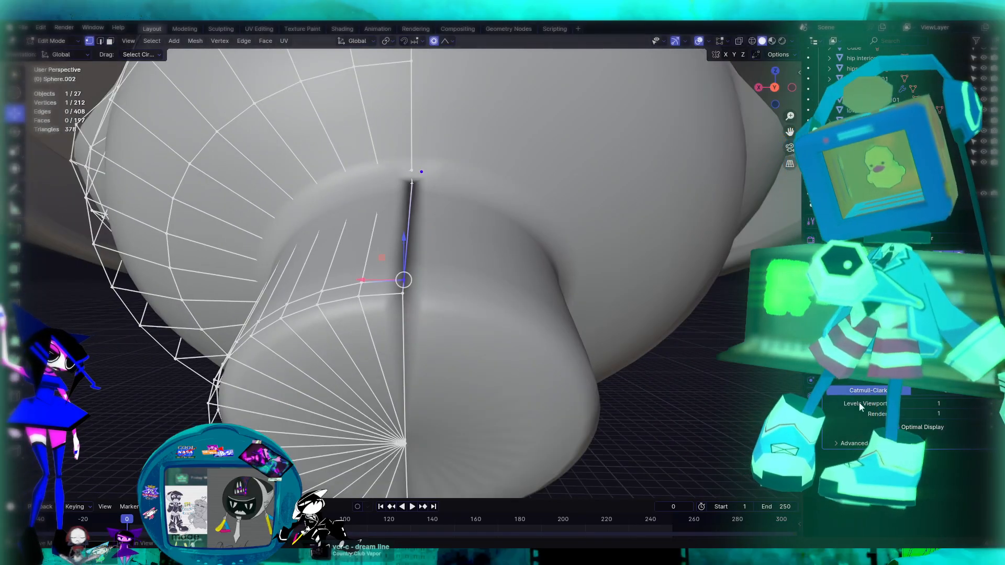
Turn off the head's Subdivision modifier display in the viewport to check the neck seam on the base mesh
left_click(947, 378)
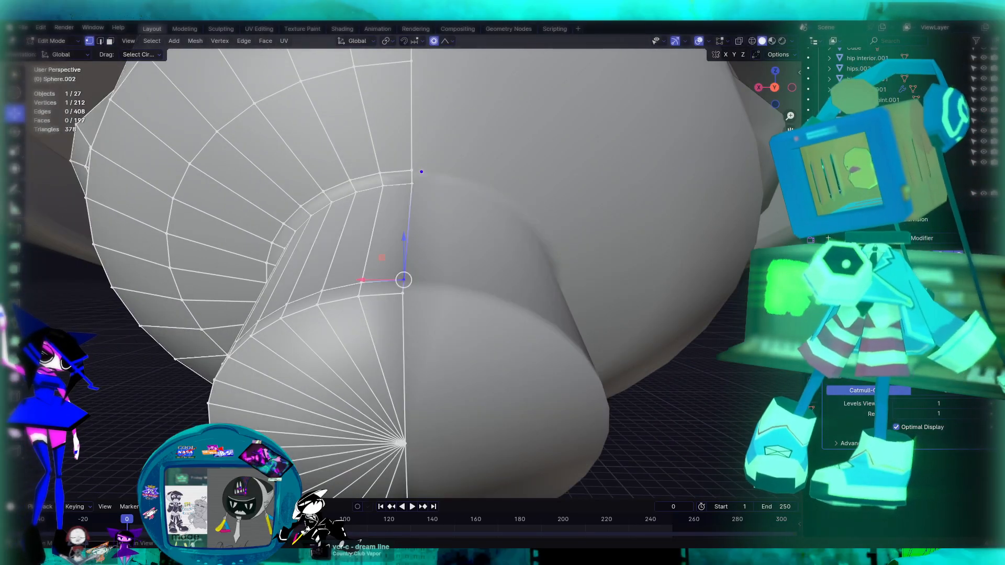
left_click(946, 378)
middle_click_drag(501, 419, 477, 425)
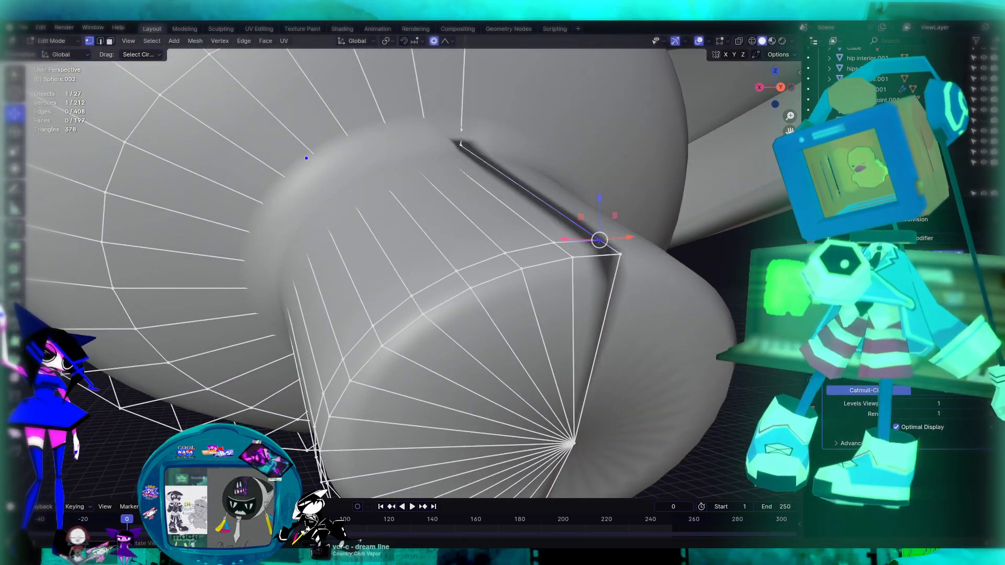
left_click(947, 378)
Nudge the seam vertex at the base of the neck stub slightly along the X axis
middle_click_drag(485, 235, 436, 333)
left_click(450, 310)
key("g")
key("x")
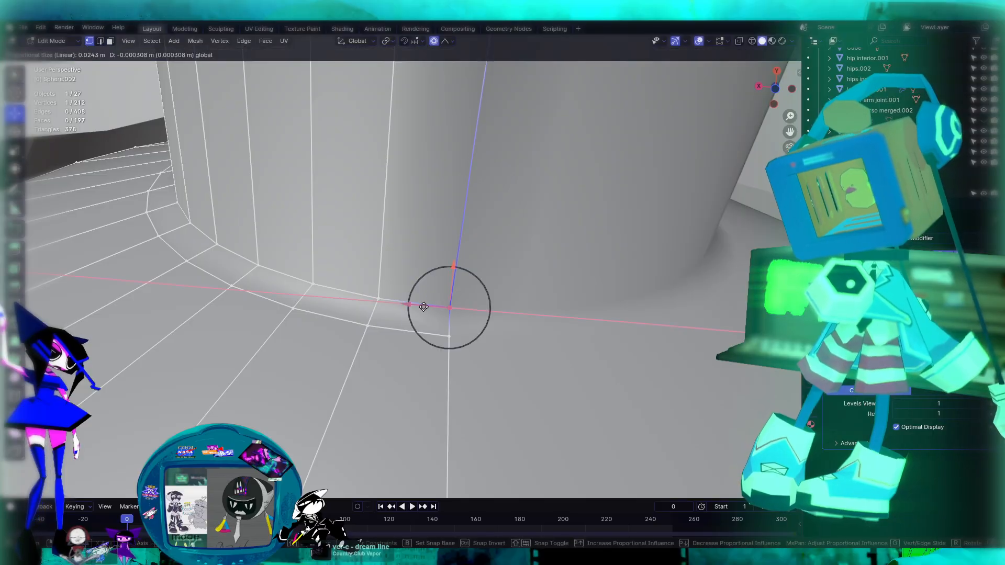
left_click_drag(426, 310, 423, 310)
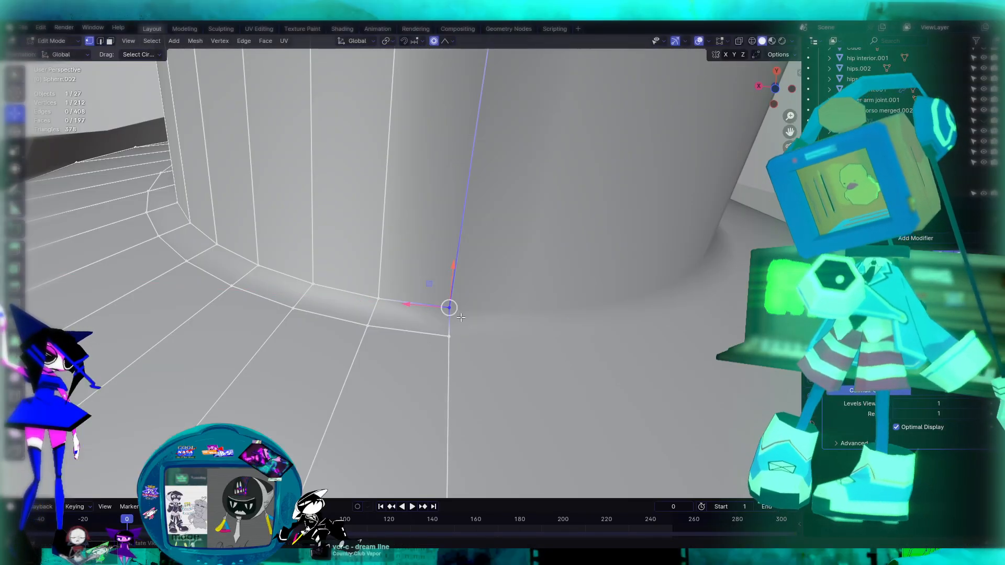
Exit Edit Mode, compare the last neck-seam edit through undo and redo, and deselect the head
scroll(435, 310, "down", 6)
key("Tab")
mouse_move(605, 313)
middle_mouse_down()
mouse_move(602, 367)
mouse_move(686, 354)
mouse_move(613, 325)
middle_mouse_up()
key("ctrl+z")
key("ctrl+shift+z")
key("ctrl+z")
middle_click_drag(552, 314, 471, 257)
scroll(564, 256, "down", 5)
left_click(538, 327)
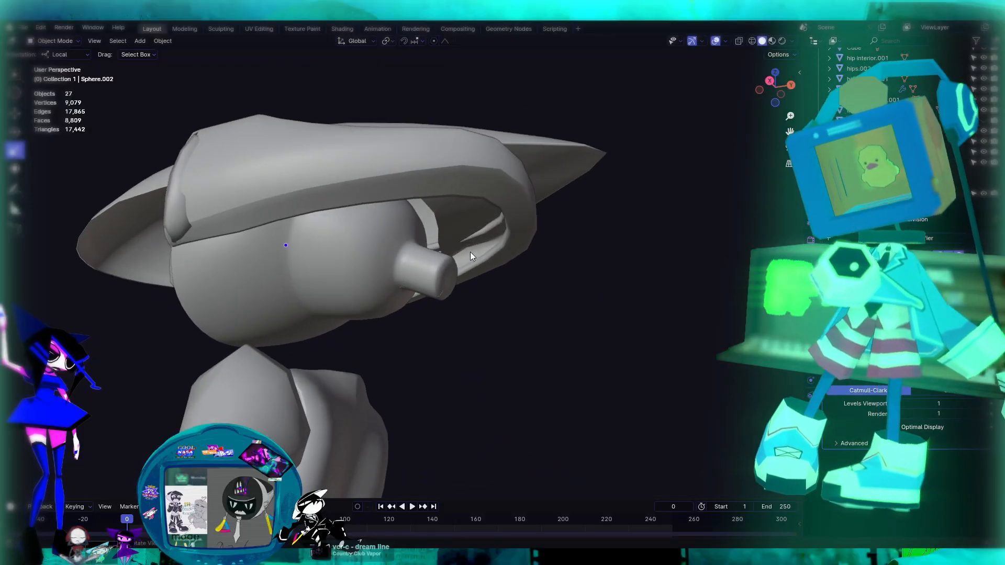
Select the hood around the head (Circle.001) and disable its Solidify modifier in the viewport
middle_click_drag(417, 276, 702, 139)
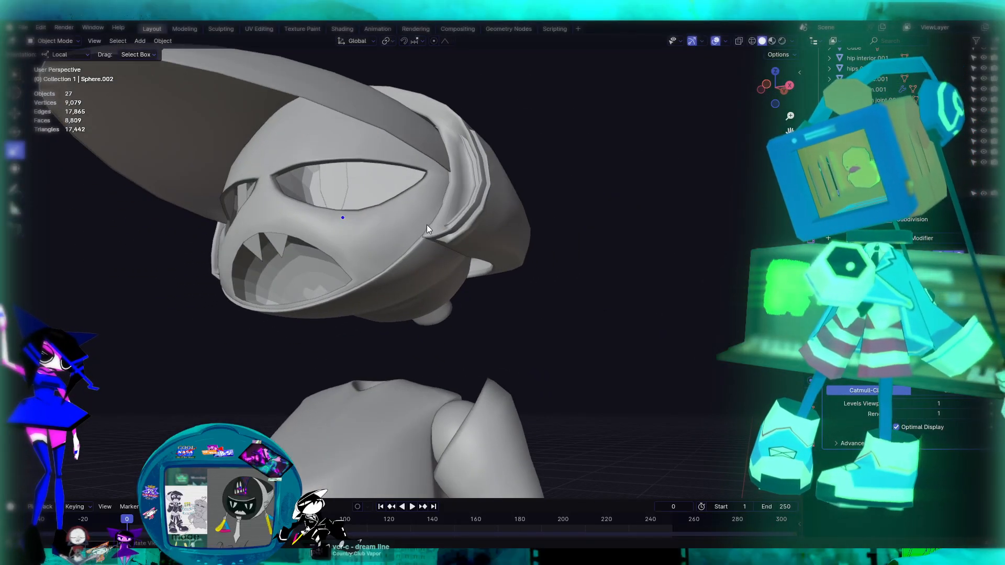
middle_click_drag(426, 228, 529, 231)
middle_click_drag(600, 236, 561, 248)
left_click(614, 253)
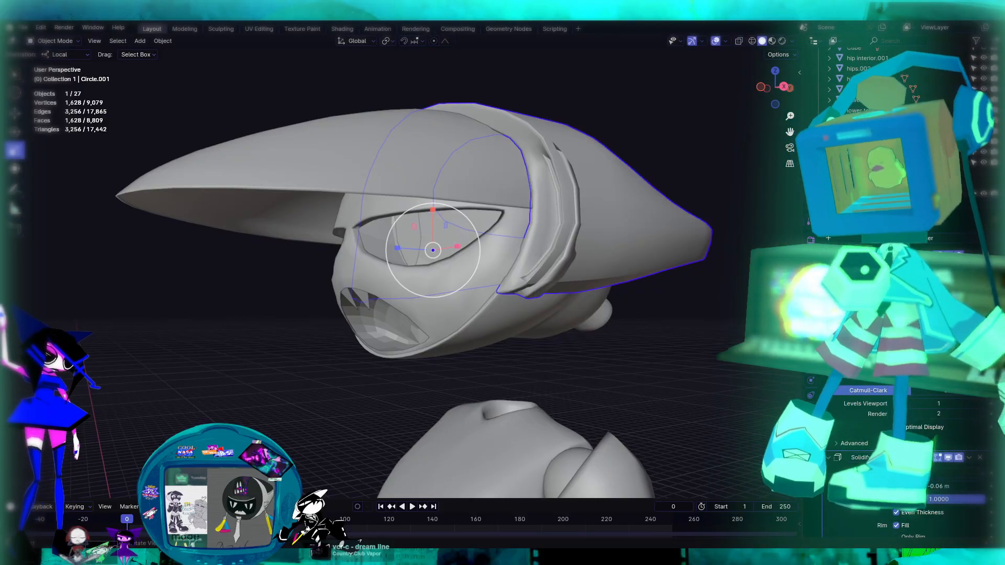
left_click(949, 458)
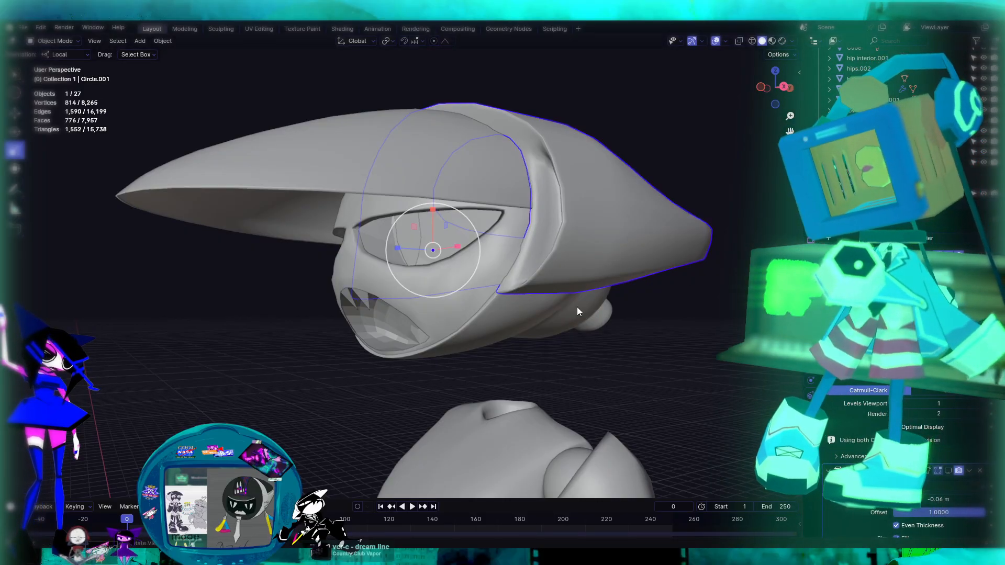
Inspect the face and hood from the front in rendered shading with the hood deselected
middle_click_drag(577, 311, 732, 314)
left_click(782, 41)
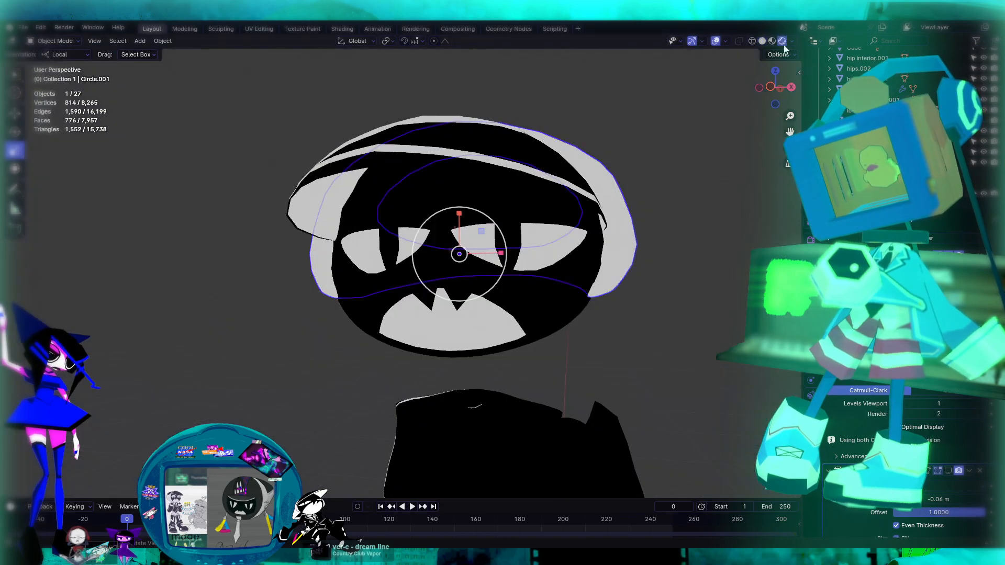
scroll(559, 309, "down", 4)
left_click(562, 294)
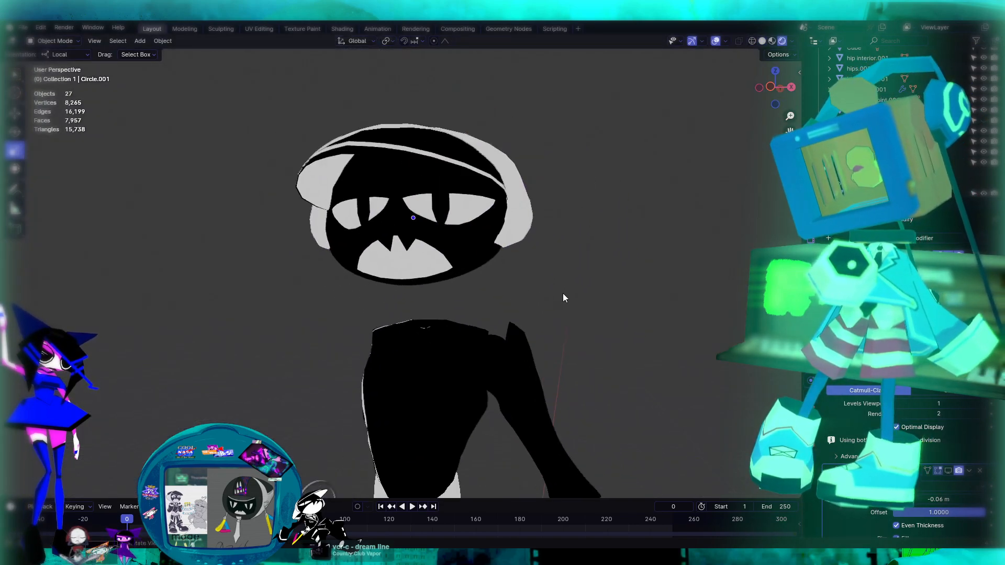
Open the lower torso mesh in Edit Mode and set the viewport to solid shading for work on its upper rim
middle_click_drag(519, 365, 426, 254)
left_click(426, 254)
key("Tab")
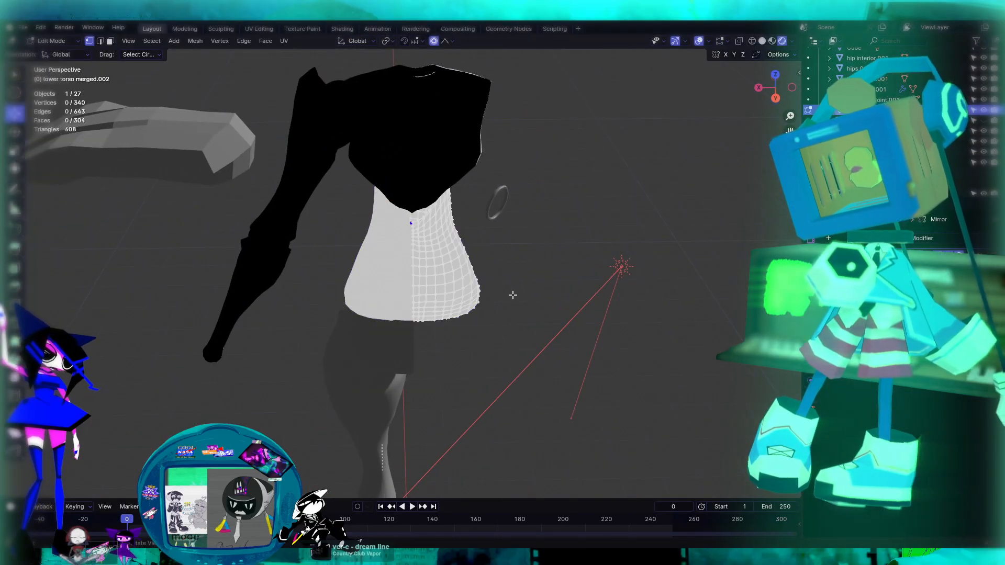
scroll(515, 284, "up", 4)
middle_click_drag(528, 269, 492, 213)
middle_click_drag(474, 173, 517, 121, "shift")
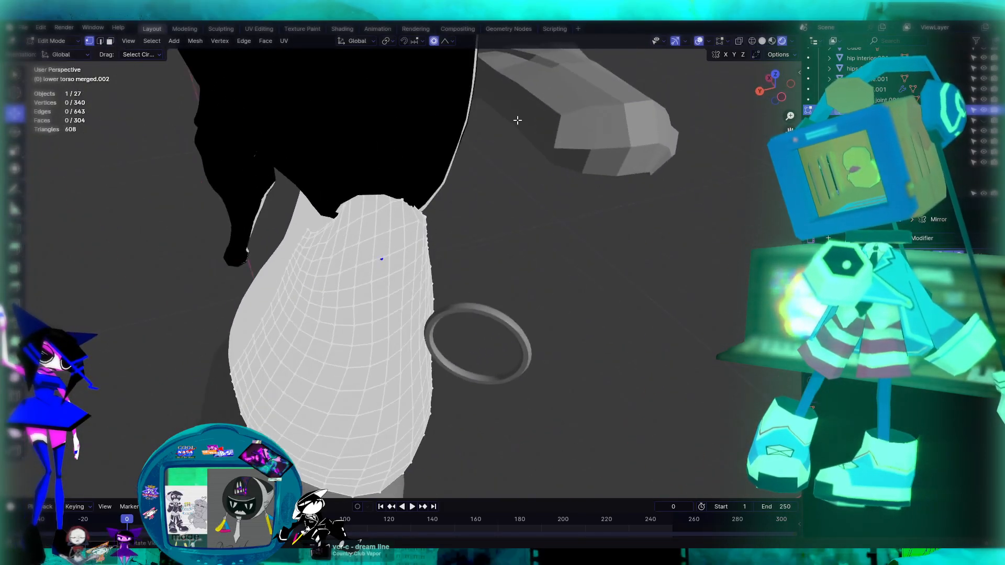
scroll(462, 150, "up", 4)
middle_click_drag(570, 139, 497, 169, "shift")
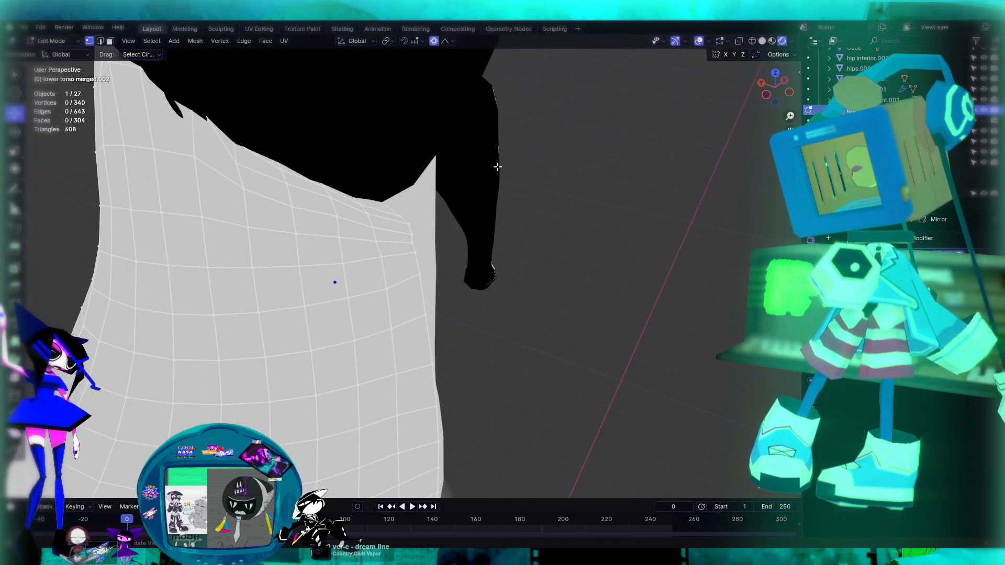
left_click(762, 41)
Move a vertex on the lower torso's upper rim, just below the chest, along the X axis
mouse_move(661, 77)
middle_mouse_down()
mouse_move(308, 185)
mouse_move(434, 197)
mouse_move(426, 186)
mouse_move(390, 215)
mouse_move(399, 240)
mouse_move(573, 238)
mouse_move(488, 322)
mouse_move(457, 233)
mouse_move(442, 262)
mouse_move(449, 269)
mouse_move(658, 246)
mouse_move(457, 317)
mouse_move(467, 313)
mouse_move(432, 298)
middle_mouse_up()
scroll(442, 190, "up", 4)
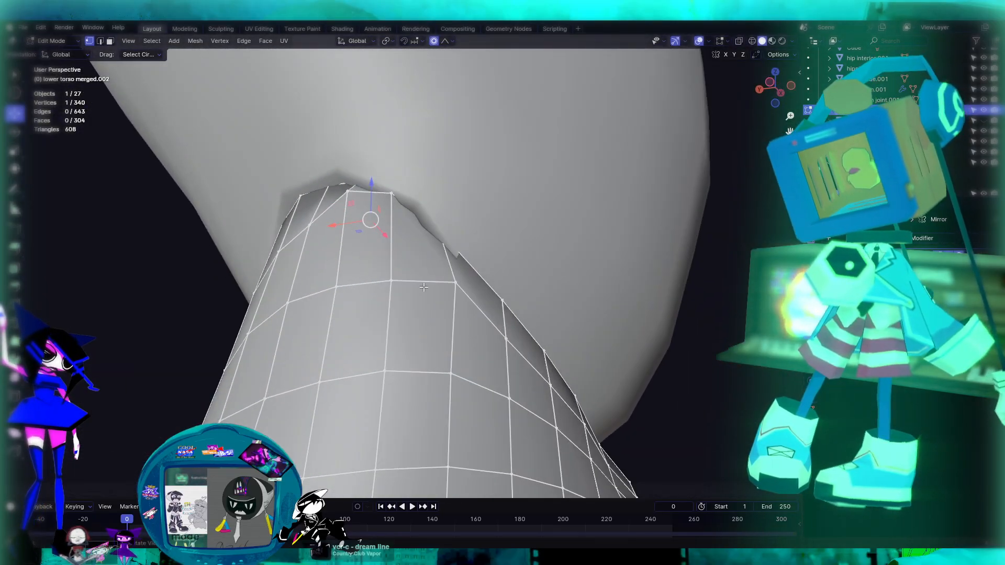
middle_click_drag(386, 226, 351, 166)
key("g")
key("x")
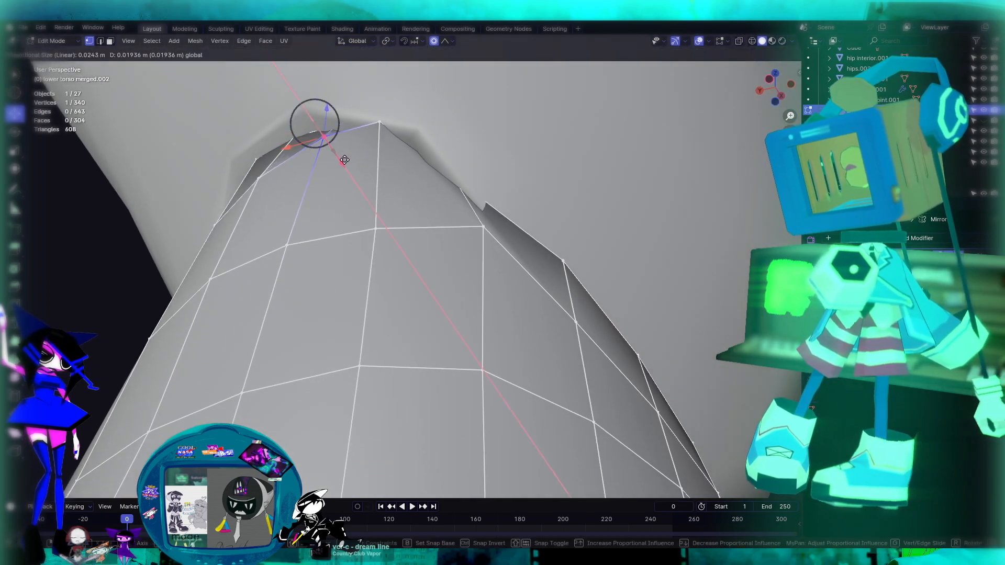
left_click(352, 172)
Move the neighbouring vertex on the lower torso's upper rim about 0.034 m along X
left_click(381, 154)
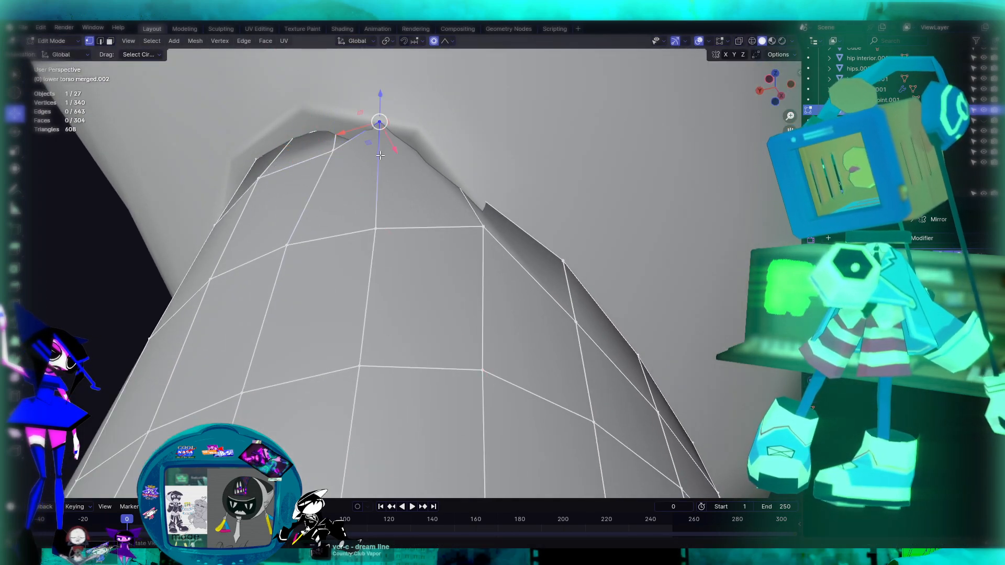
left_click_drag(399, 155, 422, 187)
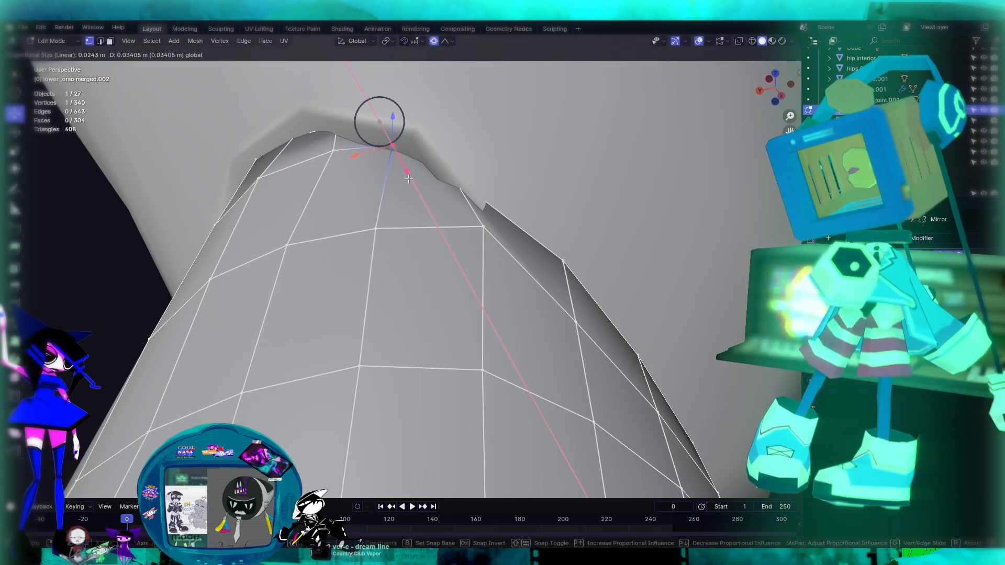
left_click(409, 178)
middle_click_drag(408, 179, 450, 206)
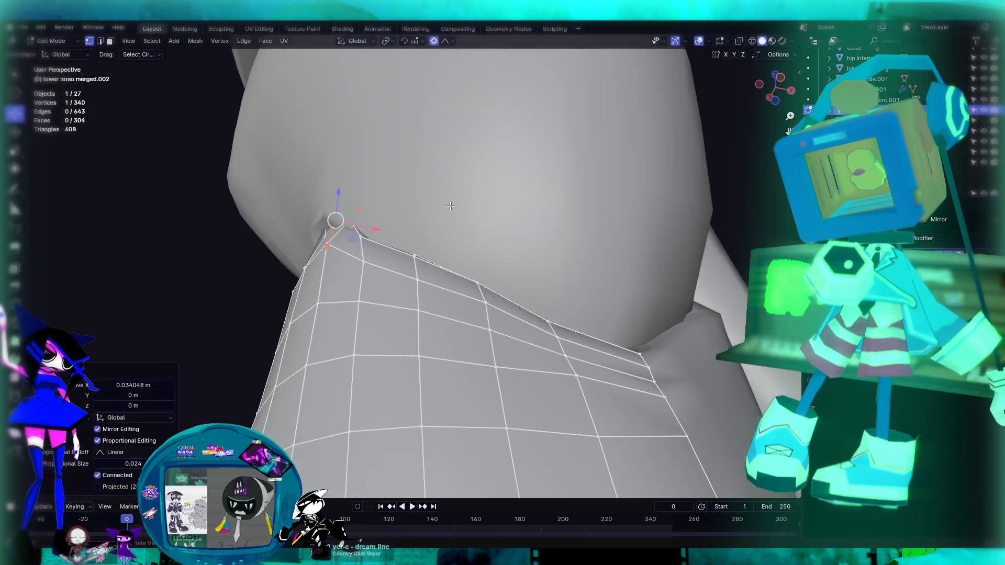
Lower a vertex on the inner fold of the lower torso's upper rim along Z
middle_click_drag(453, 241, 443, 261)
middle_click_drag(363, 211, 309, 262)
middle_click_drag(294, 208, 359, 224, "shift")
left_click(403, 272)
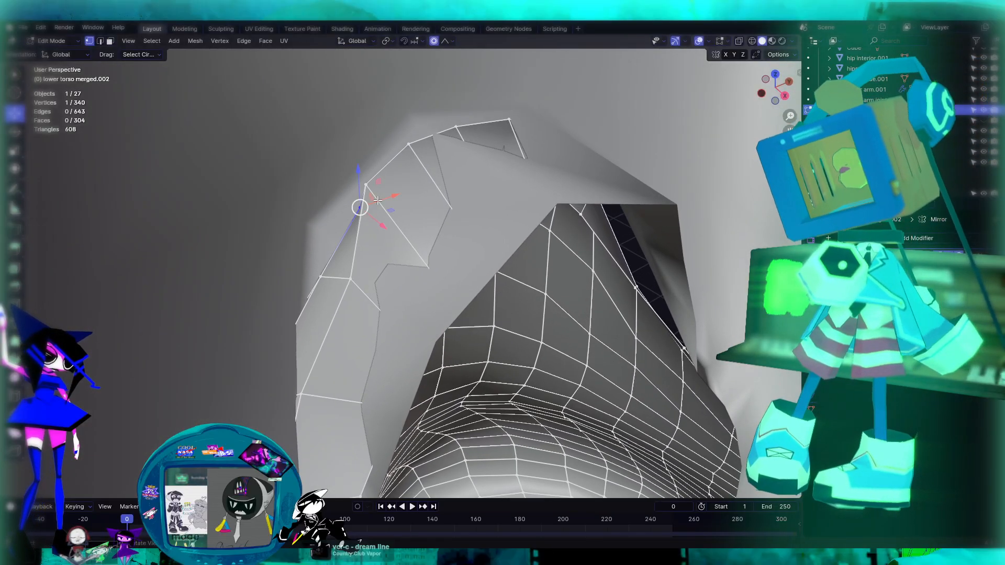
left_click_drag(368, 165, 372, 184)
Select the adjacent vertices at the peak of the lower torso's rim and move them -0.018344 m along Z
left_click(409, 145)
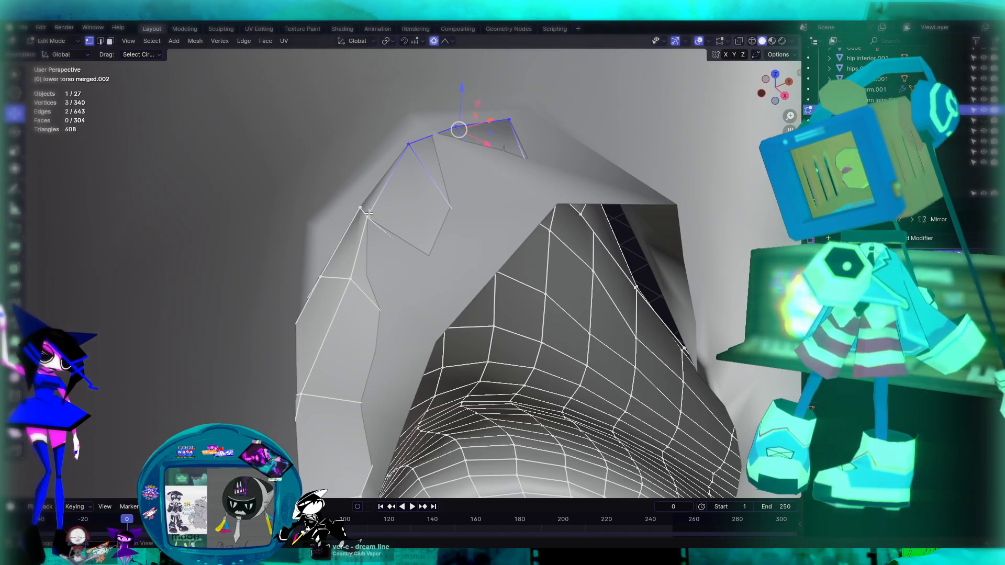
left_click_drag(423, 122, 424, 141)
middle_click_drag(423, 145, 377, 193)
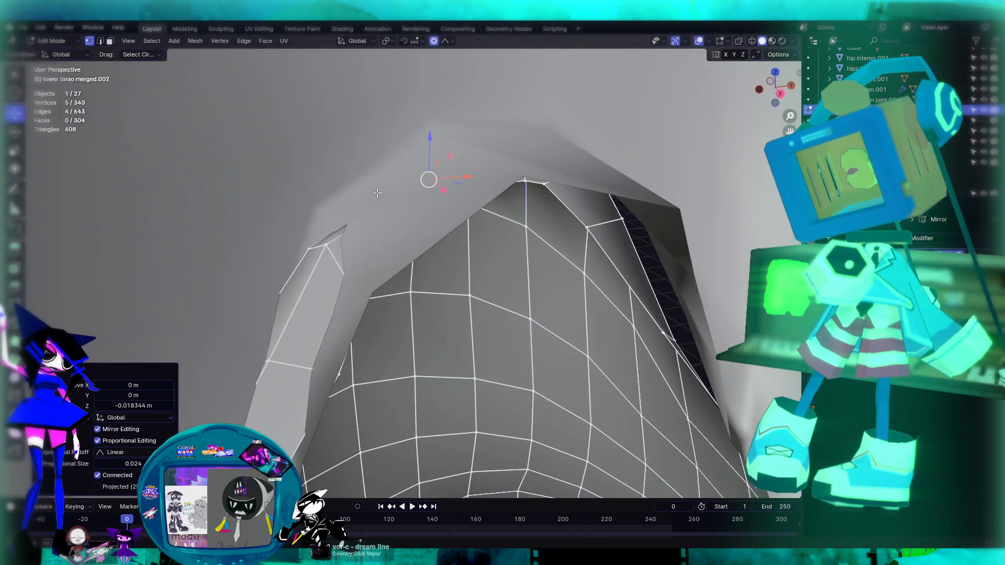
Lower the remaining raised vertex beside the lower torso's rim opening along Z
left_click(309, 248)
left_click_drag(320, 217, 329, 258)
middle_click_drag(329, 258, 541, 208)
Try to lower the strip of four faces along the inner fold of the lower torso's upper rim
left_click(326, 240)
left_click(445, 198, "shift")
left_click(477, 217, "shift")
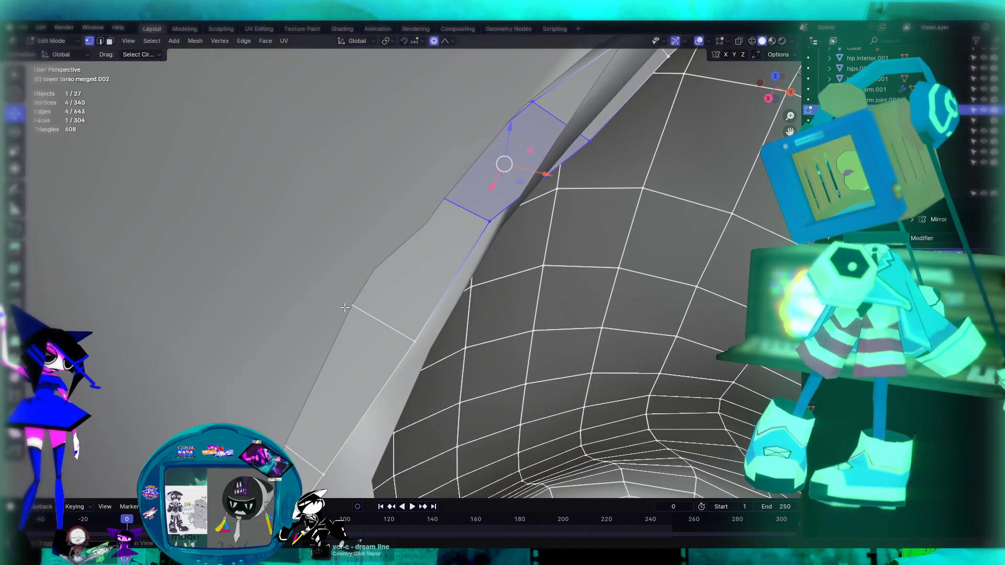
middle_click_drag(344, 307, 376, 228)
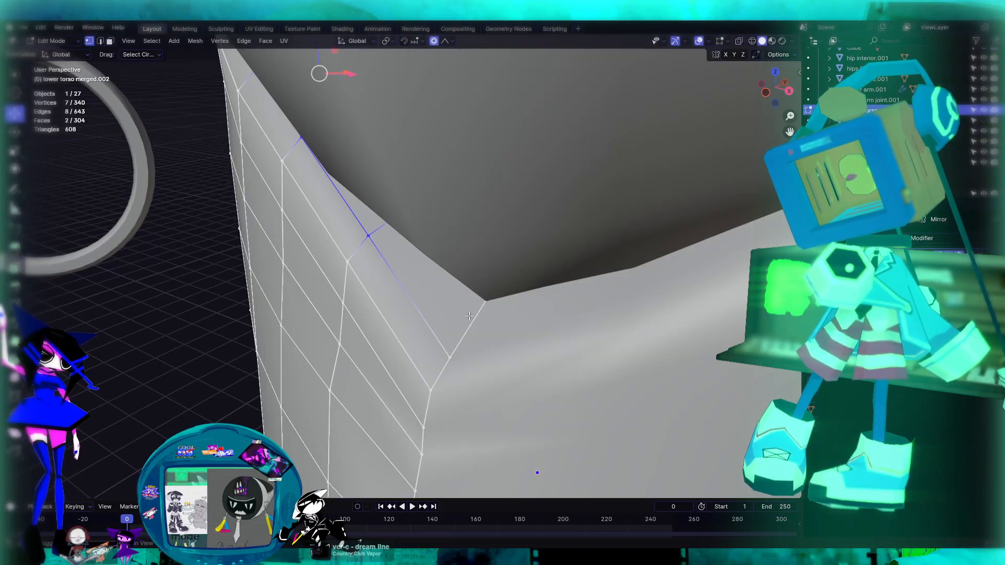
middle_click_drag(488, 278, 382, 296)
scroll(398, 291, "down", 3)
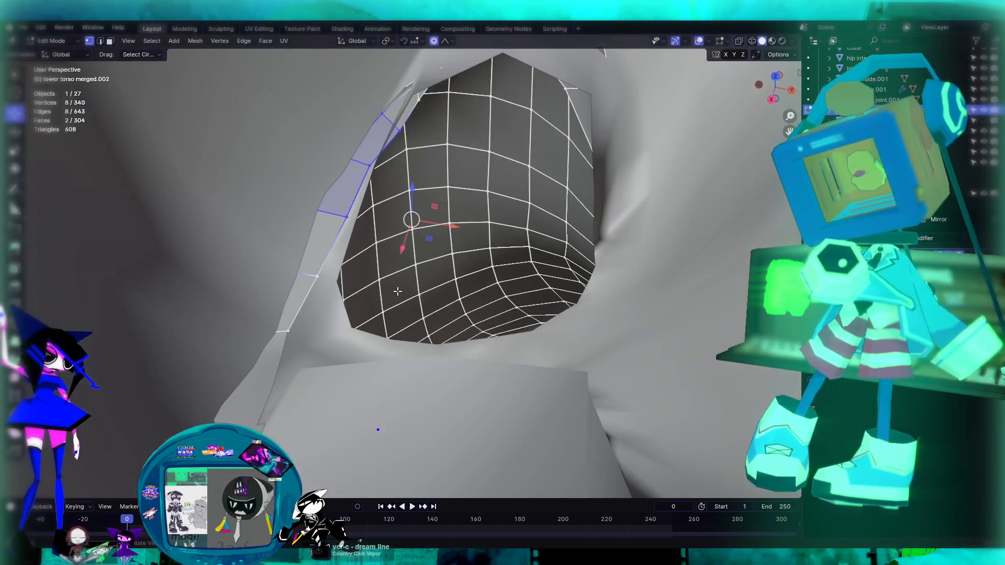
middle_click_drag(330, 241, 394, 284)
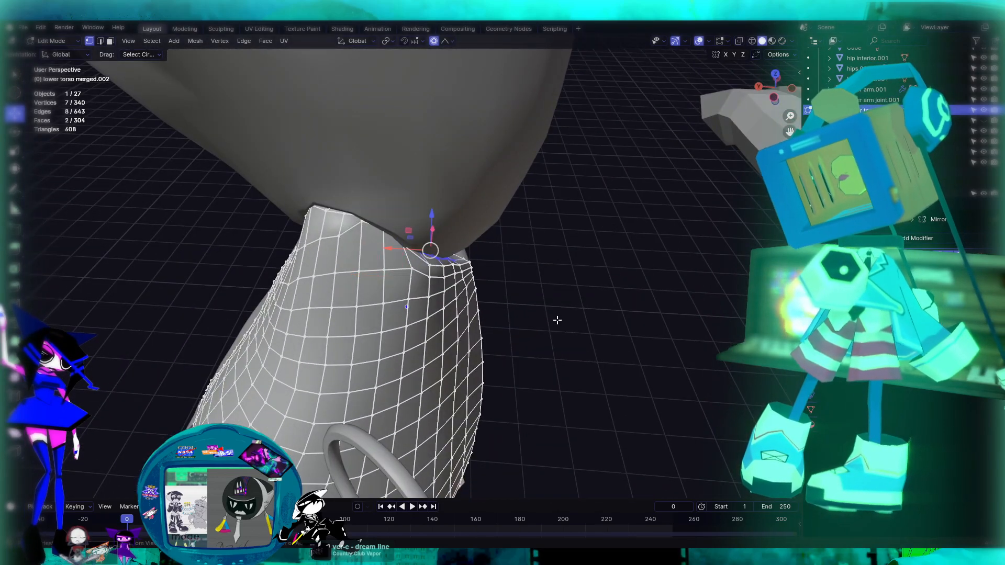
middle_click_drag(525, 267, 356, 300)
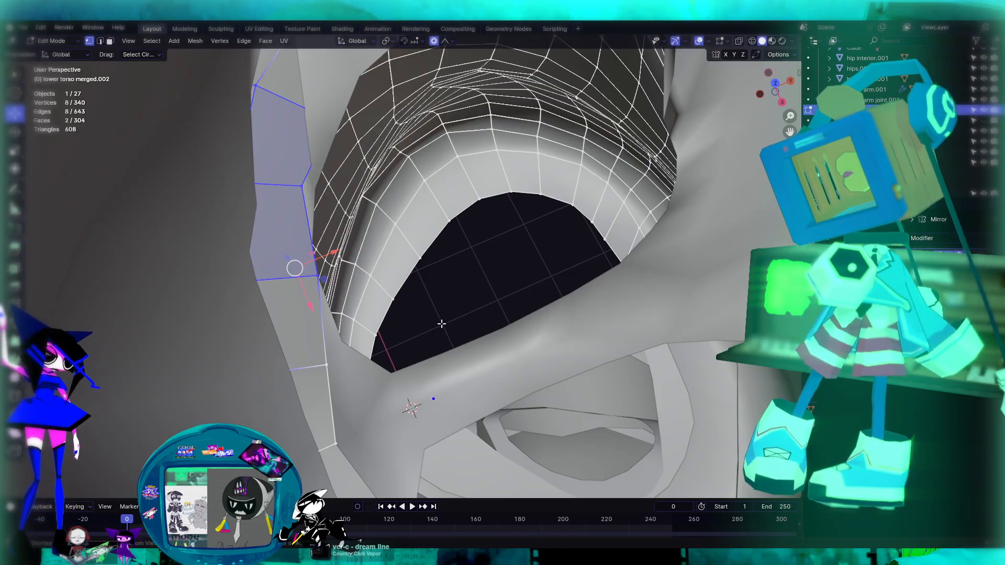
middle_click_drag(402, 316, 335, 287)
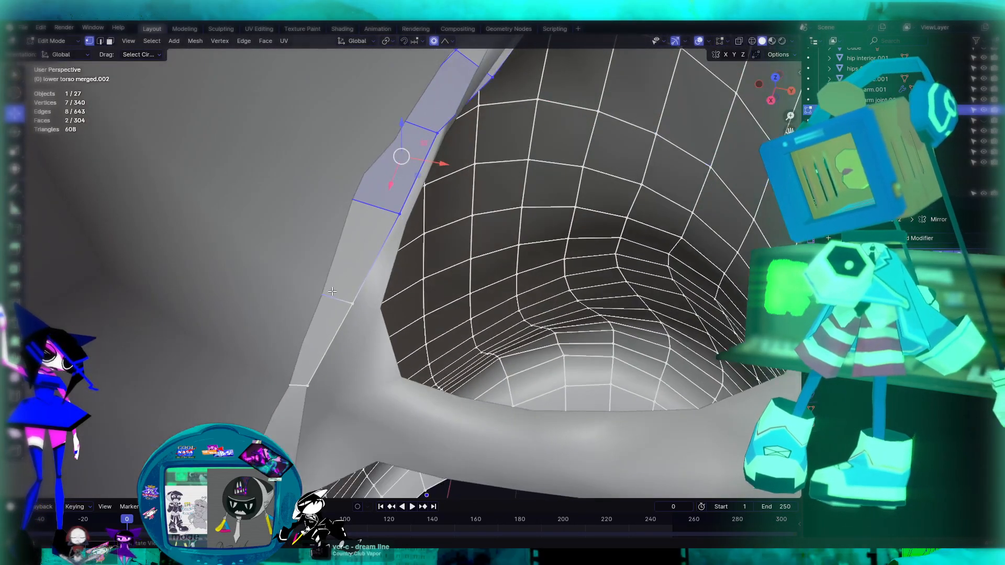
middle_click_drag(280, 315, 399, 297)
left_click(492, 387, "shift")
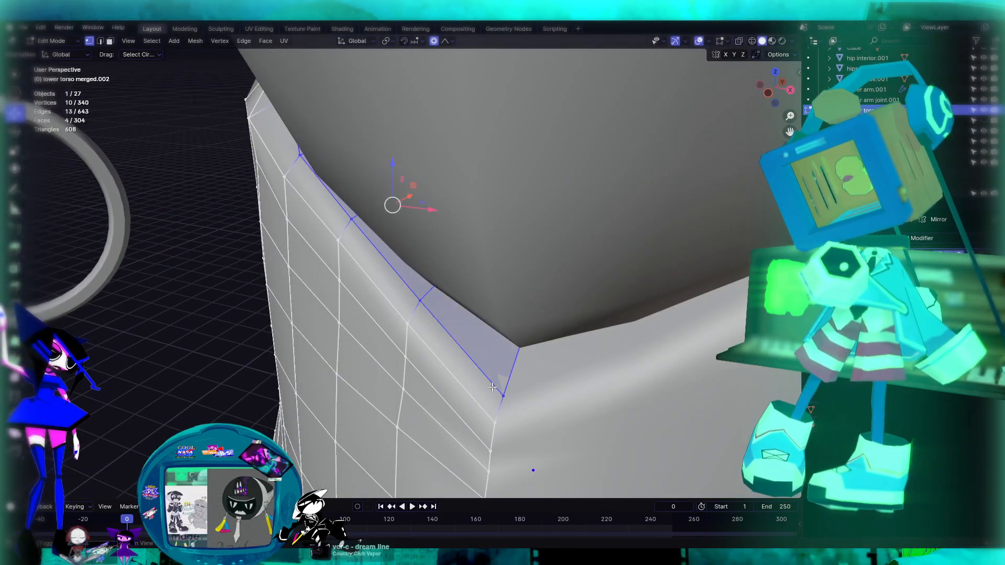
middle_click_drag(486, 325, 397, 281)
left_click_drag(369, 222, 386, 264)
middle_click_drag(471, 256, 499, 226)
key("ctrl+z")
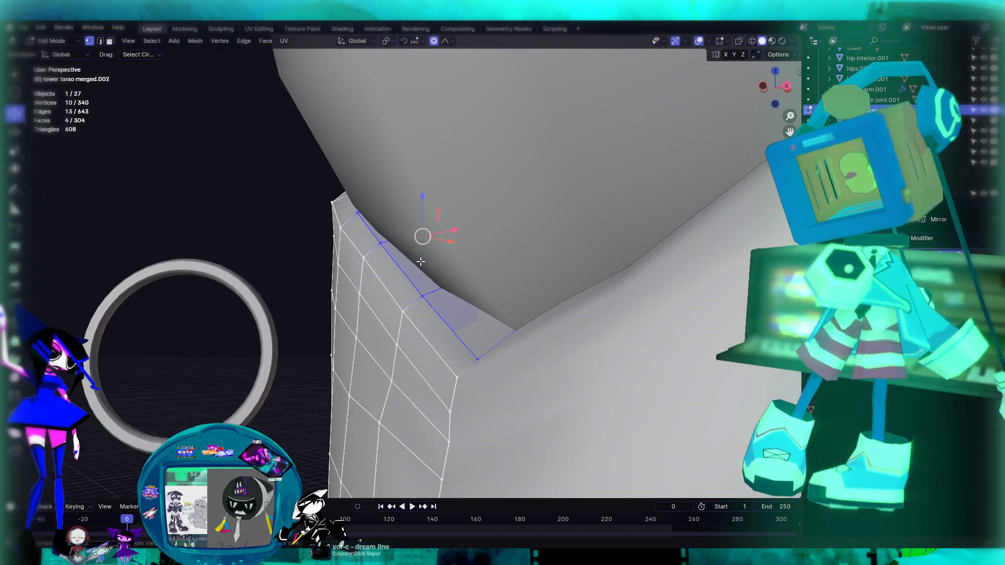
Select the three adjacent edge vertices at the lower end of the rim's inner fold and move them -0.053166 m along Z
middle_click_drag(393, 259, 301, 328)
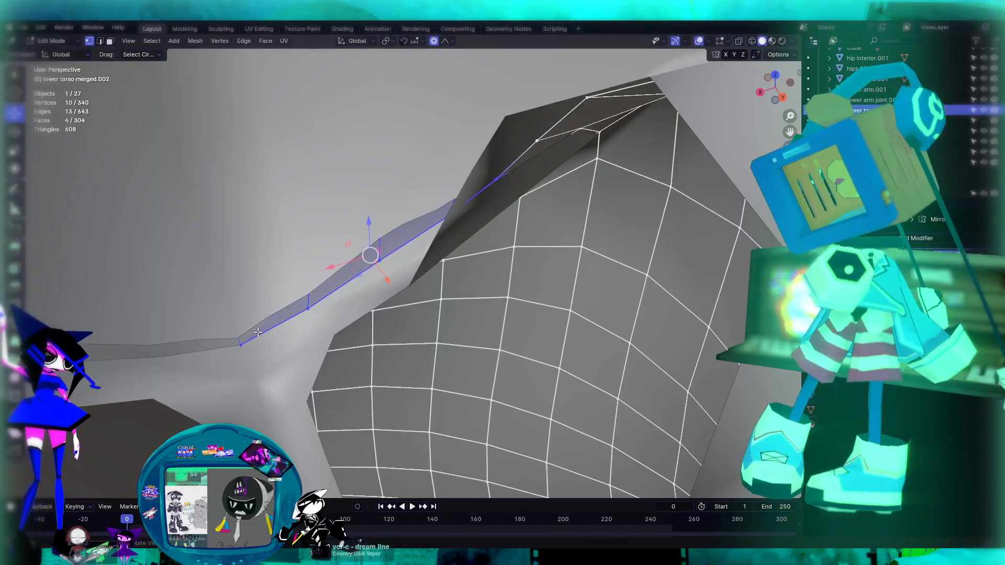
left_click(242, 343)
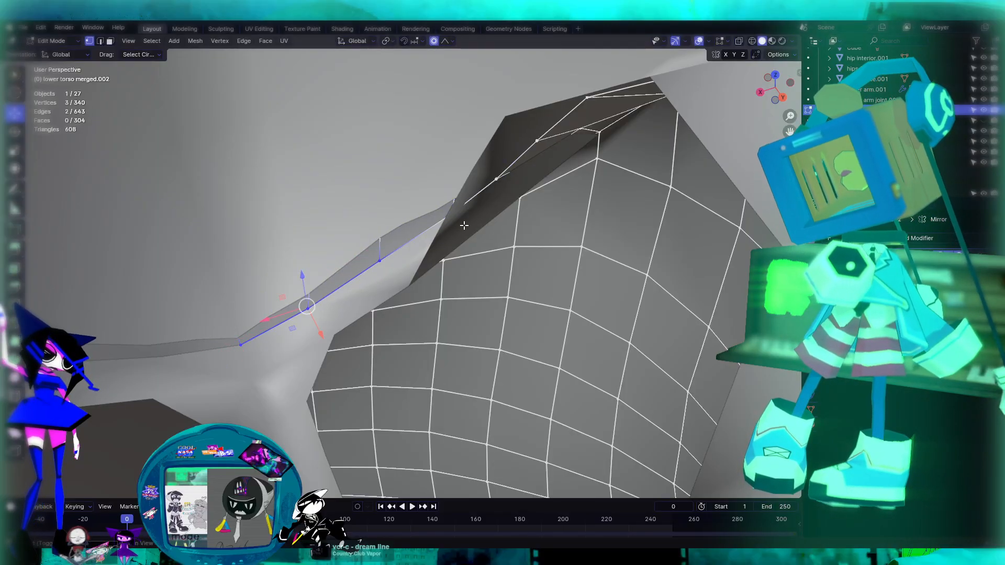
left_click_drag(310, 282, 325, 308)
middle_click_drag(325, 309, 429, 302)
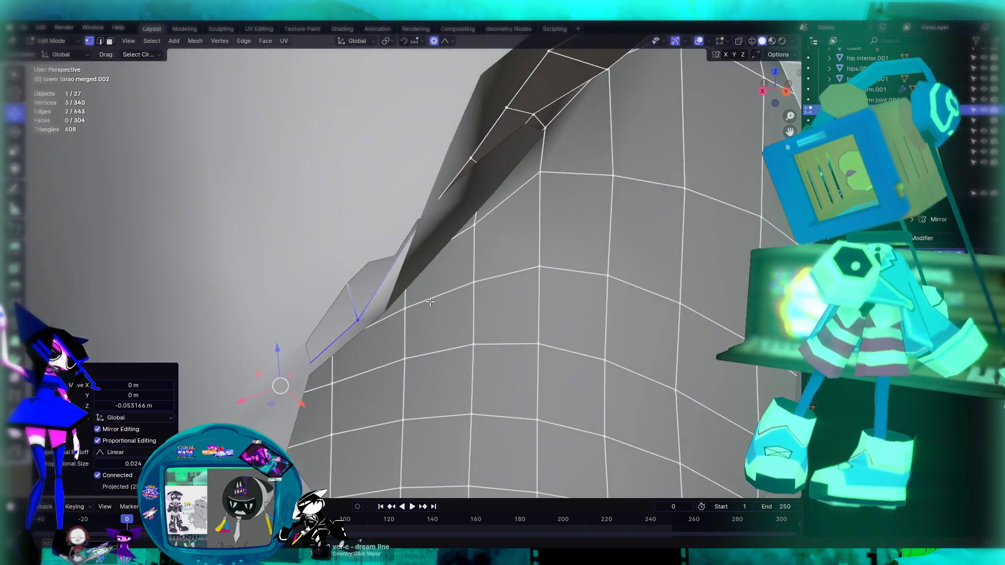
Select only the uppermost of those three fold vertices and move it -0.025902 m along Z
left_click(358, 320)
left_click_drag(356, 292, 362, 313)
middle_click_drag(394, 317, 476, 303)
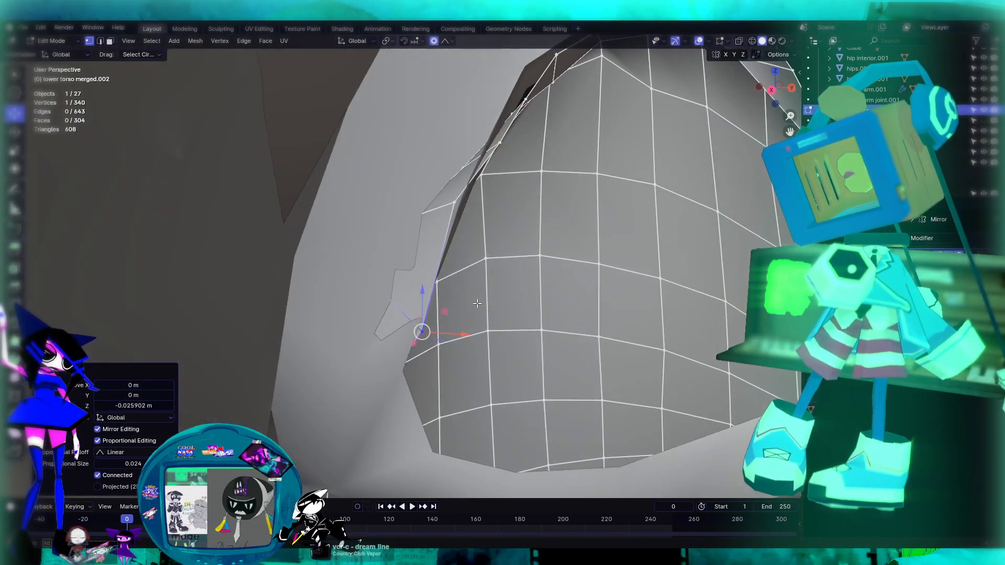
Lower the next two vertices farther up the inner fold of the lower torso's rim along Z, one at a time
left_click(454, 209)
middle_click_drag(453, 208, 431, 198)
left_click_drag(437, 168, 463, 233)
middle_click_drag(463, 233, 422, 217)
left_click(414, 217)
left_click_drag(417, 186, 426, 228)
middle_click_drag(426, 228, 459, 253)
Select the vertex behind the side of the rim opening and lower it slightly along Z in two small moves
left_click(387, 257)
middle_click_drag(387, 256, 382, 229)
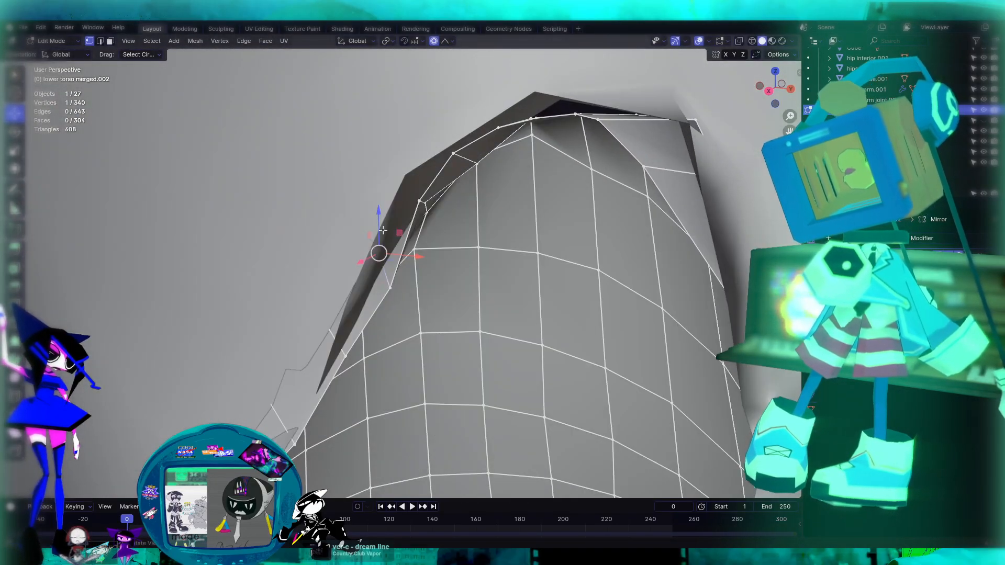
left_click_drag(383, 204, 388, 219)
middle_click_drag(354, 255, 241, 291)
middle_click_drag(476, 250, 374, 205)
mouse_move(364, 176)
left_mouse_down()
mouse_move(372, 188)
mouse_move(370, 179)
left_mouse_up()
Shift one vertex at the side of the lower torso's rim along X
middle_click_drag(369, 272, 325, 269)
middle_click_drag(284, 307, 348, 195, "shift")
middle_click_drag(362, 256, 359, 284)
left_click(292, 301)
key("g")
key("x")
left_click(291, 255)
Examine the waist fit in Object Mode and the upper torso's lower edge in its mesh, and return to editing the lower torso
scroll(413, 288, "up", 3)
scroll(473, 296, "up", 2)
scroll(495, 318, "down", 4)
key("Tab")
scroll(327, 162, "down", 5)
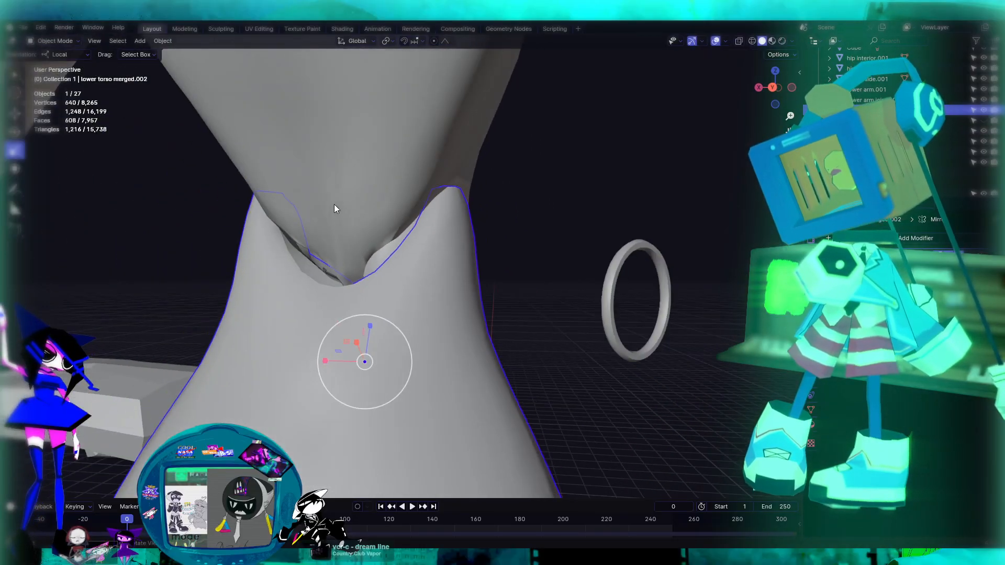
left_click(344, 174)
key("Tab")
scroll(376, 238, "up", 5)
middle_click_drag(377, 242, 384, 283)
scroll(355, 271, "up", 2)
scroll(395, 306, "down", 4)
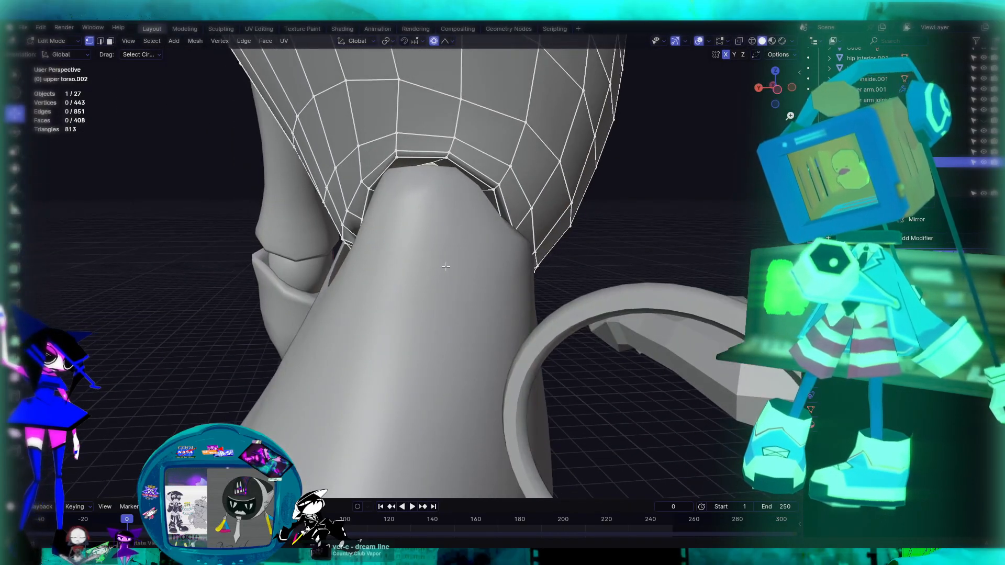
key("Tab")
left_click(449, 285)
key("Tab")
middle_click_drag(416, 373, 369, 267)
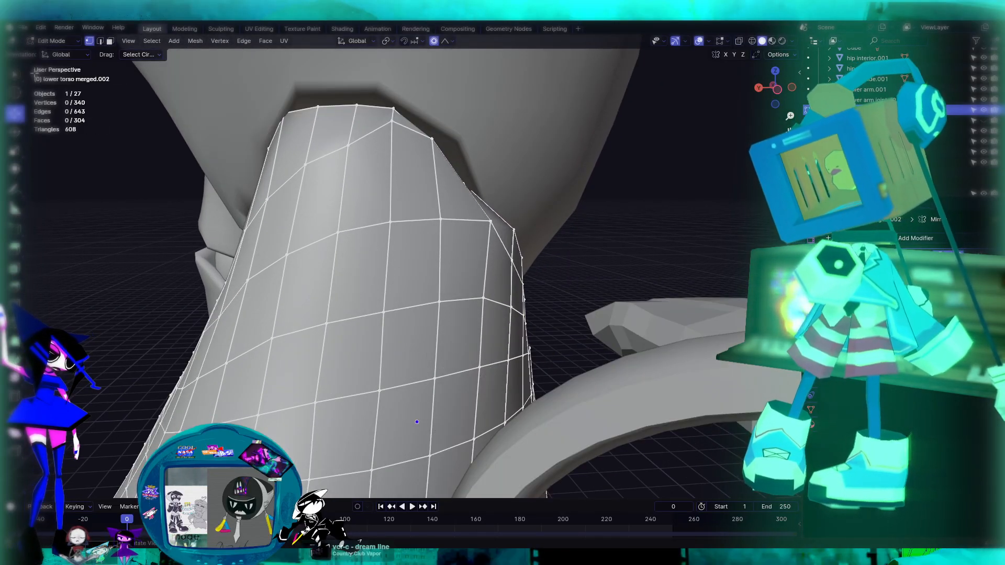
Try to scale a single face below the lower torso's raised rim by 1.637 along local Y and Z
middle_click_drag(450, 296, 366, 267)
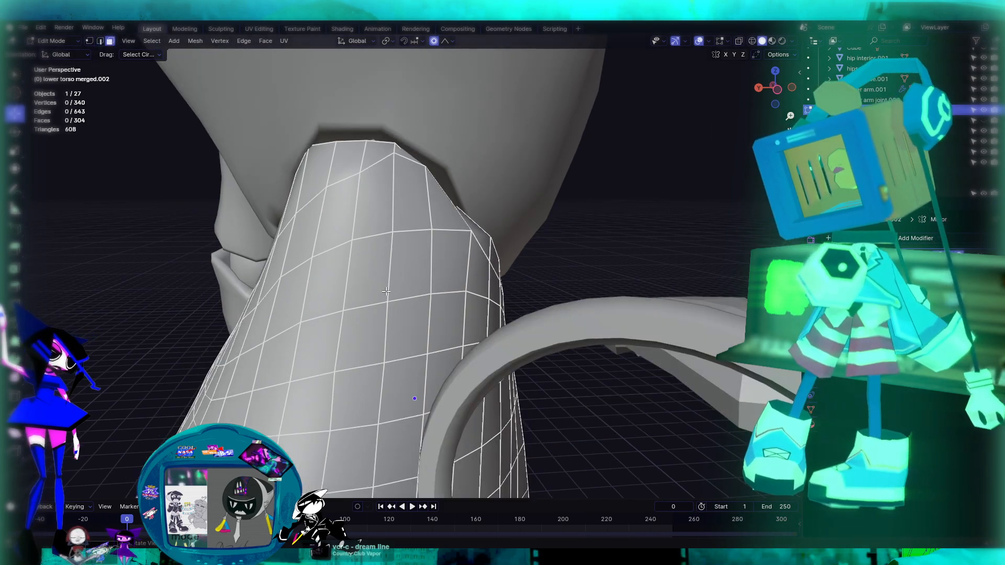
left_click(360, 264)
middle_click_drag(367, 270, 400, 300)
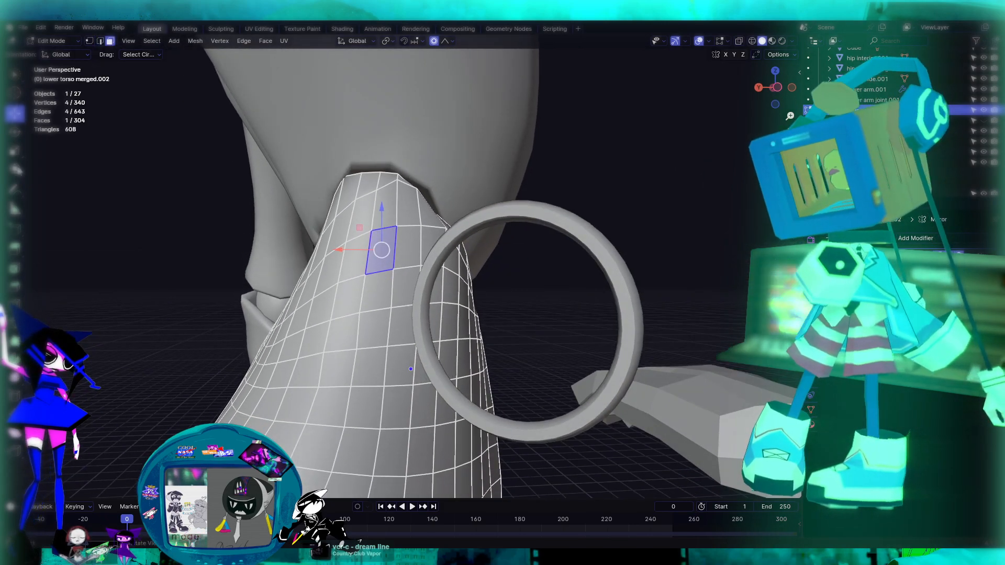
left_click(15, 152)
left_click_drag(376, 220, 360, 197)
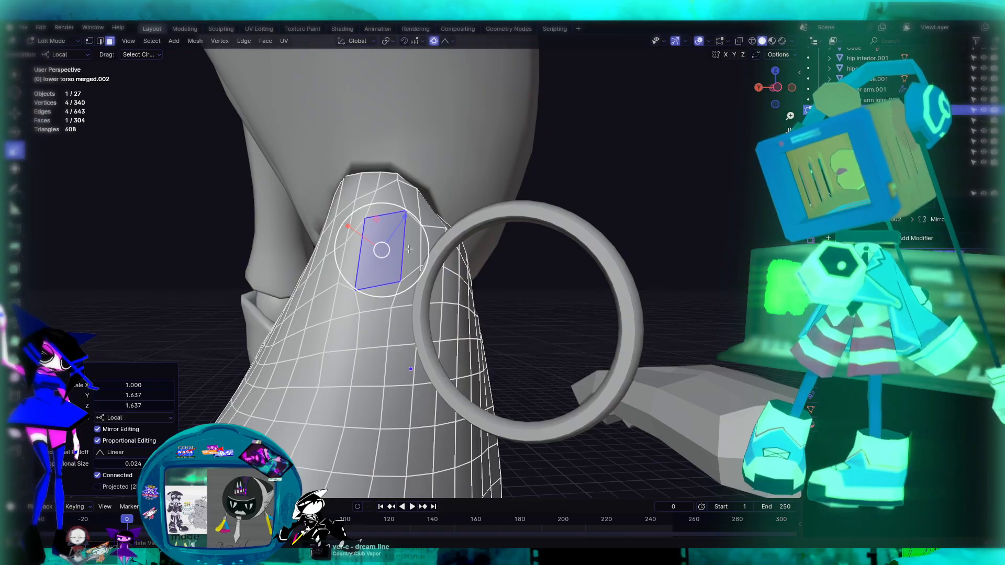
scroll(374, 245, "up", 2)
mouse_move(413, 249)
middle_mouse_down()
mouse_move(465, 257)
mouse_move(418, 253)
middle_mouse_up()
middle_click_drag(383, 283, 436, 296)
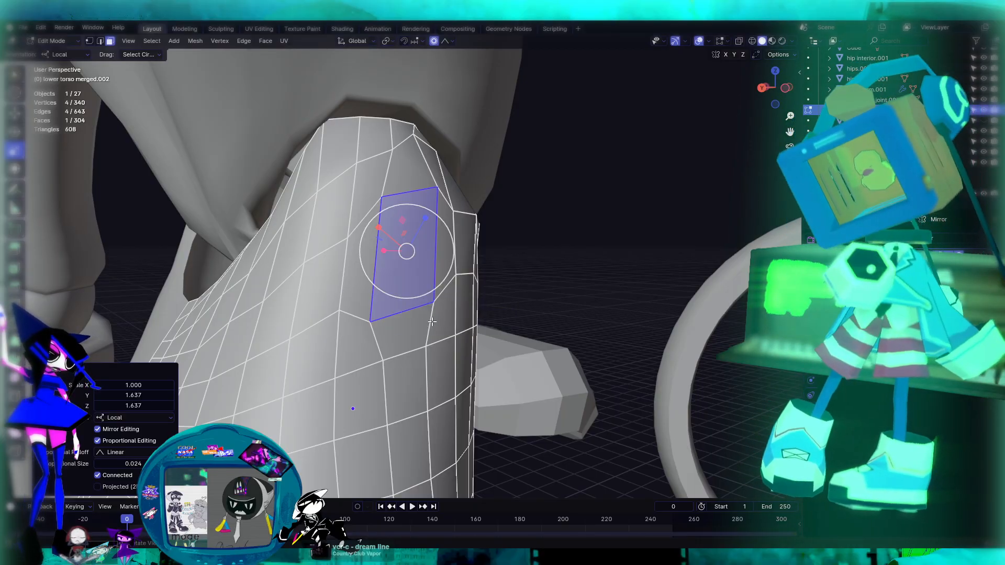
key("ctrl+z")
Select a two-by-two block of faces below the lower torso's raised rim and slide its vertices upward by a factor of 0.371
middle_click_drag(440, 306, 335, 268)
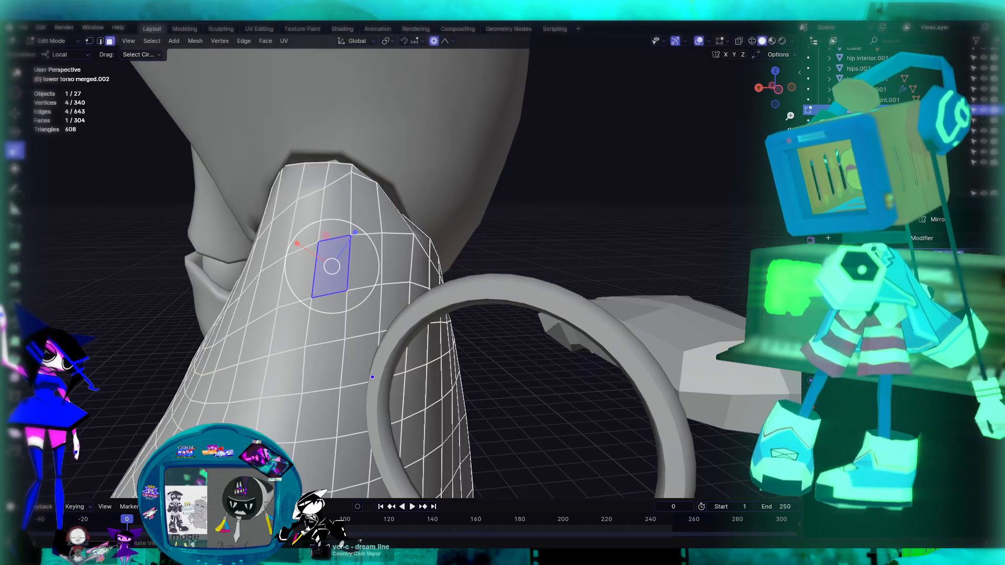
left_click(18, 73)
left_click(312, 246)
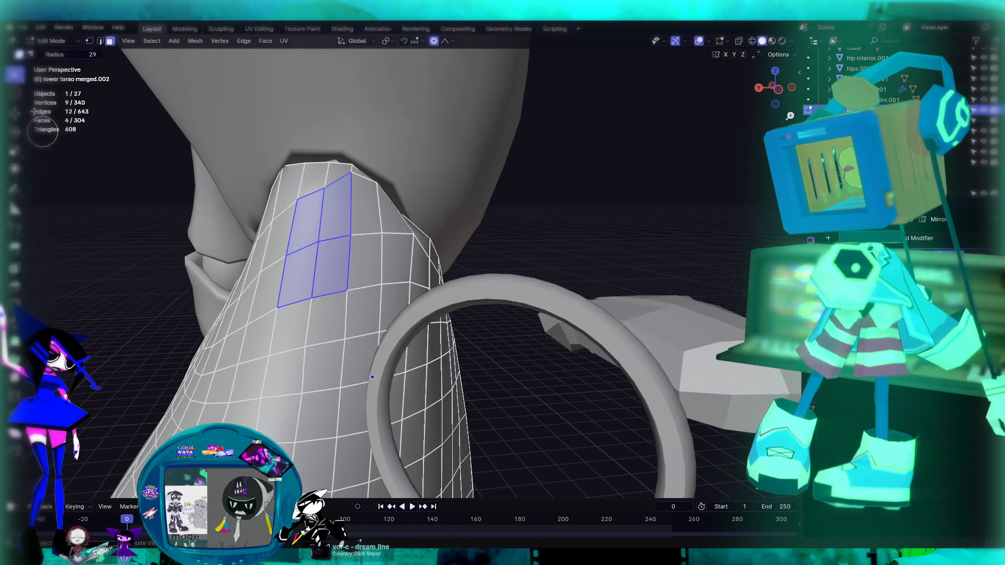
left_click(330, 272)
left_click_drag(320, 276, 308, 309)
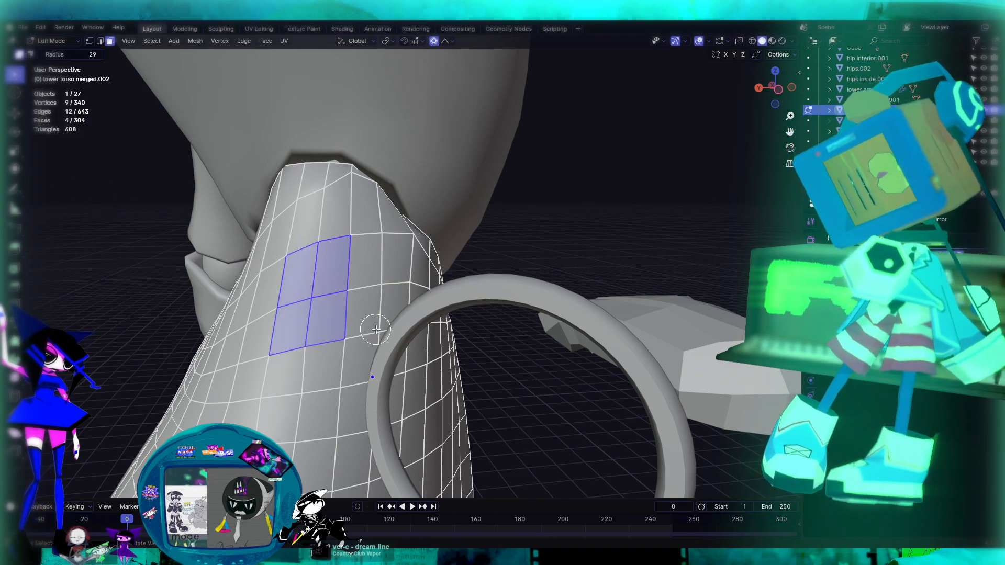
key("shift+v")
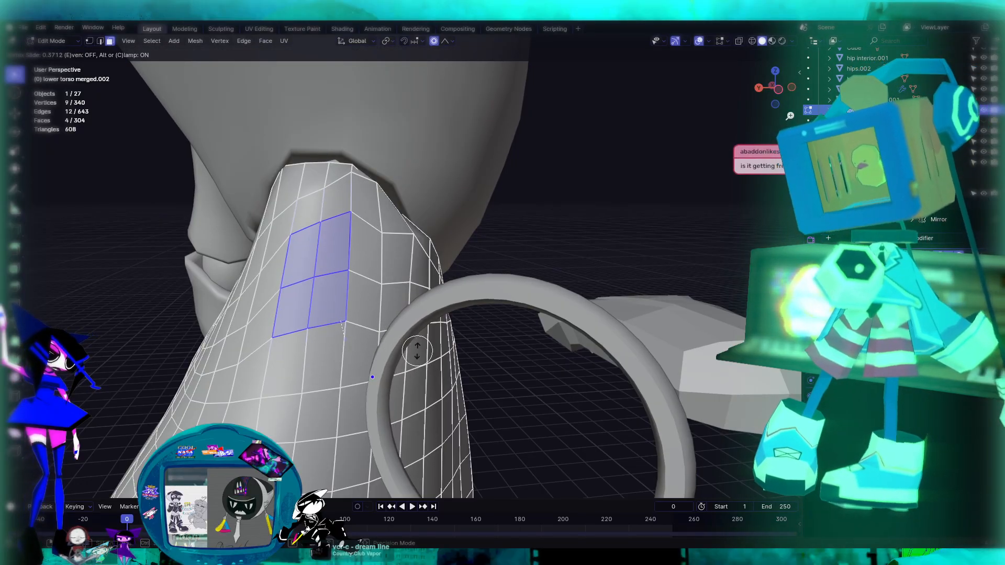
left_click(418, 350)
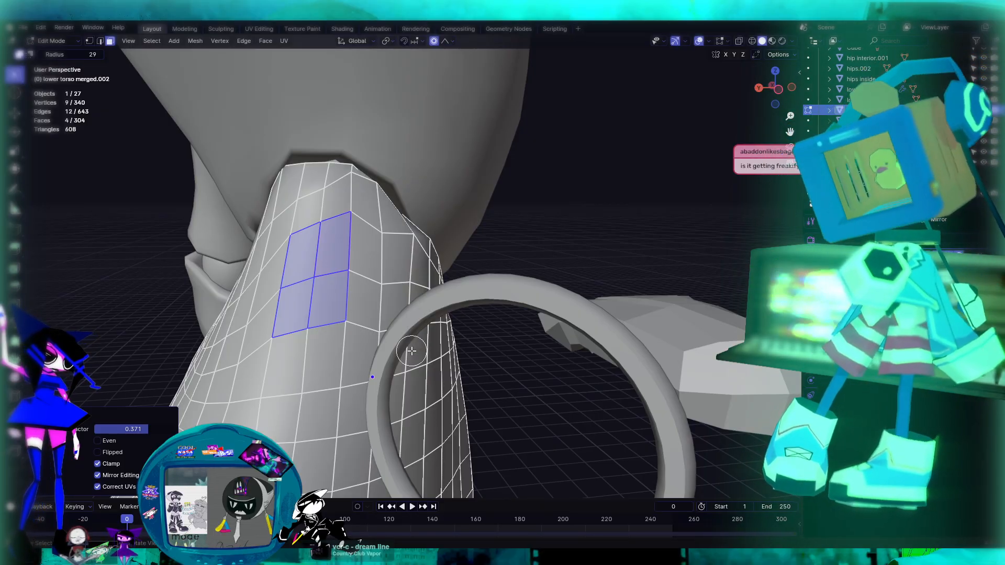
Slide the vertices of the selected four-face block sideways along the mesh by a factor of 0.404
key("g")
key("g")
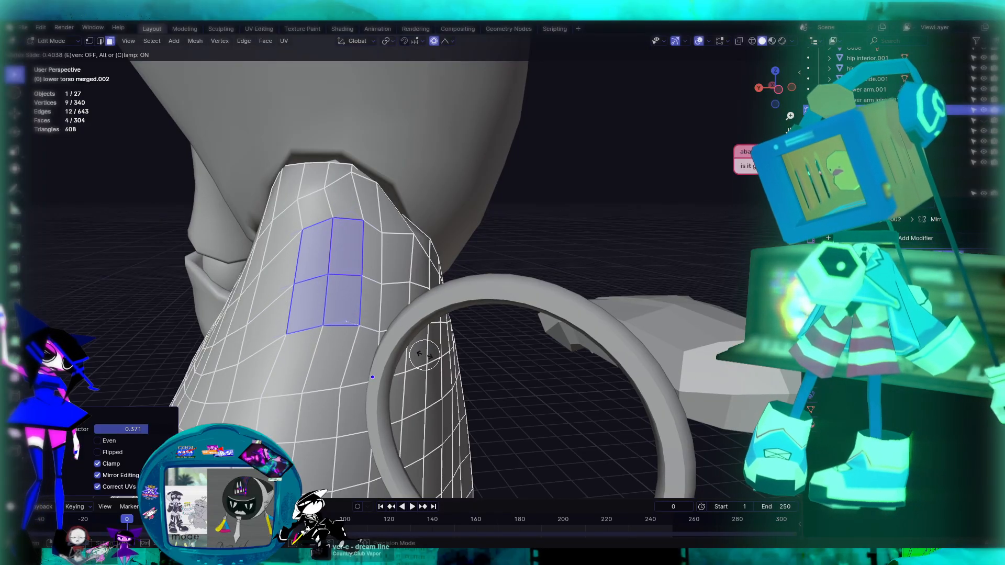
left_click(425, 356)
Switch the viewport to rendered shading and check the whole character and the lower torso in it
middle_click_drag(425, 356, 164, 299)
scroll(321, 305, "down", 5)
middle_click_drag(312, 231, 314, 412, "shift")
left_click(782, 41)
mouse_move(553, 242)
middle_mouse_down()
mouse_move(586, 254)
mouse_move(560, 253)
middle_mouse_up()
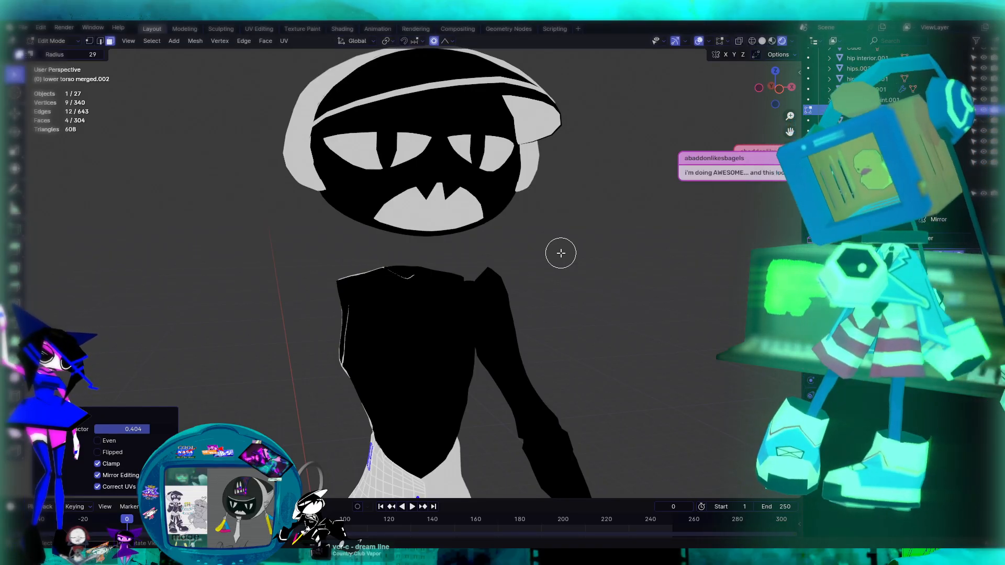
middle_click_drag(561, 253, 477, 195)
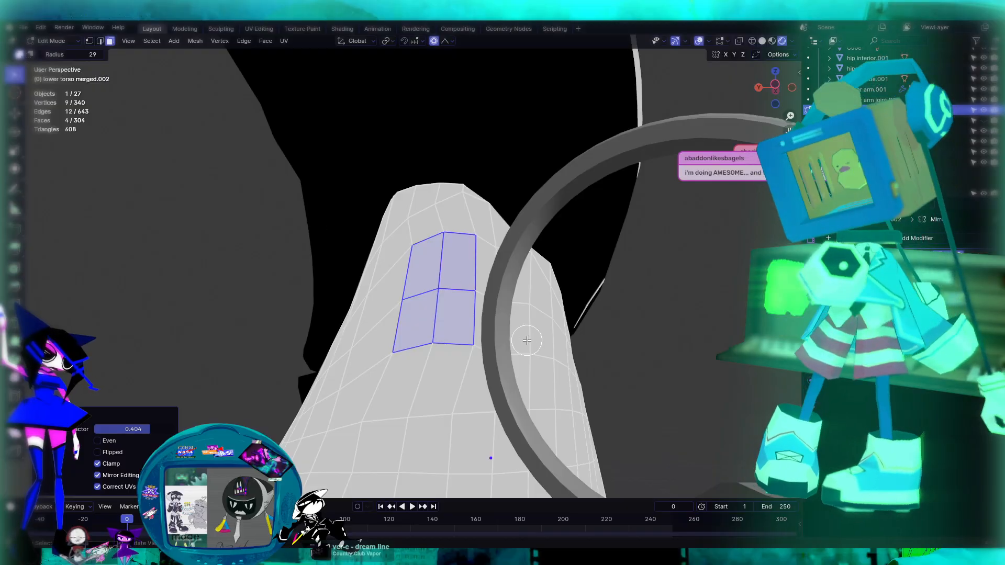
middle_click_drag(488, 342, 491, 281)
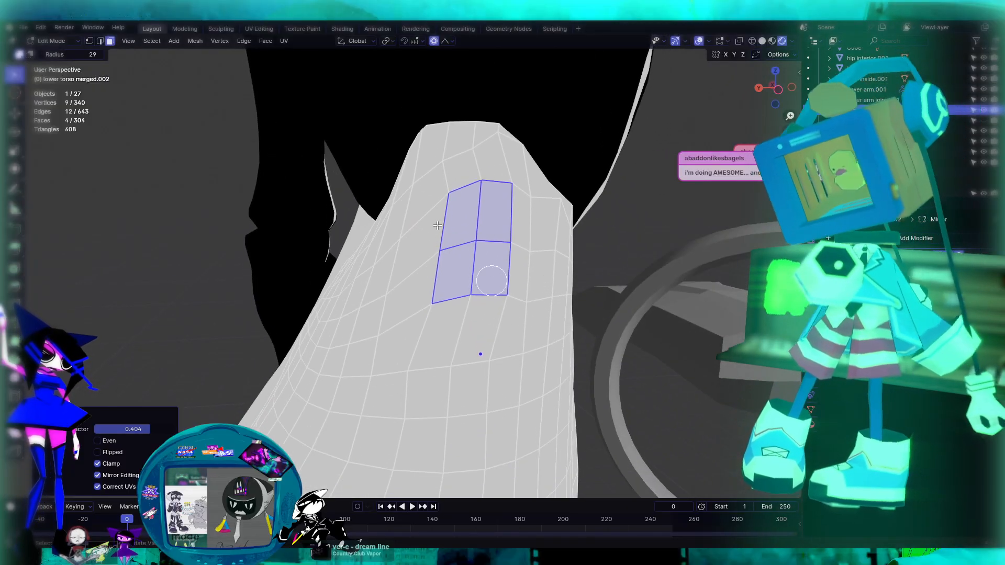
Try to smooth the selected four-face block with the Smooth tool
right_click(482, 224)
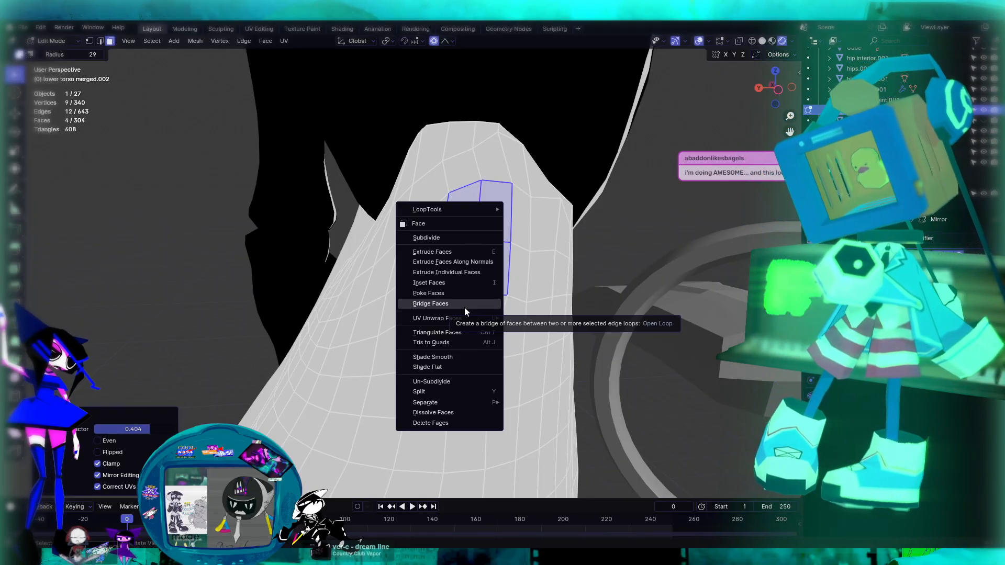
mouse_move(422, 317)
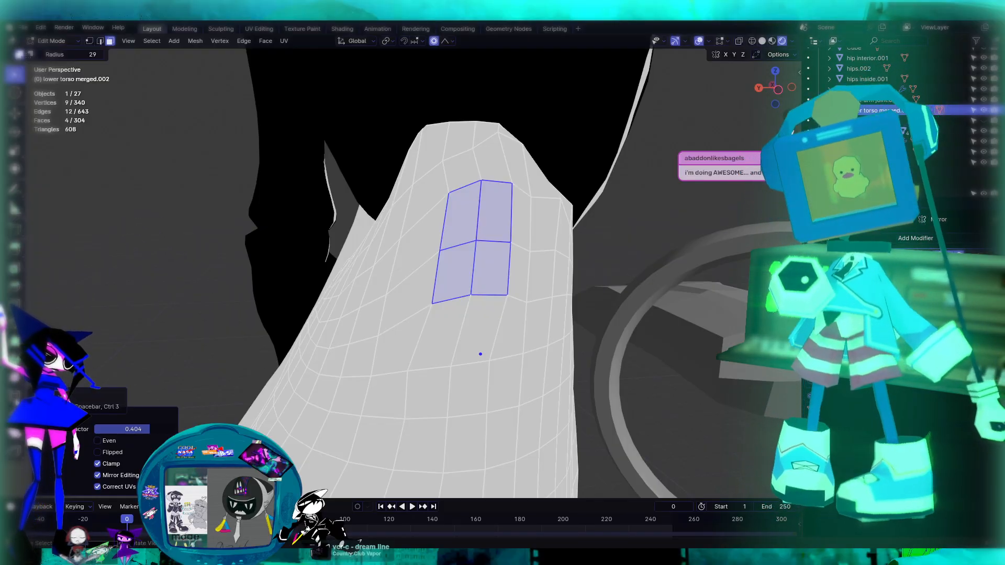
left_click(15, 377)
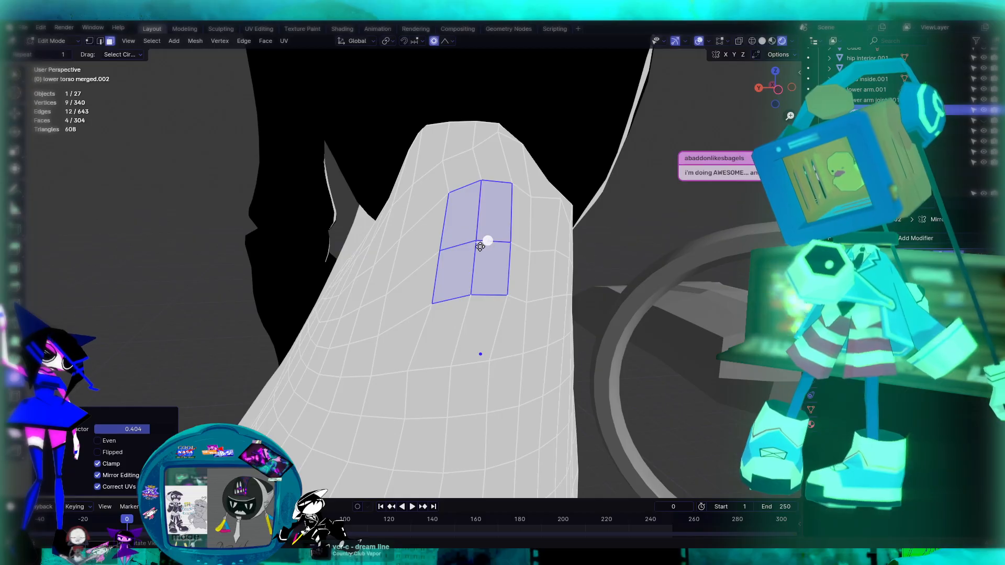
left_click_drag(490, 244, 475, 257)
key("ctrl+z")
middle_click_drag(451, 278, 514, 377)
scroll(540, 257, "down", 4)
scroll(546, 313, "up", 5)
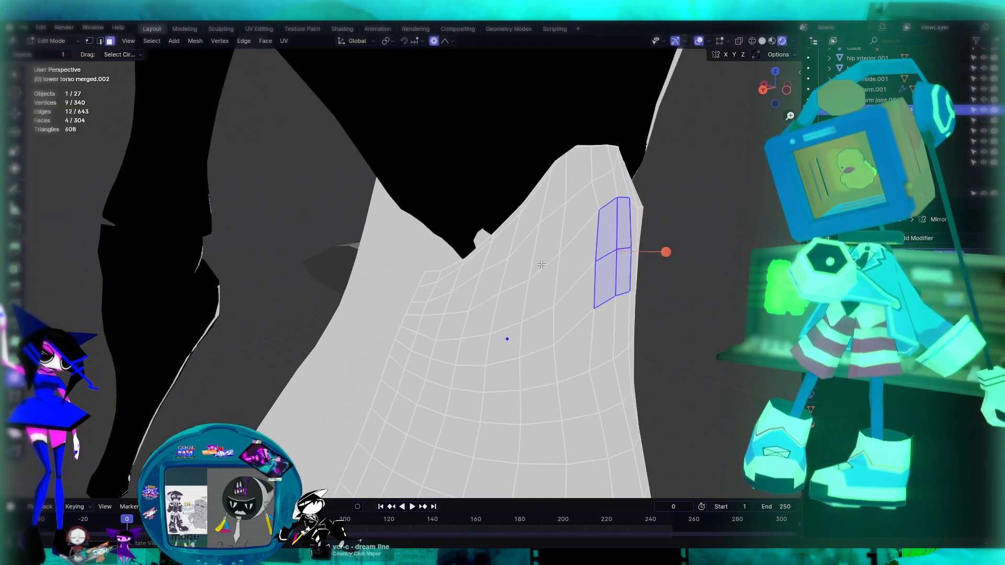
middle_click_drag(418, 309, 466, 299)
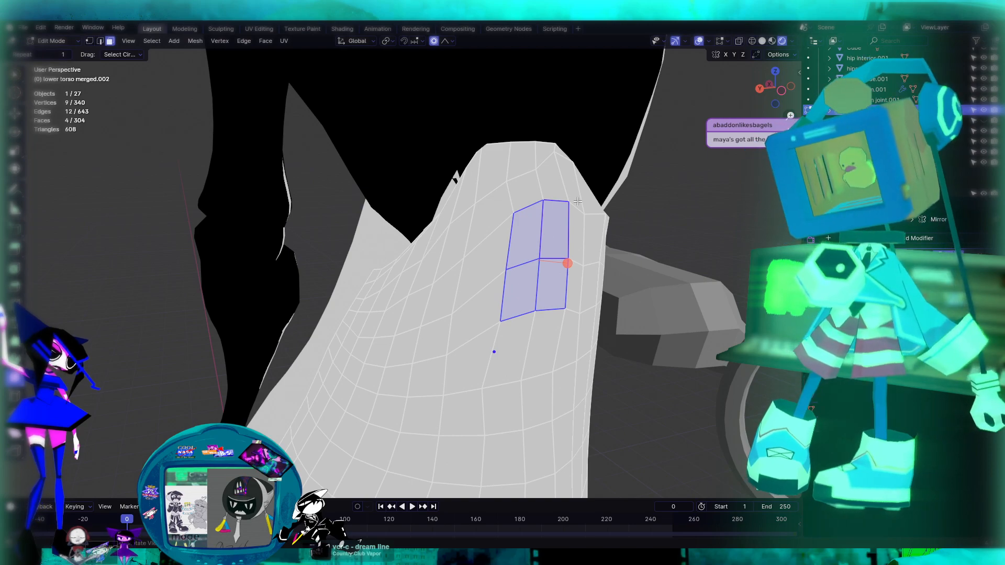
right_click(552, 238)
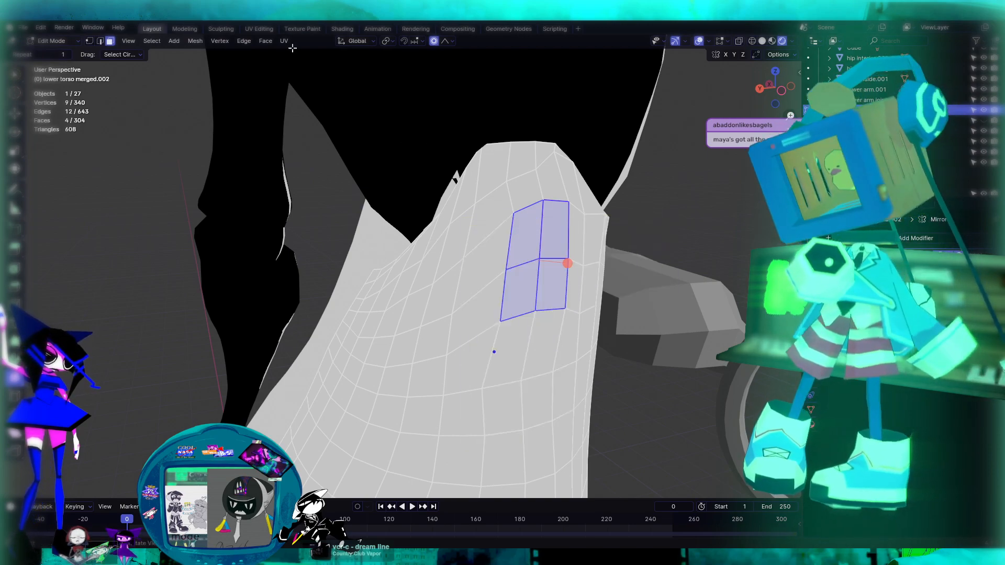
Try to reshape the selected four-face block into a circle with LoopTools Circle
left_click(14, 115)
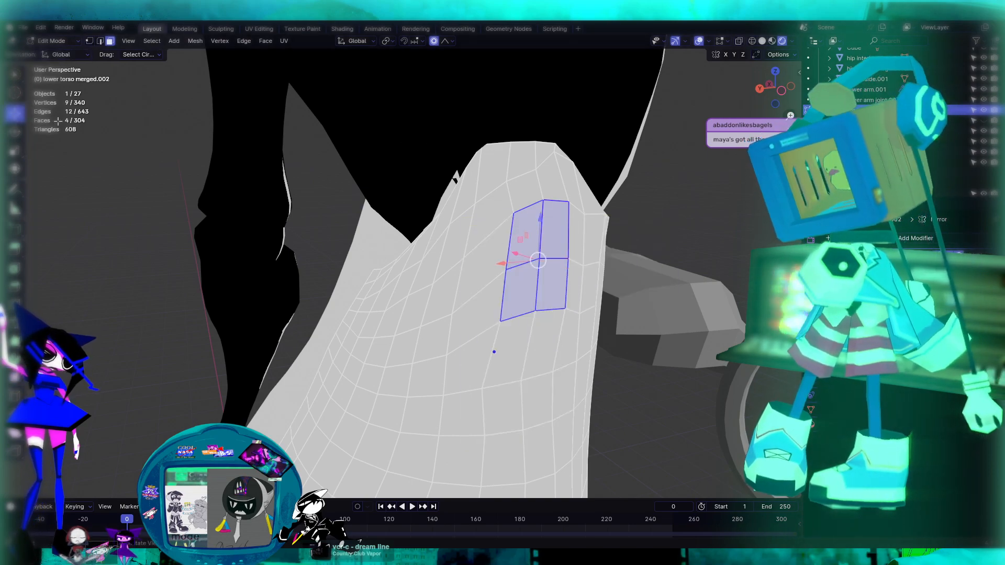
key("w")
right_click(541, 259)
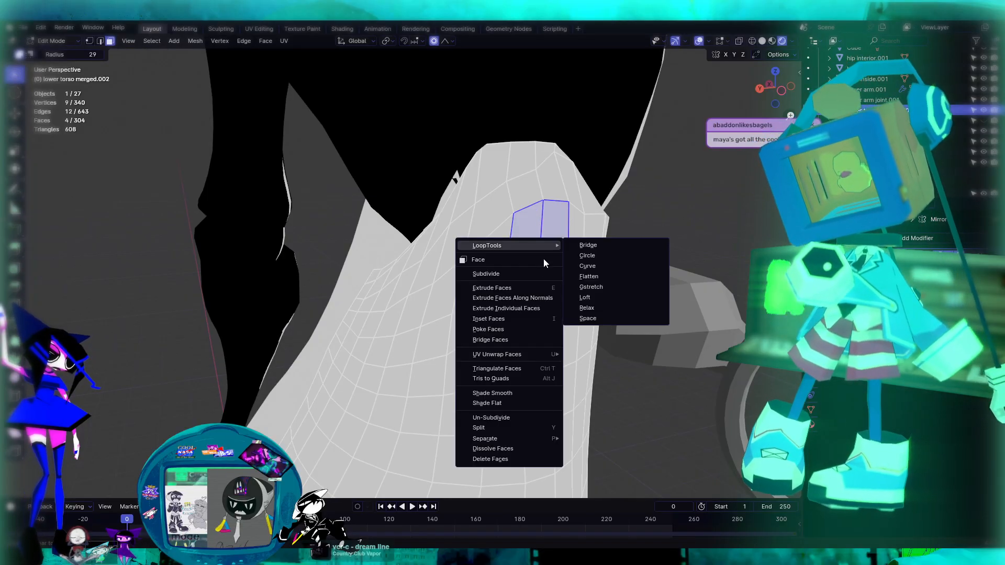
mouse_move(556, 439)
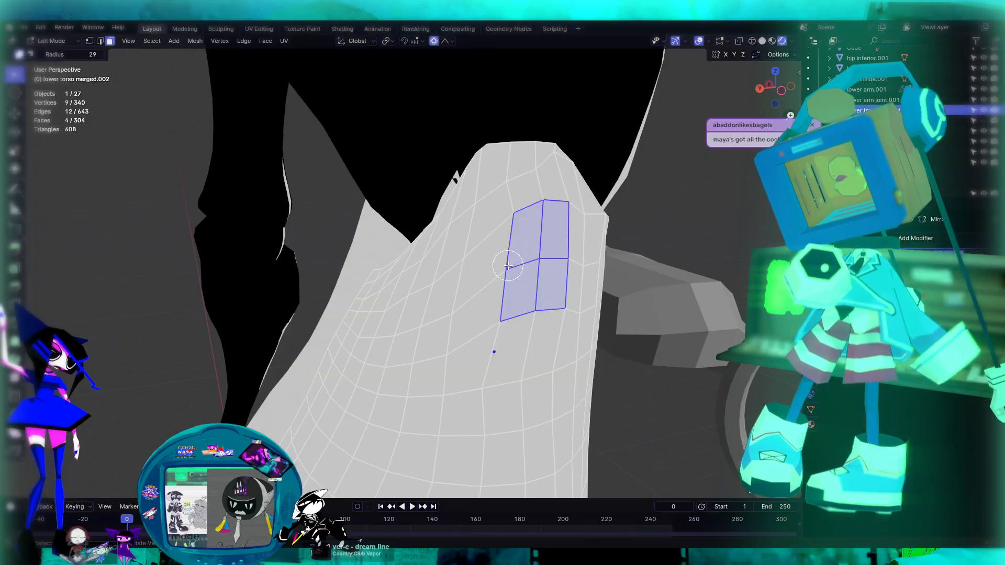
right_click(523, 256)
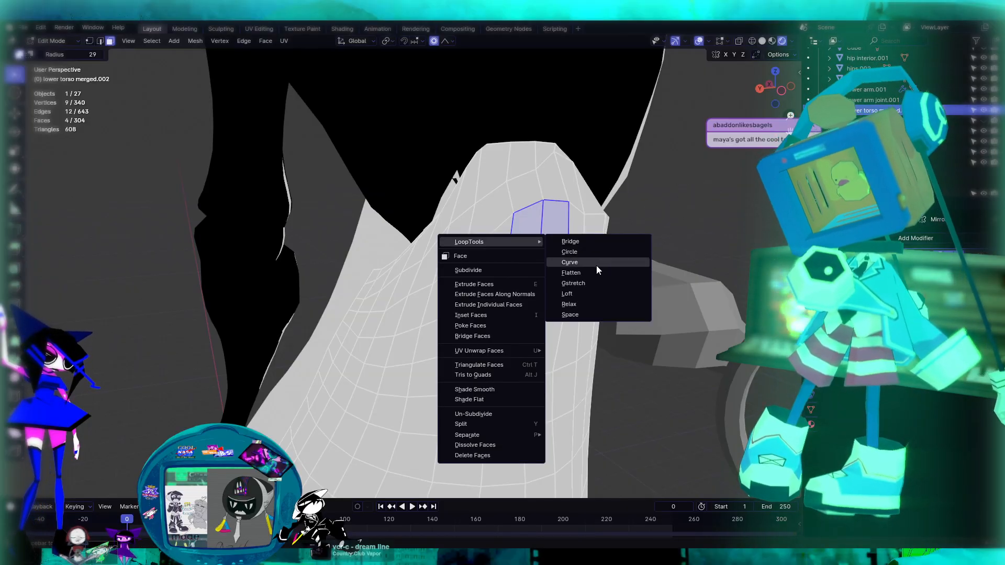
left_click(590, 251)
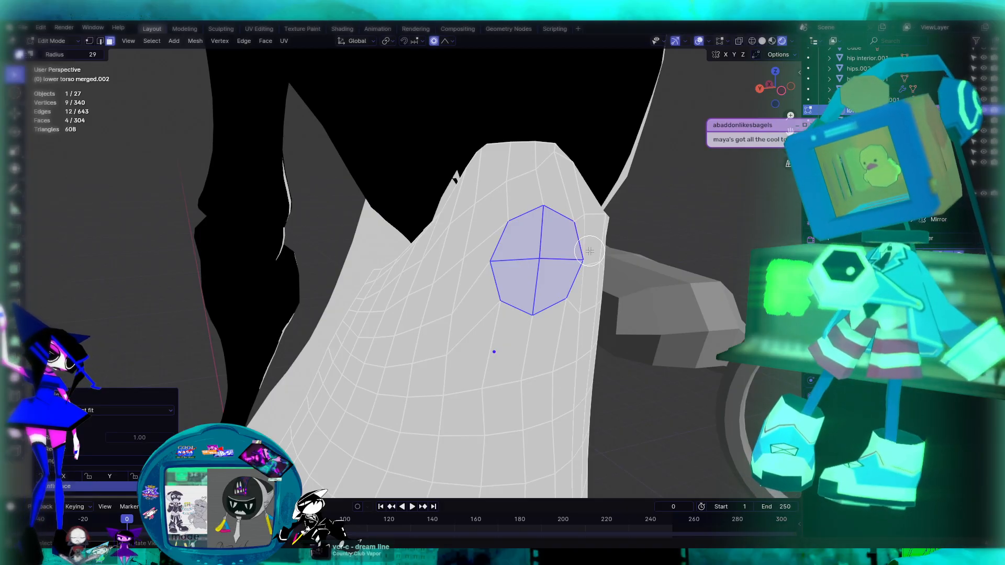
Try scaling the circular face block by 0.758 on its local Y and Z axes, then undo the scaling
middle_click_drag(636, 256, 605, 243)
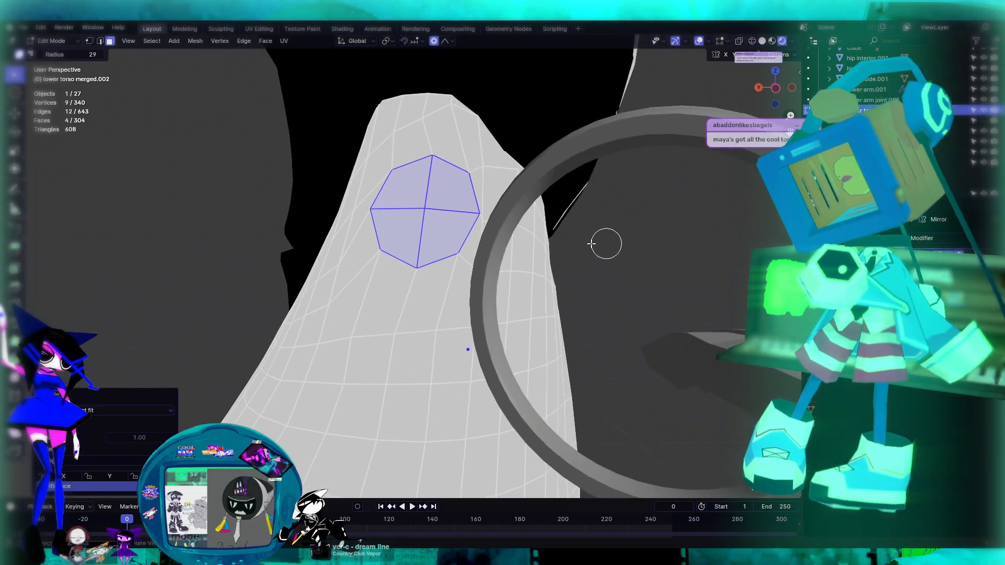
middle_click_drag(415, 274, 450, 274)
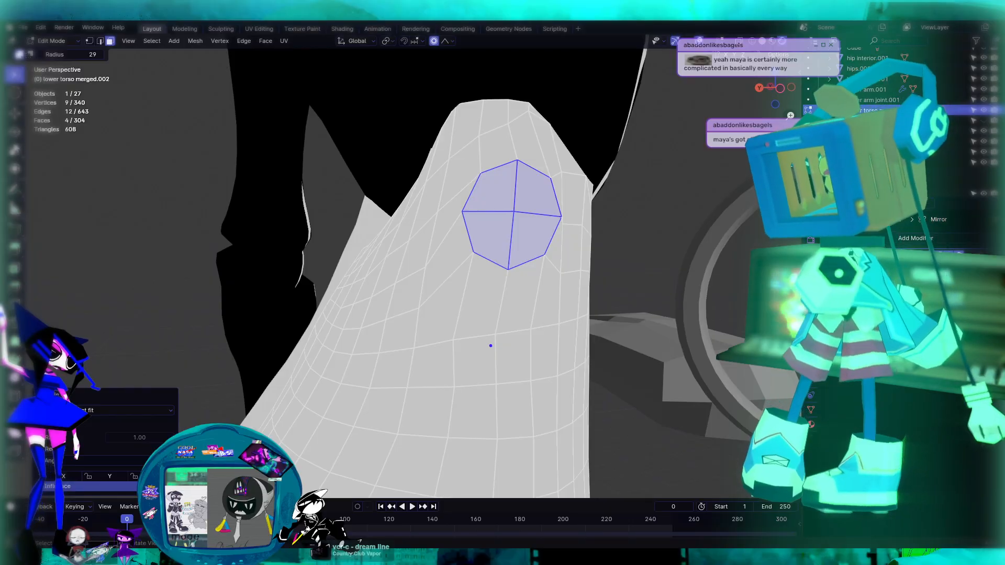
left_click(15, 151)
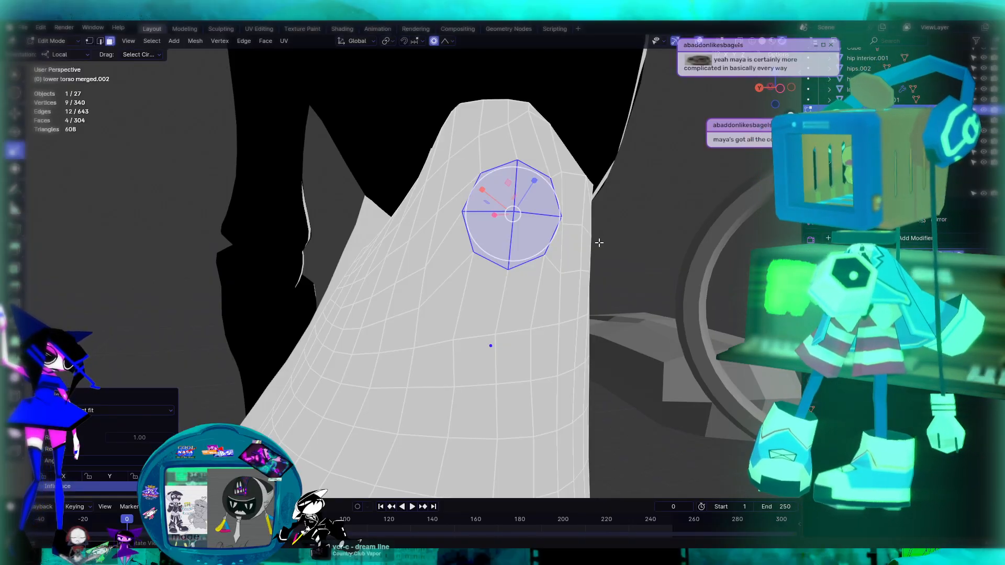
scroll(565, 143, "up", 3)
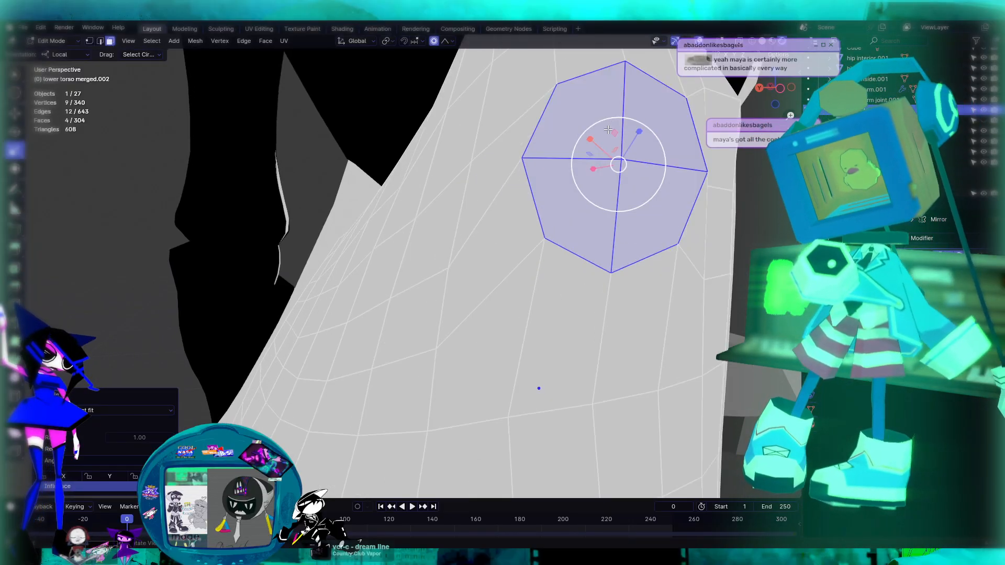
mouse_move(614, 138)
left_mouse_down()
mouse_move(590, 149)
mouse_move(608, 146)
left_mouse_up()
middle_click_drag(743, 183, 585, 237, "shift")
scroll(585, 237, "down", 4)
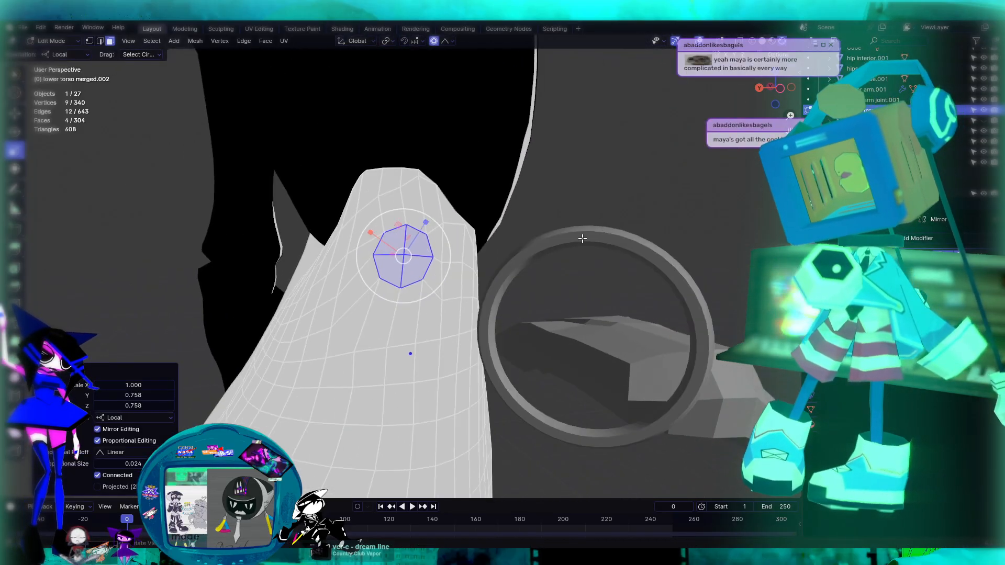
scroll(565, 199, "down", 2)
key("ctrl+z")
scroll(412, 249, "up", 3)
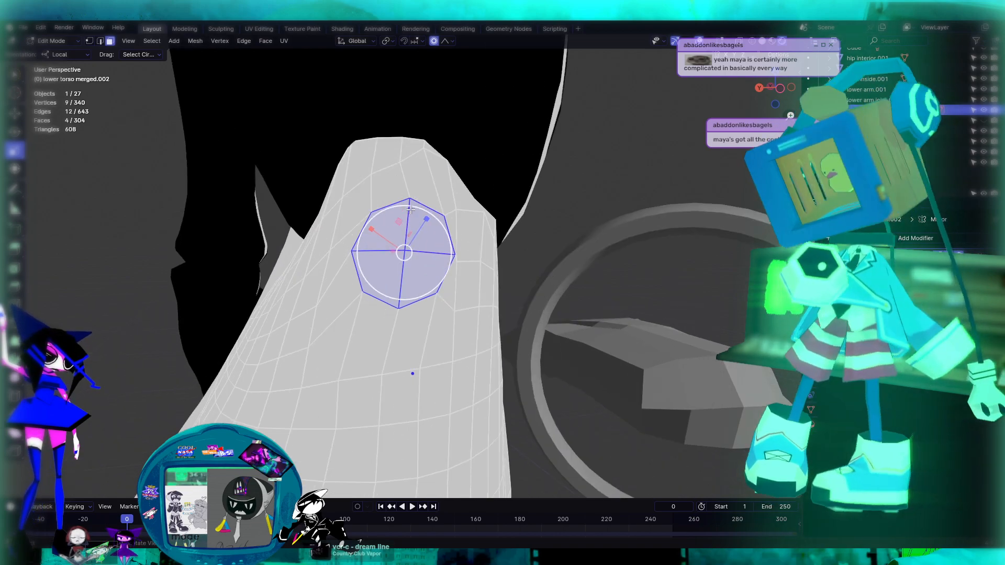
Try to move the circular face block inward 0.073599 m along global X, then clear the selection
middle_click_drag(556, 226, 510, 217)
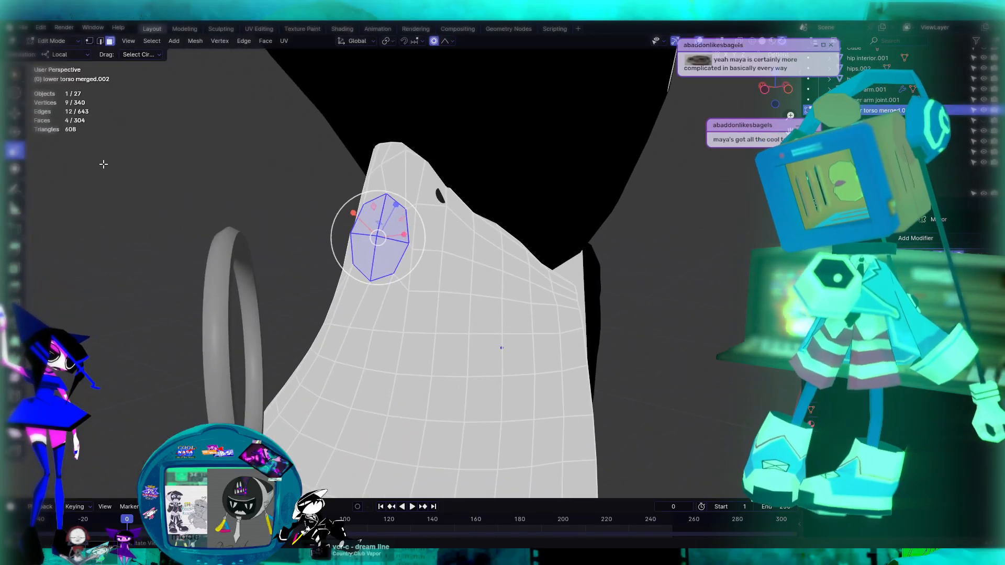
left_click(15, 113)
middle_click_drag(496, 304, 559, 295, "alt")
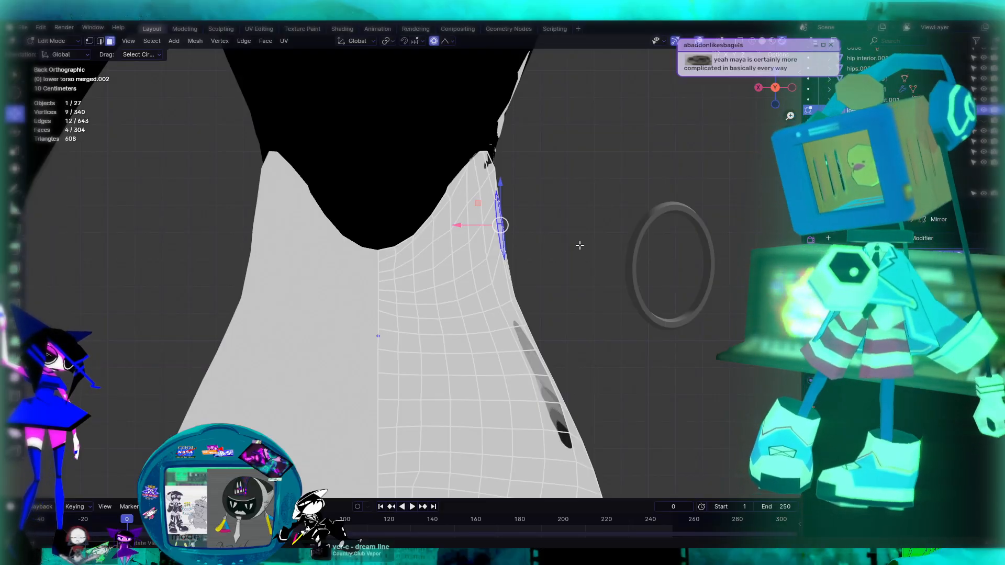
left_click_drag(475, 224, 445, 225)
middle_click_drag(560, 241, 406, 236)
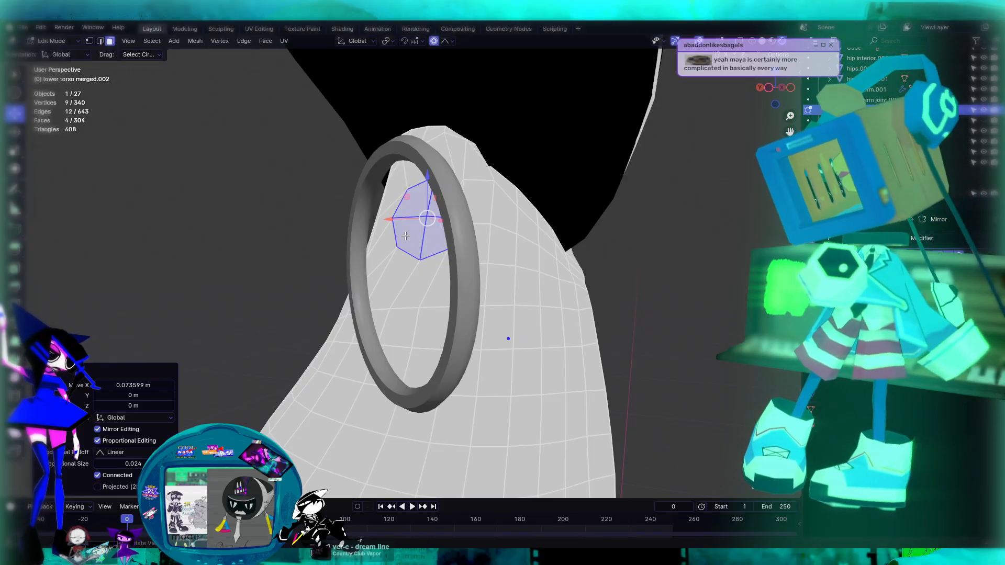
scroll(405, 236, "up", 1)
key("KP_Decimal")
scroll(406, 236, "down", 5)
middle_click_drag(406, 236, 364, 287)
left_click_drag(365, 269, 378, 275)
middle_click_drag(534, 309, 725, 383)
left_click(648, 379)
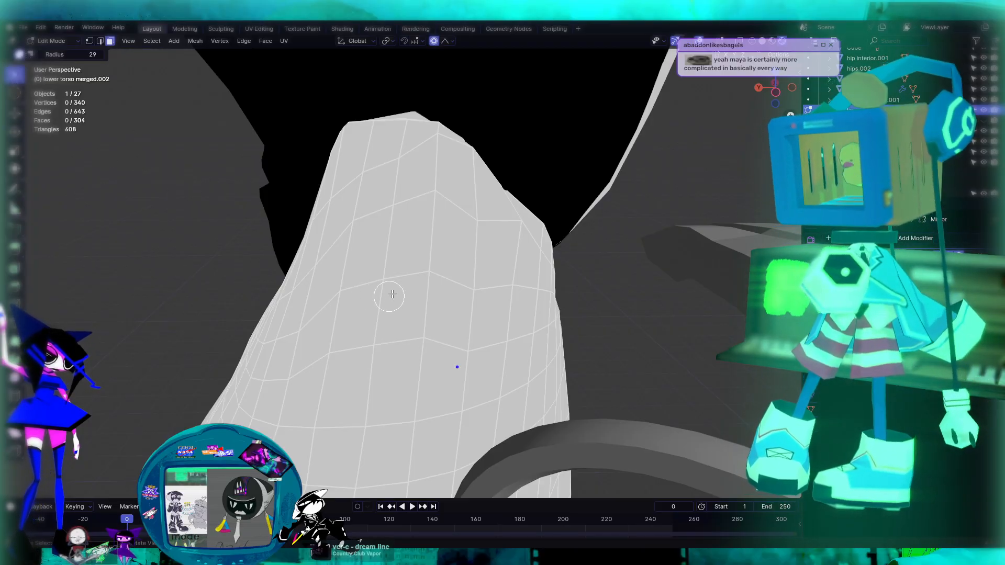
Try LoopTools Circle on a single face below the lower torso's raised rim
left_click(413, 236)
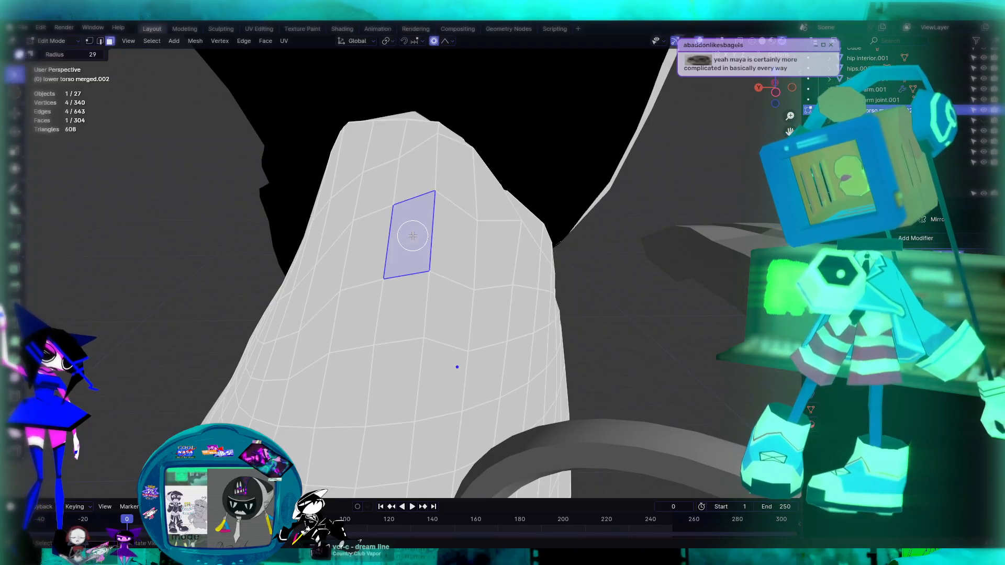
right_click(412, 235)
mouse_move(412, 235)
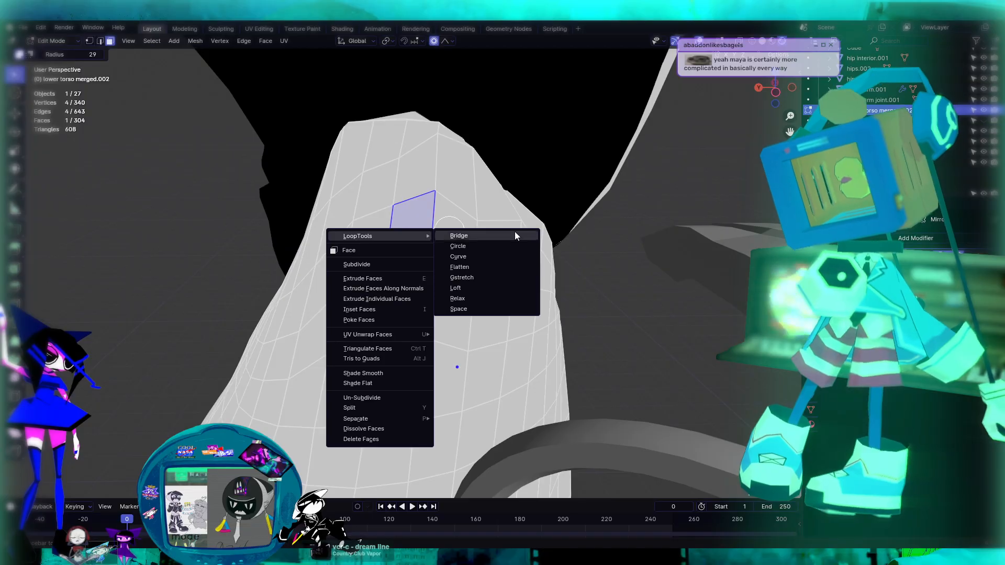
left_click(490, 247)
middle_click_drag(490, 247, 464, 264)
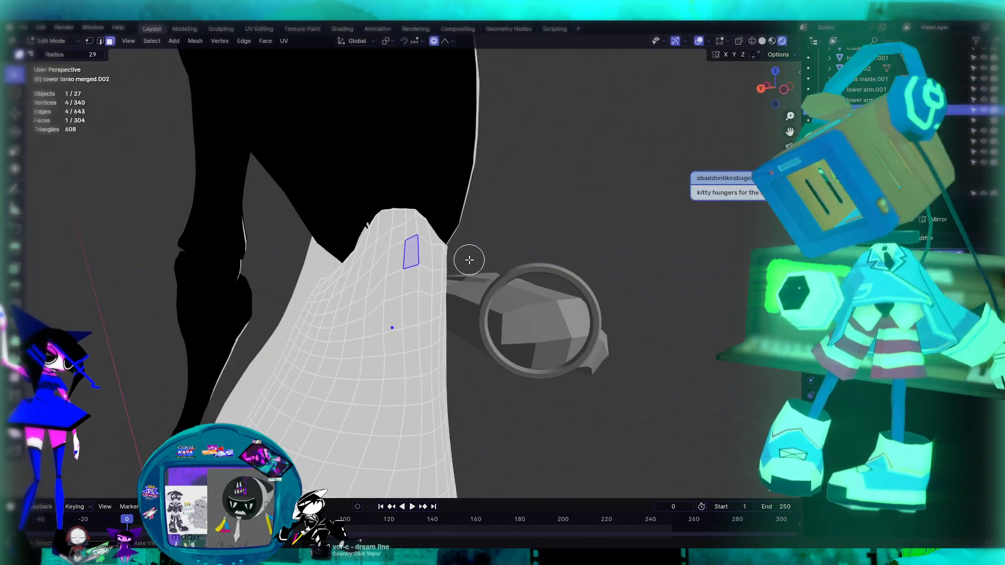
Select a two-by-two block of faces just below the raised rim and reshape it into a circle with LoopTools
scroll(443, 255, "up", 4)
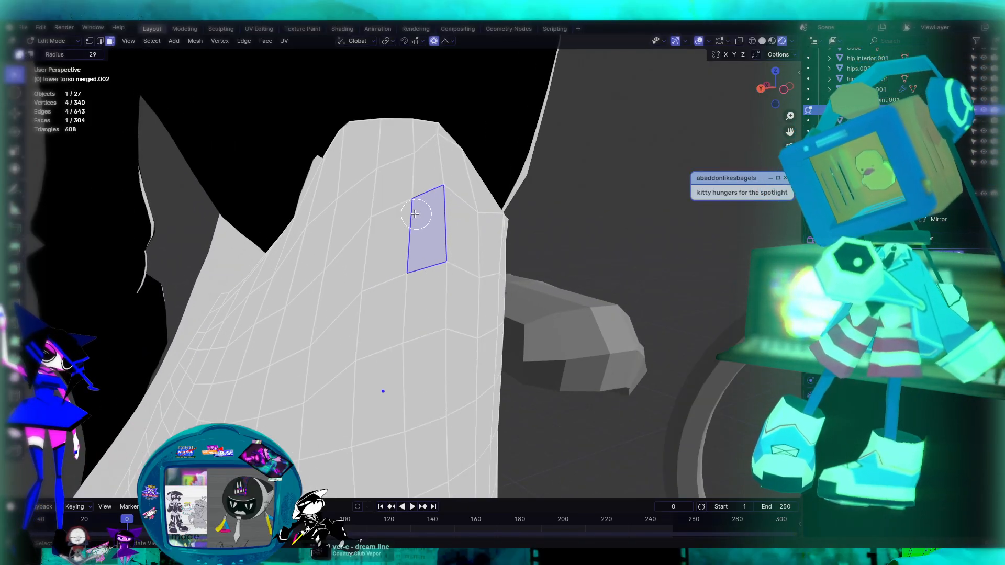
left_click_drag(412, 196, 401, 217)
key("ctrl+z")
right_click(351, 206)
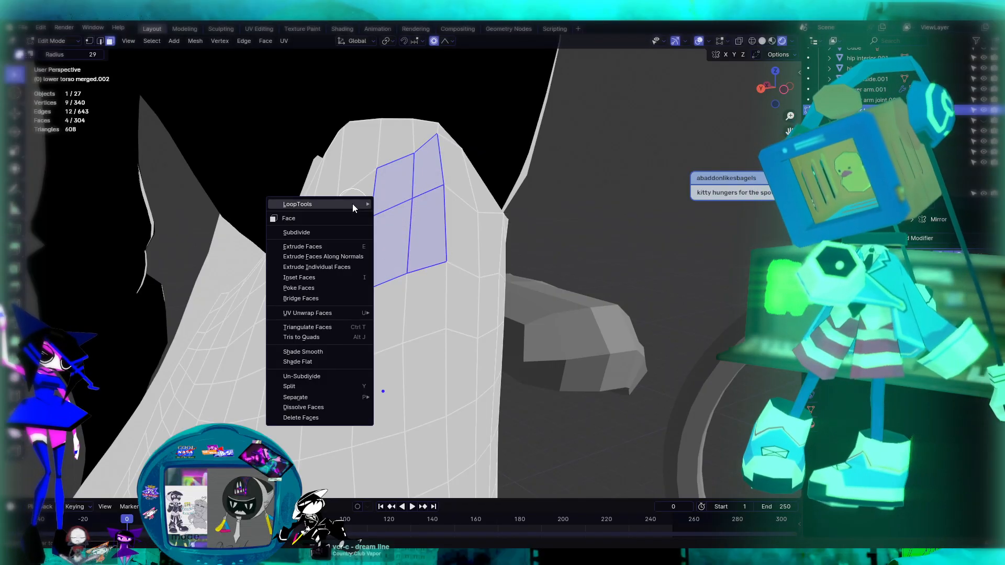
right_click(418, 199)
mouse_move(418, 198)
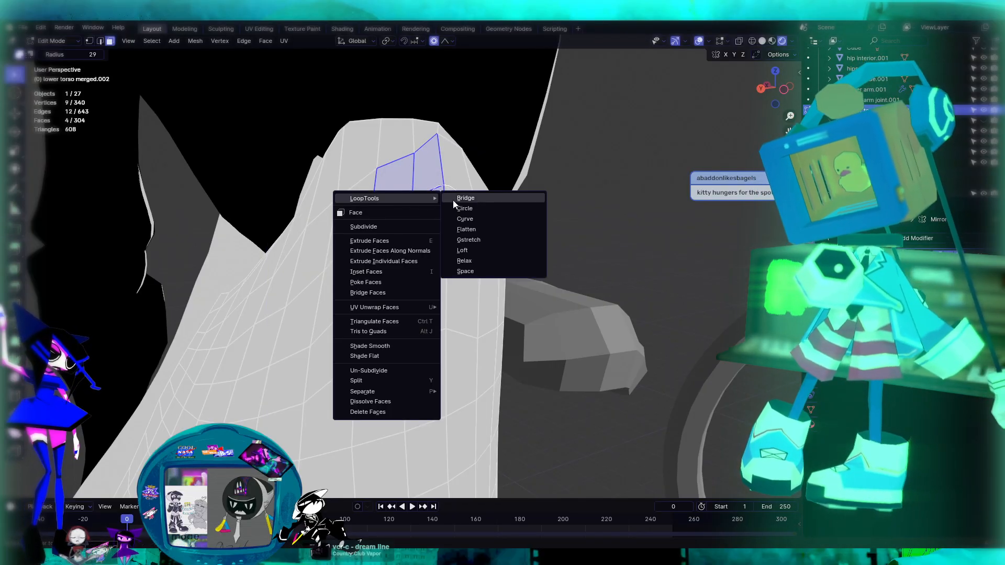
left_click(484, 207)
Flatten the circular face block by scaling it by 0.035 on its local X axis
middle_click_drag(496, 248, 282, 143)
left_click(15, 152)
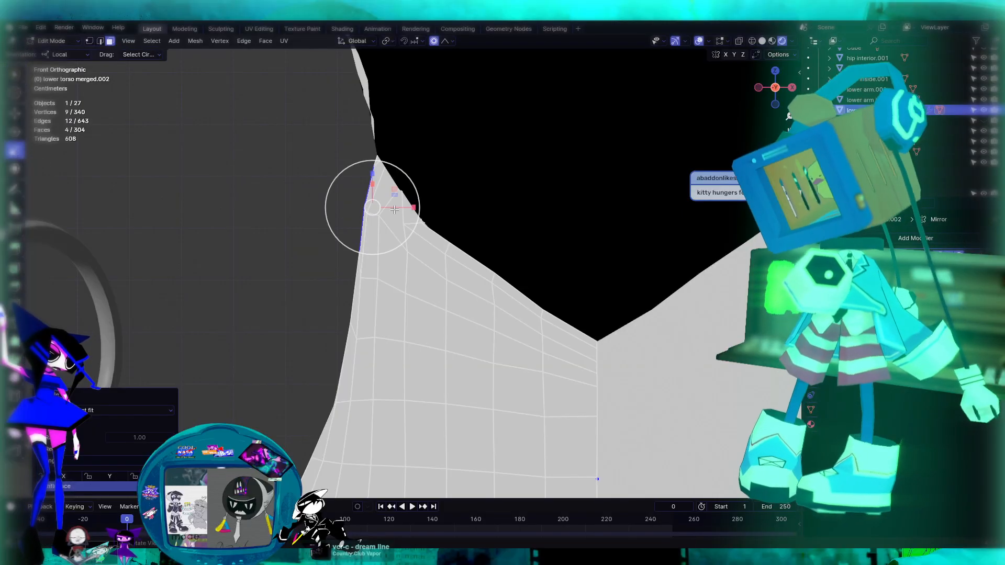
left_click_drag(413, 208, 372, 208)
middle_click_drag(373, 208, 444, 201)
Move the circular face block by -0.022156 m along global Y and -0.034242 m along global Z
left_click(15, 117)
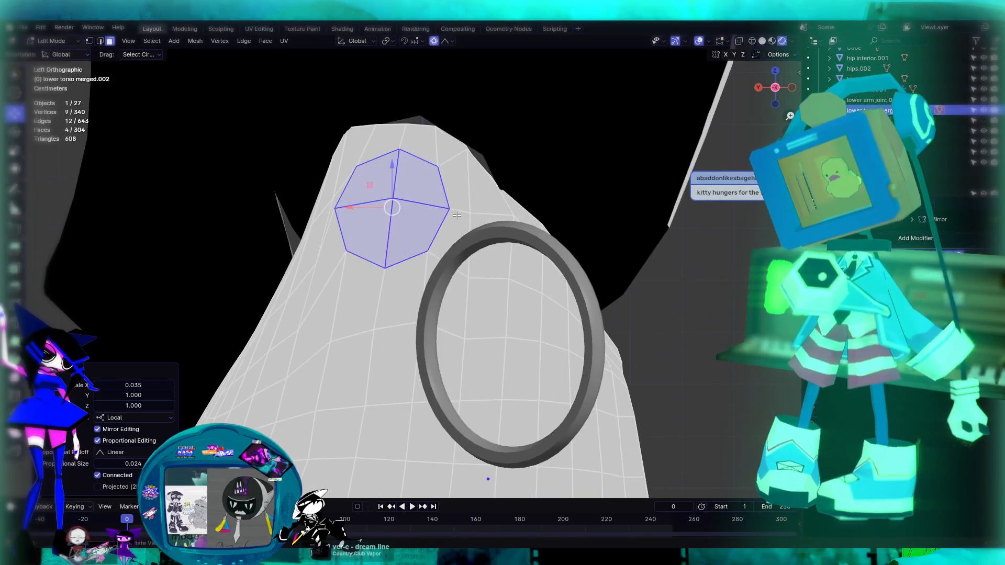
left_click_drag(371, 184, 385, 205)
middle_click_drag(512, 254, 564, 261)
middle_click_drag(579, 216, 513, 278)
middle_click_drag(536, 240, 471, 366)
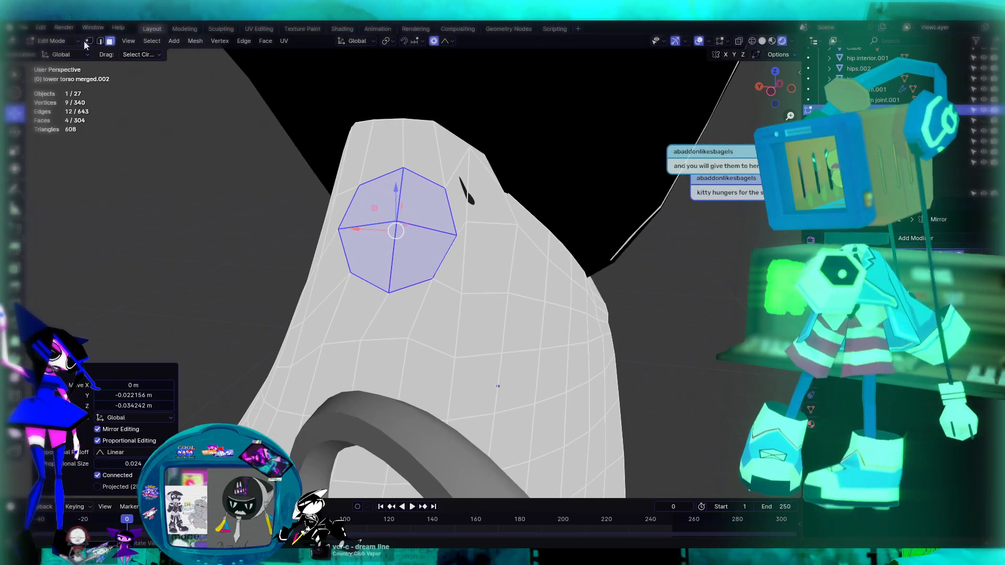
Select the two vertices of the vertical edge beside the circular face block and slide them by a factor of 0.423
key("1")
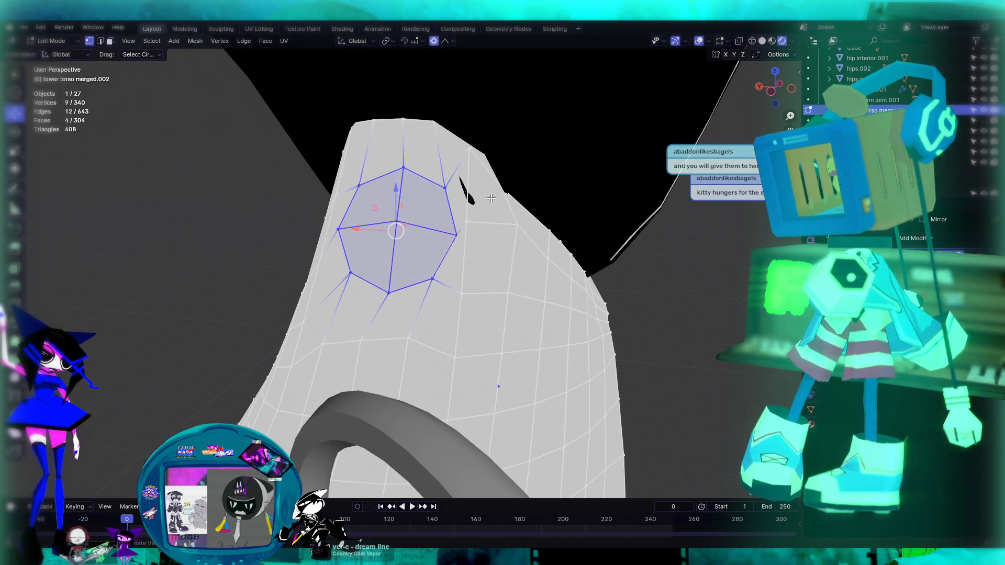
left_click(465, 222)
left_click(462, 293, "shift")
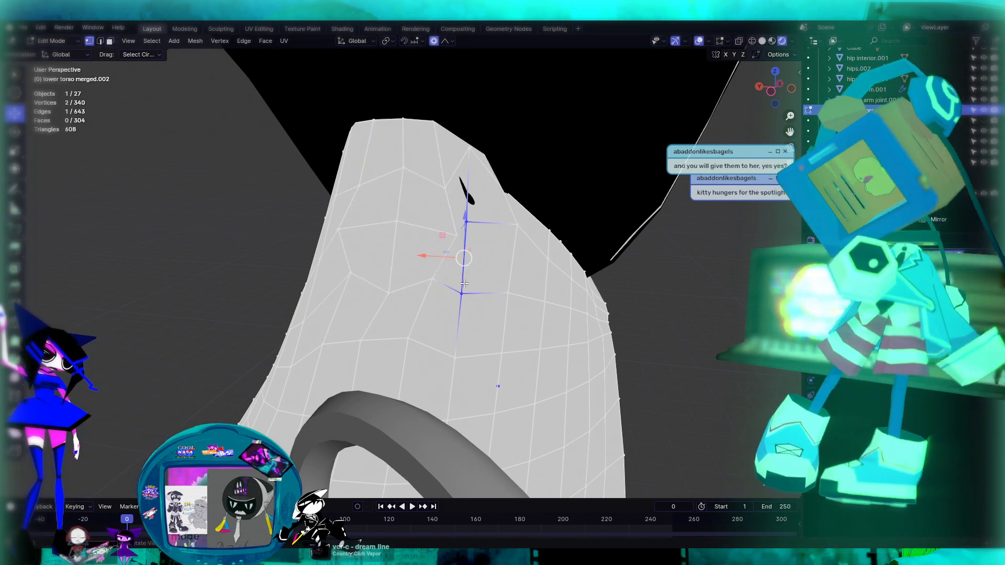
key("g")
key("g")
left_click(473, 285)
Switch the viewport to solid shading and inspect the lower torso's mesh around the circular face block
mouse_move(471, 252)
middle_mouse_down()
mouse_move(503, 250)
mouse_move(516, 231)
mouse_move(554, 273)
mouse_move(497, 260)
mouse_move(508, 284)
mouse_move(474, 314)
mouse_move(526, 243)
middle_mouse_up()
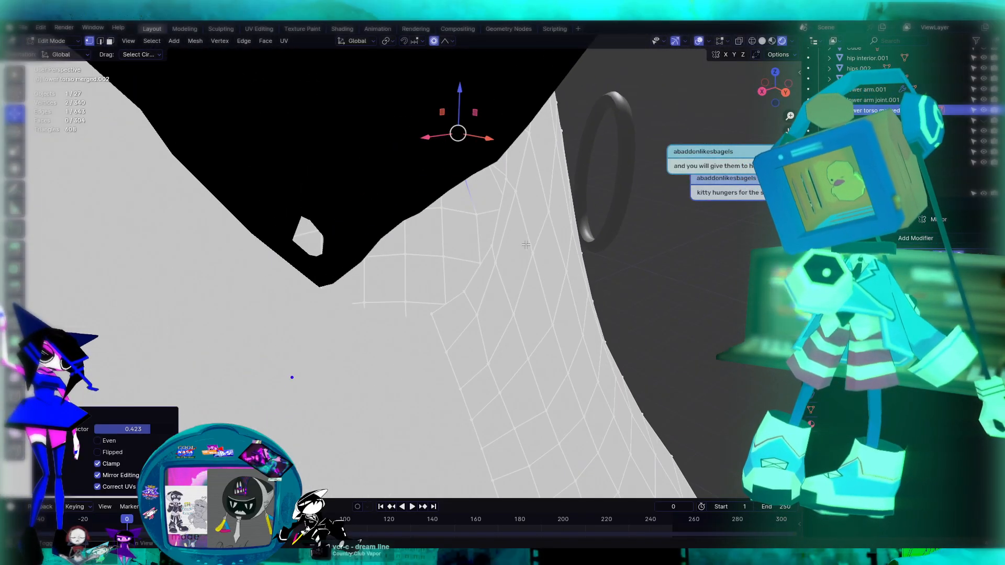
left_click(762, 41)
middle_click_drag(703, 91, 520, 334)
scroll(518, 291, "down", 4)
scroll(520, 333, "up", 6)
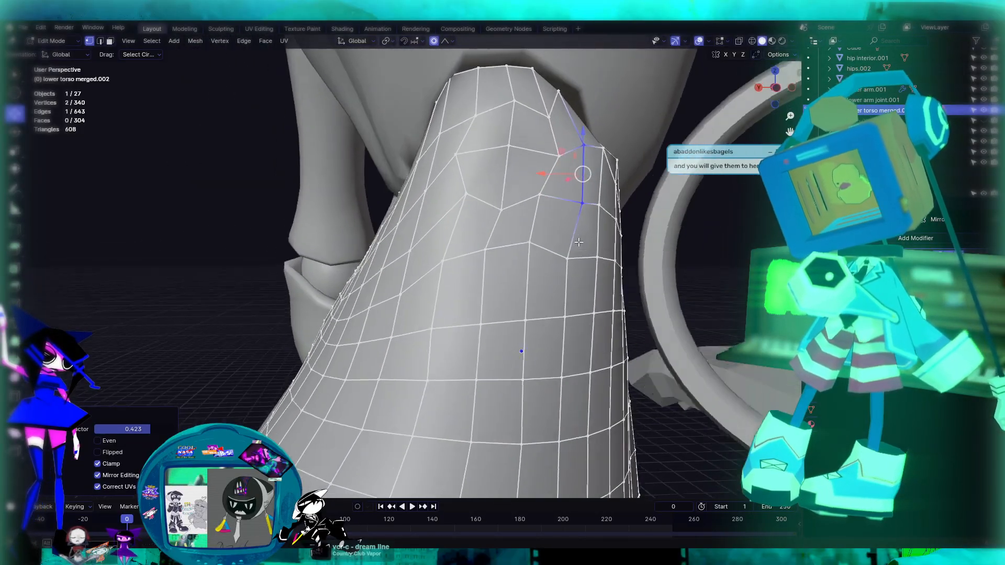
scroll(578, 242, "down", 4)
middle_click_drag(606, 308, 404, 251)
scroll(437, 285, "up", 6)
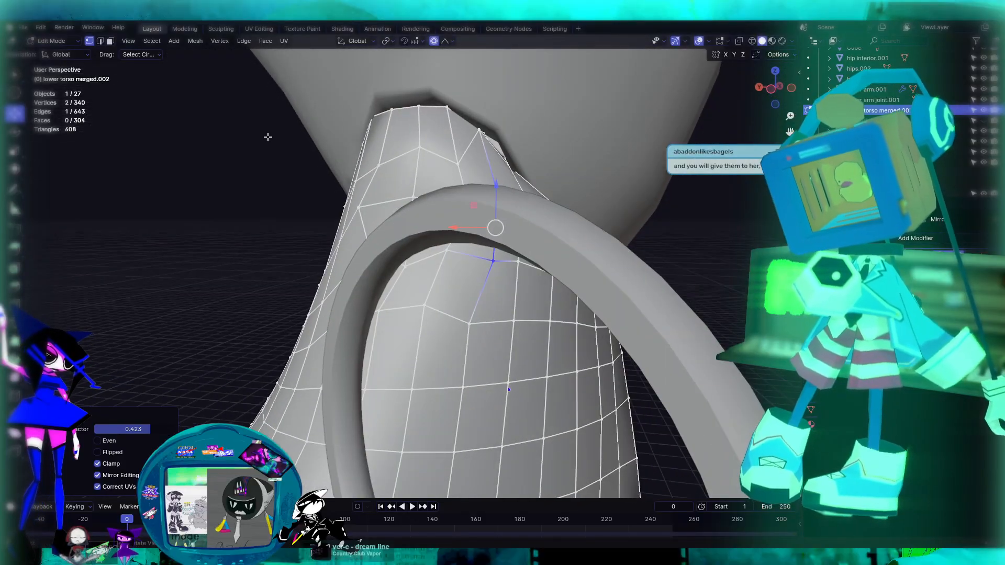
Select the circular block's four faces and scale them by 1.260 on the local Y and Z axes
left_click(110, 41)
left_click(15, 75)
middle_click_drag(581, 321, 548, 310)
left_click(513, 233)
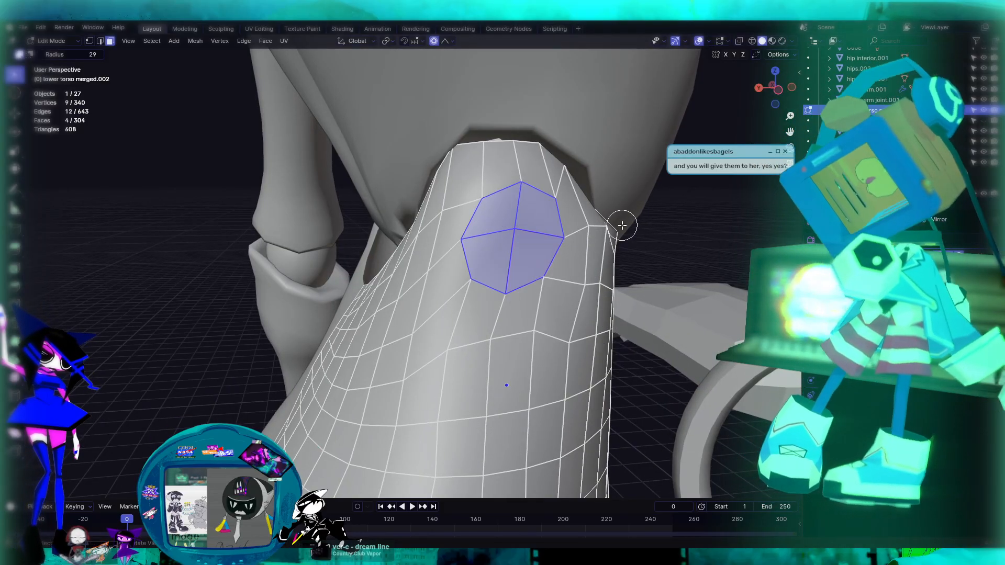
left_click(15, 150)
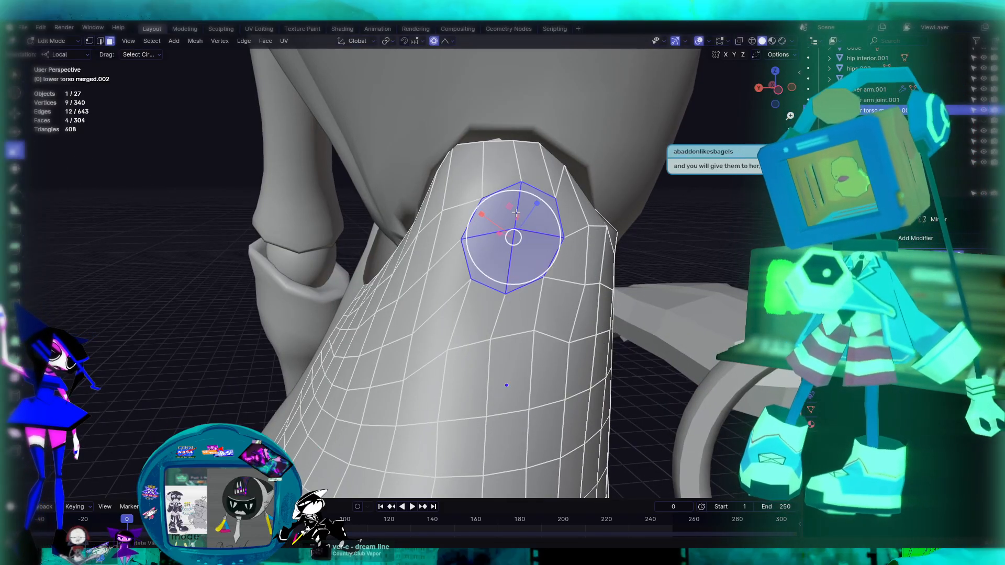
key("s")
key("shift+y")
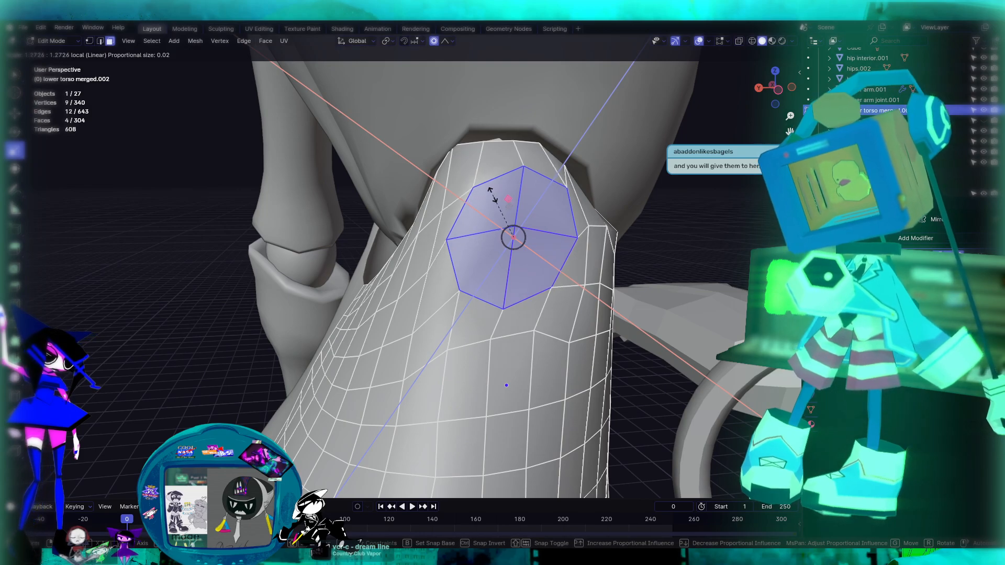
left_click_drag(493, 195, 493, 195)
Check the enlarged circular face block and the lower torso's shape in the orthographic side view
middle_click_drag(582, 312, 479, 298, "alt")
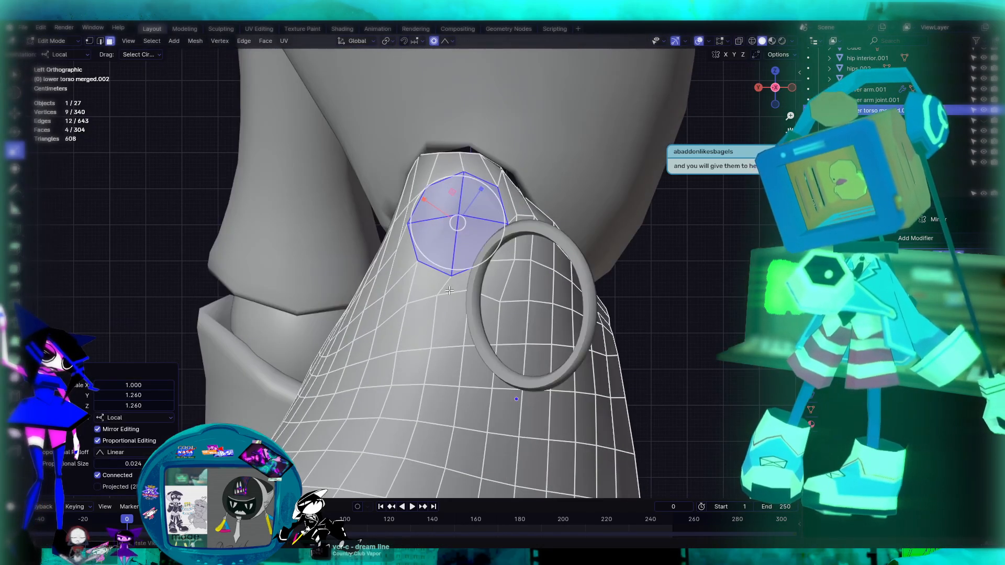
scroll(479, 297, "down", 3)
scroll(479, 297, "down", 1)
middle_click_drag(483, 334, 543, 333, "alt")
middle_click_drag(671, 344, 607, 339, "shift")
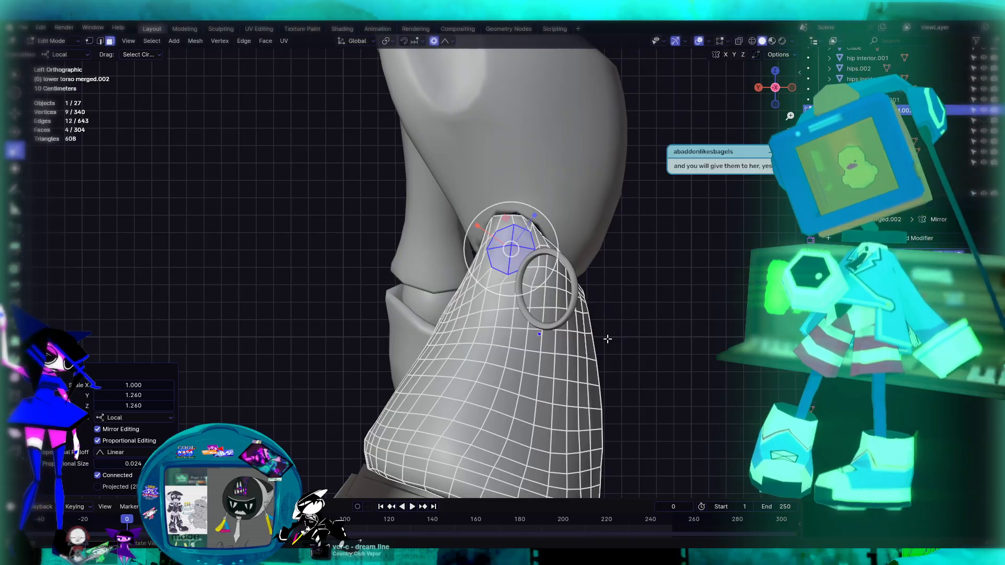
scroll(645, 243, "up", 4)
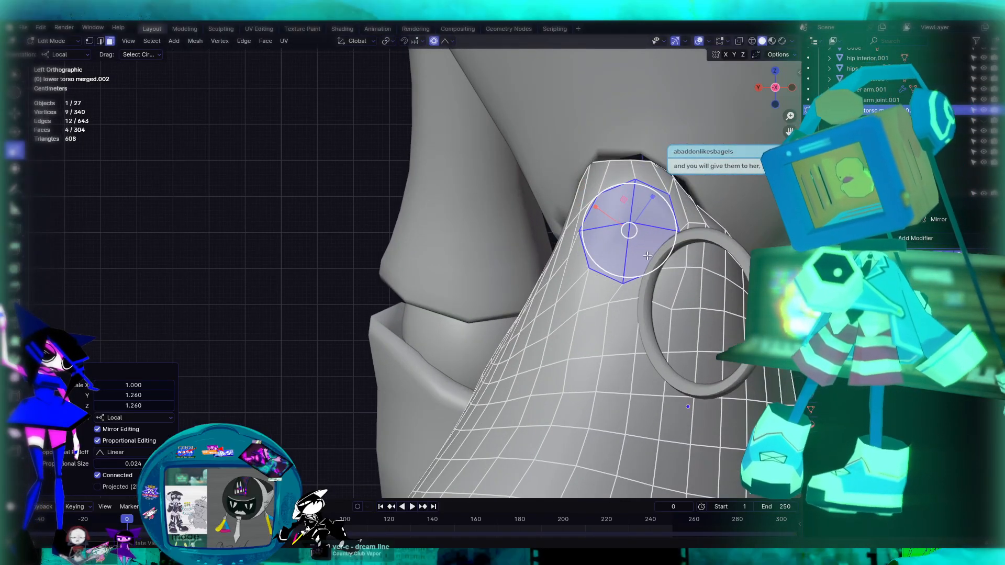
Extrude the circular block's four faces inward into the lower torso along their normal to form a recess
middle_click_drag(645, 244, 624, 245)
middle_click_drag(712, 276, 523, 255, "shift")
key("e")
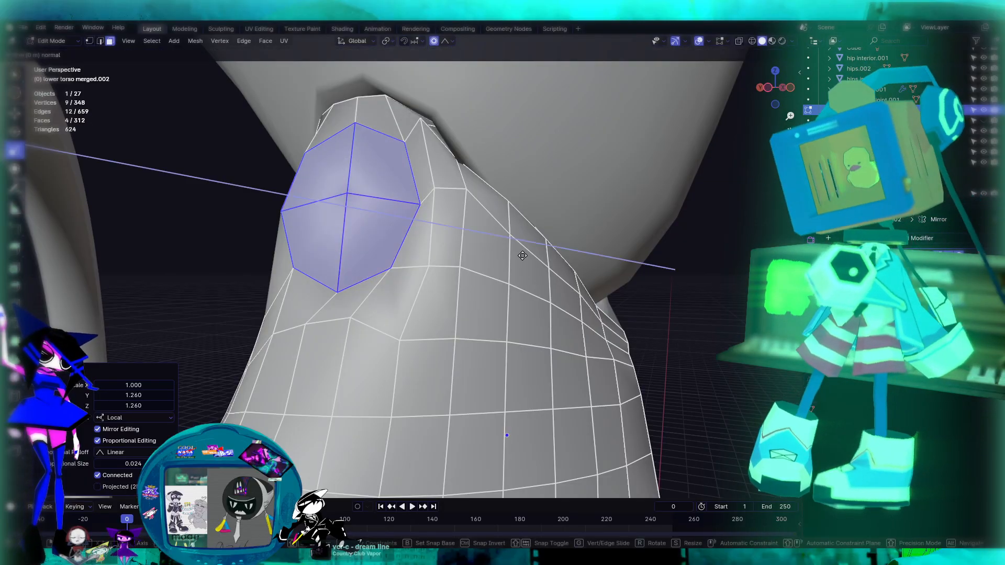
left_click(553, 271)
Extrude the recess's end faces again in place and scale them by 0.872 on the normal-oriented Y and Z axes without proportional editing
middle_click_drag(359, 295, 375, 280)
key("e")
right_click(376, 280)
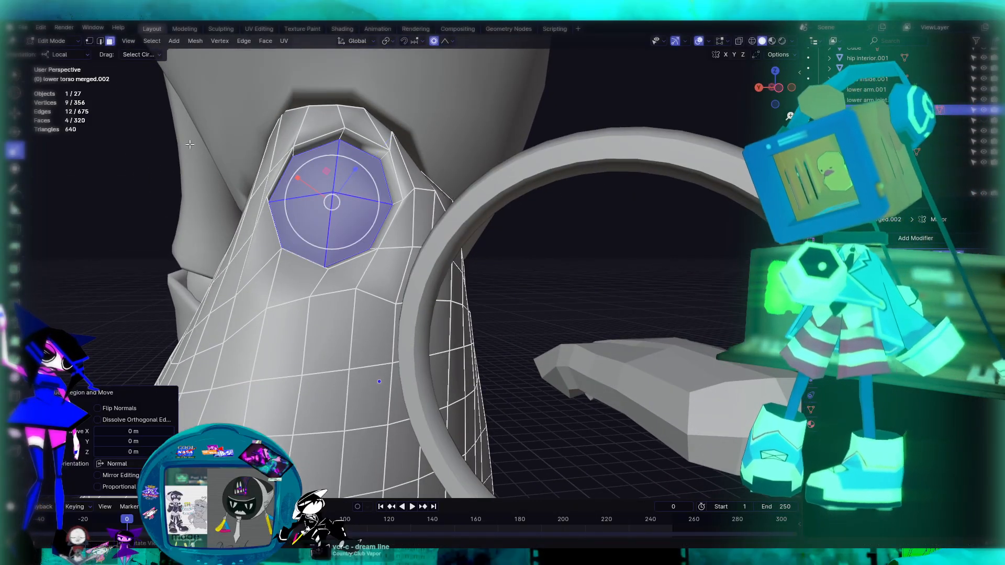
left_click_drag(325, 172, 326, 176)
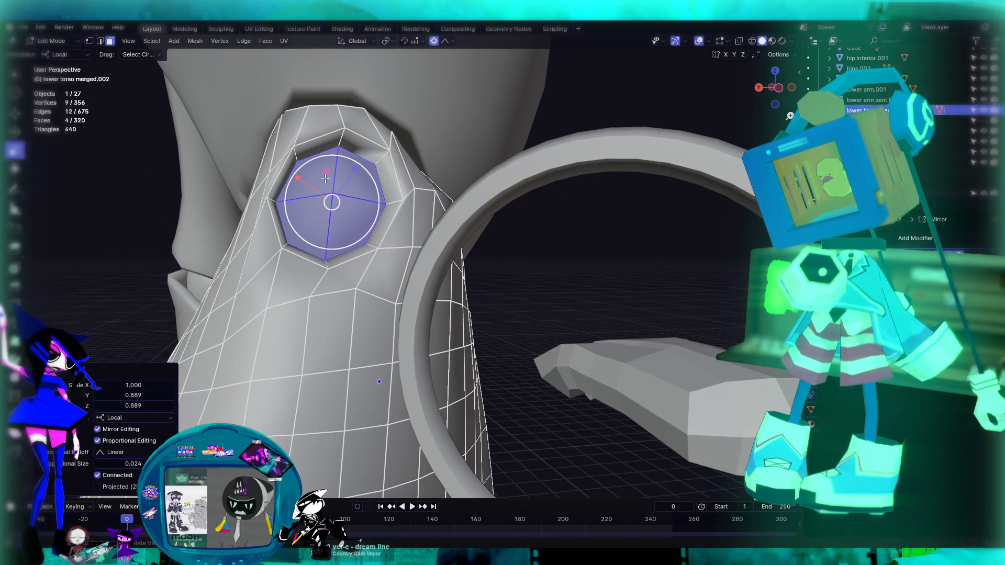
key("ctrl+z")
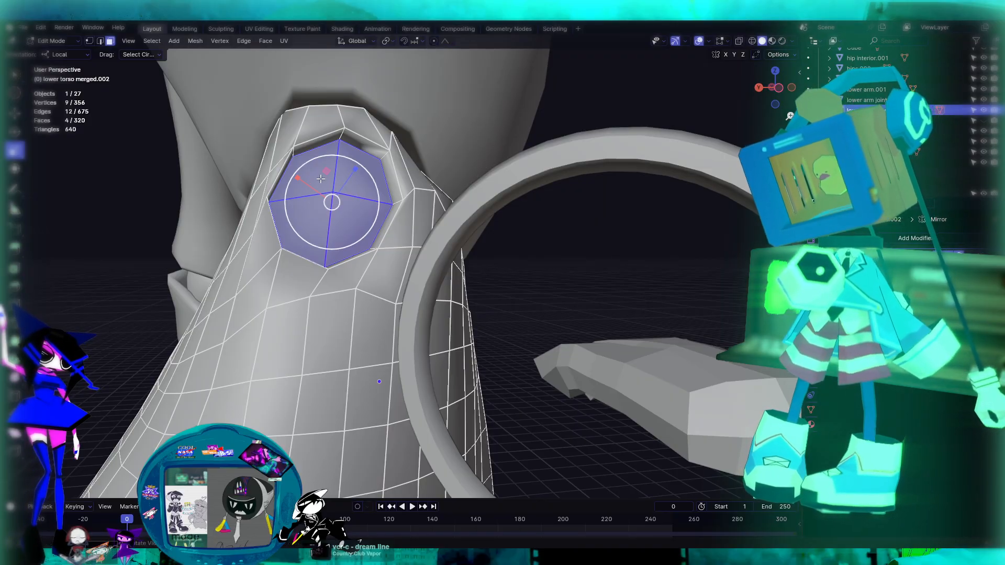
left_click_drag(321, 179, 323, 180)
Push the recess's four scaled end faces slightly deeper into the lower torso
middle_click_drag(322, 180, 392, 172)
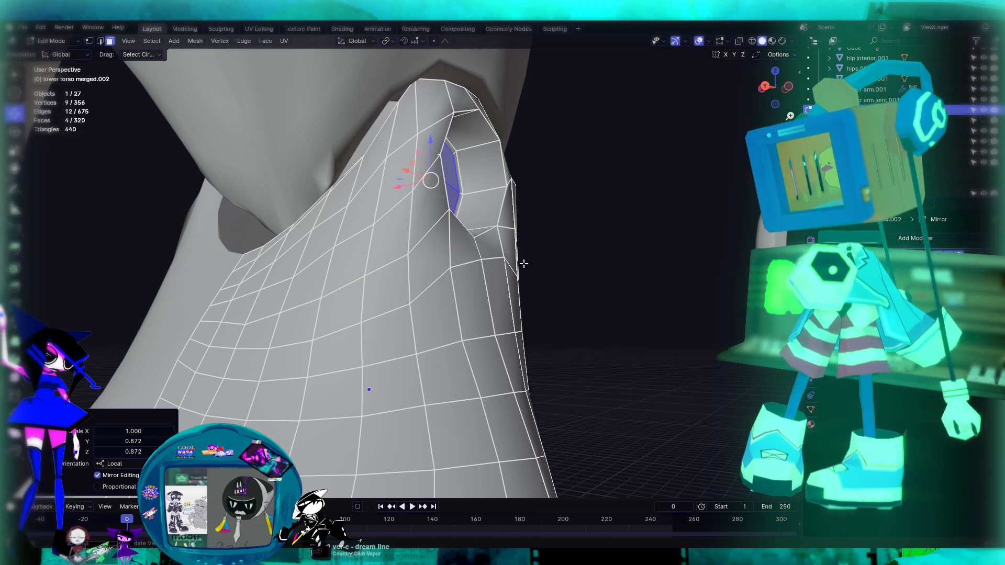
left_click_drag(411, 187, 419, 190)
middle_click_drag(601, 258, 401, 238)
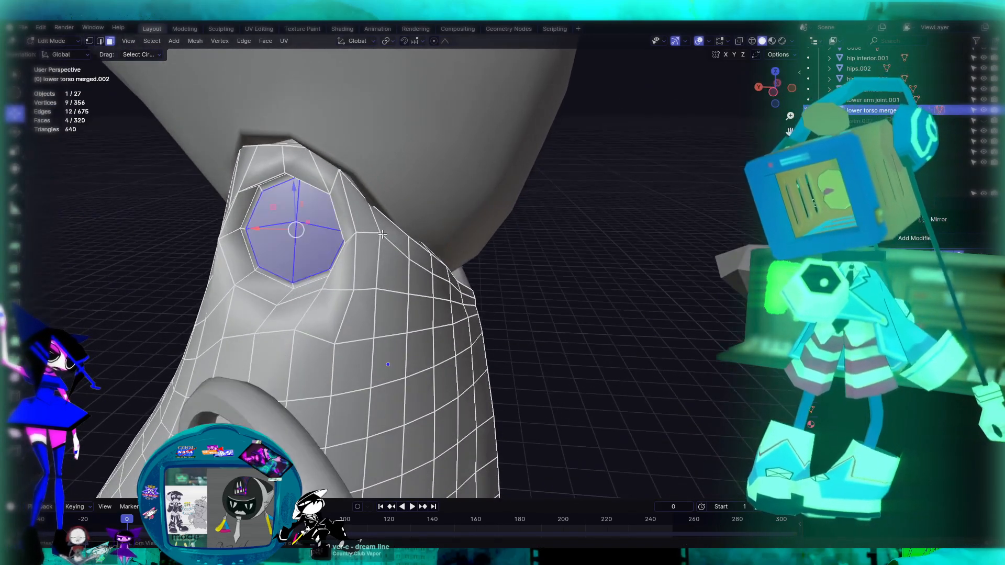
Push the recess's centre vertex about 0.03 m inward along global X, using proportional editing with an enlarged influence
middle_click_drag(304, 242, 460, 241)
scroll(546, 268, "up", 4)
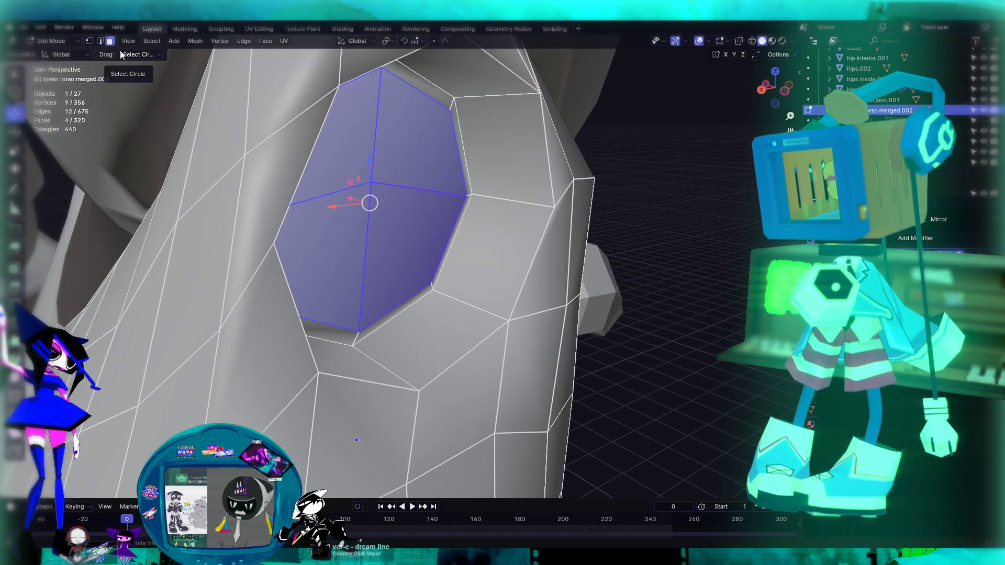
left_click(90, 41)
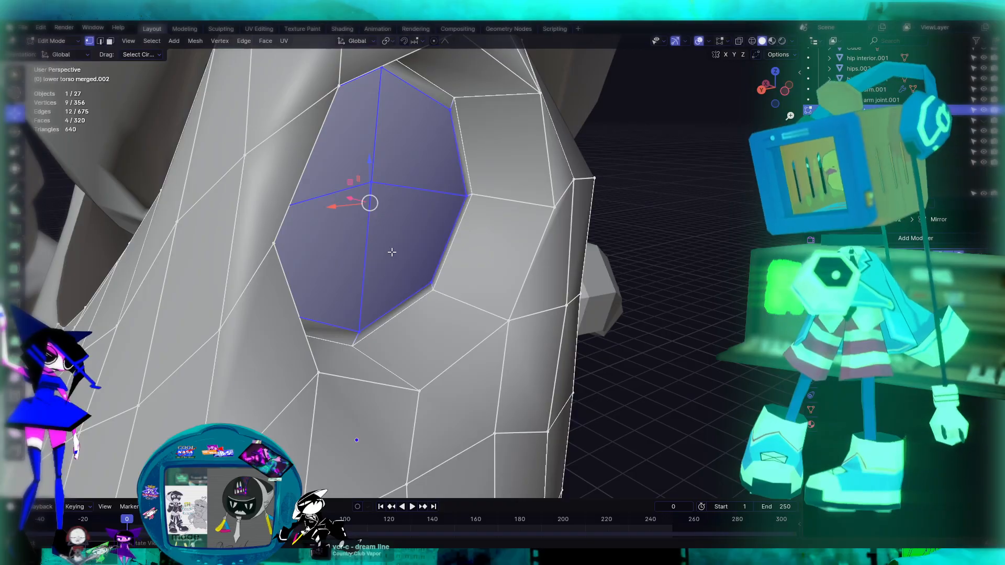
left_click(371, 191)
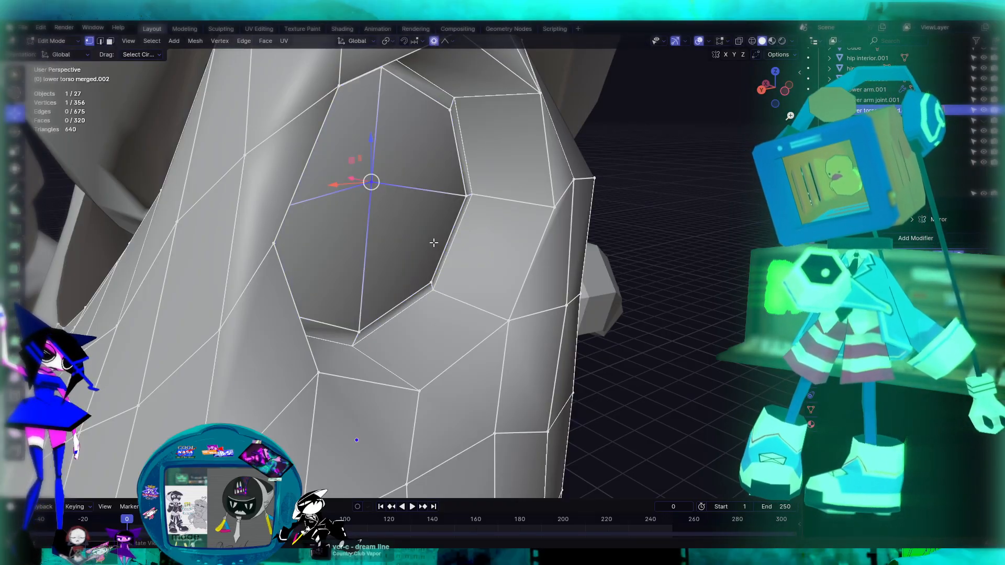
left_click_drag(355, 178, 367, 182)
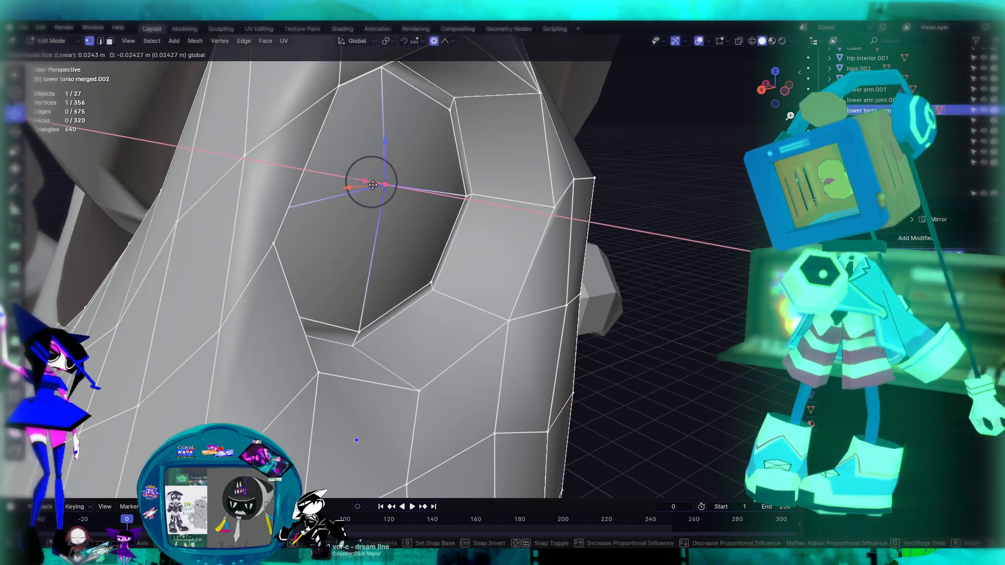
scroll(372, 185, "down", 12)
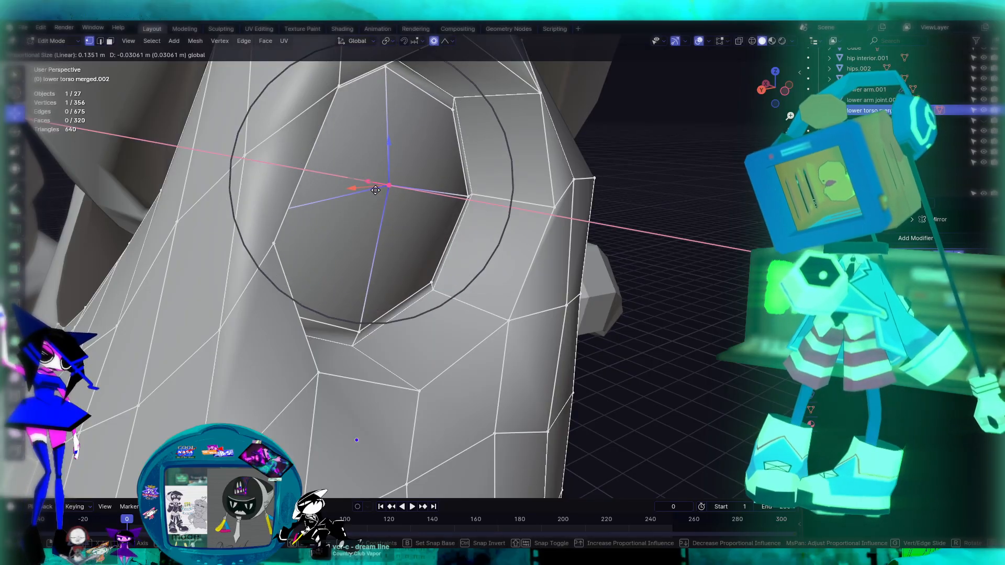
left_click_drag(380, 195, 381, 194)
scroll(599, 251, "down", 5)
left_click(630, 251)
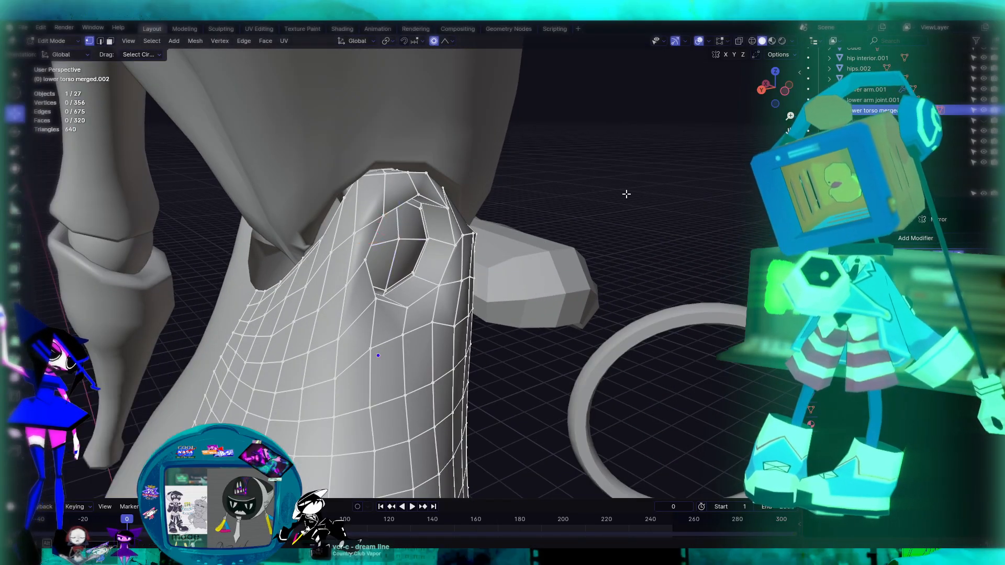
Examine the lower torso's side recess and V-shaped front rim in both Object Mode and Edit Mode
middle_click_drag(642, 195, 590, 193)
key("Tab")
left_click(589, 196)
middle_click_drag(450, 227, 488, 236)
left_click(386, 324)
middle_click_drag(386, 324, 365, 123)
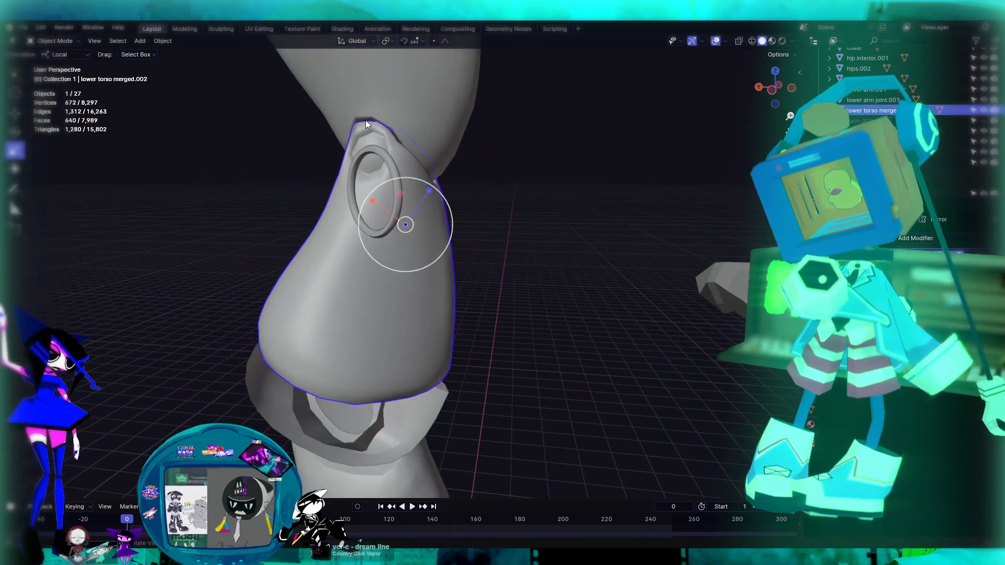
middle_click_drag(561, 228, 476, 229)
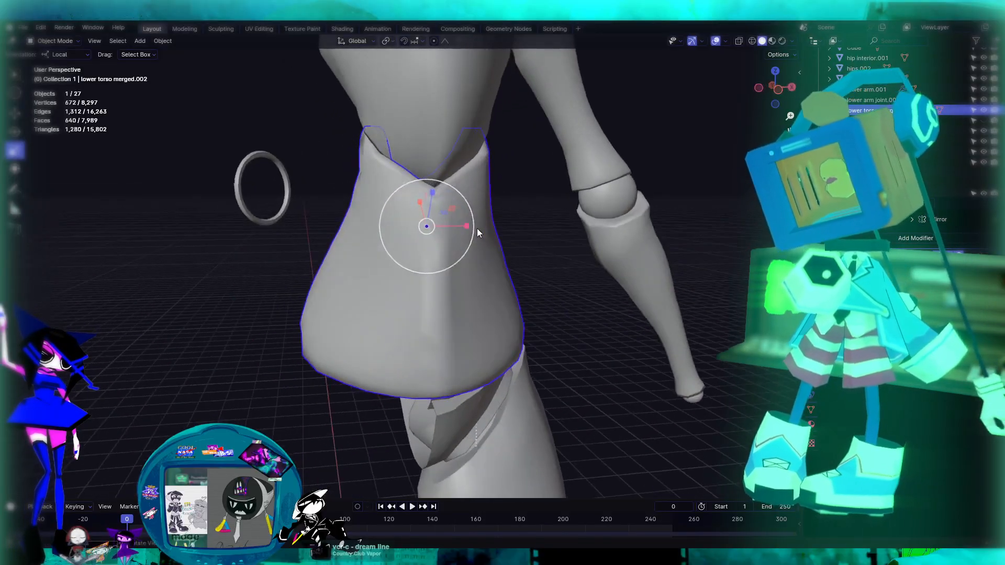
scroll(453, 206, "up", 4)
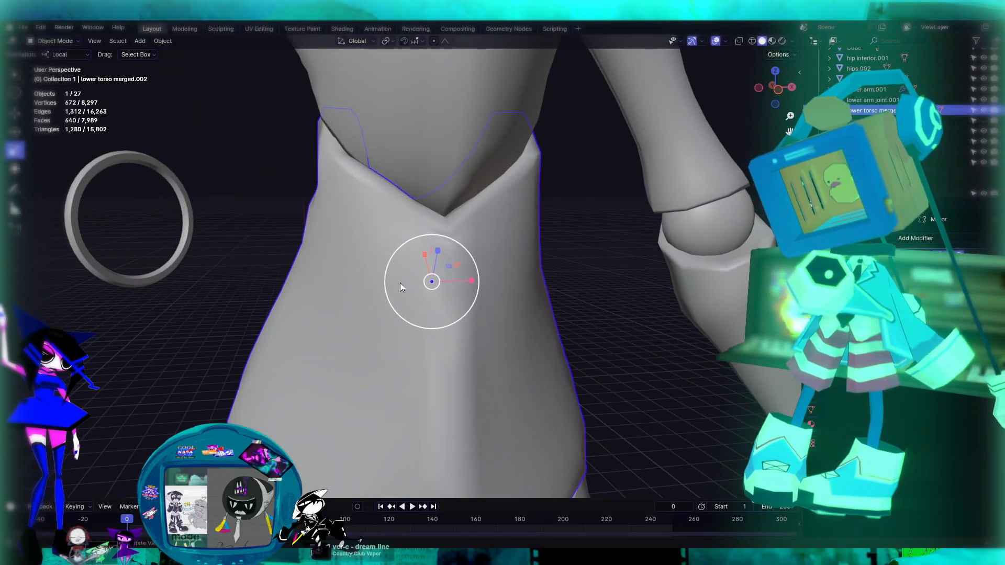
key("Tab")
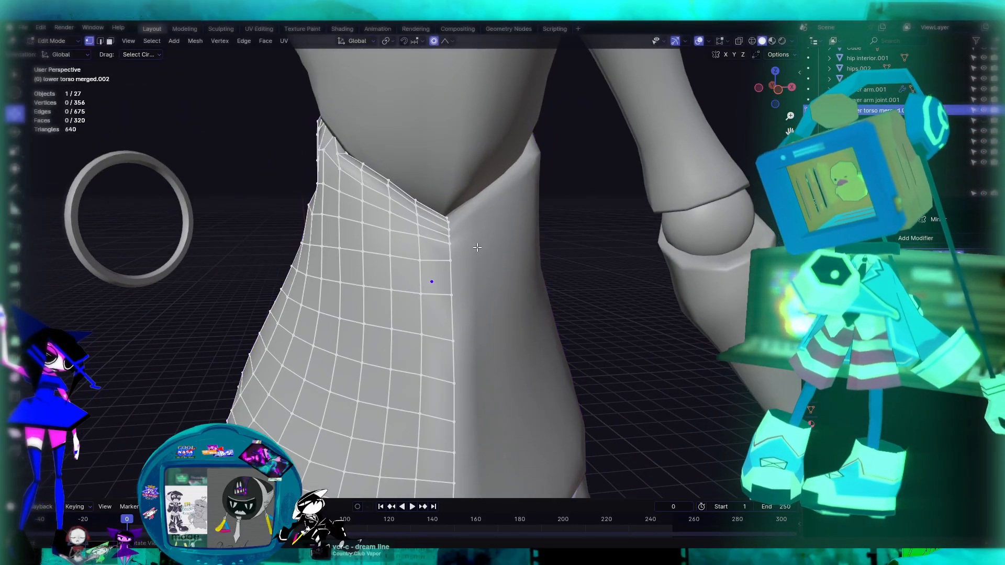
scroll(424, 236, "up", 3)
middle_click_drag(430, 217, 409, 207)
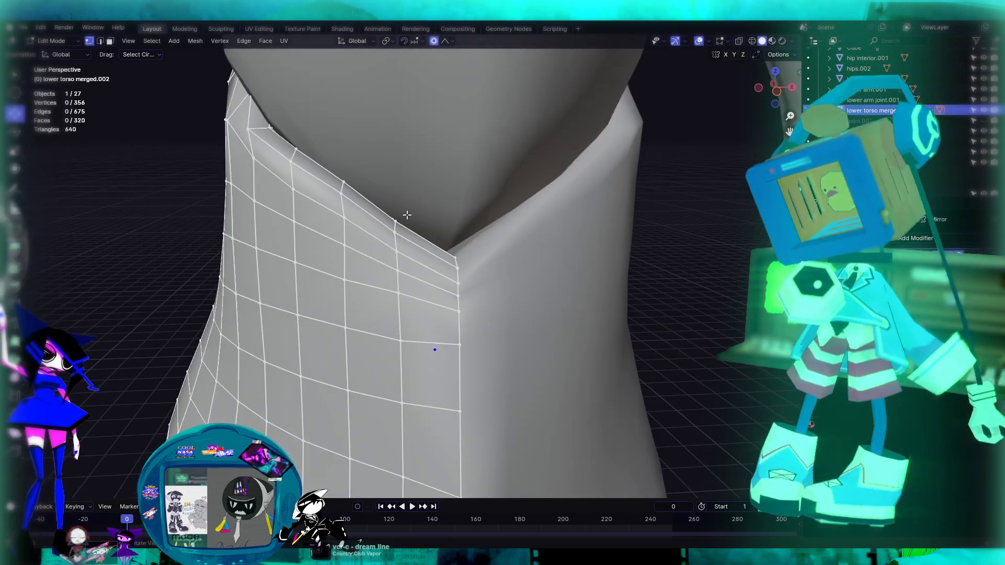
mouse_move(406, 267)
middle_mouse_down()
mouse_move(398, 273)
mouse_move(406, 265)
middle_mouse_up()
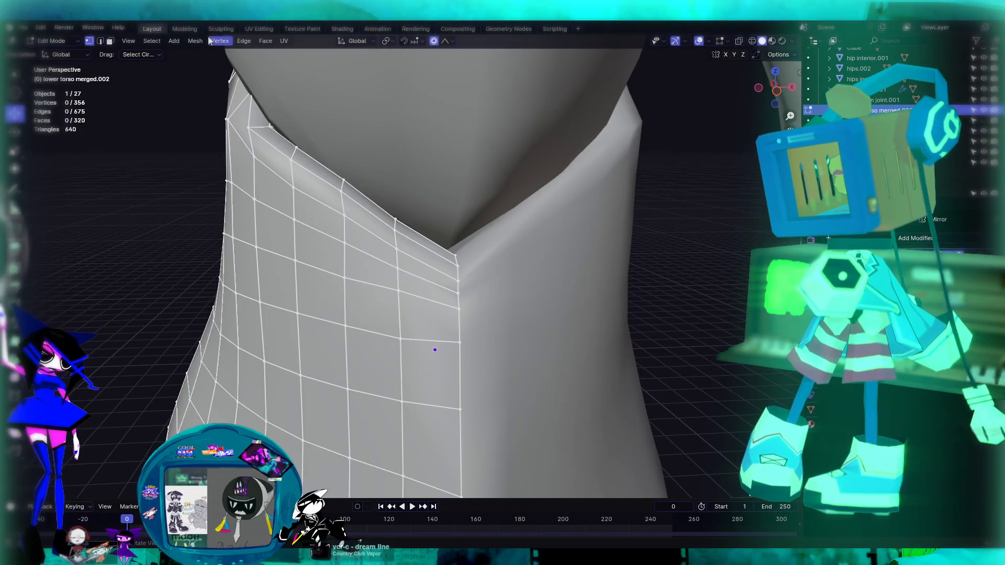
Switch to the Sculpting workspace and turn off X-ray display around the lower torso's V-shaped front rim
left_click(226, 29)
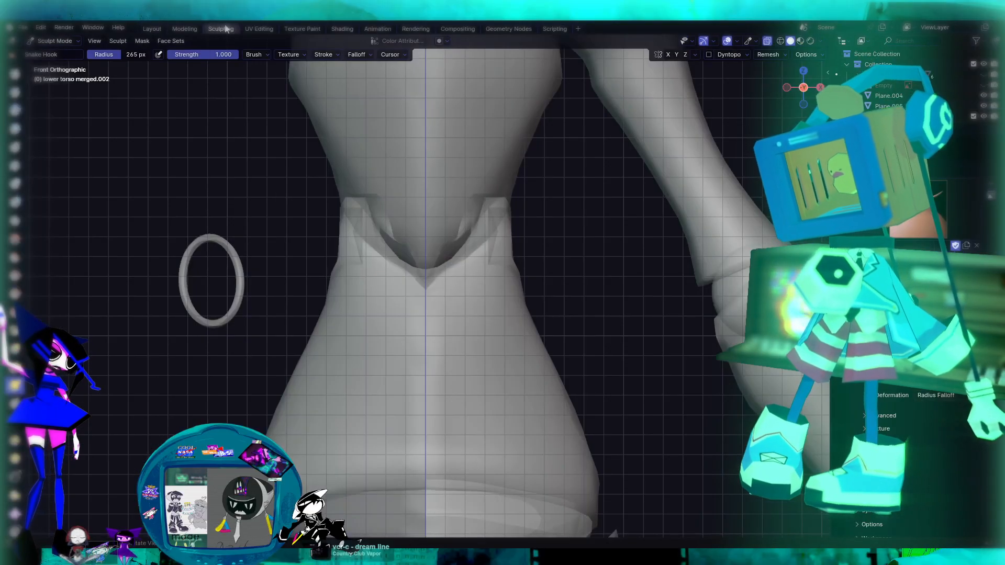
middle_click_drag(426, 303, 515, 271)
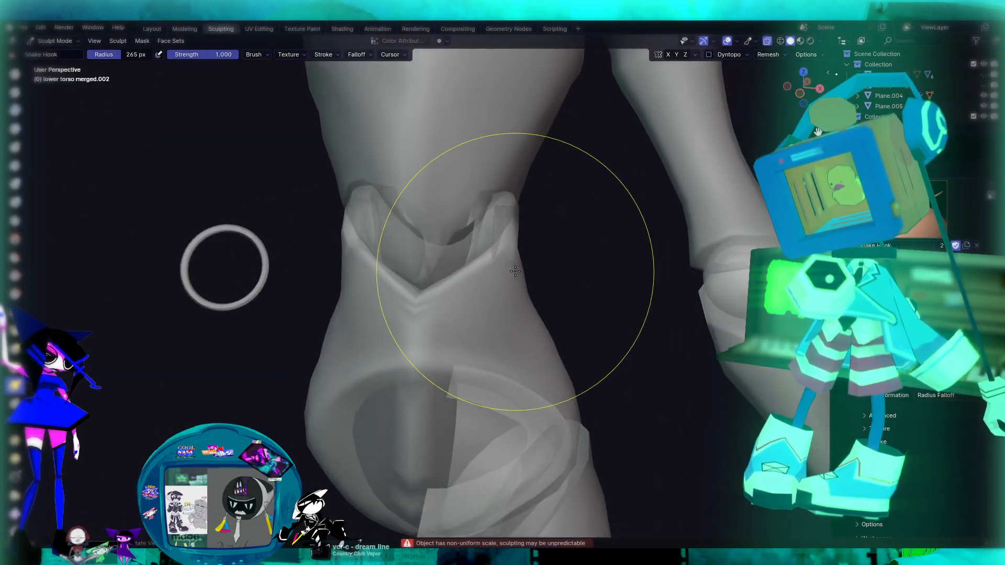
mouse_move(572, 86)
middle_mouse_down()
mouse_move(599, 163)
mouse_move(470, 208)
middle_mouse_up()
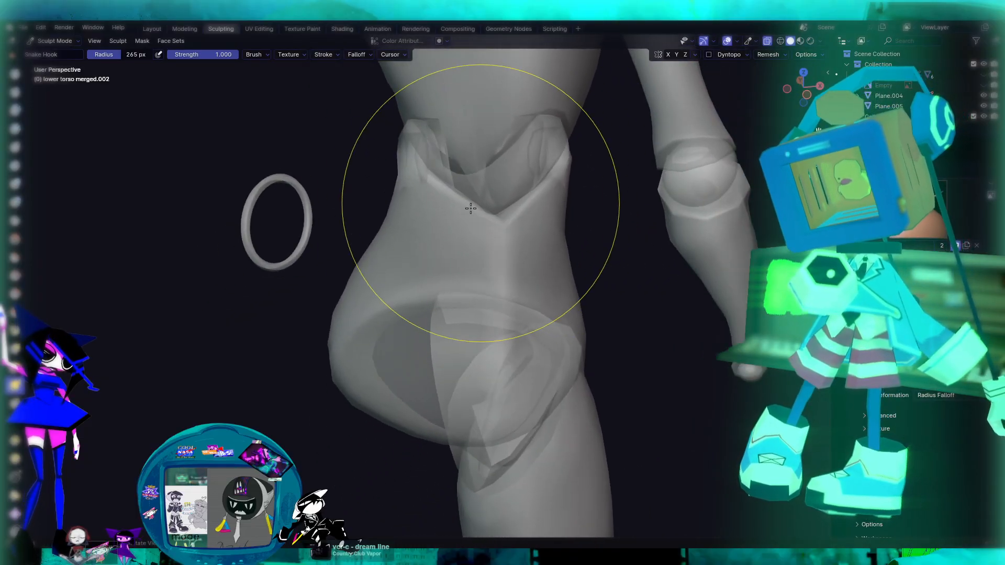
scroll(567, 163, "up", 5)
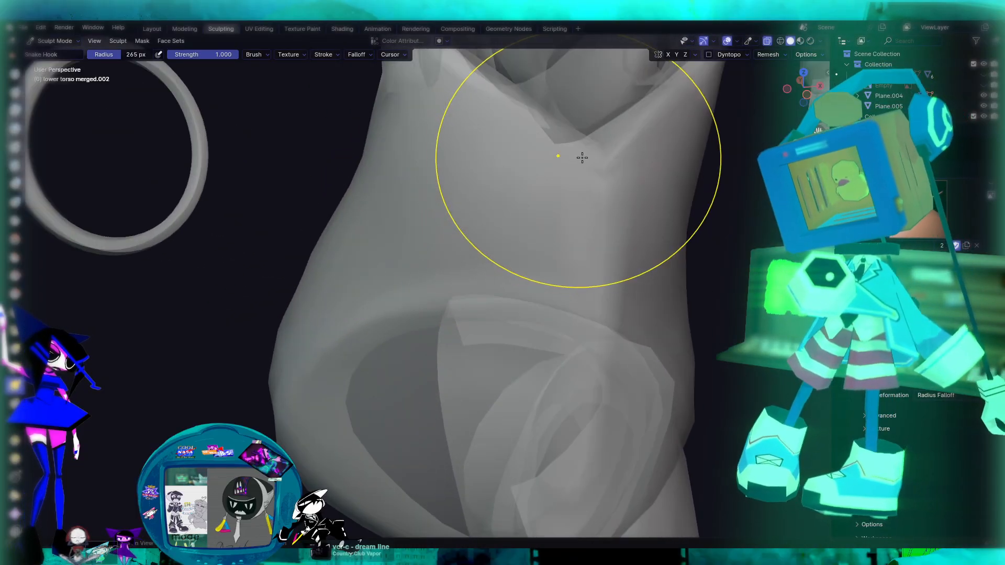
middle_click_drag(582, 157, 465, 294)
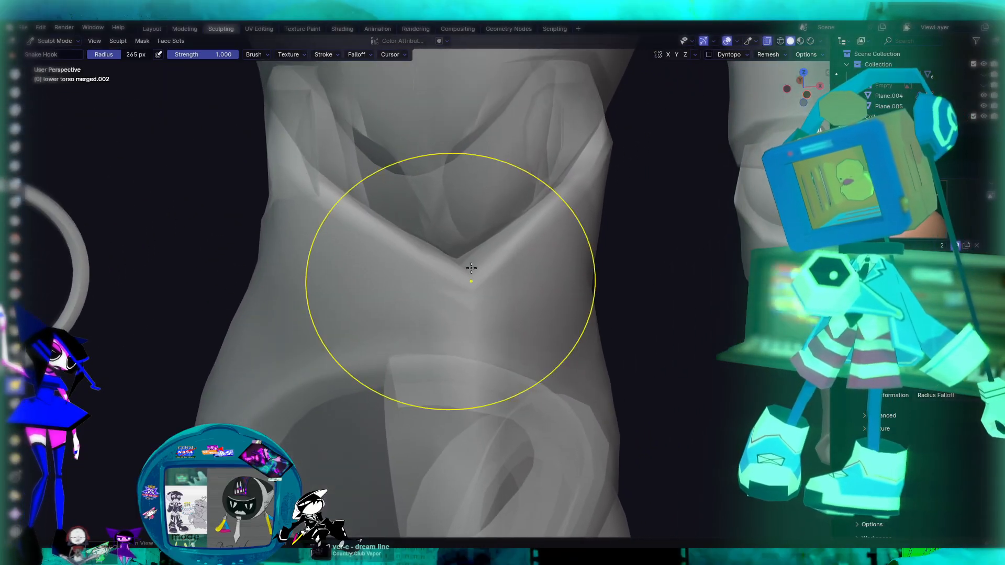
left_click(767, 41)
middle_click_drag(516, 247, 471, 269)
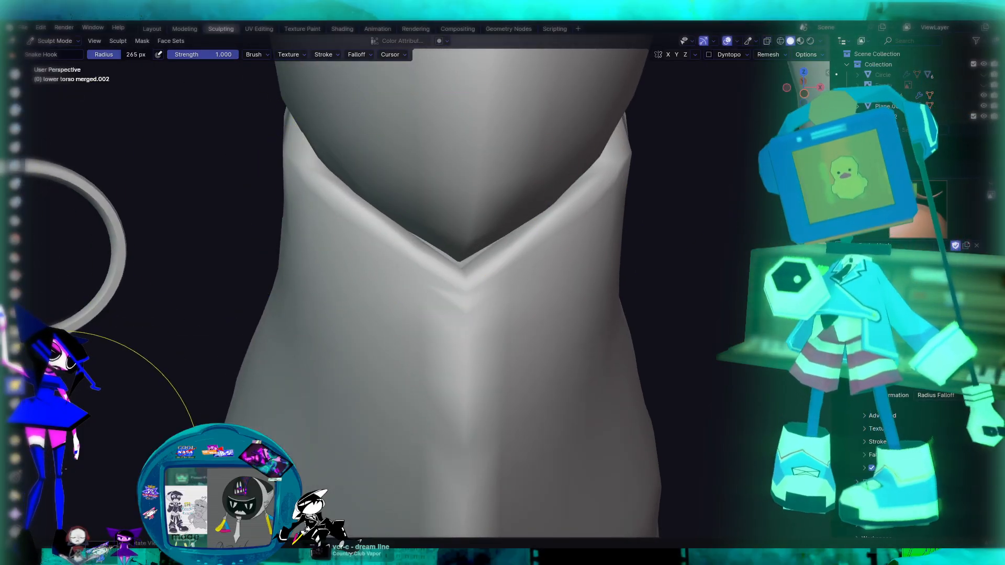
Try to pull the front rim down with the Snake Hook brush at a 265 px radius and at a smaller radius
left_click_drag(416, 260, 407, 278)
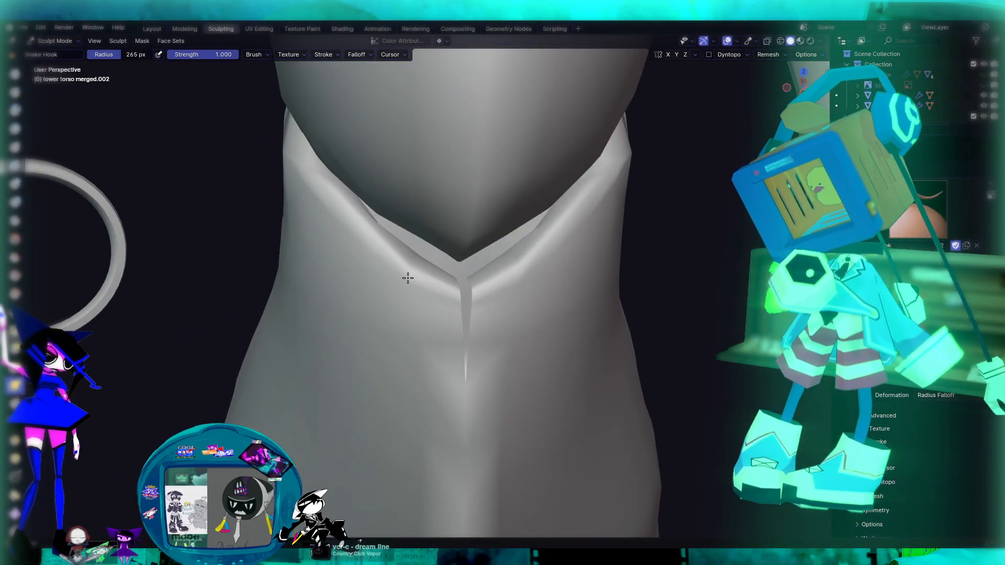
key("ctrl+z")
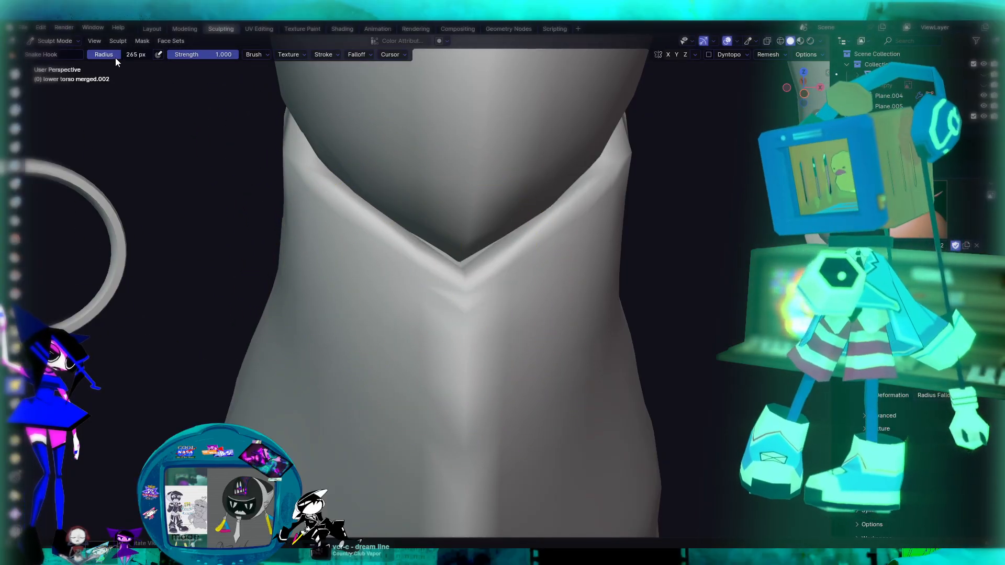
left_click_drag(113, 57, 130, 57)
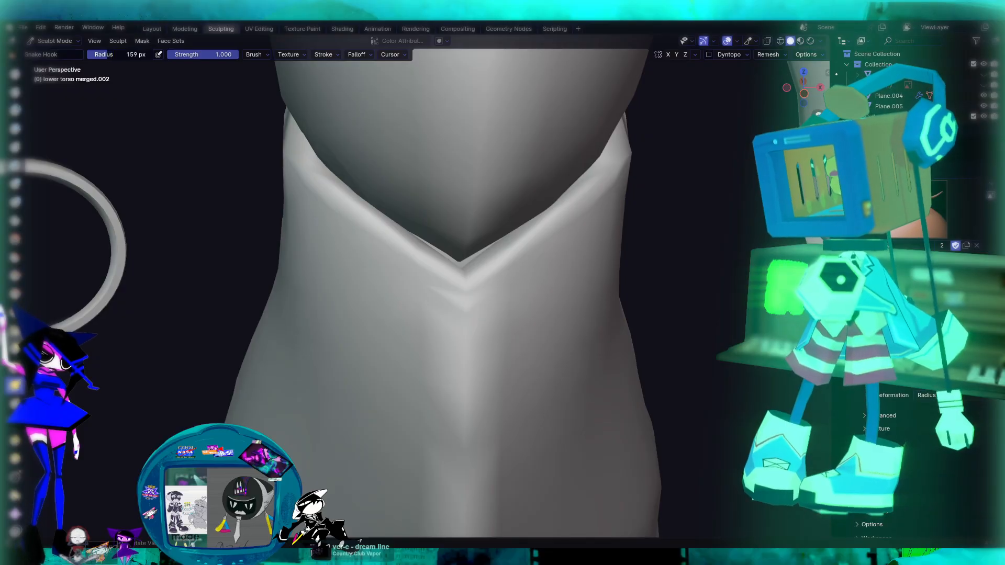
left_click_drag(402, 253, 404, 281)
key("ctrl+z")
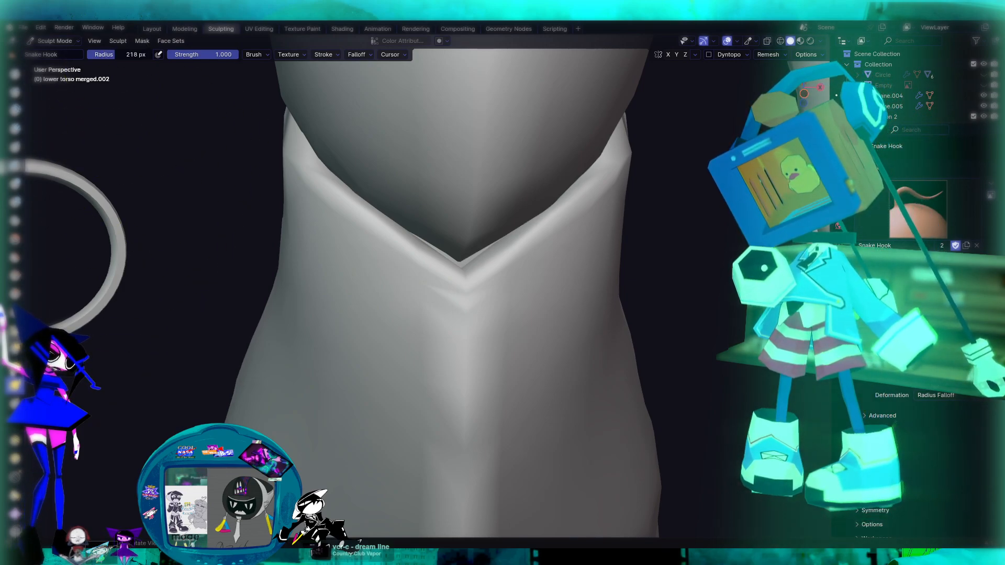
Pull the V-shaped front rim away from the upper torso with the Elastic Deform brush at 218 px radius and 0.500 strength
left_click_drag(411, 265, 403, 286)
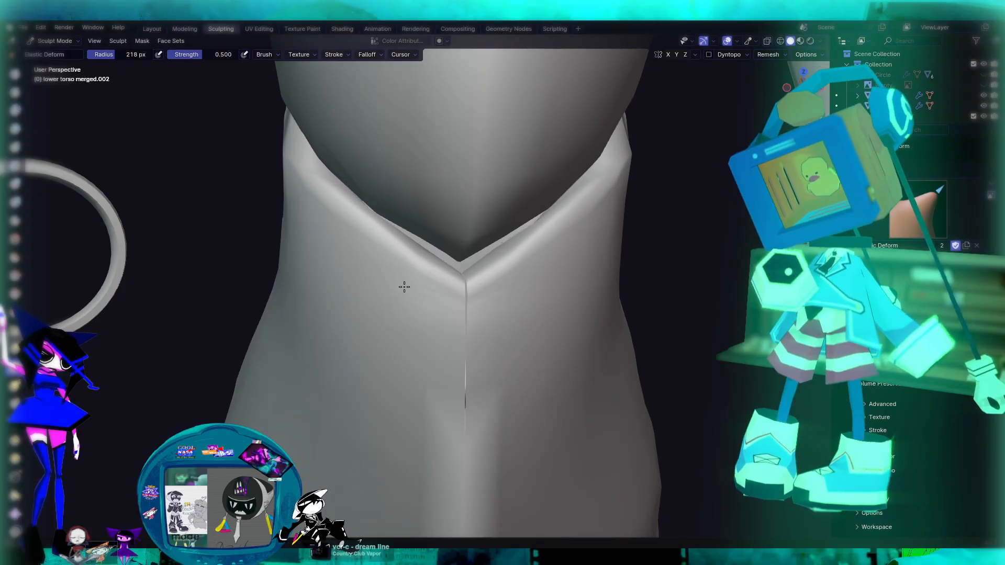
key("ctrl+z")
left_click_drag(386, 253, 370, 276)
left_click_drag(417, 324, 436, 322)
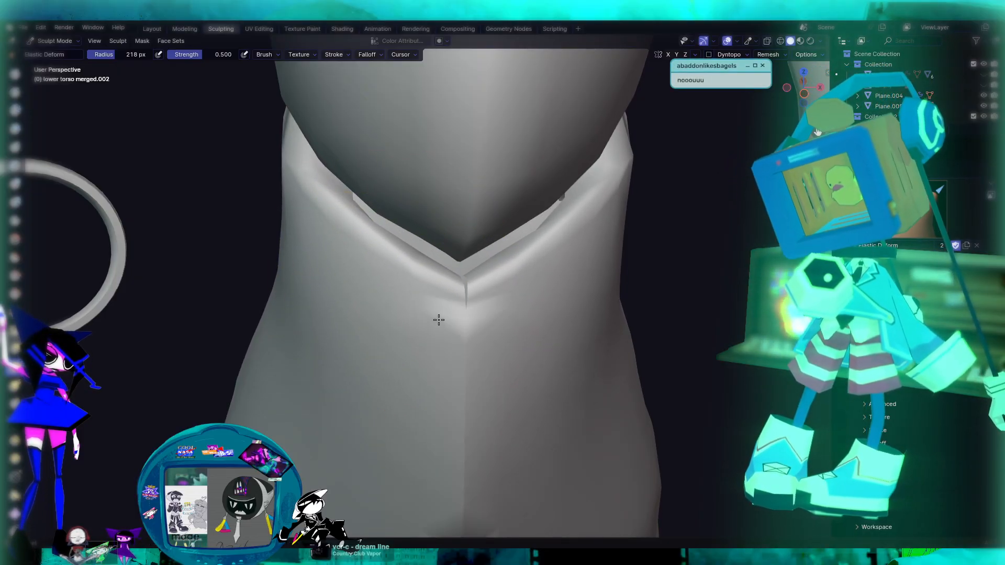
key("ctrl+z")
key("ctrl+shift+z")
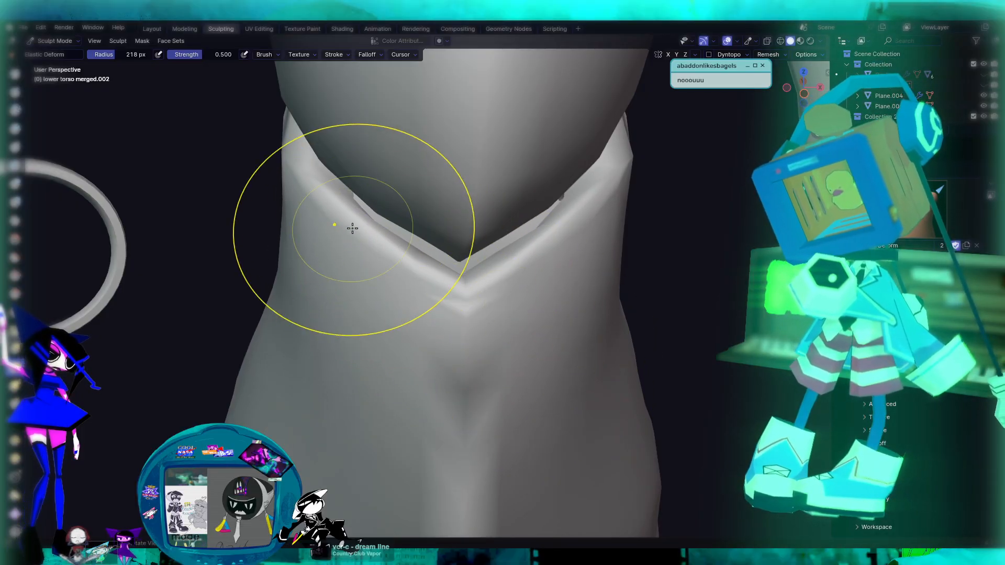
key("ctrl+z")
Raise the centre of the V-shaped front rim with an upward Elastic Deform stroke and check its fit around the upper torso
mouse_move(442, 305)
middle_mouse_down()
mouse_move(505, 285)
mouse_move(439, 341)
mouse_move(410, 318)
mouse_move(556, 311)
mouse_move(436, 285)
middle_mouse_up()
scroll(547, 312, "down", 6)
scroll(445, 309, "up", 4)
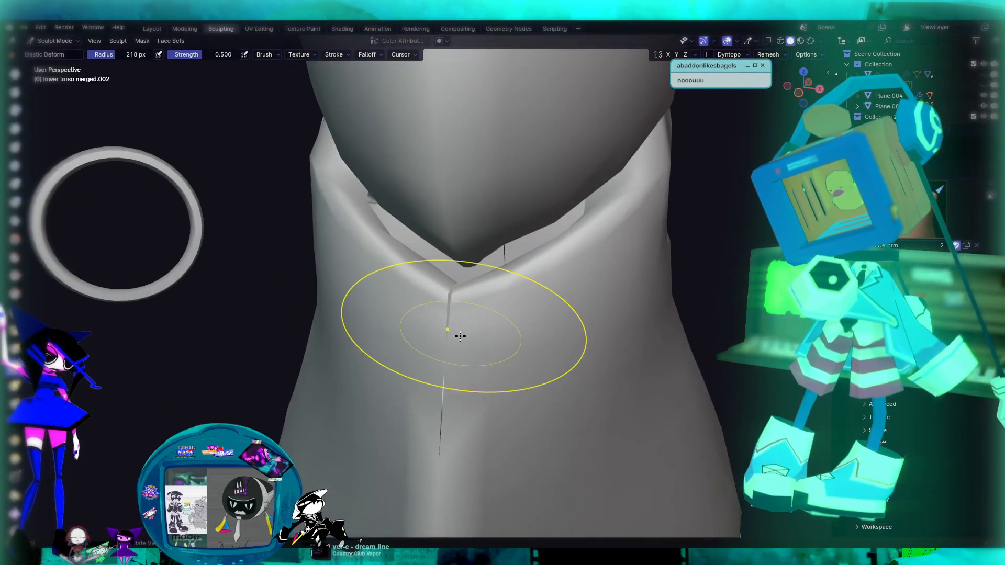
mouse_move(467, 319)
middle_mouse_down()
mouse_move(440, 296)
mouse_move(550, 293)
mouse_move(505, 281)
mouse_move(445, 341)
mouse_move(450, 291)
mouse_move(505, 287)
middle_mouse_up()
scroll(450, 290, "down", 11)
scroll(431, 287, "up", 4)
middle_click_drag(430, 286, 466, 286)
scroll(427, 370, "up", 3)
scroll(449, 329, "up", 4)
left_click_drag(449, 264, 452, 212)
mouse_move(426, 258)
middle_mouse_down()
mouse_move(521, 252)
mouse_move(517, 297)
mouse_move(427, 270)
mouse_move(457, 255)
mouse_move(492, 256)
mouse_move(359, 305)
mouse_move(357, 236)
mouse_move(570, 346)
mouse_move(515, 359)
mouse_move(529, 314)
mouse_move(533, 353)
mouse_move(513, 327)
mouse_move(590, 341)
mouse_move(508, 329)
middle_mouse_up()
scroll(390, 247, "up", 4)
scroll(491, 256, "down", 4)
scroll(389, 243, "up", 5)
scroll(513, 328, "up", 3)
scroll(508, 328, "up", 2)
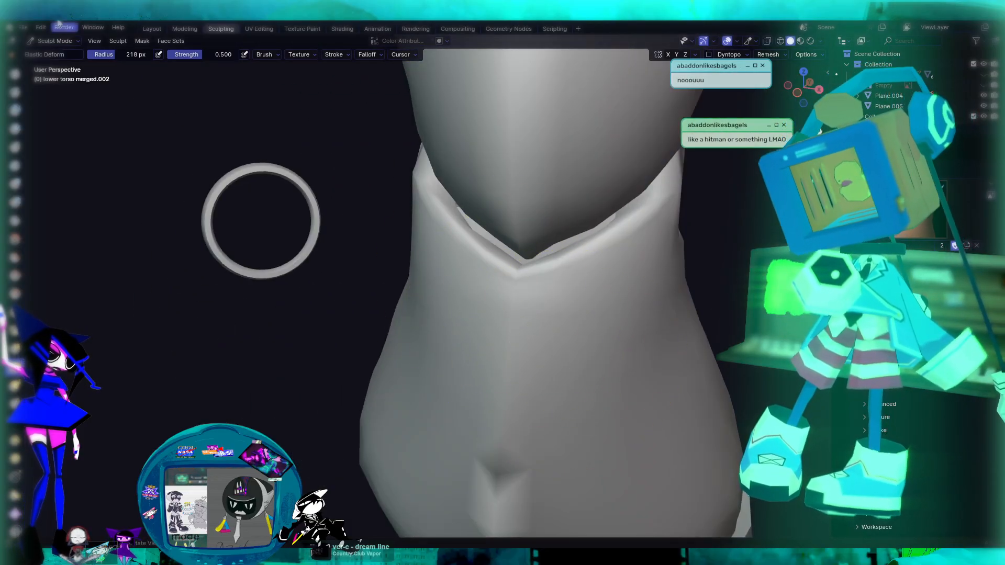
Switch to the Layout workspace and select the lower torso's vertical front centre edge loop in Edit Mode
left_click(152, 30)
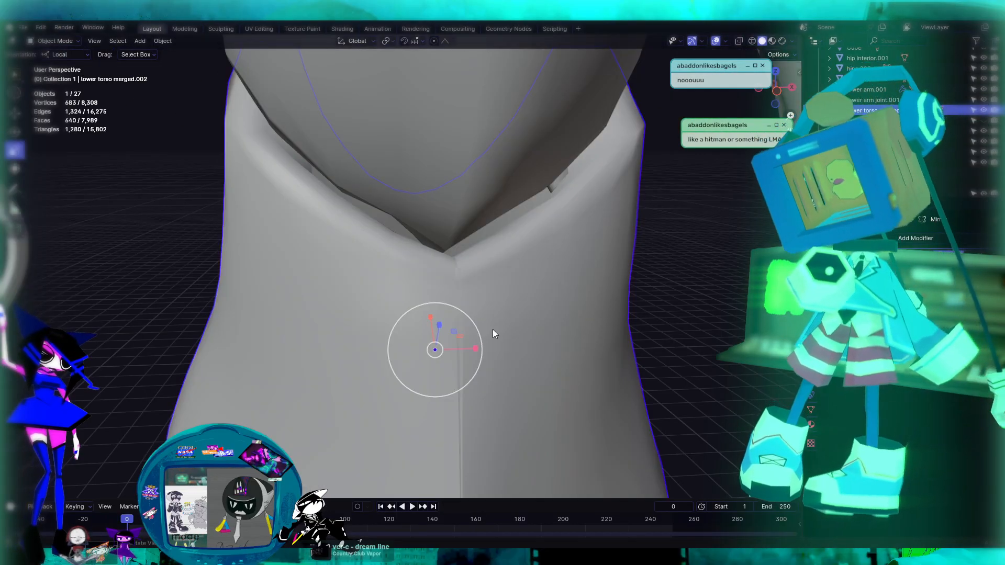
key("Tab")
middle_click_drag(524, 363, 418, 211)
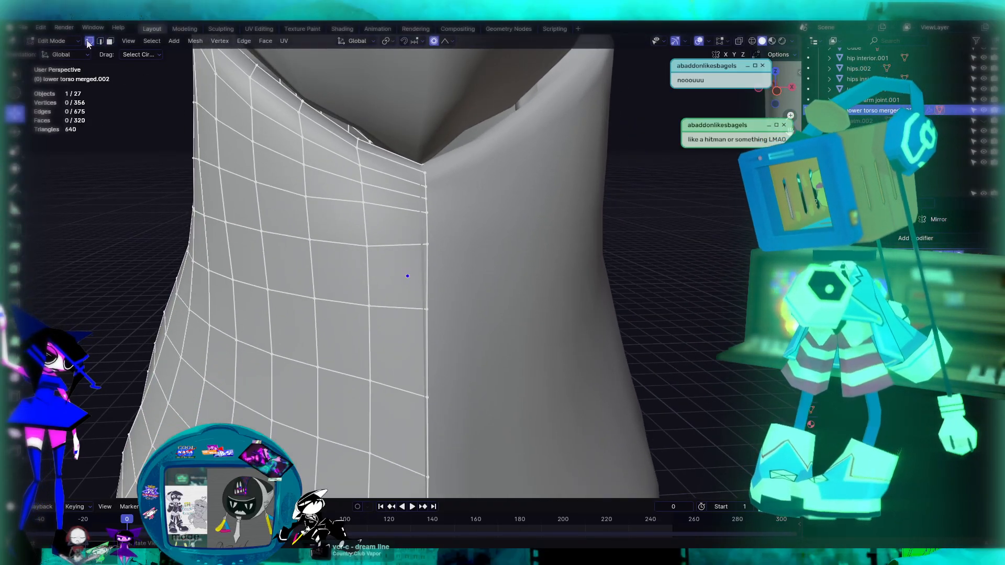
left_click(429, 242, "alt")
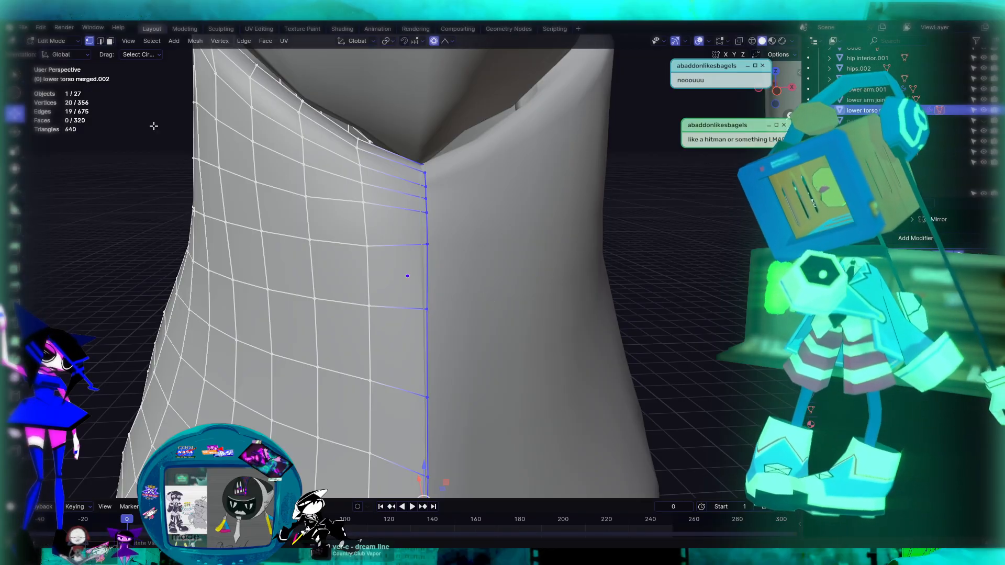
key("KP_1")
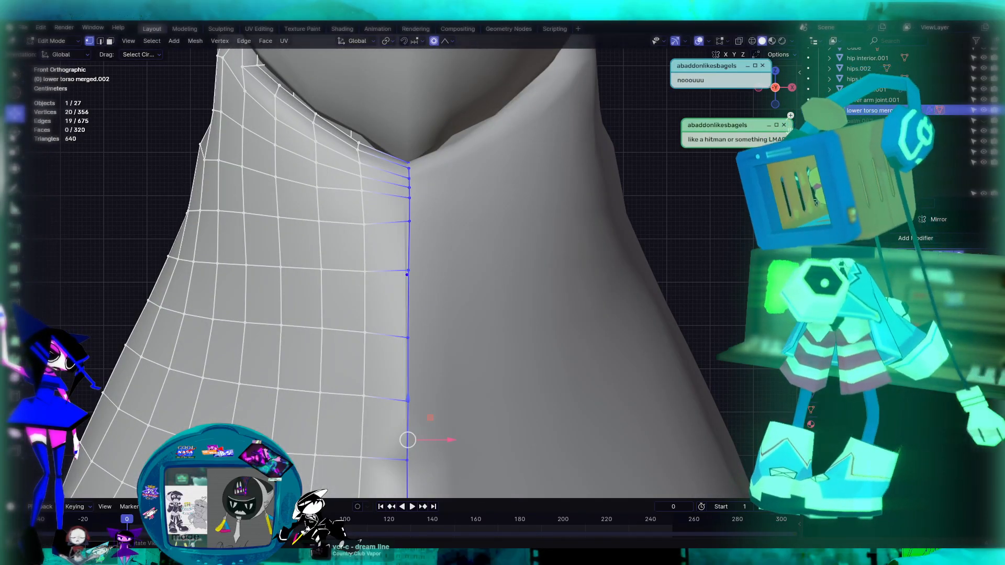
scroll(460, 290, "down", 6)
middle_click_drag(466, 289, 463, 251, "shift")
scroll(463, 251, "up", 6)
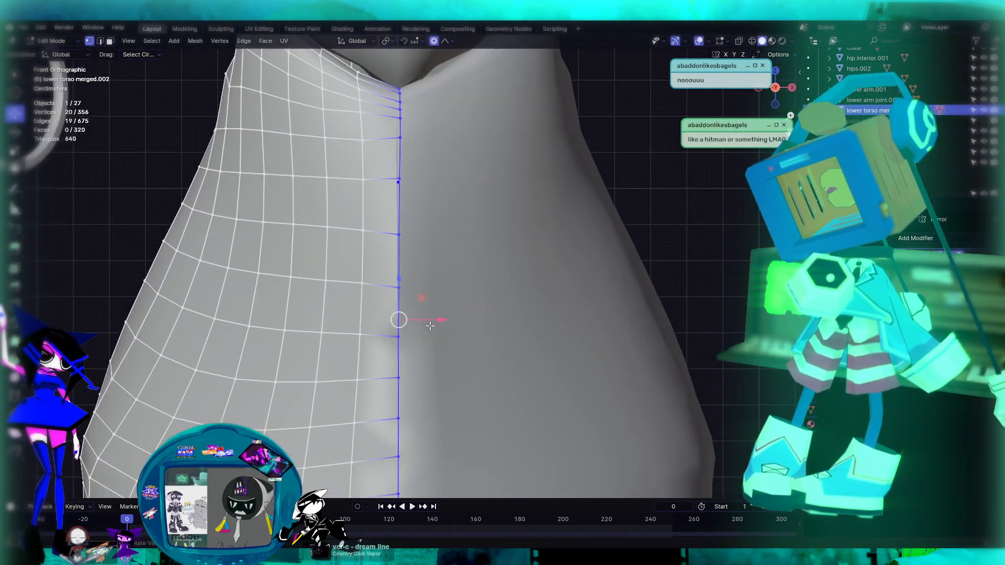
Straighten the selected centre edge loop by scaling it by -0.037 along local X
key("g")
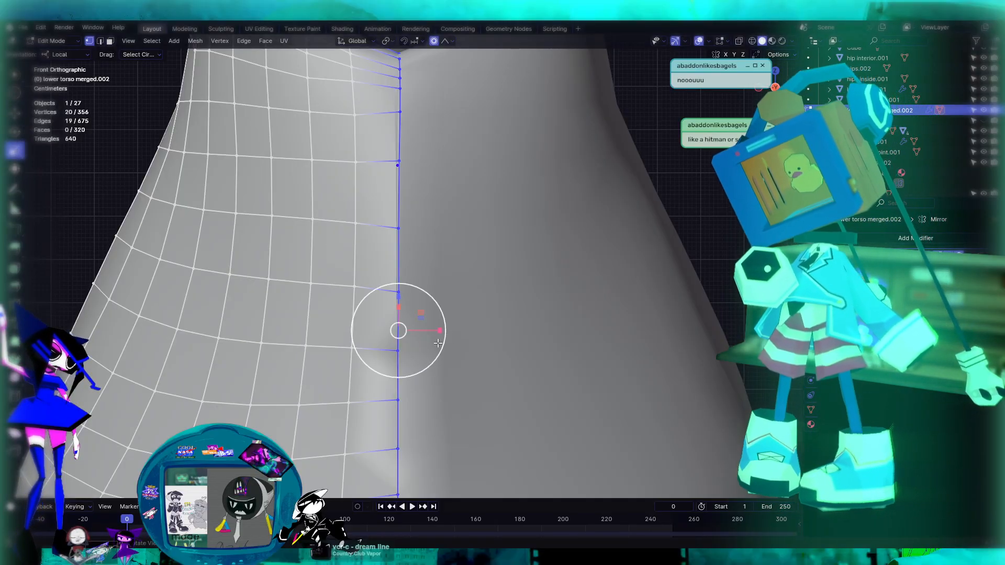
left_click_drag(437, 334, 400, 330)
key("ctrl+z")
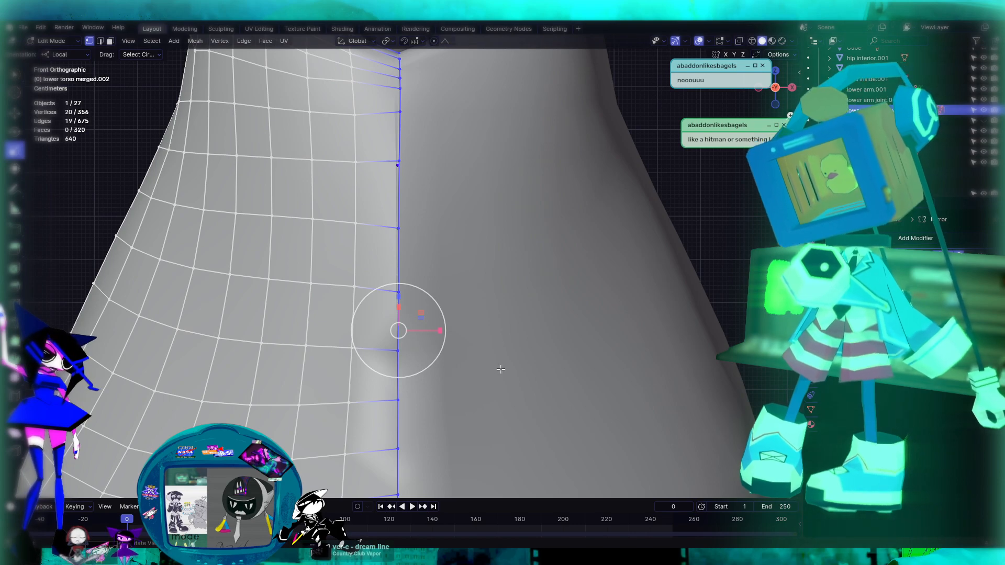
left_click_drag(437, 335, 398, 331)
key("ctrl+z")
key("ctrl+z")
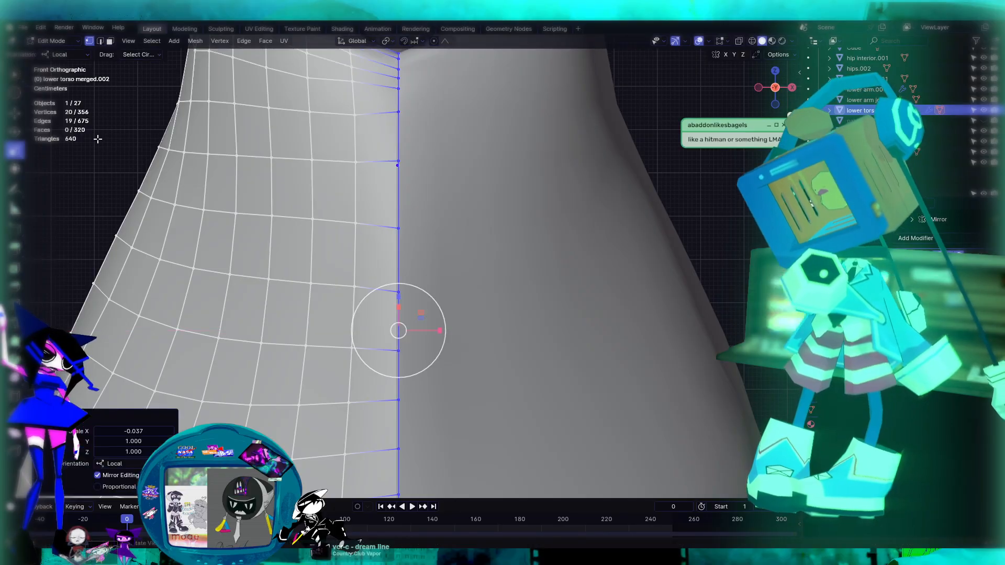
Move the straightened centre edge loop sideways onto the mirrored half to close the gap, and deselect it
scroll(418, 352, "up", 8)
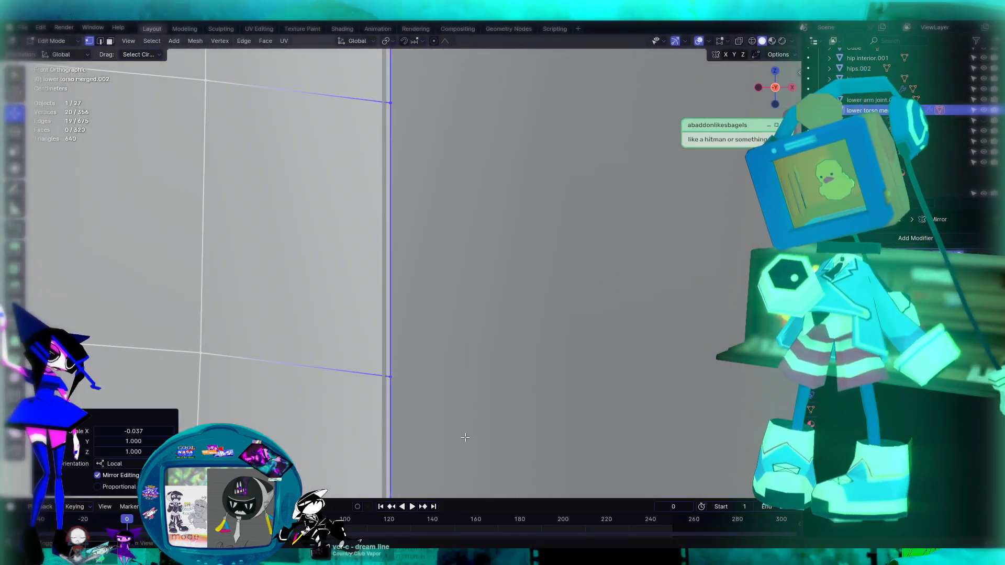
key("g")
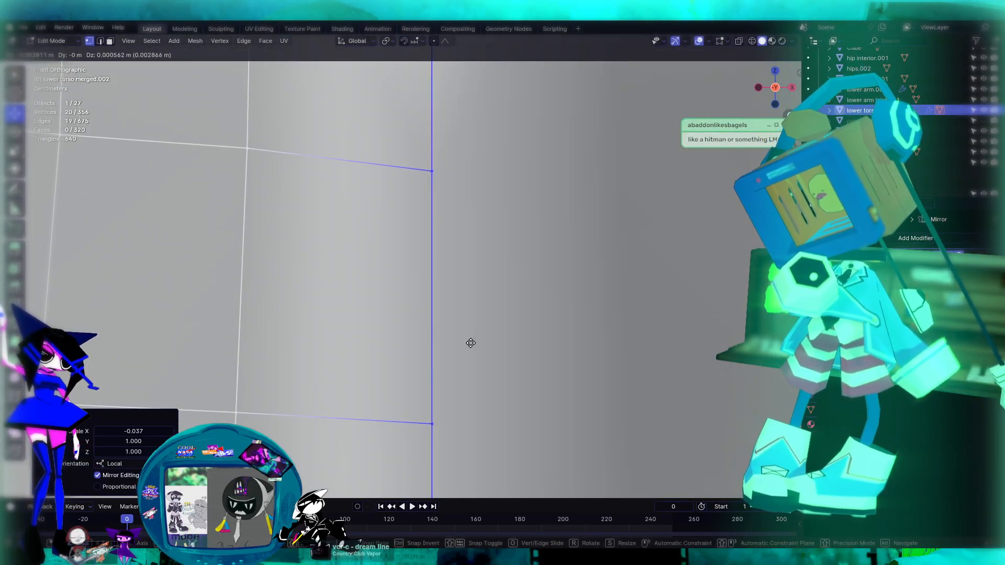
left_click(471, 342)
scroll(472, 342, "down", 11)
left_click(589, 207)
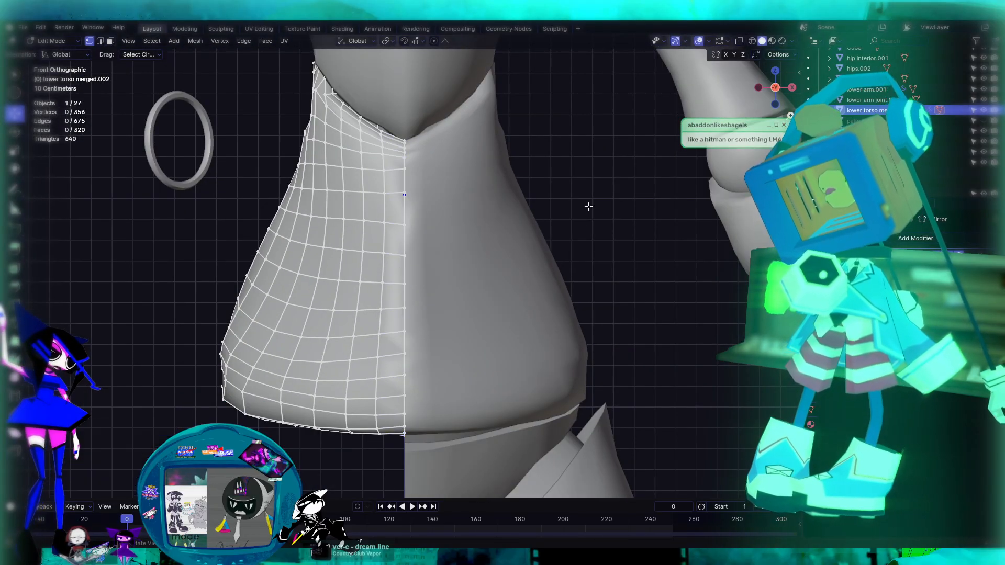
Select the front centre seam edges just below the V-shaped rim and shift them to even out the profile
middle_click_drag(554, 211, 324, 234)
scroll(459, 184, "up", 3)
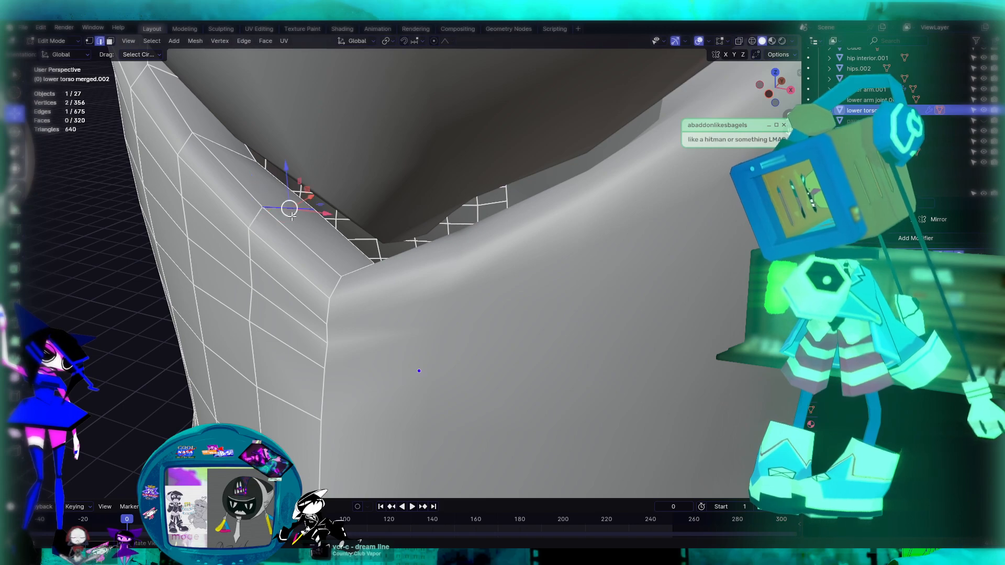
left_click(249, 227, "shift")
middle_click_drag(254, 295, 224, 254)
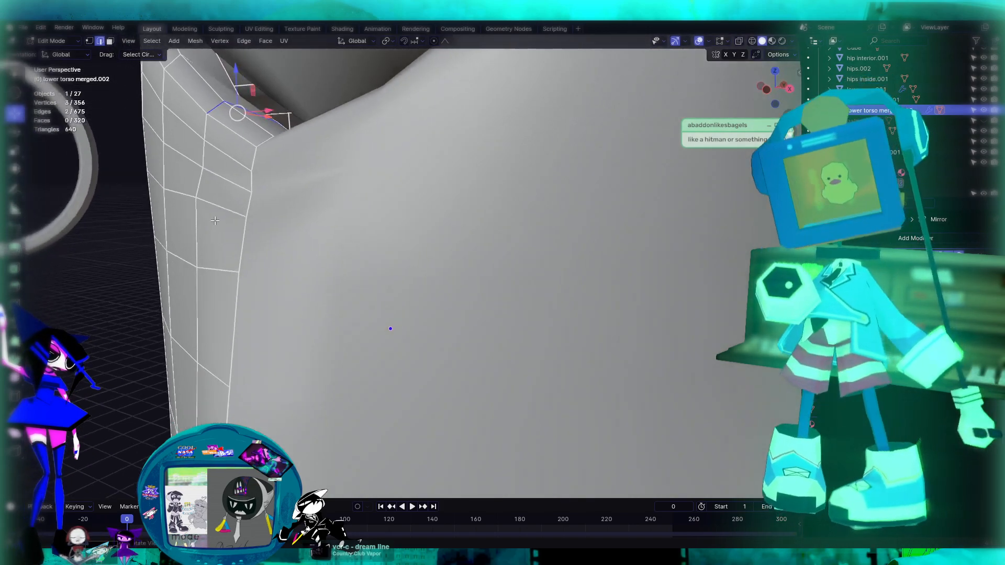
left_click(206, 138, "shift")
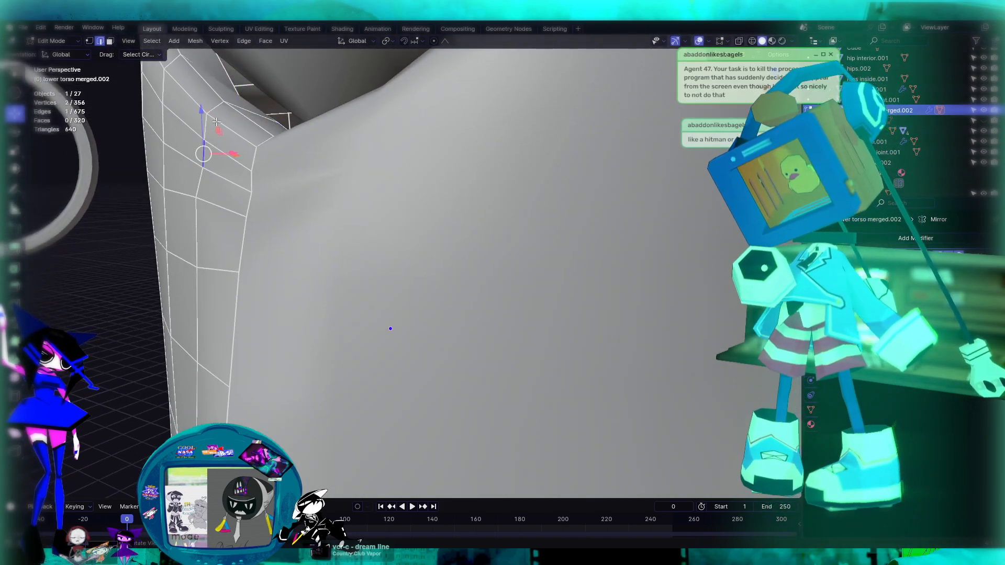
middle_click_drag(258, 174, 274, 242)
key("KP_Decimal")
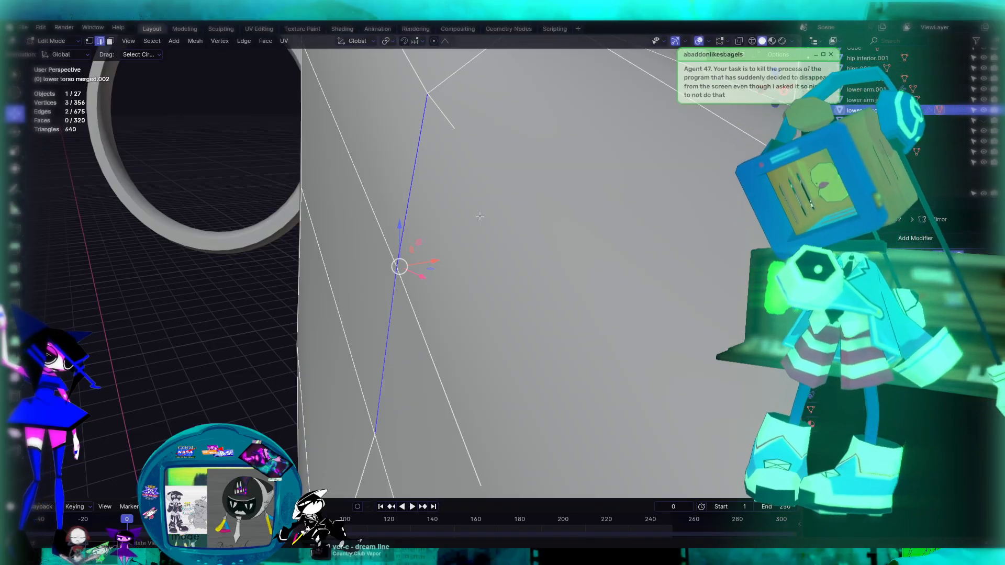
scroll(479, 216, "down", 3)
middle_click_drag(457, 231, 446, 250)
left_click_drag(435, 259, 407, 265)
Move the single centre seam edge just below the rim by -0.002787 m along Y
middle_click_drag(408, 265, 537, 230)
scroll(503, 261, "down", 4)
middle_click_drag(568, 270, 476, 293)
middle_click_drag(537, 331, 441, 211, "shift")
middle_click_drag(457, 239, 379, 231)
left_click(388, 237)
left_click_drag(399, 220, 393, 221)
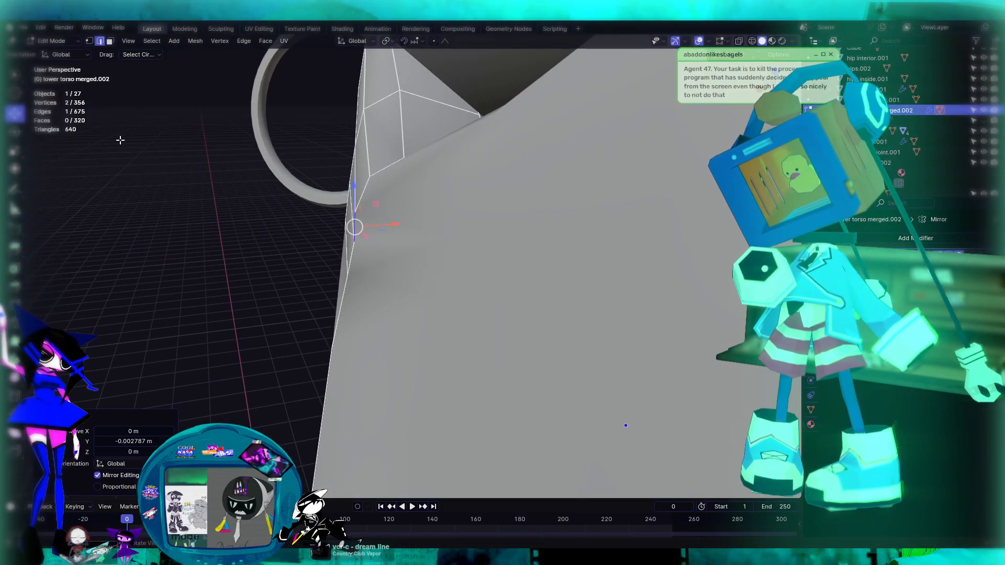
Rotate the centre seam edge below the rim by -9.8° about the global X axis
left_click(19, 132)
left_click_drag(335, 198, 341, 196)
middle_click_drag(341, 196, 407, 304)
scroll(497, 240, "down", 8)
scroll(475, 229, "down", 5)
scroll(433, 245, "up", 5)
scroll(396, 231, "up", 4)
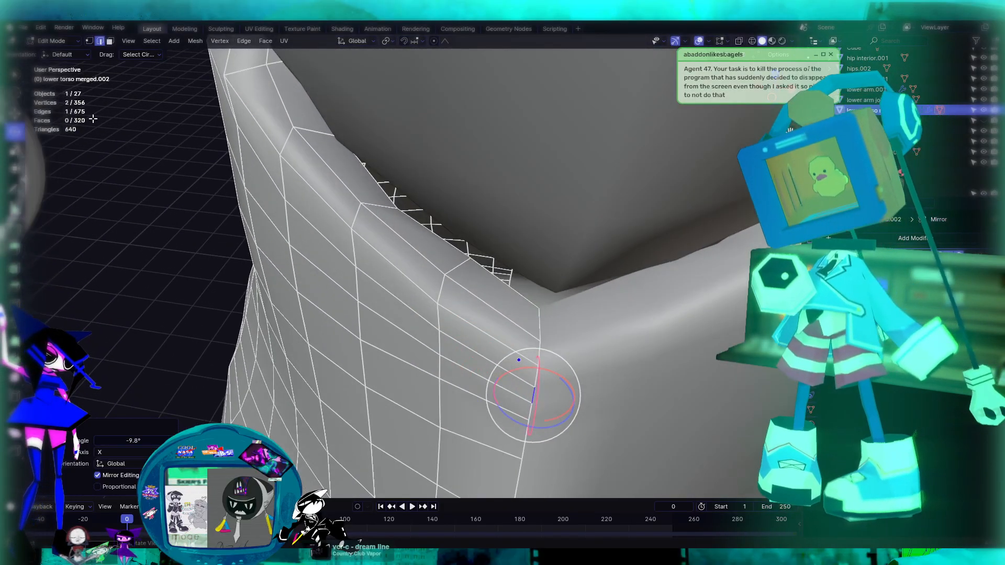
Select the two connected short edges crossing the front rim midway between its centre and its side
left_click(377, 211)
left_click(346, 223, "shift")
left_click(382, 234)
middle_click_drag(381, 234, 373, 221)
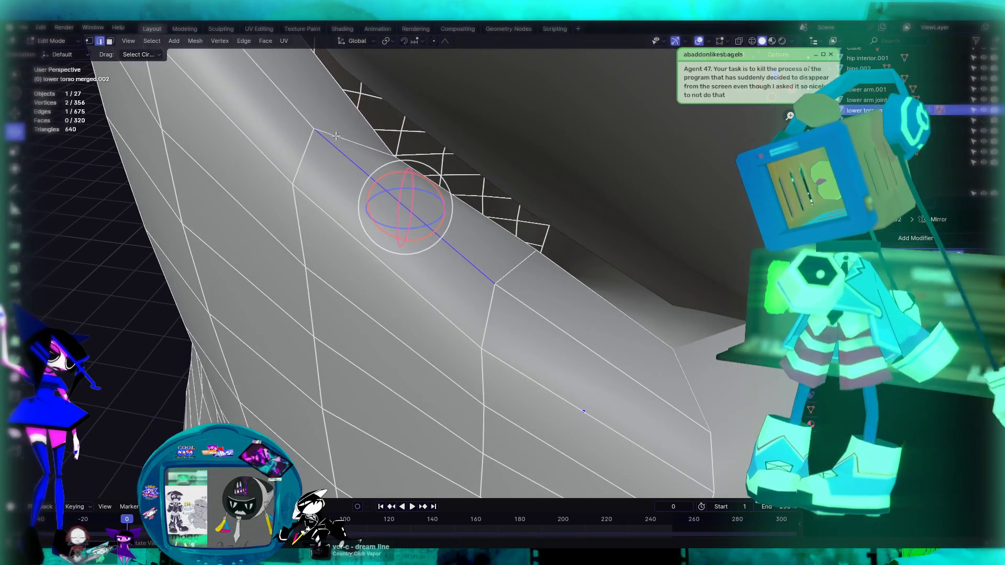
left_click(336, 136)
left_click(309, 149, "shift")
scroll(335, 168, "down", 4)
middle_click_drag(338, 180, 385, 213)
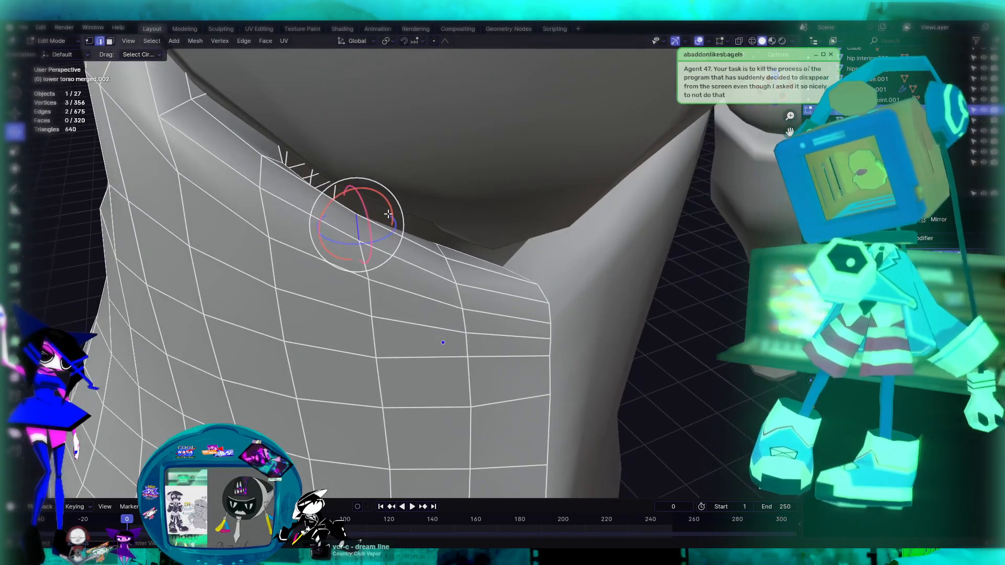
Move the two rim edges by -0.007182 m in X and -0.011969 m in Z with connected linear proportional editing at size 0.164
key("KP_1")
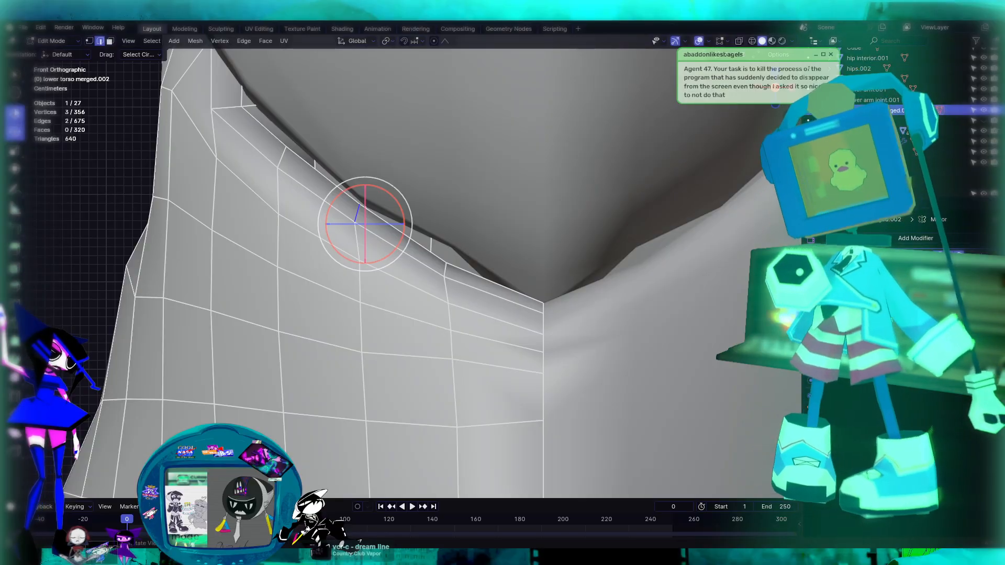
left_click(15, 114)
left_click_drag(381, 201, 383, 212)
left_click(434, 42)
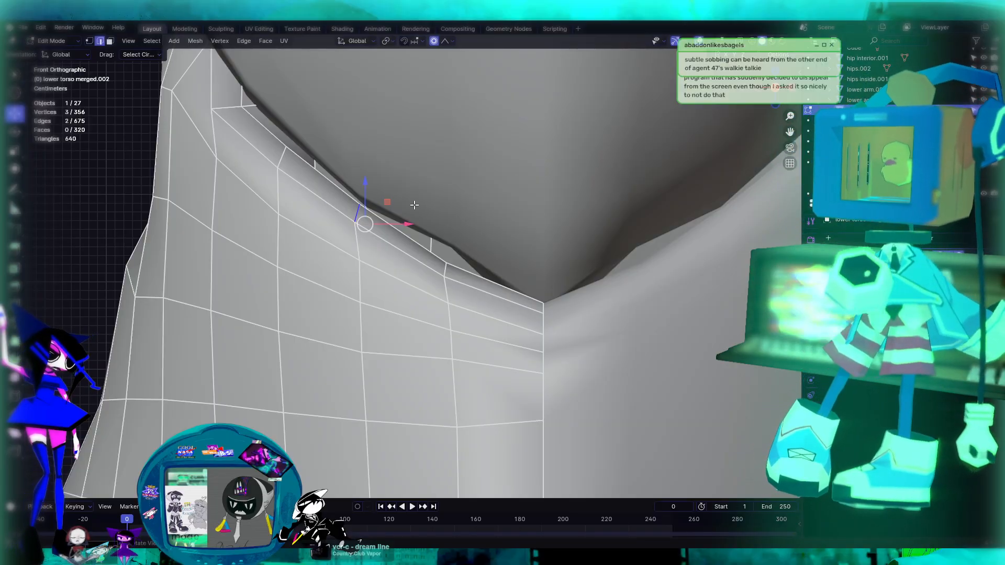
left_click_drag(389, 203, 384, 215)
Inspect the reshaped front rim's fit against the upper torso from the side and front
scroll(383, 220, "down", 4)
middle_click_drag(384, 219, 560, 283)
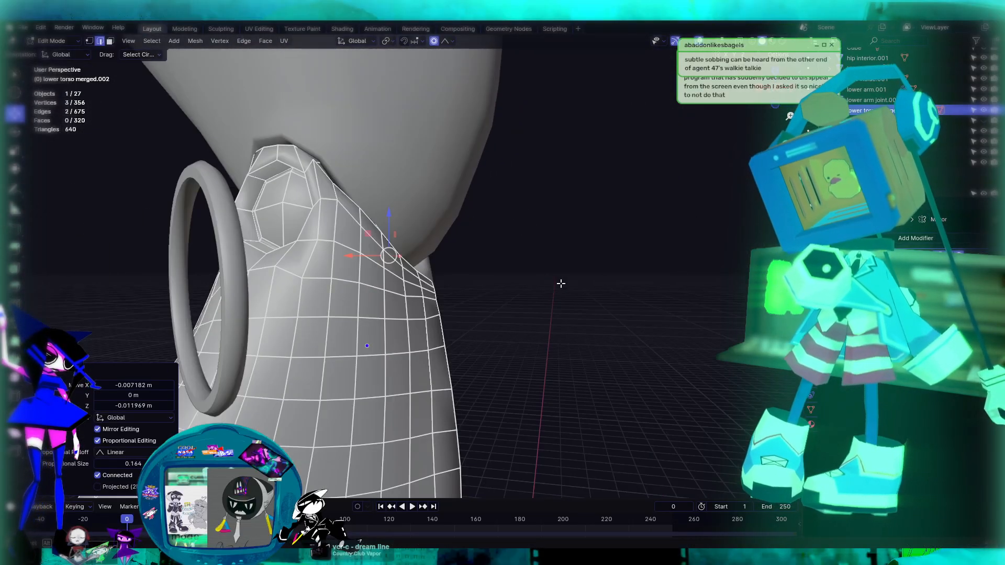
left_click(543, 236)
middle_click_drag(543, 235, 435, 206)
key("Tab")
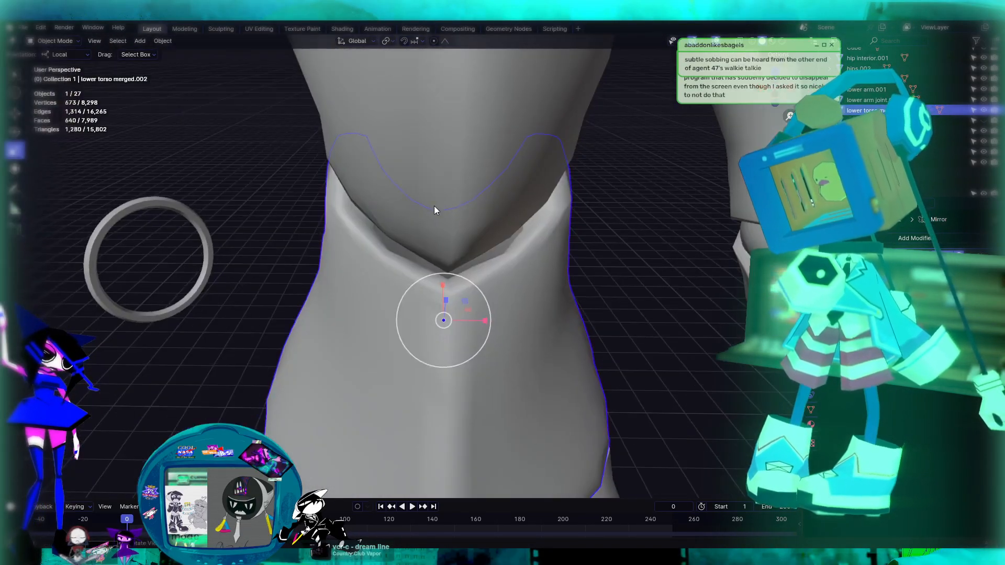
key("Tab")
scroll(436, 256, "up", 4)
middle_click_drag(427, 273, 433, 242)
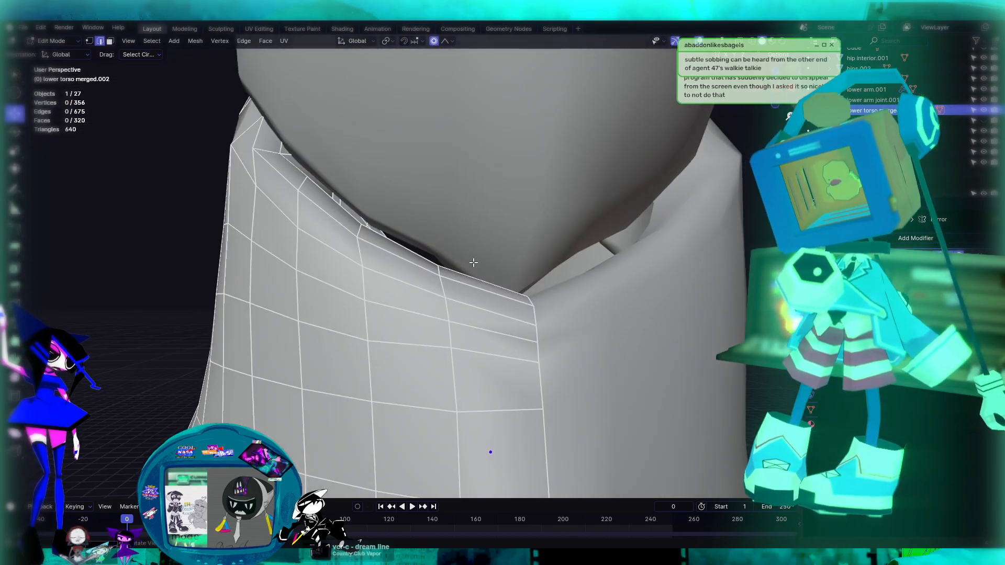
Switch editing to the upper torso and select its lower border edges along the gap above the front rim
key("Tab")
left_click(500, 168)
key("Tab")
middle_click_drag(444, 206, 425, 163)
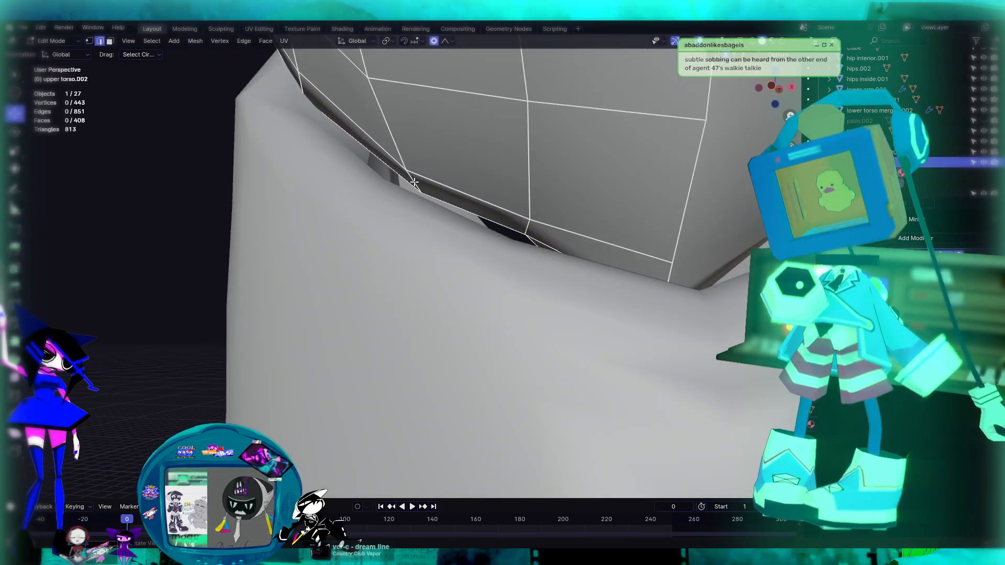
left_click(539, 224, "shift")
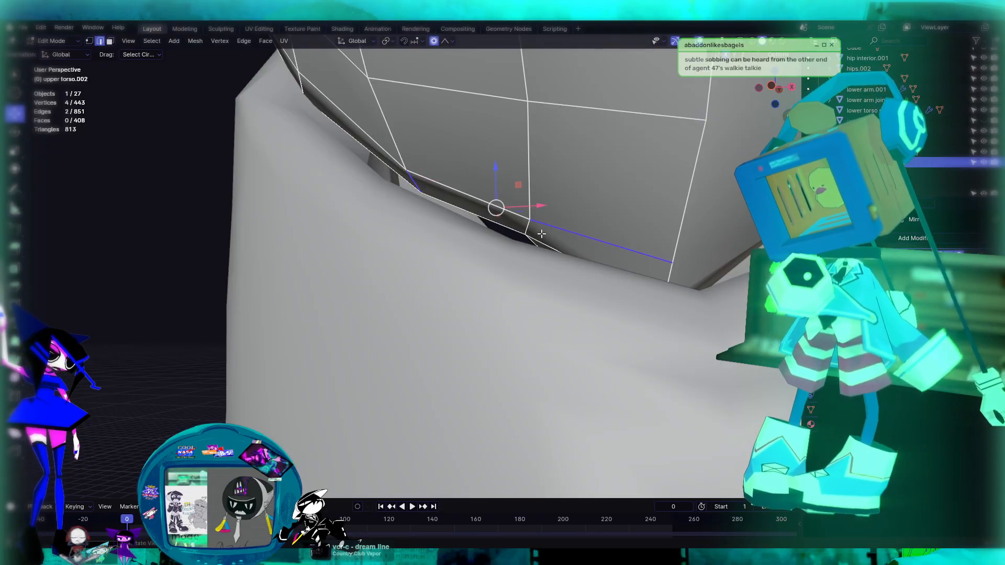
left_click(542, 234, "shift")
left_click(419, 182, "shift")
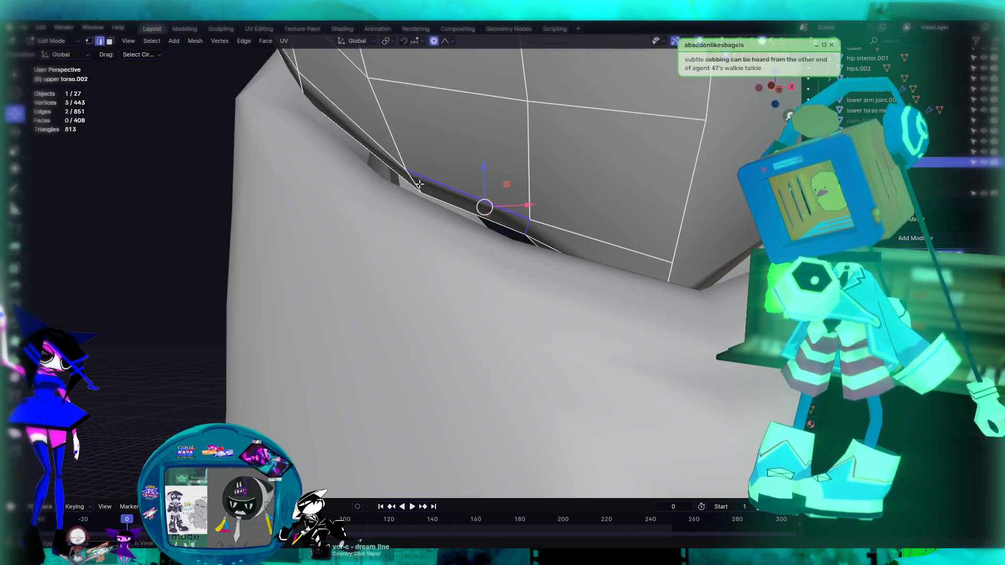
left_click(417, 186, "shift")
Move the upper torso's selected border edges vertically along Z and check the gap in Object Mode
key("g")
key("z")
left_click_drag(470, 185, 471, 185)
scroll(473, 189, "down", 5)
middle_click_drag(467, 200, 406, 246)
scroll(581, 240, "down", 4)
key("Tab")
scroll(571, 233, "up", 5)
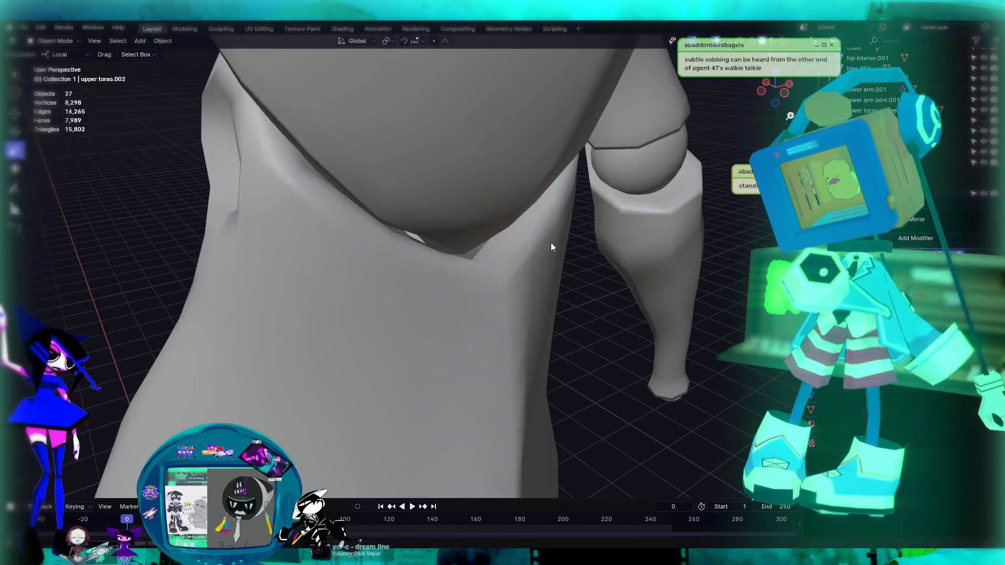
middle_click_drag(551, 243, 500, 243)
Select the lower torso and add a Subdivision modifier to it
left_click(501, 214)
scroll(501, 215, "down", 3)
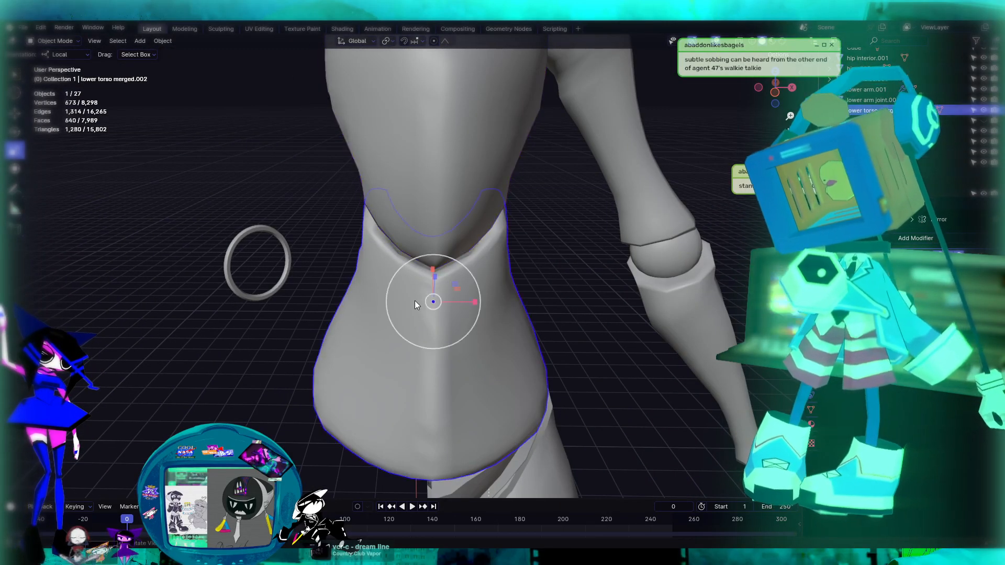
key("Tab")
middle_click_drag(414, 300, 591, 283)
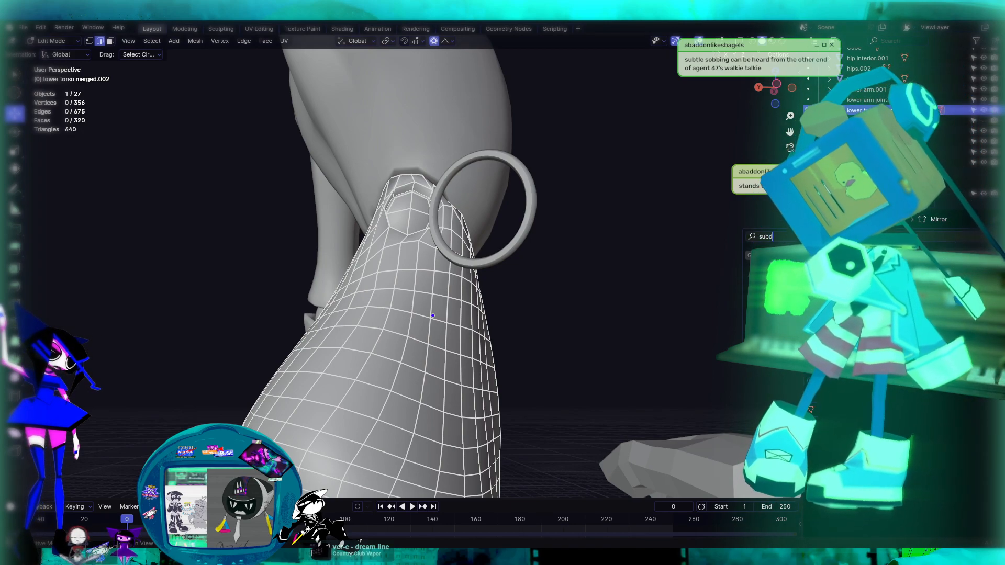
type("d")
key("Return")
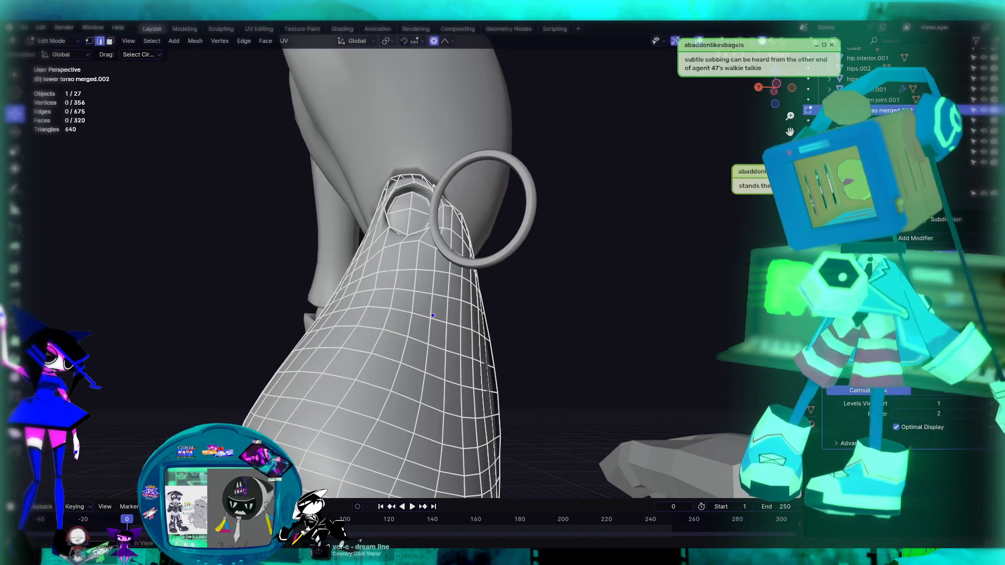
Inspect the subdivided lower torso around its side socket and against the rest of the body
middle_click_drag(545, 255, 596, 324)
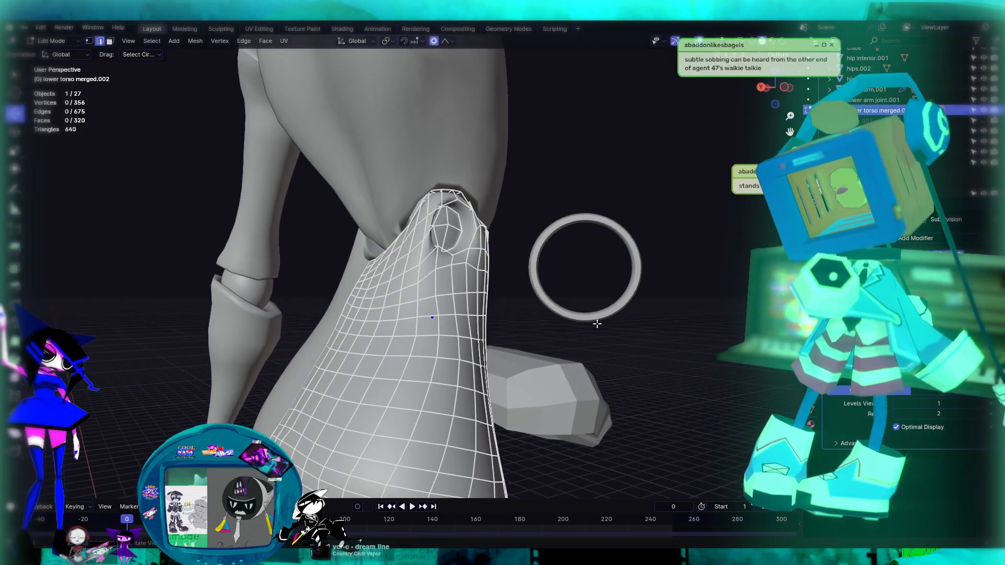
middle_click_drag(688, 334, 621, 341)
key("Tab")
middle_click_drag(513, 344, 425, 317)
scroll(589, 298, "down", 1)
scroll(591, 298, "down", 4)
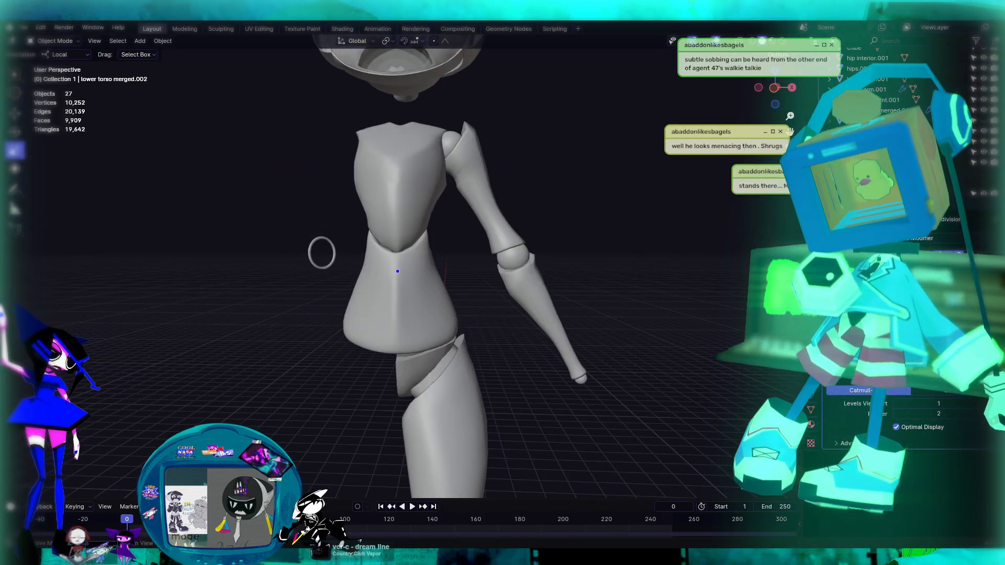
key("ctrl+0")
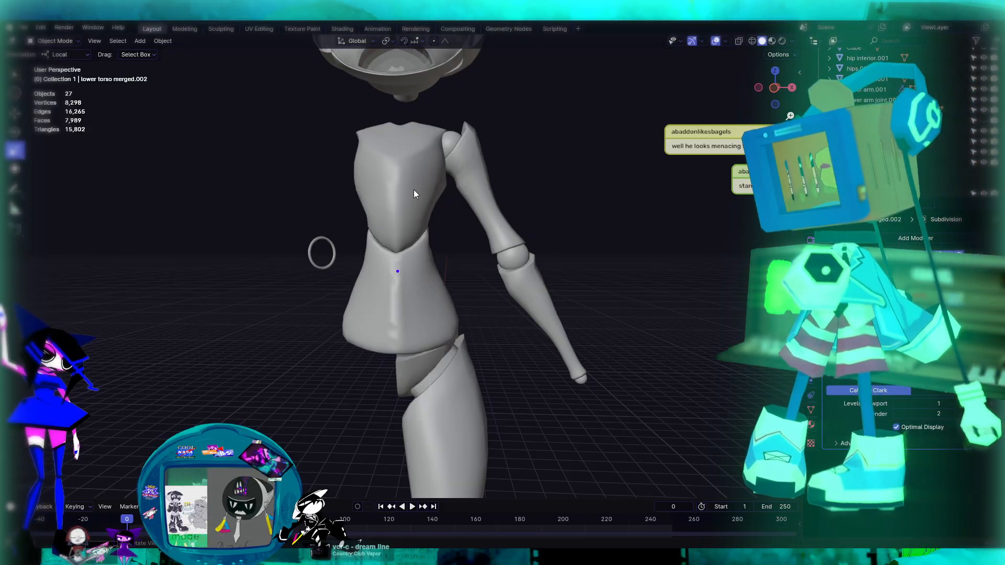
middle_click_drag(447, 192, 447, 285)
key("Tab")
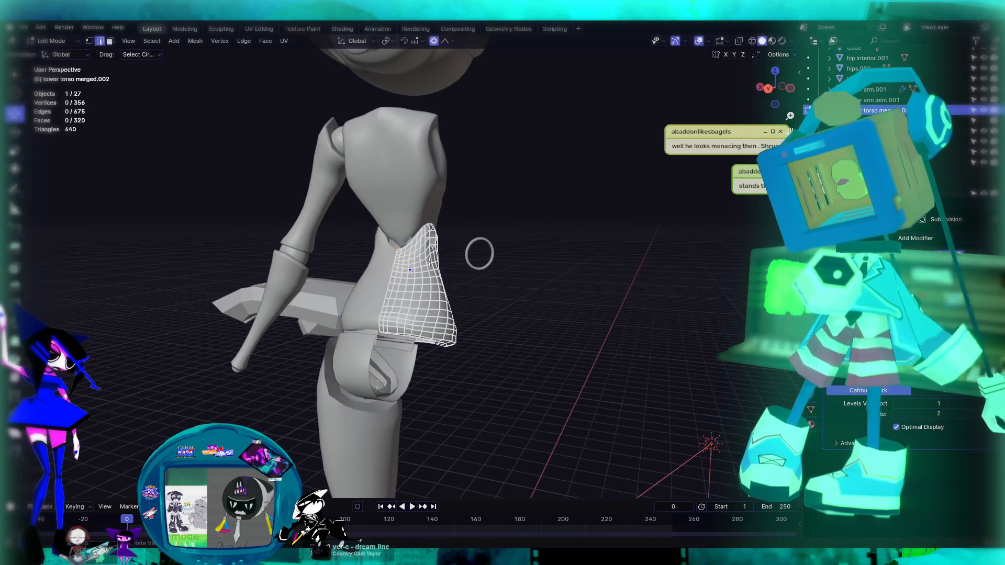
Slide the V-shaped rim's vertex beside the lower torso's centre seam along its edge by a factor of 0.056
scroll(447, 285, "up", 8)
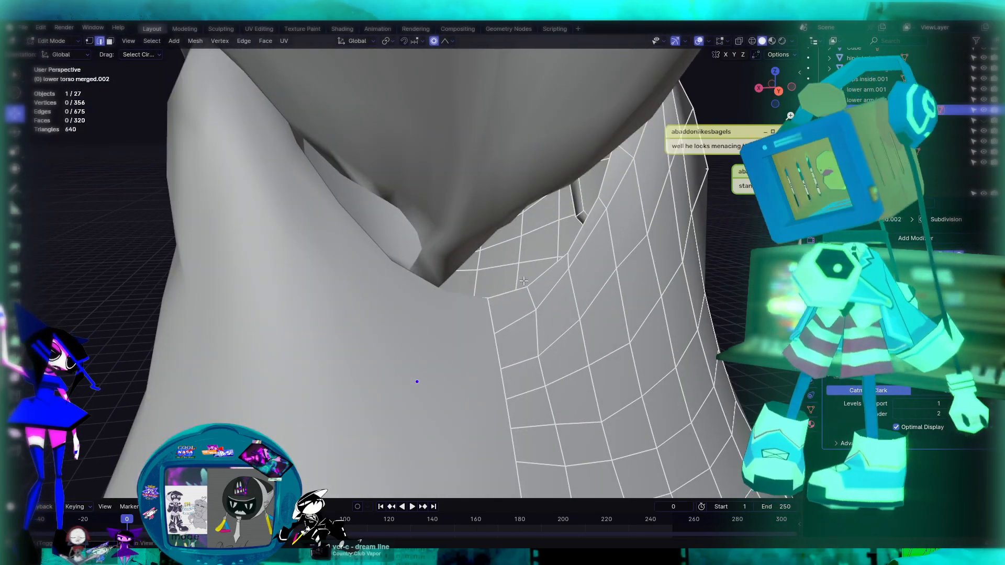
middle_click_drag(522, 281, 431, 281, "shift")
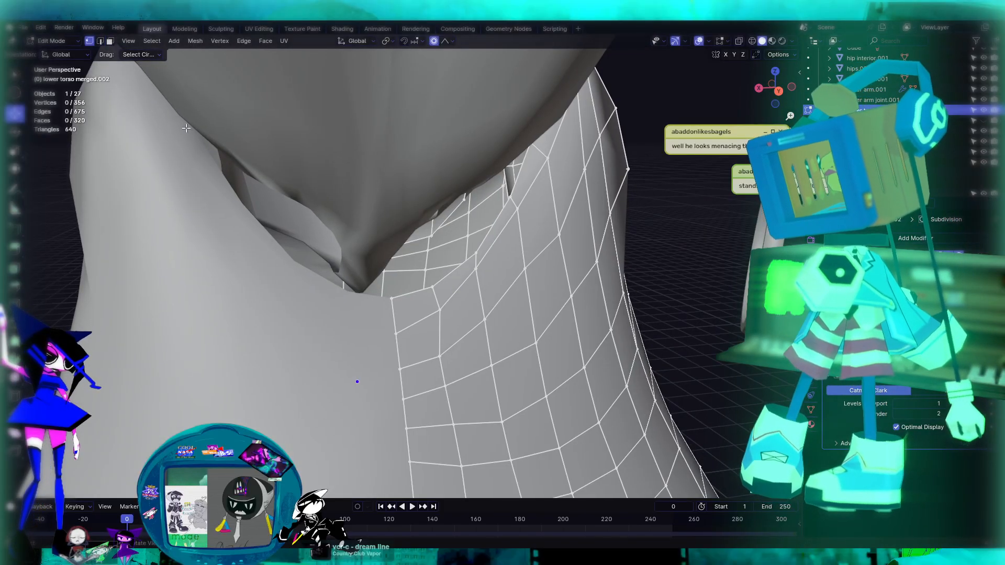
key("shift+v")
left_click(444, 320)
left_click(494, 283)
key("shift+v")
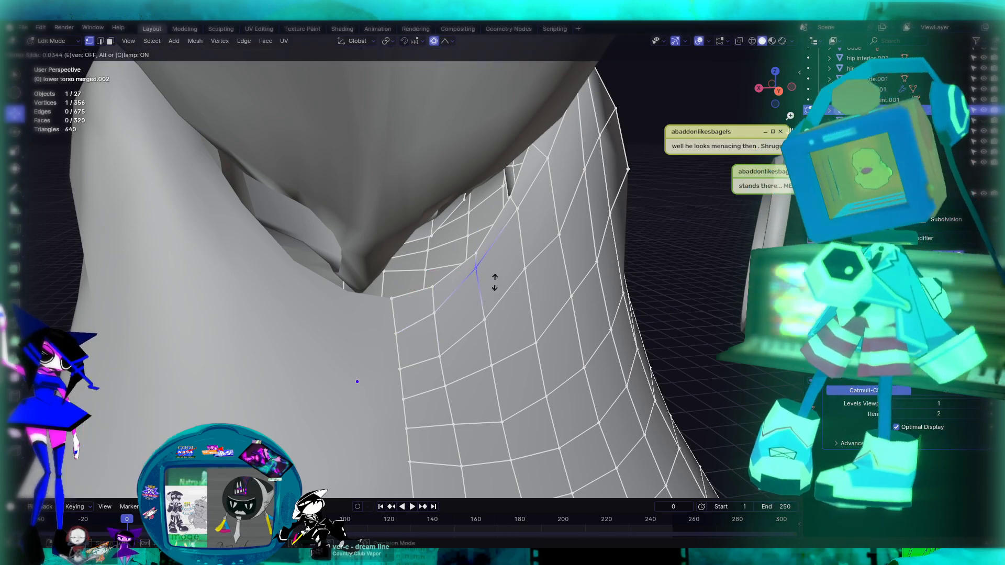
left_click(498, 281)
middle_click_drag(497, 283, 493, 296)
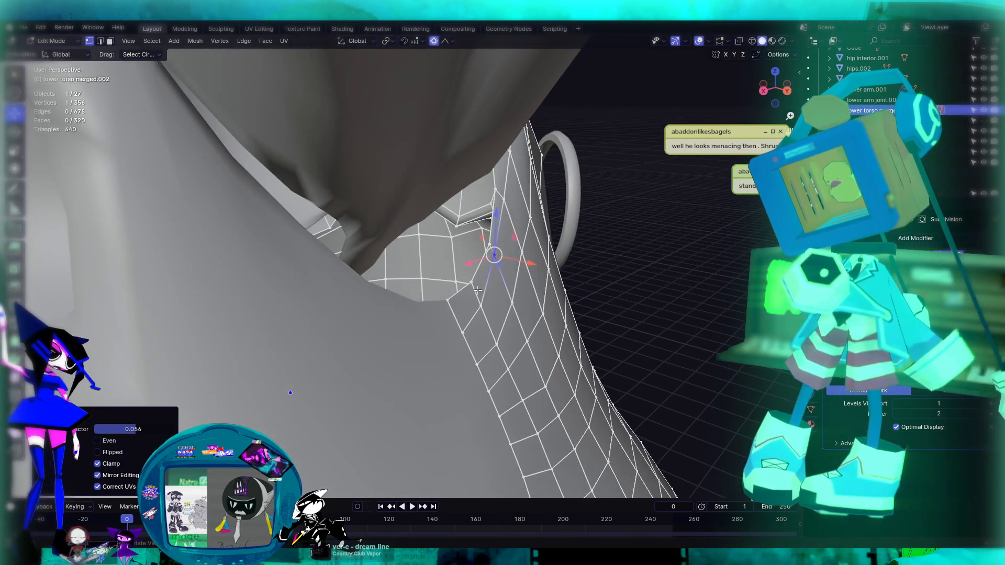
Select four neighbouring vertices along the lower torso's front rim and move them along X
left_click(477, 290)
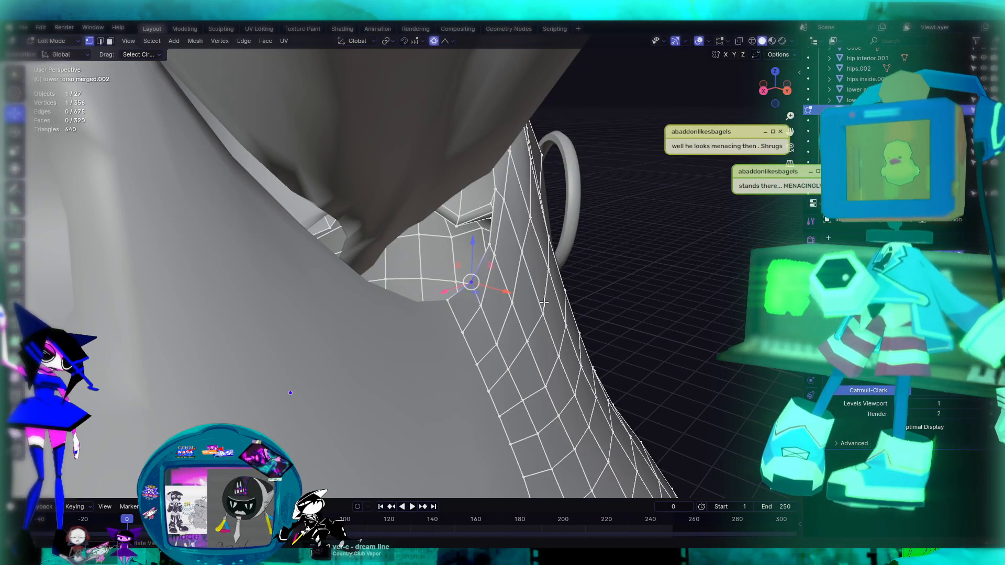
scroll(545, 302, "up", 4)
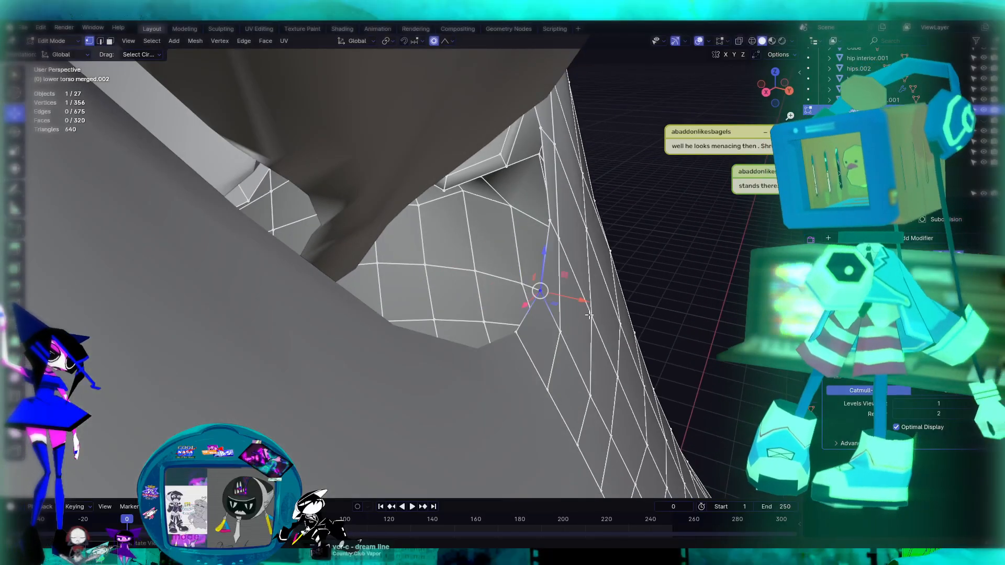
scroll(533, 320, "up", 5)
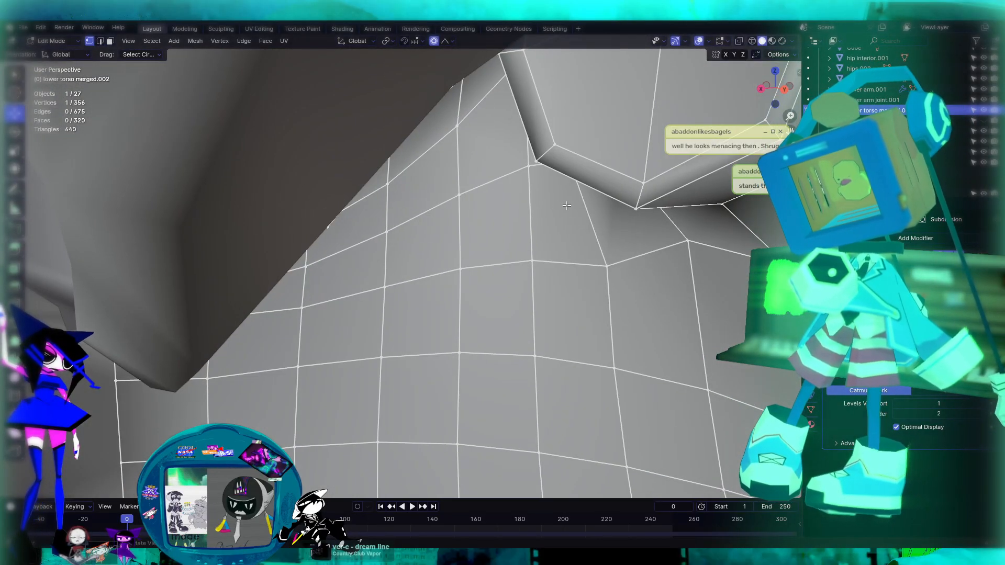
scroll(565, 208, "down", 5)
middle_click_drag(626, 219, 409, 298)
left_click(250, 384, "shift")
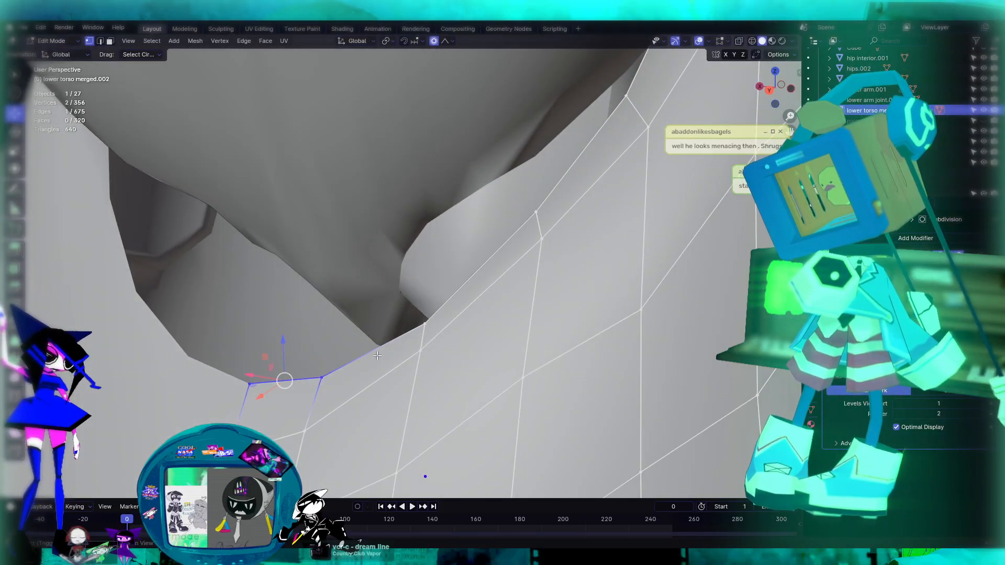
middle_click_drag(366, 341, 427, 254)
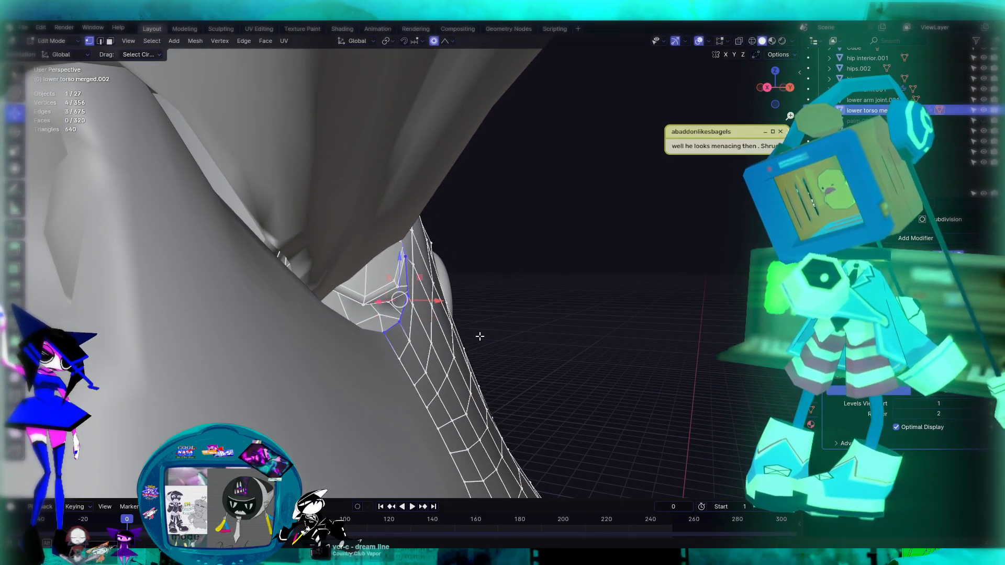
middle_click_drag(478, 341, 445, 285)
key("g")
key("x")
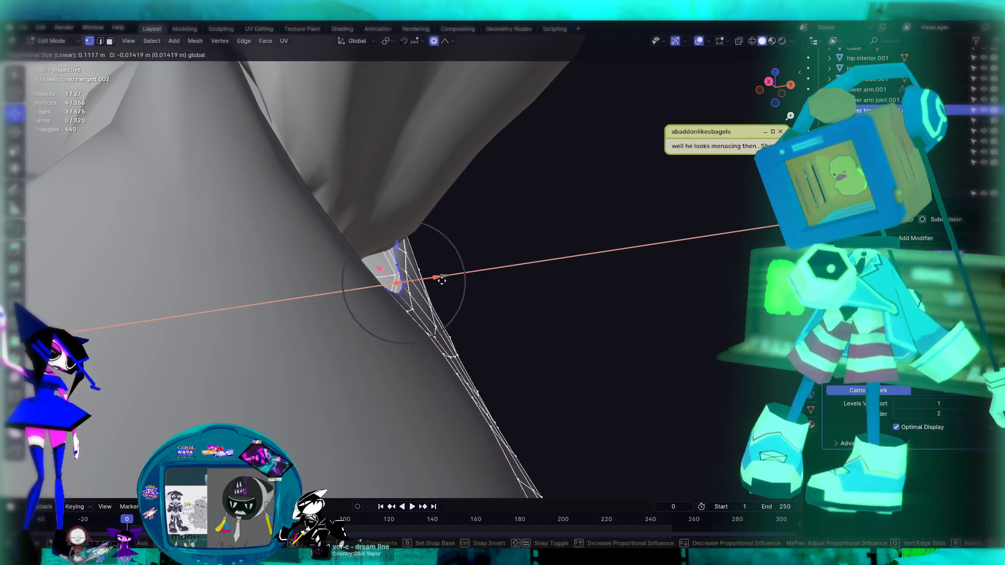
left_click(436, 276)
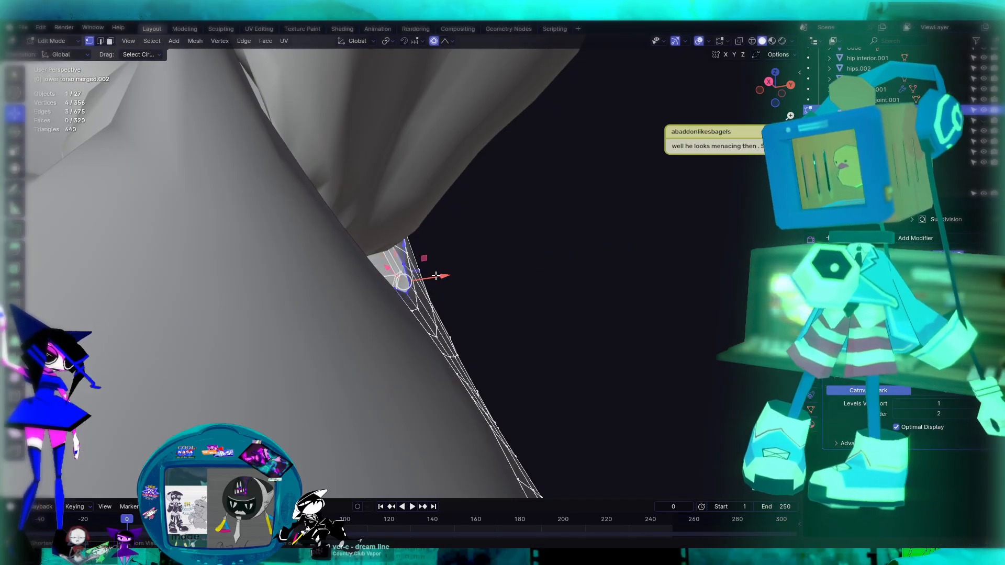
Lower a single rim vertex above the side socket by 0.013698 m along Z
middle_click_drag(517, 280, 453, 296)
middle_click_drag(418, 324, 592, 360)
left_click(400, 320)
middle_click_drag(491, 259, 548, 242)
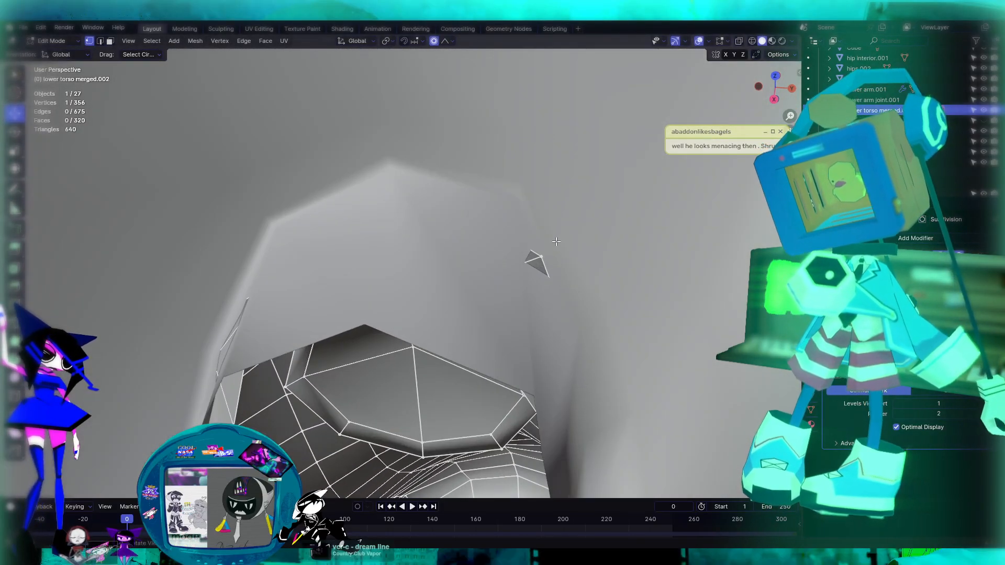
left_click_drag(549, 233, 545, 245)
middle_click_drag(545, 245, 479, 309)
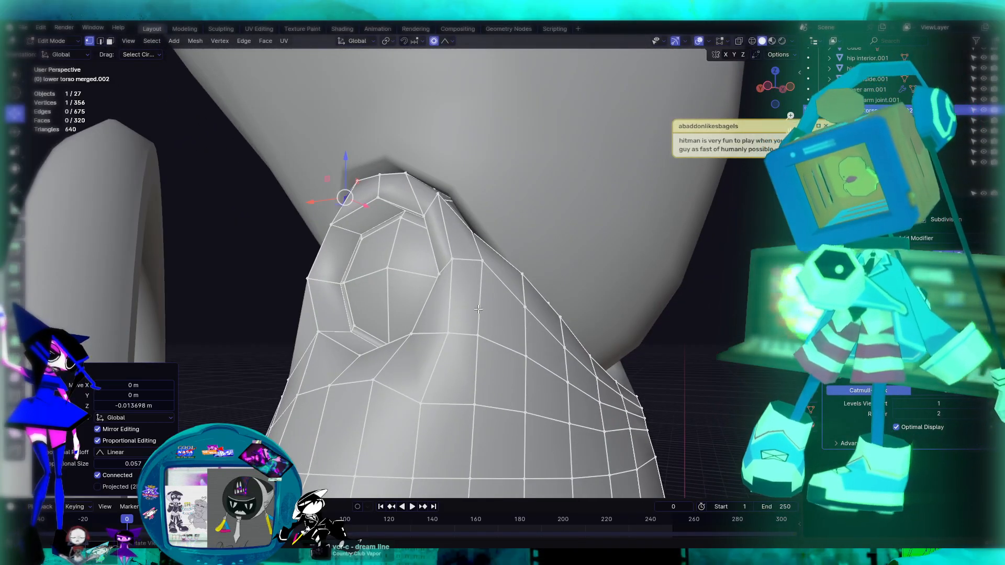
Lower two successive vertex pairs along the rim sloping down from the side socket, moving them along Z
left_click(519, 271)
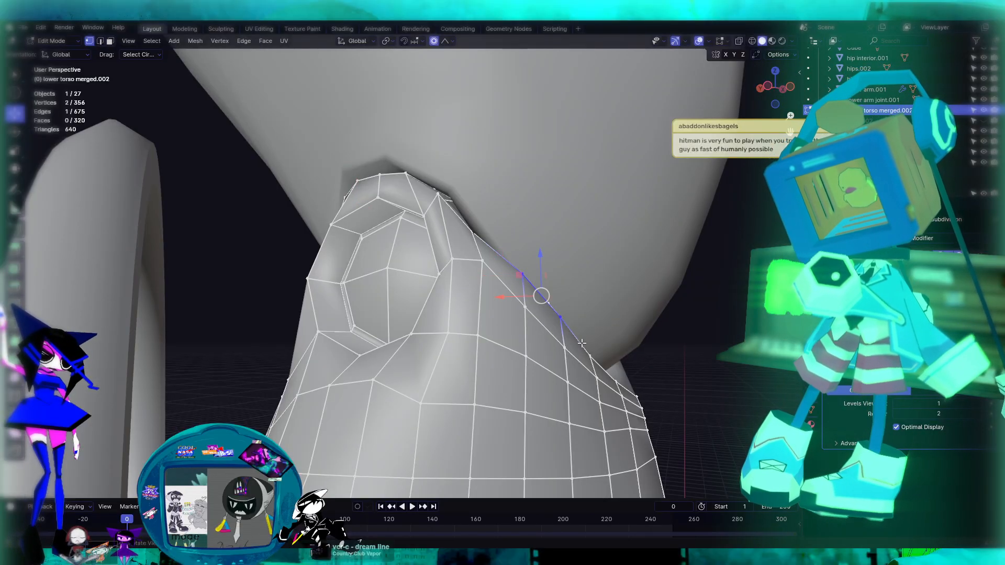
middle_click_drag(581, 343, 545, 341)
left_click_drag(500, 238, 501, 242)
middle_click_drag(500, 241, 476, 278)
left_click(466, 245)
middle_click_drag(545, 285, 523, 242)
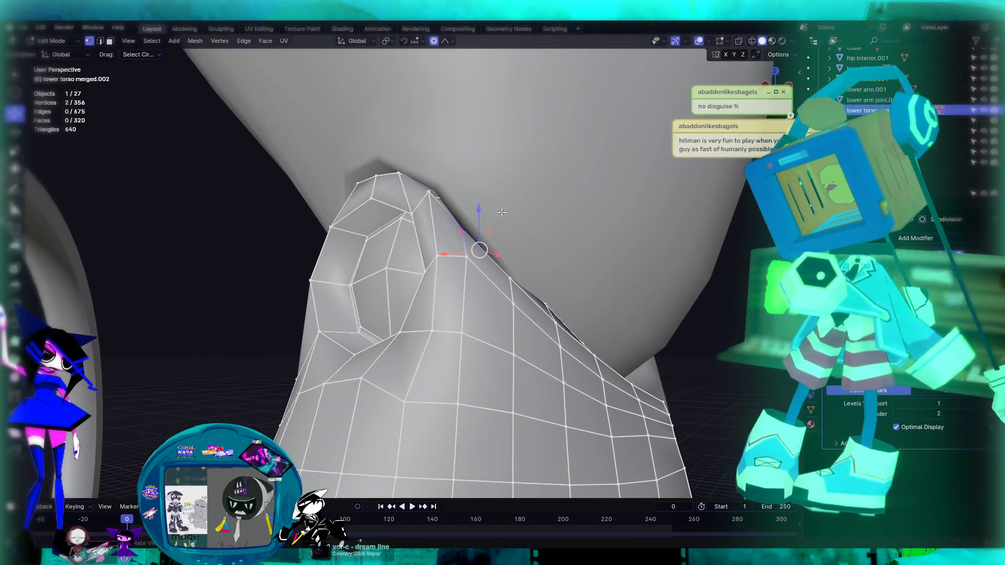
left_click_drag(479, 207, 479, 217)
Clear the selection and examine the lower torso's rim and socket from the front, side and back
middle_click_drag(577, 285, 540, 297)
scroll(541, 296, "down", 7)
left_click(613, 307)
middle_click_drag(634, 267, 484, 317)
middle_click_drag(368, 357, 445, 301, "shift")
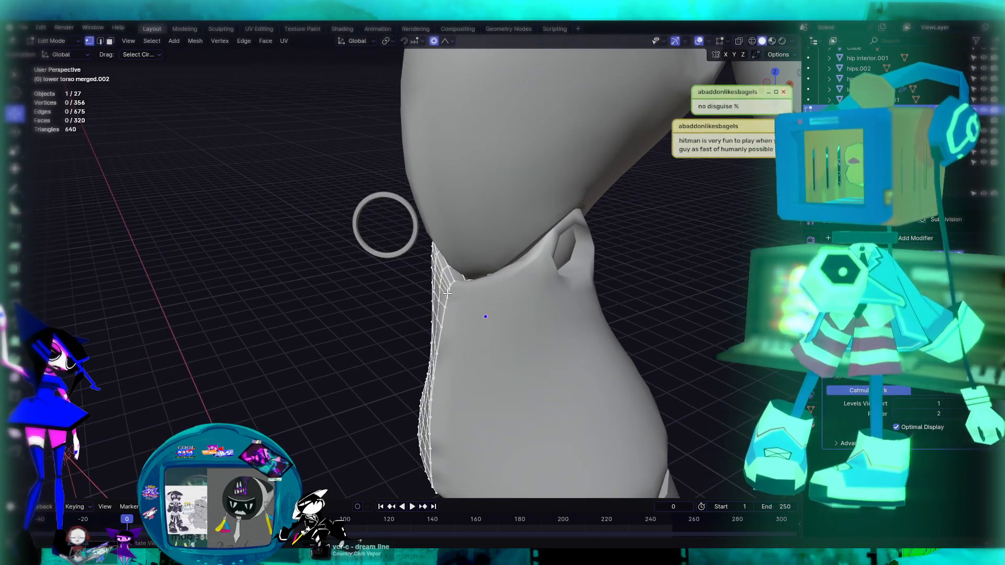
scroll(450, 289, "up", 4)
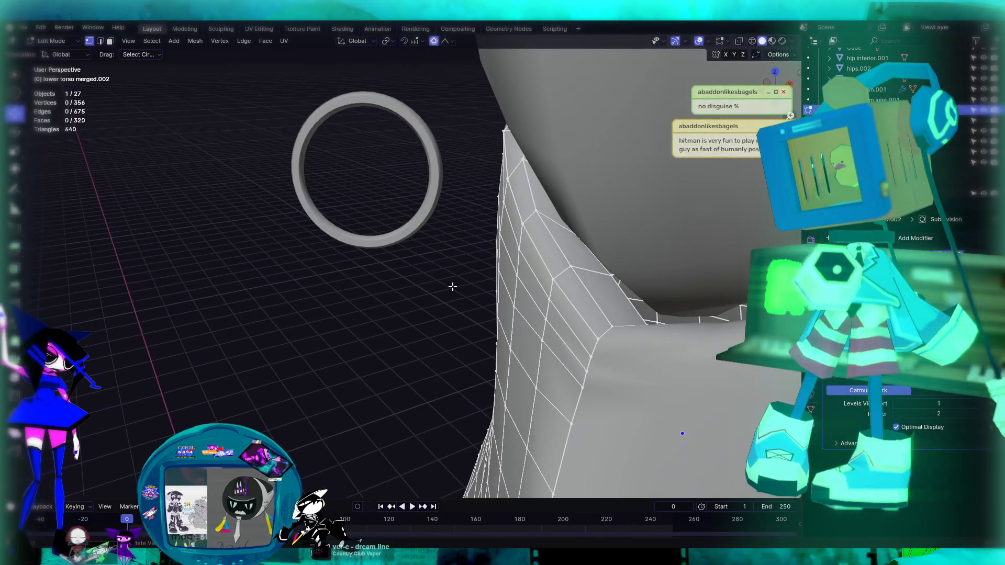
middle_click_drag(543, 325, 553, 309)
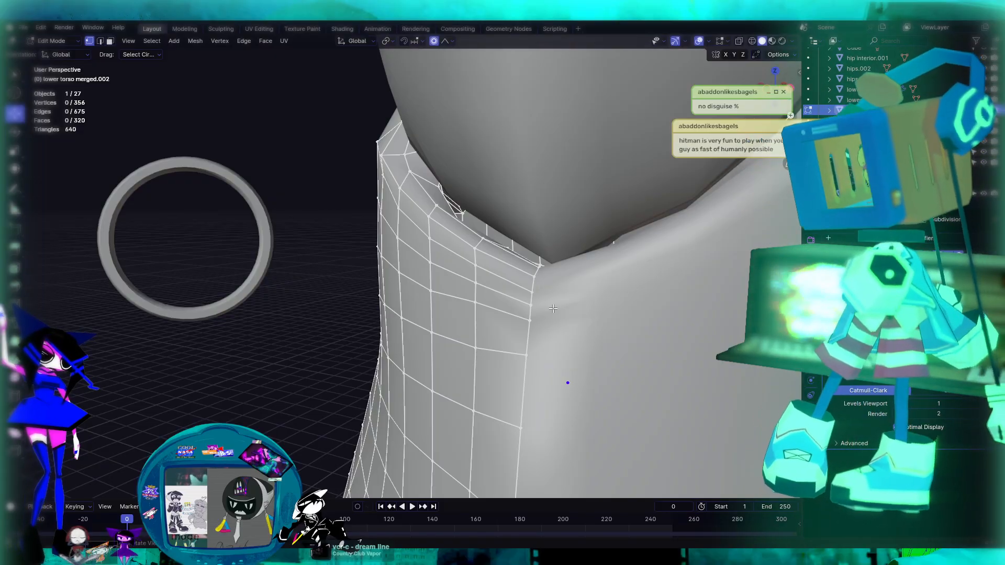
middle_click_drag(399, 288, 498, 326)
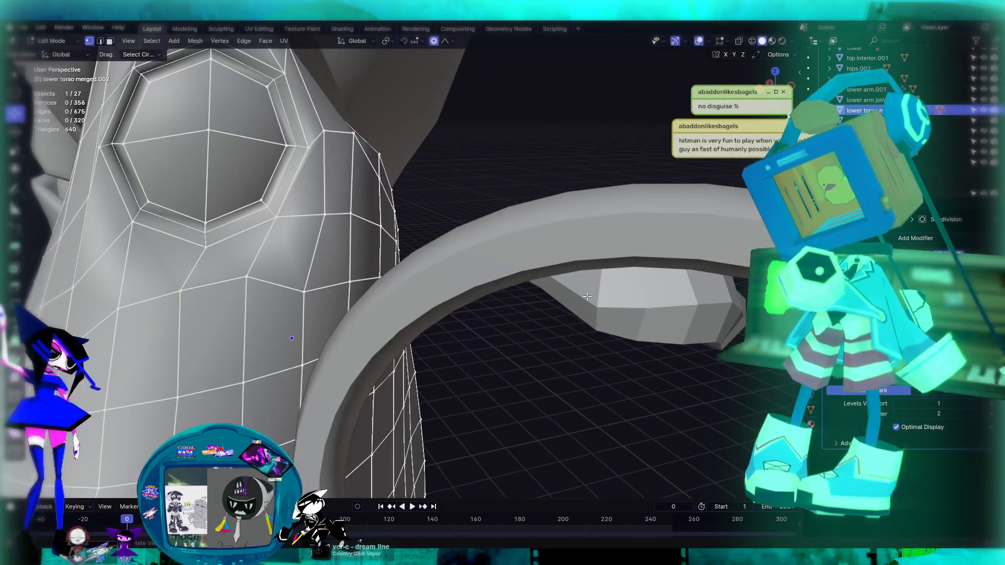
scroll(419, 314, "down", 6)
middle_click_drag(353, 303, 564, 332)
scroll(490, 303, "up", 5)
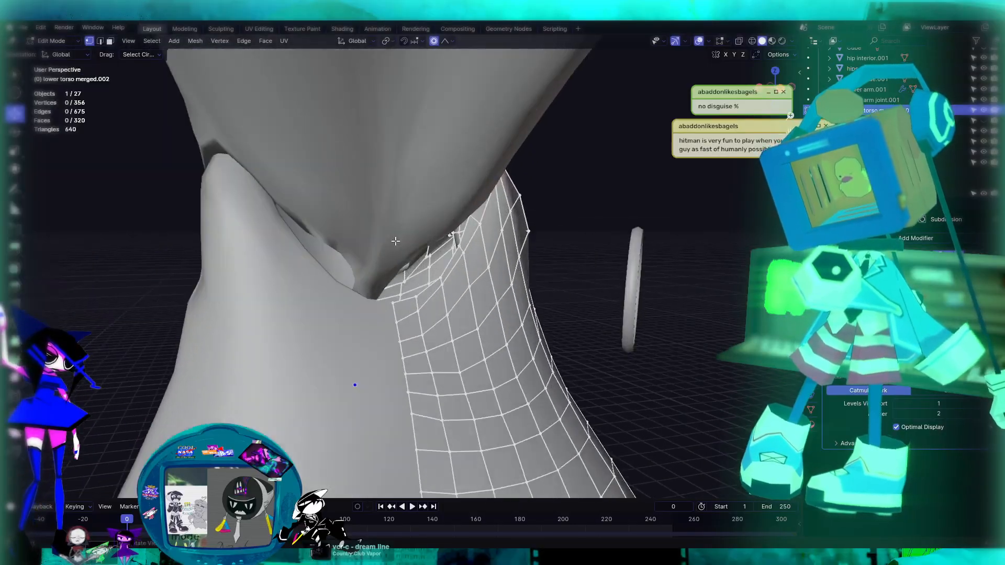
middle_click_drag(443, 292, 455, 299)
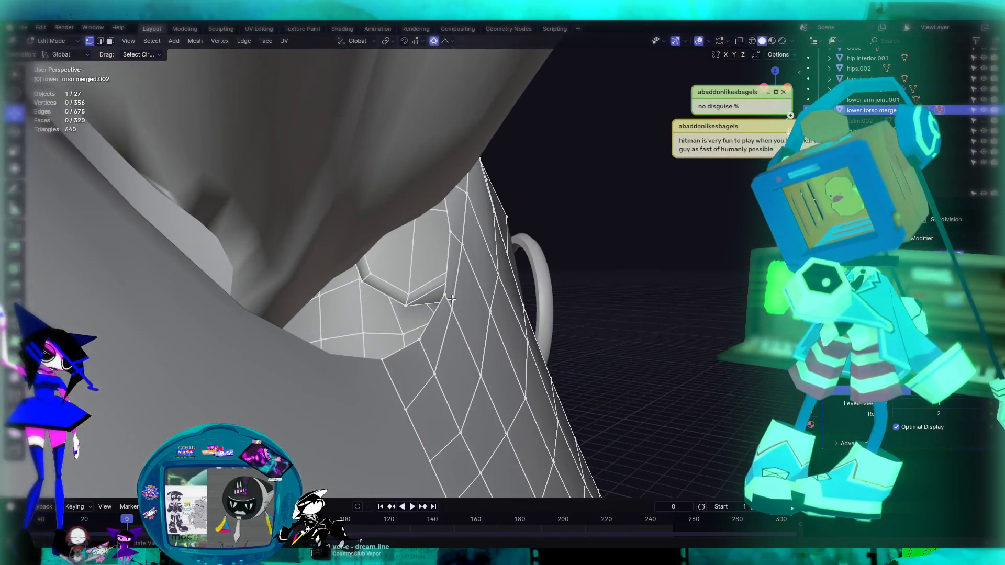
Reposition the front rim vertices near the centre seam, moving the last one -0.0269 m in Y and 0.01712 m in Z
left_click(421, 346, "shift")
left_click(383, 369, "shift")
middle_click_drag(383, 369, 408, 336)
left_click_drag(412, 310, 380, 264)
middle_click_drag(413, 257, 361, 263)
left_click(477, 217)
middle_click_drag(486, 243, 423, 248)
left_click_drag(420, 243, 401, 232)
Examine the front rim and its gap to the upper torso from several angles
middle_click_drag(485, 294, 426, 309)
scroll(419, 323, "down", 9)
scroll(421, 309, "up", 5)
scroll(422, 308, "up", 10)
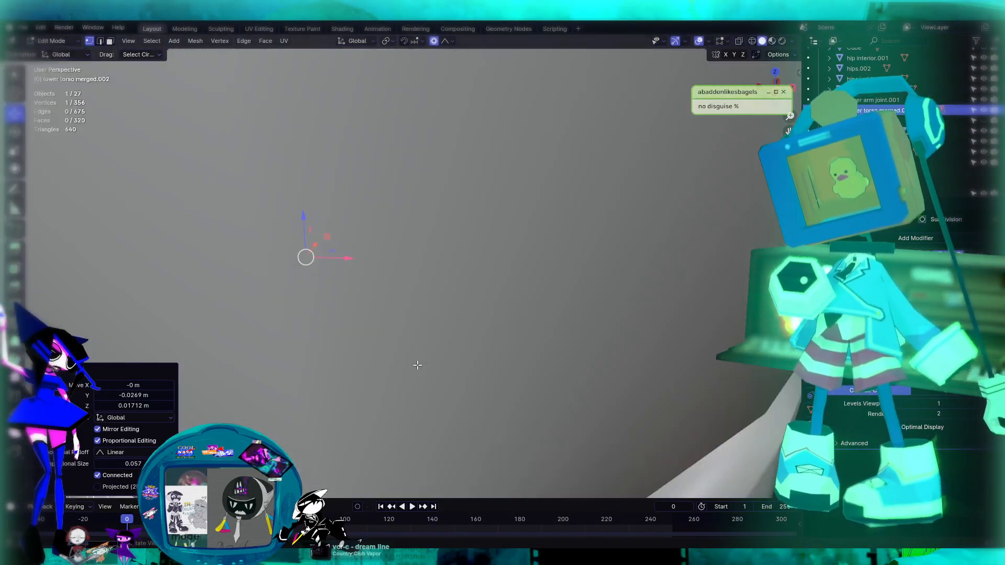
middle_click_drag(417, 363, 583, 419)
middle_click_drag(620, 306, 465, 307)
scroll(482, 311, "down", 4)
middle_click_drag(335, 294, 397, 288)
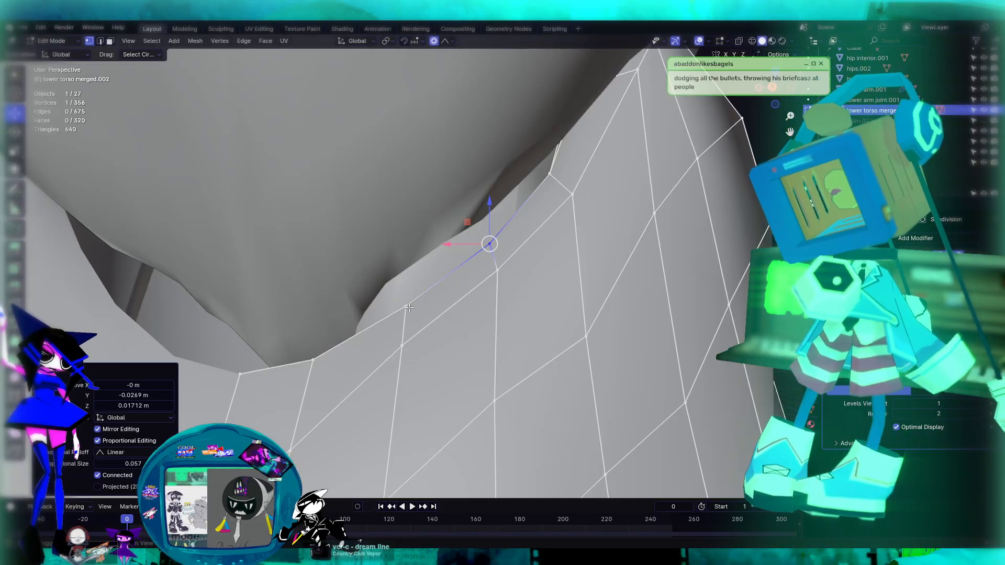
middle_click_drag(407, 306, 407, 245, "shift")
middle_click_drag(377, 302, 539, 360)
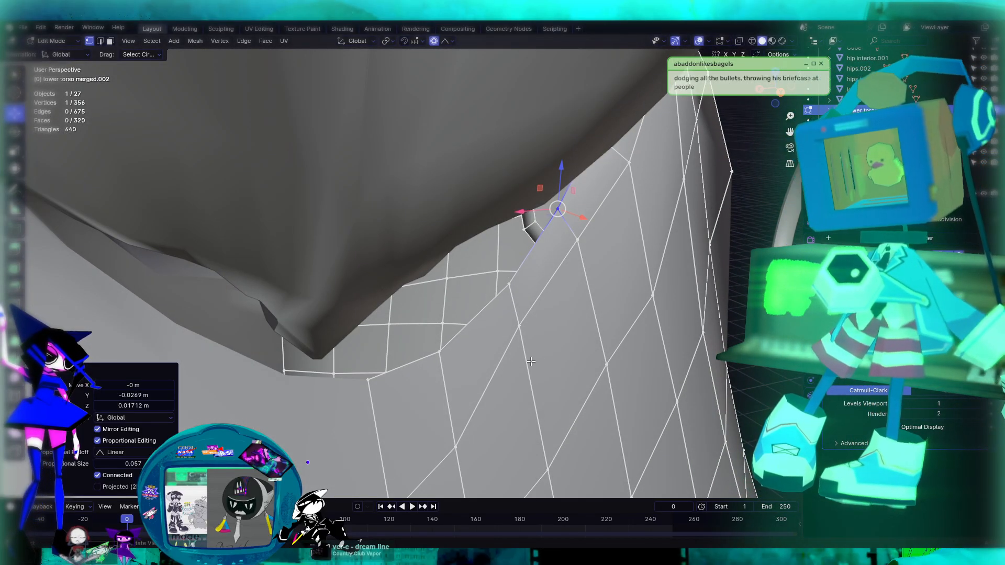
scroll(485, 322, "down", 4)
middle_click_drag(485, 322, 532, 353)
scroll(418, 187, "up", 3)
middle_click_drag(424, 200, 377, 240)
scroll(388, 232, "down", 4)
middle_click_drag(507, 279, 456, 269)
scroll(456, 269, "down", 5)
middle_click_drag(559, 264, 433, 180)
Check in Object Mode with X-ray shading how the upper torso overlaps the lower torso's rim and socket
key("Tab")
left_click(467, 195)
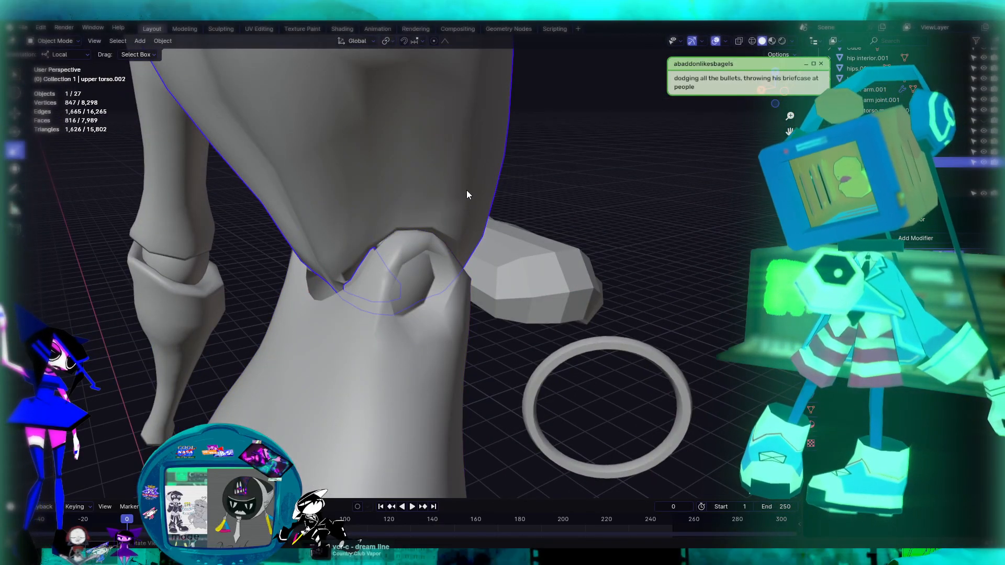
left_click(739, 40)
middle_click_drag(429, 286, 561, 265)
scroll(371, 266, "up", 5)
middle_click_drag(373, 267, 527, 243)
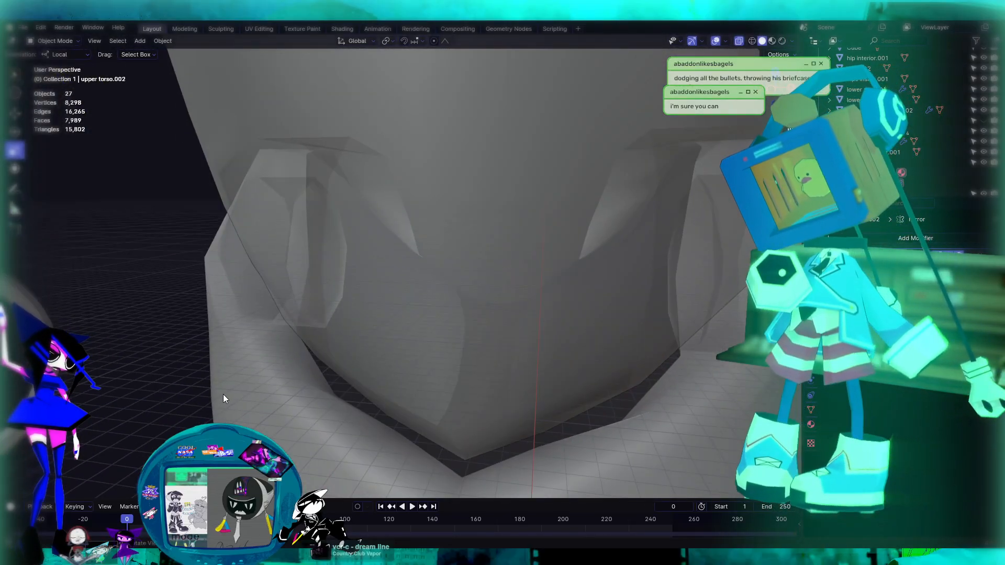
left_click(447, 267)
middle_click_drag(447, 267, 499, 275)
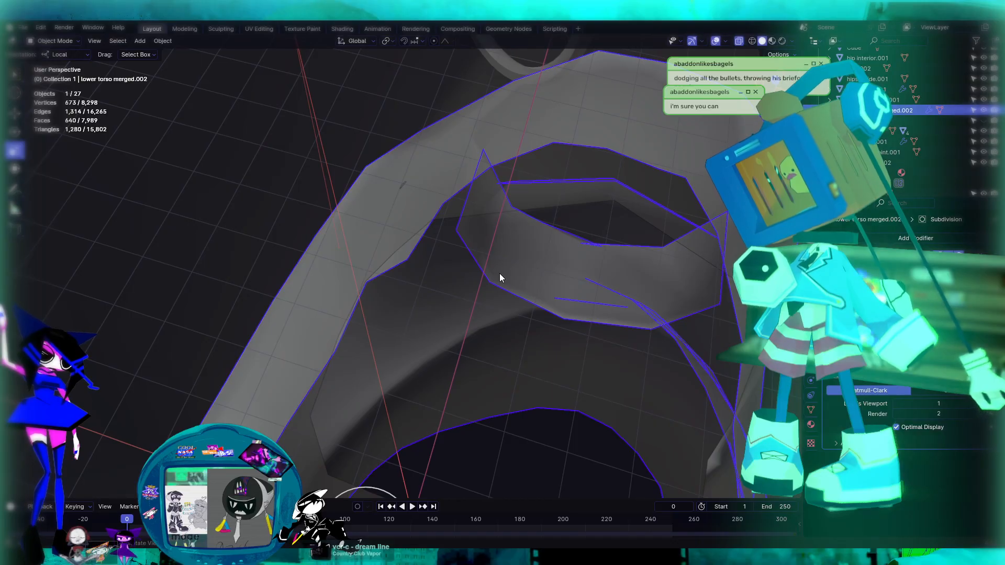
middle_click_drag(511, 260, 534, 335)
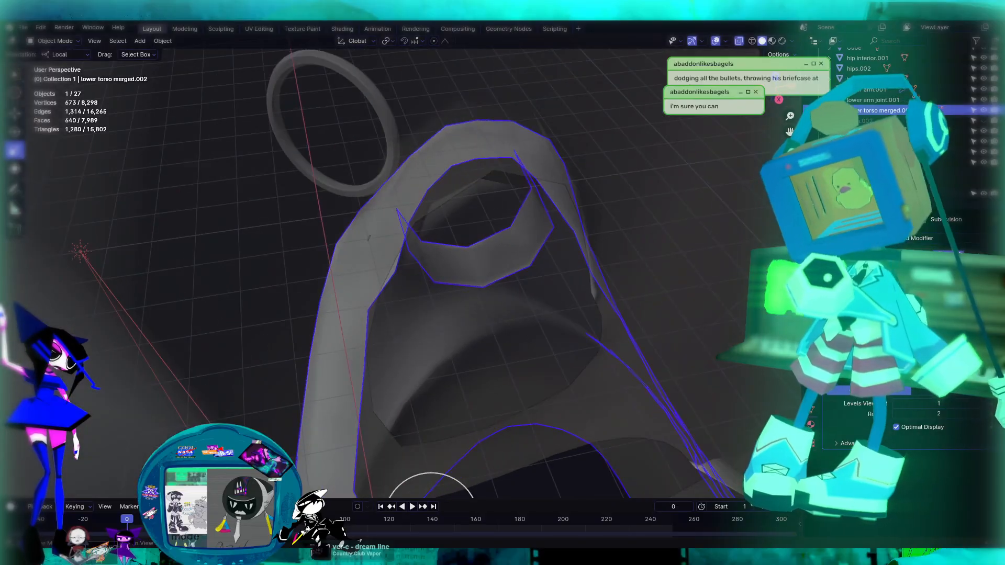
left_click(743, 42)
middle_click_drag(539, 178, 450, 226)
Return the lower torso to Edit Mode and move successive front rim vertices in the XZ plane towards the upper torso
key("Tab")
scroll(439, 268, "up", 3)
scroll(451, 226, "down", 4)
middle_click_drag(511, 246, 541, 249)
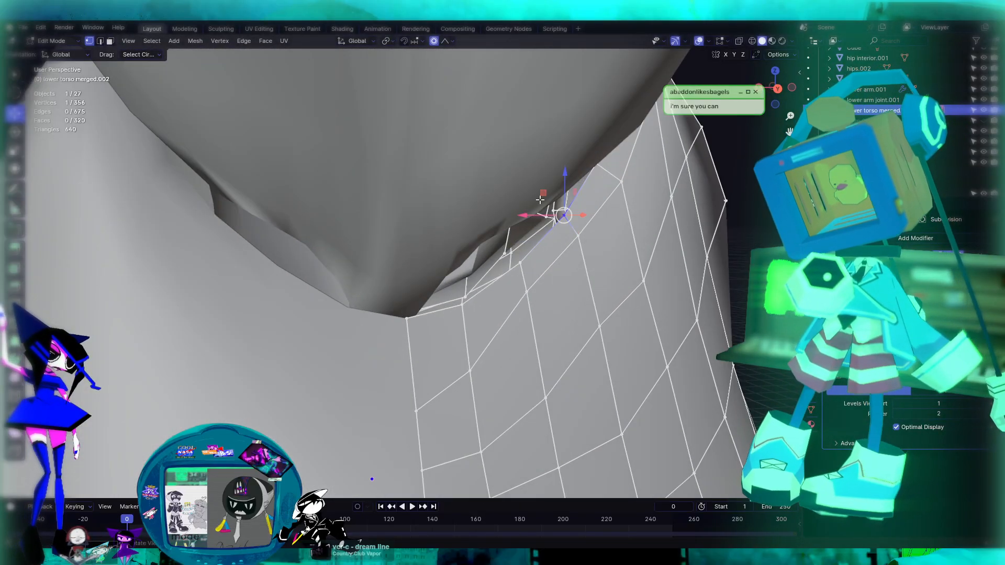
left_click_drag(544, 193, 527, 185)
left_click(511, 272)
left_click(531, 272)
left_click_drag(500, 242, 481, 223)
left_click(462, 294)
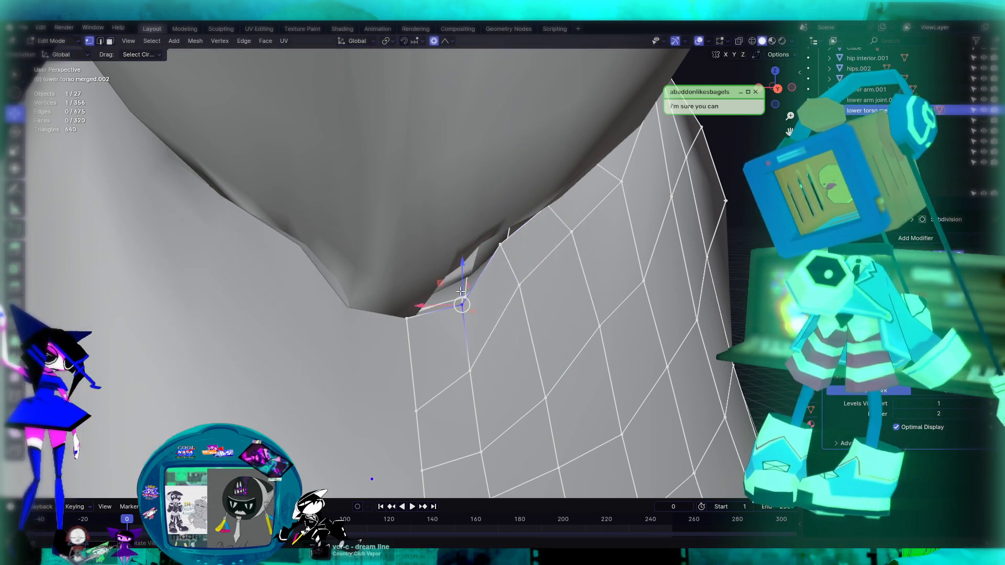
left_click_drag(442, 283, 435, 269)
Move a front rim vertex of the lower torso 0.024964 m along Y
scroll(434, 269, "down", 7)
middle_click_drag(516, 272, 446, 303)
scroll(372, 298, "up", 3)
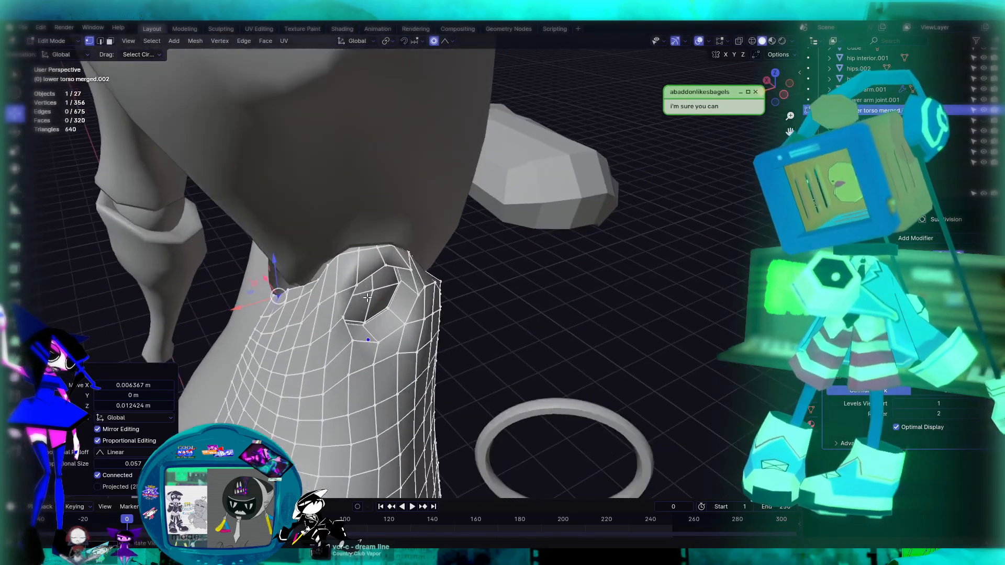
middle_click_drag(369, 300, 496, 231)
left_click_drag(369, 216, 355, 217)
middle_click_drag(354, 216, 471, 210)
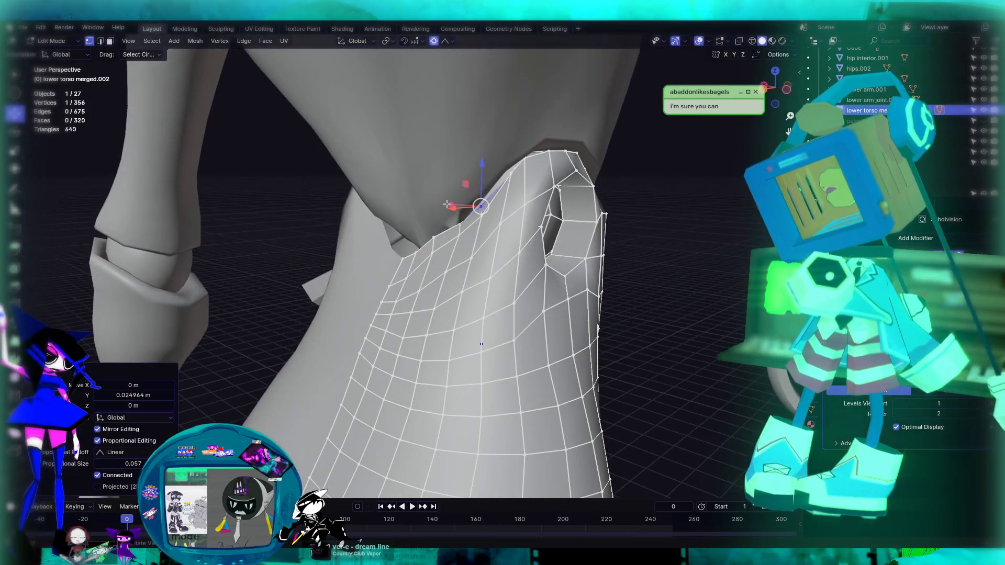
Lower the selected front rim vertex by 0.008765 m along Z and check the rim's gap
scroll(453, 204, "up", 3)
left_click_drag(469, 175, 467, 183)
middle_click_drag(467, 184, 515, 277)
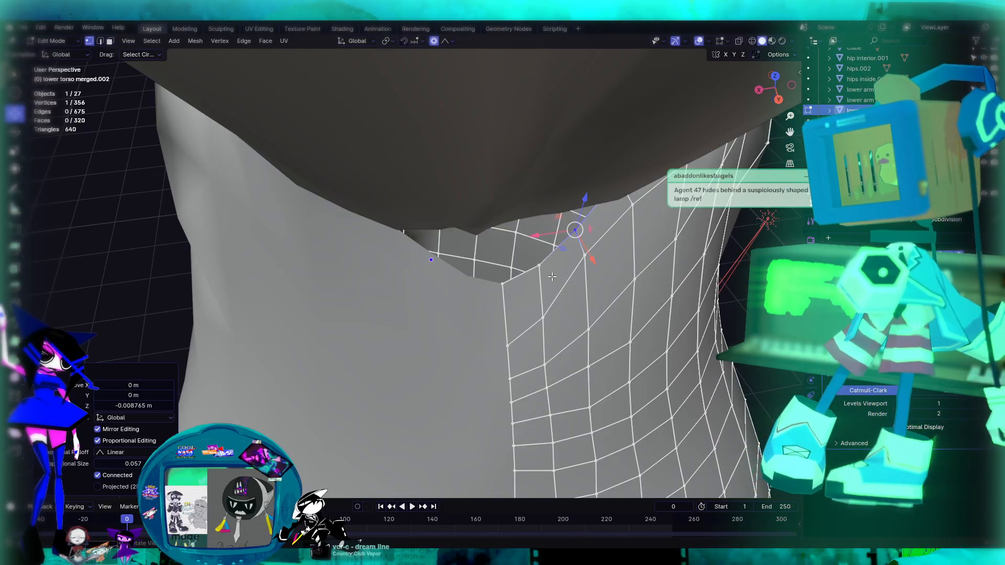
middle_click_drag(578, 183, 613, 256)
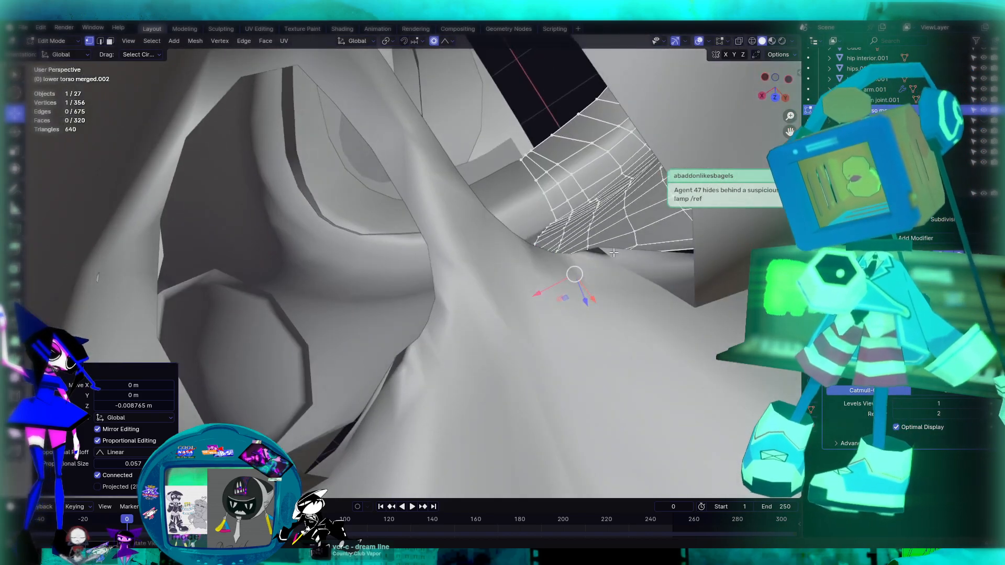
middle_click_drag(613, 220, 434, 215)
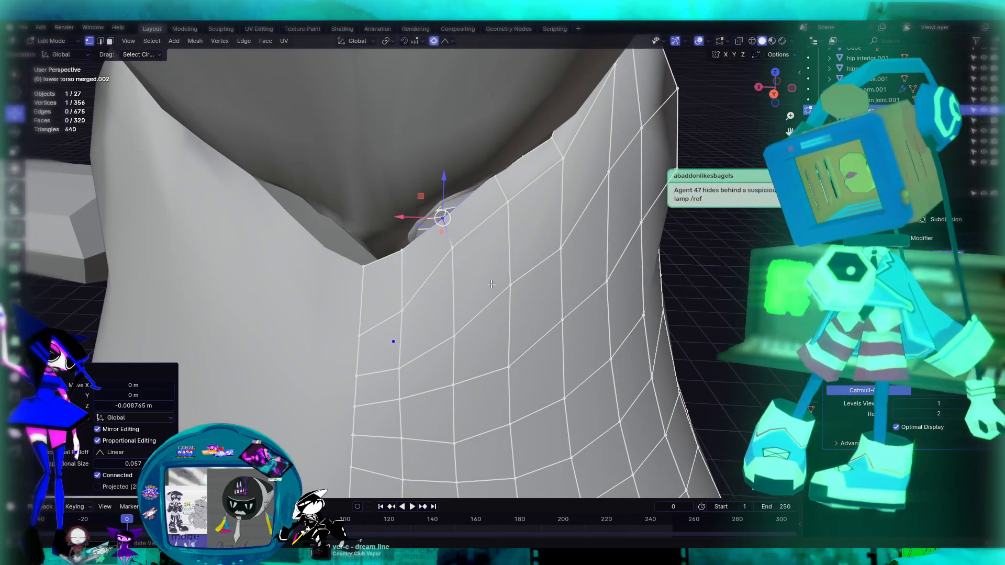
Slide the selected vertex of the lower torso's V-shaped rim along its edge by a factor of 0.244
key("shift+v")
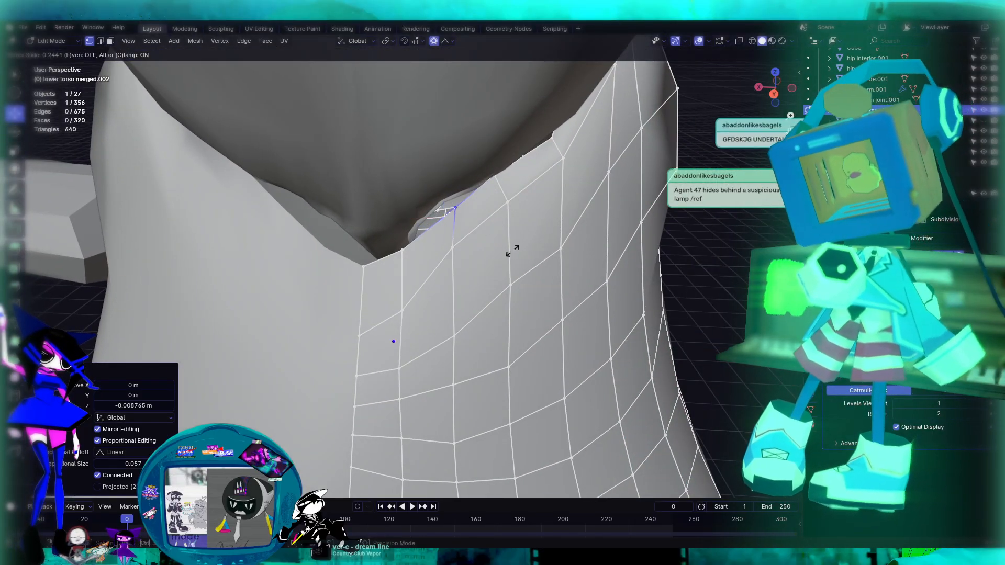
left_click(512, 251)
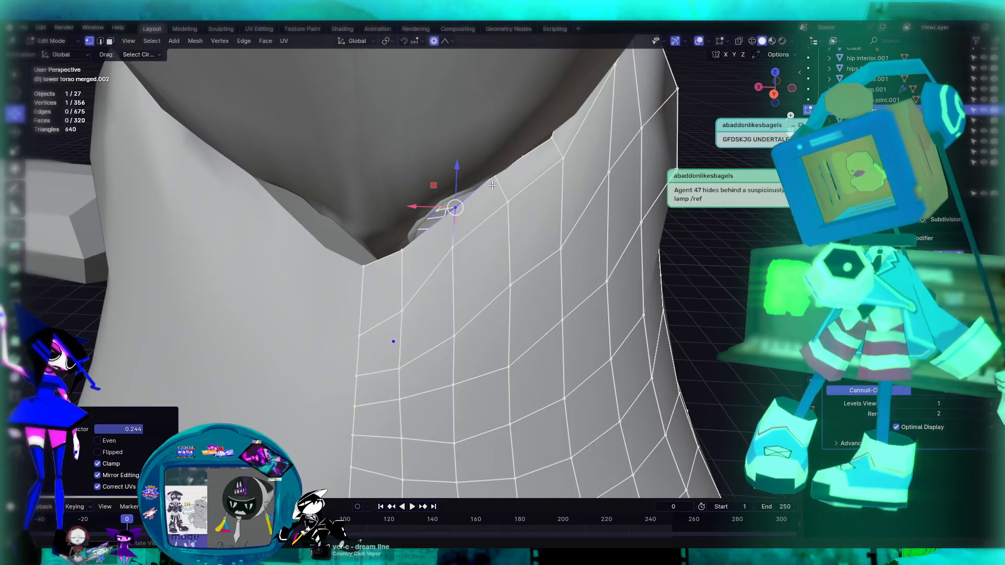
key("ctrl+z")
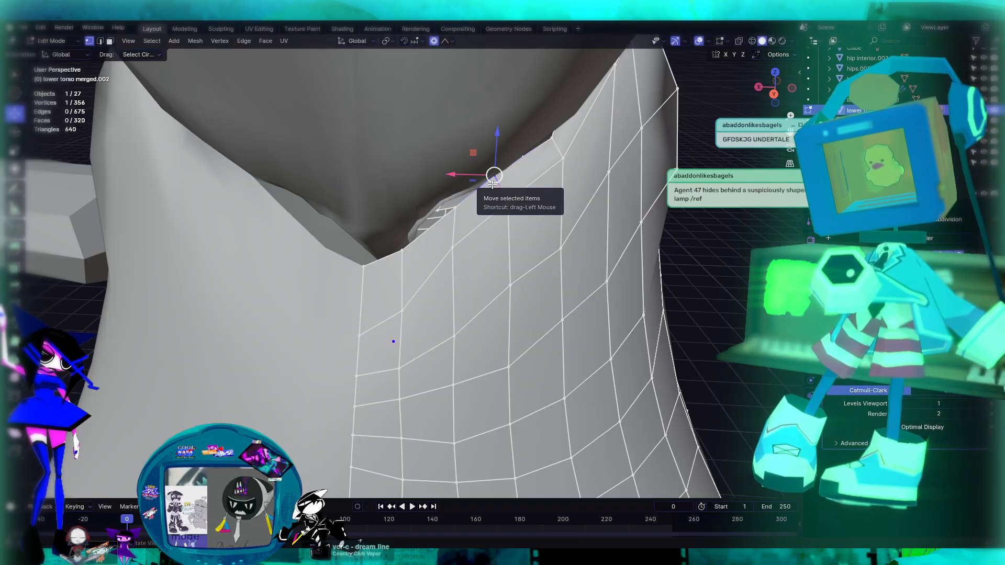
Move the next rim vertex of the lower torso 0.013195 m along X and 0.006772 m along Z
left_click_drag(473, 153, 518, 109)
middle_click_drag(532, 202, 544, 201)
middle_click_drag(670, 252, 517, 245, "shift")
scroll(511, 254, "down", 4)
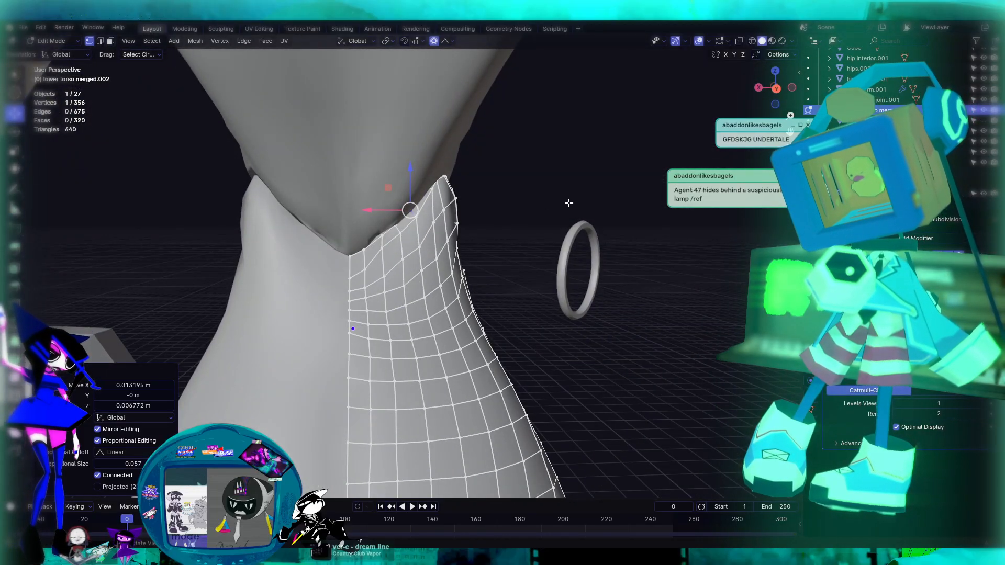
scroll(569, 203, "up", 3)
middle_click_drag(587, 193, 642, 206)
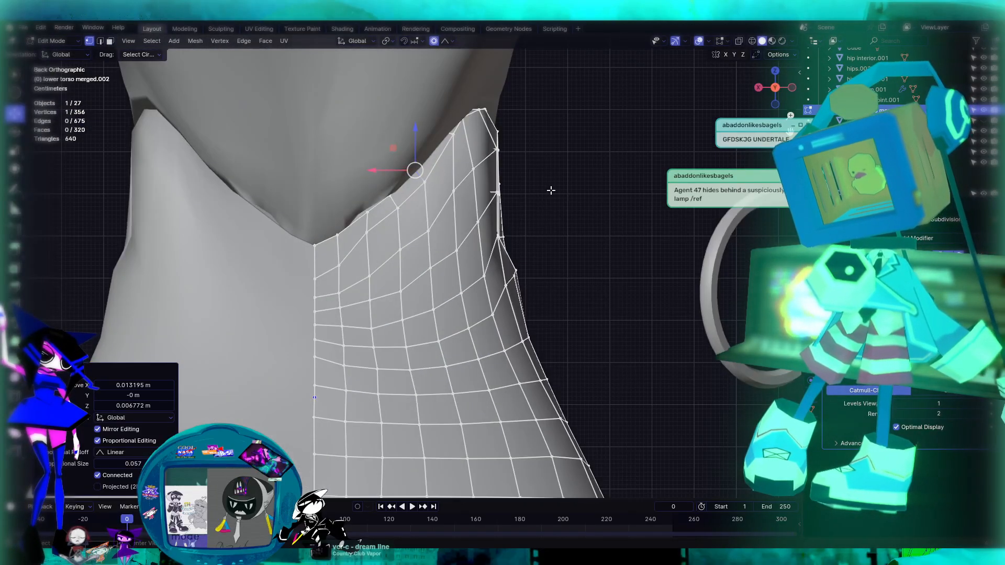
Move a vertex on the lower torso's outer side, beside the socket, along X and check the side contour
middle_click_drag(555, 252, 541, 238)
left_click(447, 267)
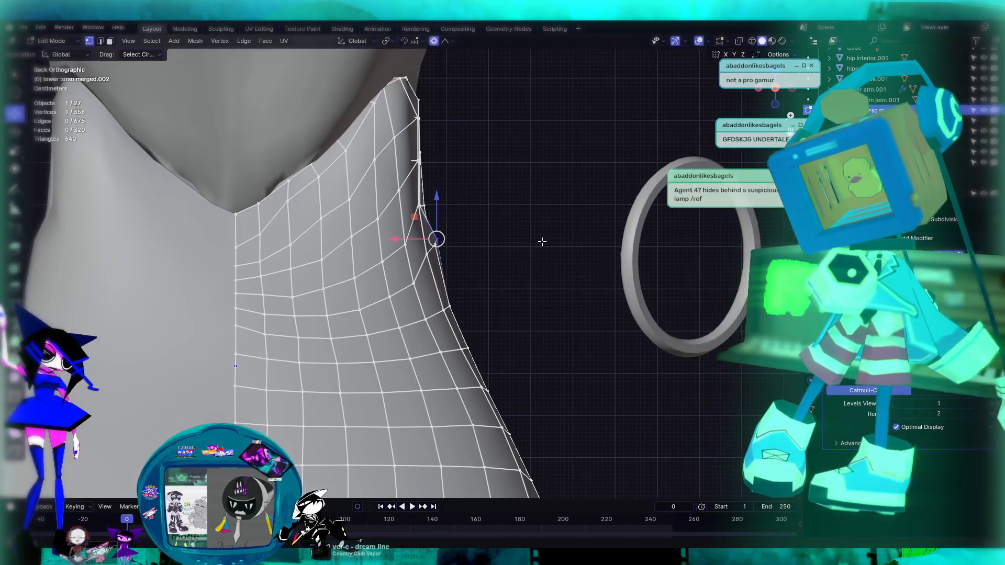
scroll(523, 238, "up", 4)
key("g")
key("x")
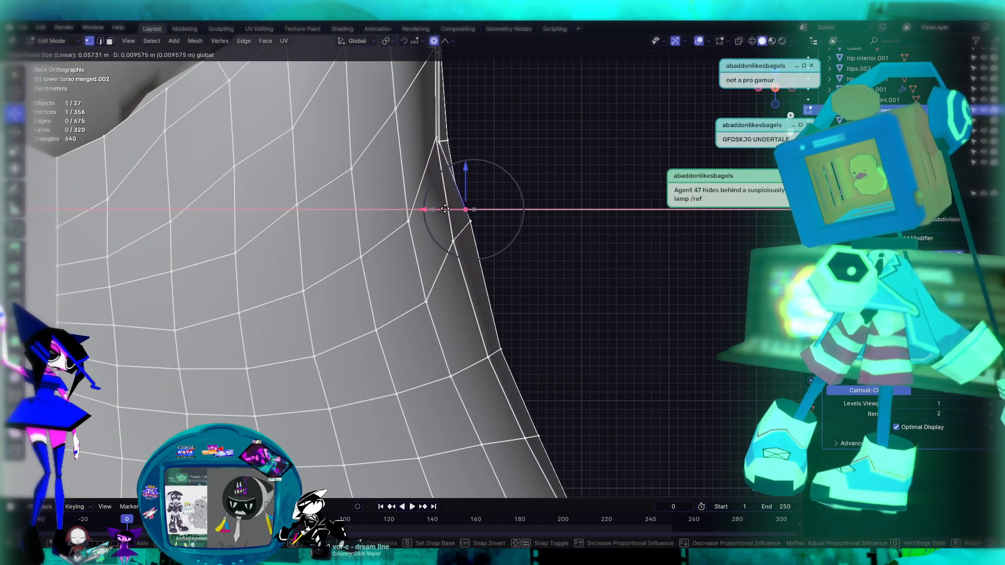
left_click(529, 206)
middle_click_drag(529, 206, 623, 210)
middle_click_drag(559, 213, 366, 340, "alt")
middle_click_drag(389, 251, 494, 280)
scroll(494, 280, "down", 5)
middle_click_drag(433, 292, 467, 197)
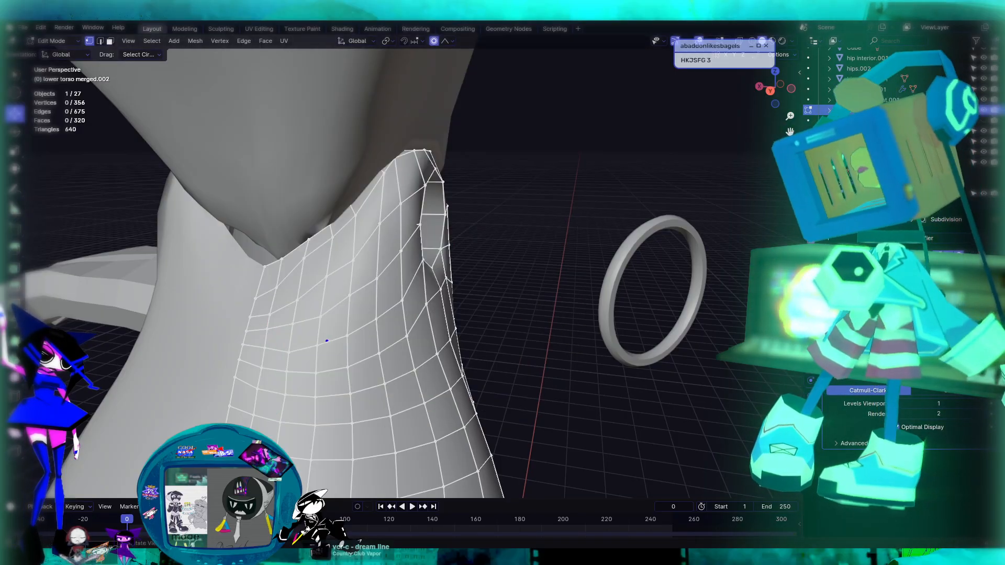
Slide the vertex just below the V-shaped rim, near the centre line, along its edge by a factor of 0.227
middle_click_drag(463, 255, 497, 249)
middle_click_drag(352, 259, 373, 246, "shift")
scroll(515, 252, "up", 2)
left_click(377, 249)
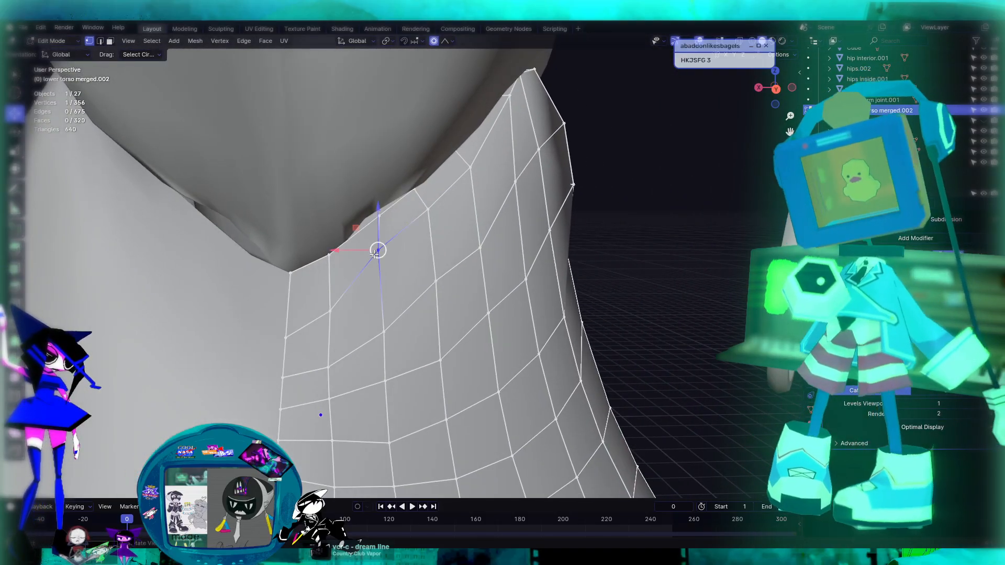
key("shift+v")
left_click(372, 274)
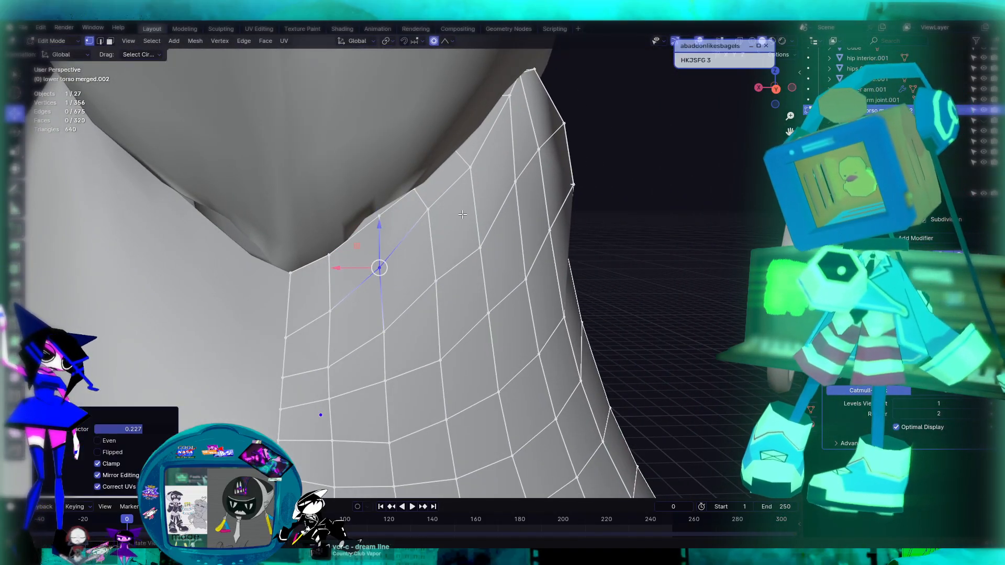
Select a protruding rim vertex of the lower torso from the inside and move it along Y
left_click(428, 213)
scroll(478, 251, "down", 3)
mouse_move(479, 251)
middle_mouse_down()
mouse_move(525, 290)
mouse_move(342, 255)
mouse_move(389, 229)
mouse_move(466, 249)
middle_mouse_up()
scroll(330, 246, "up", 3)
left_click(454, 245)
scroll(484, 162, "up", 3)
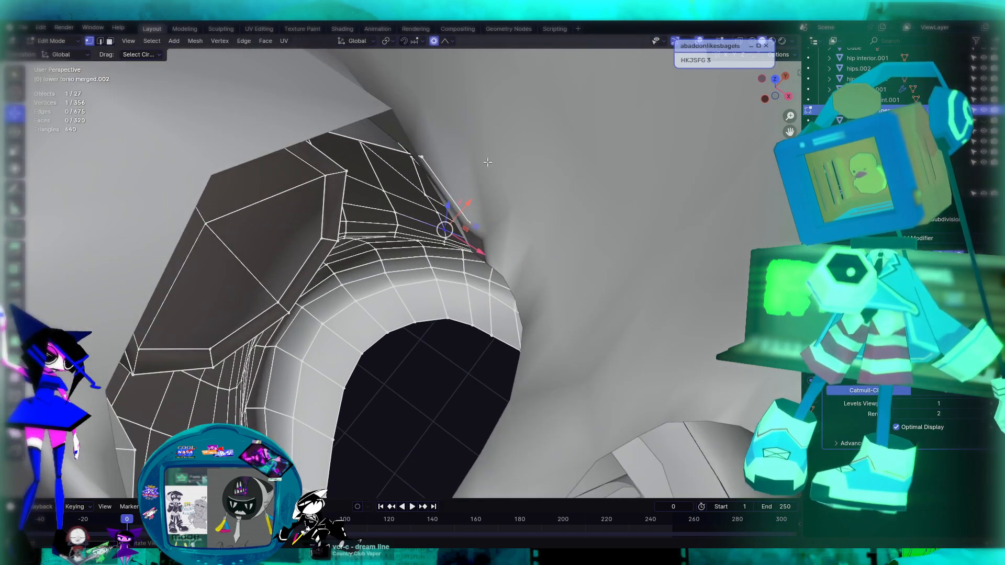
middle_click_drag(488, 162, 424, 168)
left_click(471, 128)
left_click(480, 273, "shift")
left_click(477, 130)
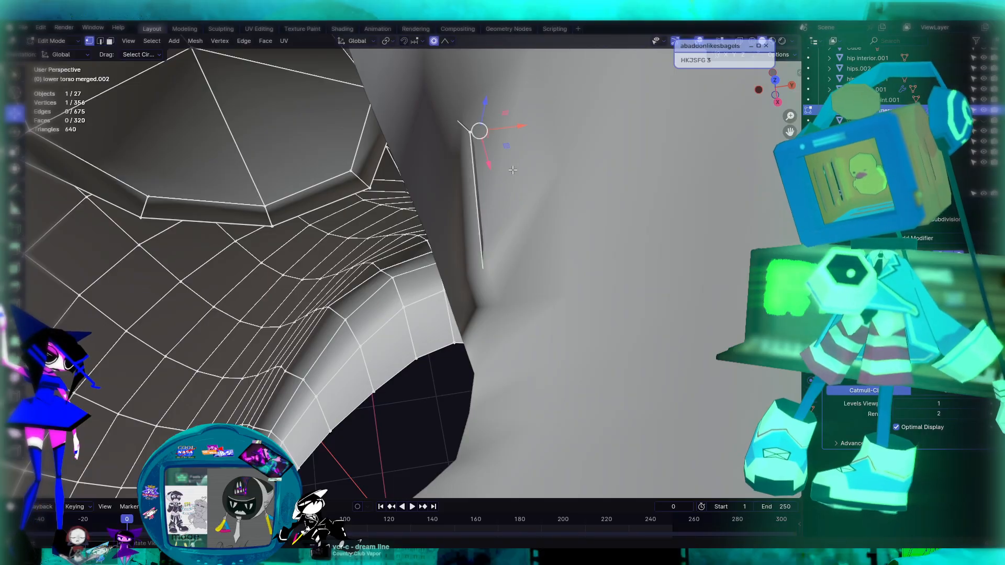
left_click(469, 135)
left_click_drag(506, 129, 474, 135)
Move an inner rim vertex of the lower torso -0.039533 m along Y and 0.056953 m along Z
middle_click_drag(471, 175, 315, 143)
scroll(361, 235, "up", 4)
left_click(360, 233)
middle_click_drag(360, 234, 499, 211)
left_click(498, 199)
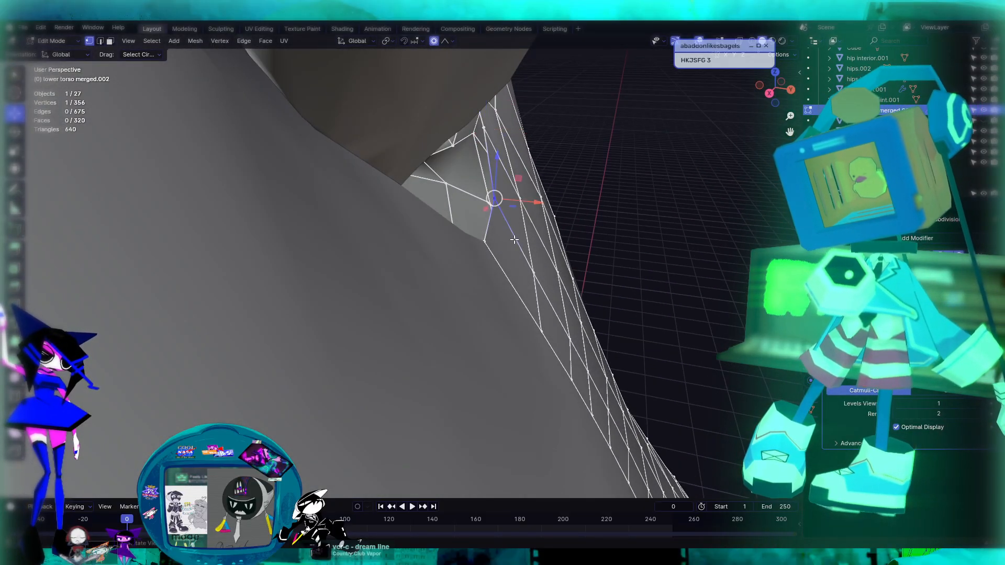
scroll(510, 241, "down", 3)
middle_click_drag(476, 258, 468, 252)
left_click(428, 247)
mouse_move(449, 227)
left_mouse_down()
mouse_move(432, 197)
mouse_move(439, 209)
left_mouse_up()
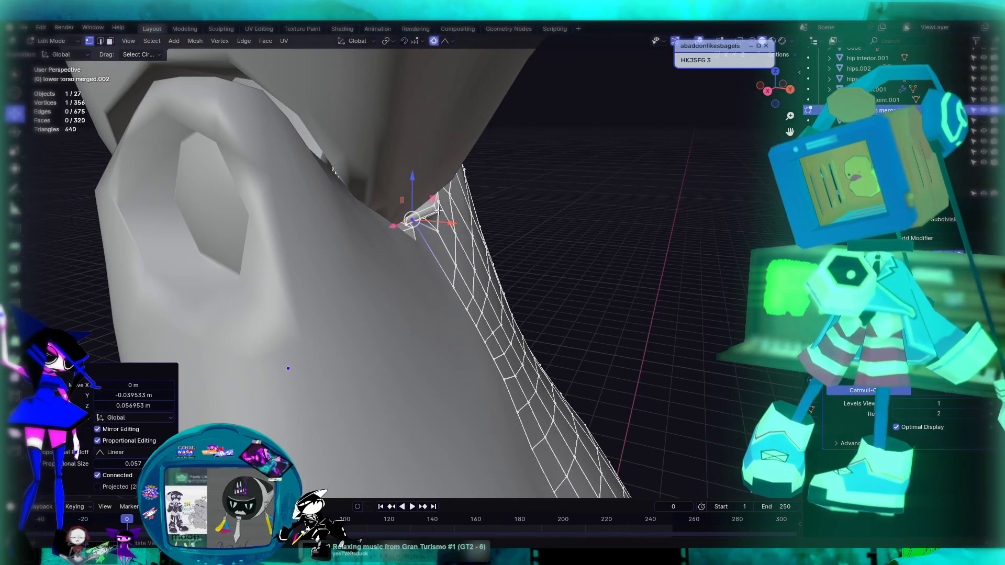
Move the inner rim vertex by another -0.026744 m along Y and 0.036239 m along Z, then check the rim
mouse_move(465, 235)
middle_mouse_down()
mouse_move(458, 242)
mouse_move(472, 250)
middle_mouse_up()
left_click_drag(462, 206, 441, 201)
middle_click_drag(506, 206, 367, 237)
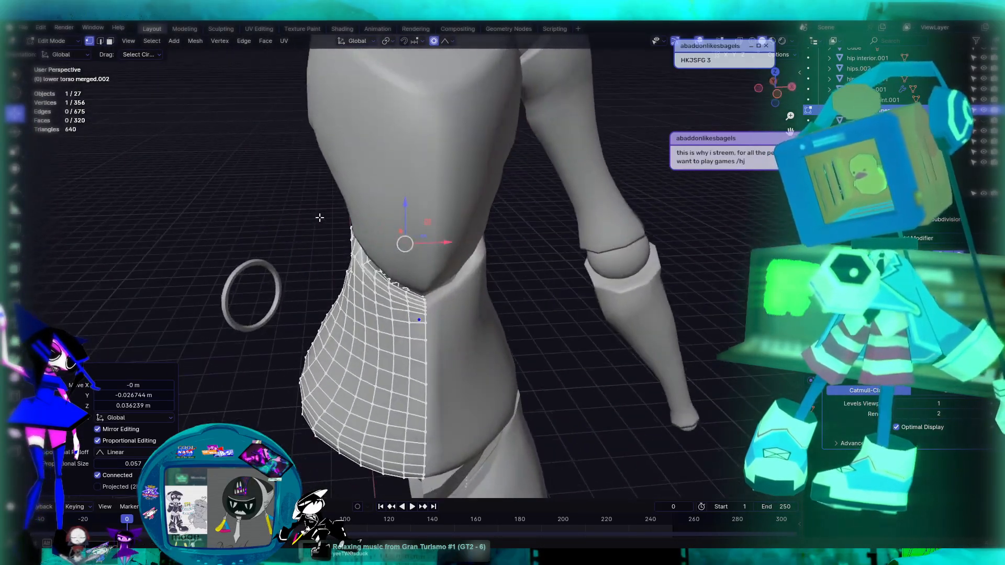
scroll(397, 273, "up", 5)
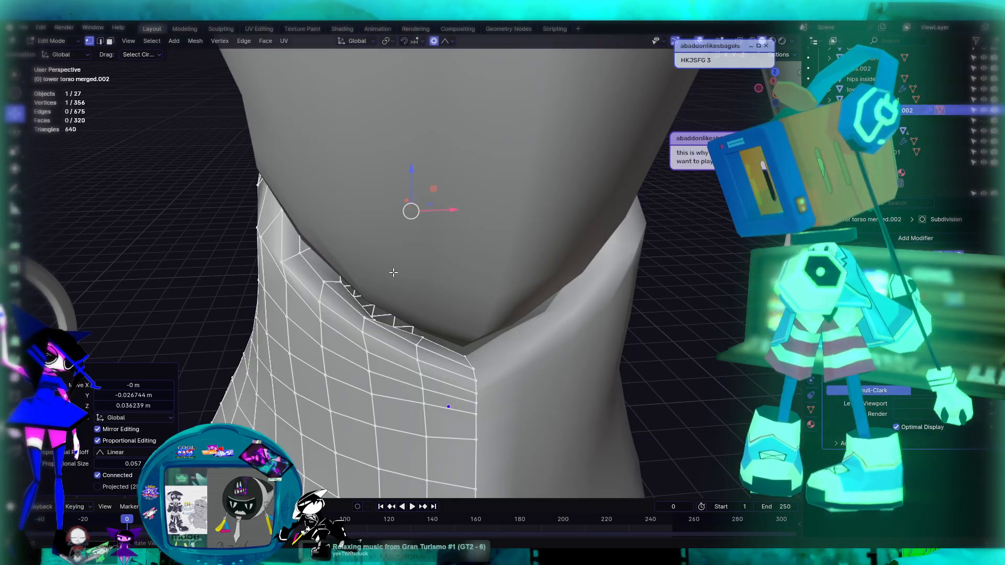
middle_click_drag(447, 267, 459, 245)
scroll(559, 262, "up", 5)
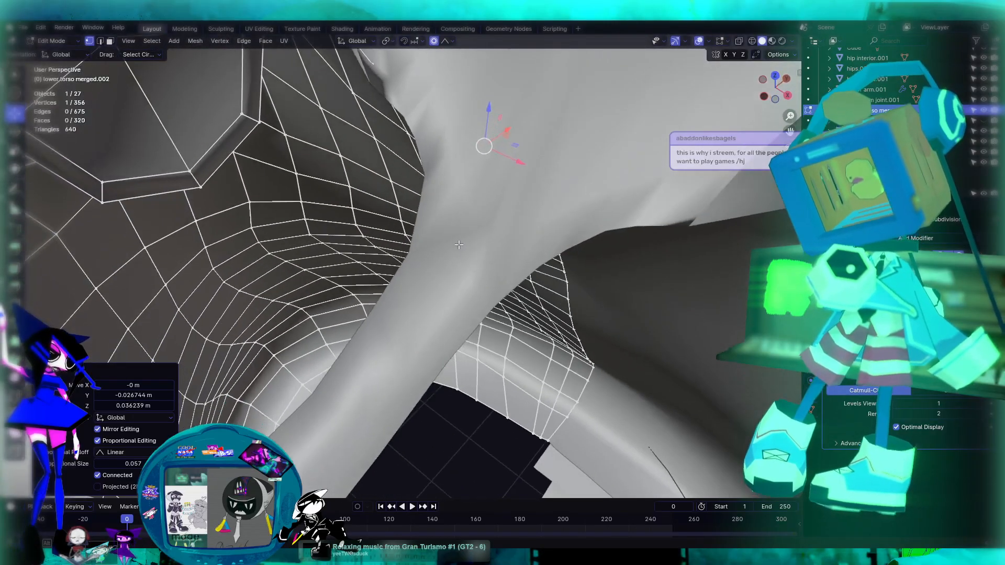
Leave the lower torso's Edit Mode and open the upper torso in Edit Mode, viewing its bottom rim from inside
middle_click_drag(425, 175, 491, 253)
middle_click_drag(450, 151, 275, 175)
middle_click_drag(355, 183, 362, 152)
key("Tab")
left_click(354, 126)
key("Tab")
middle_click_drag(350, 117, 490, 200)
middle_click_drag(492, 205, 491, 217)
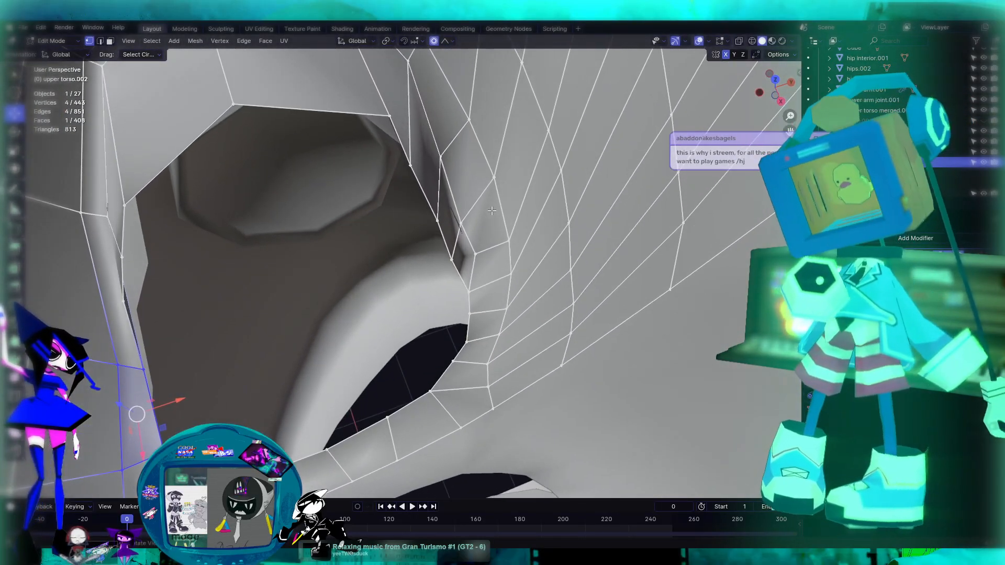
Select two neighbouring vertices on the upper torso's inner bottom rim and move them along X
left_click(440, 156)
left_click(462, 224, "shift")
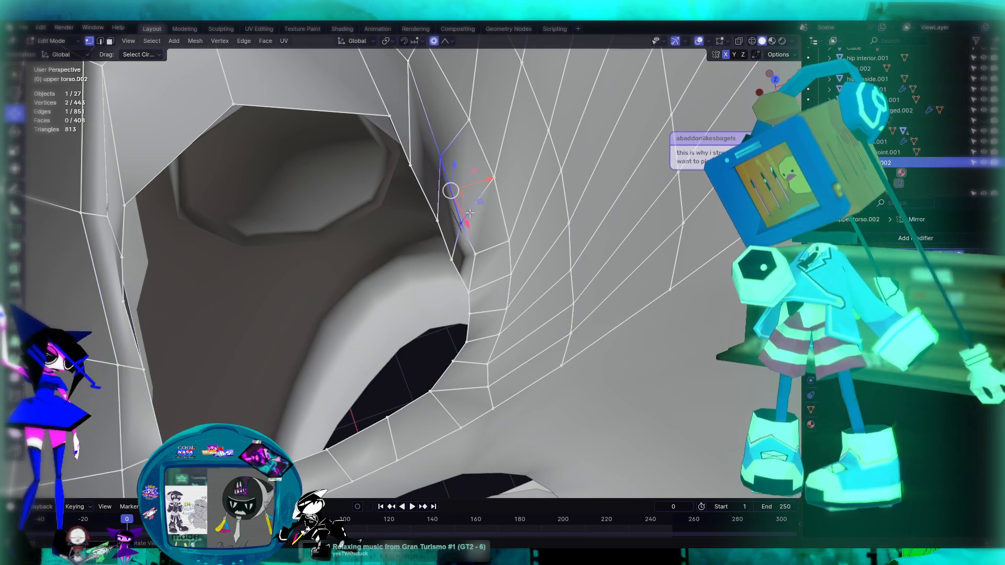
left_click_drag(465, 223, 477, 236)
middle_click_drag(477, 236, 425, 183)
Move an inner rim vertex of the upper torso along X, then freely by 0.024814 m in X, 0.010552 m in Y and 0.006575 m in Z
left_click(406, 164)
key("g")
key("x")
left_click(468, 189)
key("g")
key("x")
key("g")
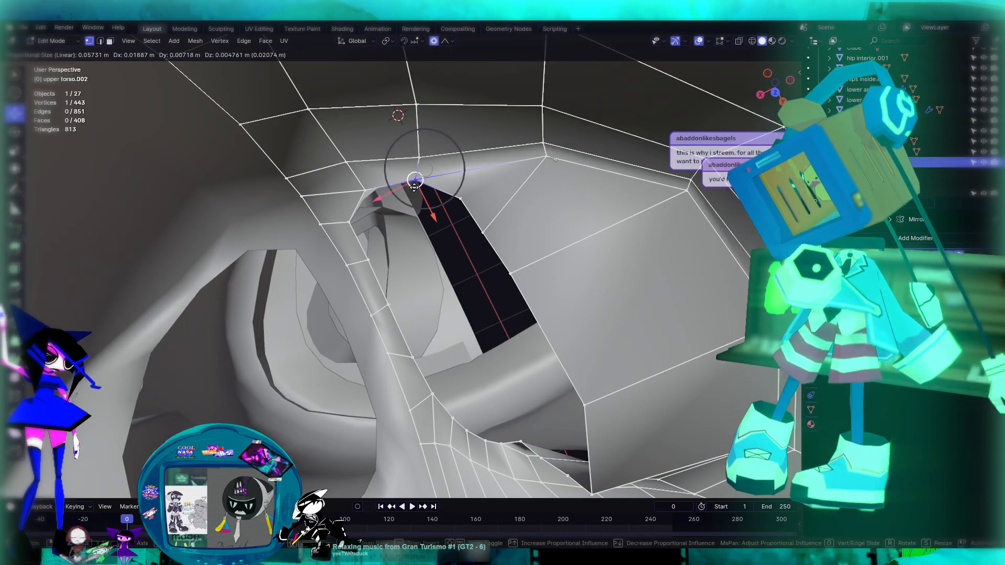
left_click(412, 188)
Move a lower edge vertex of the upper torso 0.000499 m along X in the back orthographic view
middle_click_drag(412, 189, 474, 171)
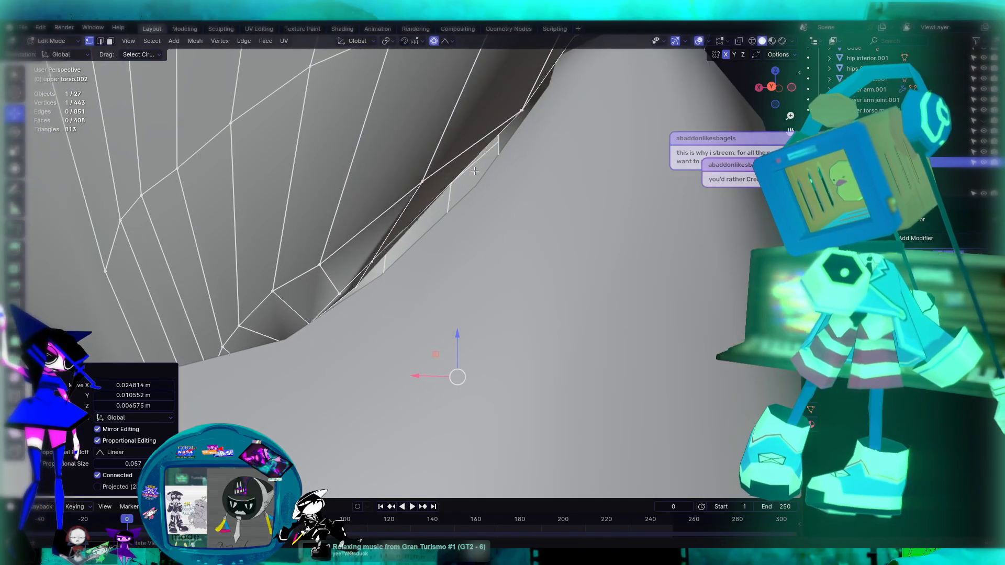
left_click(418, 186)
middle_click_drag(409, 180, 411, 193)
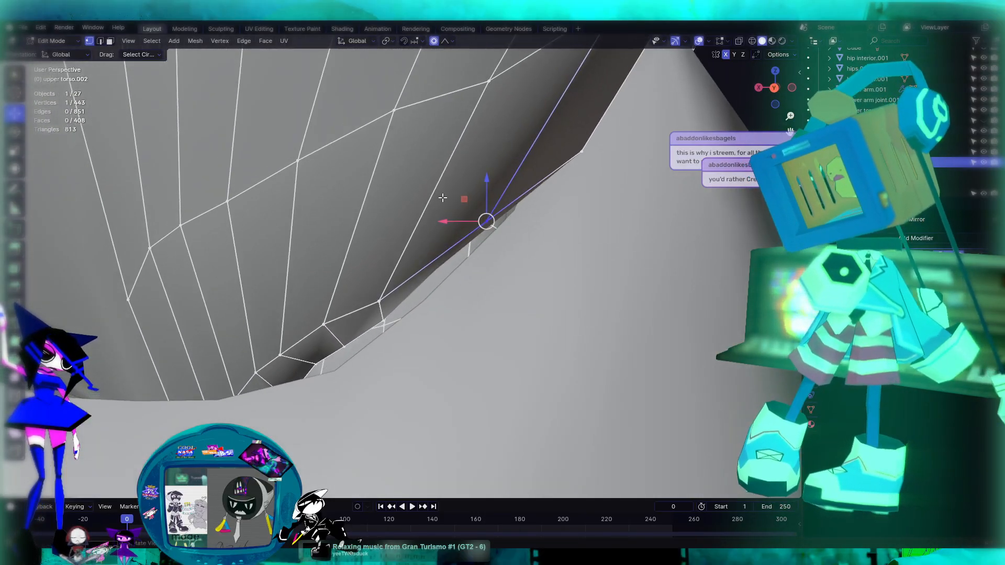
key("ctrl+KP_1")
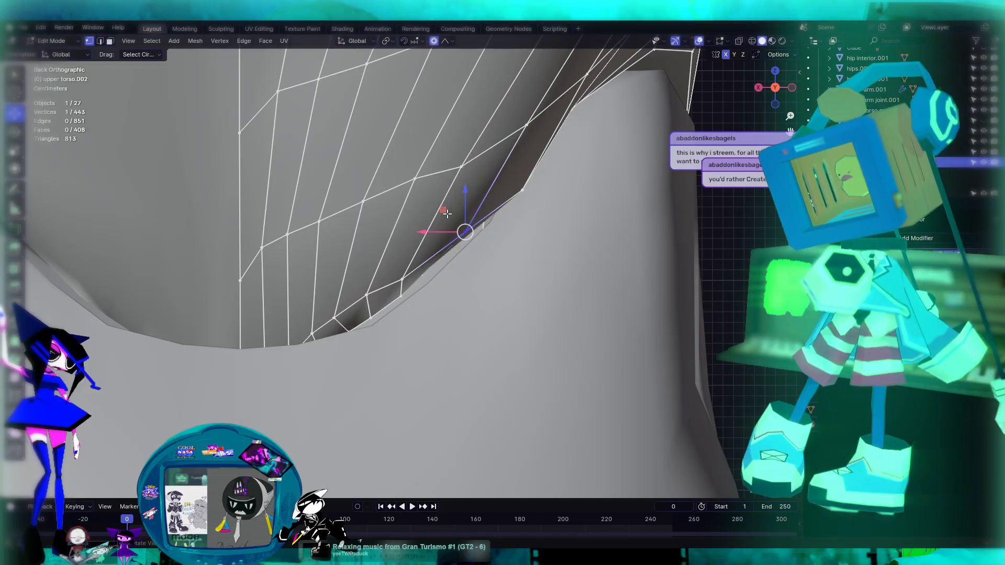
key("g")
key("x")
left_click(394, 260)
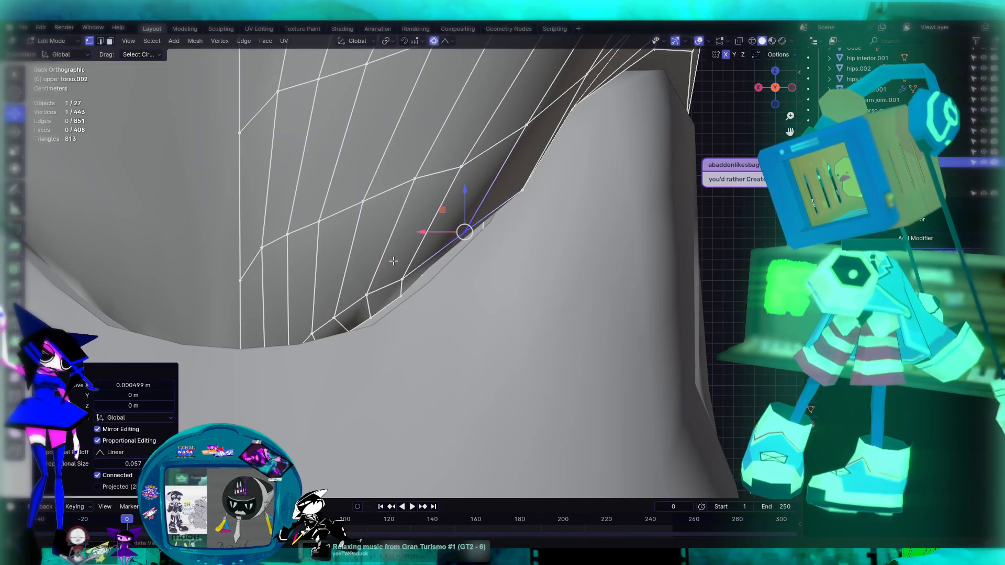
Move an upper torso edge vertex in the XZ plane by 0.011371 m in X and 0.010174 m in Z
left_click(369, 294)
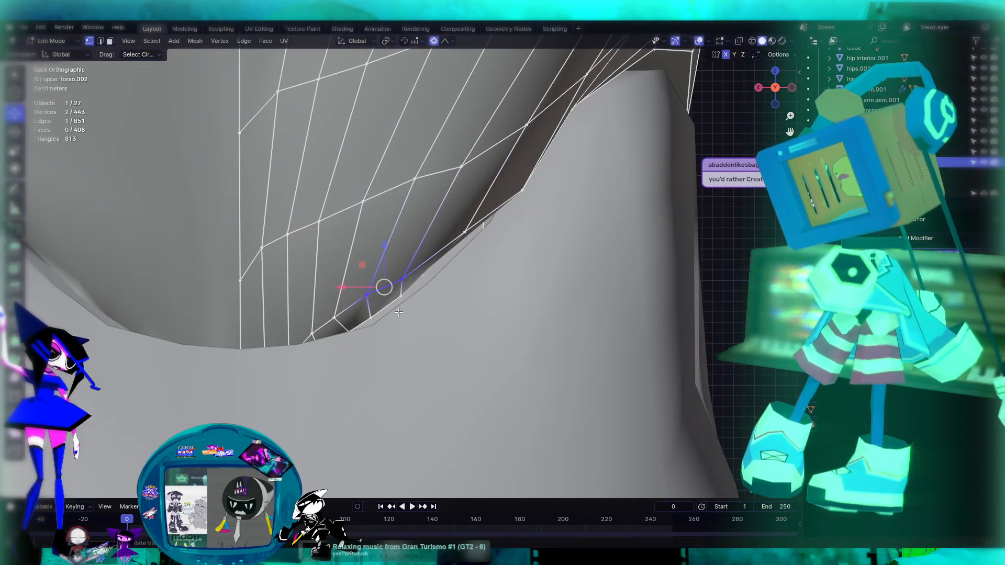
left_click(603, 288)
scroll(601, 286, "down", 2)
scroll(601, 287, "up", 4)
scroll(614, 155, "down", 1)
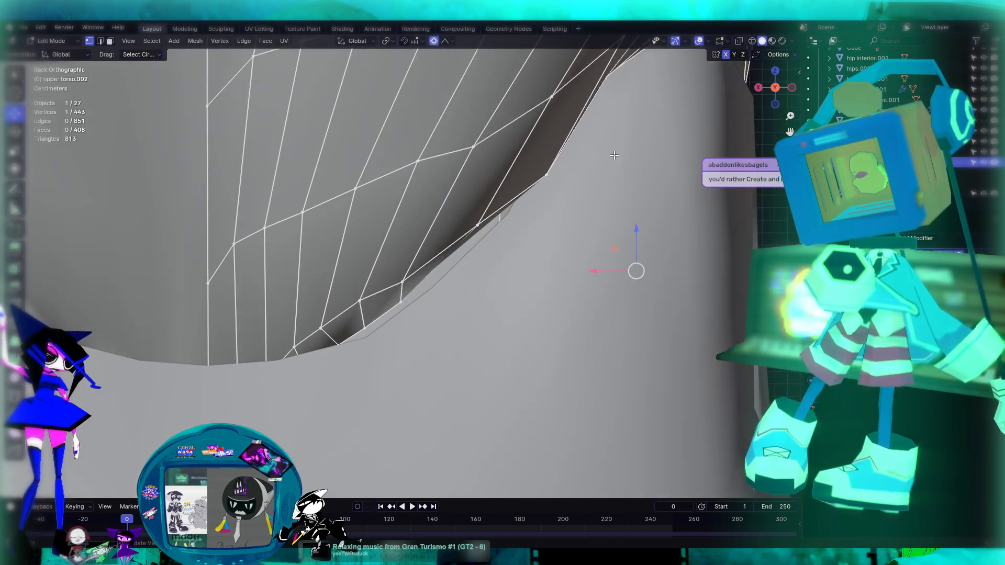
scroll(559, 173, "down", 2)
key("g")
key("shift+y")
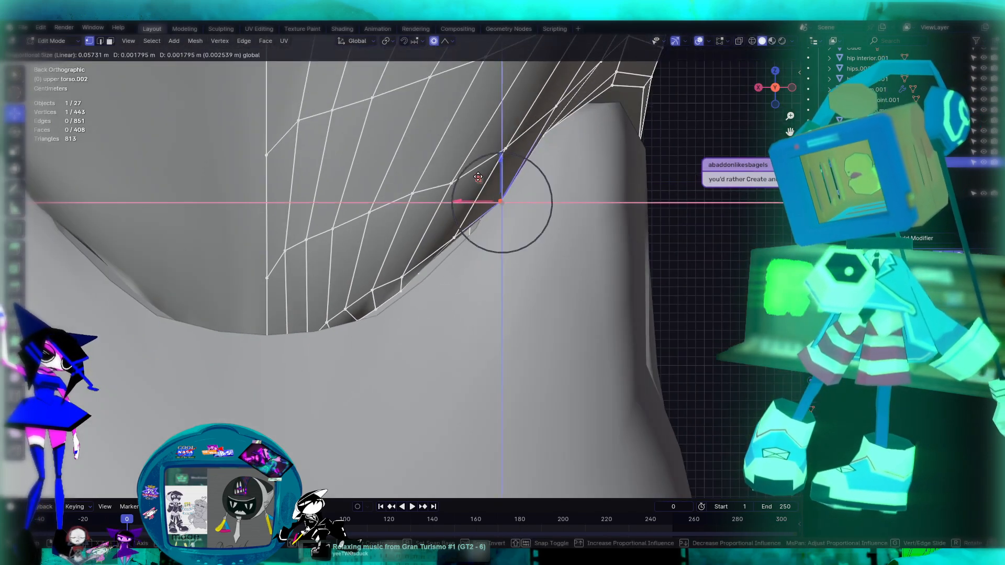
left_click(470, 172)
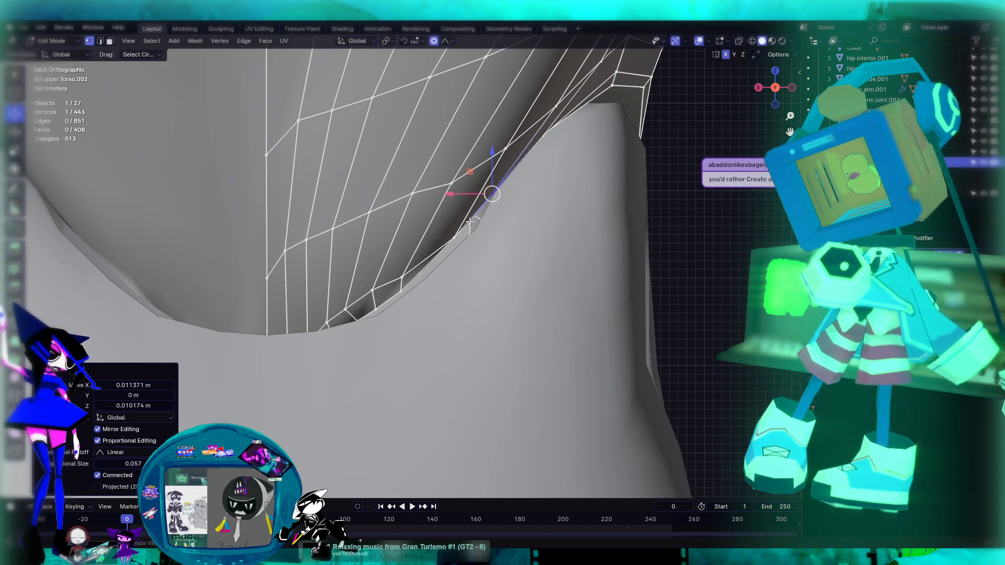
Select the two lowest rim vertices beside the gap on the upper torso and move them about -0.008 m along X
left_click(400, 278)
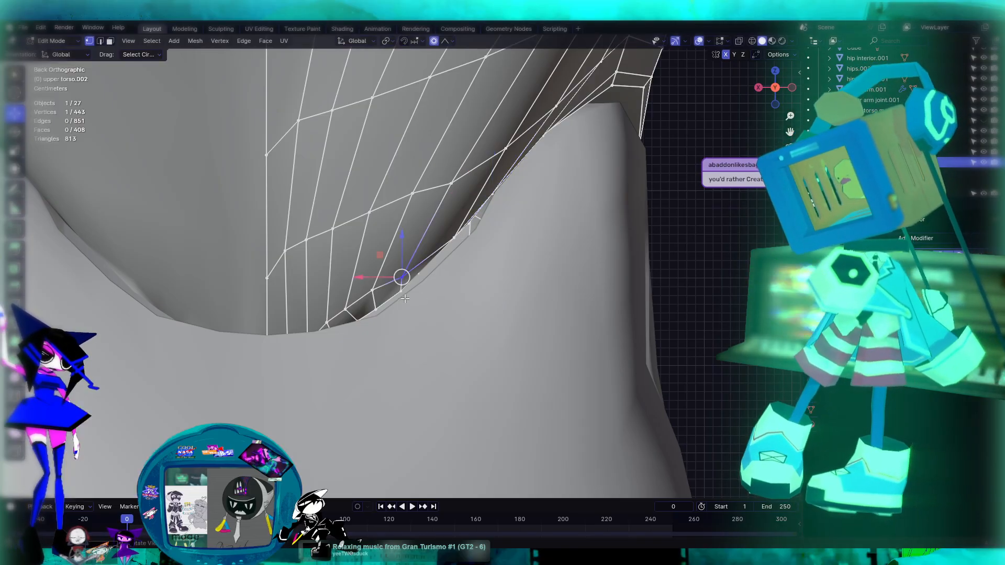
scroll(380, 313, "up", 3)
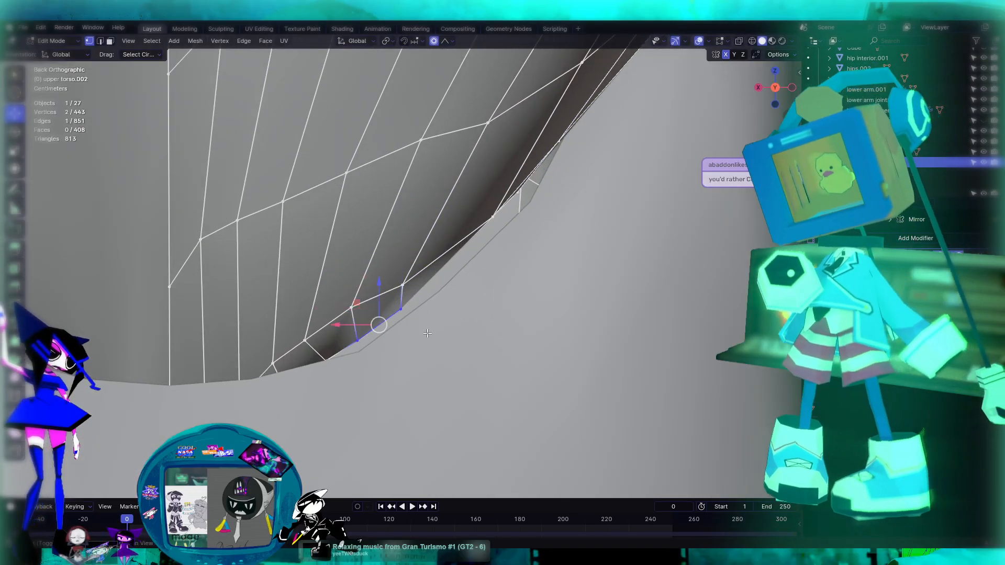
key("g")
key("x")
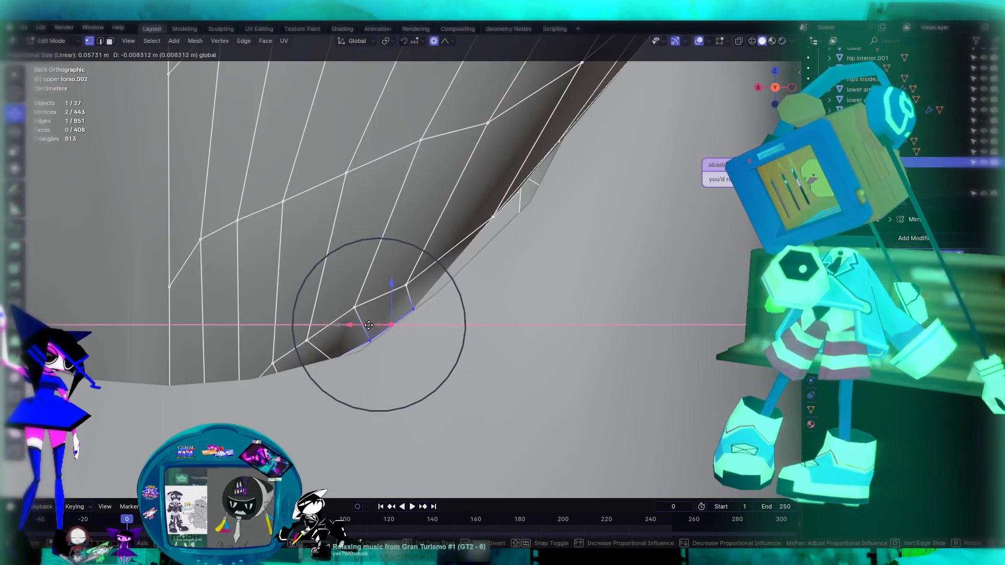
left_click(374, 322)
Move the upper torso edge vertex above the gap -0.00658 m along X and inspect the rim from inside
left_click(490, 213)
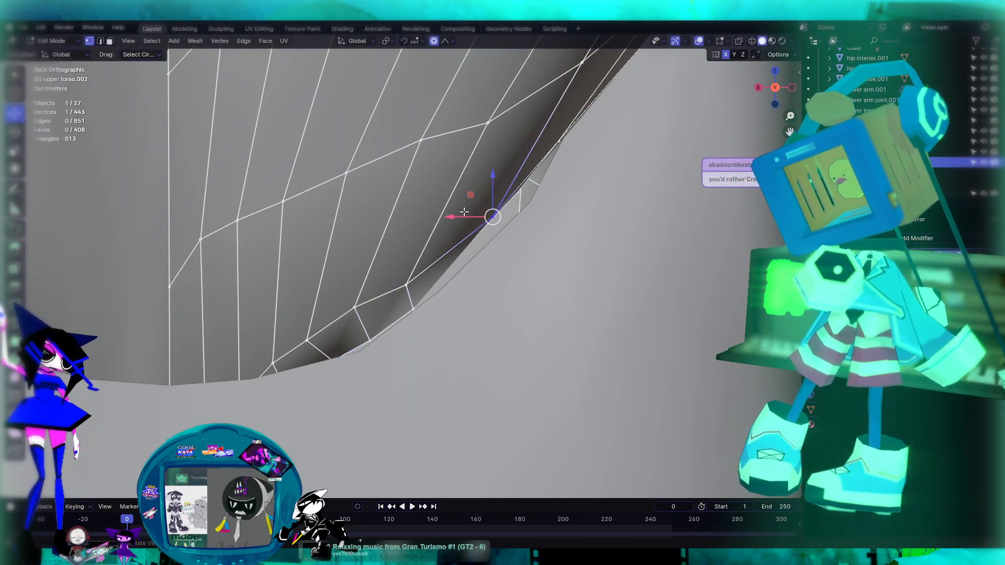
key("g")
key("x")
left_click(474, 213)
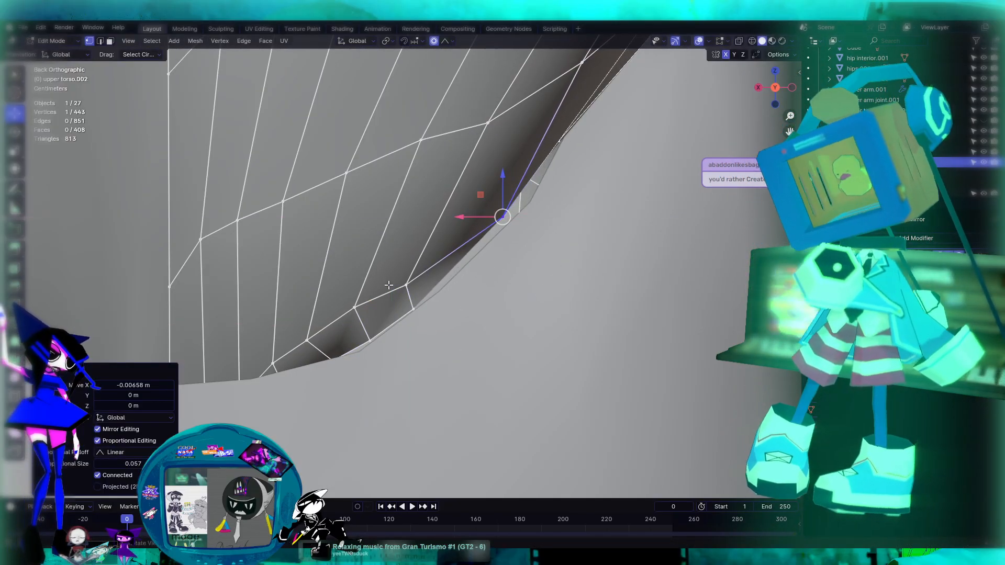
scroll(446, 235, "down", 5)
middle_click_drag(444, 236, 611, 308)
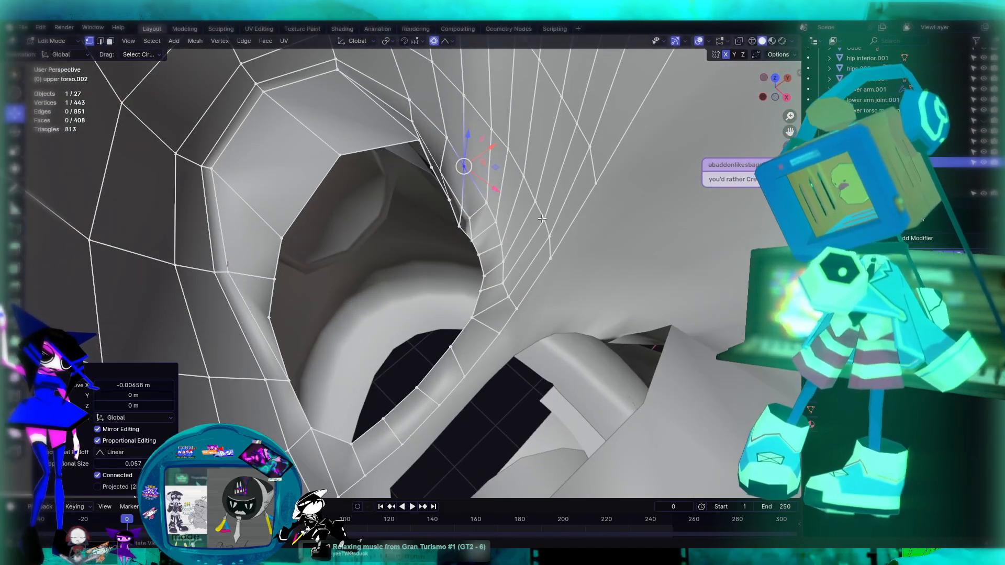
scroll(491, 168, "up", 3)
middle_click_drag(491, 167, 466, 240)
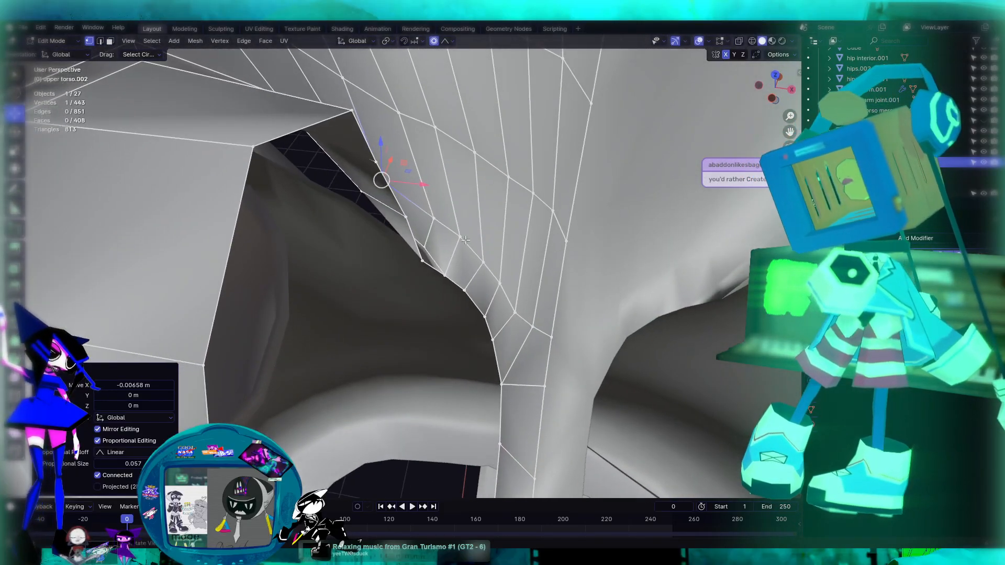
Move the inner rim vertex beside the gap on the upper torso 0.022129 m along Z and check the fit in Object Mode
left_click(423, 264)
left_click_drag(428, 236, 425, 217)
middle_click_drag(347, 230, 464, 220)
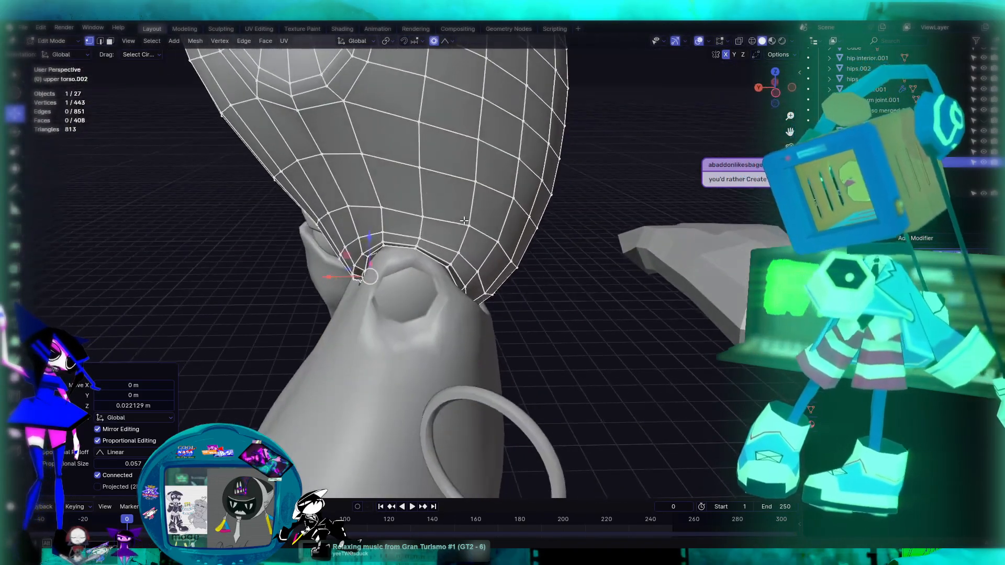
key("Tab")
middle_click_drag(548, 286, 397, 230)
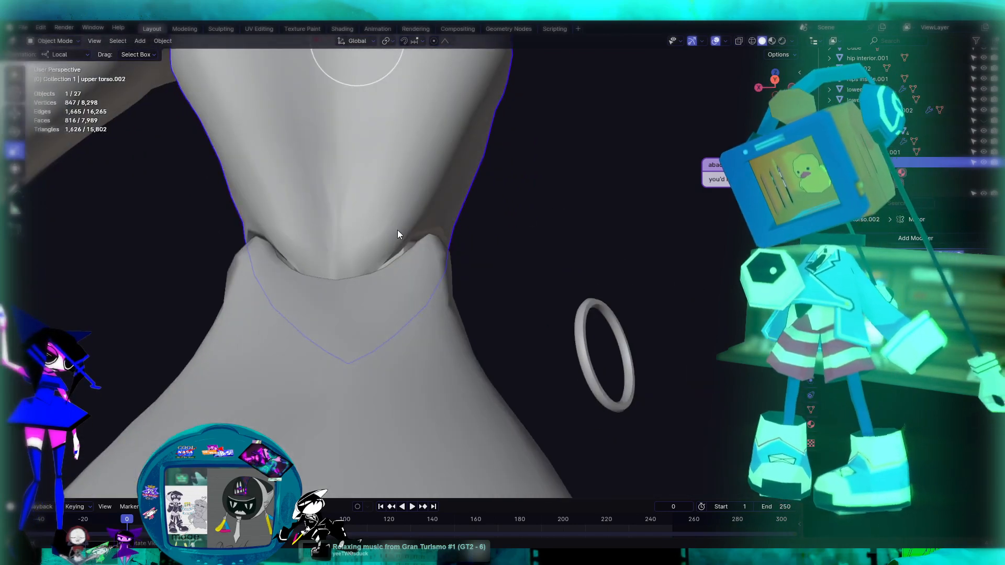
Return to Edit Mode and move the selected rim vertex above the gap -0.018837 m along Y
key("Tab")
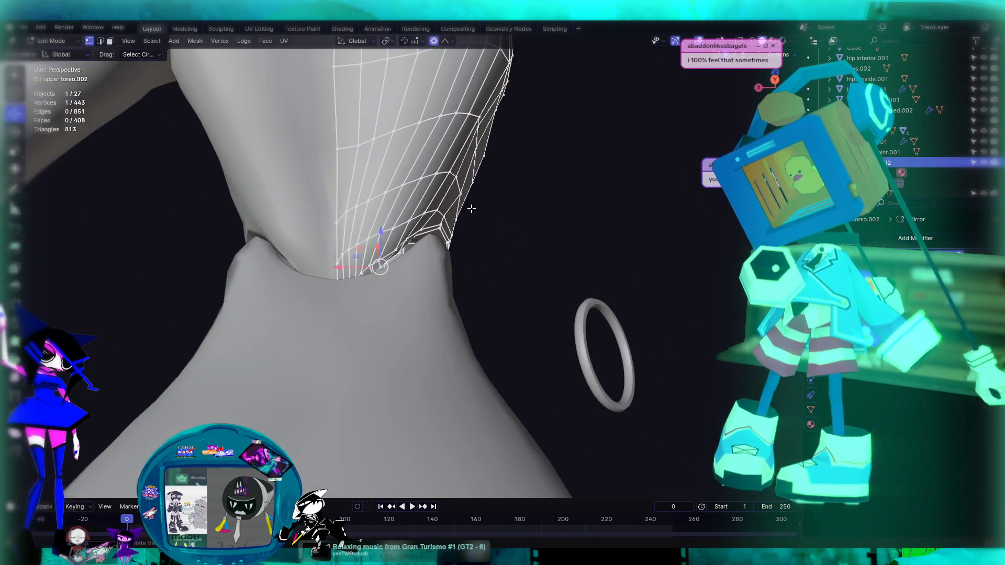
scroll(529, 223, "up", 5)
middle_click_drag(529, 223, 258, 236)
scroll(325, 247, "up", 3)
key("g")
key("x")
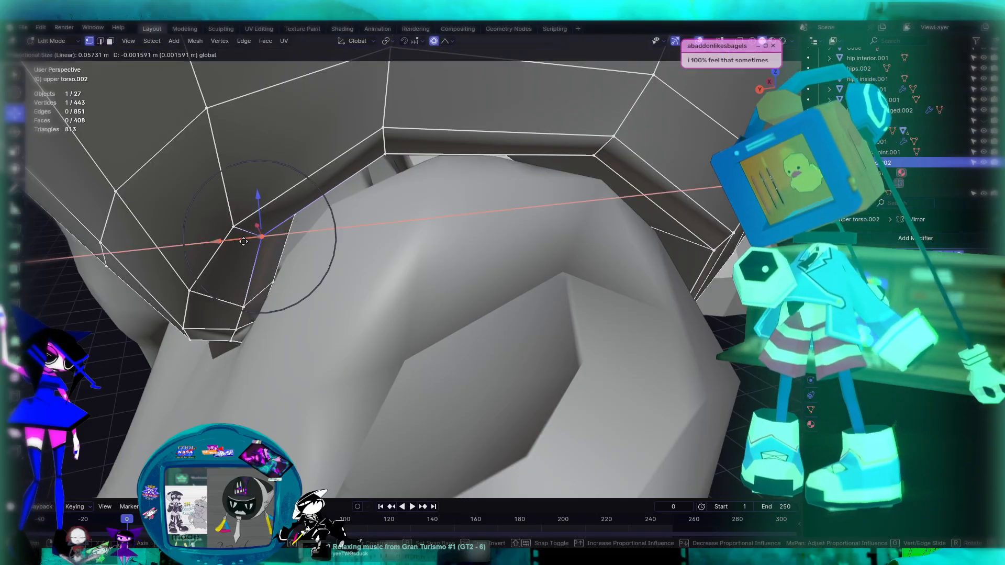
left_click(262, 244)
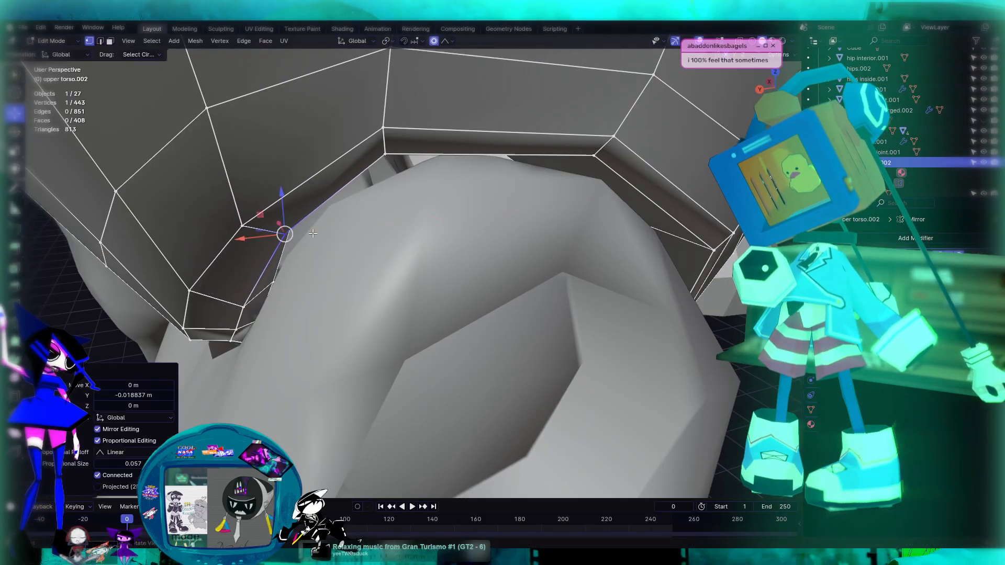
Select the inner vertex at the upper corner of the arched rim and move it -0.006599 m along Z
left_click(383, 129)
left_click(384, 153)
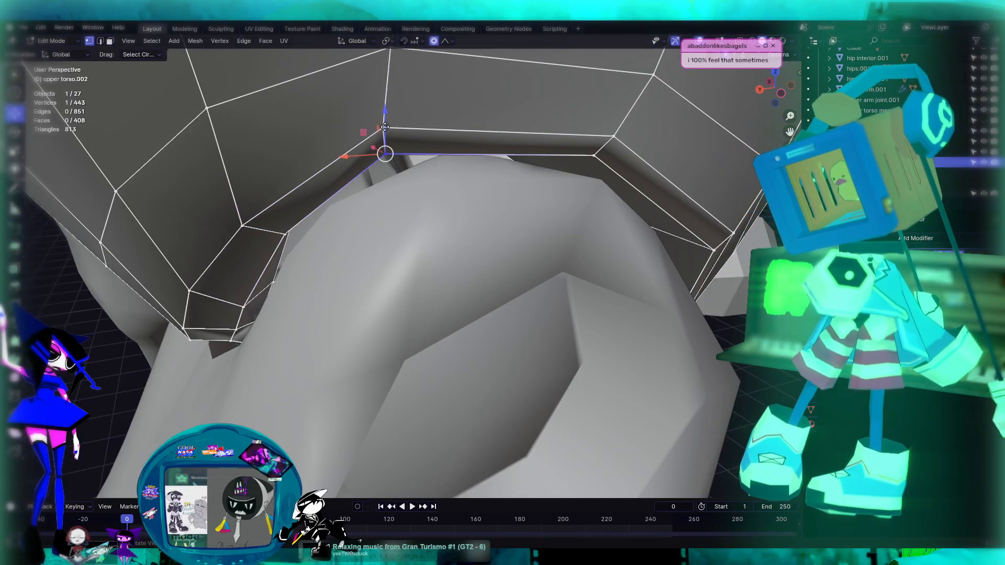
key("g")
key("z")
left_click(384, 131)
middle_click_drag(385, 131, 503, 221)
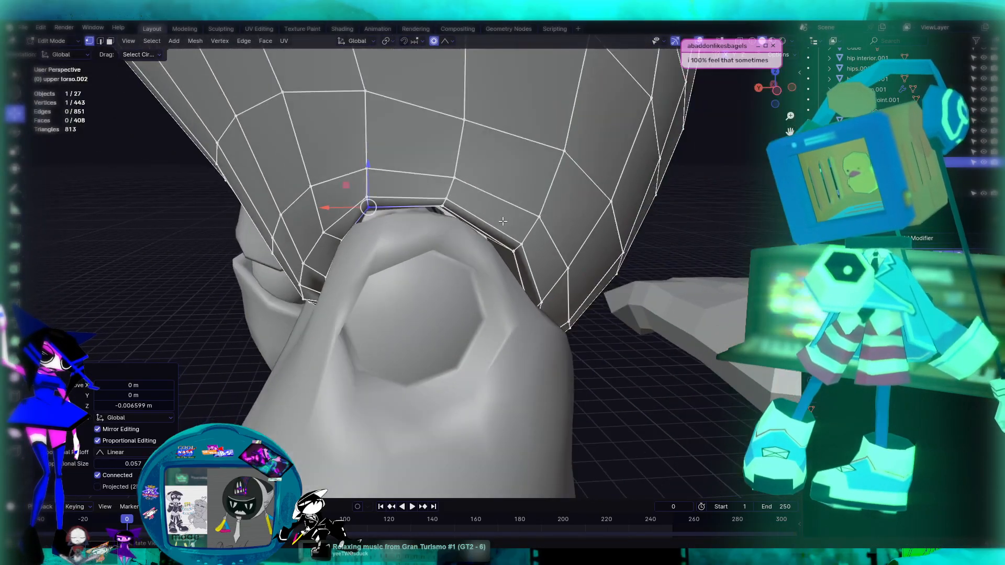
Examine in Object Mode how the upper torso's arched rim fits around the lower torso, from outside and inside
scroll(502, 222, "down", 1)
middle_click_drag(656, 300, 479, 315)
key("Tab")
left_click(653, 309)
scroll(642, 310, "down", 6)
scroll(382, 241, "up", 10)
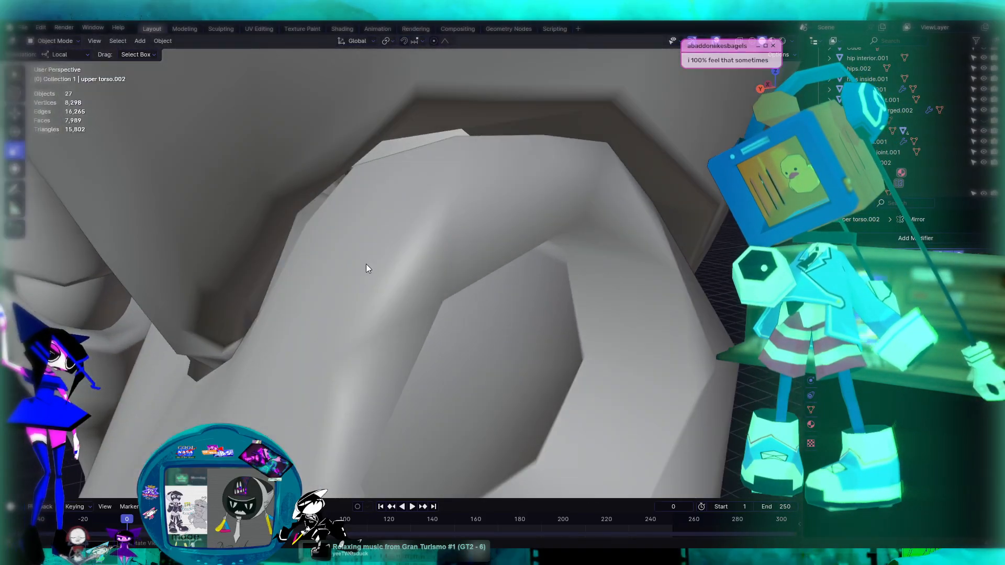
middle_click_drag(366, 267, 563, 312)
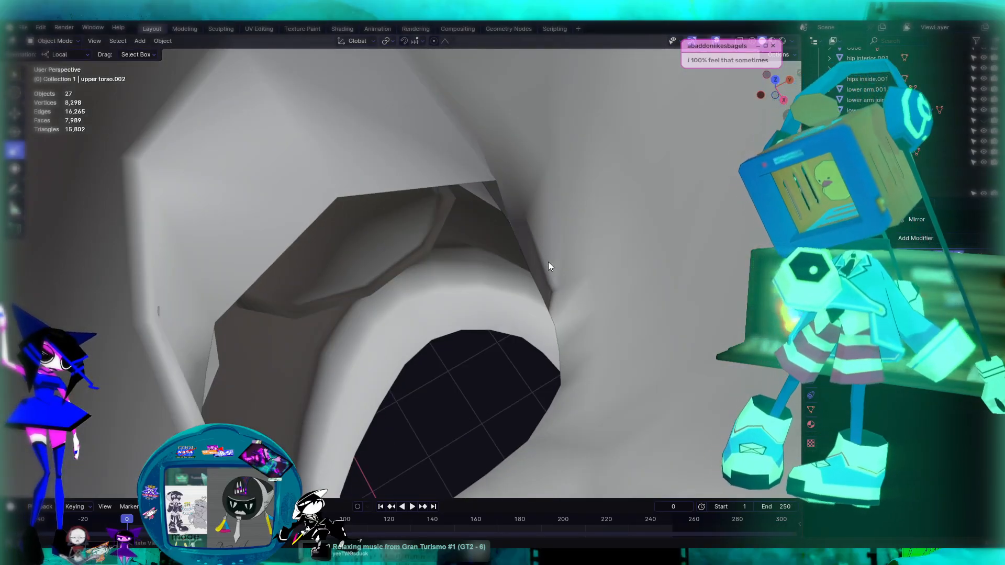
Select three neighbouring inner rim vertices around the upper torso's side opening in Edit Mode and move them about -0.068 m along X
key("Tab")
scroll(548, 261, "down", 5)
middle_click_drag(466, 248, 395, 216)
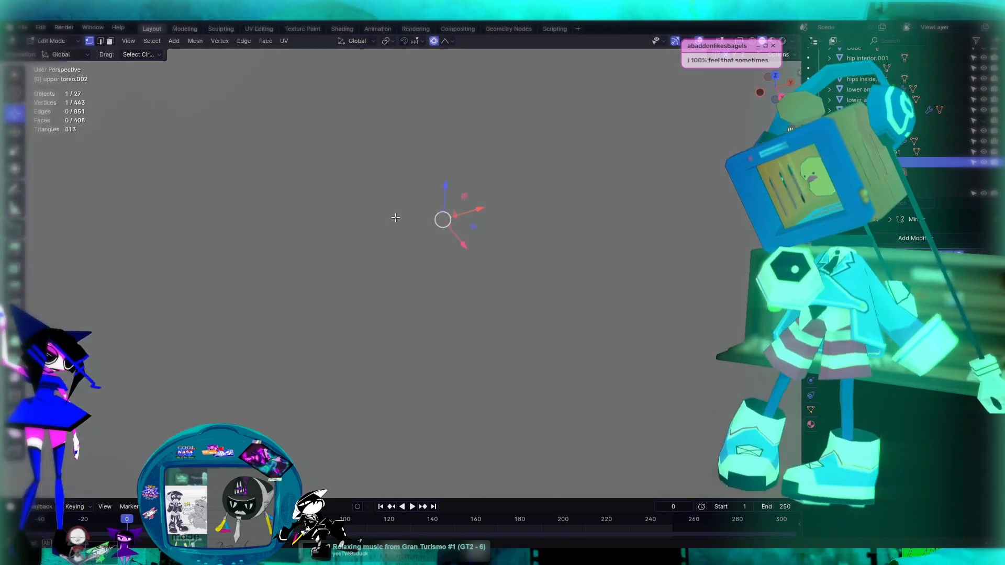
scroll(419, 221, "up", 2)
left_click_drag(465, 167, 455, 217)
right_click(454, 217)
middle_click_drag(454, 216, 486, 237)
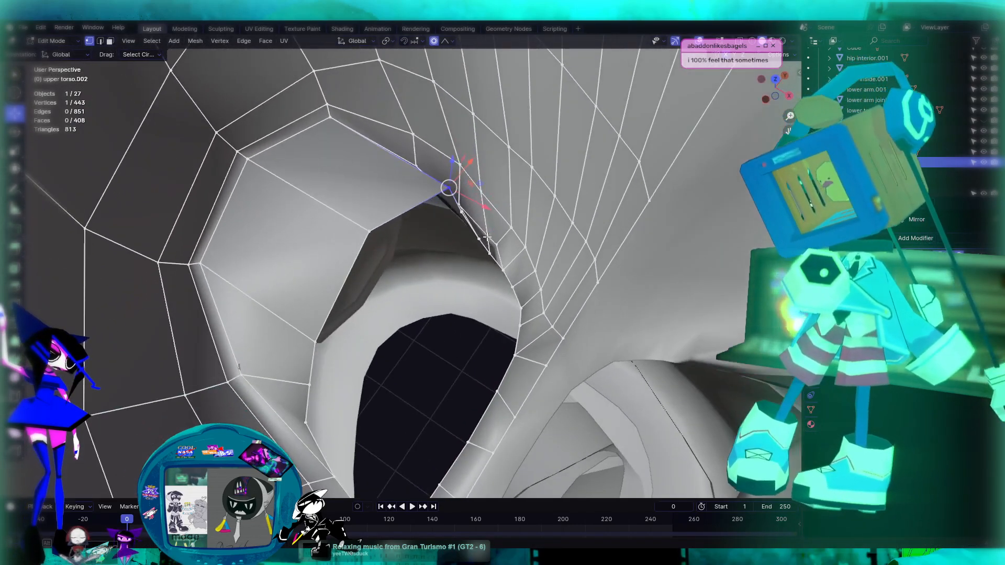
left_click(367, 231, "shift")
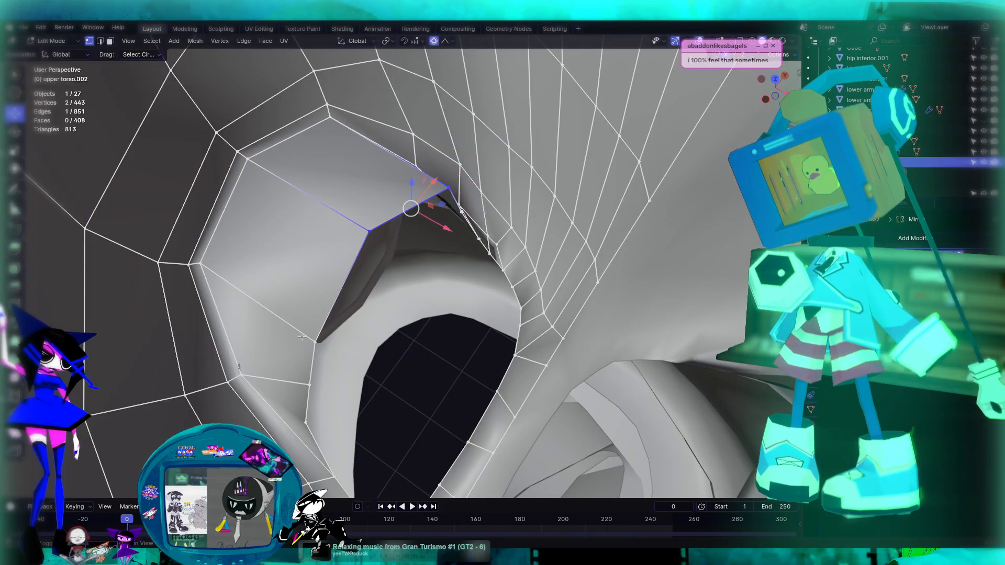
left_click(314, 341, "shift")
key("g")
key("x")
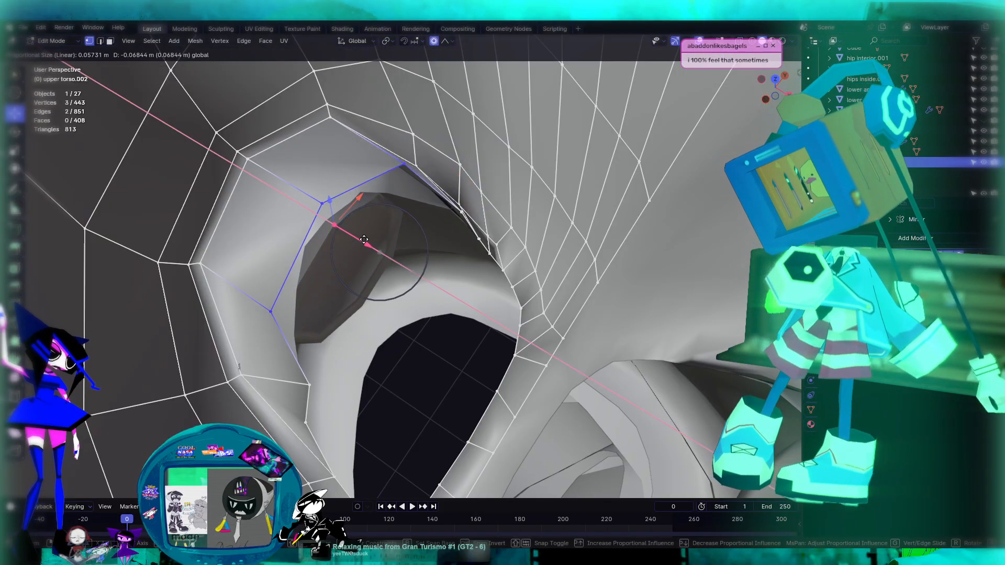
left_click(365, 240)
Move the next lower inner rim vertex by -0.031921 m in X, -0.011941 m in Y and 0.004857 m in Z
left_click(308, 384)
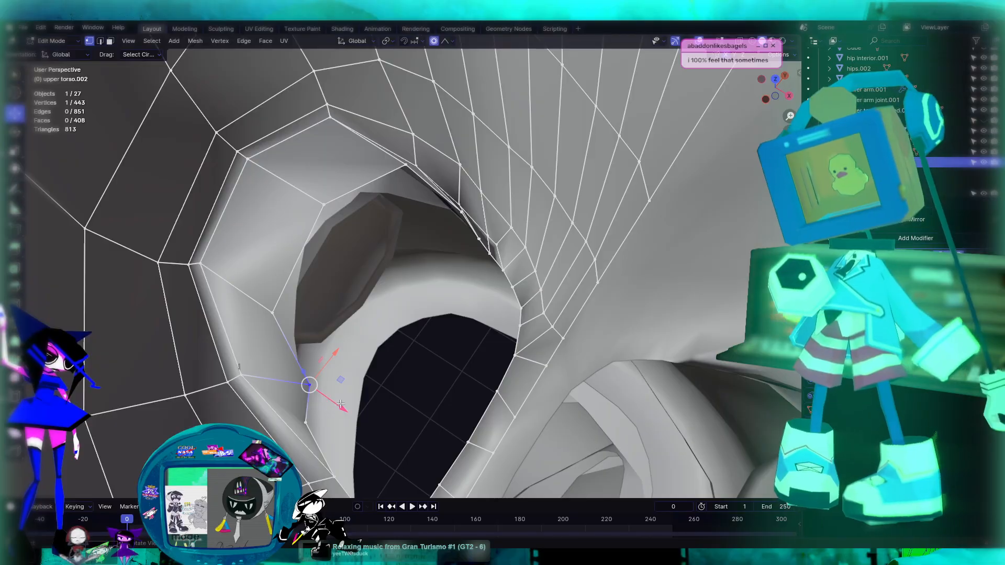
key("g")
key("x")
left_click(313, 396)
key("ctrl+z")
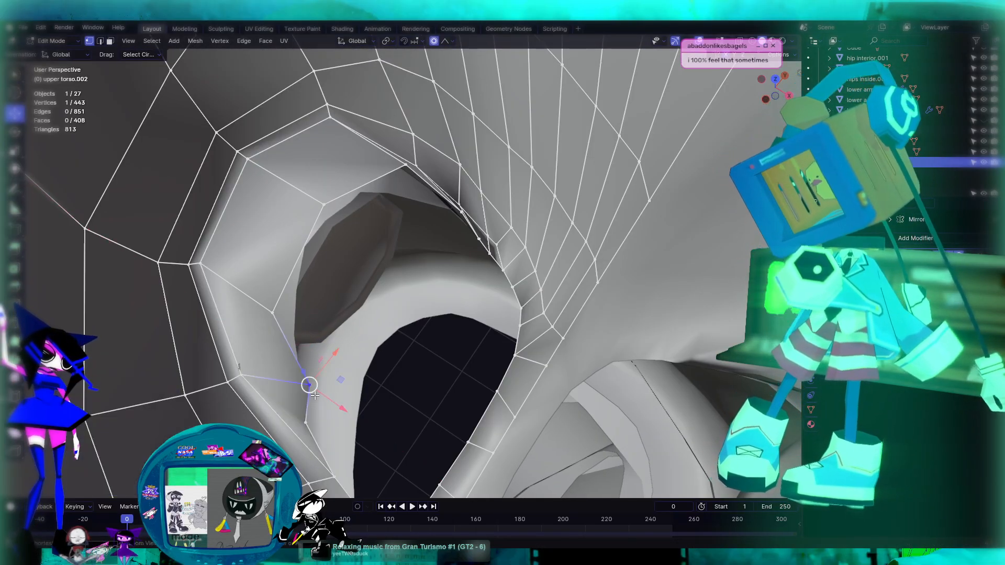
key("g")
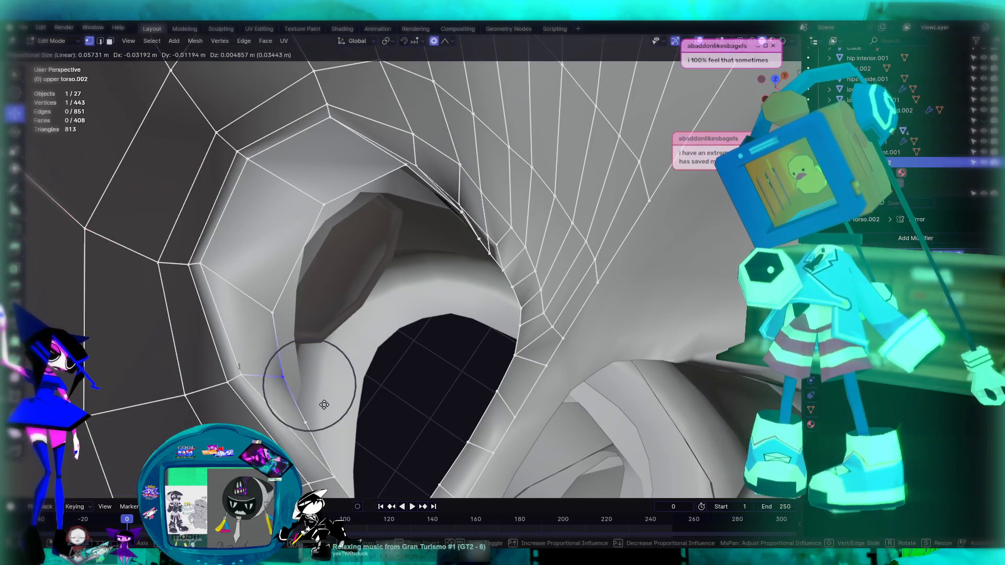
left_click(321, 404)
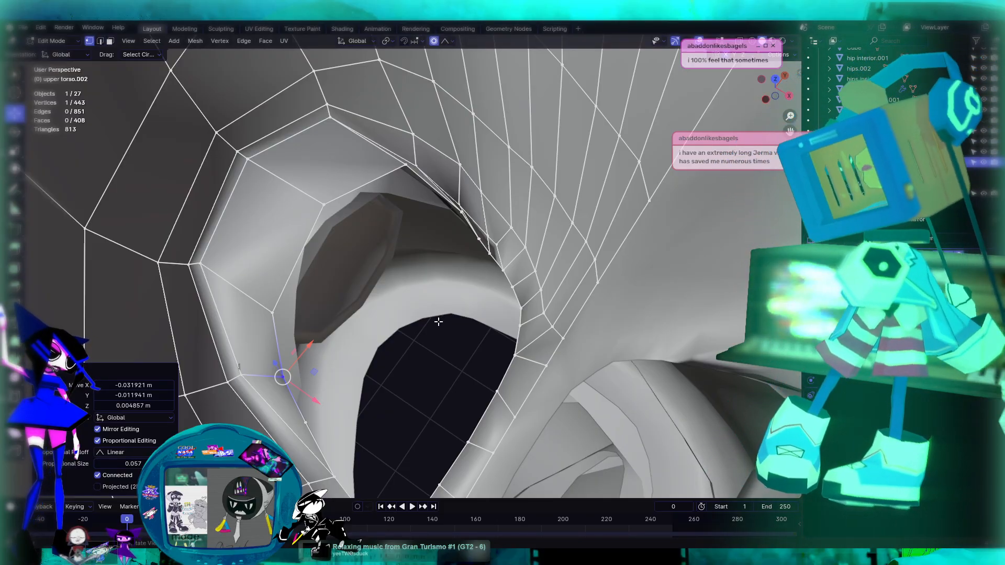
Select the eight connected inner edges around the side opening in edge mode and extrude them inward about 0.057 m
left_click(100, 41)
middle_click_drag(422, 332, 373, 333)
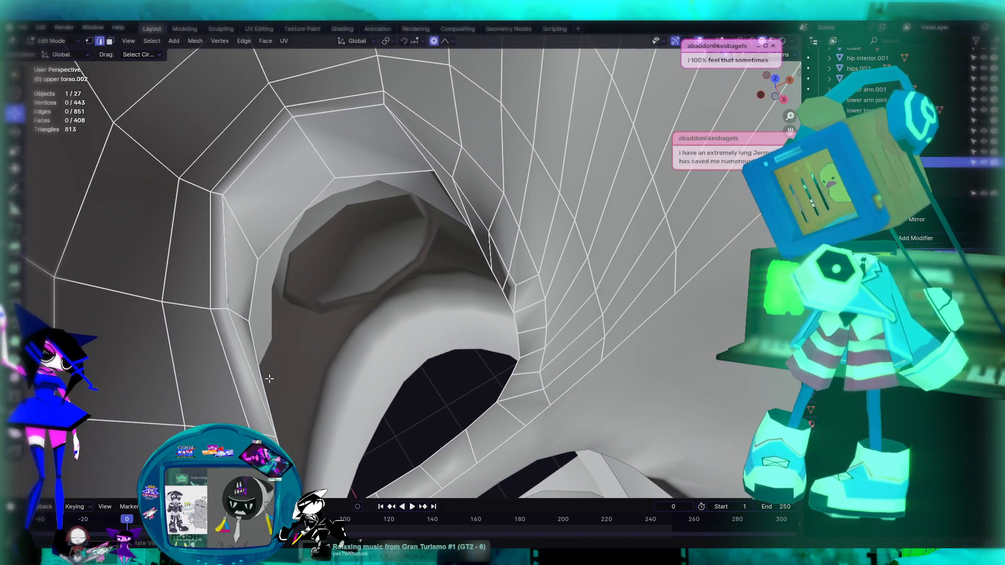
left_click(247, 276, "shift")
left_click(343, 191, "shift")
left_click(391, 172, "shift")
middle_click_drag(390, 172, 466, 293)
left_click(470, 267, "shift")
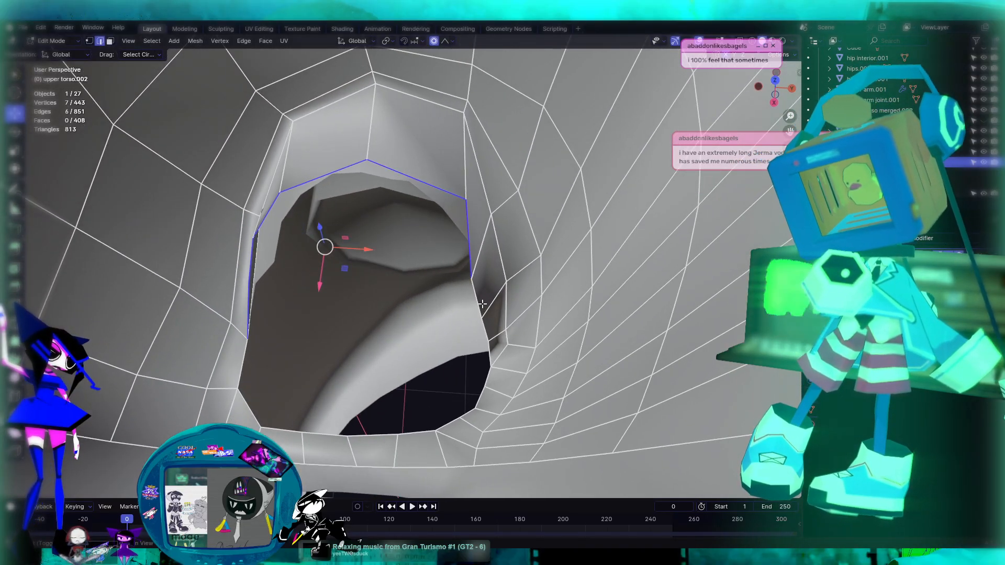
middle_click_drag(486, 332, 546, 312)
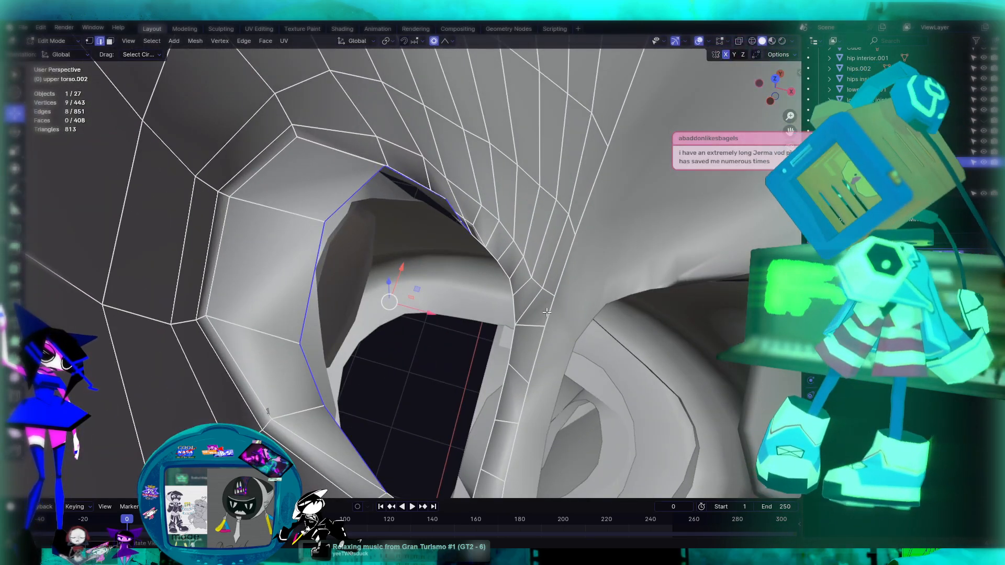
key("e")
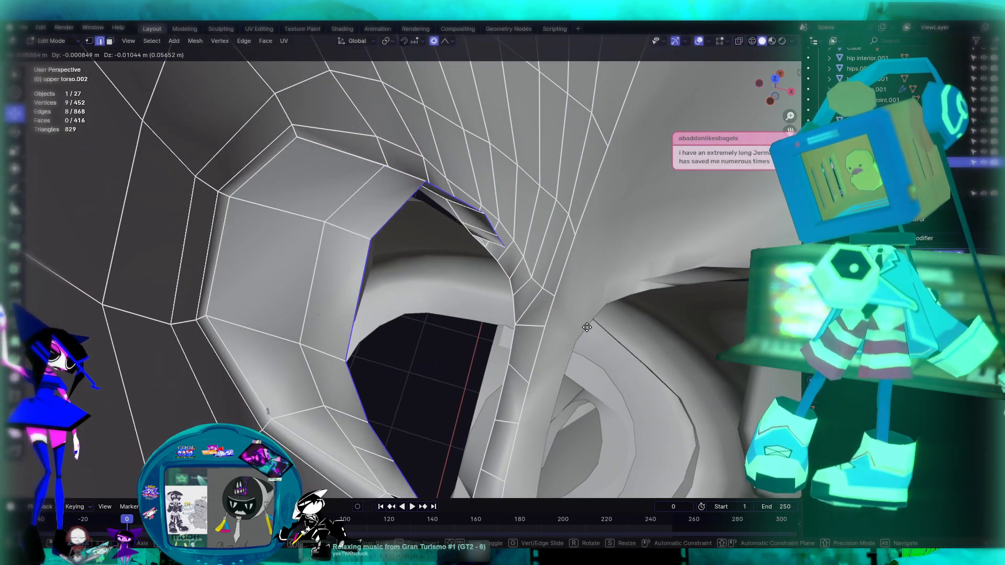
left_click(587, 327)
Adjust the extruded edge strip around the side opening, moving it 0.018081 m along X
middle_click_drag(587, 327, 444, 281)
left_click_drag(410, 285, 415, 309)
middle_click_drag(396, 275, 410, 317)
mouse_move(422, 315)
left_mouse_down()
mouse_move(426, 326)
mouse_move(423, 317)
left_mouse_up()
middle_click_drag(423, 317, 472, 290)
middle_click_drag(353, 251, 384, 294)
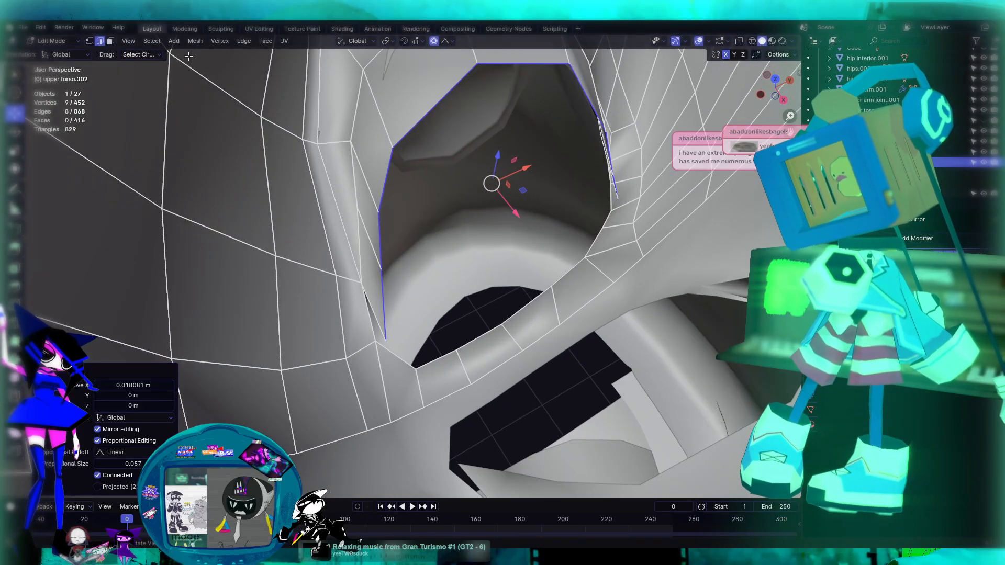
Select the two end vertices of the extruded strip in vertex mode, raise them along Z and move them -0.044141 m along X
left_click(93, 41)
left_click(386, 335)
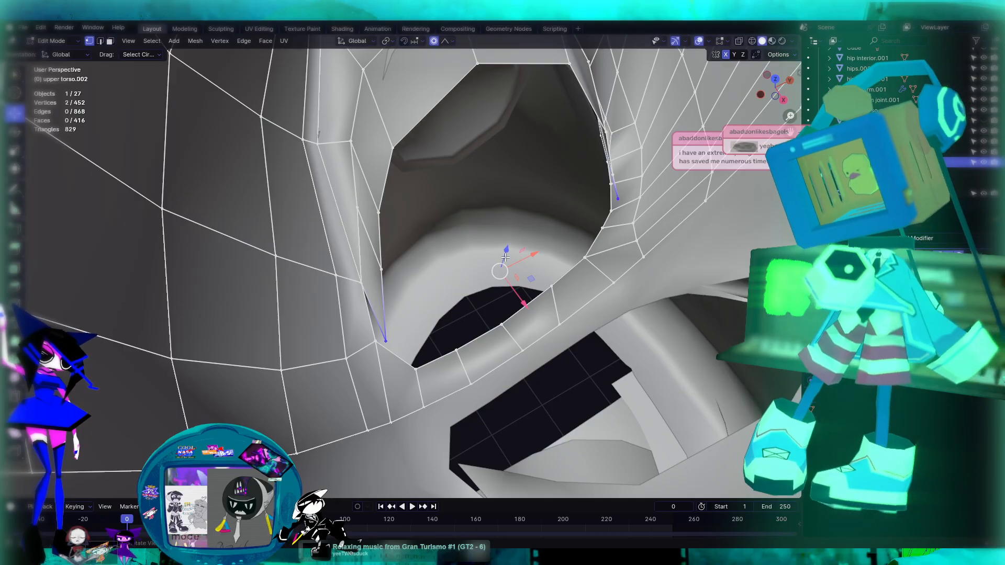
key("g")
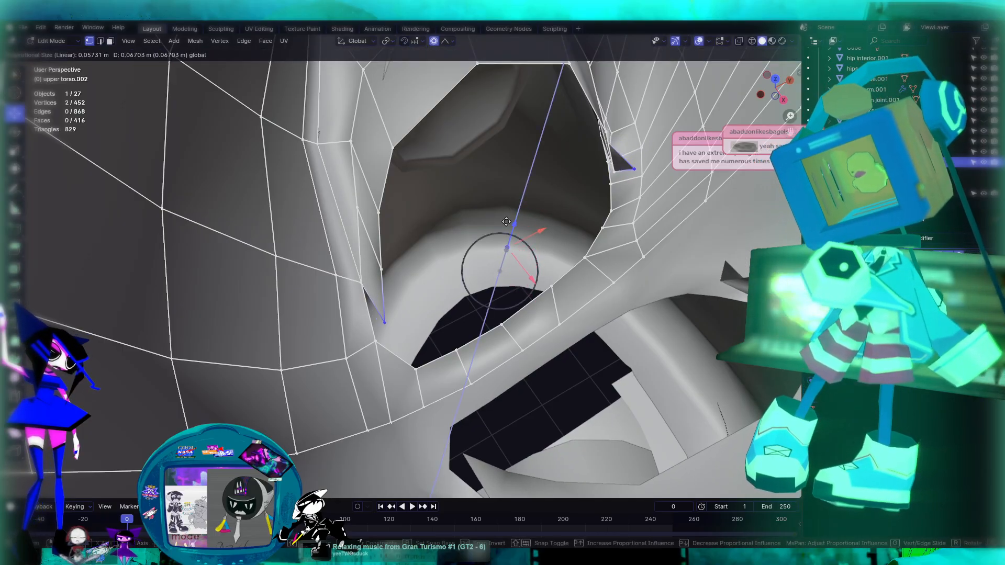
left_click_drag(508, 220, 511, 229)
middle_click_drag(538, 220, 416, 221)
middle_click_drag(416, 300, 421, 297)
left_click_drag(347, 383, 383, 378)
middle_click_drag(419, 368, 487, 388)
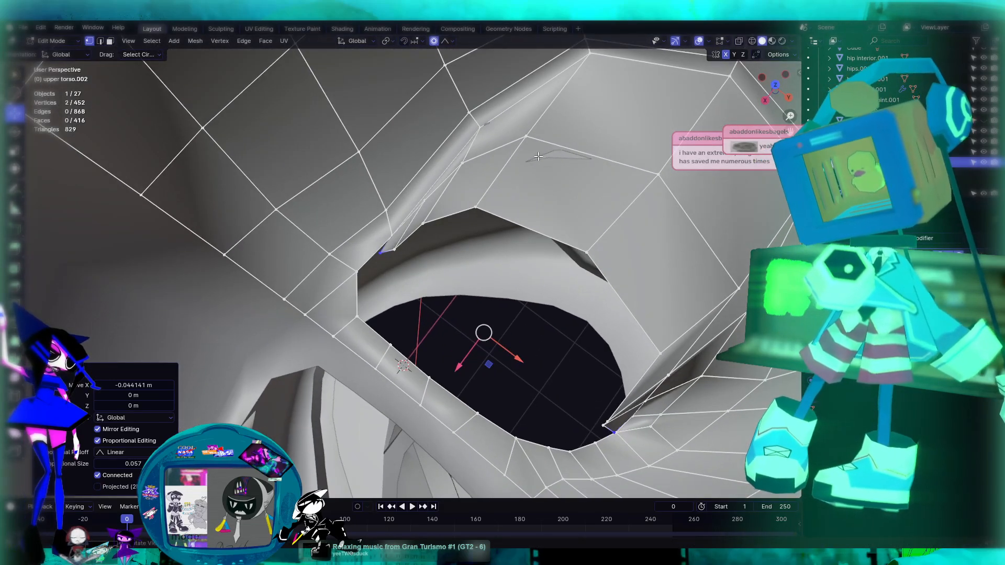
Try to move the strip vertex above the narrow gap by 0.006861 m in X, -0.027537 m in Y and -0.001155 m in Z
left_click(530, 138)
middle_click_drag(554, 164, 488, 143)
left_click_drag(513, 190, 493, 189)
middle_click_drag(493, 188, 495, 252)
left_click(493, 197)
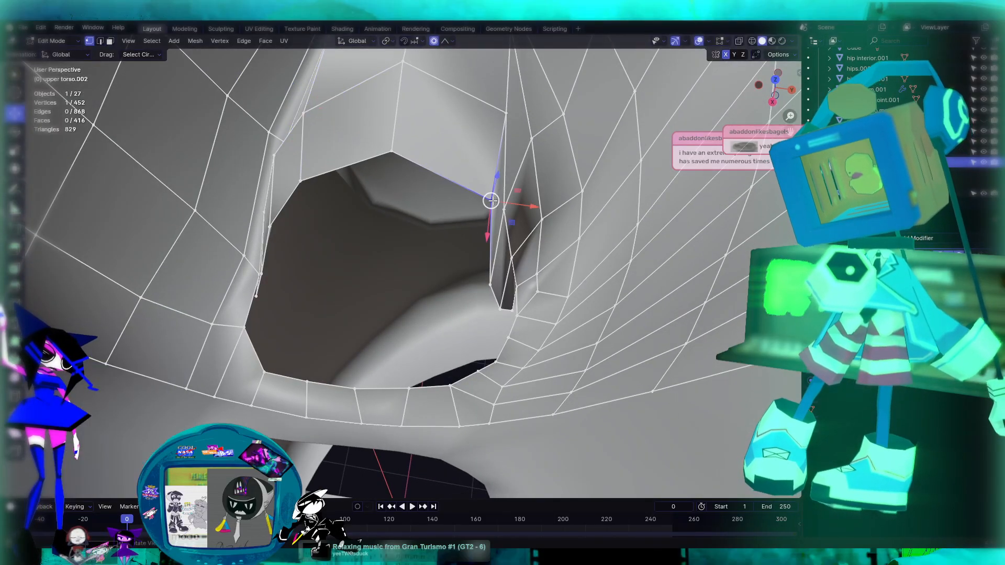
key("g")
left_click(465, 203)
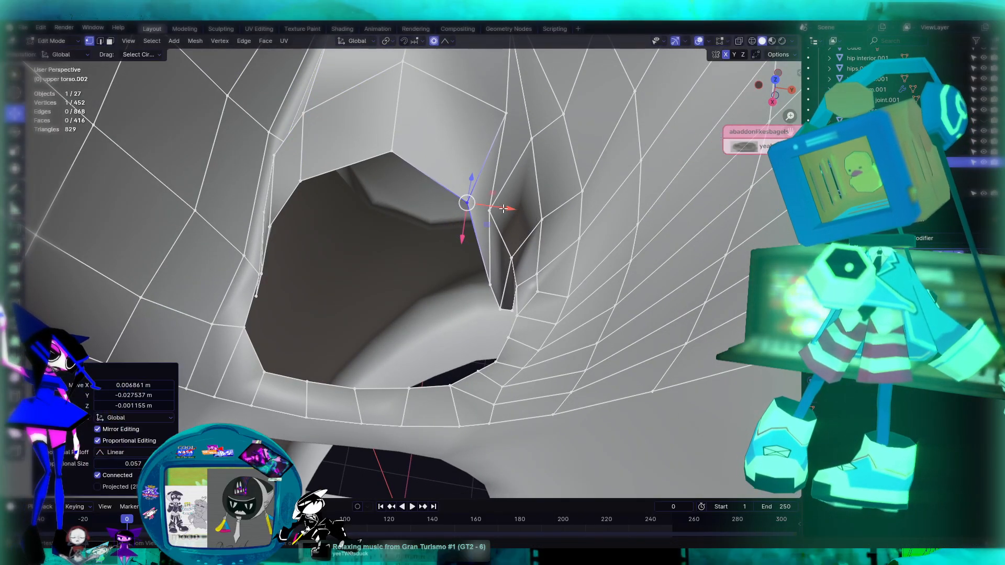
key("ctrl+z")
Slide the strip vertex above the narrow gap along its edge, and move the three vertices below it along negative Y
key("shift+v")
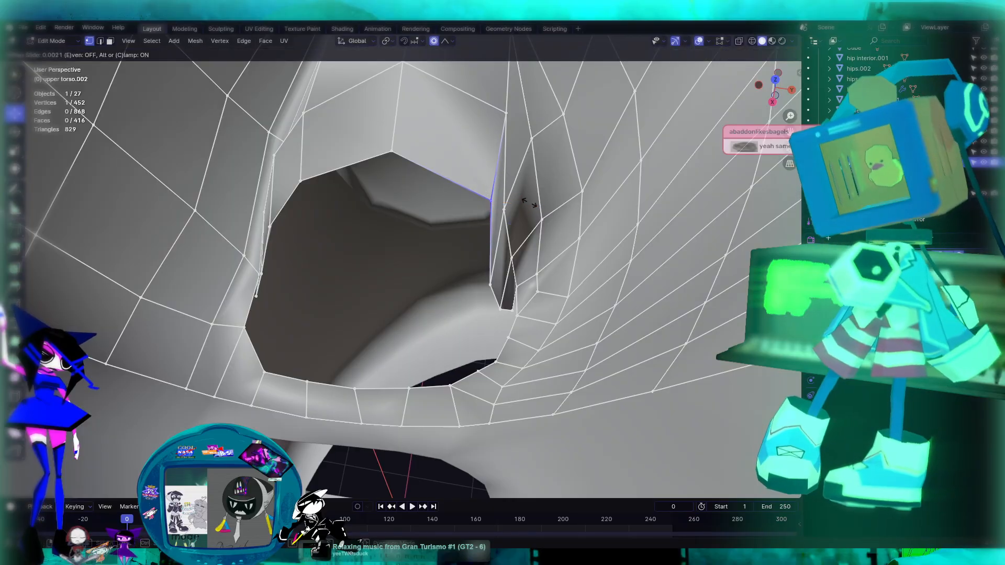
left_click(496, 180)
mouse_move(502, 260)
middle_mouse_down()
mouse_move(474, 265)
mouse_move(502, 240)
mouse_move(473, 284)
mouse_move(495, 258)
middle_mouse_up()
left_click(461, 285)
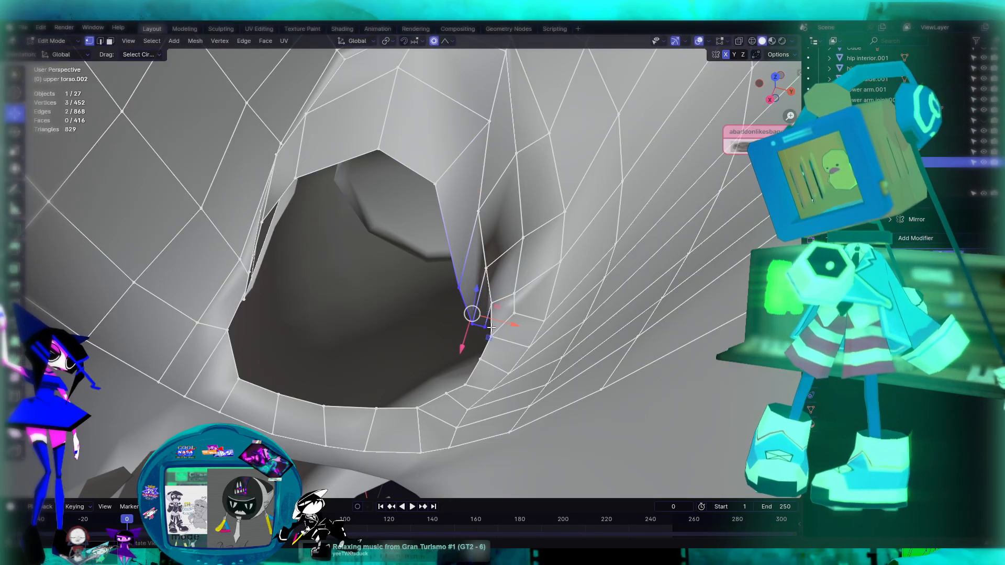
left_click_drag(508, 329, 466, 318)
left_click(466, 318)
Select the three lowest strip vertices on the opening's opposite side and move them 0.052634 m along Y and 0.04289 m along Z
middle_click_drag(467, 318, 259, 289)
left_click(246, 291)
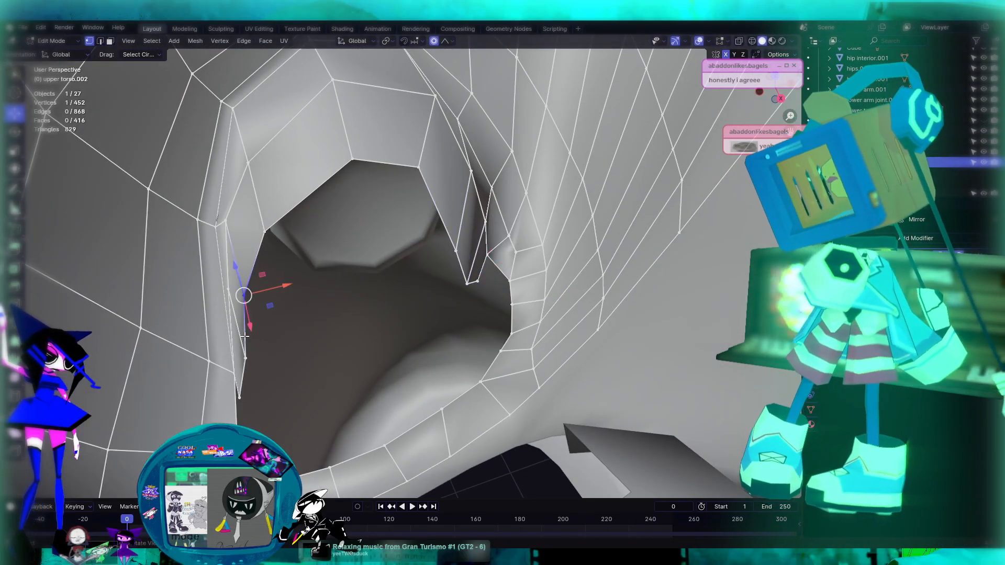
left_click(242, 359, "shift")
left_click(239, 388, "shift")
left_click_drag(285, 341, 323, 325)
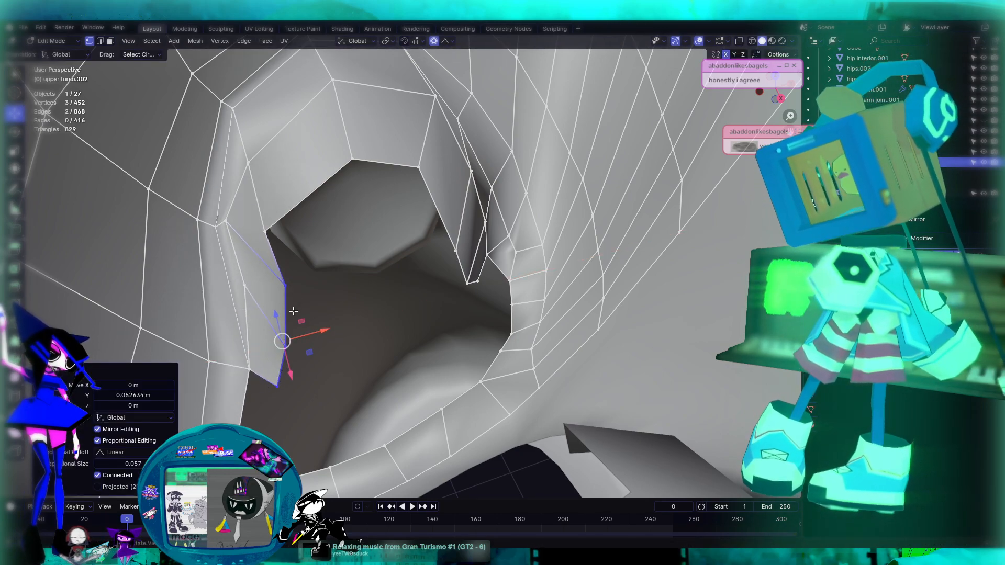
key("g")
key("z")
left_click(261, 291)
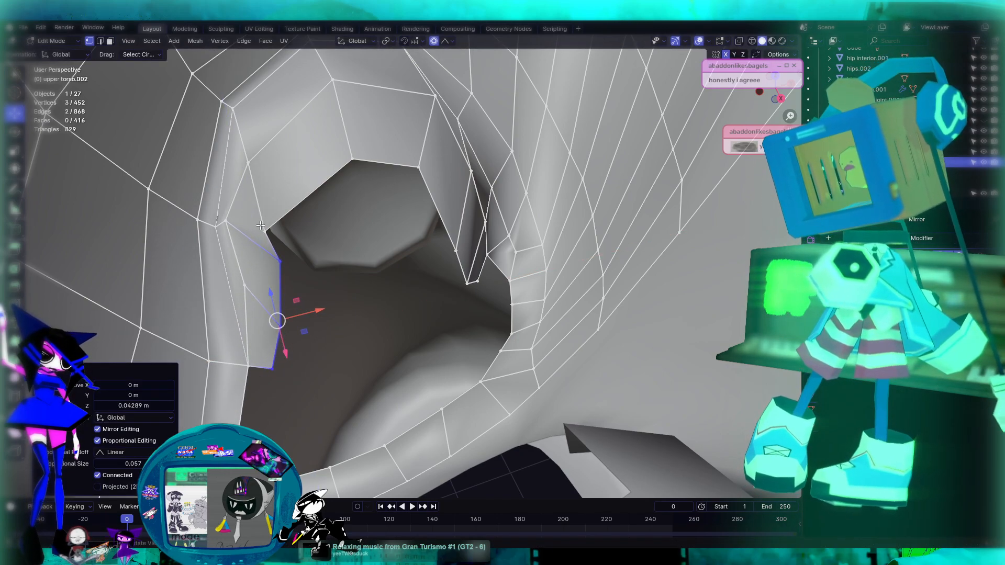
Move the strip vertex directly above those three vertices along X
left_click(263, 230)
key("g")
key("x")
left_click_drag(331, 231, 331, 230)
Move the end vertex beside the narrow gap by 0.023789 m in X, 0.00616 m in Y and -0.02148 m in Z
left_click(399, 345)
middle_click_drag(399, 346, 465, 329)
key("g")
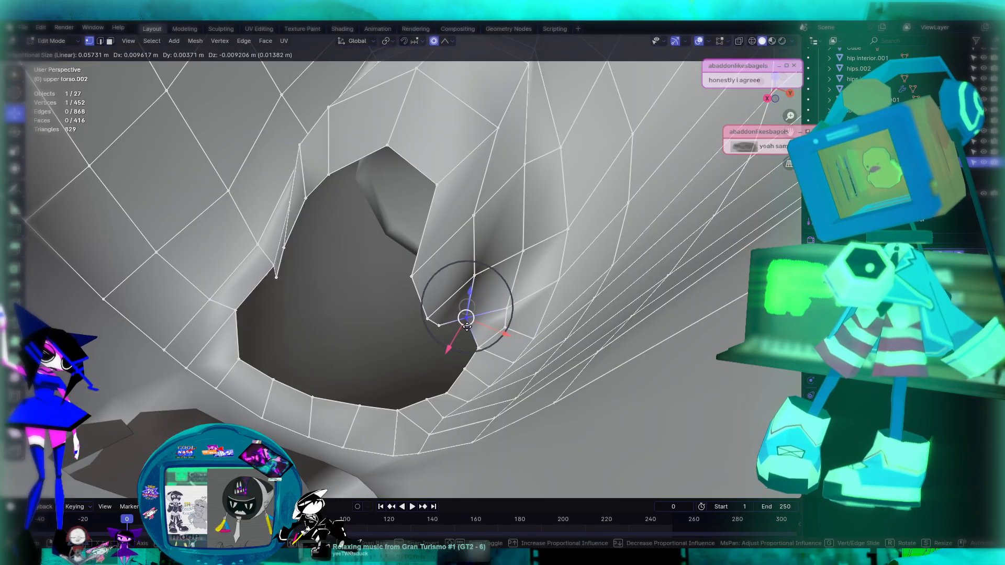
left_click(463, 335)
middle_click_drag(461, 333, 378, 313)
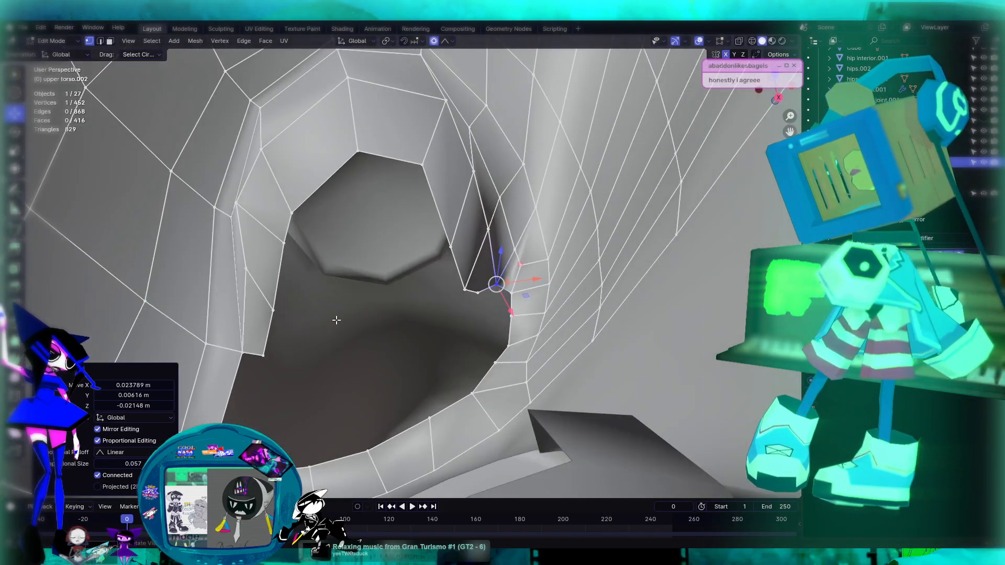
Move the strip's opposite end vertex by -0.017999 m in X, -0.005737 m in Y and 0.021397 m in Z
left_click(263, 356)
key("g")
left_click(257, 337)
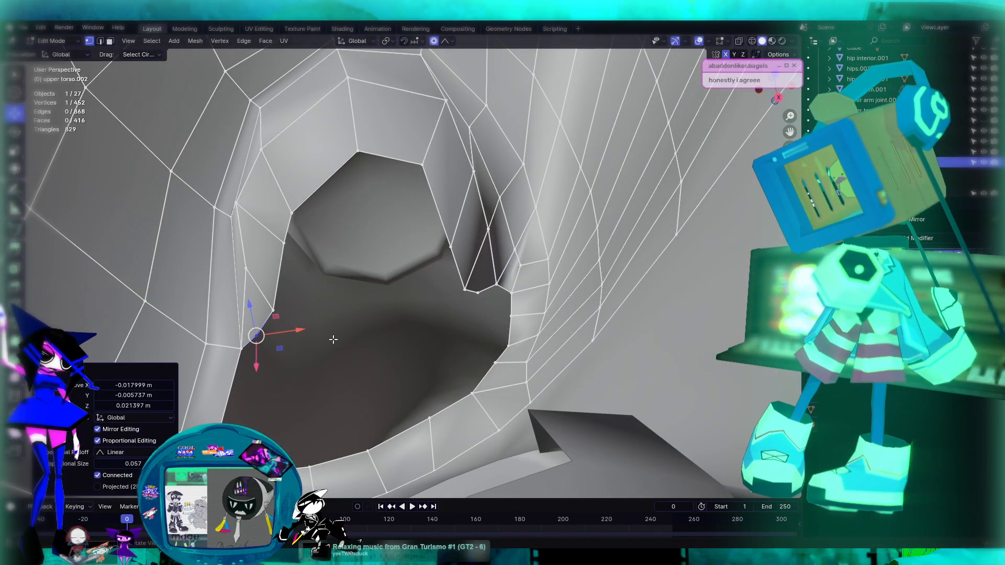
Raise the inner rim-strip vertex near the opening's lowest point by 0.00633 m along Z
left_click(423, 350)
scroll(425, 350, "down", 4)
middle_click_drag(425, 349, 484, 321)
middle_click_drag(500, 343, 397, 298)
key("Tab")
left_click(322, 208)
key("Tab")
middle_click_drag(317, 250, 424, 331)
scroll(249, 236, "up", 5)
left_click(366, 287)
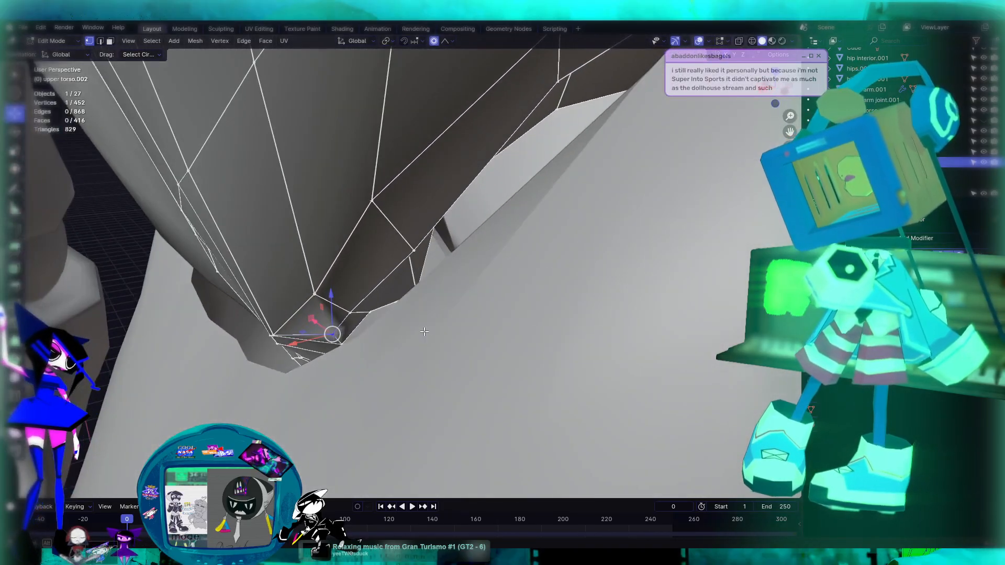
left_click_drag(330, 293, 333, 281)
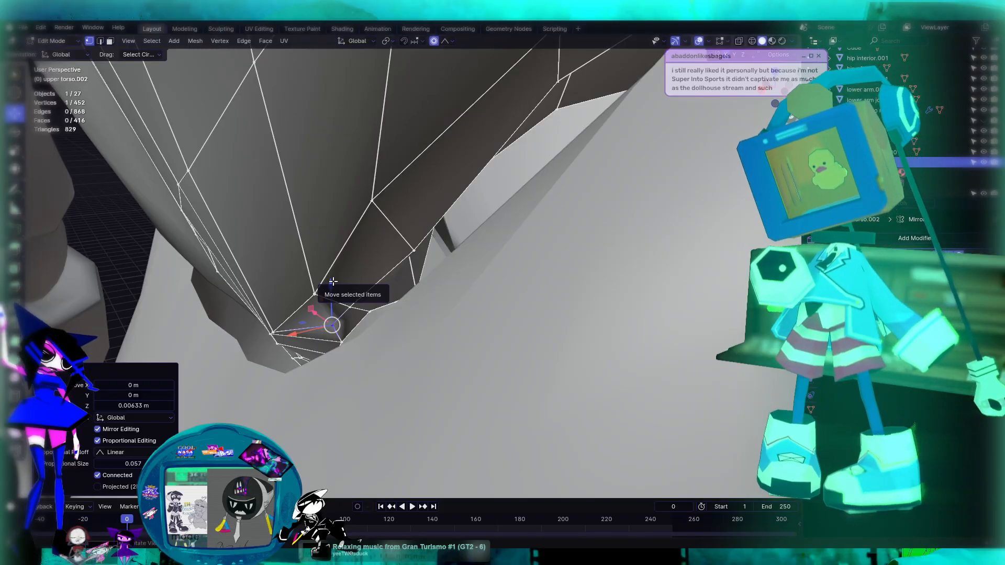
Select the rim-strip vertex higher up the opening's edge in back view and move it 0.015793 m along Z
middle_click_drag(333, 281, 410, 228)
left_click(436, 186)
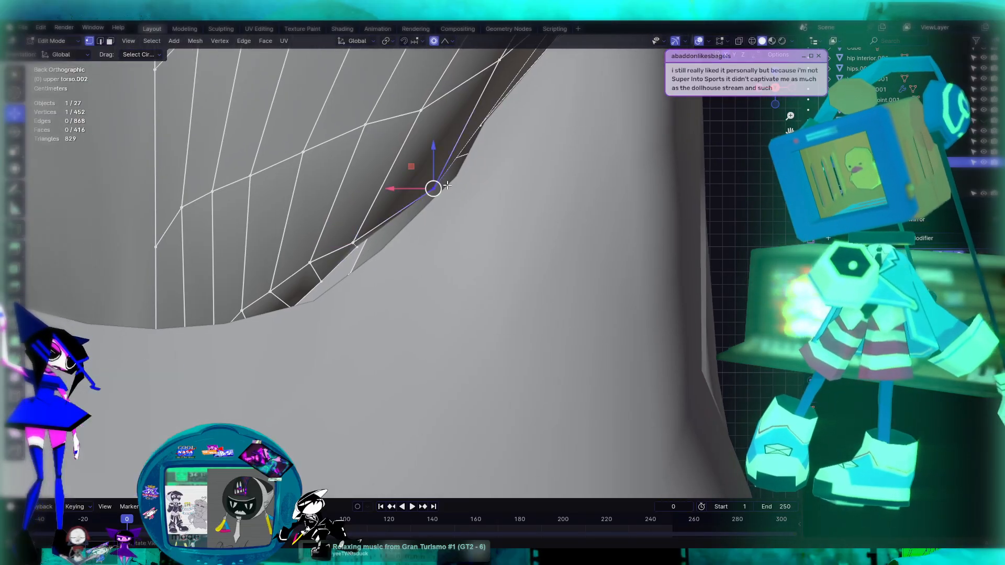
left_click_drag(432, 155, 432, 135)
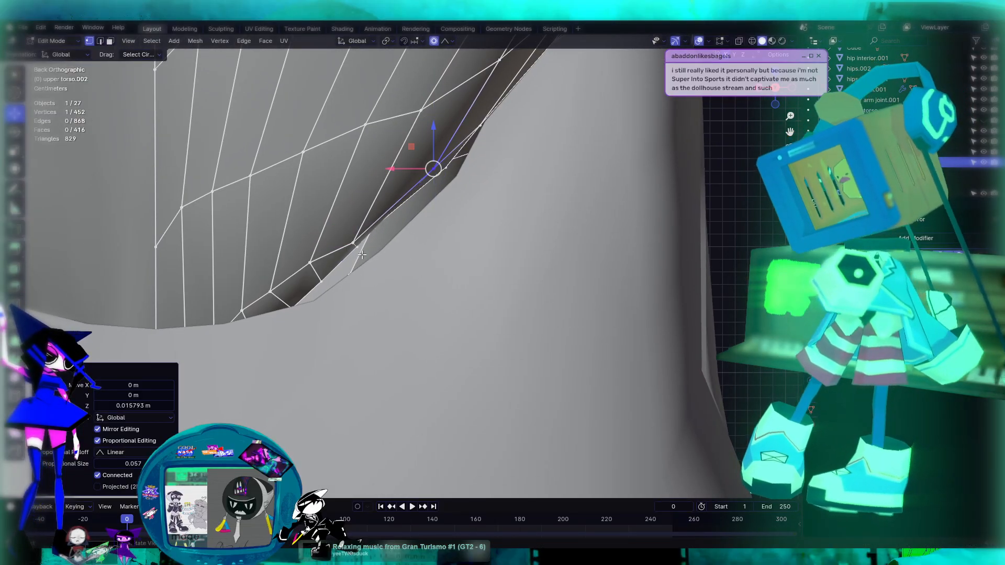
Reposition the neighbouring rim-strip vertices so the edge follows the lower torso's curve
left_click(360, 251)
middle_click_drag(487, 229, 601, 207)
left_click(441, 166)
middle_click_drag(486, 142, 457, 176)
left_click_drag(441, 177, 461, 200)
middle_click_drag(461, 199, 443, 251)
key("g")
left_click(475, 207)
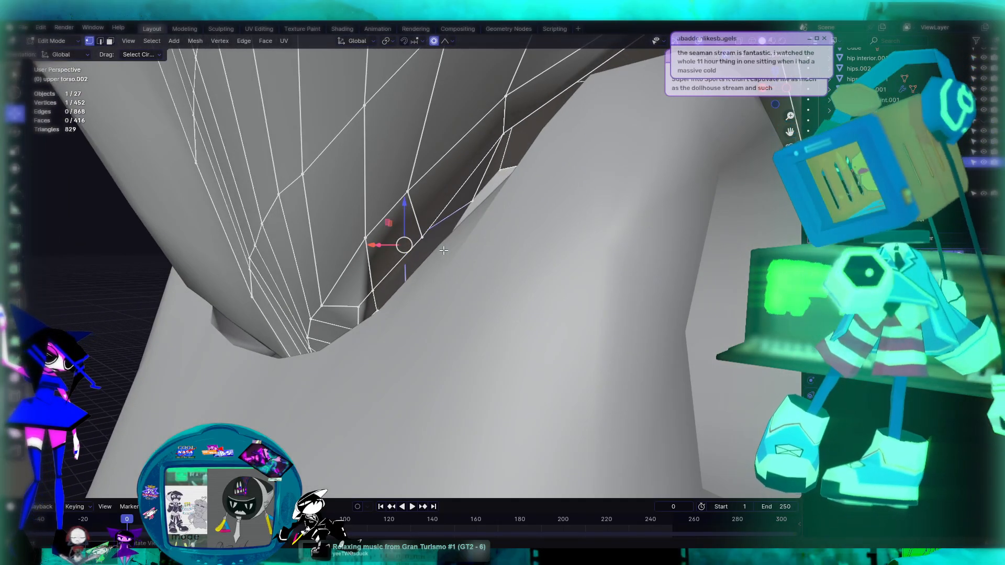
Adjust the selected rim-strip vertex from another angle with two free moves to tuck it behind the lower torso
middle_click_drag(444, 251, 482, 168)
key("g")
left_click(427, 260)
key("g")
left_click(438, 261)
Move the next rim-strip vertex up by -0.008247 m in X, -0.021451 m in Y and -0.025186 m in Z
left_click(465, 161)
key("g")
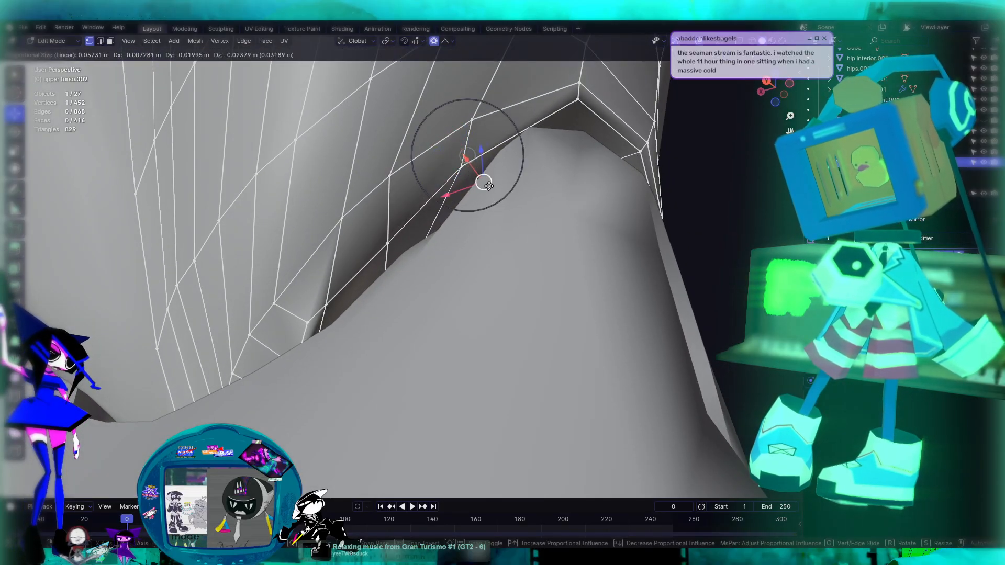
left_click(491, 187)
middle_click_drag(491, 188, 492, 219)
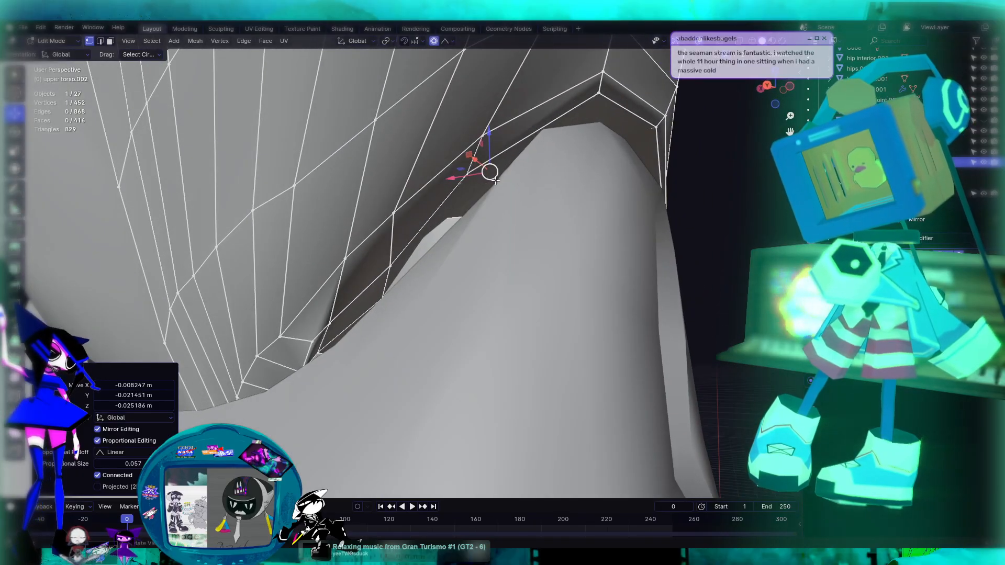
Refine the same vertex with two more free moves, the last by -0.009174 m X, -0.012922 m Y and -0.003026 m Z
key("g")
left_click(506, 179)
middle_click_drag(506, 179, 680, 298)
key("g")
left_click(449, 239)
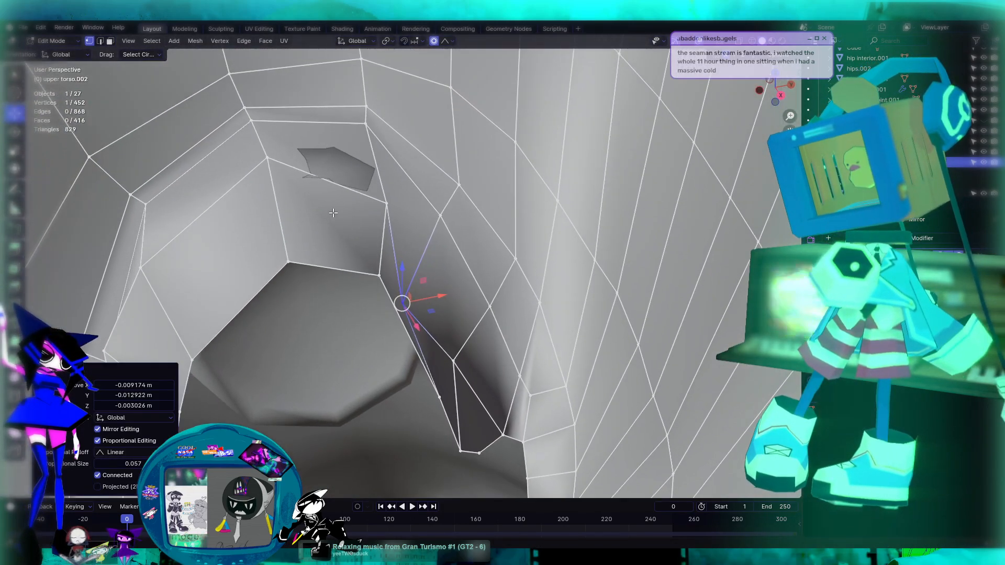
Raise the inner-wall vertex above along Z, and move the strip vertex below it by -0.049696 m X, -0.047129 m Y and -0.028874 m Z
left_click(391, 206)
left_click_drag(387, 163, 388, 145)
middle_click_drag(387, 145, 441, 190)
left_click(500, 303)
left_click_drag(500, 302, 408, 343)
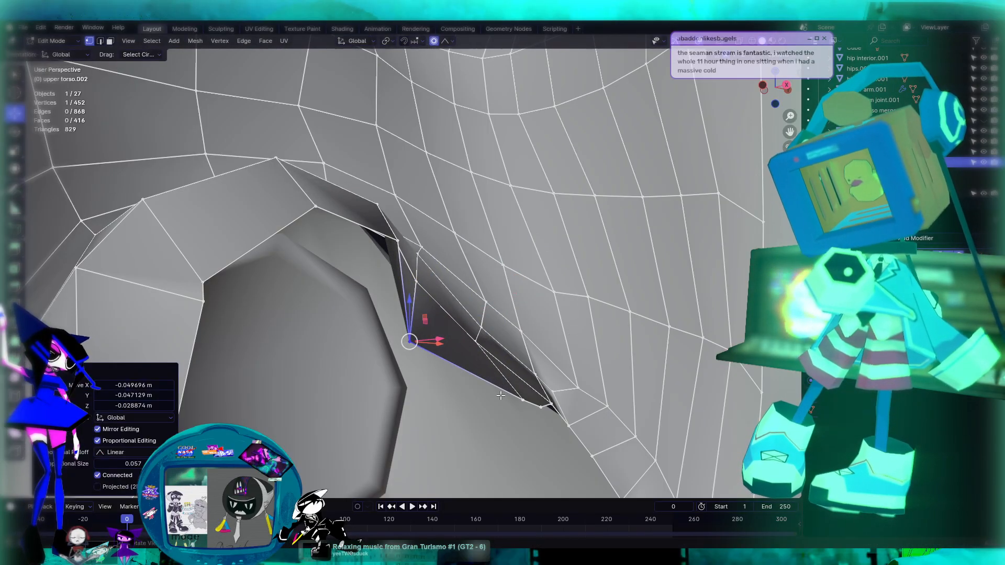
Move two neighbouring vertices on the upper edge of the opening's inner strip farther inward
middle_click_drag(408, 343, 516, 445)
middle_click_drag(474, 314, 434, 206)
left_click_drag(434, 199, 403, 239)
left_click(347, 189)
left_click_drag(348, 189, 330, 220)
middle_click_drag(535, 344, 467, 274)
Shift the inner-wall vertex beside the gap along X and reposition the neighbouring vertex
left_click(430, 238)
key("g")
key("x")
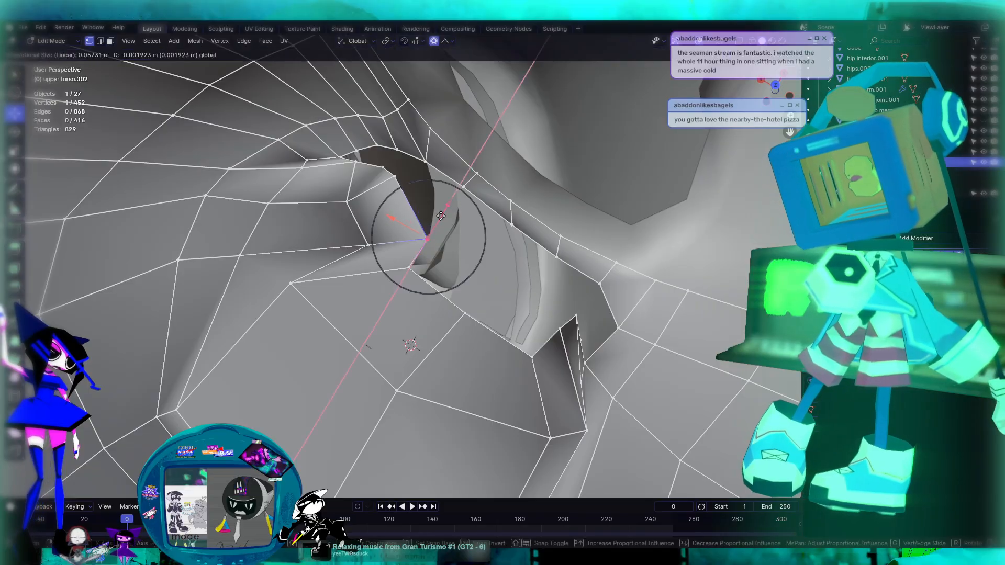
left_click_drag(437, 236, 436, 237)
left_click(368, 245)
left_click_drag(363, 247, 333, 229)
mouse_move(335, 229)
middle_mouse_down()
mouse_move(404, 205)
mouse_move(337, 265)
mouse_move(342, 221)
middle_mouse_up()
Select the inner-wall vertex above the narrow gap and raise it along Z
left_click(374, 163)
left_click(407, 297)
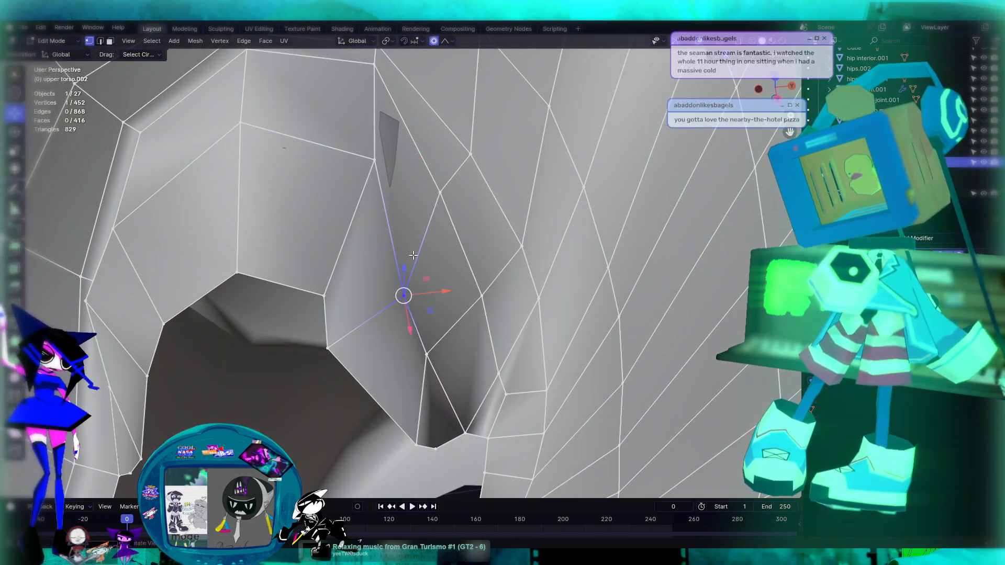
left_click_drag(404, 274, 404, 244)
middle_click_drag(404, 244, 444, 213)
Move the inner-wall vertex by the narrow gap sideways, lower the adjacent vertex along Z, and select the vertex at the gap's end
left_click(498, 314)
middle_click_drag(543, 300, 530, 300)
left_click_drag(503, 313, 445, 313)
left_click(454, 316)
left_click_drag(418, 271, 417, 294)
left_click(509, 343)
middle_click_drag(509, 344, 505, 189)
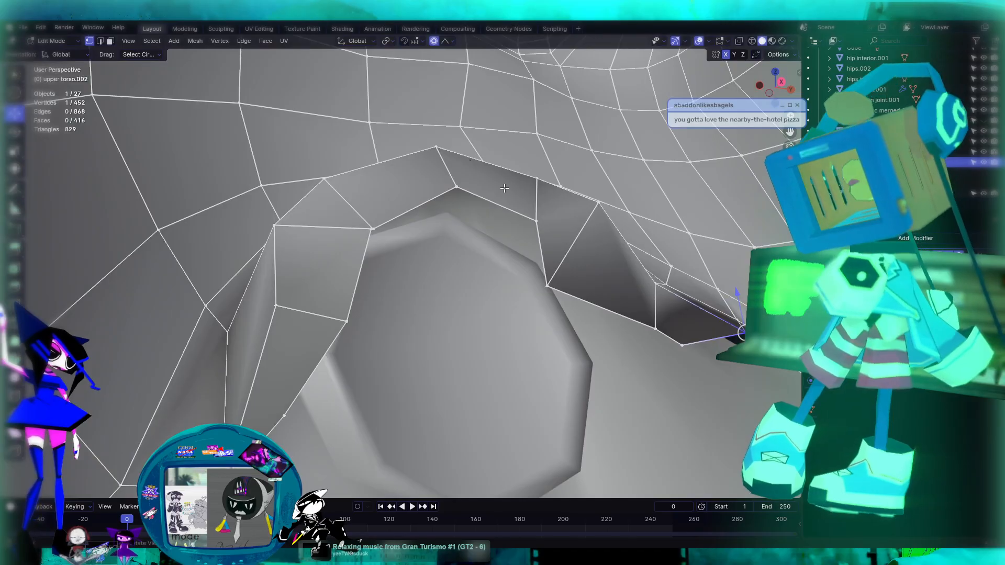
Lower the inner-edge vertex at the top of the opening along Z
left_click(458, 185)
left_click_drag(457, 158, 459, 205)
middle_click_drag(372, 228, 302, 294)
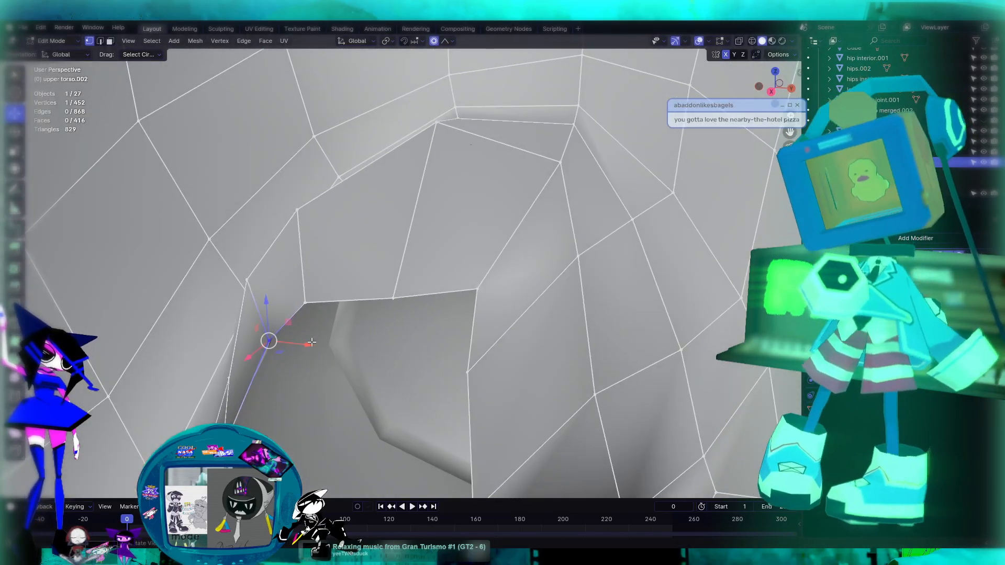
Move the corner vertex of the opening's upper inner edge by 0.001157 m in X, 0.022647 m in Y and -0.024185 m in Z
left_click(305, 304)
left_click_drag(307, 309, 334, 344)
middle_click_drag(334, 344, 480, 207, "shift")
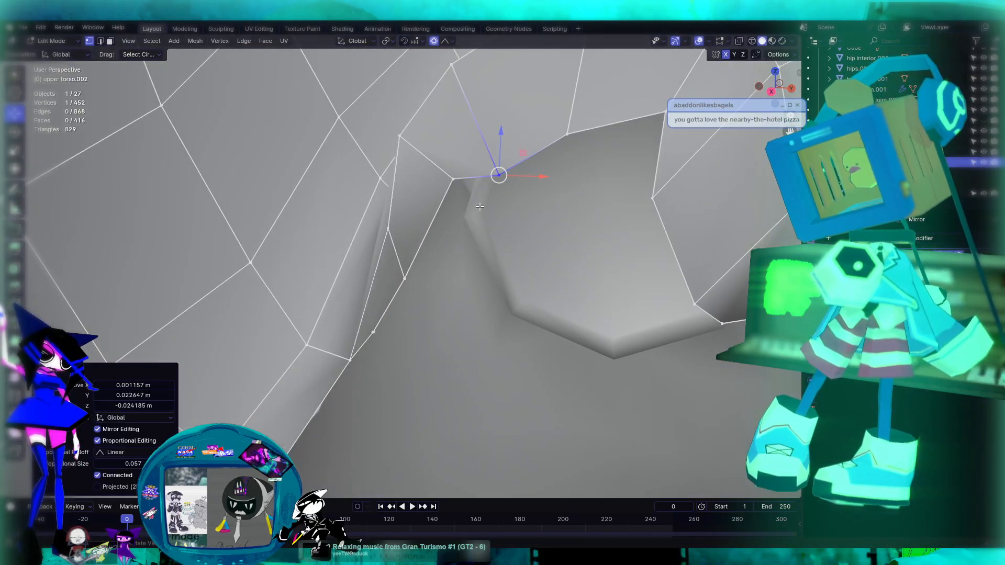
Move the adjacent inner-edge vertex farther down the opening by 0.006866 m in X, 0.009736 m in Y and -0.032491 m in Z
left_click(453, 178)
left_click_drag(453, 179, 464, 223)
scroll(580, 232, "down", 2)
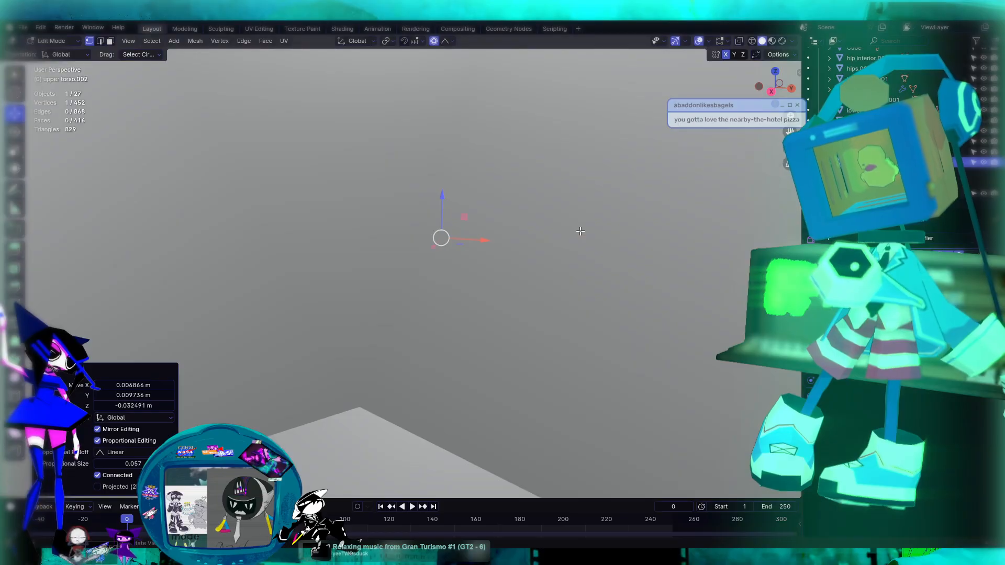
middle_click_drag(577, 238, 587, 257)
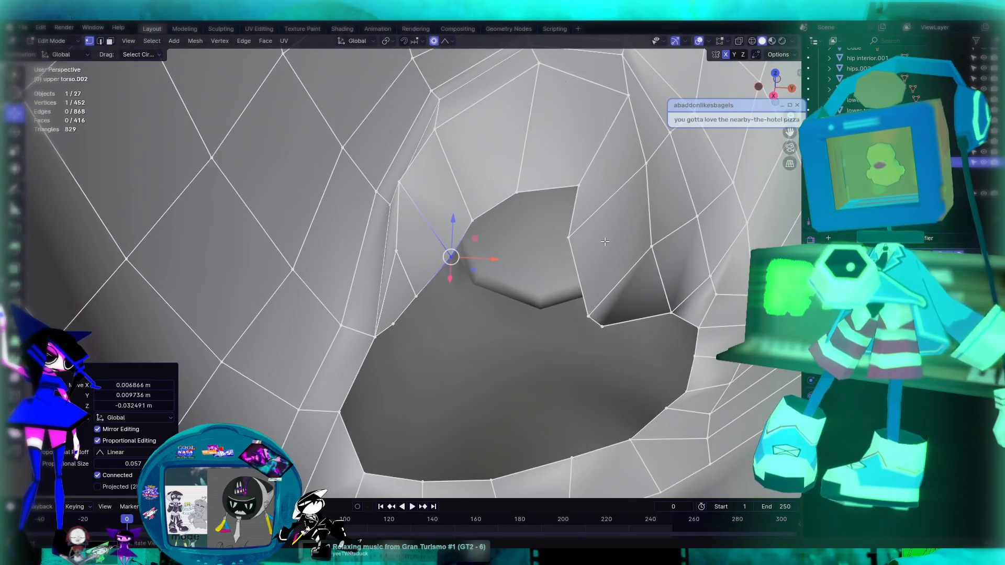
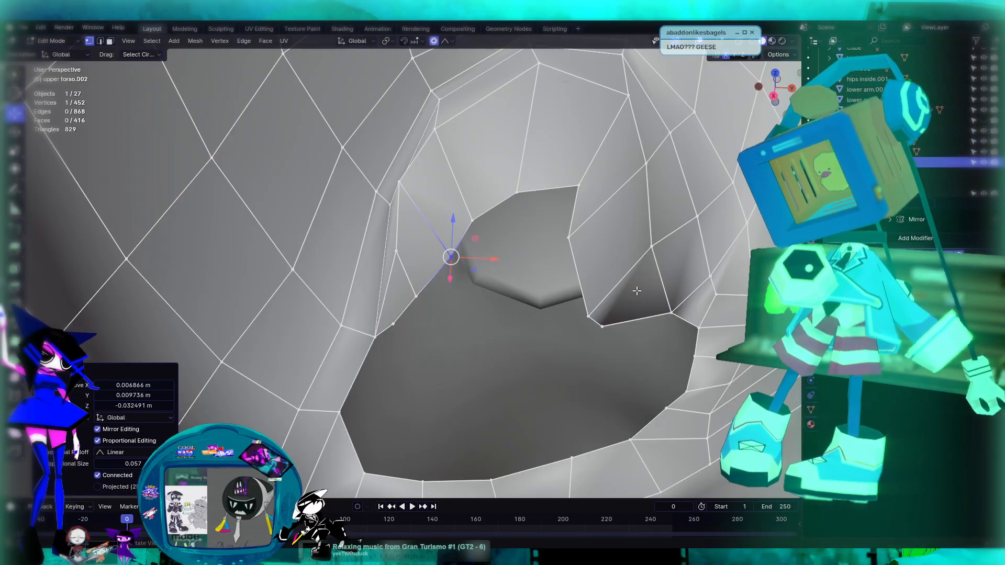
Move the inner-edge vertex beside the narrow gap by -0.012546 m in X, 0.008384 m in Y and 0.038721 m in Z
middle_click_drag(623, 302, 488, 331)
scroll(608, 299, "up", 3)
left_click_drag(480, 337, 500, 256)
middle_click_drag(500, 256, 459, 92)
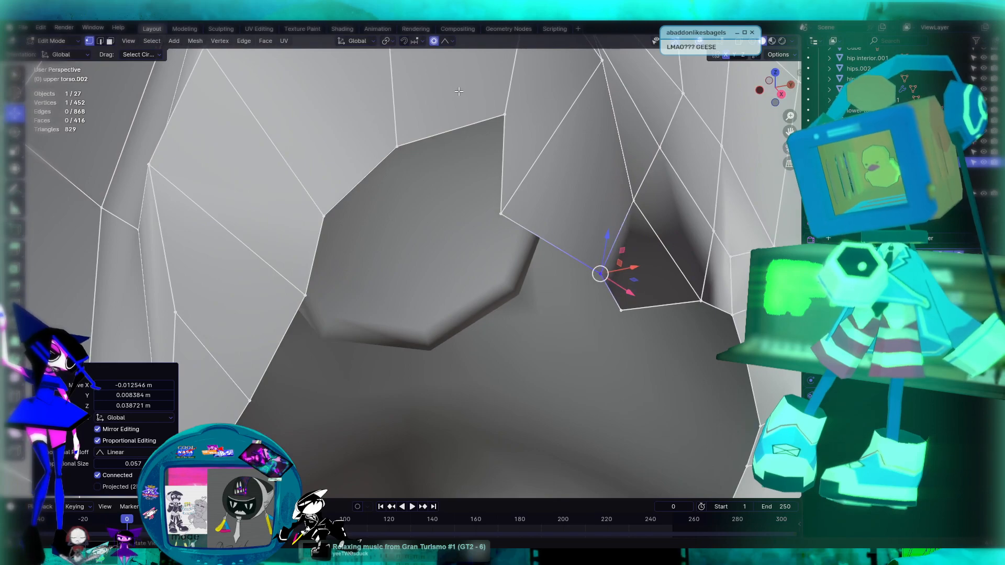
Move two vertices along the opening's upper inner edge downward to even out its curve
left_click(505, 113)
left_click_drag(503, 113, 464, 176)
left_click_drag(388, 198, 341, 252)
middle_click_drag(719, 279, 685, 274)
Move the inner-edge vertex at the narrow gap by -0.003624 m in X, 0.023718 m in Y and 0.003763 m in Z
left_click(535, 330)
left_click_drag(536, 329, 581, 326)
scroll(581, 325, "down", 6)
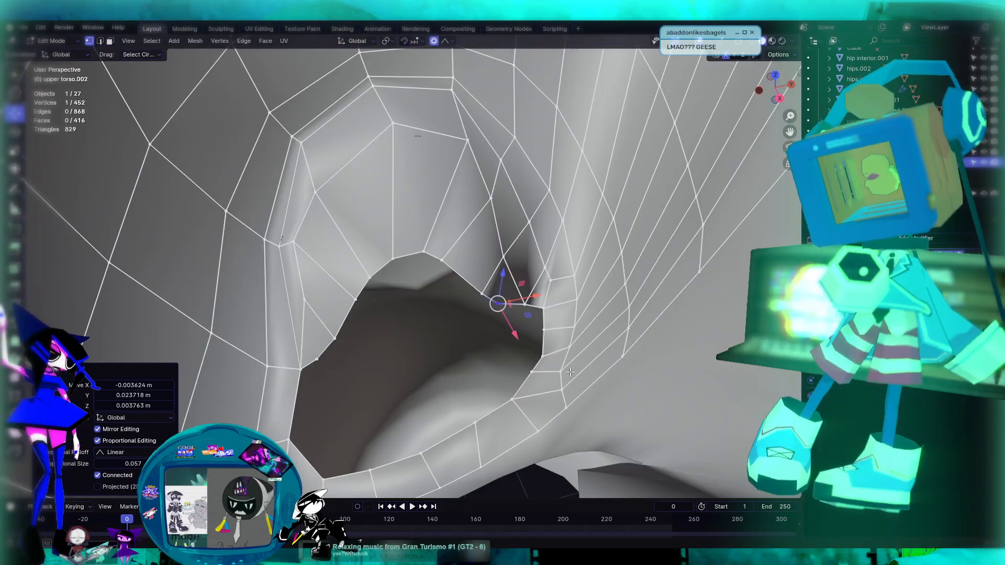
middle_click_drag(570, 372, 530, 232)
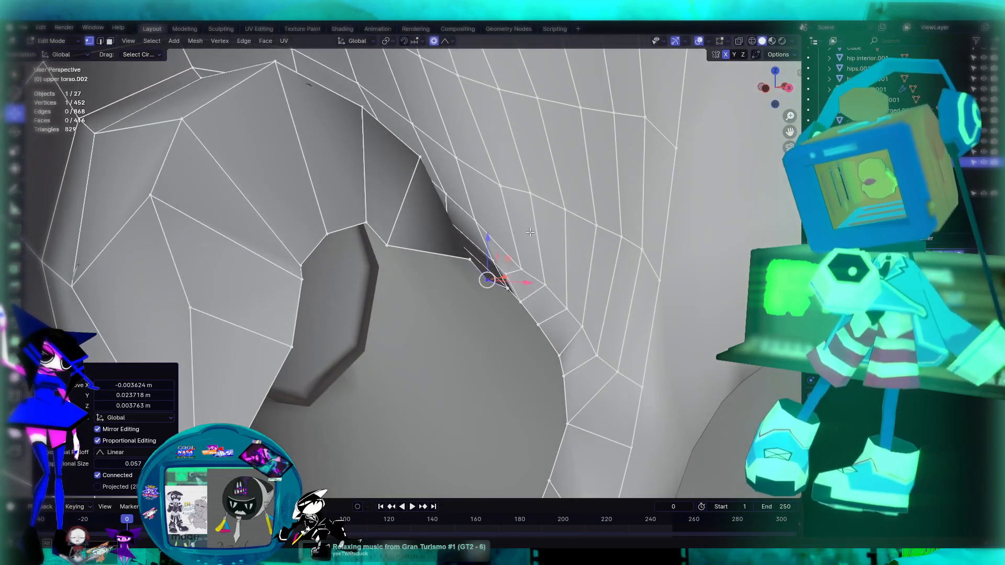
Move the inner-edge vertex above the narrow gap by about -0.0253 m along X
key("g")
key("x")
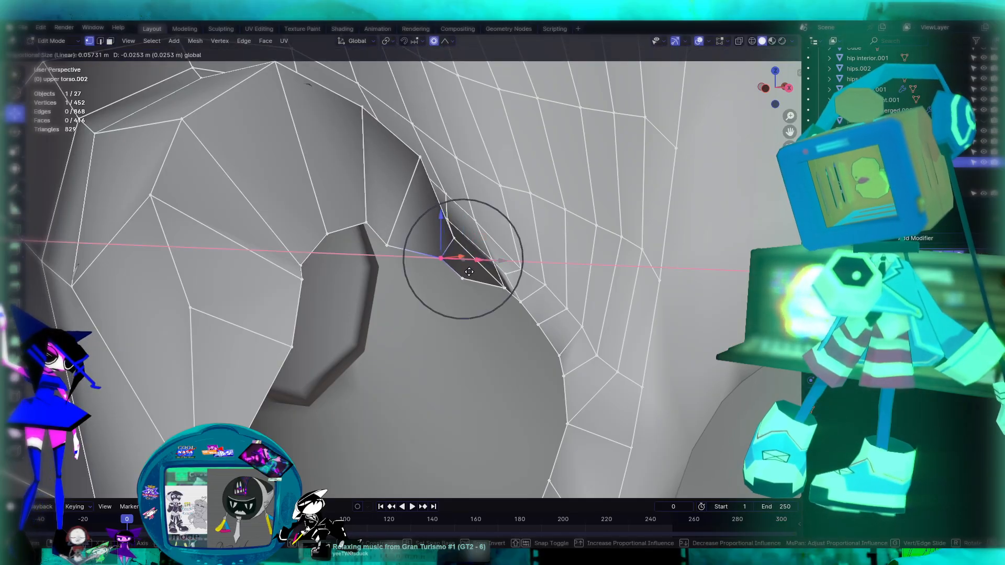
left_click(469, 272)
Move the vertex at the gap's lower end by -0.012301 m in X, -0.013424 m in Y and -0.012796 m in Z
middle_click_drag(469, 272, 494, 294)
left_click(484, 307)
key("g")
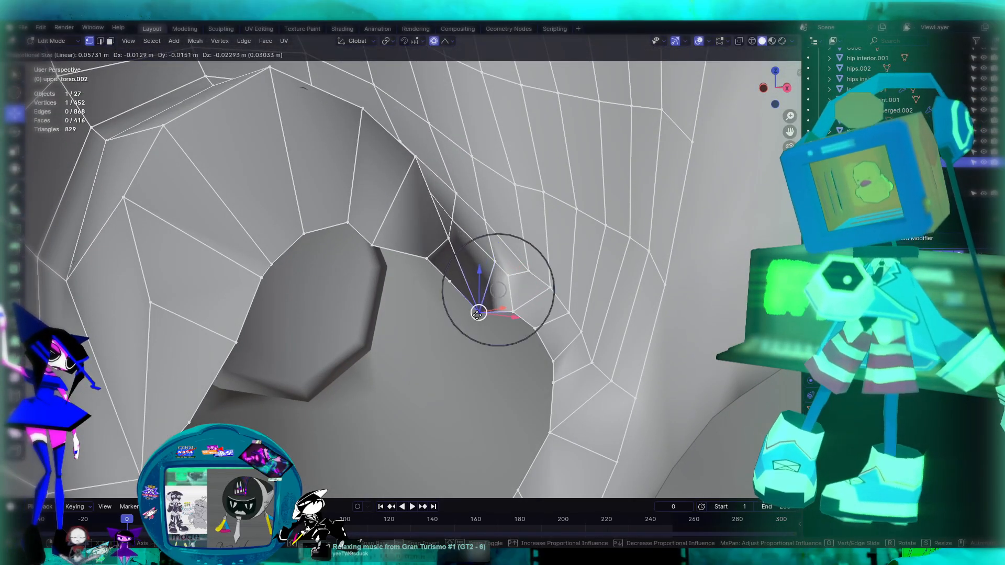
left_click(480, 305)
scroll(480, 308, "down", 2)
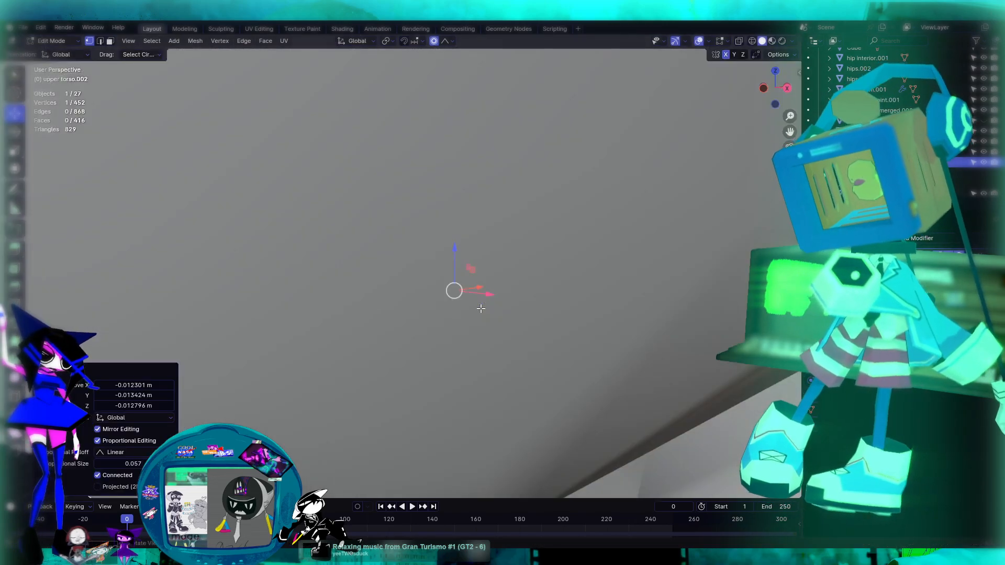
Select the vertex in the middle of the opening's upper inner wall and move it about 0.021 m along X
middle_click_drag(480, 308, 383, 343)
scroll(383, 338, "up", 2)
middle_click_drag(377, 297, 470, 195, "shift")
left_click(457, 176)
key("g")
key("x")
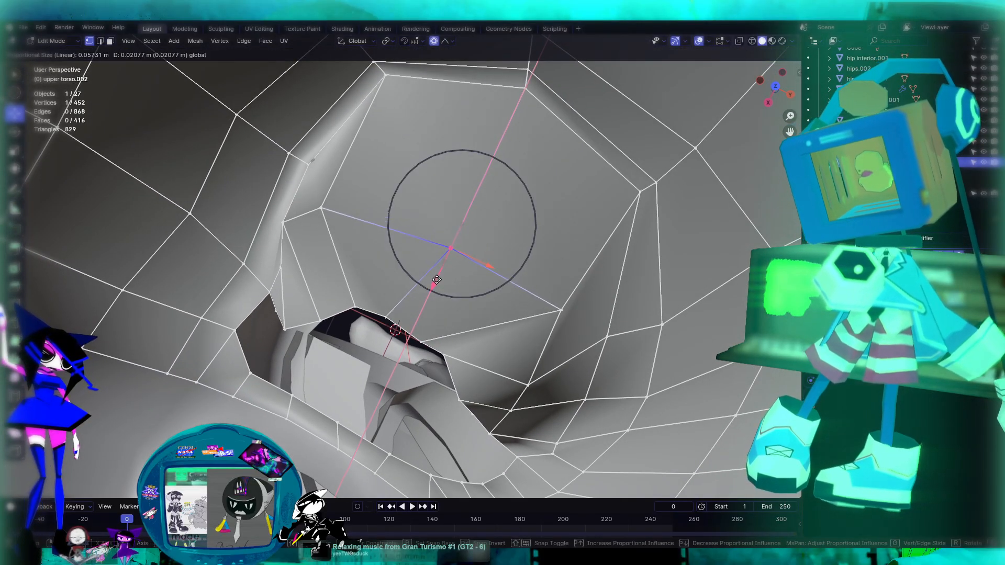
left_click(437, 282)
middle_click_drag(437, 282, 503, 261)
Slide the crease vertex on the opening's outer side along its edge by a factor of 0.266
left_click(262, 300)
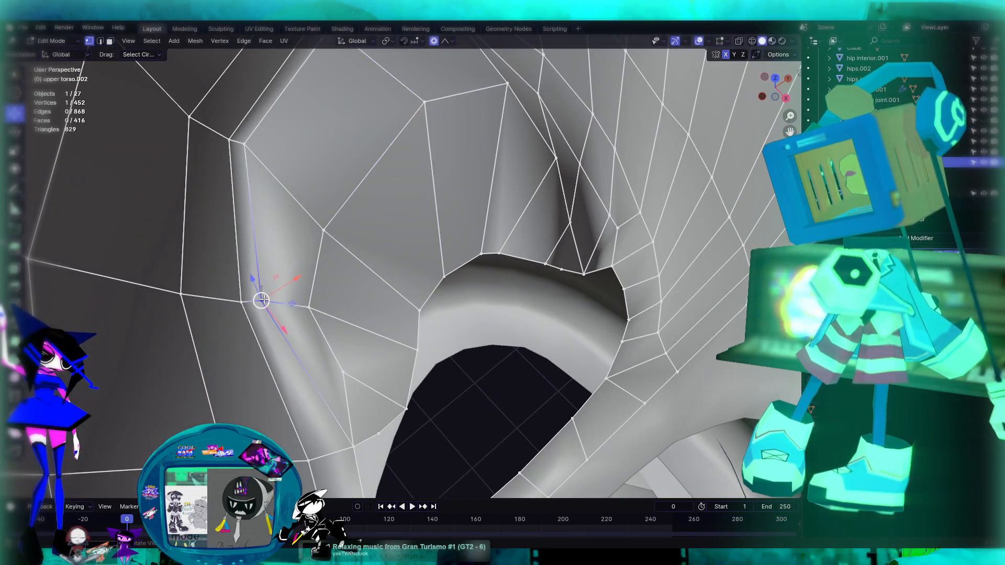
key("shift+v")
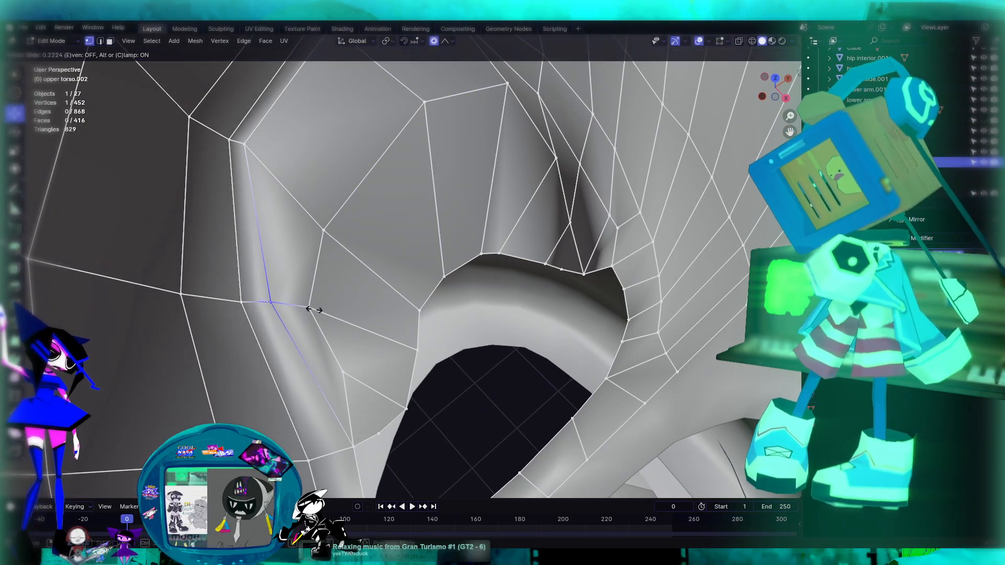
left_click(315, 309)
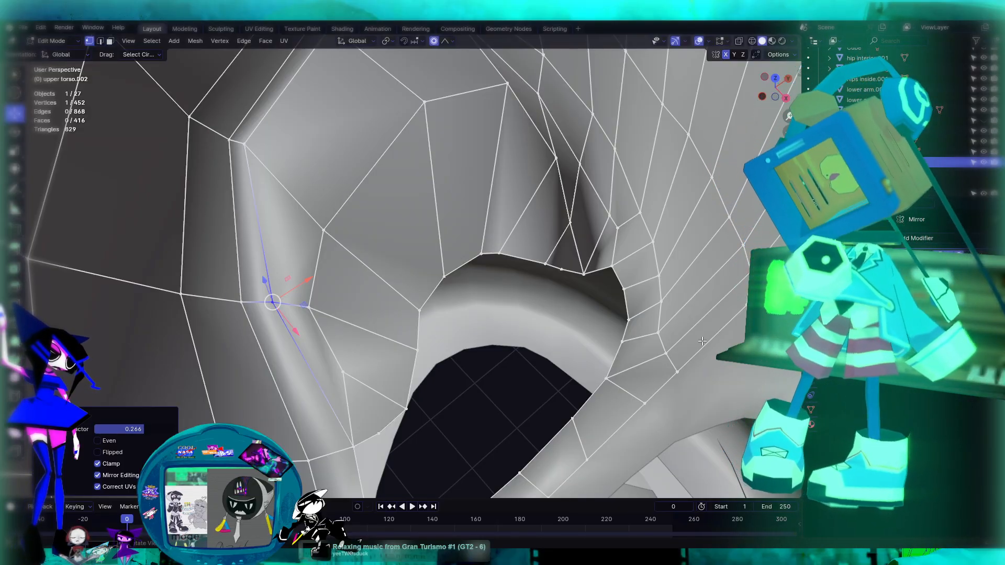
Return to Object Mode, select the lower torso and add a Subdivision Surface modifier with viewport level 1
middle_click_drag(612, 262, 474, 271)
middle_click_drag(418, 319, 477, 259, "shift")
middle_click_drag(619, 287, 380, 230)
scroll(471, 298, "down", 7)
key("Tab")
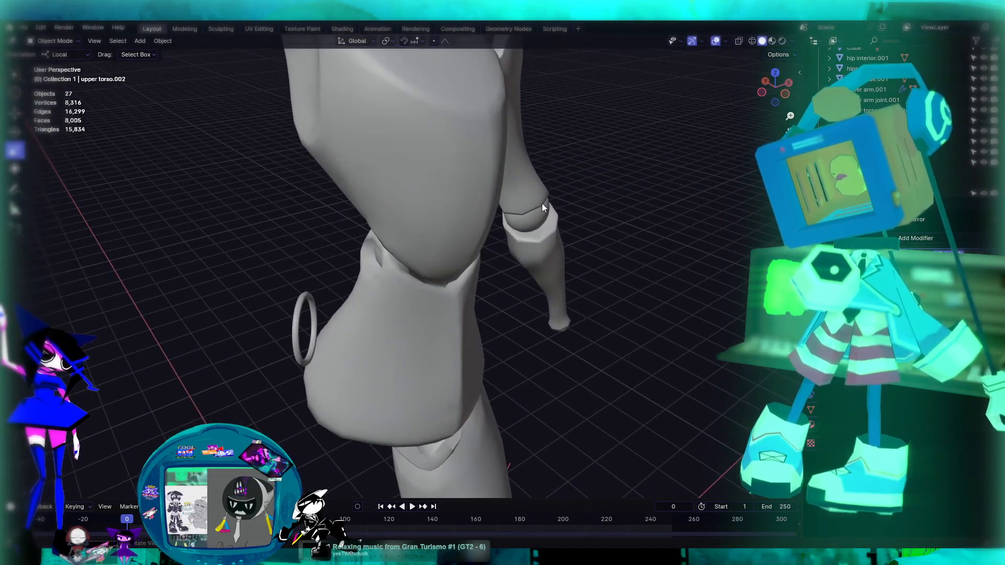
middle_click_drag(541, 203, 451, 192)
middle_click_drag(488, 274, 590, 270, "shift")
left_click(495, 273)
left_click(948, 377)
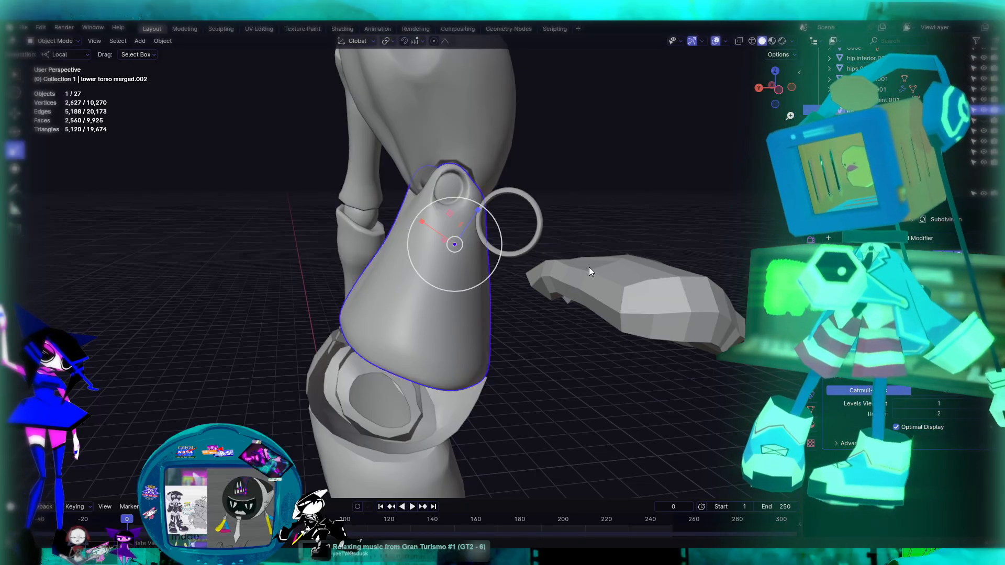
Switch the viewport to rendered shading and put the upper torso back into Edit Mode
middle_click_drag(529, 250, 559, 254)
key("Tab")
mouse_move(458, 273)
middle_mouse_down()
mouse_move(517, 256)
mouse_move(492, 247)
mouse_move(533, 263)
mouse_move(466, 227)
mouse_move(447, 281)
middle_mouse_up()
key("Tab")
left_click(781, 42)
left_click(438, 256)
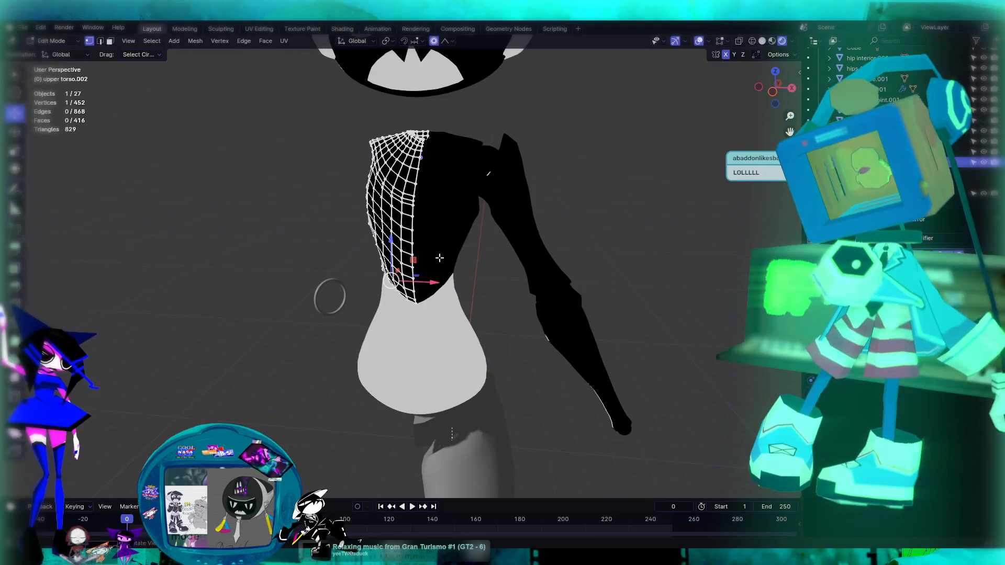
key("Tab")
Examine the seam between upper and lower torso in rendered shading, and restore solid shading
scroll(438, 255, "up", 4)
middle_click_drag(485, 322, 506, 306)
middle_click_drag(464, 349, 500, 227, "shift")
scroll(500, 226, "up", 4)
middle_click_drag(728, 132, 653, 170, "shift")
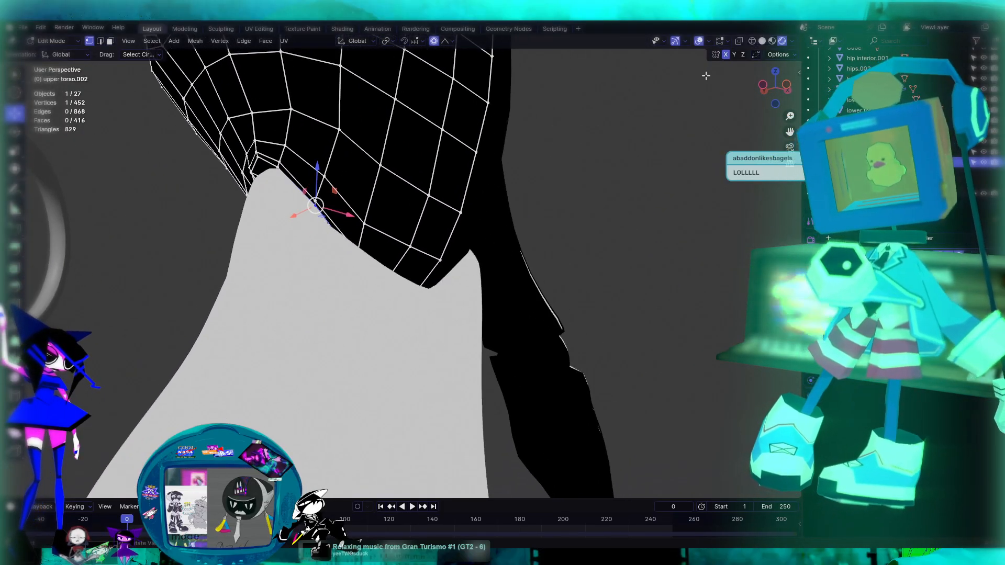
left_click(764, 43)
Select four consecutive vertices on the outer rim below the side opening, shift them slightly, and clear the selection
mouse_move(552, 255)
middle_mouse_down()
mouse_move(398, 246)
mouse_move(341, 382)
mouse_move(313, 375)
middle_mouse_up()
scroll(426, 333, "up", 2)
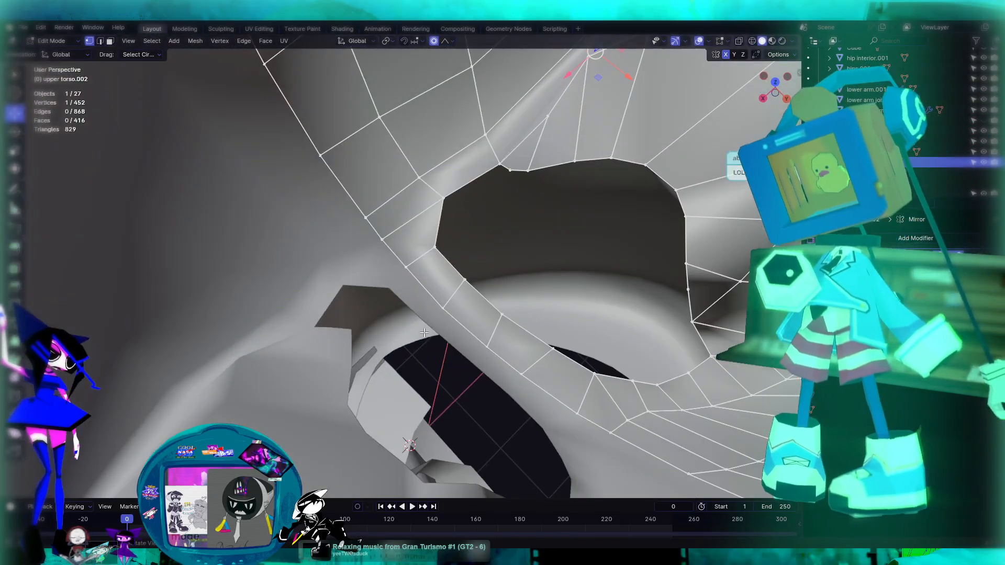
middle_click_drag(418, 247, 409, 212)
left_click(393, 246)
middle_click_drag(416, 280, 456, 292)
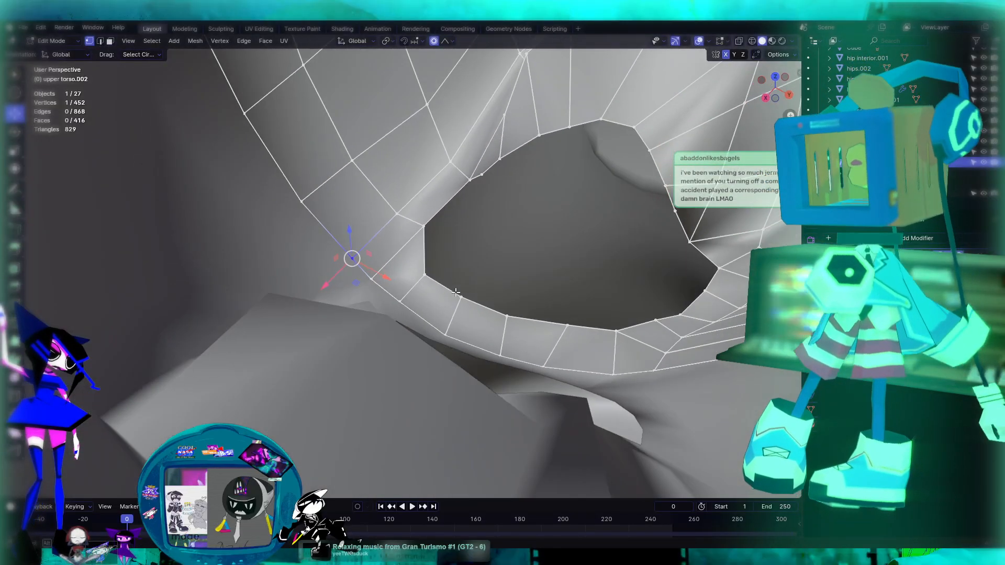
left_click(372, 278, "shift")
left_click(398, 301, "shift")
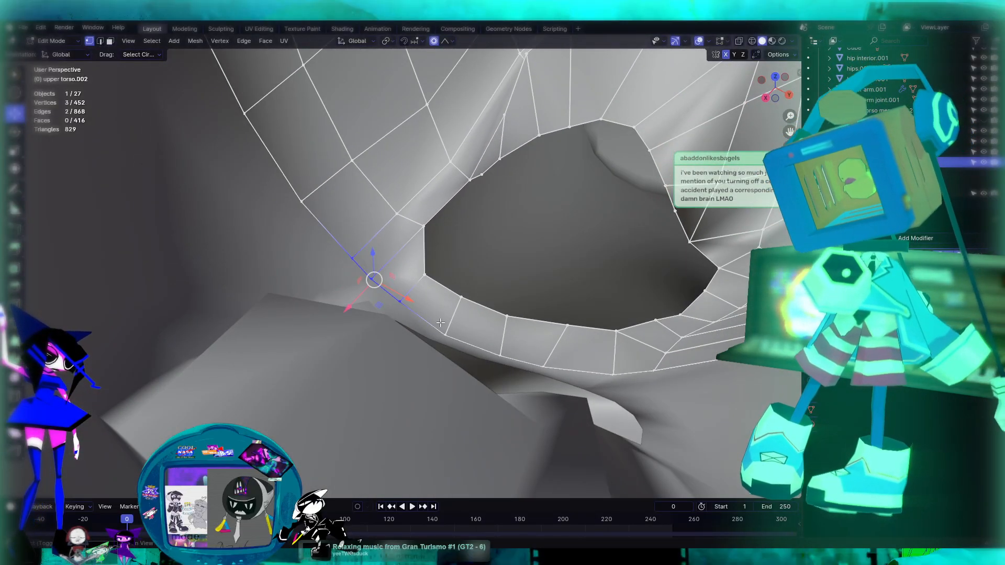
left_click(445, 334, "shift")
middle_click_drag(413, 290, 479, 278)
left_click_drag(377, 317, 378, 309)
left_click(734, 305)
scroll(666, 308, "down", 4)
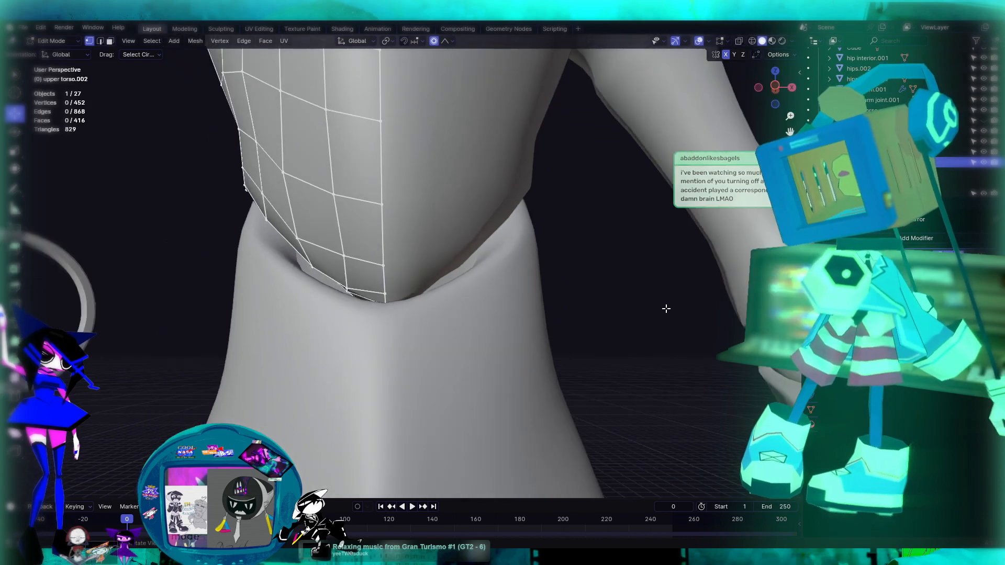
Switch editing from the upper torso to the lower torso and raise one front rim vertex about 0.019 m along Z
key("Tab")
middle_click_drag(595, 302, 593, 302)
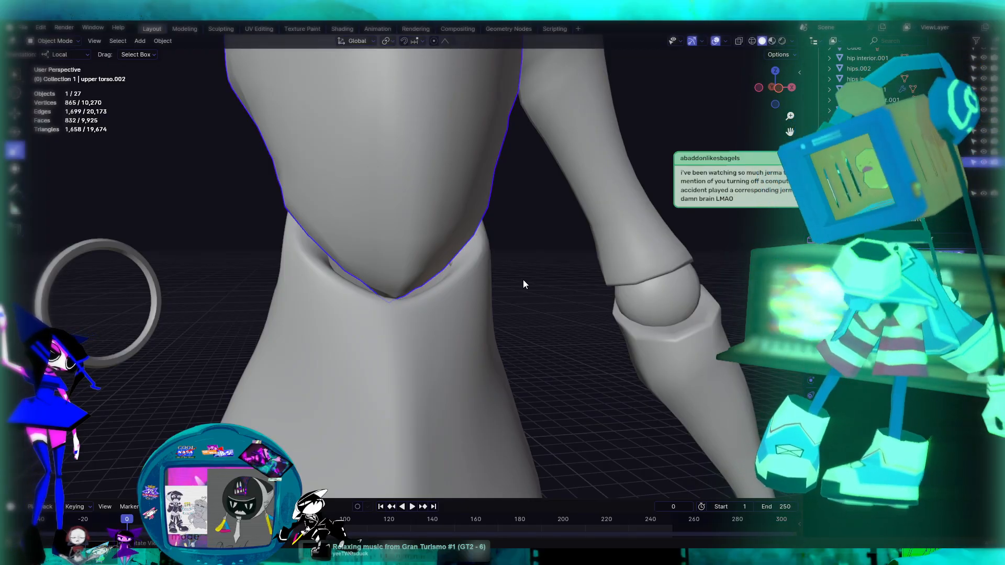
left_click(480, 292)
key("Tab")
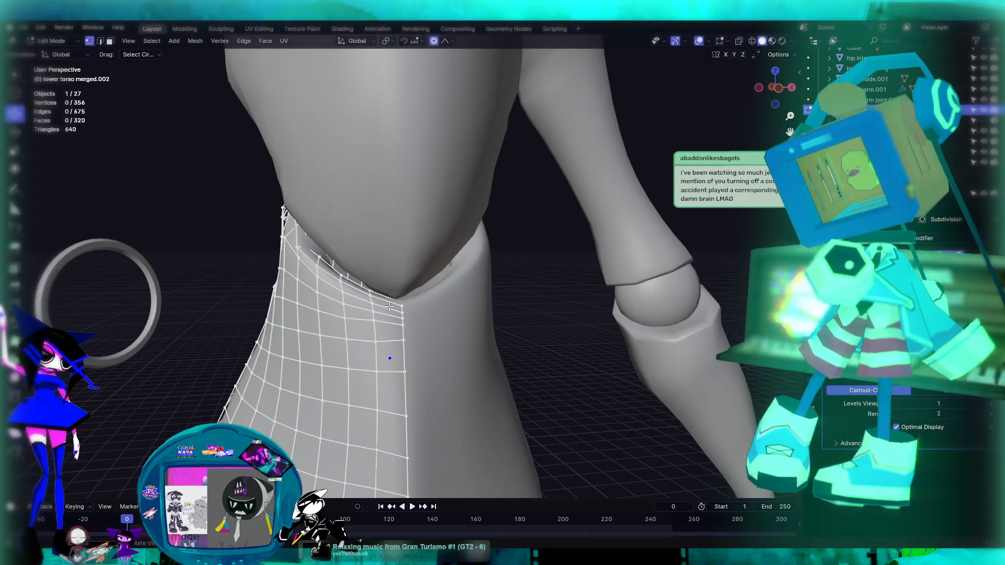
scroll(388, 304, "up", 3)
scroll(360, 303, "up", 4)
left_click(191, 247)
middle_click_drag(227, 294, 298, 240)
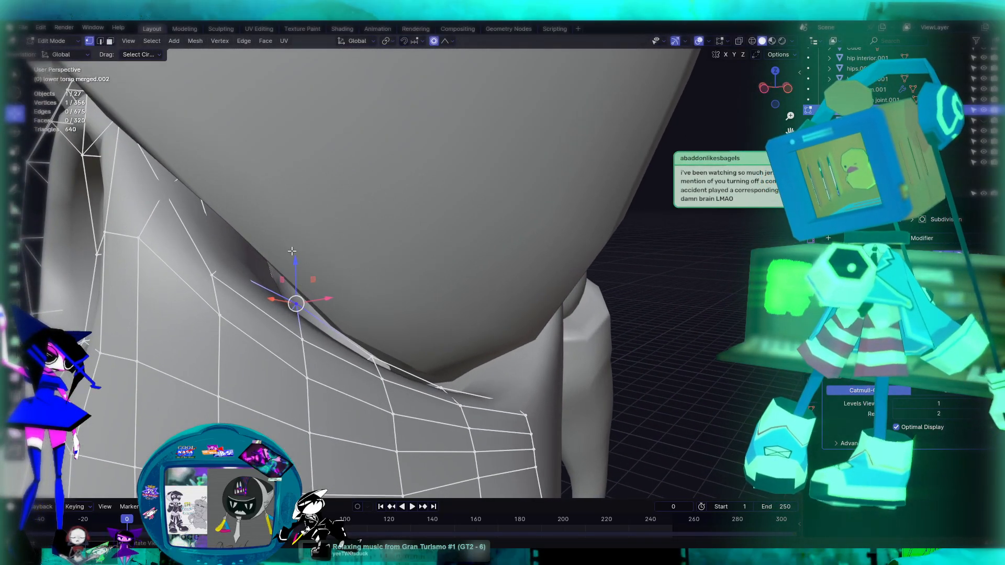
key("g")
left_click(304, 231)
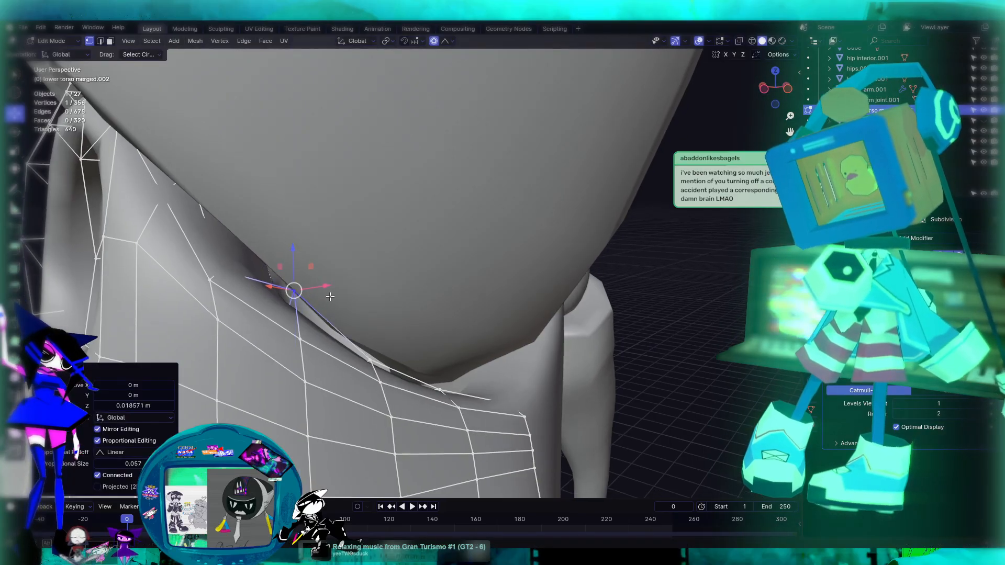
Raise two more vertices of the lower torso's front rim along Z, the one nearer the centre by about 0.029 m
middle_click_drag(304, 230, 308, 288)
left_click(296, 330)
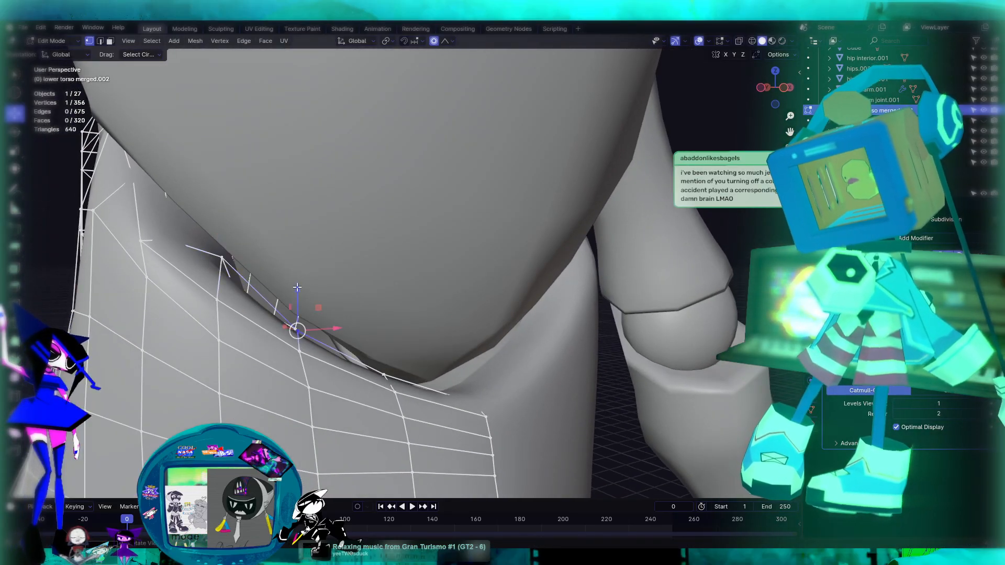
key("g")
key("z")
left_click(316, 256)
middle_click_drag(316, 256, 303, 390)
left_click(309, 373)
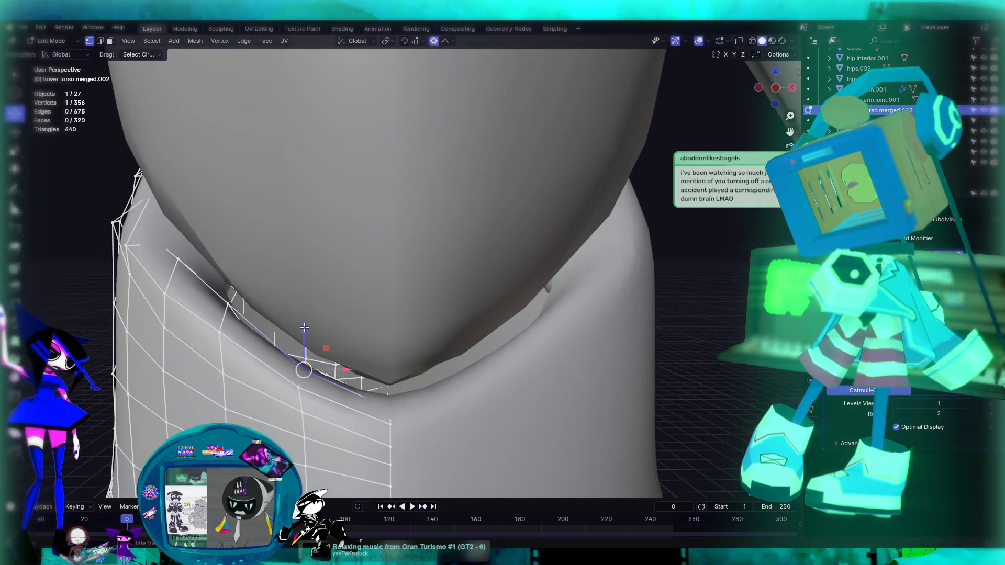
key("g")
key("z")
left_click(252, 342)
Move the front rim vertex nearer the side opening by about 0.012 m in X, -0.010 m in Y and 0.020 m in Z
middle_click_drag(253, 343, 312, 294)
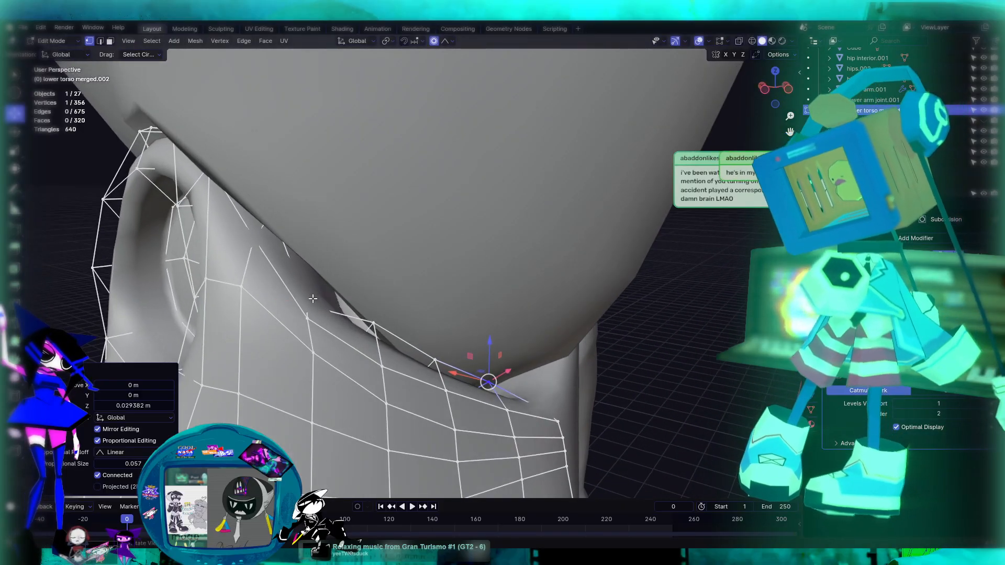
left_click(312, 294)
key("g")
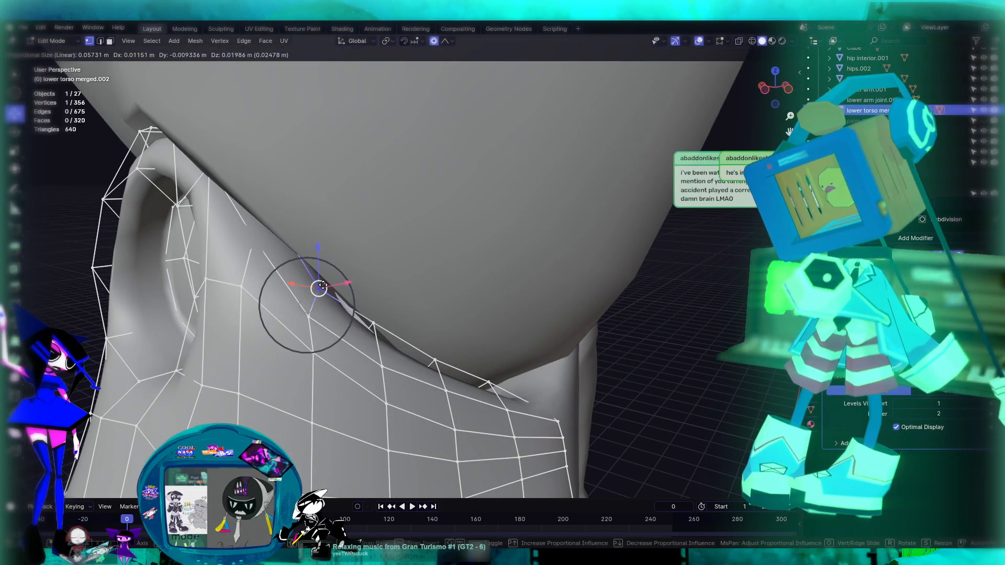
left_click(322, 272)
middle_click_drag(353, 319, 550, 200)
middle_click_drag(459, 249, 521, 273)
scroll(582, 264, "down", 7)
middle_click_drag(511, 263, 450, 246)
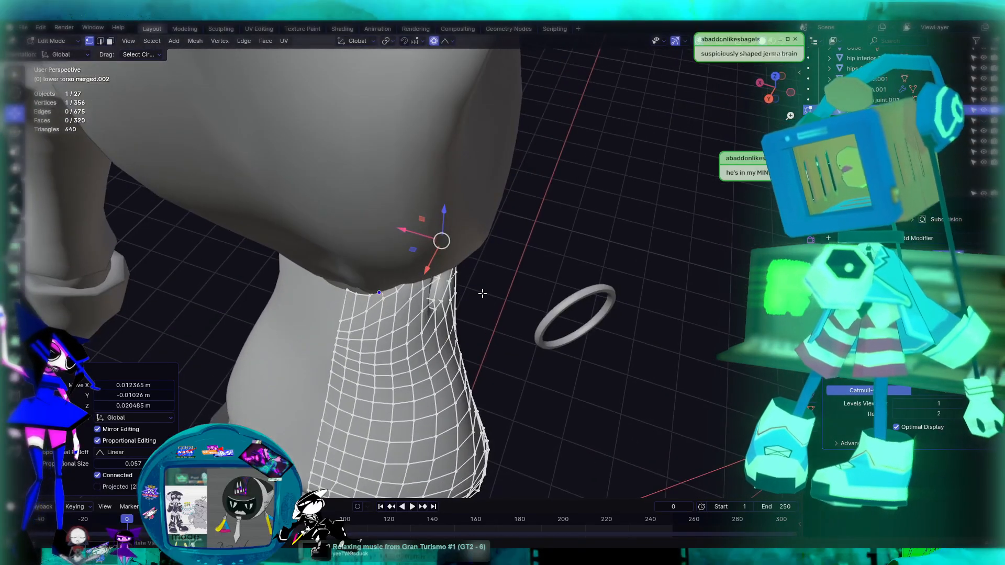
Leave Edit Mode, hide the upper torso, and open the lower torso in Edit Mode
key("Tab")
left_click(424, 237)
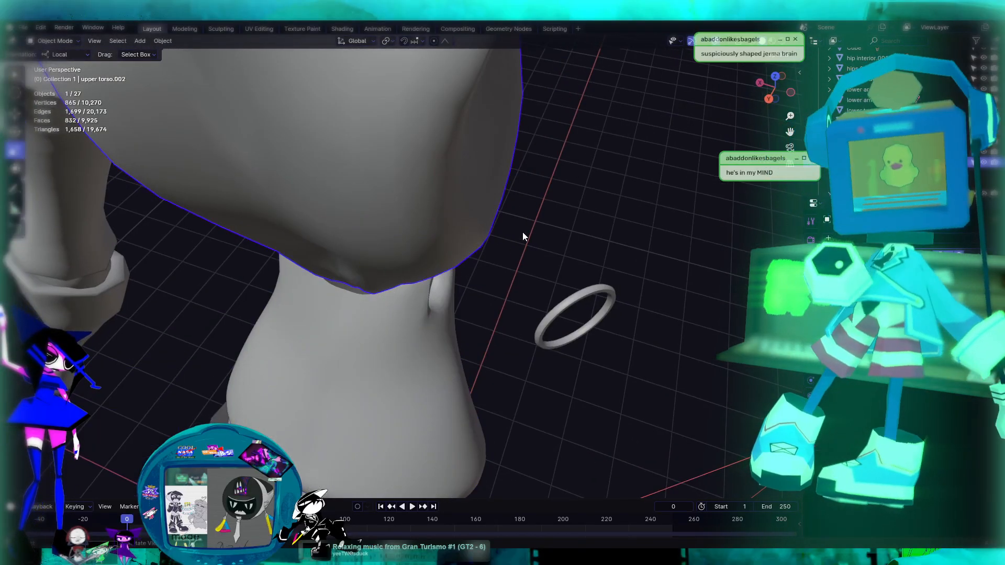
key("Delete")
left_click(404, 339)
middle_click_drag(404, 338, 427, 305)
key("Tab")
scroll(444, 233, "up", 2)
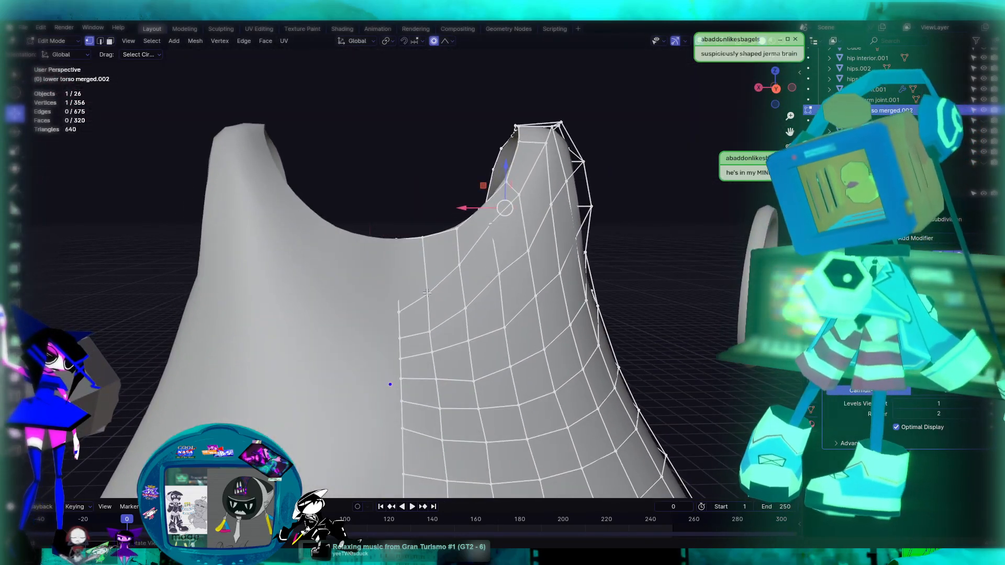
Slide the first row of vertices below the lower torso's rear rim up along their edges, close to the rim
key("shift+v")
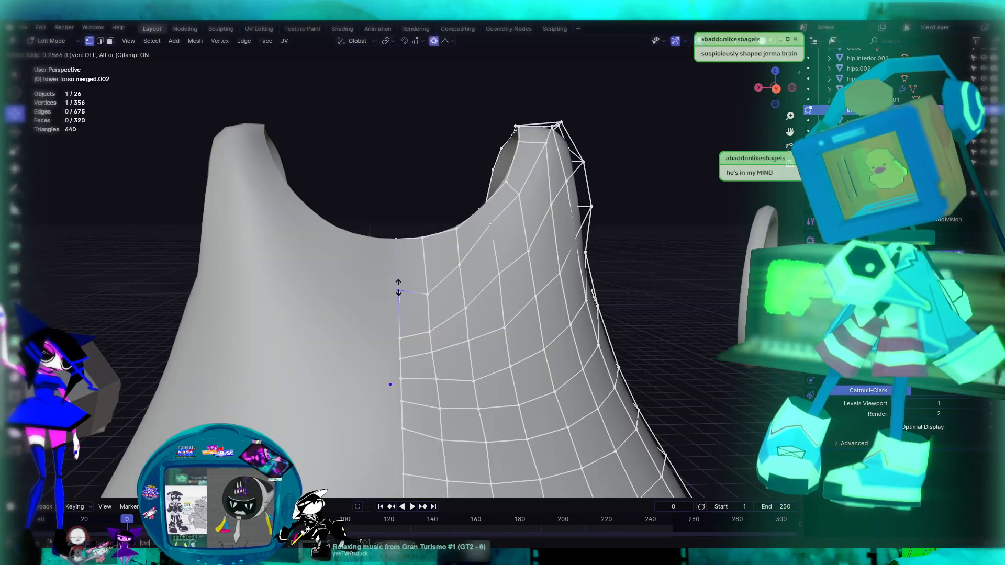
left_click(397, 245)
left_click(438, 313)
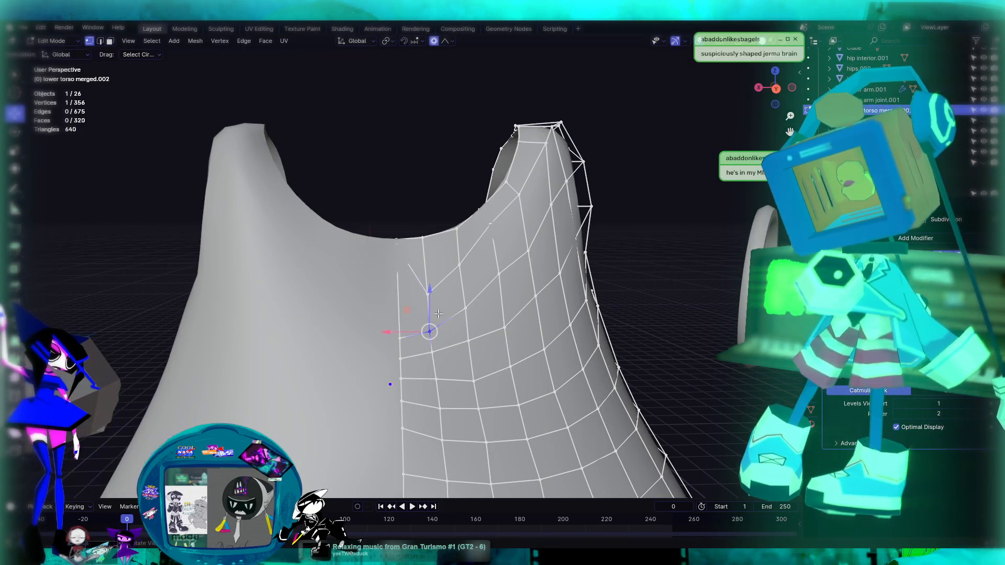
key("shift+v")
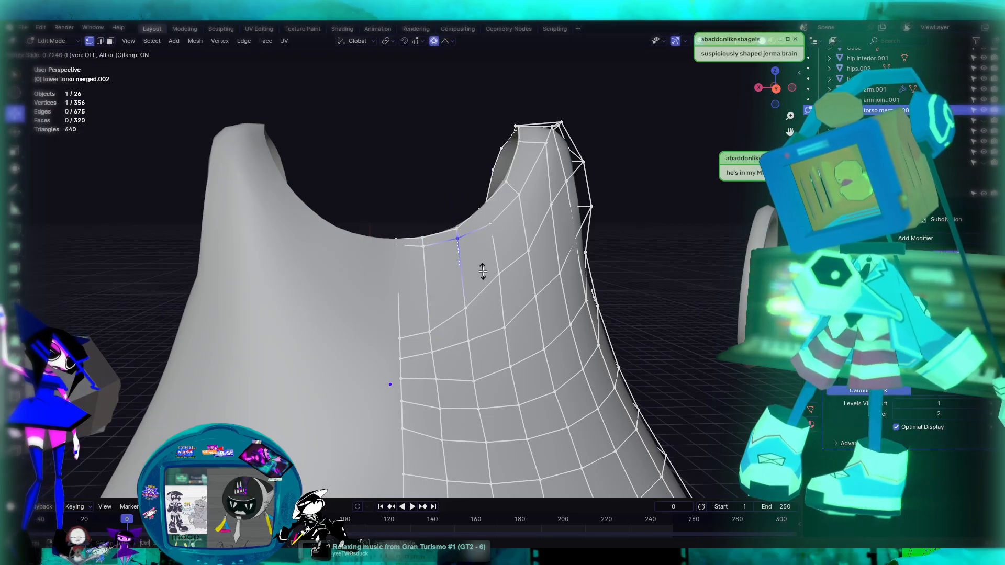
left_click(492, 220)
middle_click_drag(495, 253, 450, 382)
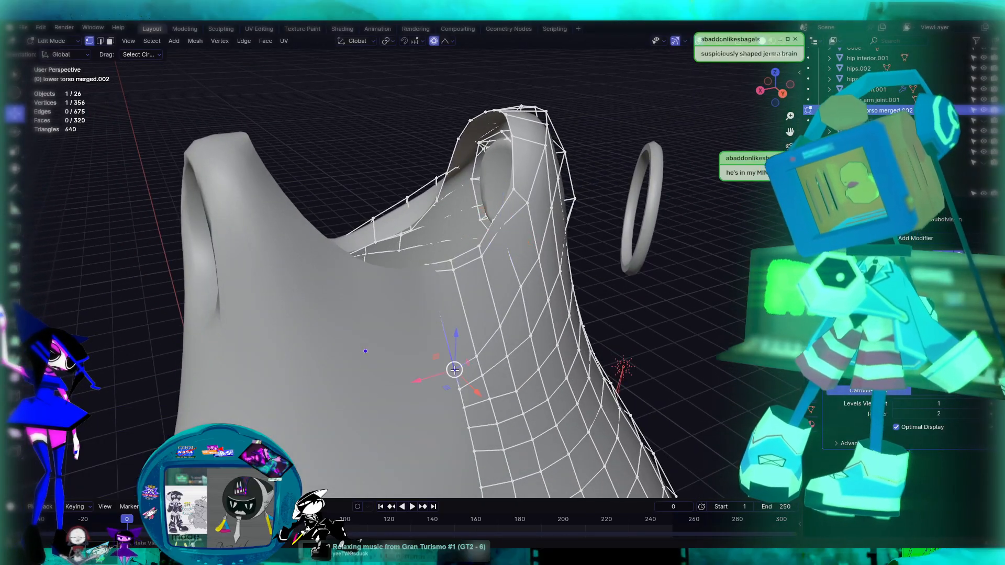
Slide the second row of rear vertices upward along their edges, starting with a factor of about 0.5 at the centre line
key("shift+v")
left_click(440, 321)
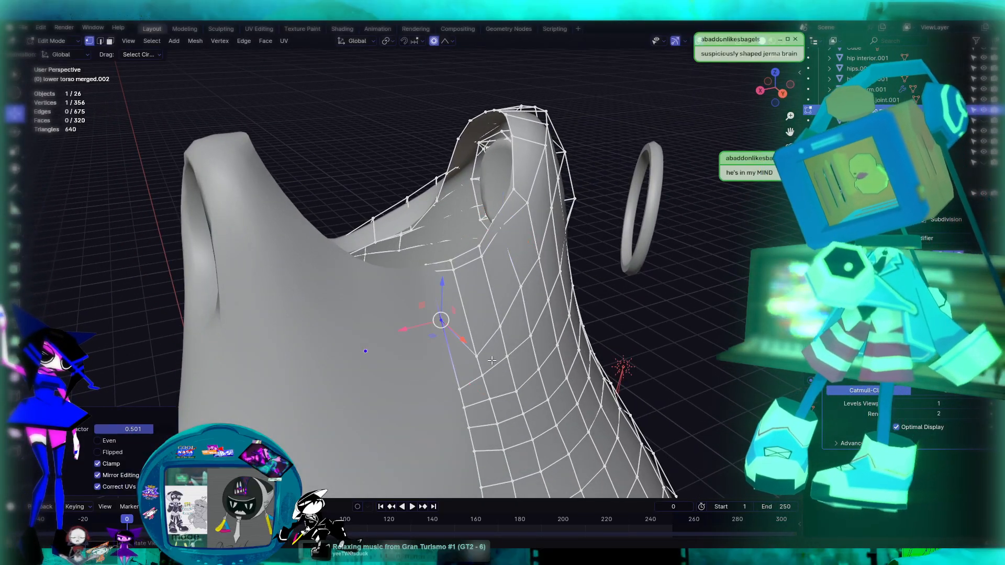
key("shift+v")
left_click(478, 316)
key("shift+v")
left_click(508, 303)
Slide the third row of rear vertices upward along their edges, one by one from the centre line outward
key("shift+v")
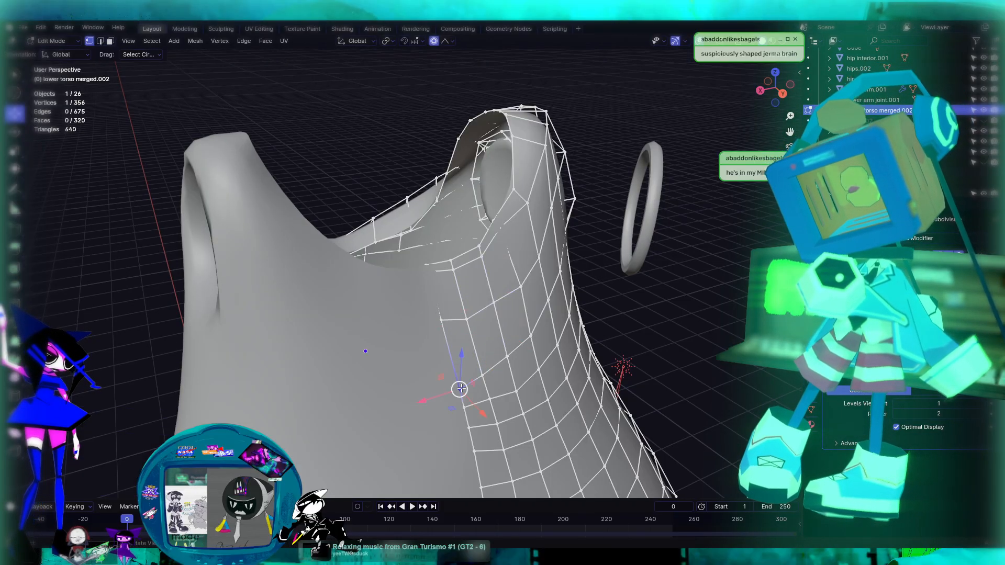
left_click(481, 386)
key("shift+v")
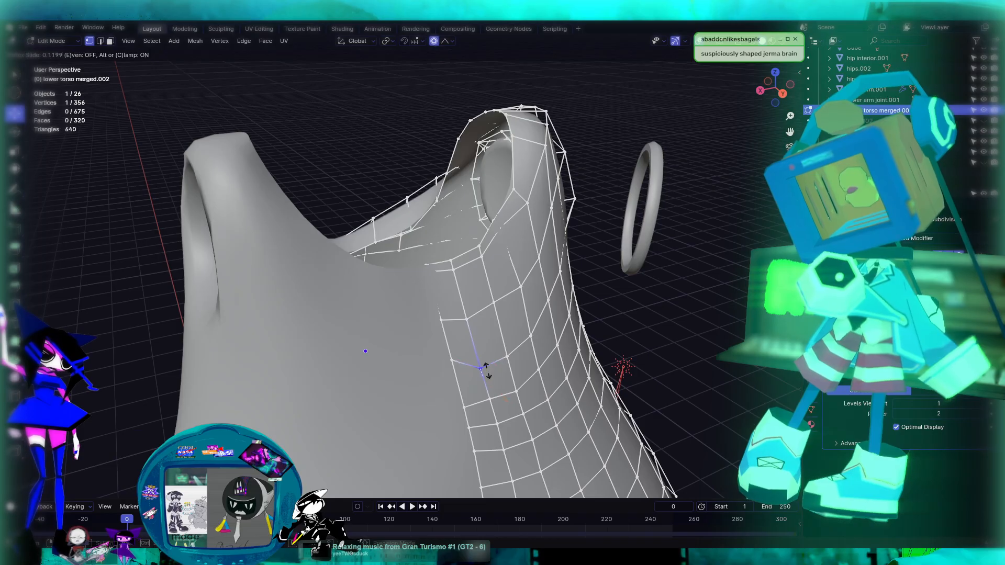
left_click(485, 357)
key("shift+v")
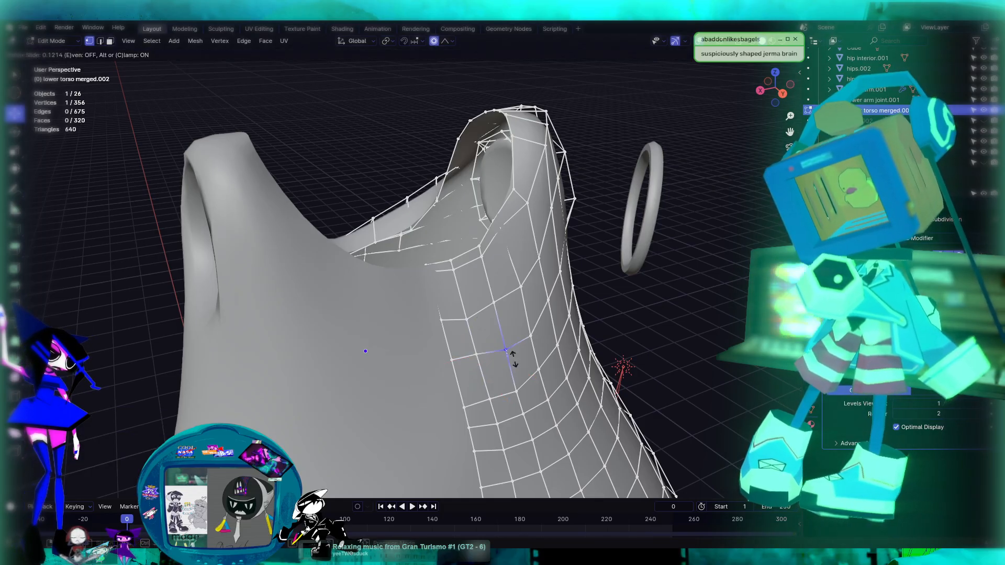
left_click(512, 355)
key("shift+v")
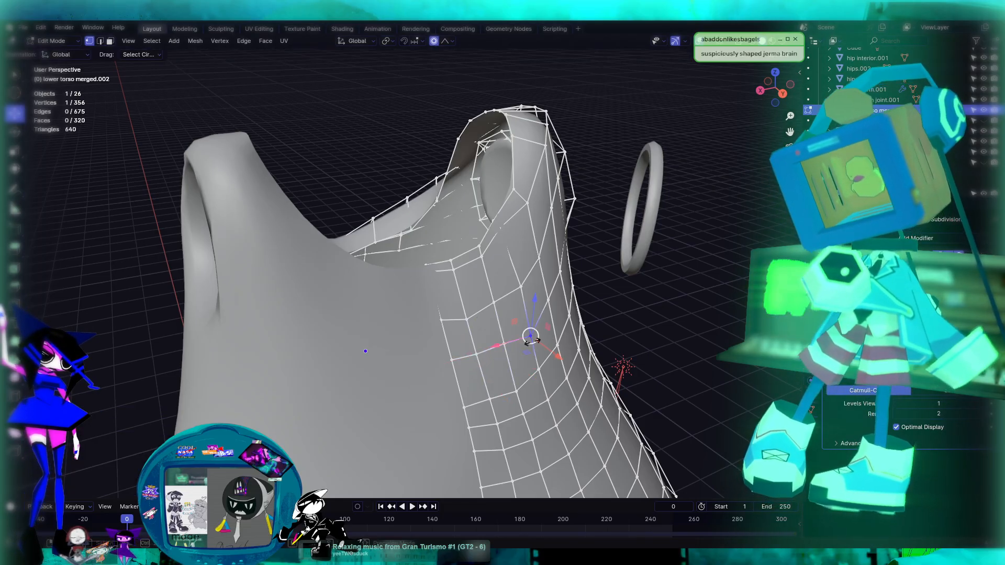
left_click(553, 358)
Select three adjacent vertices in the next rear row, slide them slightly upward together, and clear the selection
middle_click_drag(546, 381, 469, 323)
left_click(474, 330)
left_click(443, 332, "shift")
key("shift+v")
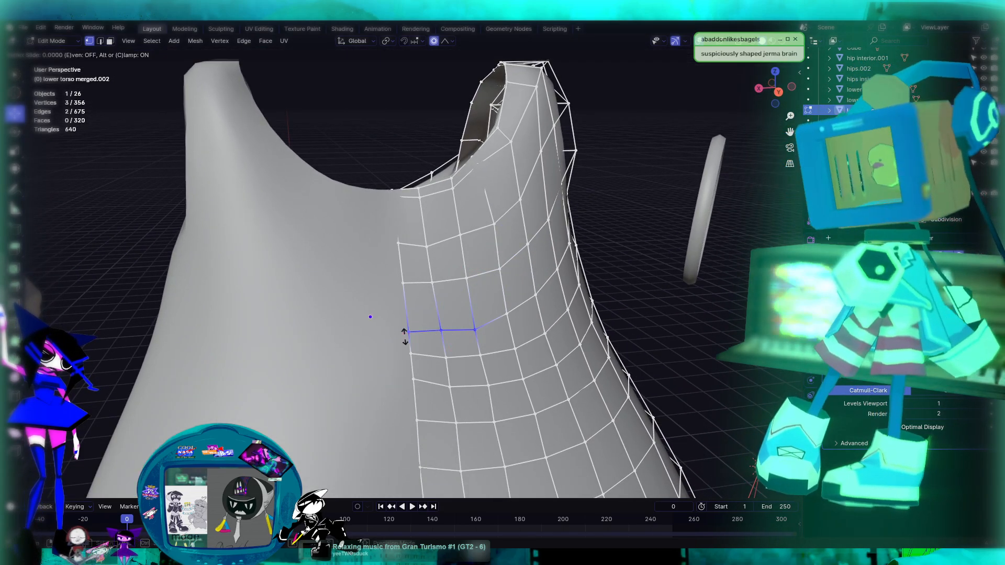
left_click(405, 326)
left_click(653, 244)
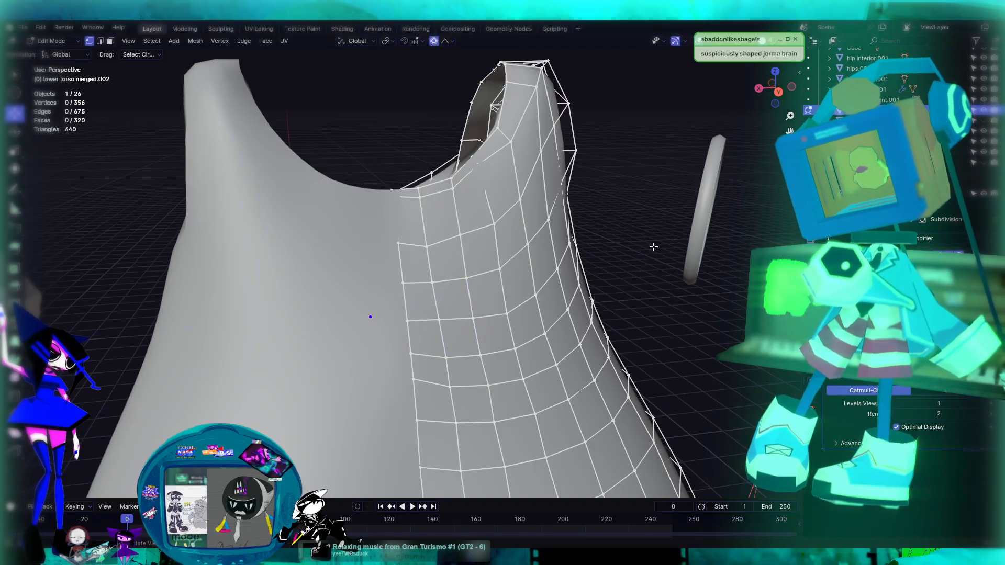
Select four consecutive vertices on the inner rear rim and move them about -0.048 m along Y without proportional editing
scroll(649, 262, "down", 3)
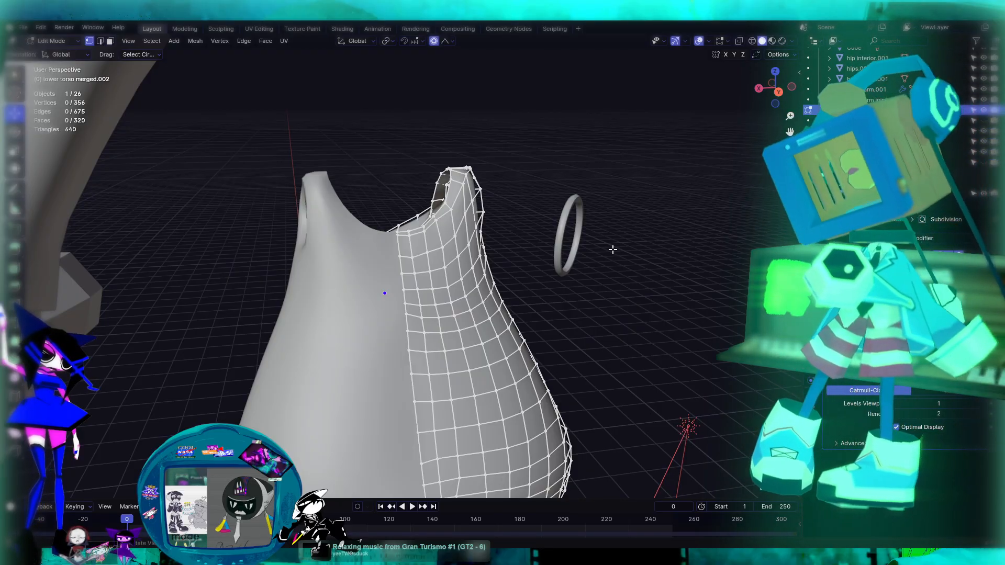
middle_click_drag(597, 256, 500, 210)
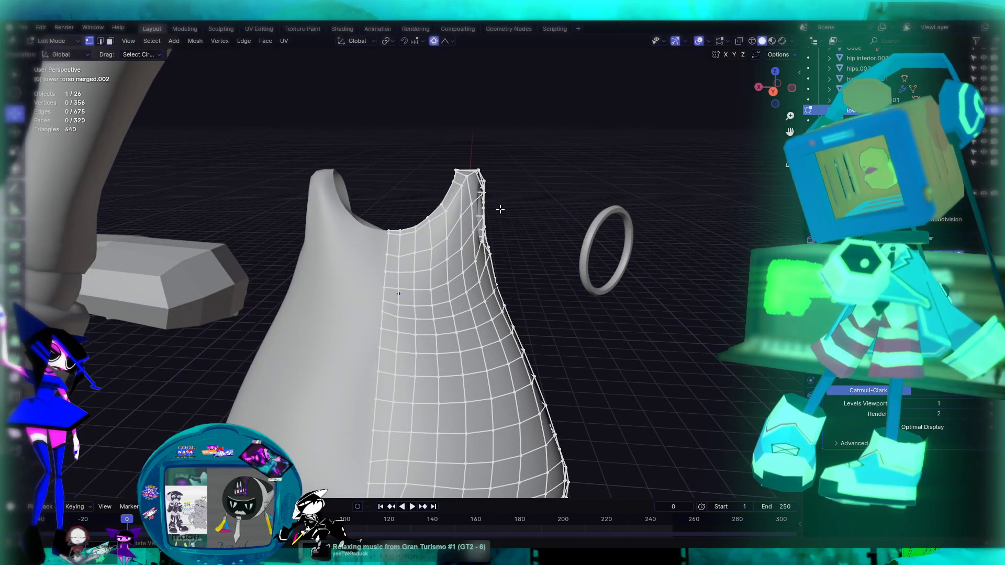
middle_click_drag(543, 245, 370, 252)
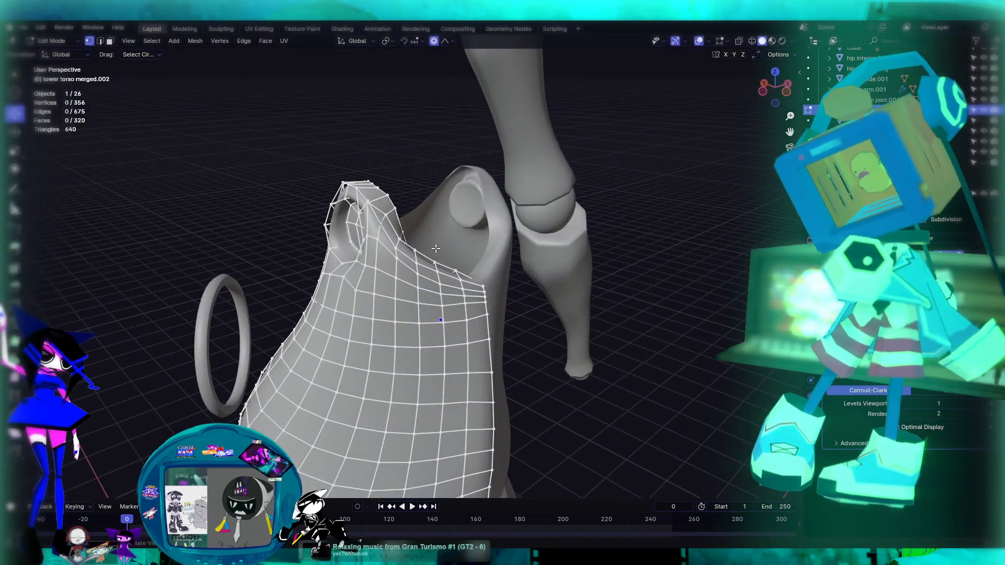
middle_click_drag(543, 278, 440, 268)
middle_click_drag(376, 267, 446, 251)
left_click(391, 294)
middle_click_drag(390, 294, 422, 260)
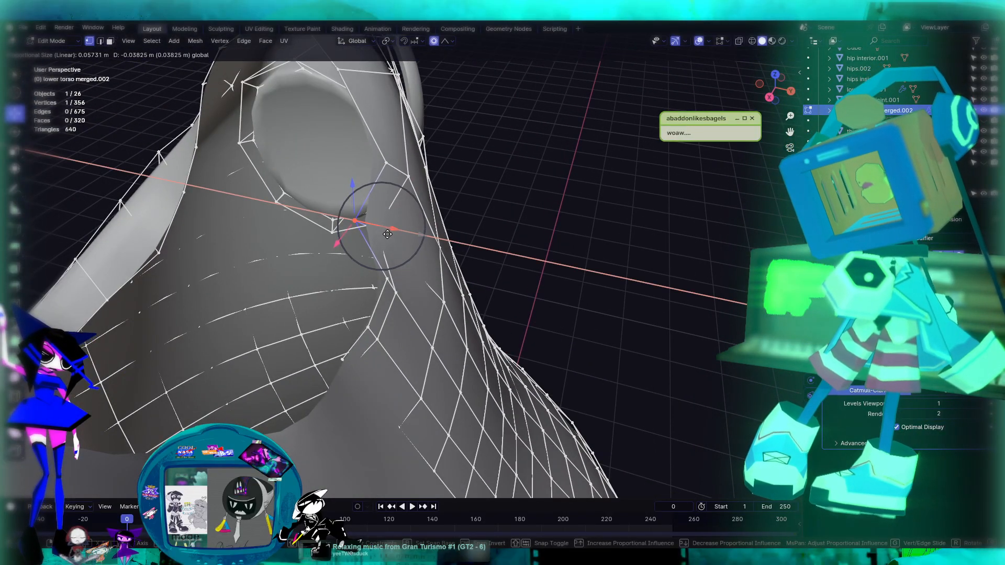
middle_click_drag(427, 91, 471, 231)
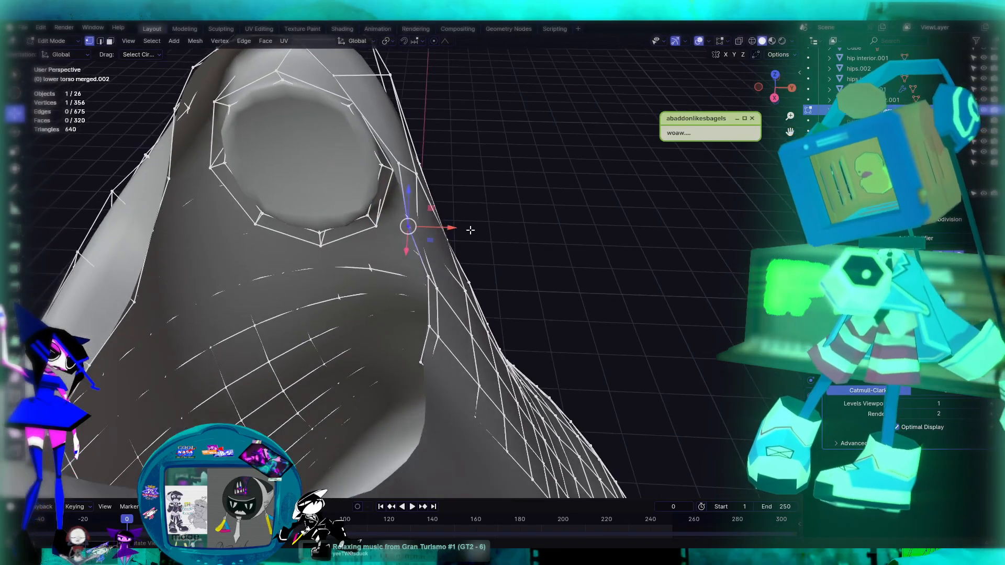
left_click(426, 276, "shift")
left_click(428, 324, "shift")
left_click(422, 362, "shift")
left_click_drag(464, 295, 424, 294)
Unhide the upper torso while keeping the lower torso in Edit Mode
middle_click_drag(502, 264, 425, 253)
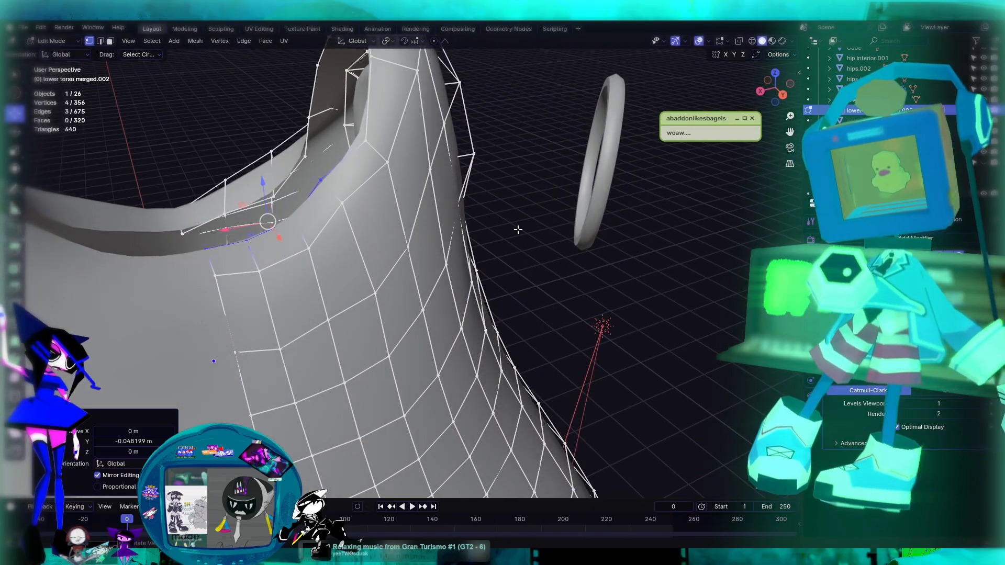
middle_click_drag(361, 240, 648, 247)
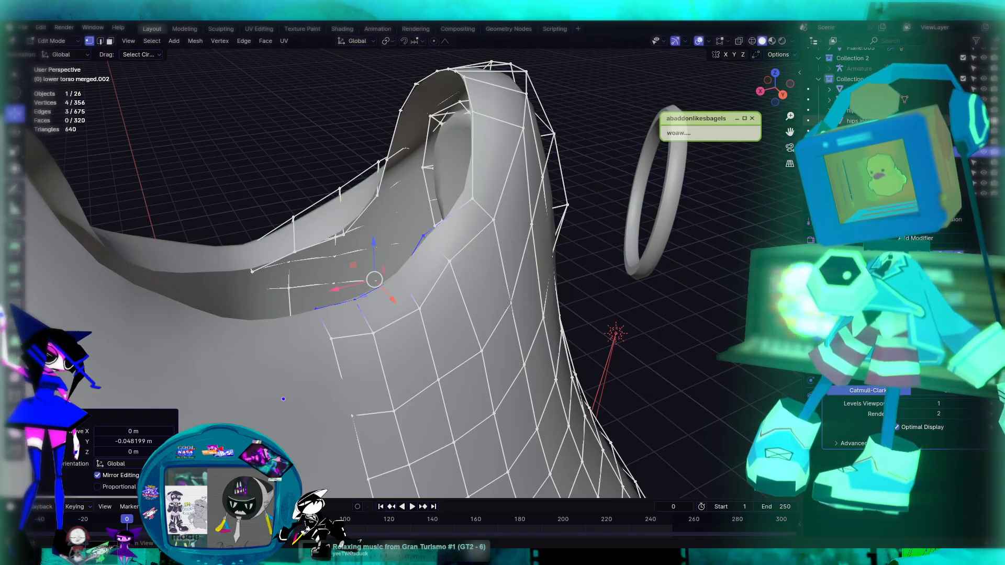
left_click(984, 163)
middle_click_drag(543, 220, 493, 196)
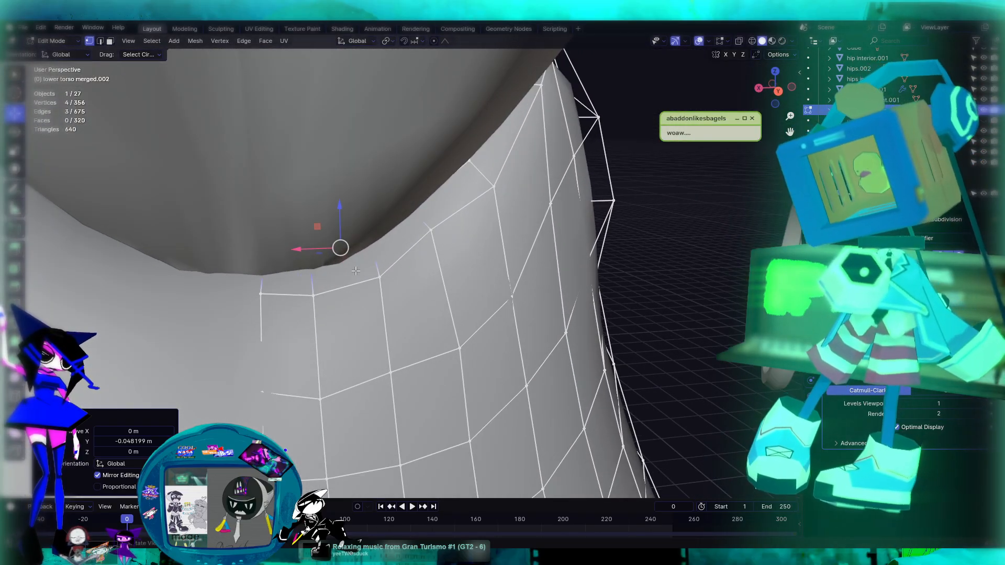
Lower the centre inner vertex of the rear rim along Z, and its neighbour by about 0.032 m
left_click(309, 292)
left_click(267, 282)
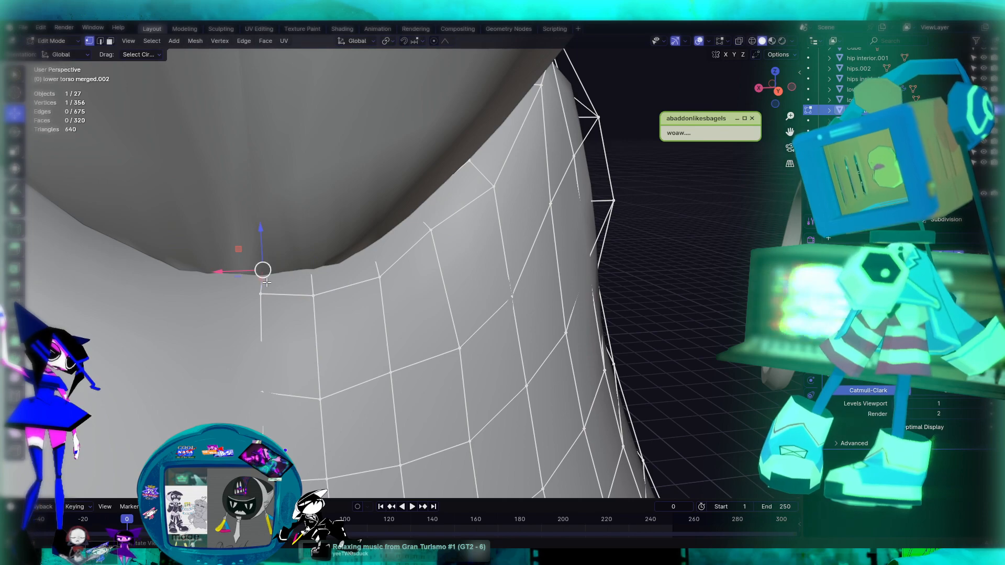
key("g")
key("z")
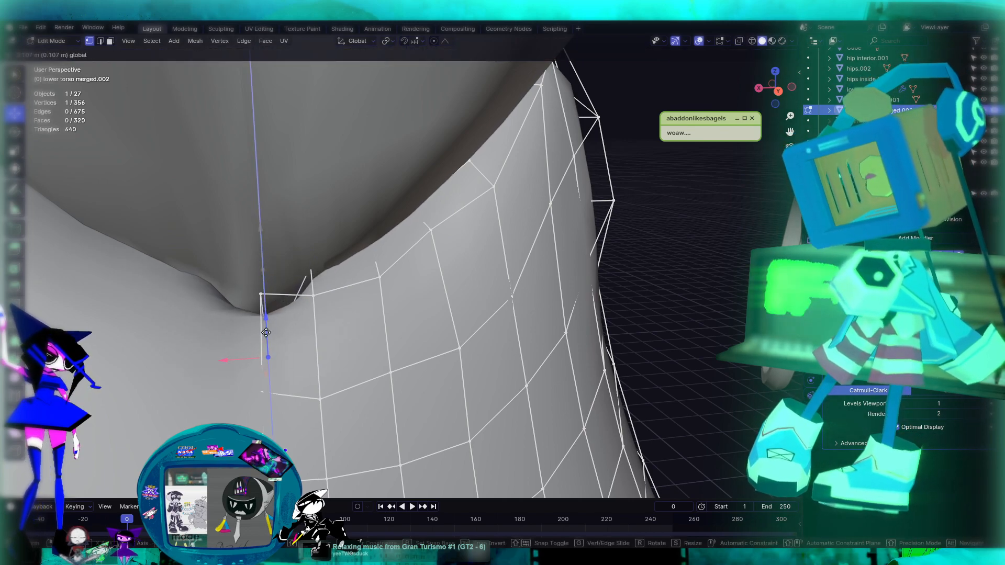
left_click(272, 298)
left_click(311, 266)
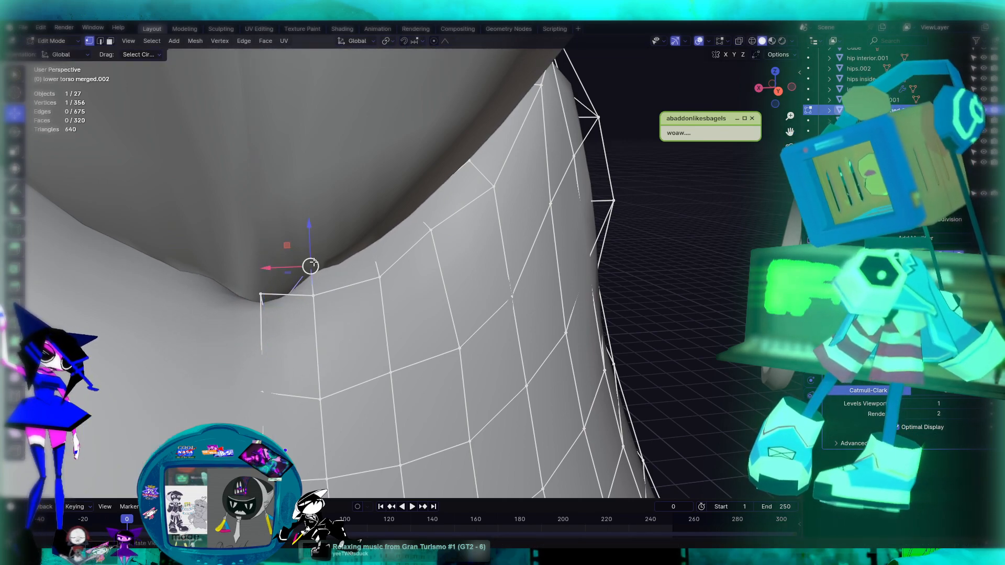
left_click_drag(311, 237, 323, 262)
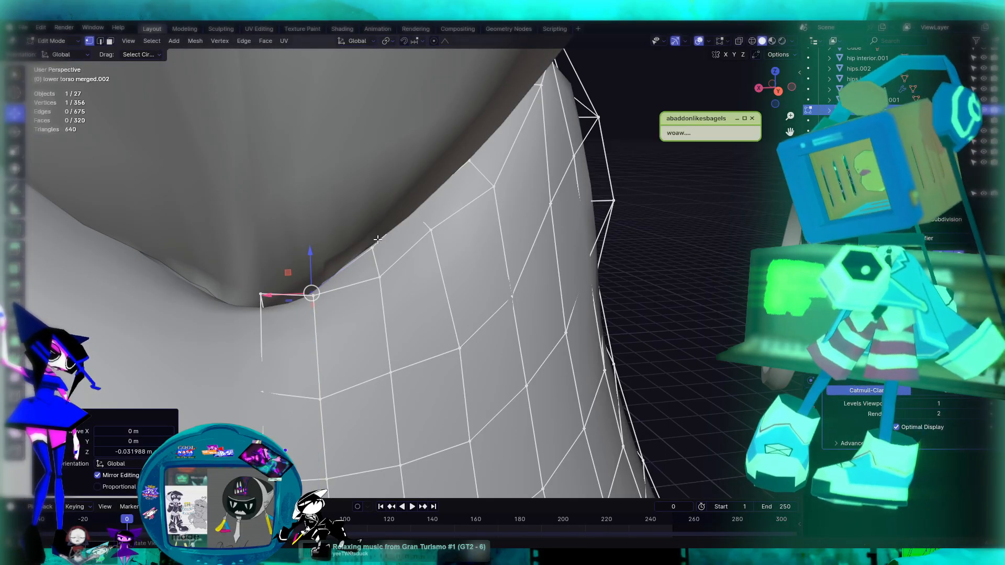
Nudge the next inner rear-rim vertex beside the centre and move a neighbouring rim vertex about 0.021 m along X
left_click(377, 243)
left_click_drag(378, 229, 379, 233)
middle_click_drag(492, 197, 453, 183)
middle_click_drag(421, 138, 479, 162)
left_click_drag(435, 150, 424, 148)
left_click(408, 199)
middle_click_drag(442, 212, 424, 217)
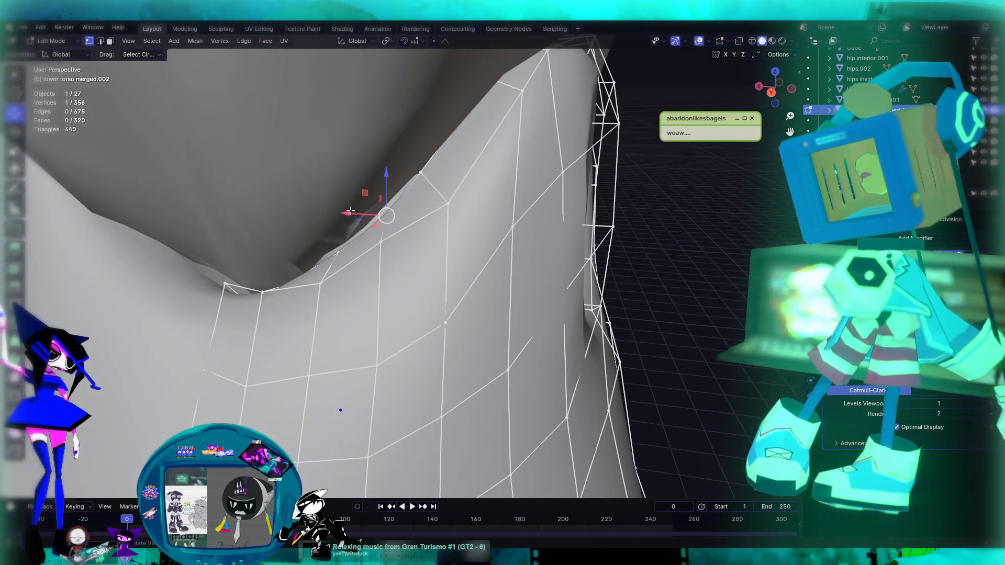
key("g")
key("x")
left_click(331, 207)
middle_click_drag(331, 207, 391, 199)
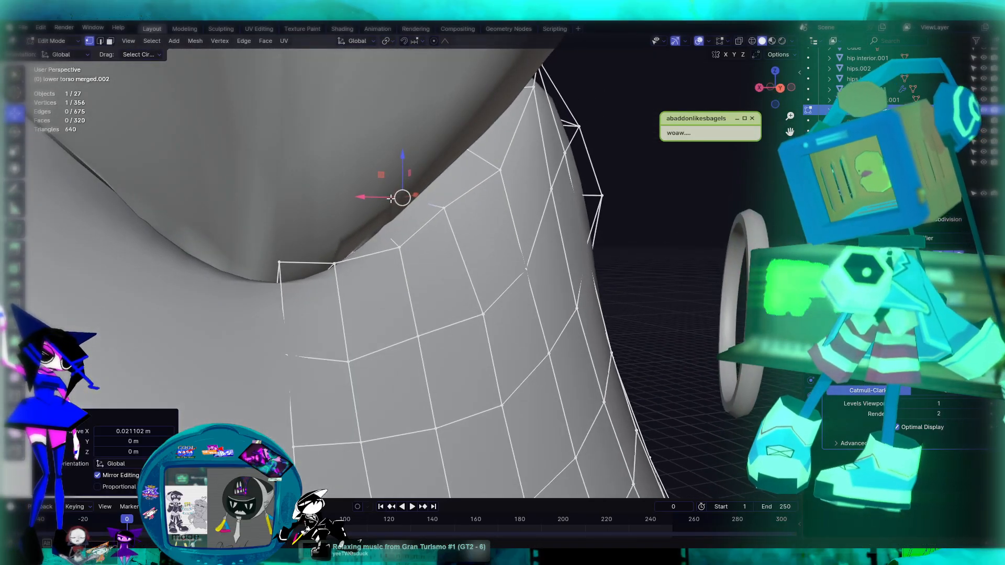
Move the inner rear-rim vertex about -0.008 m in X, -0.007 m in Y and -0.006 m in Z
left_click(283, 263)
middle_click_drag(314, 289, 486, 359)
middle_click_drag(460, 186, 471, 227, "shift")
scroll(464, 239, "up", 3)
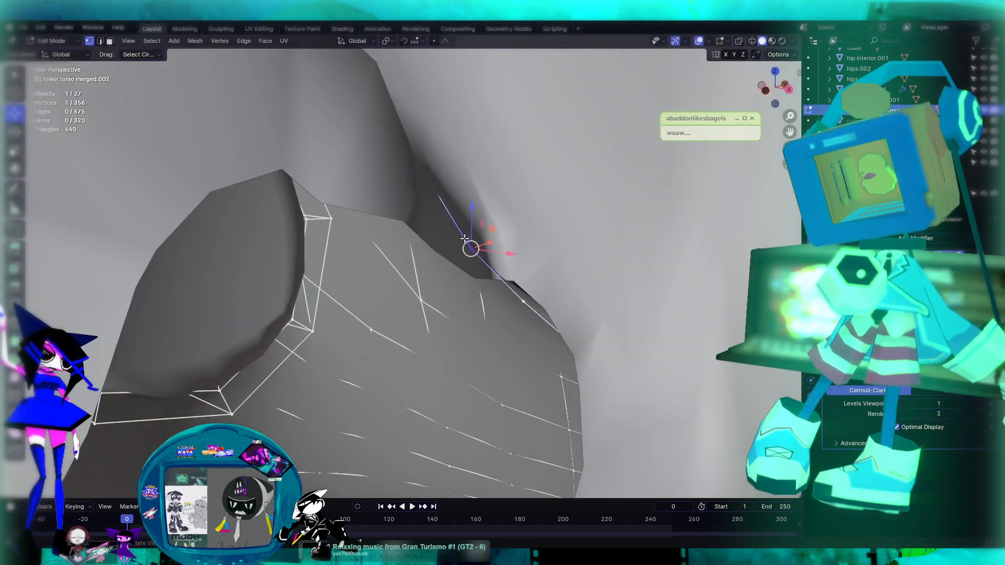
key("g")
left_click(455, 258)
middle_click_drag(456, 258, 299, 275)
scroll(293, 286, "down", 4)
middle_click_drag(268, 317, 396, 284)
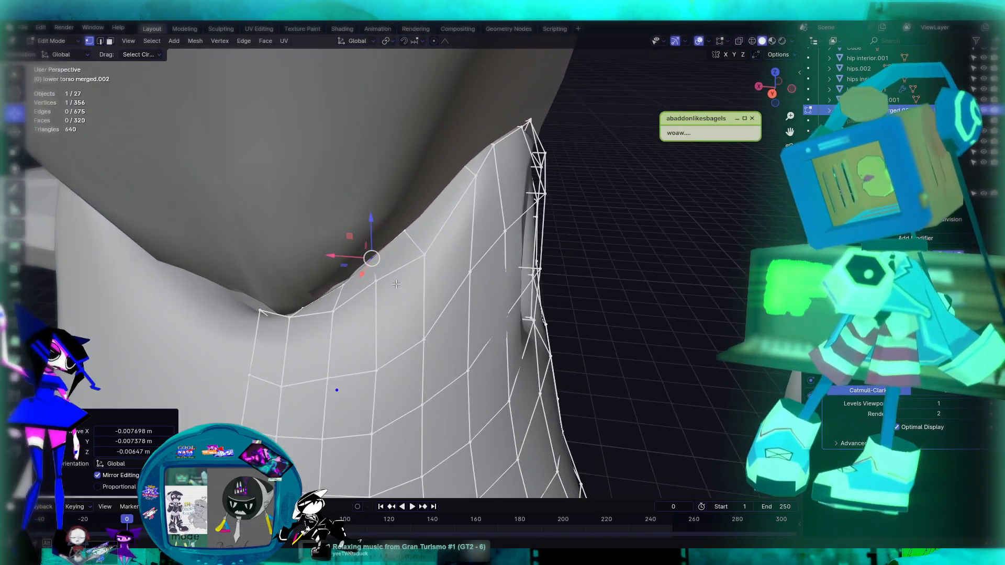
Move the next outer rim vertex about -0.003 m in X, 0.002 m in Y and -0.005 m in Z
key("g")
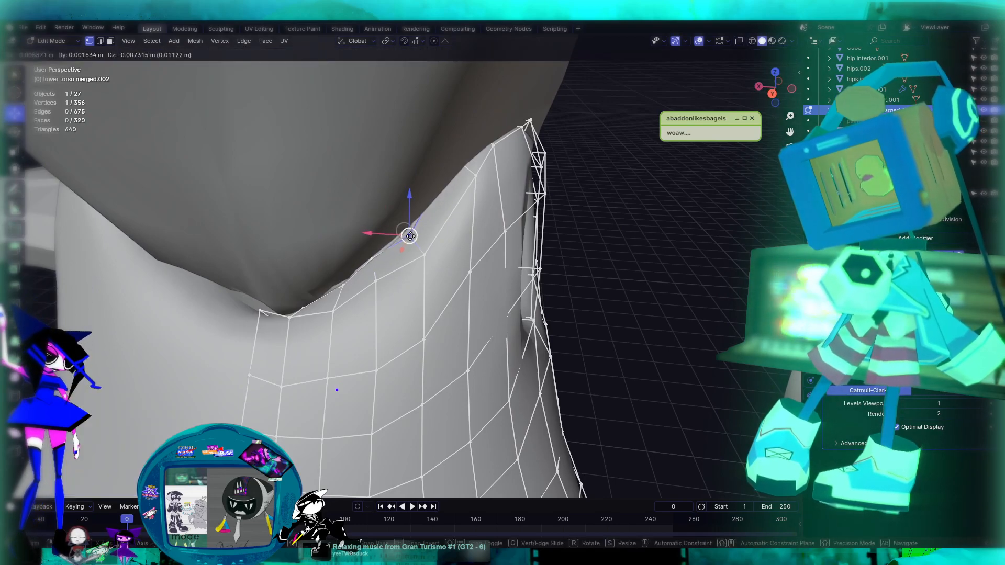
left_click(406, 235)
middle_click_drag(406, 238, 427, 211)
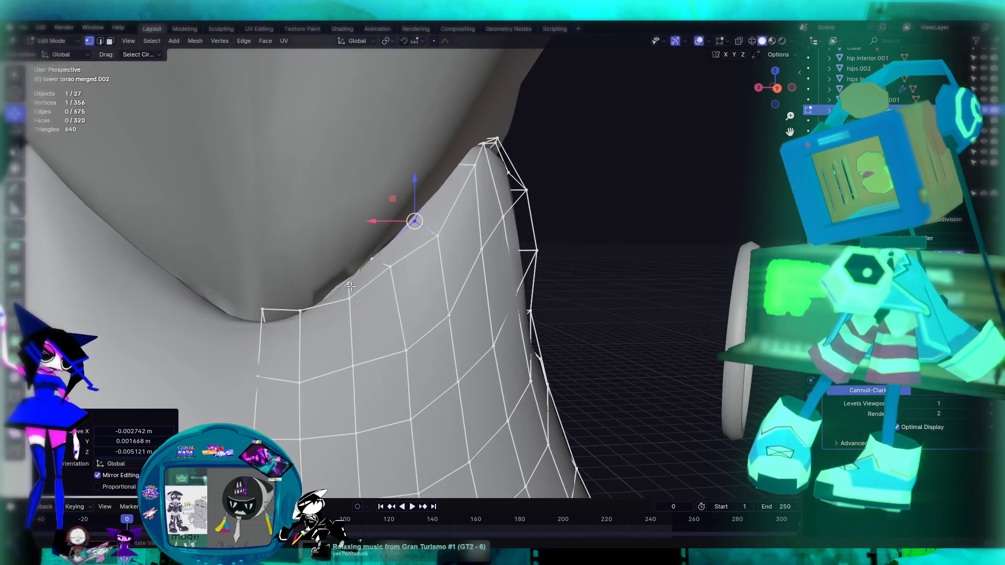
Undo the last vertex adjustment and slide the neighbouring inner rim vertex slightly along its edge
scroll(378, 280, "up", 4)
middle_click_drag(374, 260, 383, 267)
key("ctrl+z")
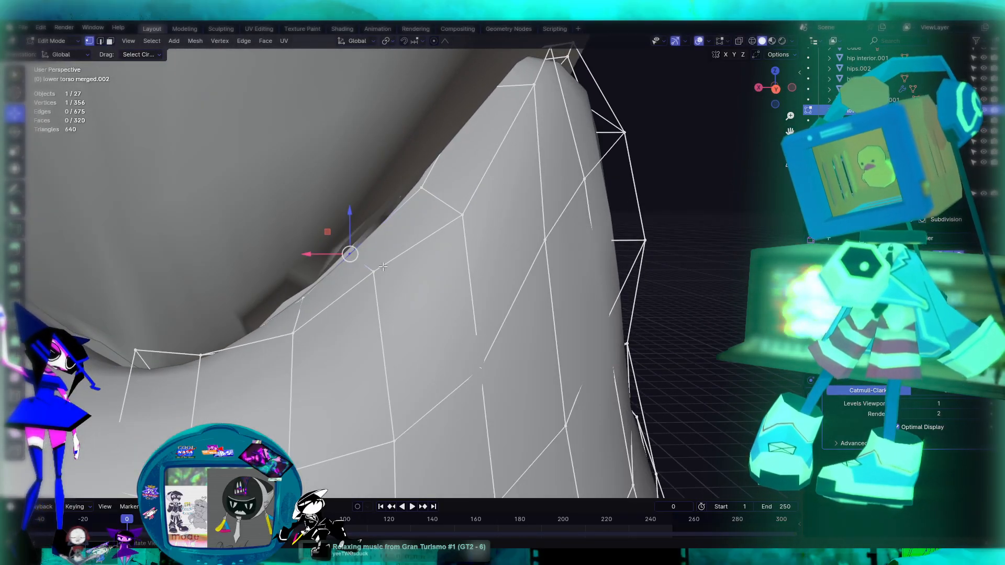
left_click_drag(351, 256, 354, 259)
scroll(363, 262, "down", 2)
middle_click_drag(363, 262, 387, 304)
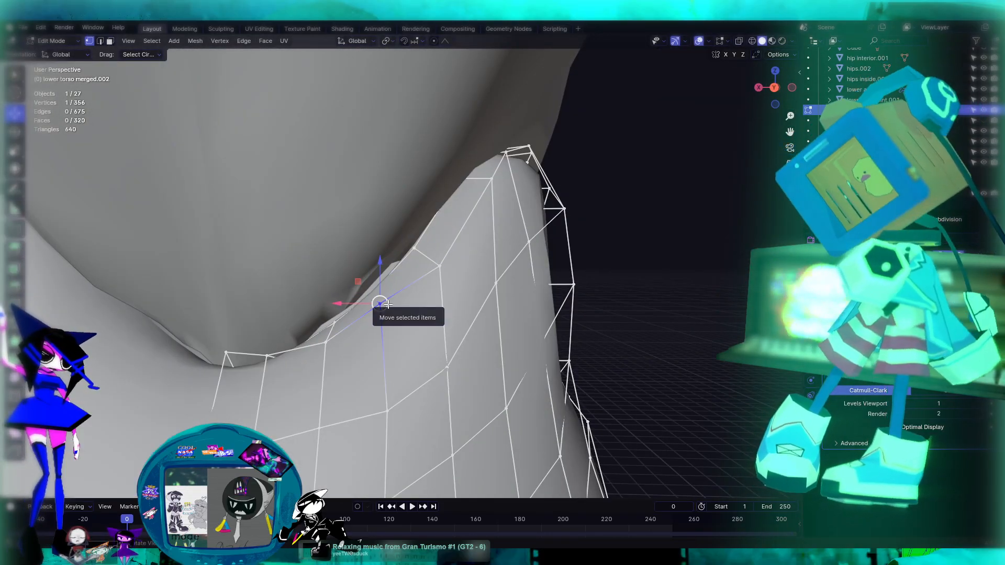
key("shift+v")
left_click(391, 311)
Move five consecutive inner rear-rim vertices about -0.069 m along Y and raise them slightly along Z
middle_click_drag(391, 311, 414, 304)
key("g")
key("x")
left_click(401, 334)
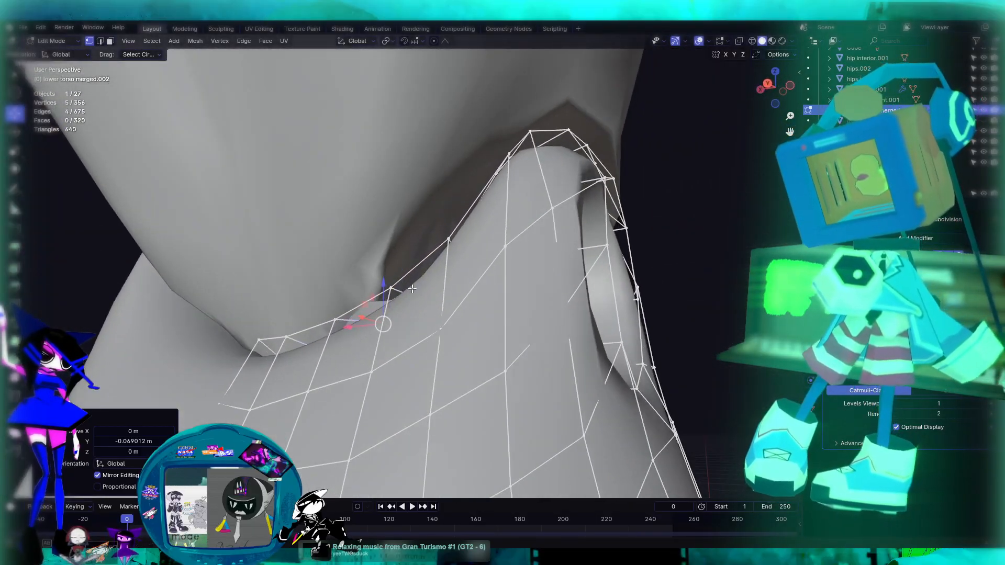
scroll(419, 282, "down", 5)
middle_click_drag(448, 225, 423, 266)
scroll(418, 267, "up", 3)
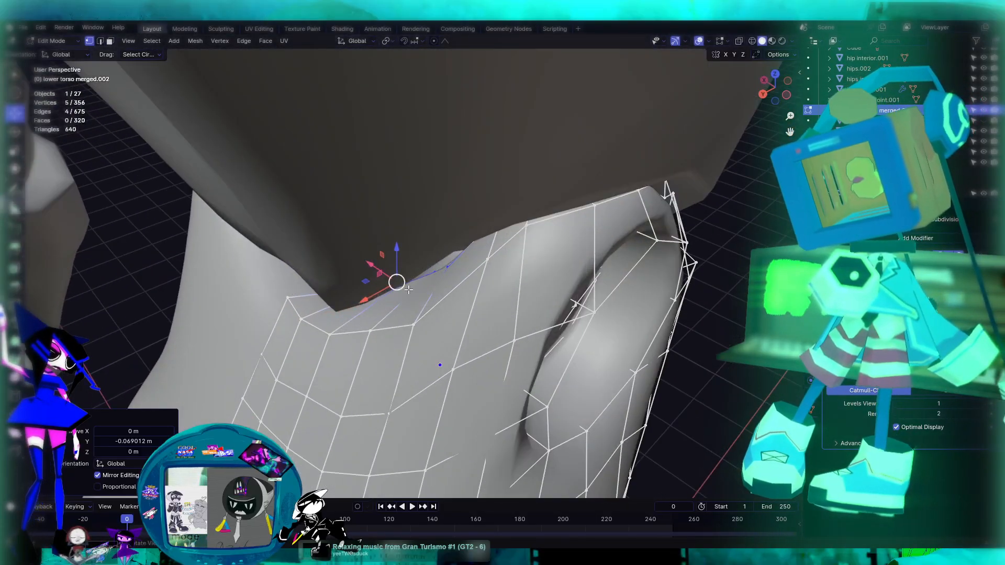
scroll(400, 270, "up", 2)
left_click_drag(393, 261, 394, 236)
middle_click_drag(392, 251, 439, 246)
Leave the lower torso's Edit Mode and open the upper torso for mesh editing
key("Tab")
scroll(655, 356, "down", 3)
scroll(654, 357, "down", 1)
left_click(534, 290)
scroll(531, 292, "down", 5)
middle_click_drag(531, 292, 437, 296)
scroll(438, 297, "up", 4)
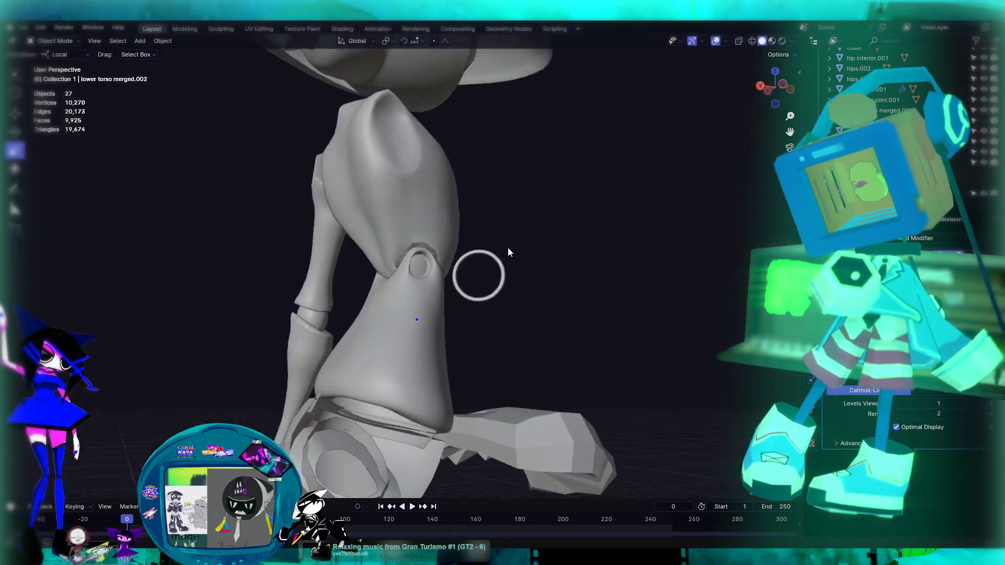
left_click(446, 215)
key("Tab")
Slide two consecutive vertices on the upper torso's inner lower rim outward along their edges, by factors of about 0.428 and 0.171
scroll(416, 230, "up", 3)
middle_click_drag(416, 230, 416, 280)
scroll(435, 255, "up", 6)
scroll(414, 279, "up", 3)
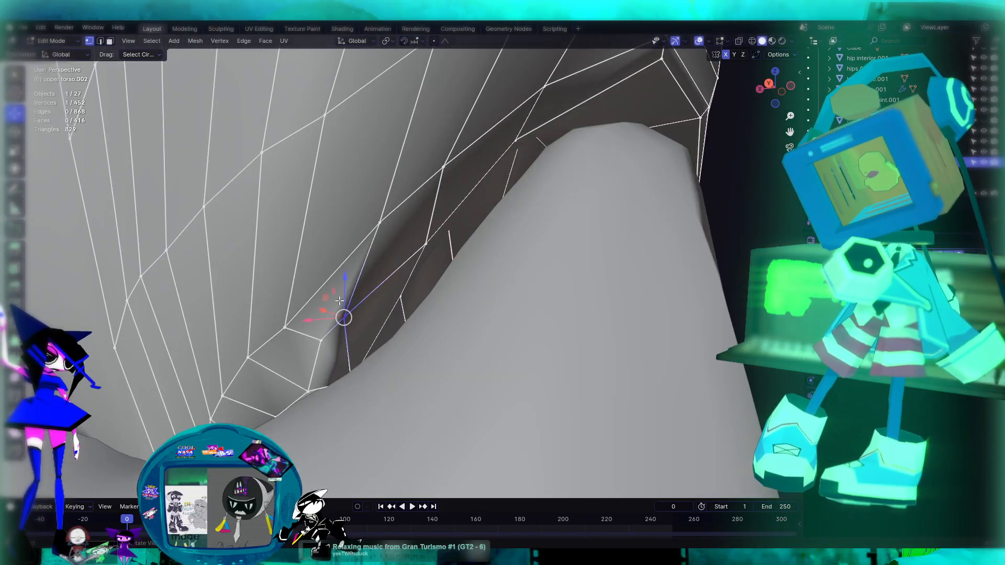
key("shift+v")
left_click(382, 276)
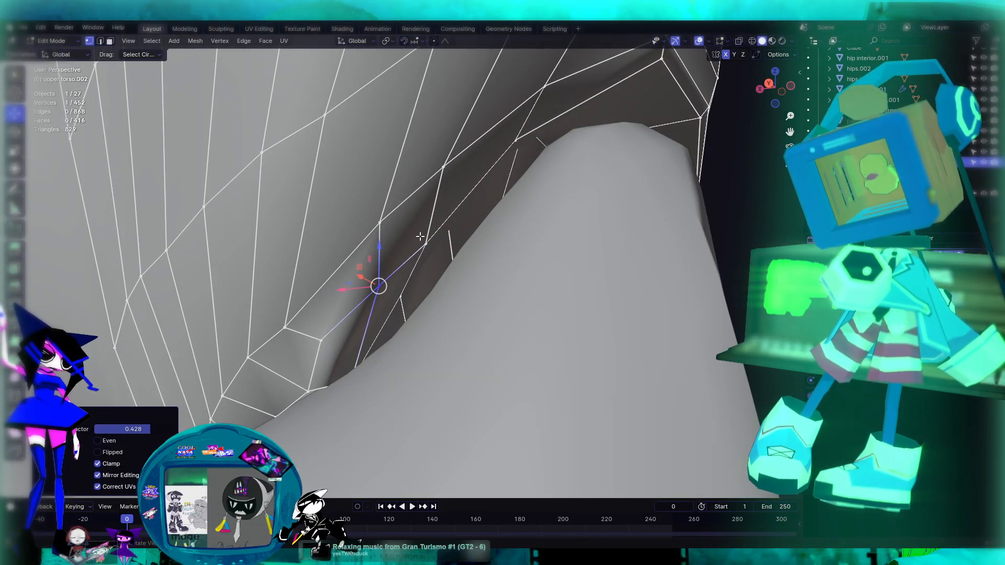
key("shift+v")
left_click(440, 222)
Select two adjacent inner vertices in the upper torso's lower fold and shift them slightly together
middle_click_drag(513, 225, 477, 246)
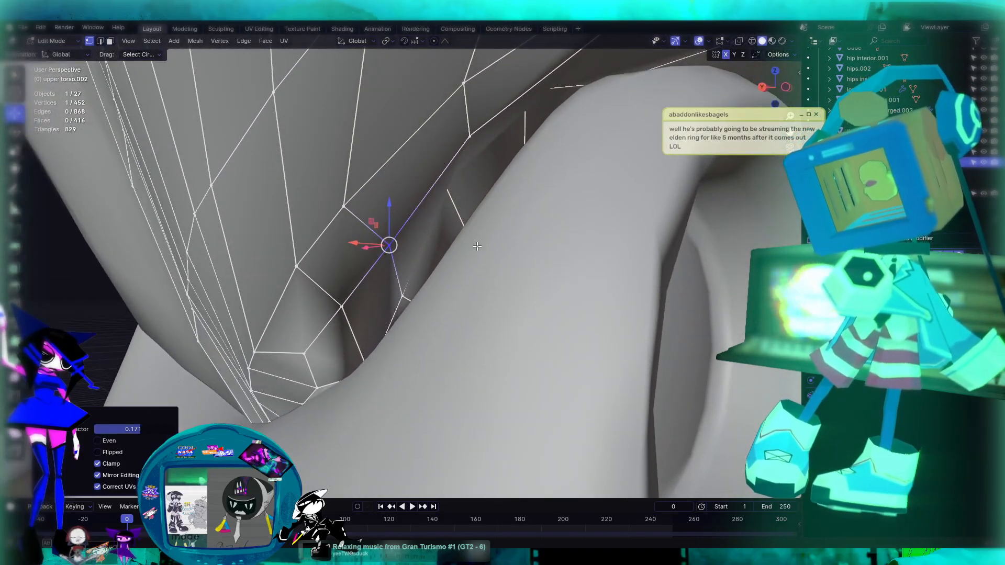
left_click(342, 307)
left_click(305, 354, "shift")
middle_click_drag(350, 359, 397, 362)
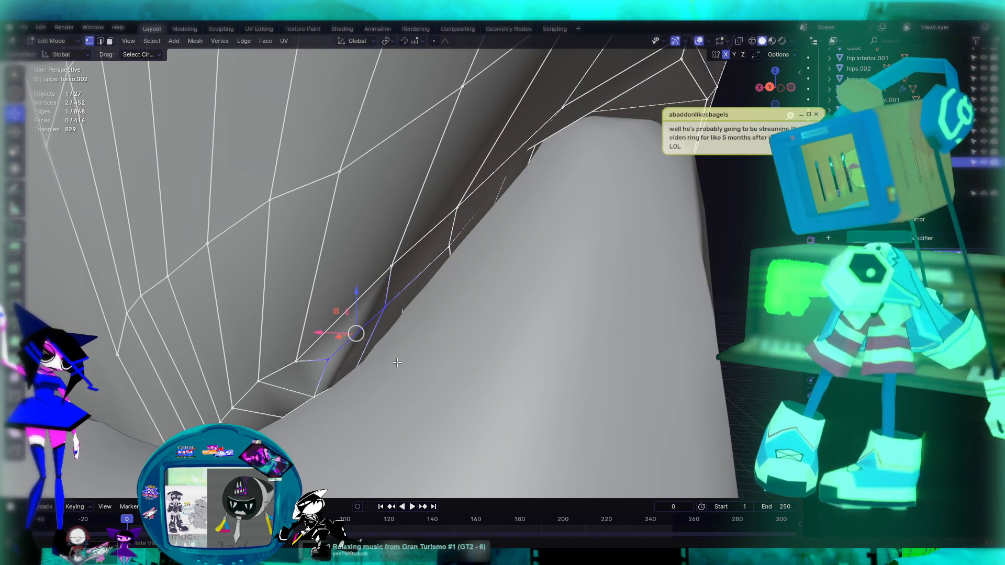
middle_click_drag(330, 338, 373, 335)
mouse_move(365, 319)
left_mouse_down()
mouse_move(380, 320)
mouse_move(359, 320)
left_mouse_up()
middle_click_drag(359, 320, 390, 344)
Move the single inner vertex above the lower torso's rim about -0.014 m along X
left_click(367, 303)
middle_click_drag(380, 336, 438, 297)
middle_click_drag(408, 247, 434, 299)
key("g")
key("x")
left_click(426, 239)
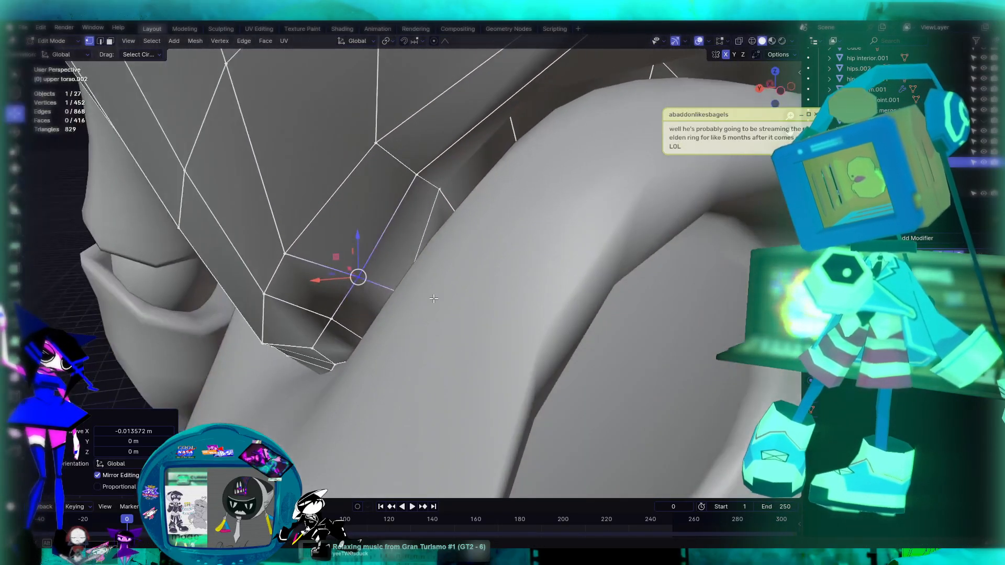
Shift the next inner rim vertex of the upper torso along X, followed by two adjacent rim vertices together
left_click(418, 175)
middle_click_drag(420, 175, 399, 279)
key("g")
key("x")
left_click(515, 162)
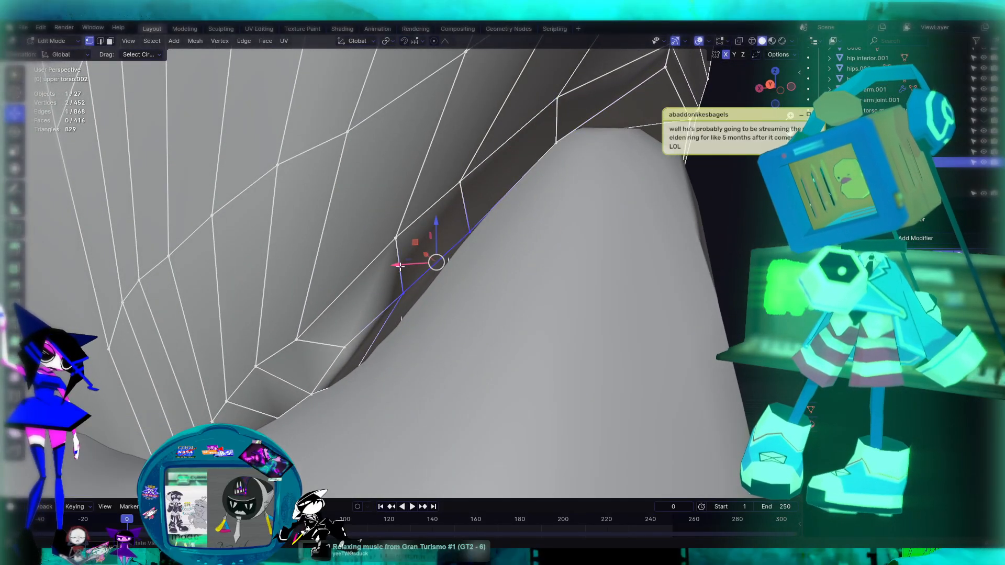
key("g")
key("x")
left_click(422, 271)
middle_click_drag(421, 272, 405, 308)
Select a lower vertex on the upper torso's inner rim and move it freely down behind the lower torso's edge
middle_click_drag(366, 344, 516, 447)
left_click(314, 334)
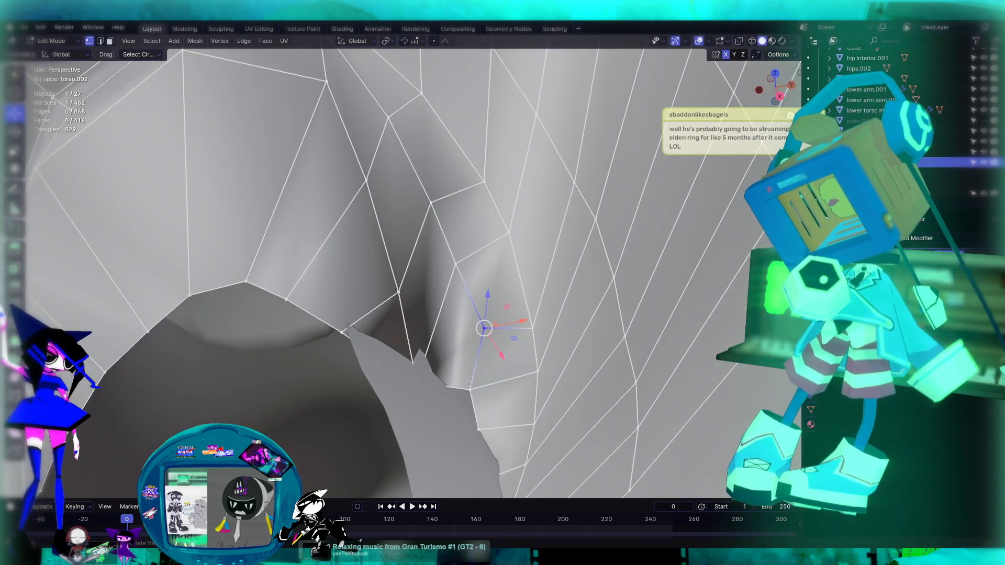
key("g")
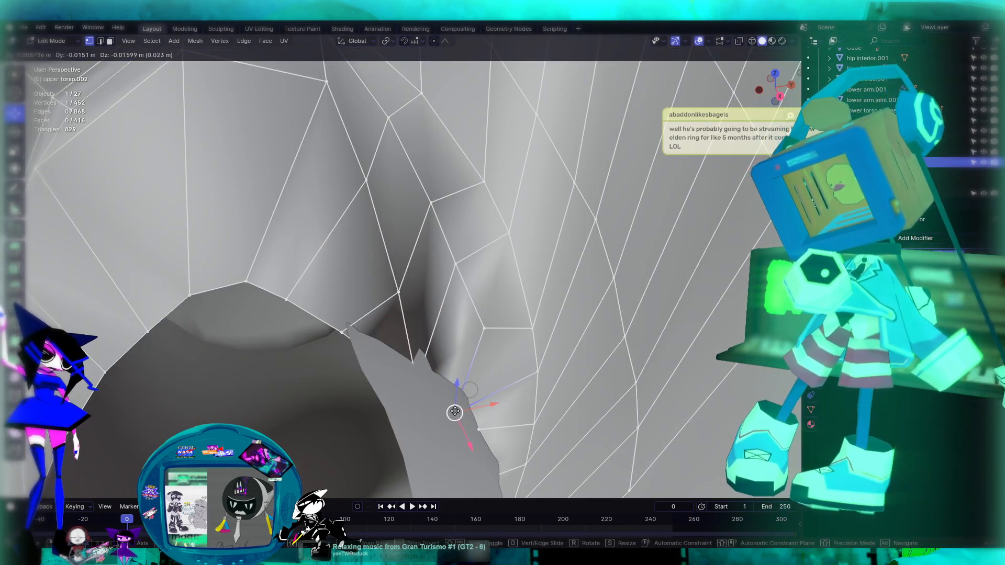
left_click_drag(454, 412, 454, 412)
middle_click_drag(455, 412, 311, 363)
middle_click_drag(348, 285, 478, 271)
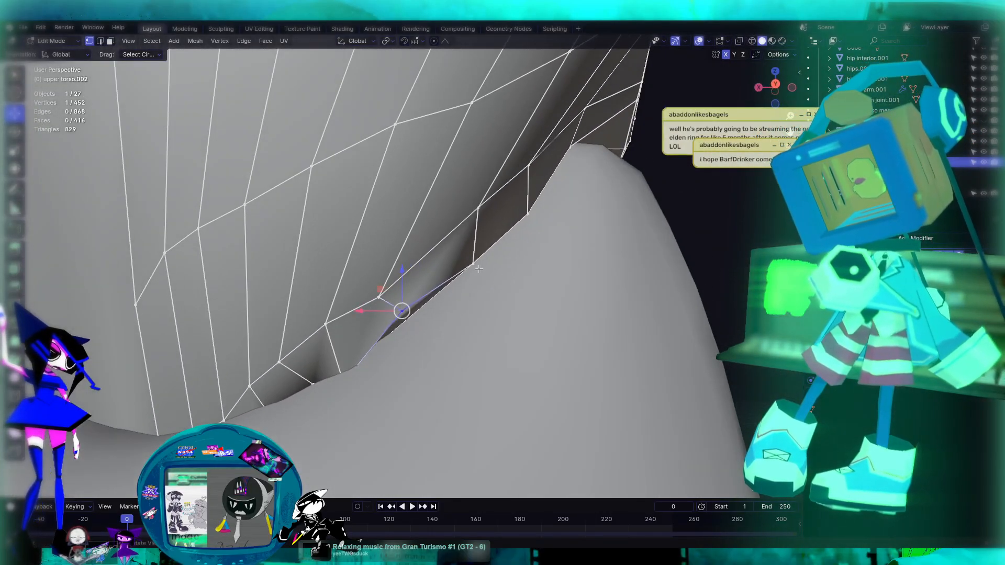
Nudge the remaining inner rim vertices of the upper torso to close the gap along the lower torso's edge
left_click_drag(475, 261, 467, 257)
middle_click_drag(369, 337, 470, 329)
left_click_drag(469, 310, 458, 296)
middle_click_drag(579, 292, 357, 281)
Leave the upper torso's Edit Mode and select the lower torso
key("Tab")
left_click(383, 420)
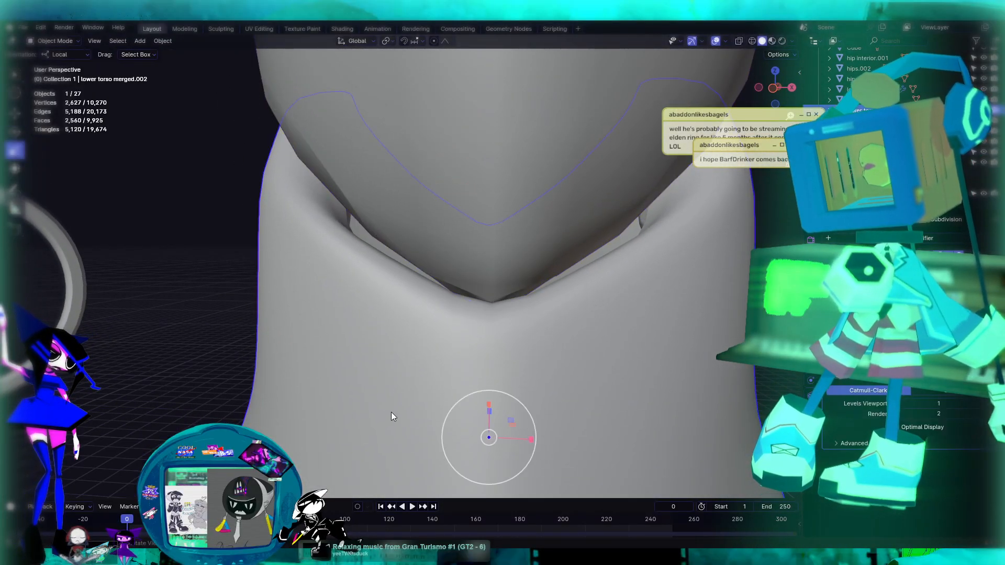
Select a chain of four vertices along the inner rim of the lower torso's V-shaped front waist opening in Edit Mode
key("Tab")
middle_click_drag(436, 304, 334, 389)
middle_click_drag(260, 408, 393, 325)
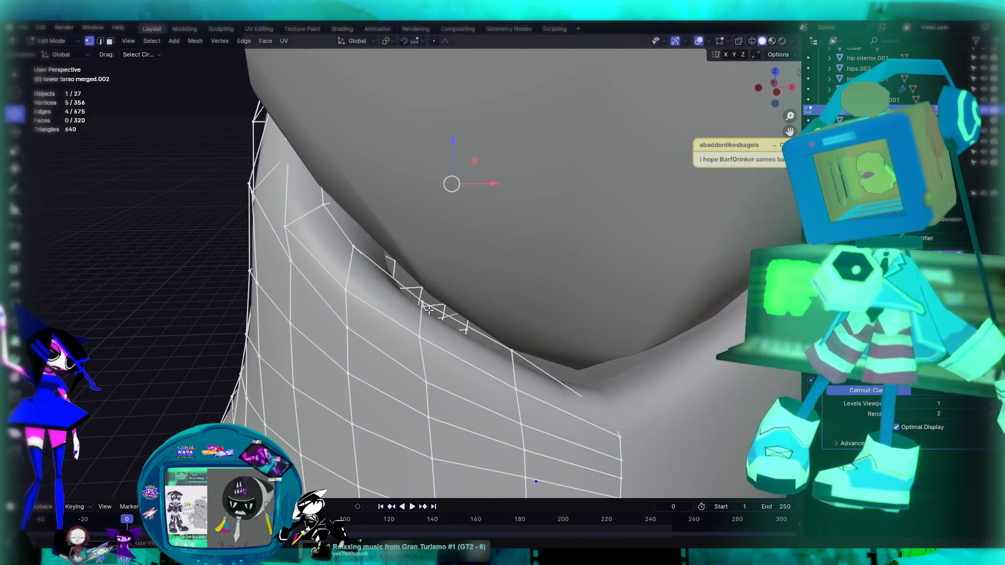
scroll(479, 315, "up", 2)
middle_click_drag(478, 315, 416, 328)
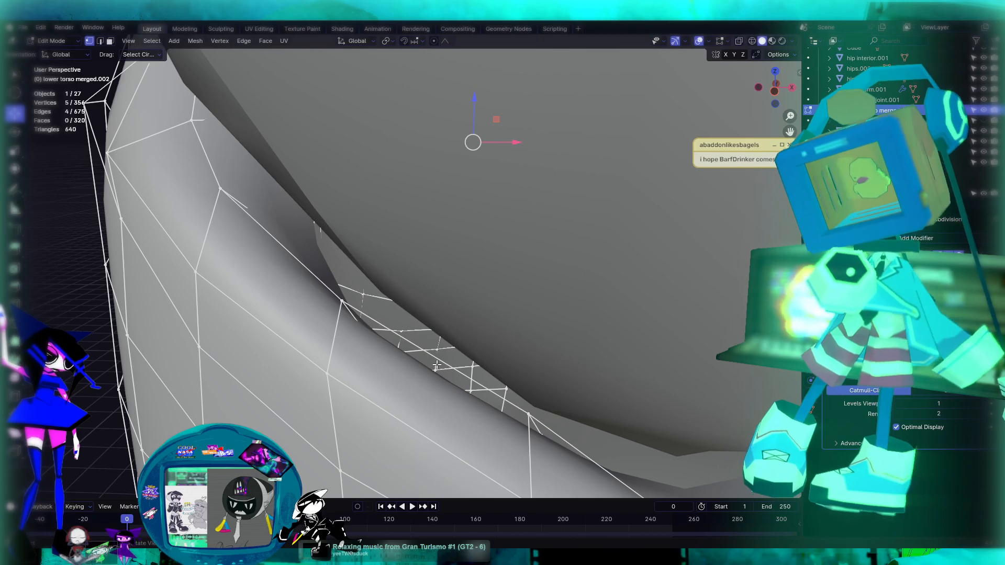
middle_click_drag(463, 320, 368, 268)
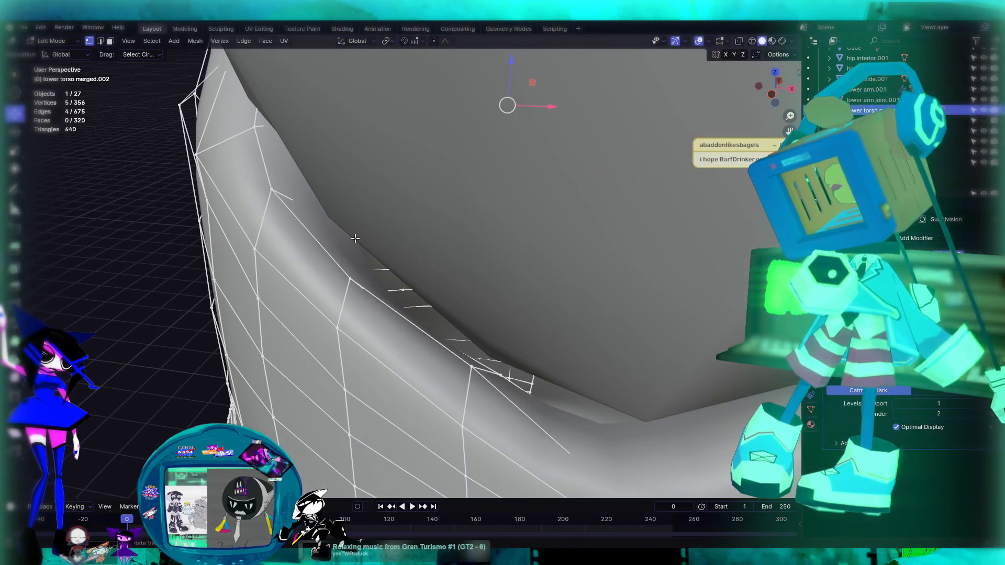
left_click(335, 221)
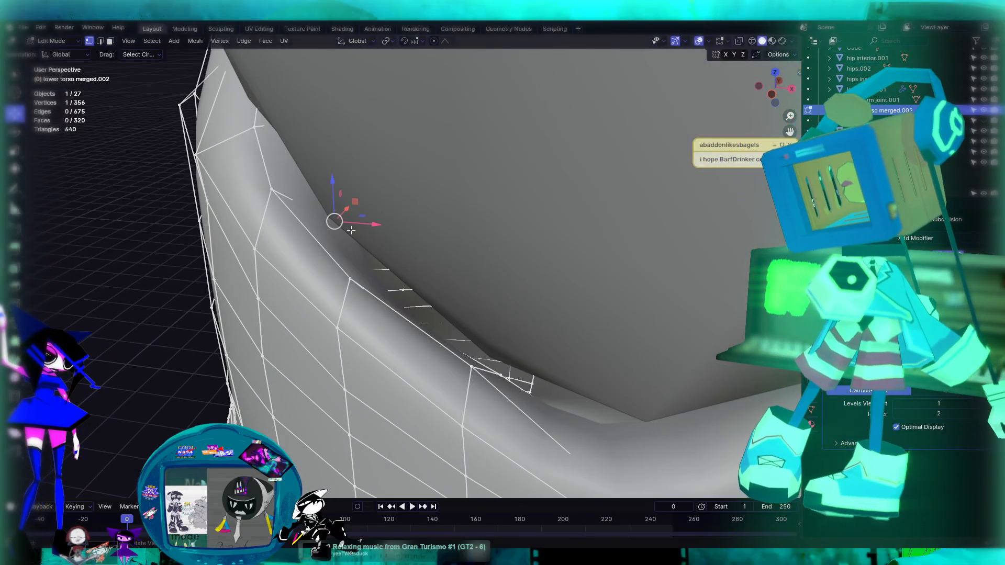
left_click(938, 378)
middle_click_drag(390, 307, 368, 312)
left_click(369, 318, "shift")
left_click(500, 411, "shift")
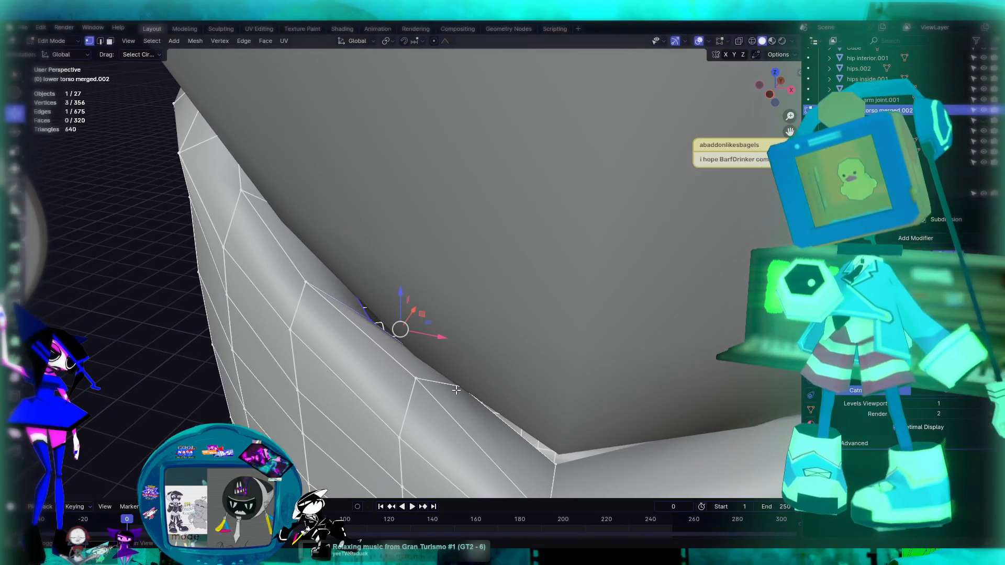
mouse_move(457, 390)
middle_mouse_down()
mouse_move(471, 449)
mouse_move(482, 384)
mouse_move(474, 392)
middle_mouse_up()
key("ctrl+z")
left_click(474, 393, "shift")
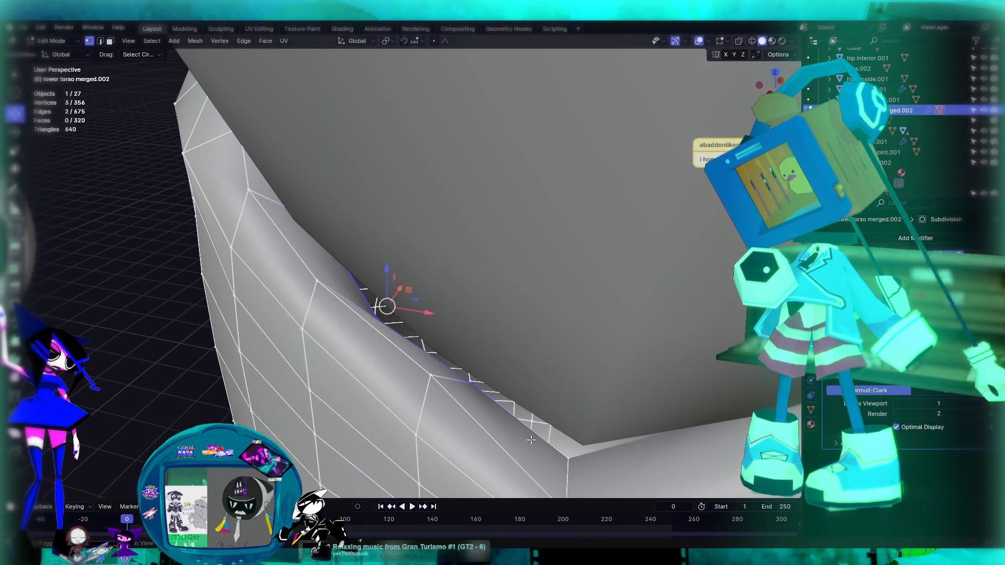
middle_click_drag(554, 453, 430, 368)
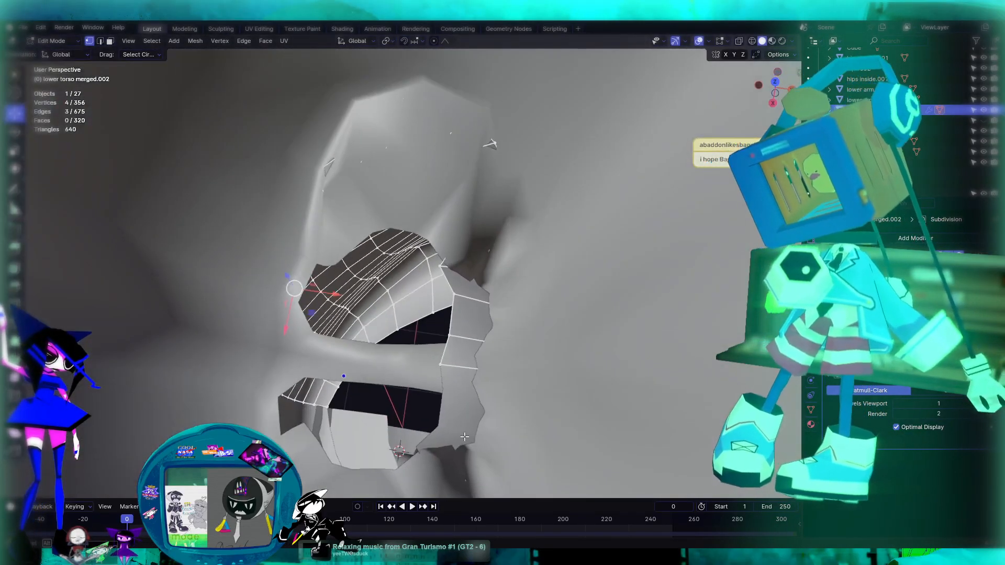
left_click(428, 368, "shift")
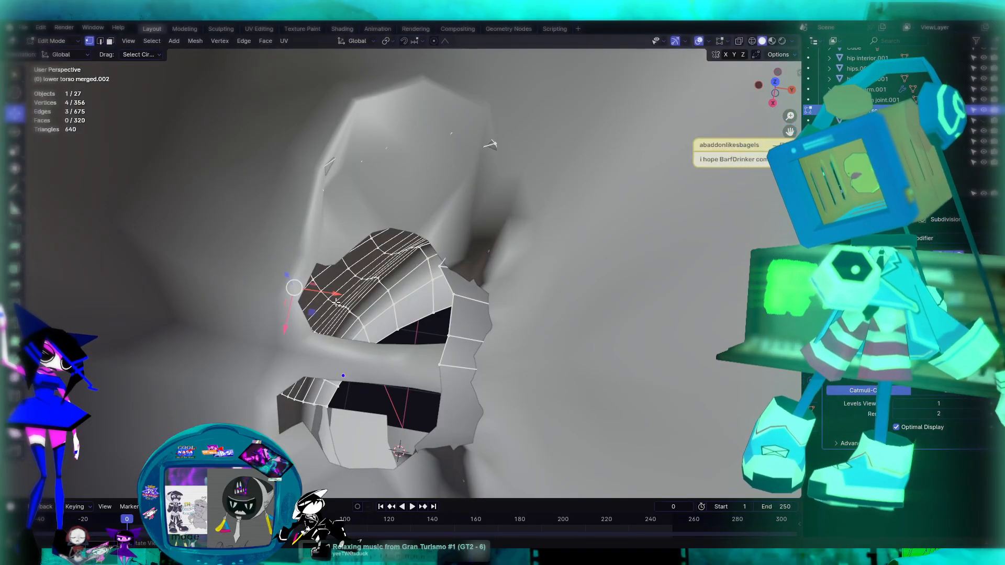
Move the selected waist-rim vertices about 0.026 m along Y and raise them about 0.03 m along Z
key("g")
key("x")
left_click_drag(347, 300, 348, 300)
middle_click_drag(348, 299, 448, 242)
key("g")
key("z")
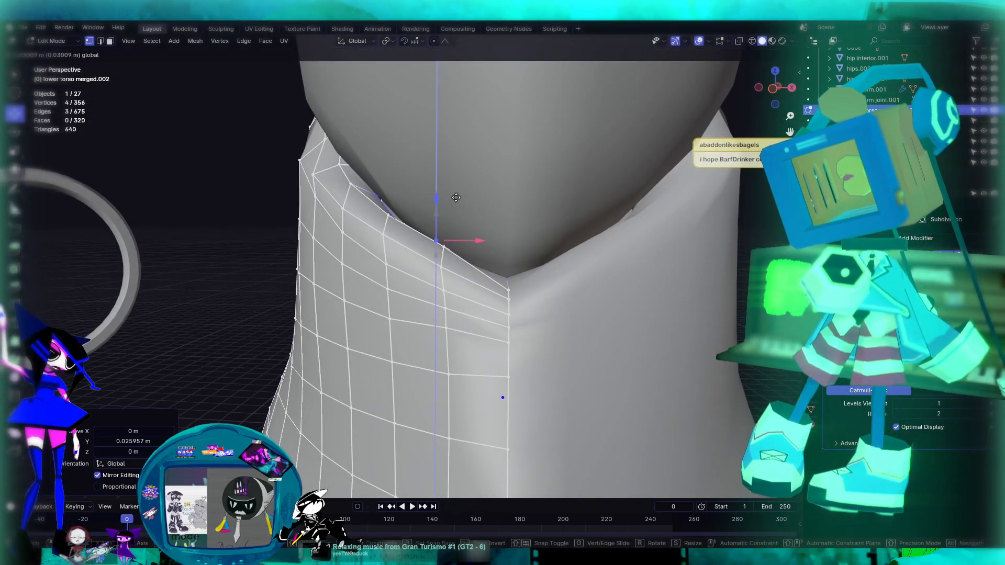
left_click(456, 200)
middle_click_drag(455, 200, 428, 234)
Raise a single front waist-rim vertex of the lower torso about 0.027 m along Z
left_click(399, 284)
key("g")
key("z")
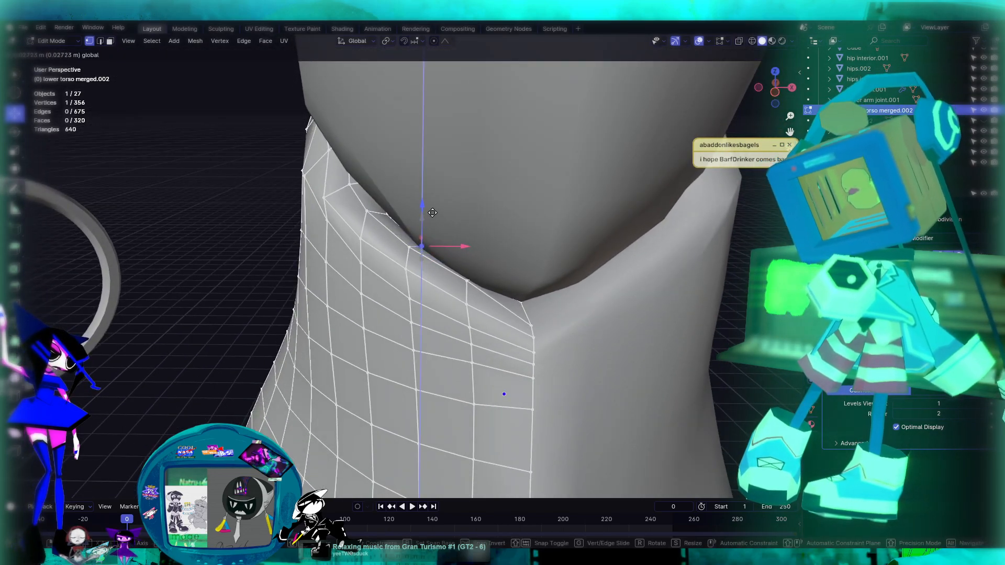
left_click_drag(432, 211, 432, 212)
Shift the same waist-rim vertex horizontally toward the upper torso and return to Object Mode
middle_click_drag(404, 196, 436, 262, "shift")
scroll(417, 204, "up", 4)
key("g")
key("x")
left_click(442, 208)
scroll(486, 269, "up", 3)
scroll(533, 272, "down", 6)
scroll(377, 234, "up", 4)
scroll(435, 262, "down", 6)
key("Tab")
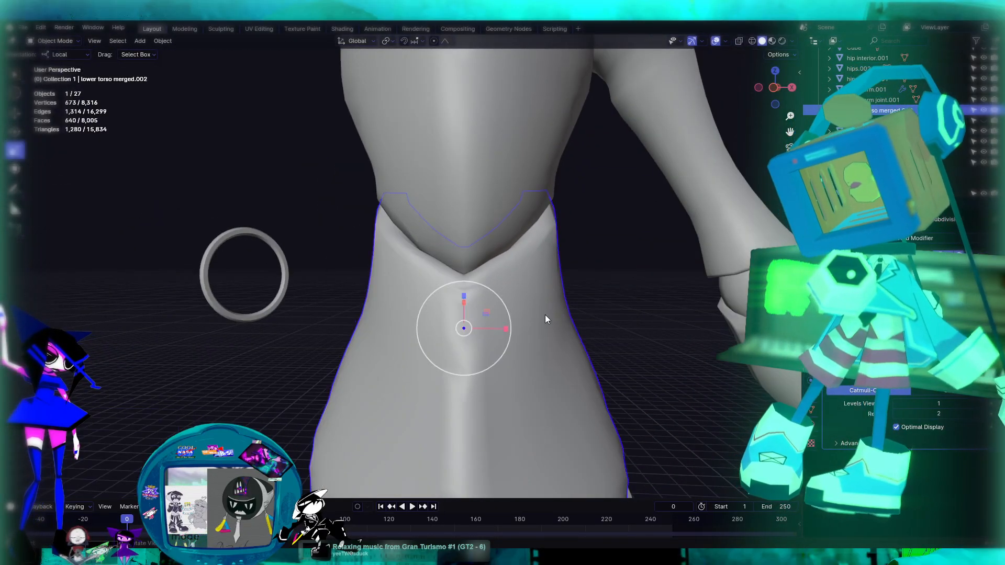
Open the upper torso mesh for editing and select a vertex on its lower back edge beside the gap at the waist
scroll(554, 314, "down", 5)
left_click(557, 317)
mouse_move(486, 309)
middle_mouse_down()
mouse_move(674, 300)
mouse_move(499, 302)
middle_mouse_up()
left_click(448, 206)
key("Tab")
scroll(471, 214, "up", 6)
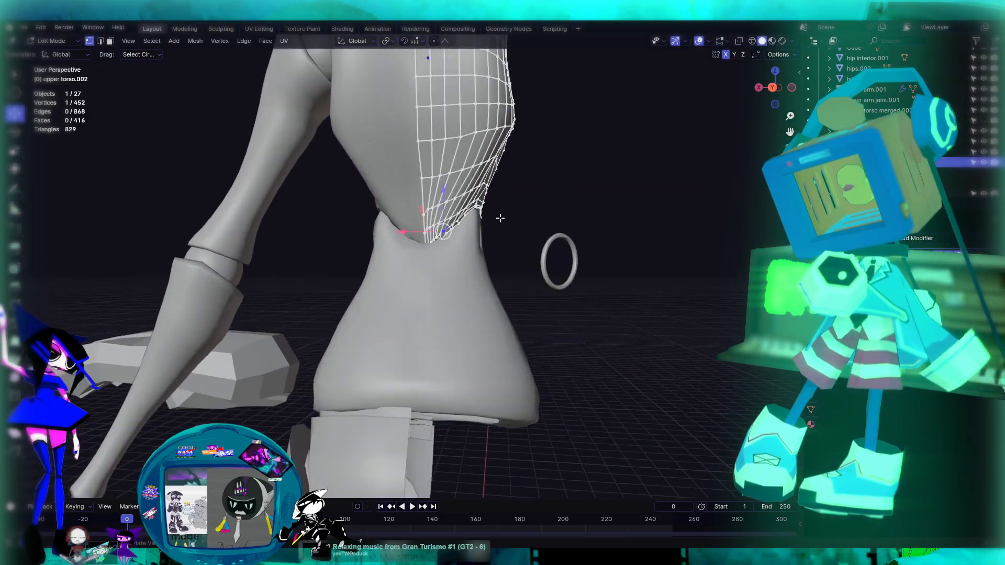
middle_click_drag(489, 219, 423, 291, "shift")
scroll(476, 309, "up", 6)
middle_click_drag(475, 310, 414, 309)
scroll(398, 281, "up", 5)
left_click(356, 298)
key("KP_Decimal")
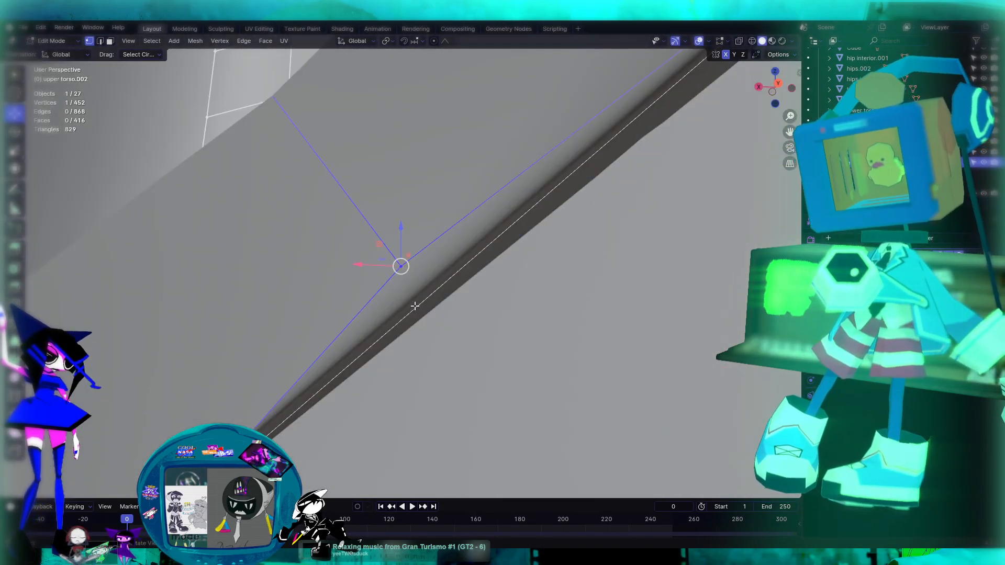
scroll(414, 306, "down", 12)
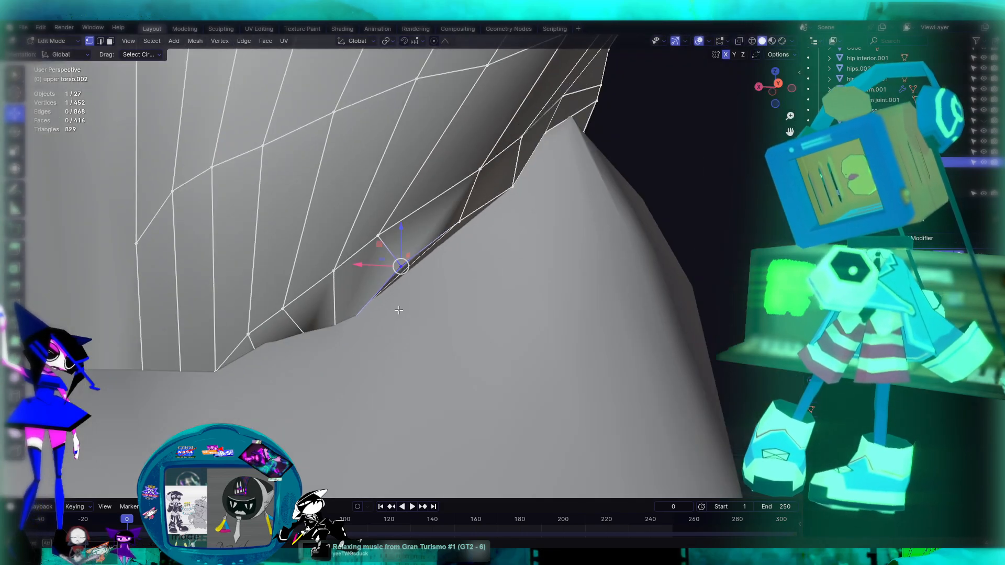
middle_click_drag(399, 309, 359, 363)
Raise a vertex on the upper torso's lower back edge about 0.018 m along Z
key("Tab")
middle_click_drag(575, 280, 371, 312)
scroll(443, 199, "down", 8)
left_click(528, 227)
left_click(413, 249)
key("Tab")
scroll(415, 261, "up", 9)
left_click_drag(363, 274, 363, 257)
scroll(529, 263, "down", 4)
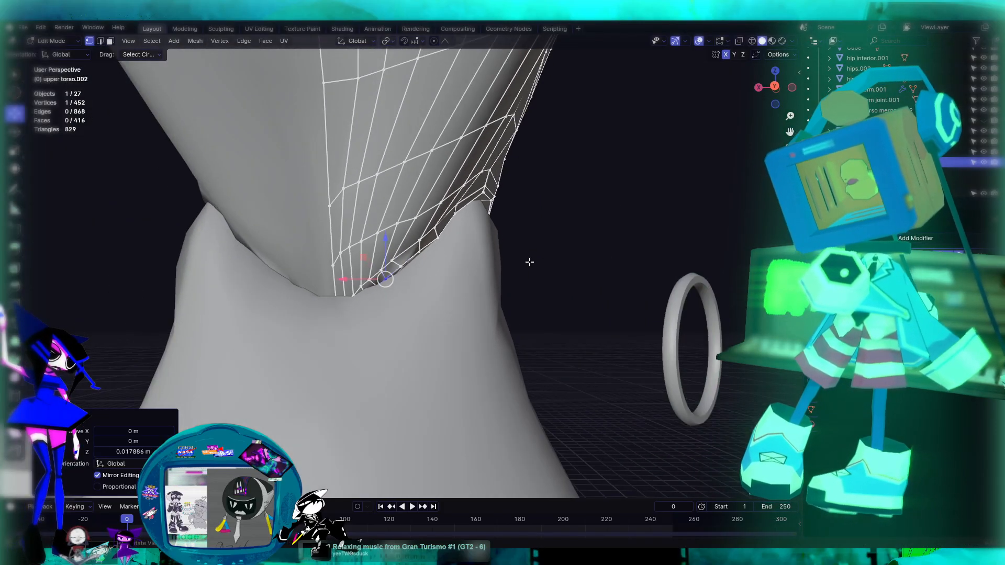
middle_click_drag(441, 245, 442, 218)
Nudge a vertex on the upper torso's lower back edge freely along the waist seam and return to Object Mode
key("g")
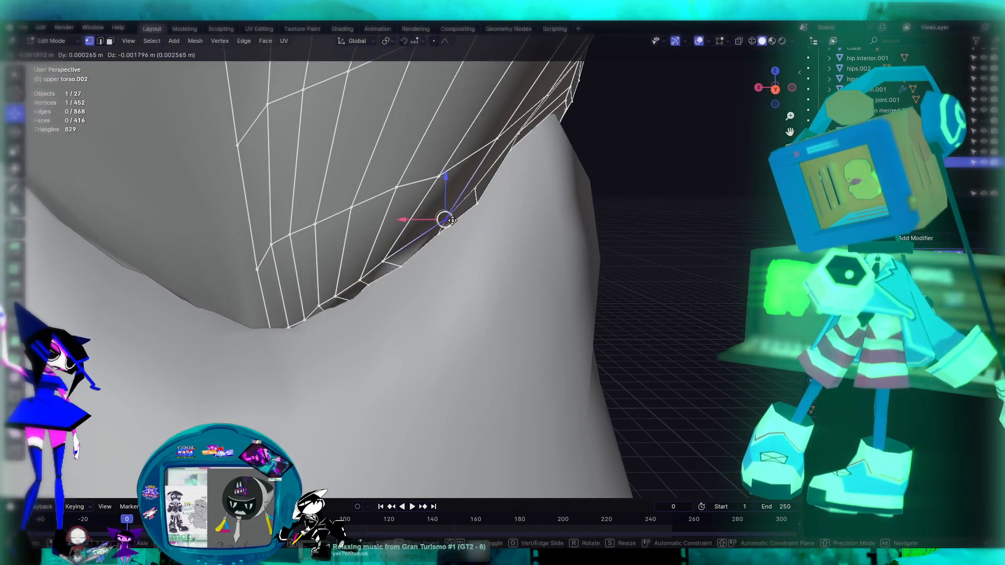
left_click(455, 224)
scroll(654, 259, "down", 3)
key("Tab")
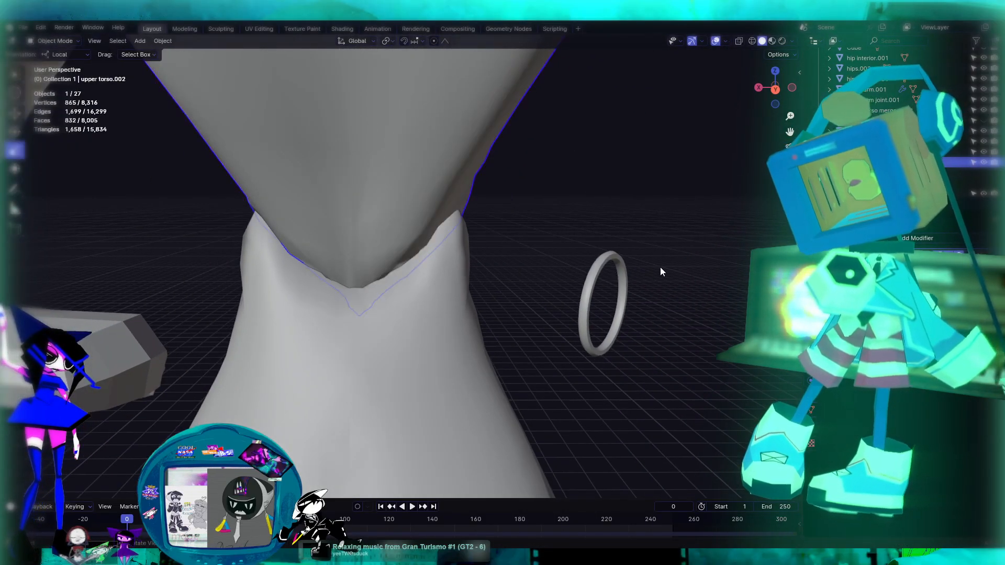
Examine the fit between the upper torso and the waist from the side and the front
middle_click_drag(657, 230, 599, 216)
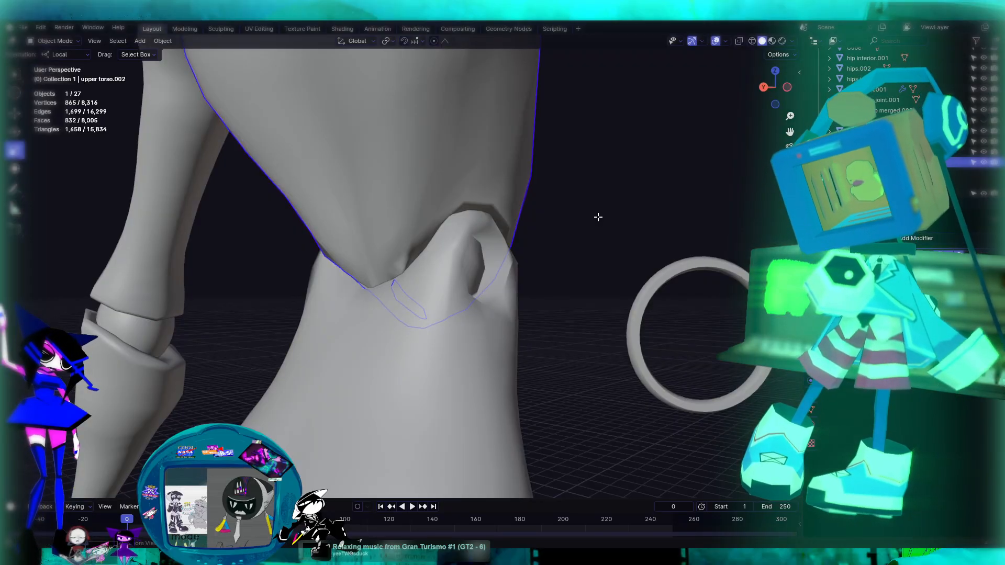
key("Tab")
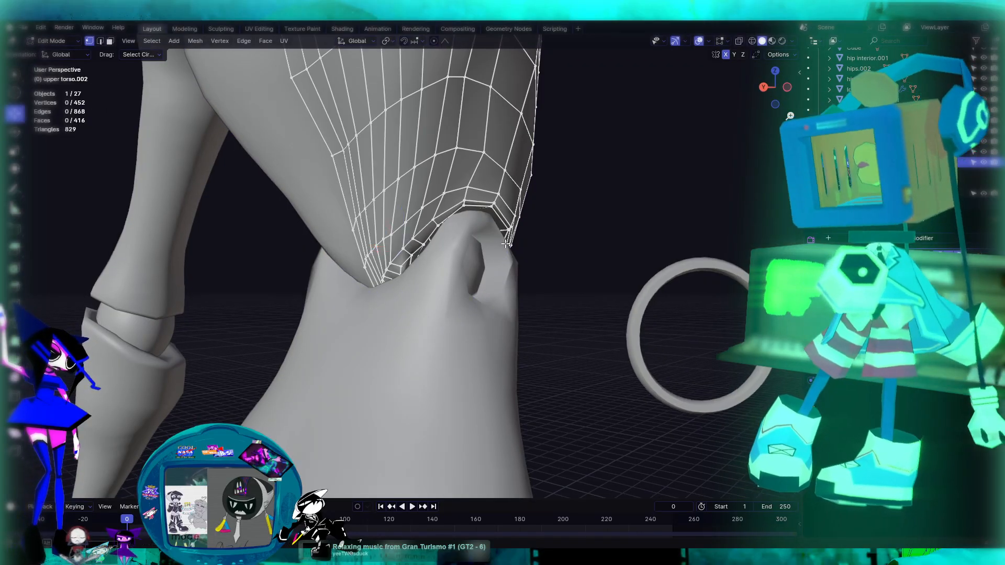
scroll(553, 202, "down", 2)
key("Tab")
scroll(565, 224, "down", 4)
middle_click_drag(570, 233, 469, 304)
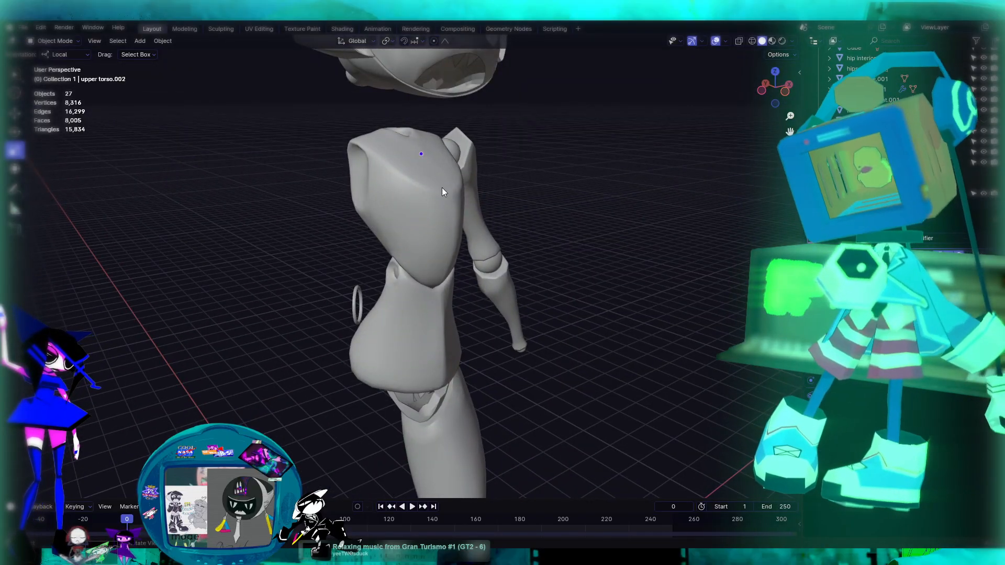
middle_click_drag(432, 159, 517, 297)
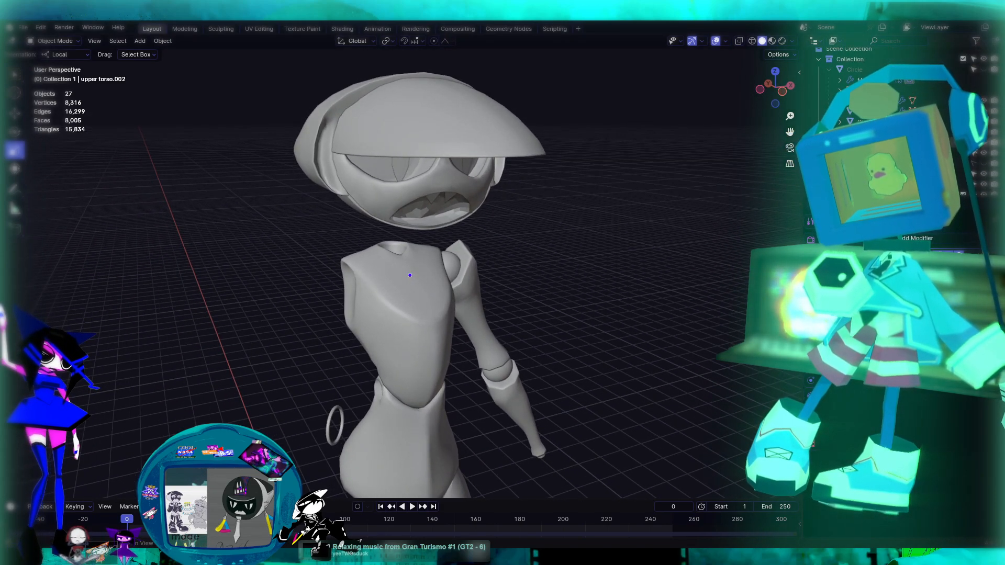
Unhide the character reference drawing behind the model for comparison
left_click(984, 163)
scroll(631, 215, "down", 4)
middle_click_drag(464, 226, 547, 226, "shift")
scroll(372, 161, "up", 4)
middle_click_drag(395, 170, 453, 249, "shift")
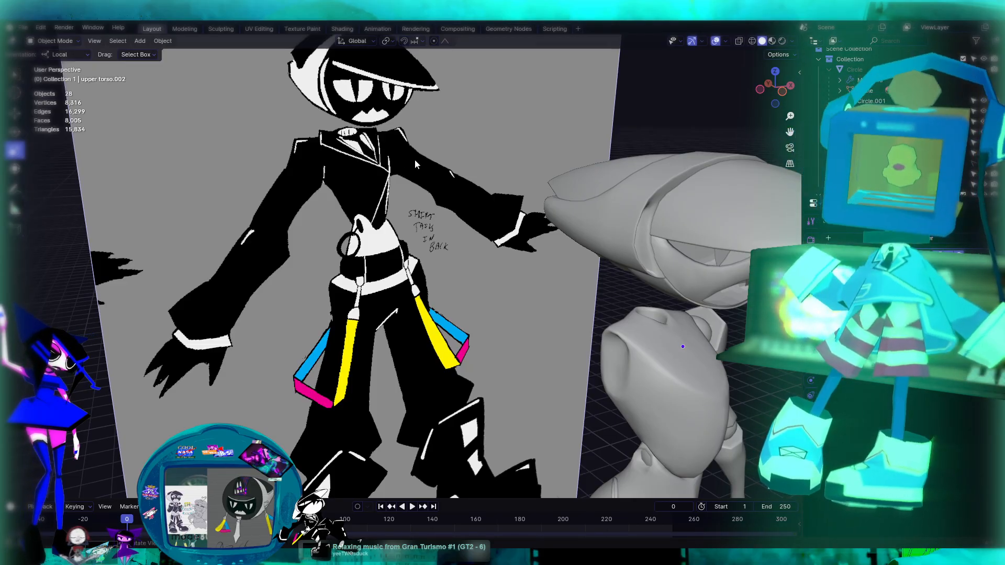
middle_click_drag(671, 351, 620, 292)
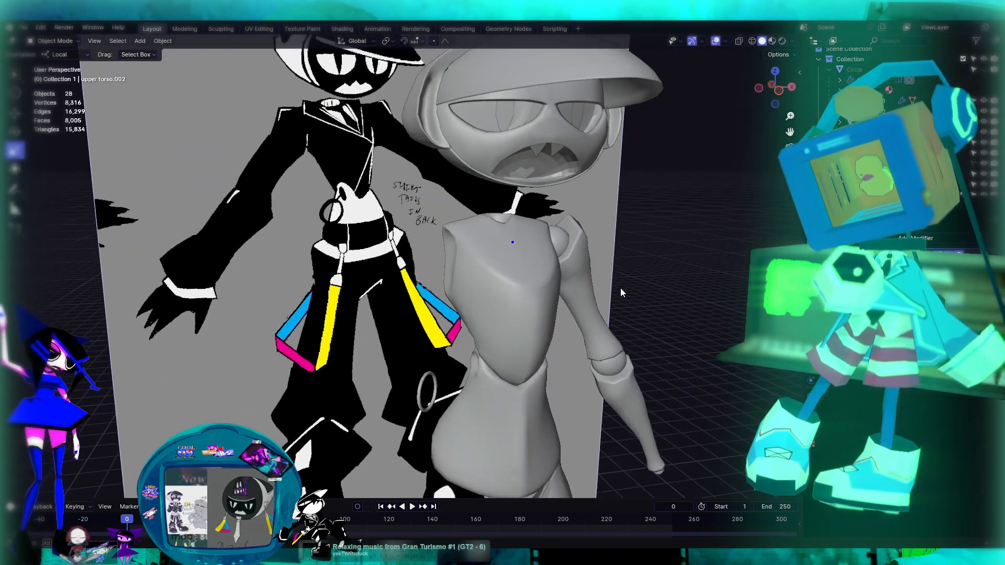
Examine the upper torso's shape from the front and side against the reference drawing
scroll(557, 262, "up", 6)
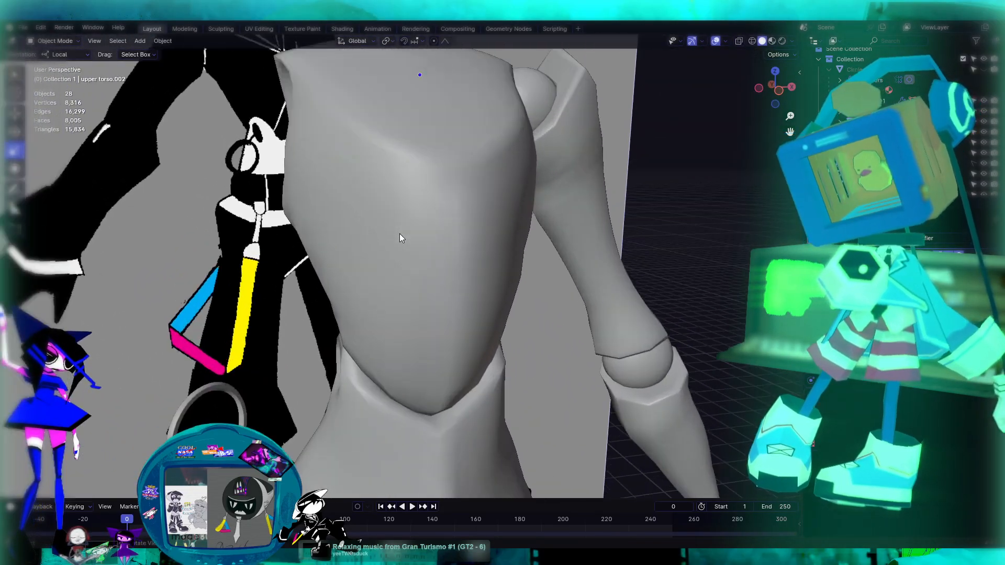
left_click(419, 194)
scroll(443, 237, "down", 3)
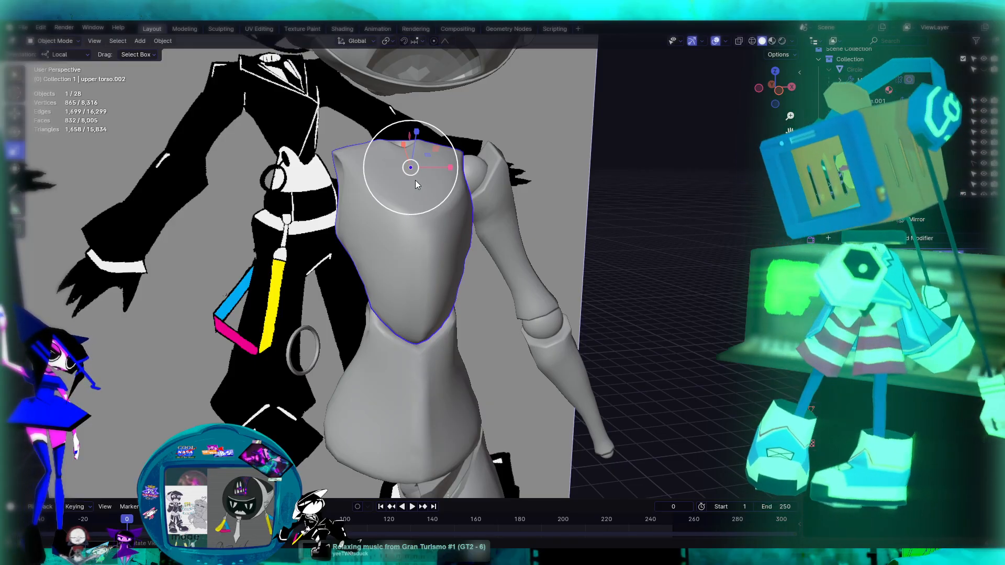
middle_click_drag(402, 278, 487, 286)
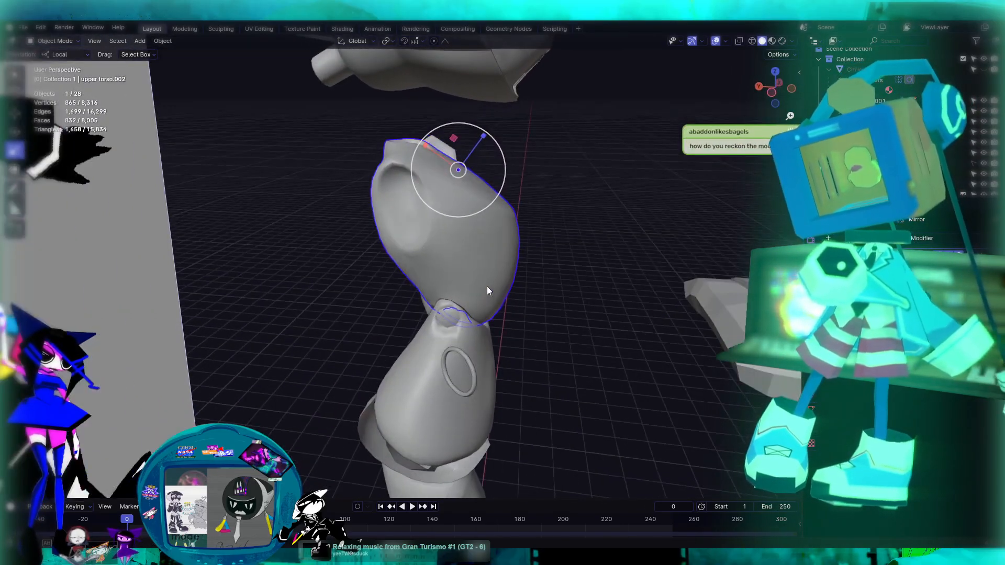
mouse_move(516, 232)
middle_mouse_down()
mouse_move(580, 234)
mouse_move(538, 288)
middle_mouse_up()
key("grave")
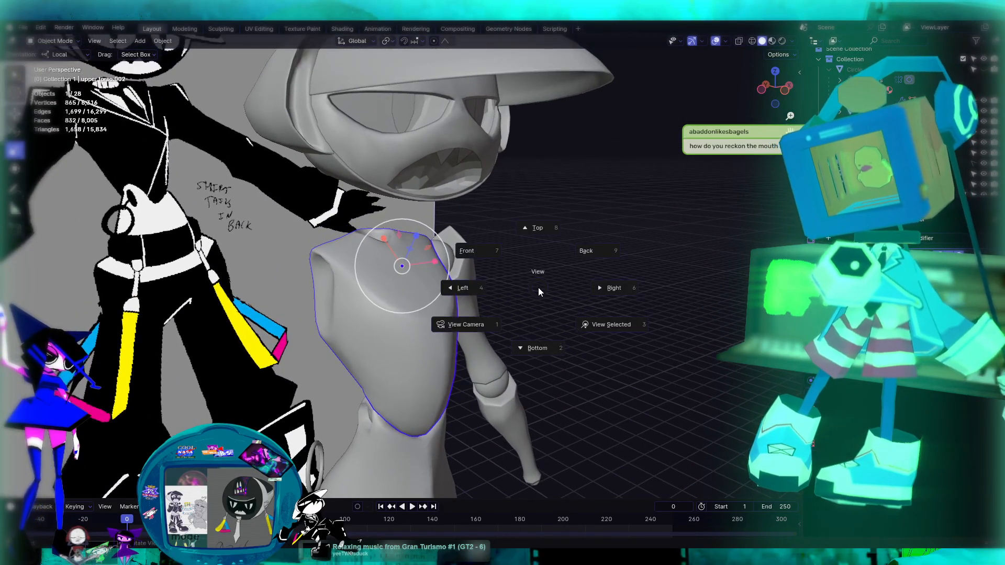
key("Escape")
key("Tab")
key("Tab")
left_click(491, 205)
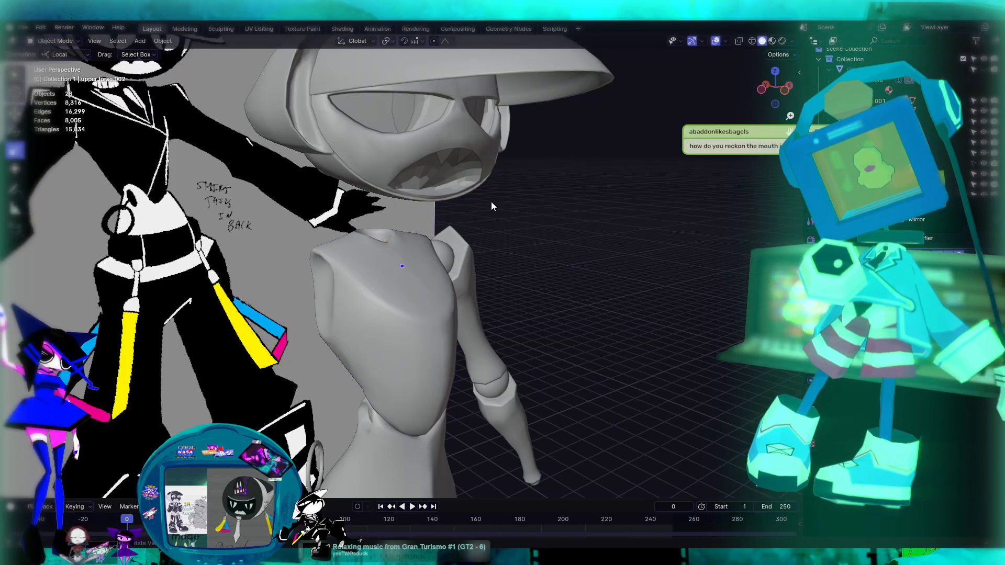
Switch the viewport to rendered shading to show the head with its black-and-white materials
left_click(782, 41)
scroll(583, 187, "up", 4)
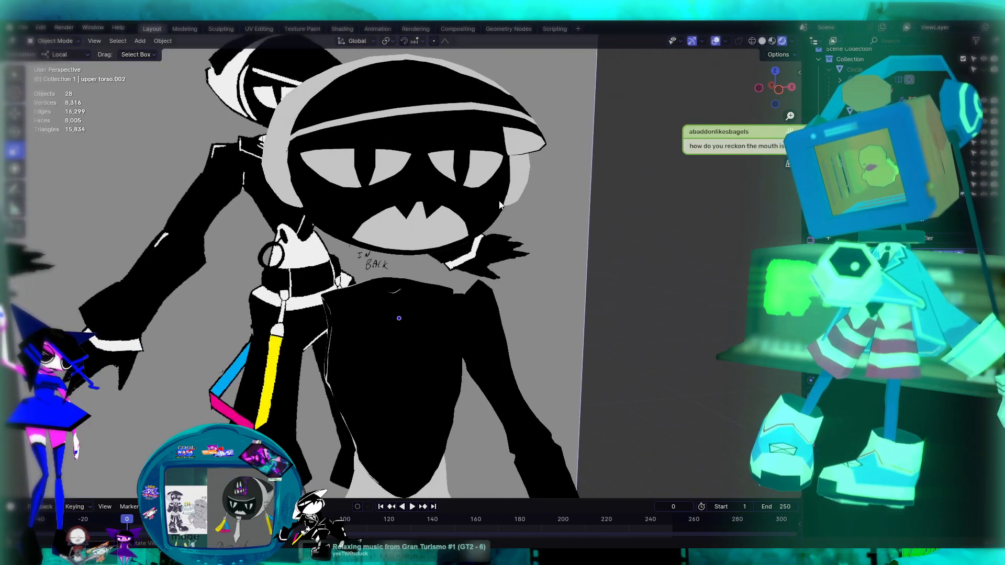
scroll(570, 181, "up", 3)
mouse_move(608, 243)
middle_mouse_down()
mouse_move(614, 205)
mouse_move(605, 255)
middle_mouse_up()
Select the face mesh and set its Key 1 shape key value to 1.000
left_click(479, 271)
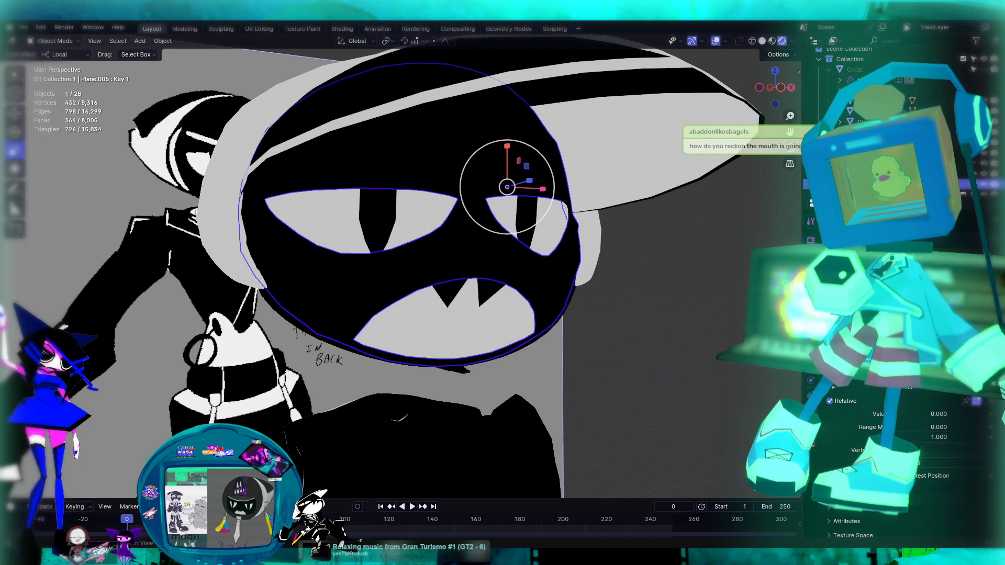
left_click_drag(925, 412, 984, 414)
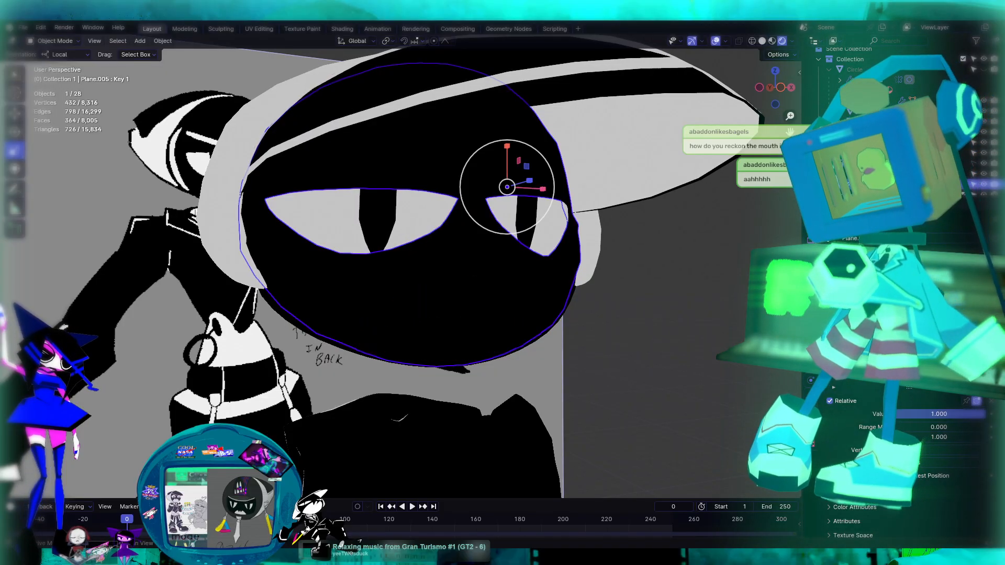
scroll(458, 255, "down", 6)
middle_click_drag(589, 268, 491, 277)
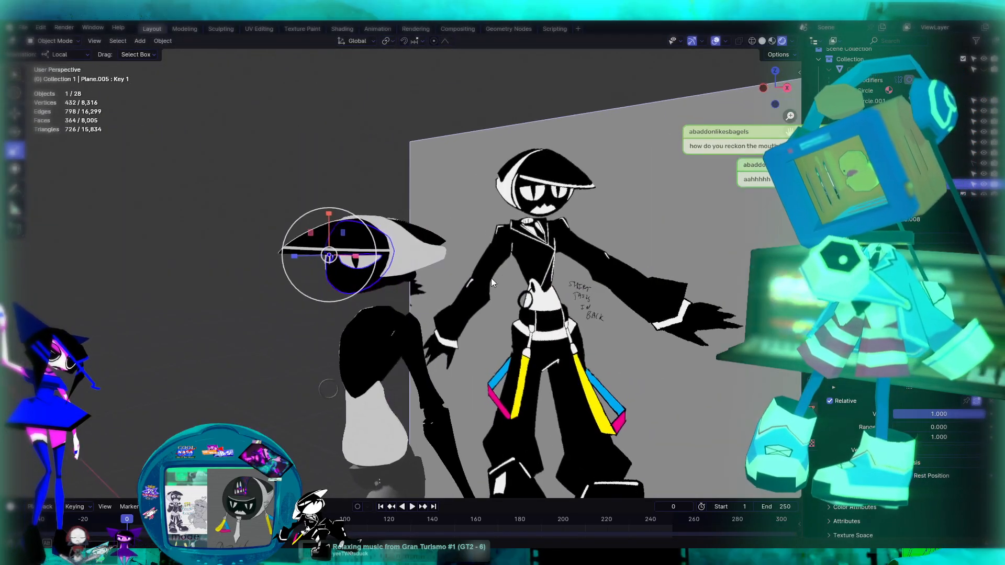
scroll(397, 262, "up", 4)
middle_click_drag(395, 259, 478, 244)
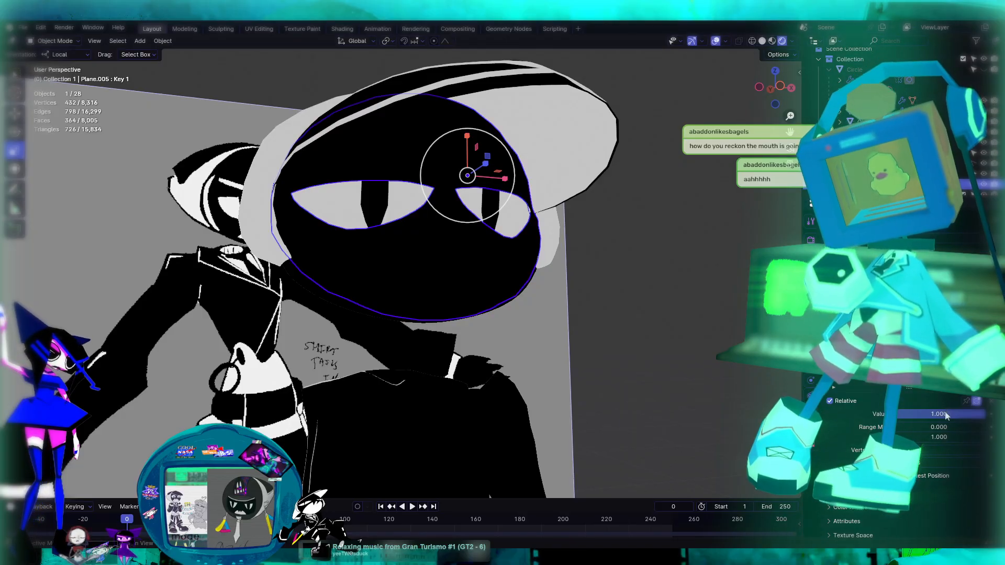
Set the face's Key 1 shape key value to 0.000 and deselect the face
left_click_drag(941, 421, 897, 420)
left_click(645, 287)
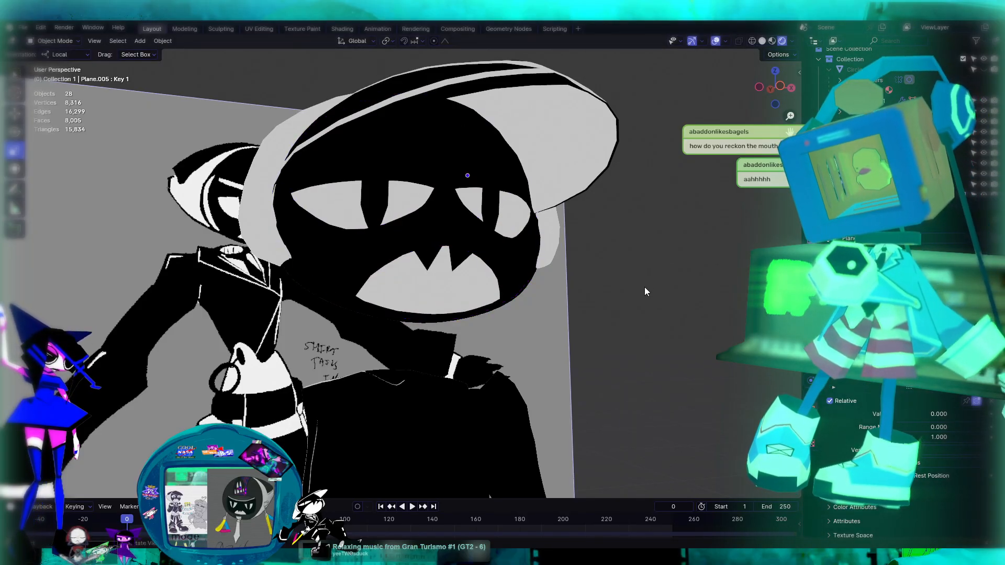
scroll(646, 288, "down", 3)
middle_click_drag(648, 303, 595, 328)
middle_click_drag(486, 329, 534, 271)
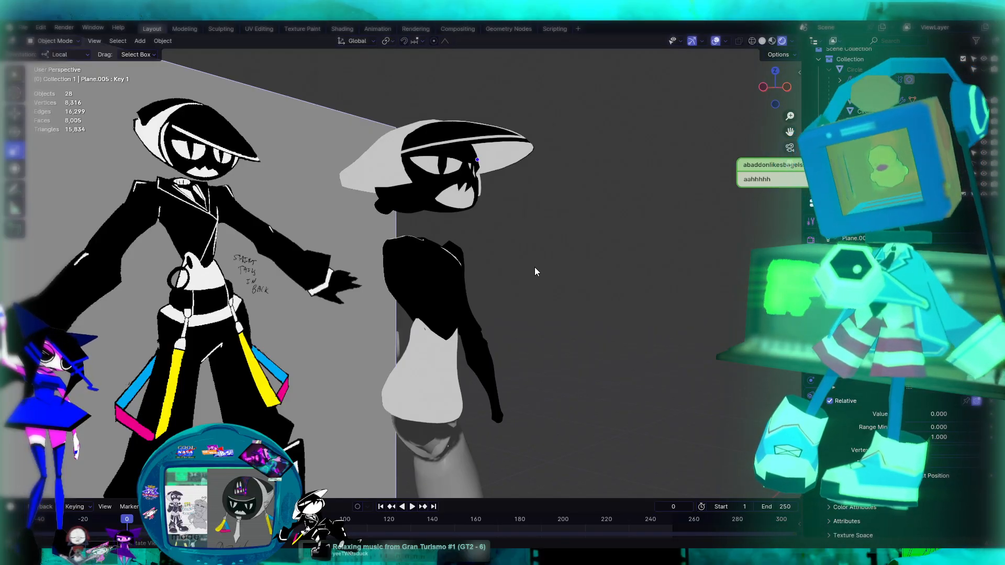
Select the hat's pointed front brim mesh and show its material settings
middle_click_drag(554, 206, 614, 263)
left_click(474, 197)
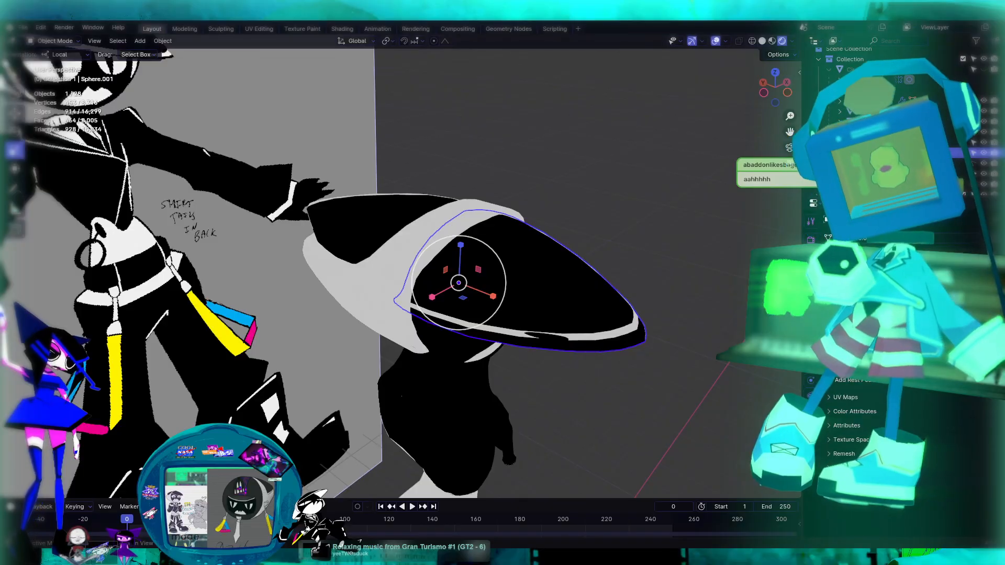
left_click(810, 424)
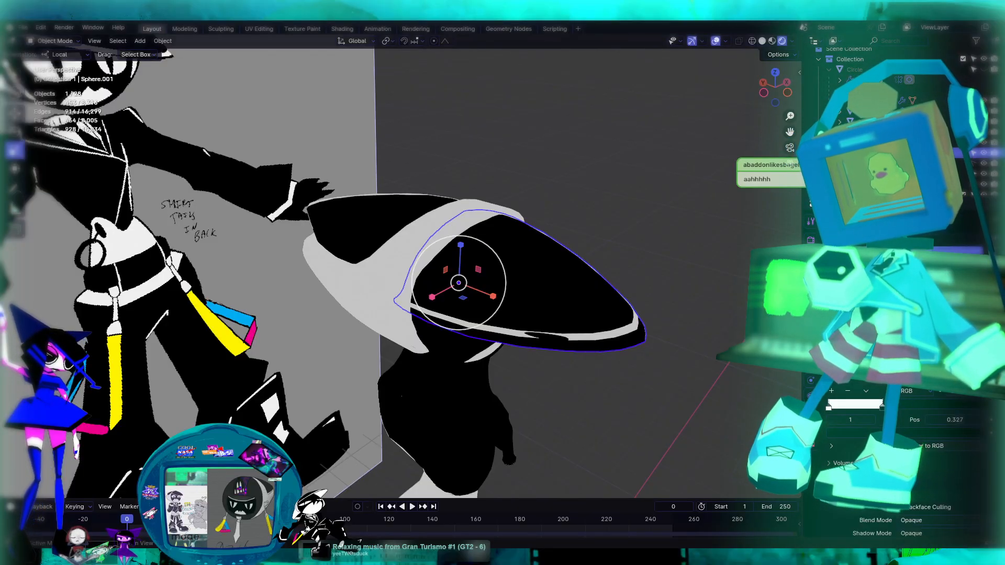
Start editing the lower torso mesh in face selection mode at the octagonal inset on its raised side
scroll(866, 385, "down", 2)
middle_click_drag(624, 348, 537, 324)
scroll(536, 322, "up", 2)
left_click(504, 350)
middle_click_drag(662, 306, 463, 257)
key("Tab")
scroll(500, 259, "up", 3)
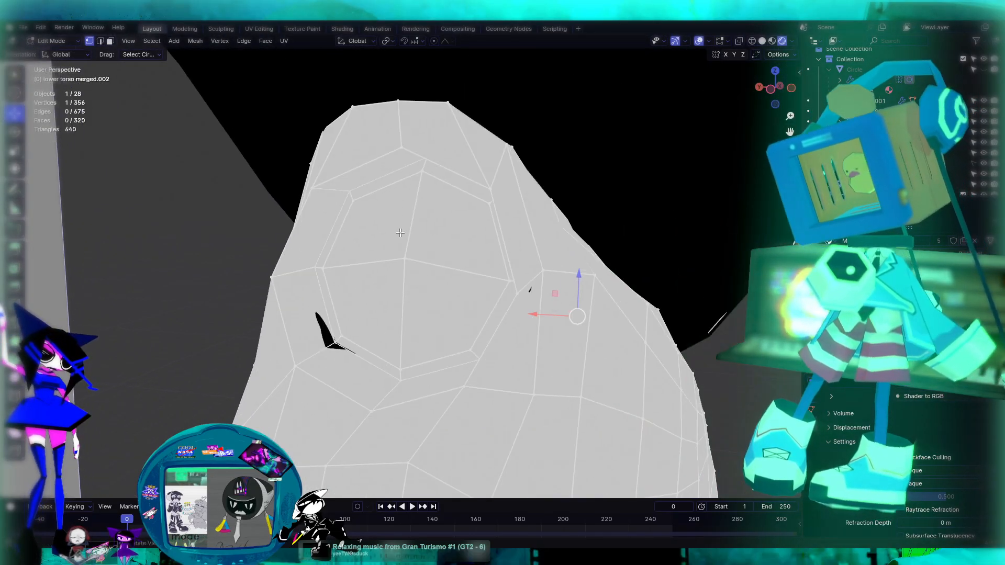
key("3")
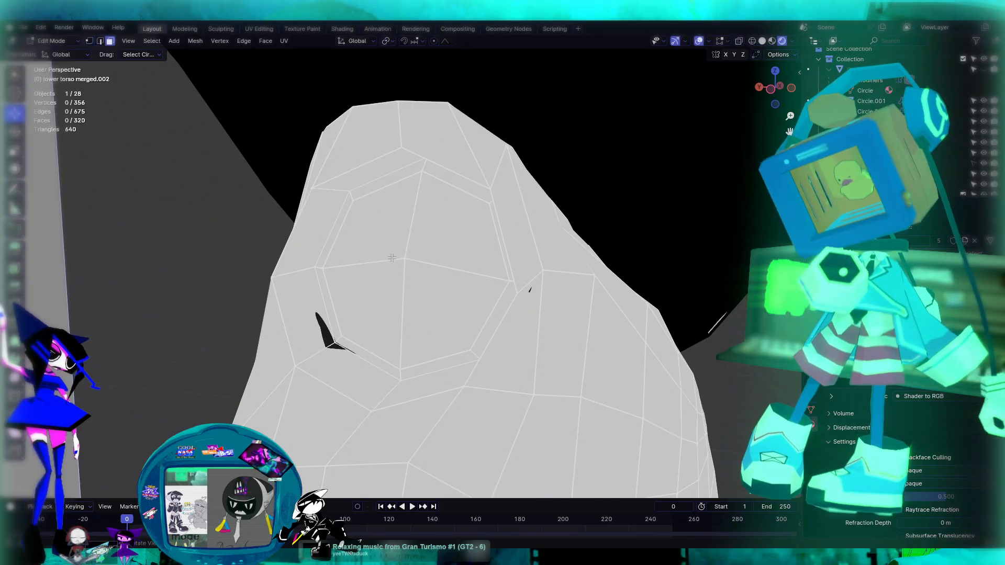
Circle-select all faces of the lower torso's octagonal inset, including its narrow rim, leaving the surrounding faces unselected
key("c")
mouse_move(390, 239)
left_mouse_down()
mouse_move(404, 266)
mouse_move(417, 246)
left_mouse_up()
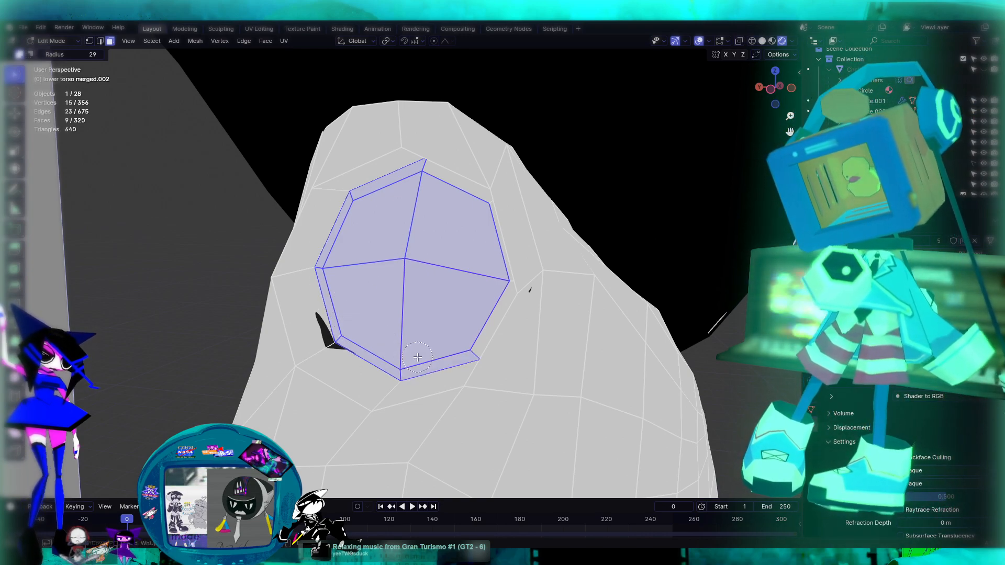
left_click_drag(464, 322, 478, 312)
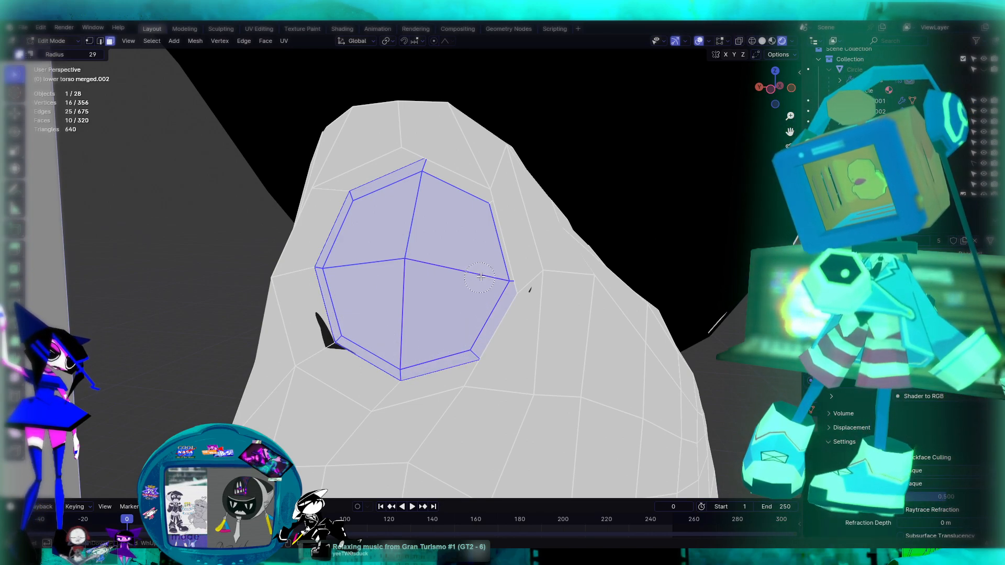
left_click_drag(490, 265, 459, 206)
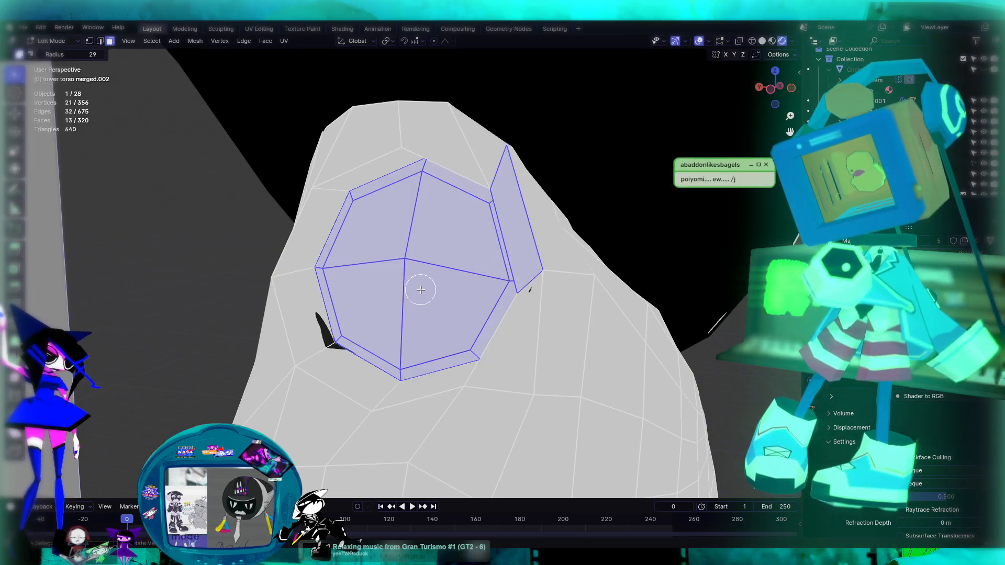
middle_click_drag(421, 289, 451, 286)
key("ctrl+KP_Subtract")
middle_click_drag(510, 277, 417, 298)
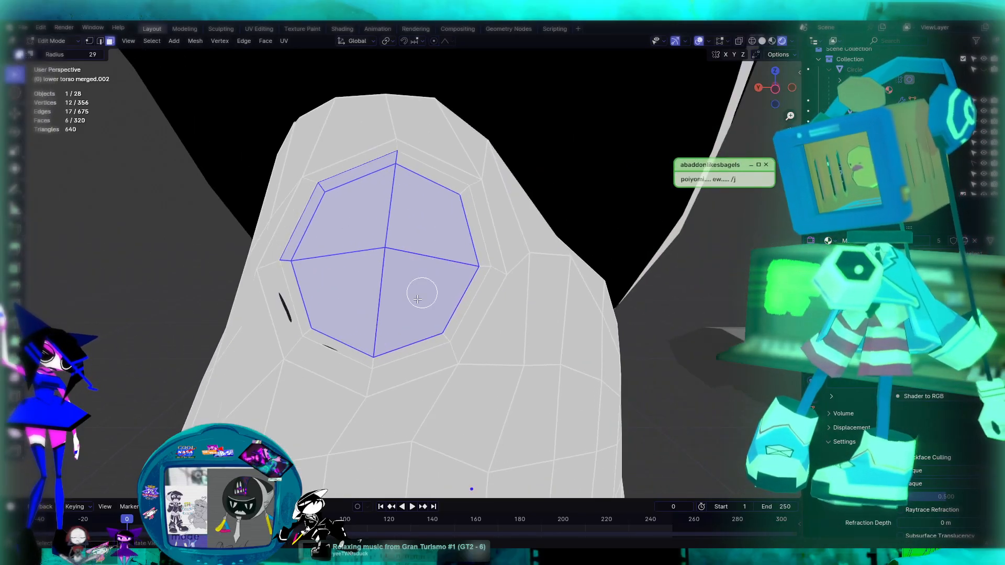
mouse_move(322, 312)
left_mouse_down()
mouse_move(347, 325)
mouse_move(433, 326)
left_mouse_up()
key("ctrl+z")
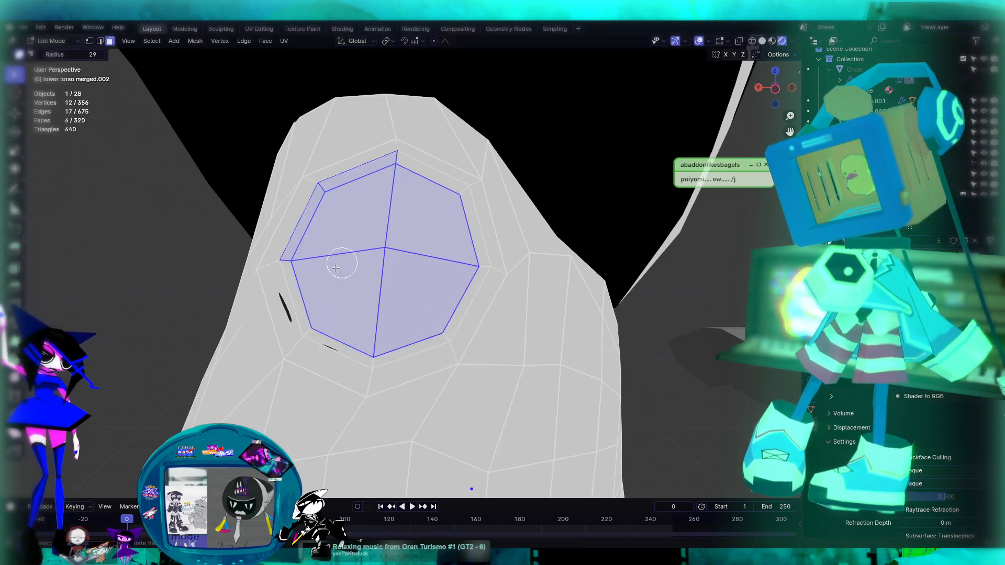
left_click_drag(318, 287, 316, 302)
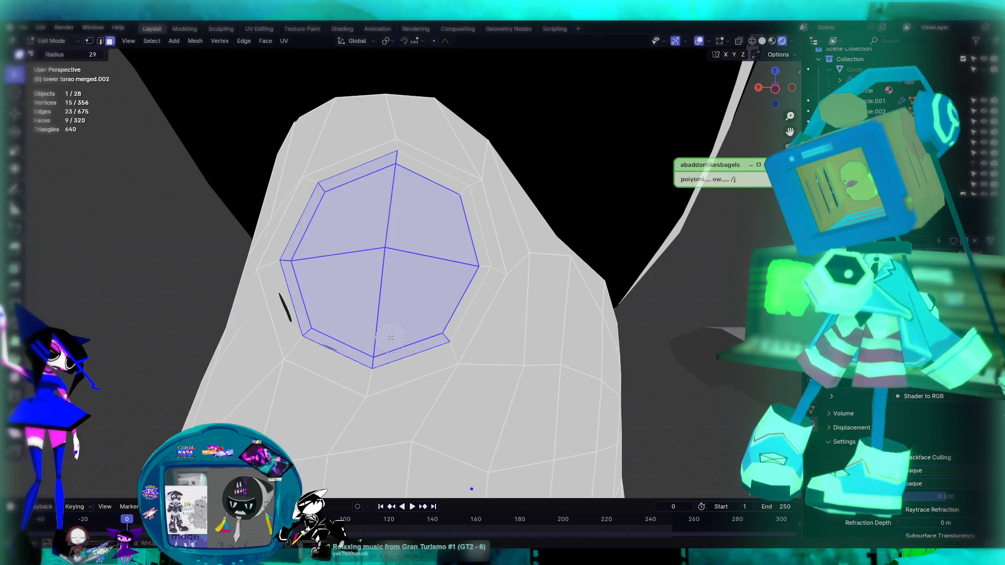
left_click_drag(473, 237, 466, 237)
key("ctrl+z")
left_click(461, 232)
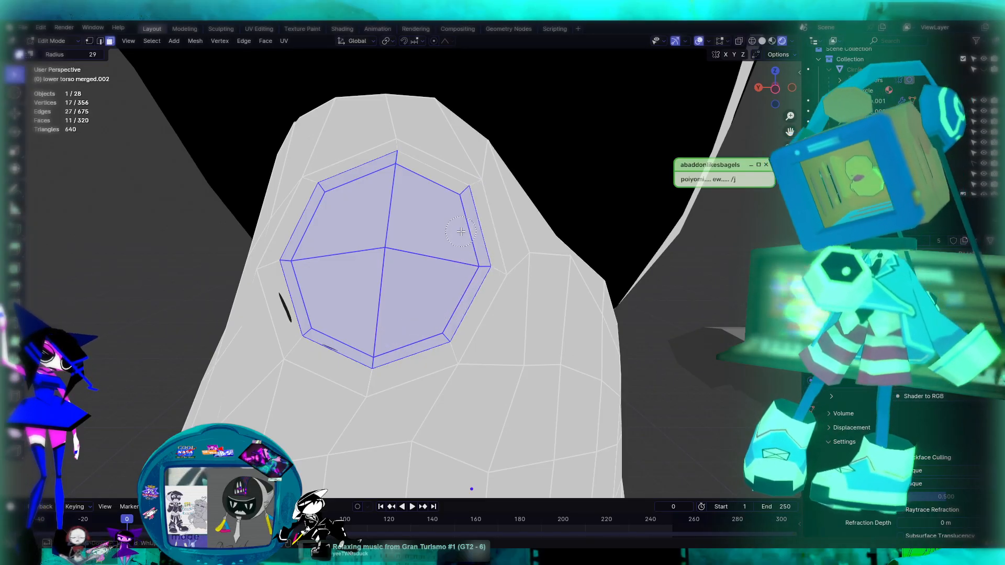
left_click(434, 195)
middle_click_drag(434, 195, 670, 296)
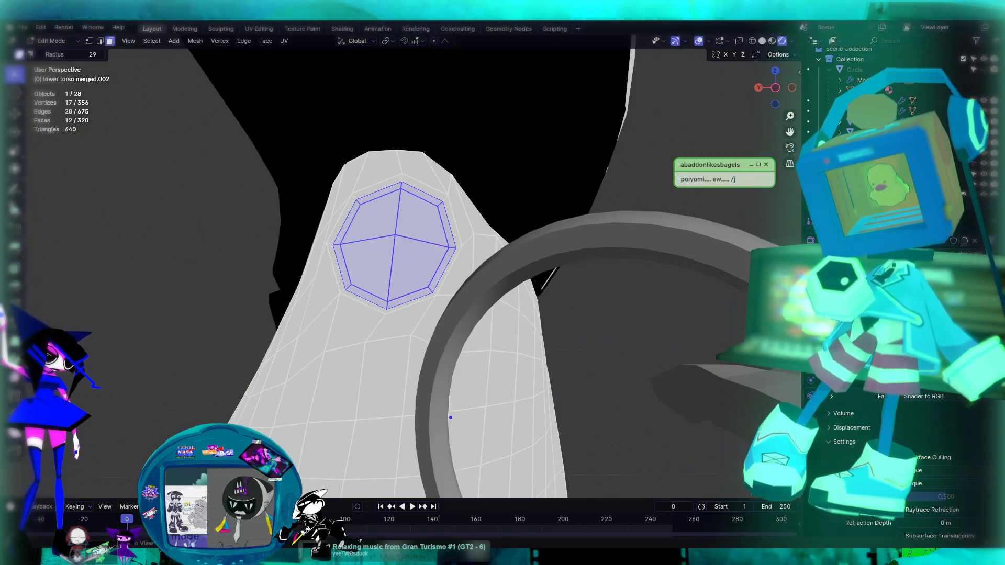
Assign a black material to the selected octagonal faces of the lower torso, leave mesh editing and deselect the torso
middle_click_drag(620, 346, 585, 350)
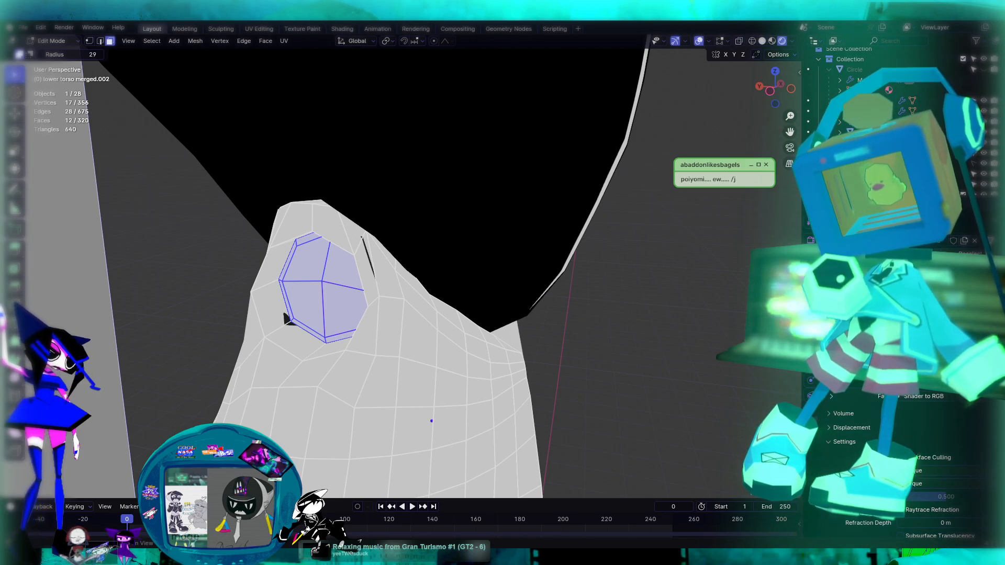
key("Tab")
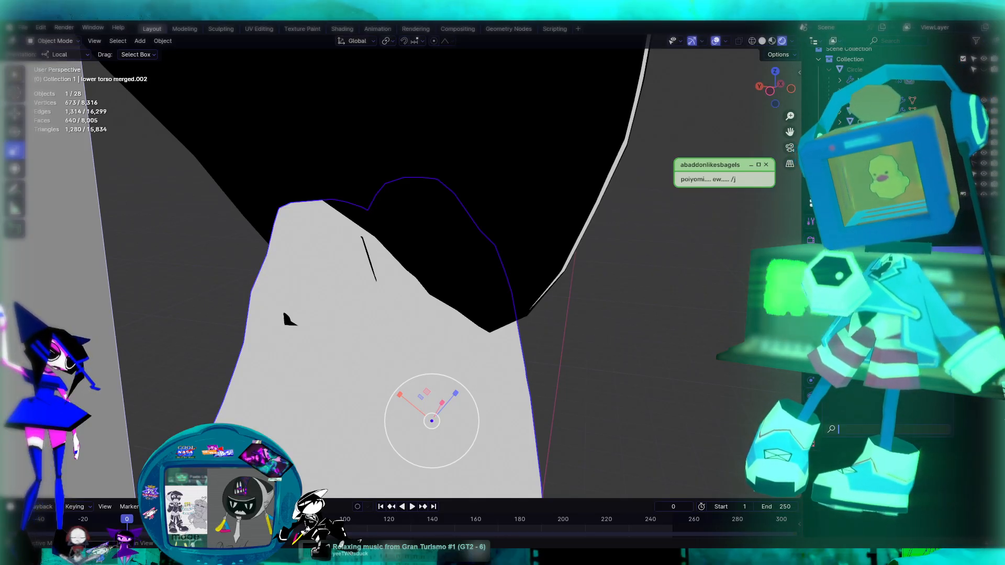
middle_click_drag(534, 346, 502, 342)
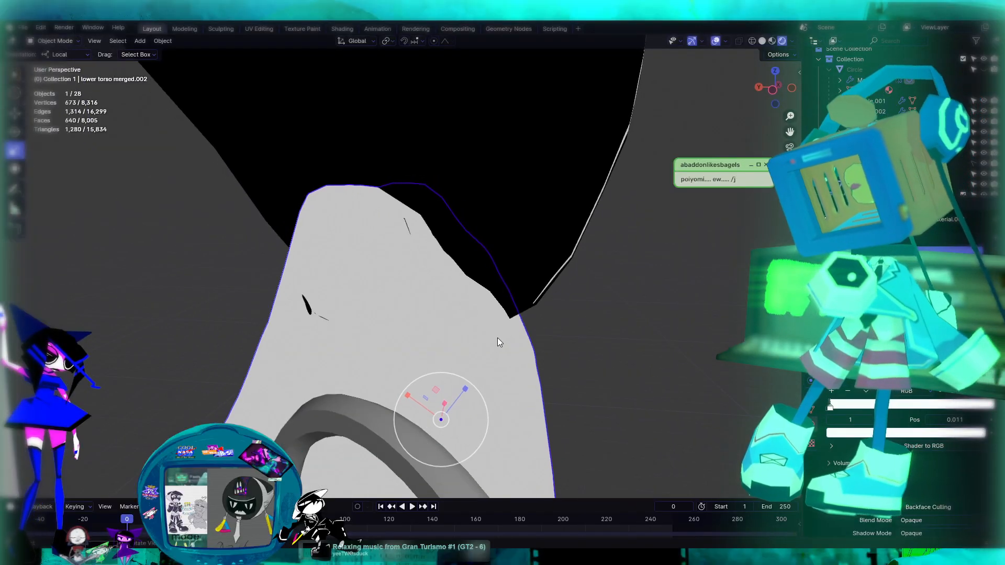
key("Tab")
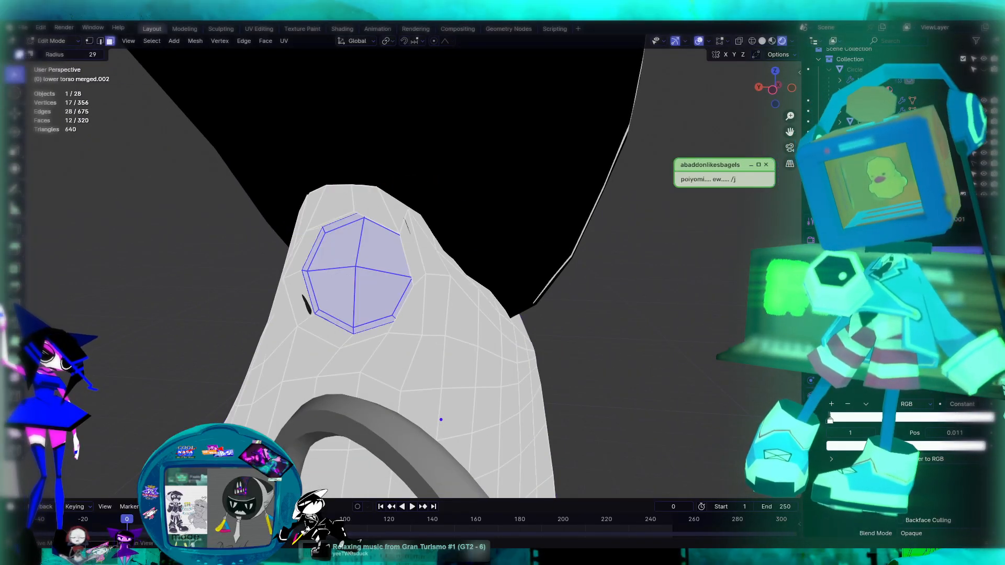
left_click(851, 330)
key("Tab")
left_click(622, 300)
scroll(622, 300, "down", 6)
middle_click_drag(622, 300, 366, 361)
scroll(544, 296, "down", 4)
scroll(485, 265, "up", 4)
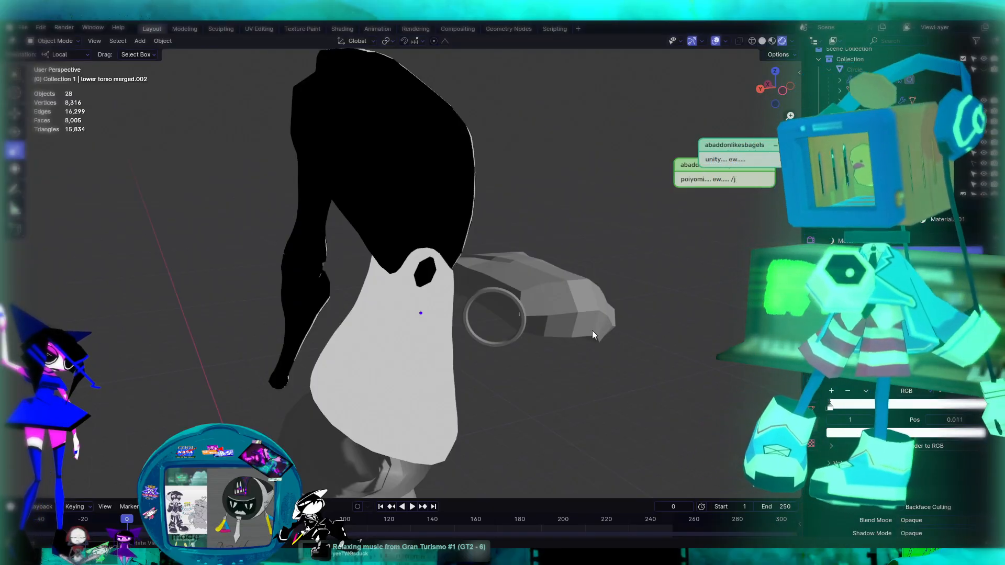
Select the lower torso and add a Catmull-Clark subdivision with a viewport level of 1
middle_click_drag(580, 335, 553, 322)
scroll(552, 322, "down", 4)
left_click(404, 324)
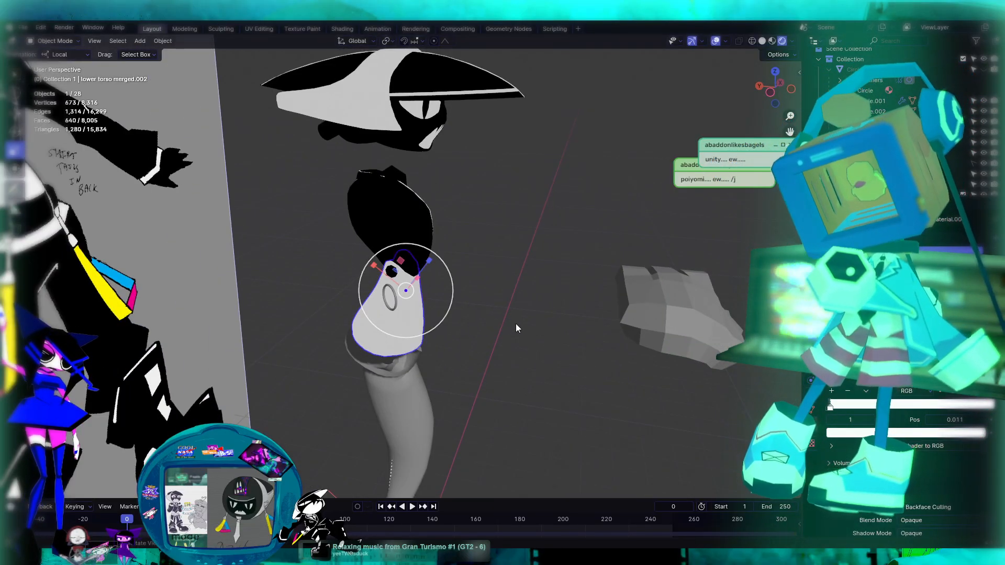
scroll(439, 293, "up", 4)
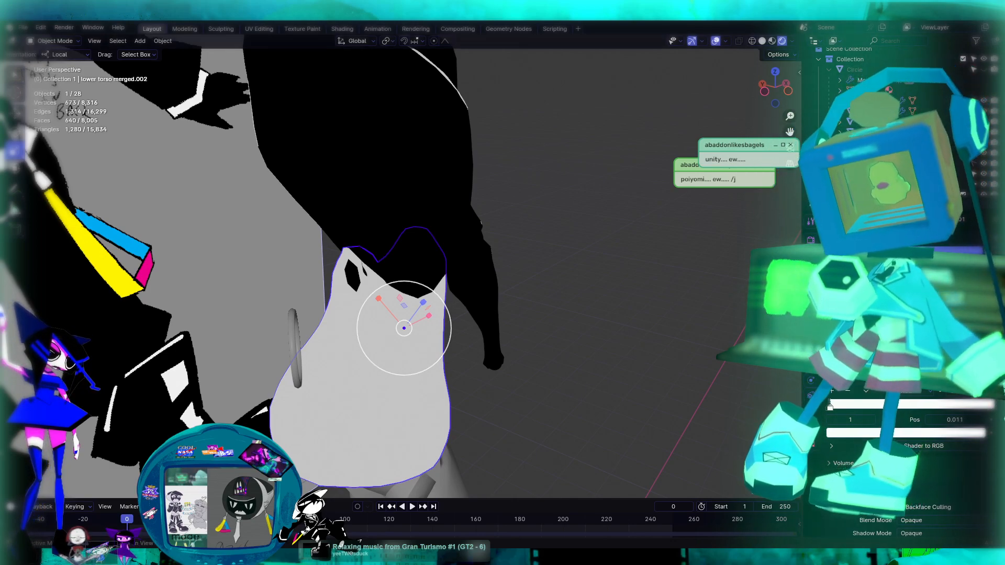
scroll(884, 450, "down", 3)
middle_click_drag(555, 385, 575, 393)
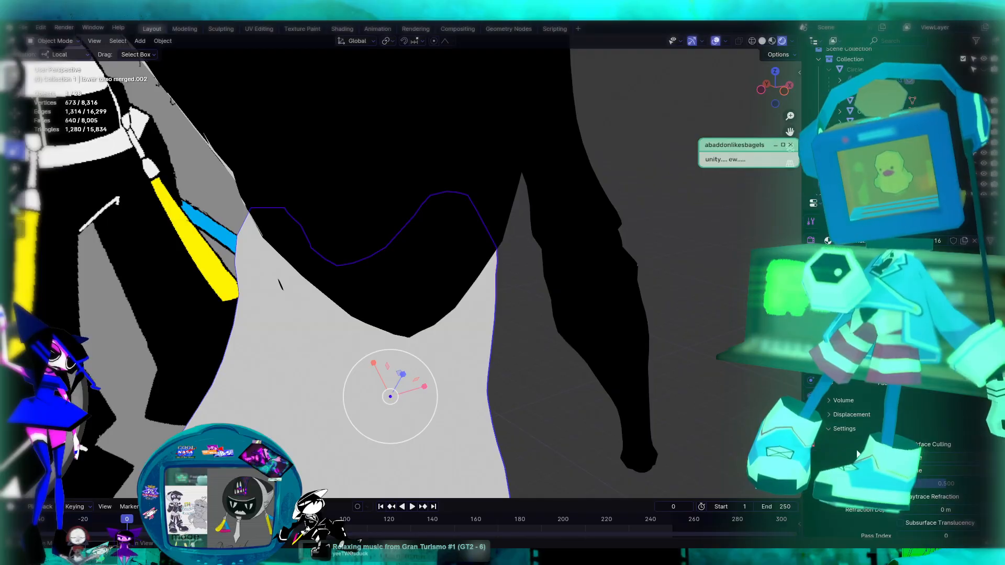
scroll(854, 413, "up", 1)
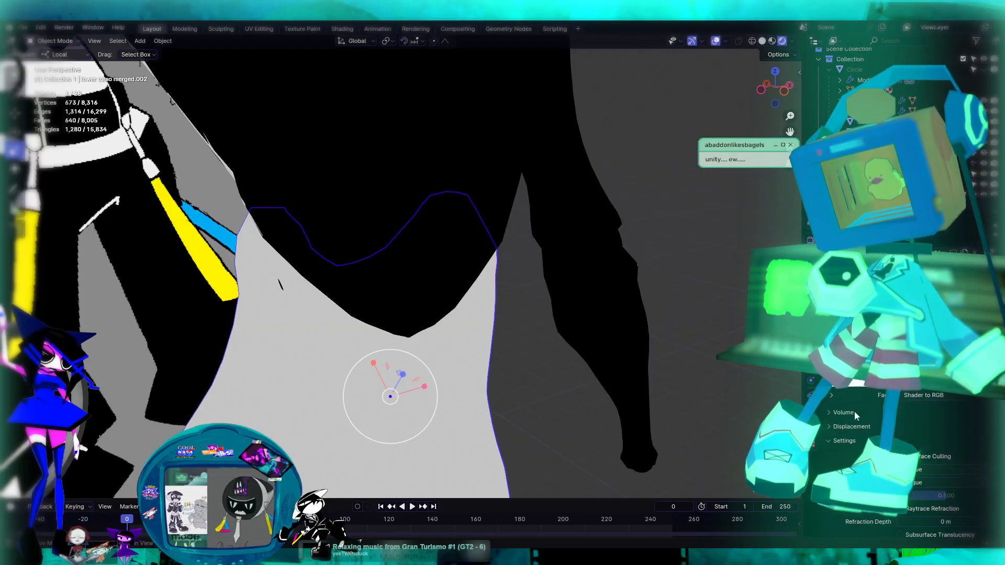
middle_click_drag(568, 343, 651, 291, "shift")
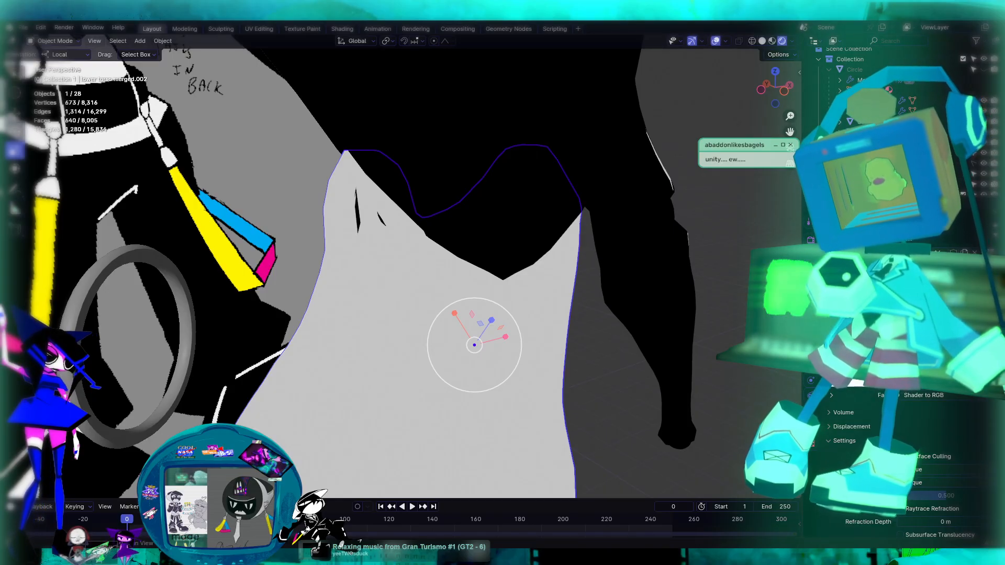
key("ctrl+1")
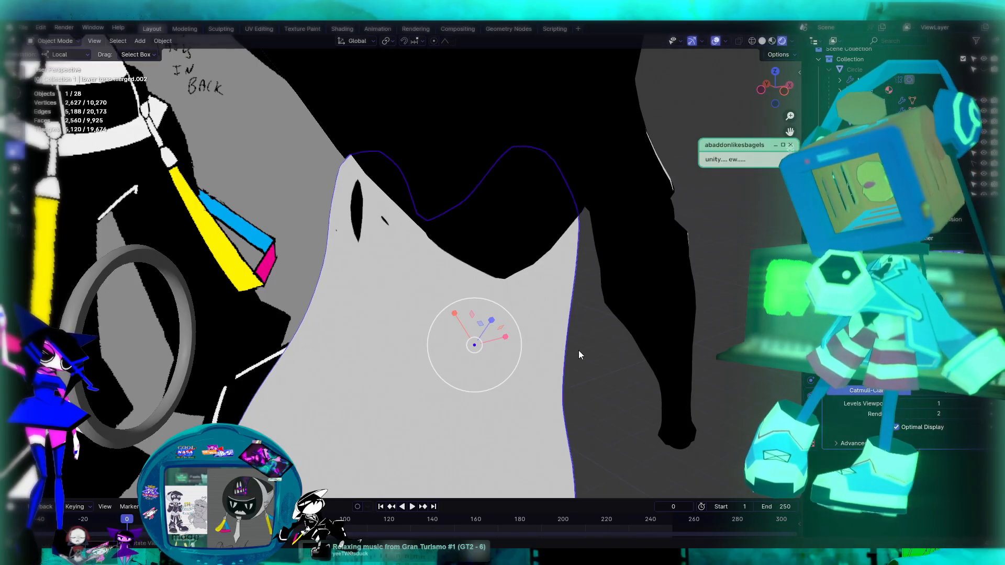
Select the upper torso mesh and examine how it meets the lower torso against the reference drawing
middle_click_drag(555, 338, 593, 331)
scroll(595, 331, "down", 6)
left_click(580, 307)
middle_click_drag(565, 283, 443, 336)
left_click(430, 193)
left_click(590, 370)
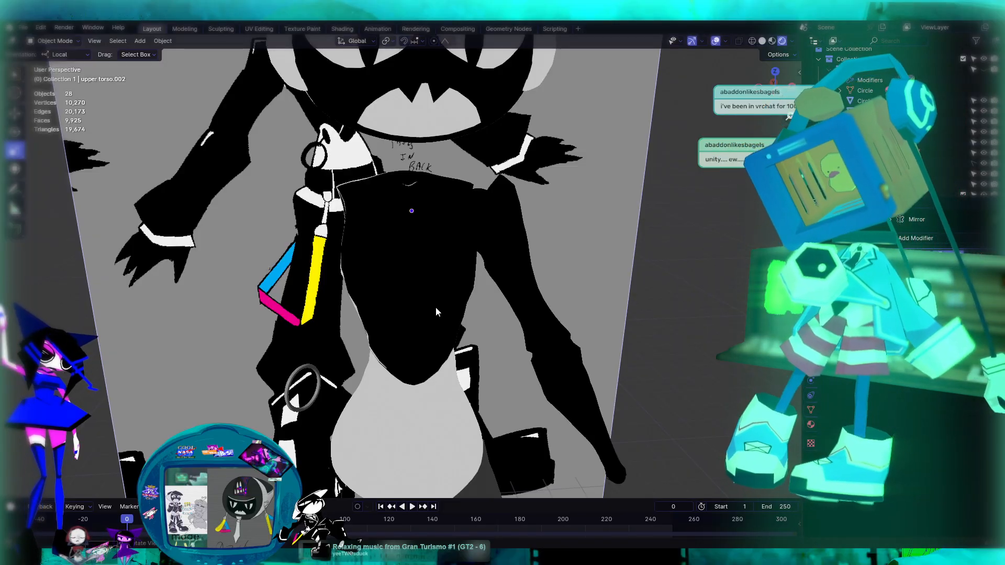
left_click(436, 308)
mouse_move(465, 265)
middle_mouse_down()
mouse_move(622, 240)
mouse_move(496, 262)
mouse_move(638, 297)
mouse_move(601, 269)
mouse_move(514, 292)
mouse_move(543, 240)
mouse_move(594, 302)
mouse_move(531, 252)
mouse_move(513, 292)
mouse_move(522, 328)
middle_mouse_up()
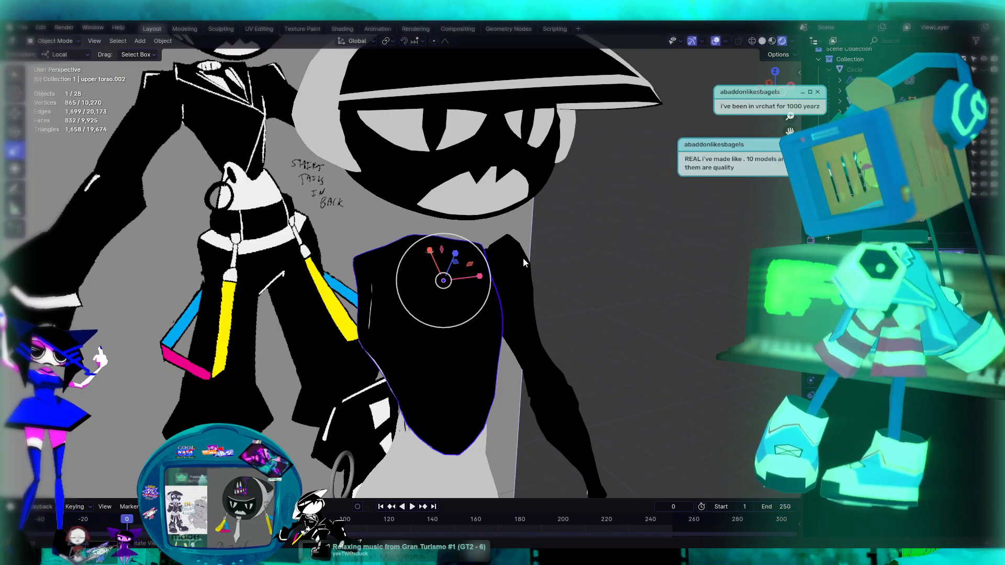
Save the current file and open the recent file lp faith5 phone10 tangent.blend
left_click(23, 27)
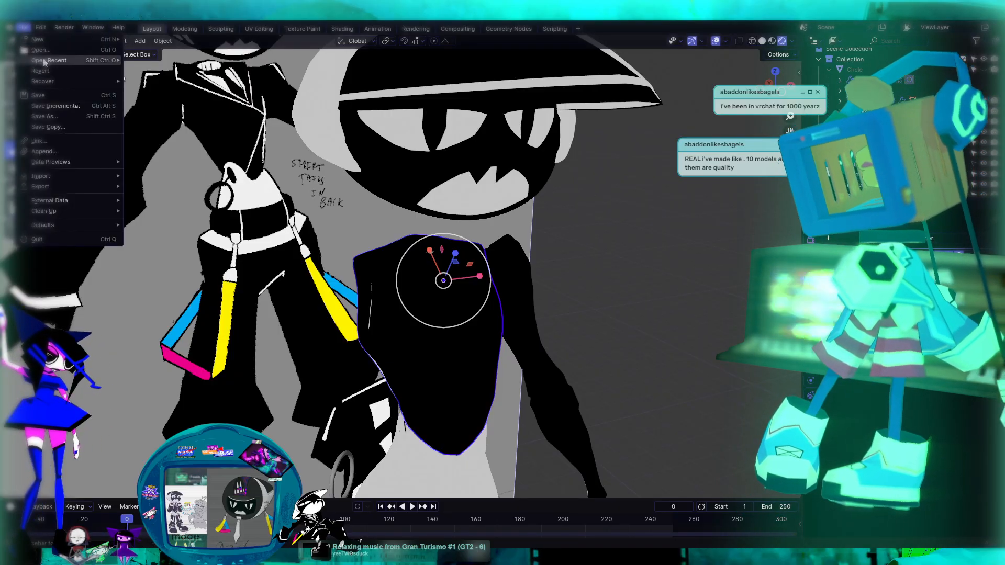
left_click(54, 96)
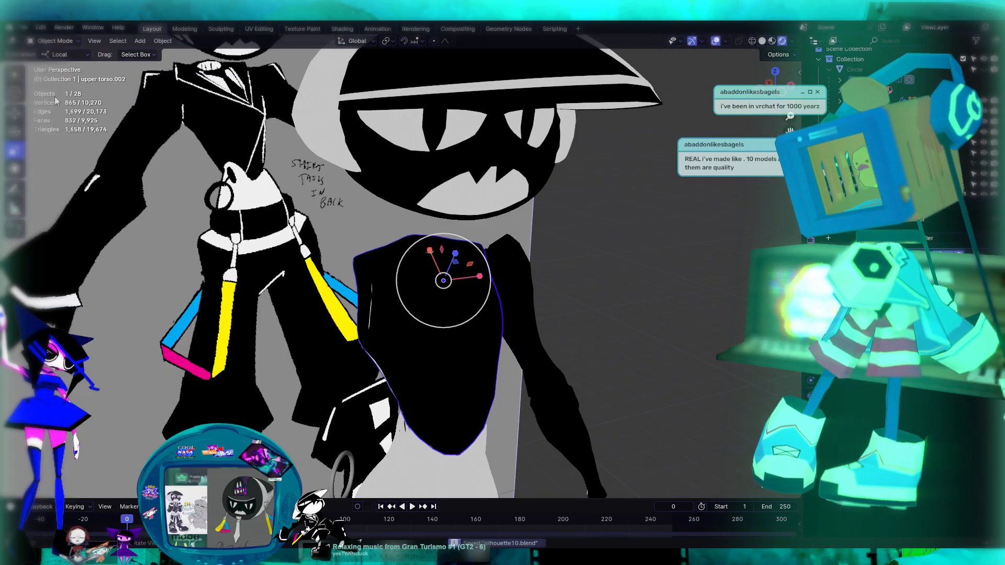
left_click(24, 27)
mouse_move(78, 81)
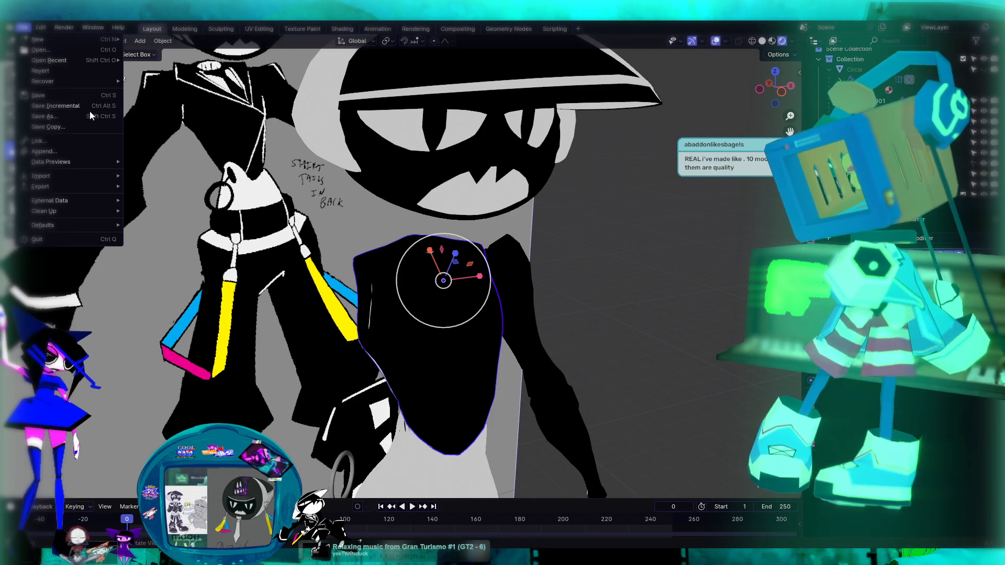
mouse_move(105, 58)
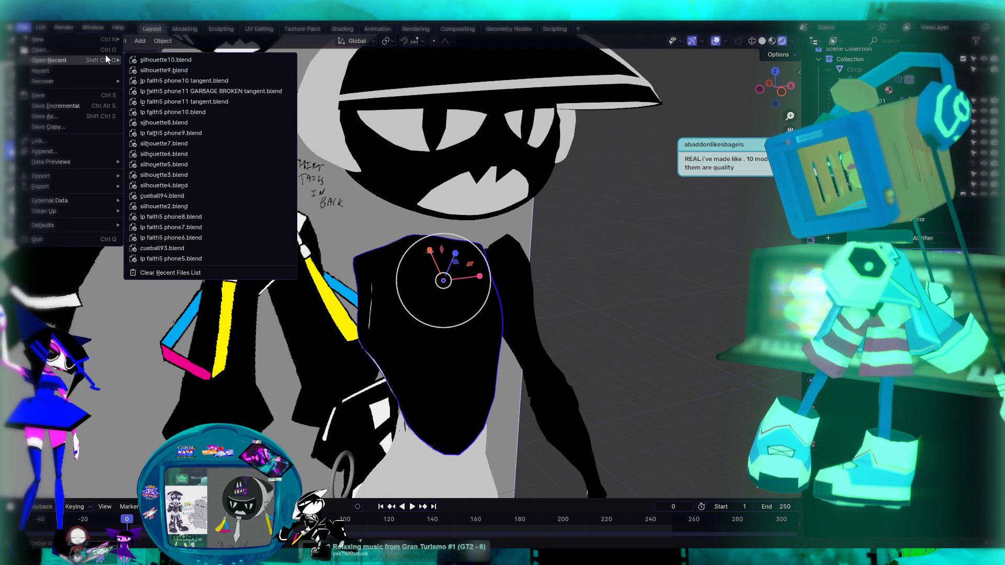
left_click(207, 80)
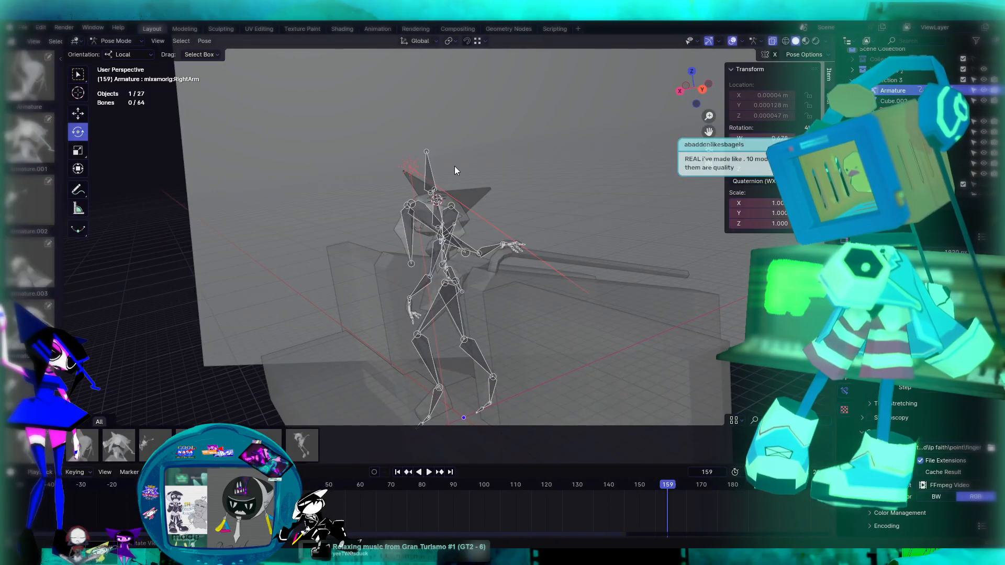
Switch the viewport to rendered shading and hide the overlays to examine the blue-hatted character's head and shoulders
left_click(815, 41)
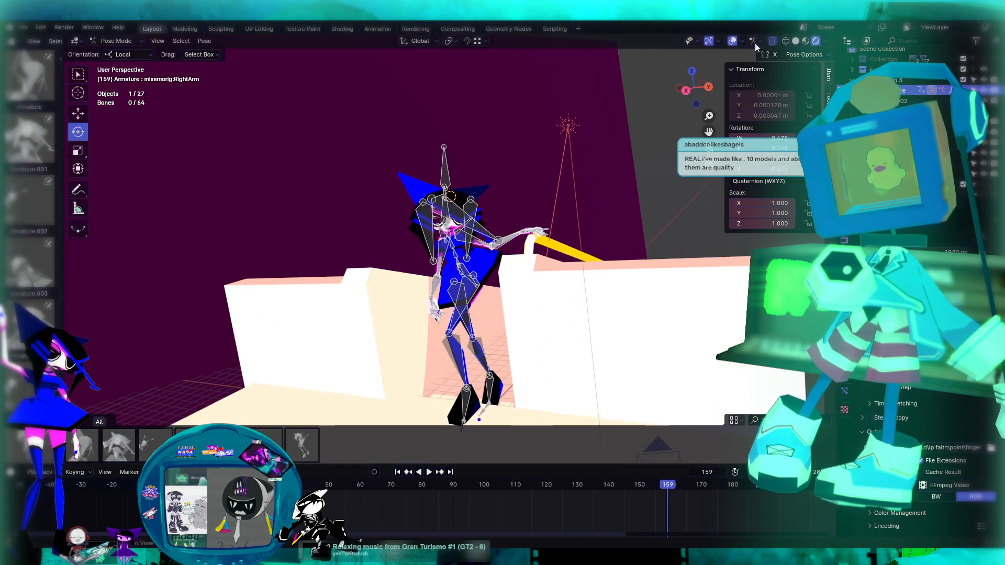
scroll(577, 230, "up", 5)
mouse_move(681, 123)
middle_mouse_down()
mouse_move(643, 134)
mouse_move(691, 122)
middle_mouse_up()
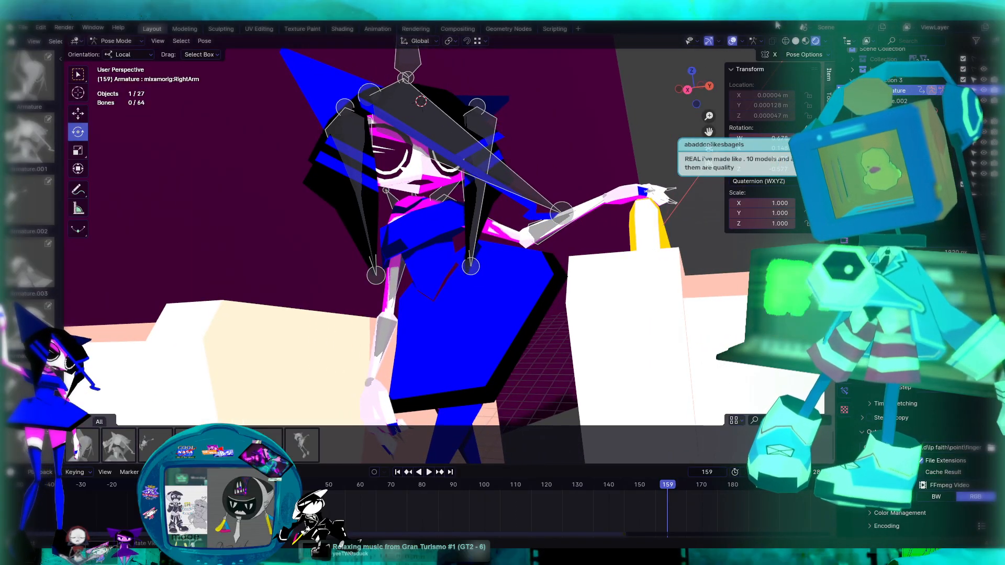
left_click(732, 42)
scroll(567, 121, "up", 3)
middle_click_drag(567, 122, 550, 160, "shift")
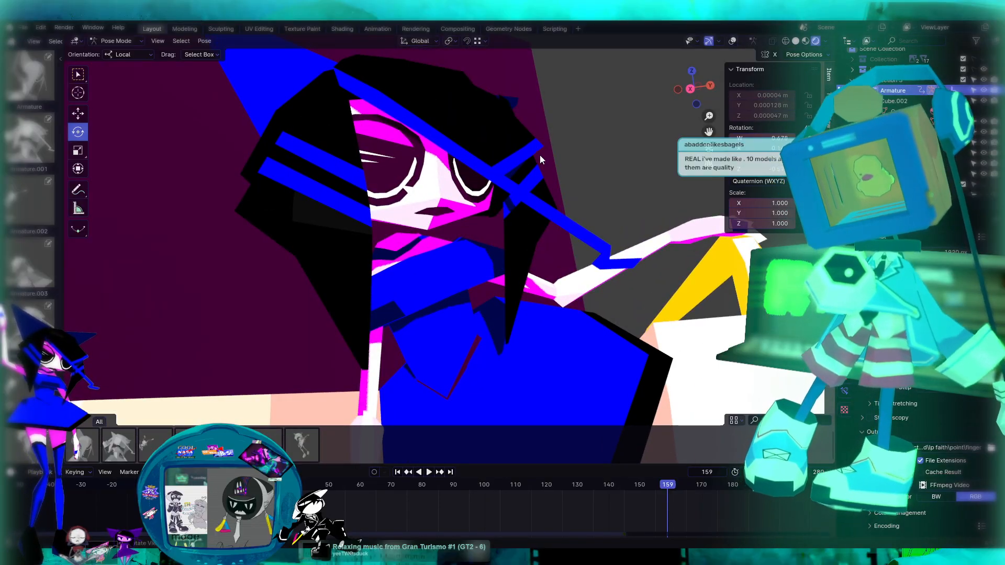
Show the viewport overlays again and select the armature's mixamorig:Head bone
left_click(732, 40)
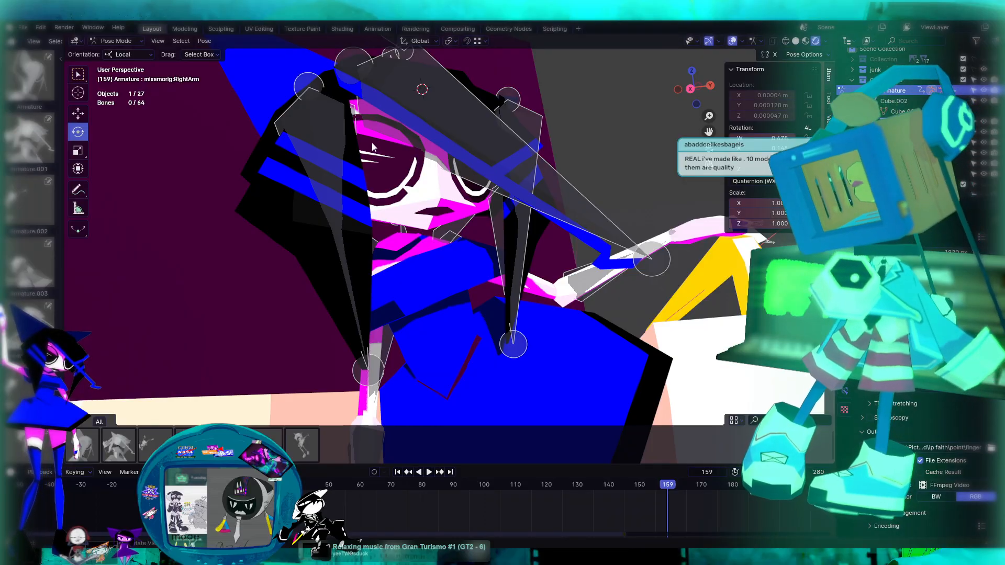
left_click(397, 163)
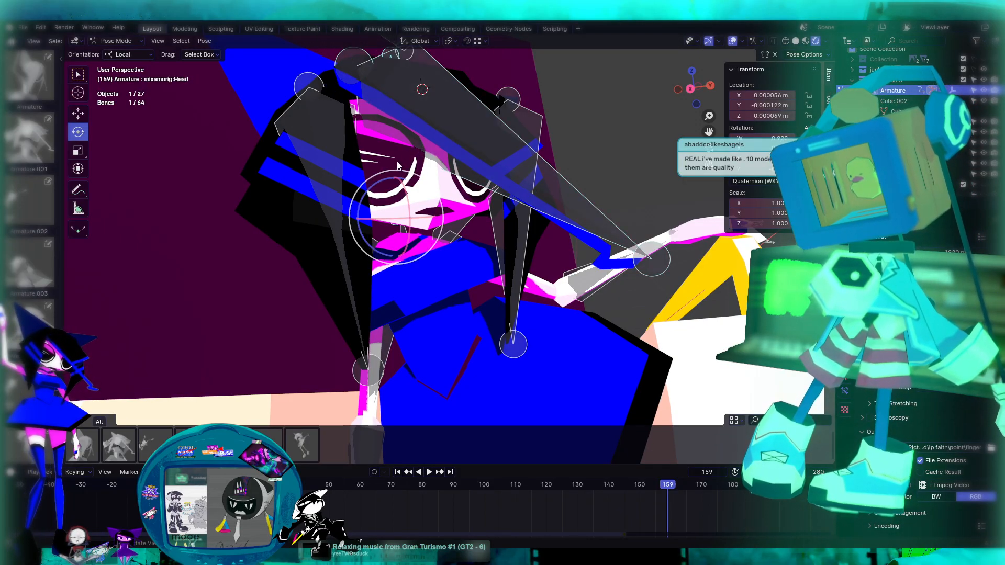
Return the armature to Object Mode and select the pupils, eyes and eyelids meshes in turn to examine the eye setup
left_click(106, 41)
left_click(120, 54)
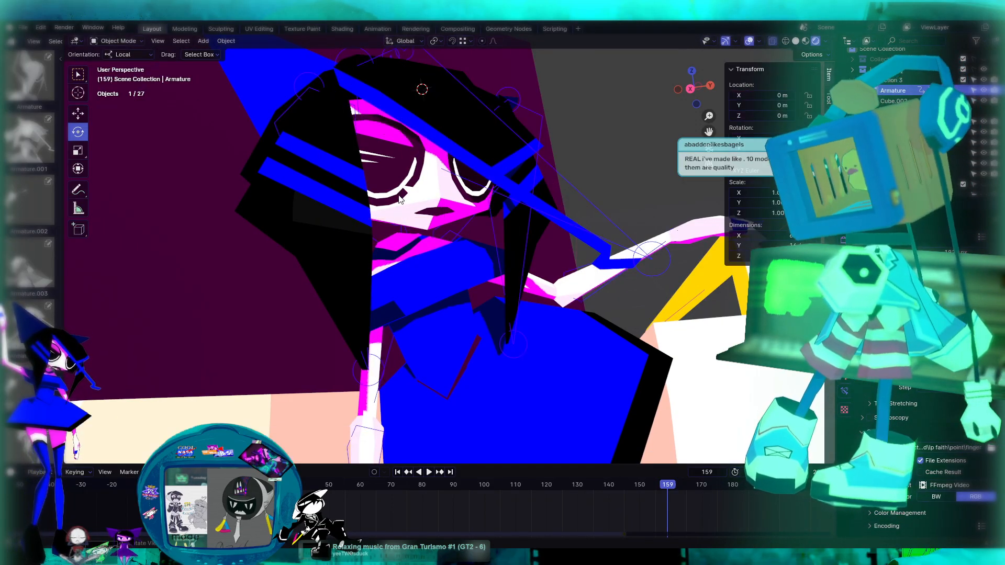
left_click(317, 133)
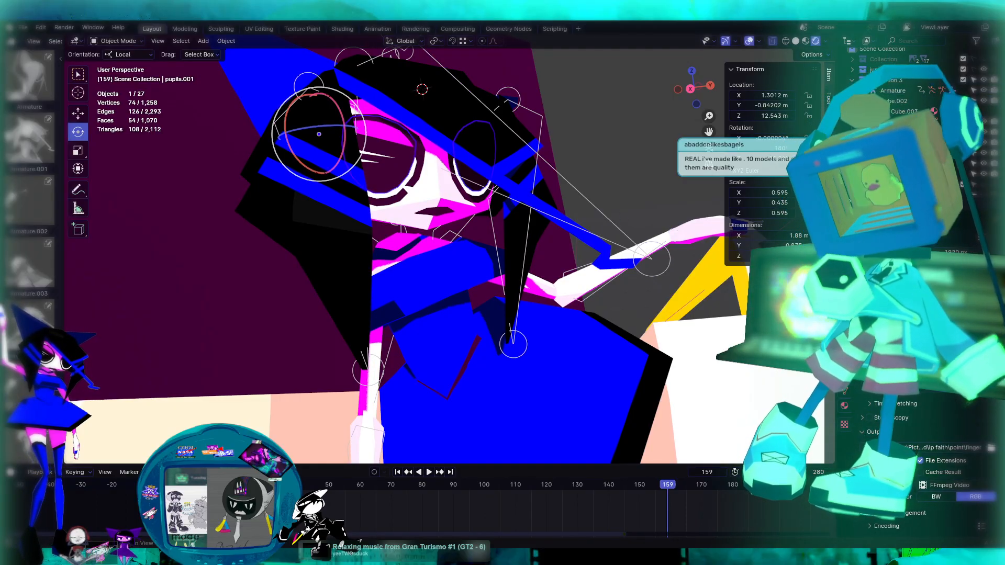
left_click(383, 205)
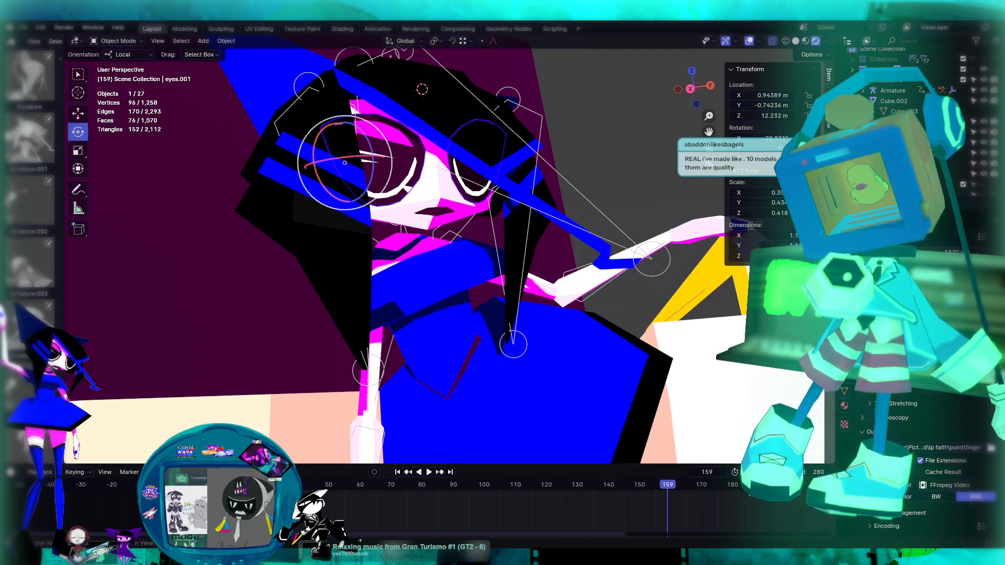
left_click(392, 135)
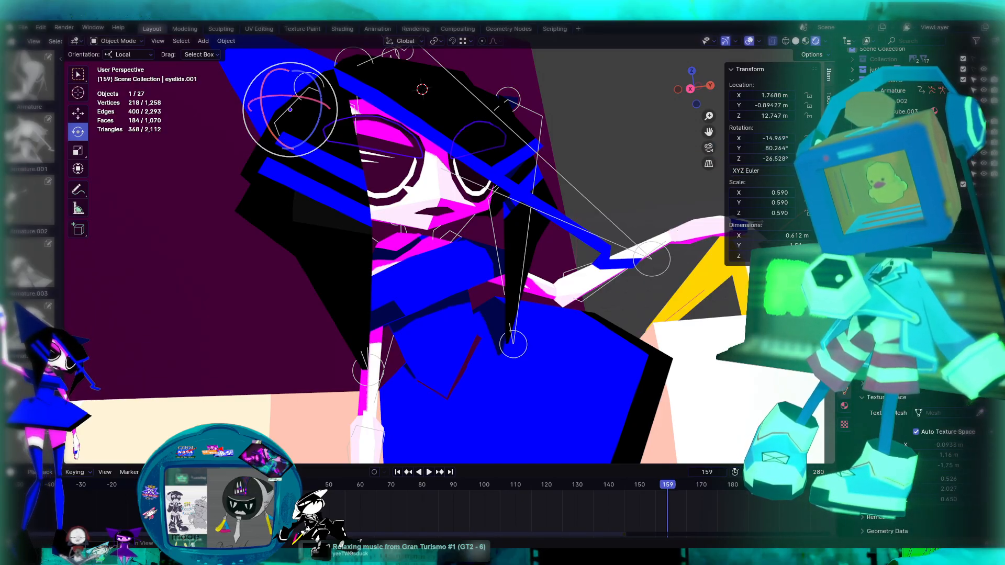
scroll(921, 461, "up", 3)
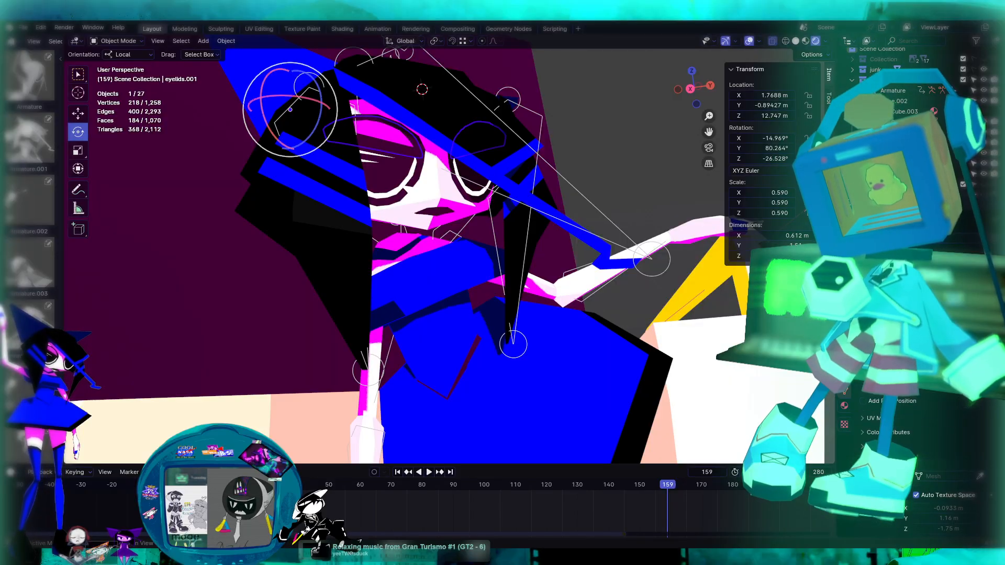
middle_click_drag(612, 249, 598, 255)
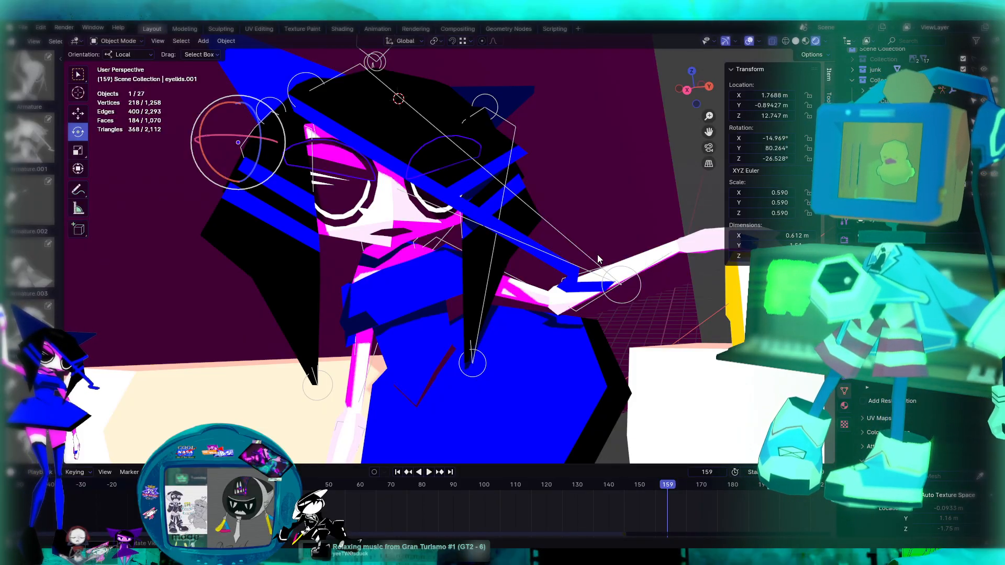
mouse_move(527, 233)
middle_mouse_down()
mouse_move(575, 216)
mouse_move(541, 230)
middle_mouse_up()
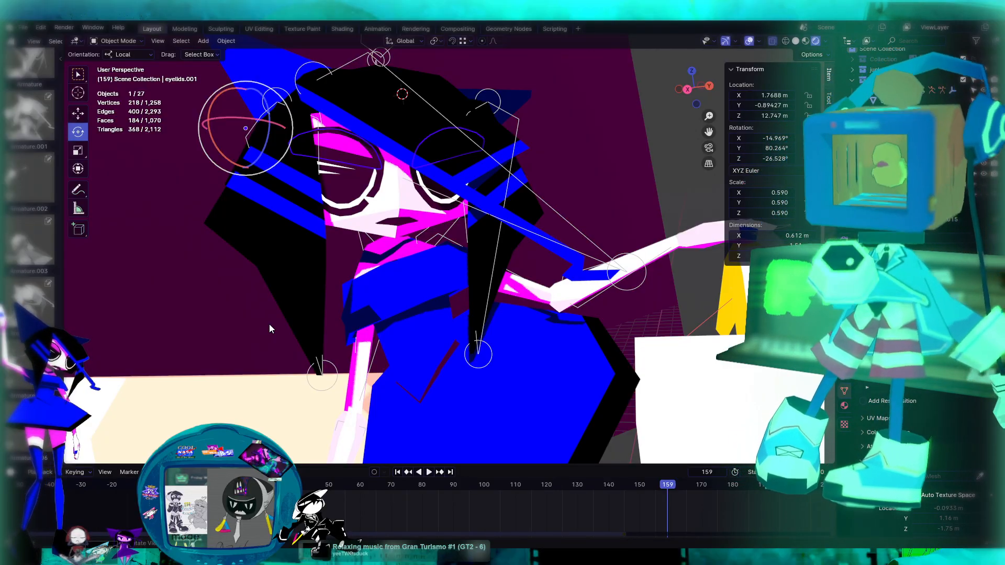
Clear the selection, select the pupils mesh again and examine the face and the full posed character in the scene
mouse_move(460, 92)
middle_mouse_down()
mouse_move(554, 139)
mouse_move(586, 203)
mouse_move(561, 155)
mouse_move(517, 204)
mouse_move(469, 186)
mouse_move(456, 110)
middle_mouse_up()
left_click(624, 133)
scroll(618, 137, "down", 4)
scroll(445, 136, "up", 5)
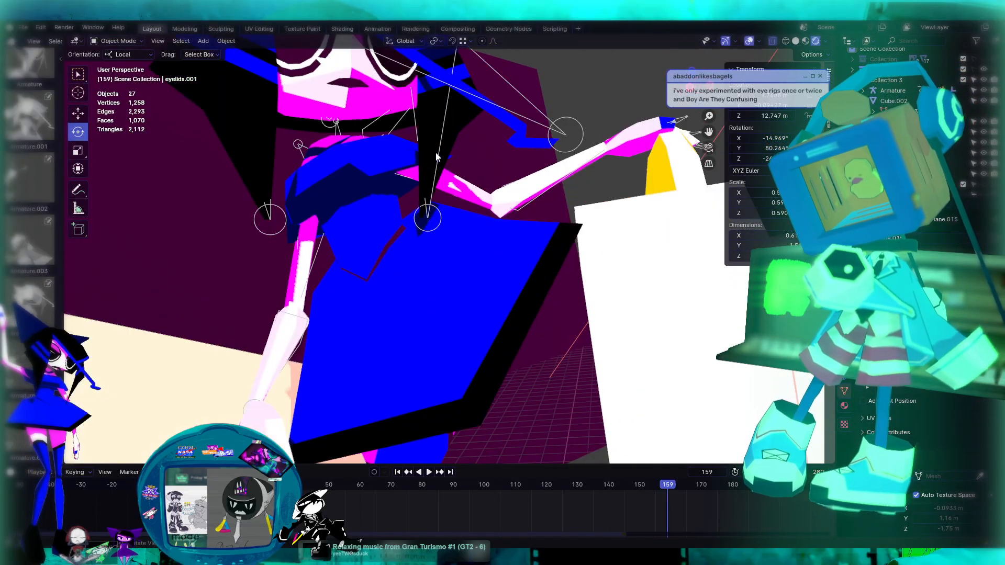
left_click(399, 207)
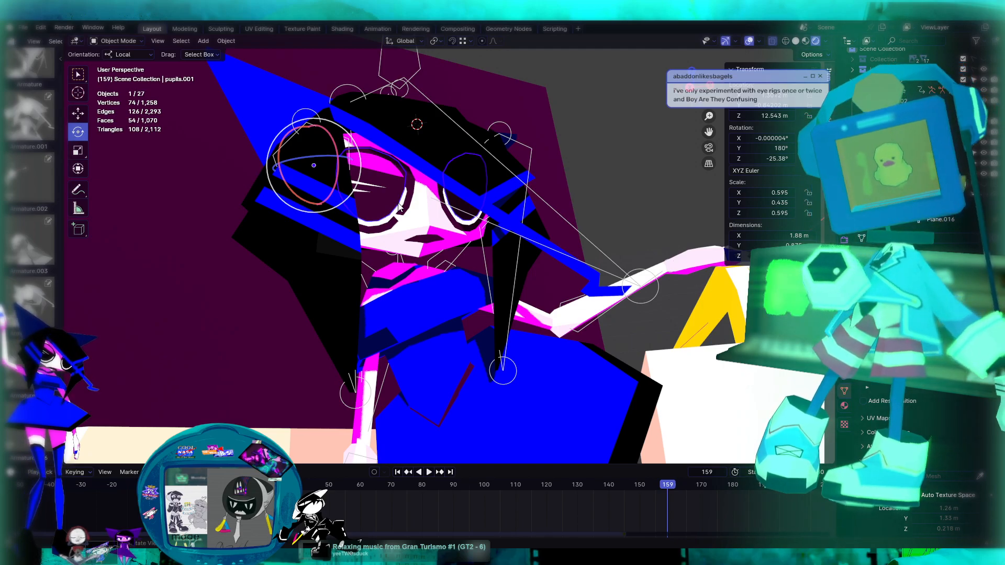
scroll(391, 145, "up", 3)
scroll(420, 197, "down", 3)
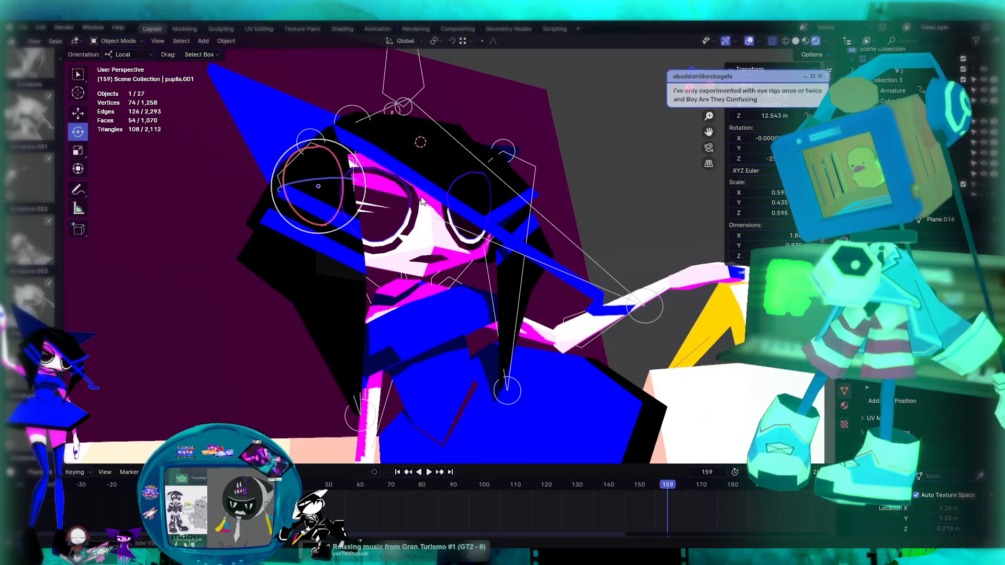
middle_click_drag(566, 203, 502, 176)
scroll(502, 177, "down", 6)
middle_click_drag(473, 286, 423, 196, "shift")
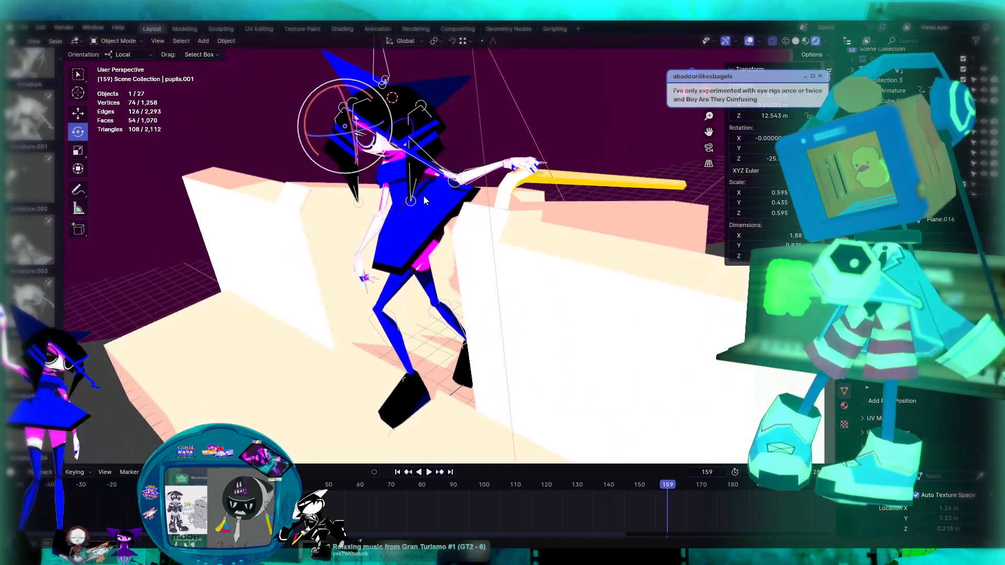
Open the recent file silhouette10.blend without saving the changes to the current file
left_click(22, 27)
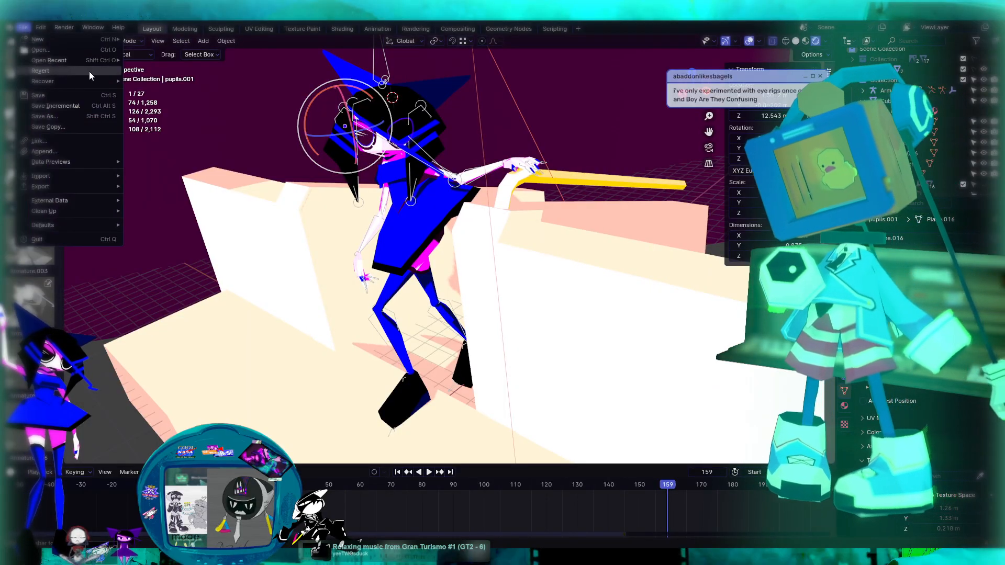
mouse_move(92, 80)
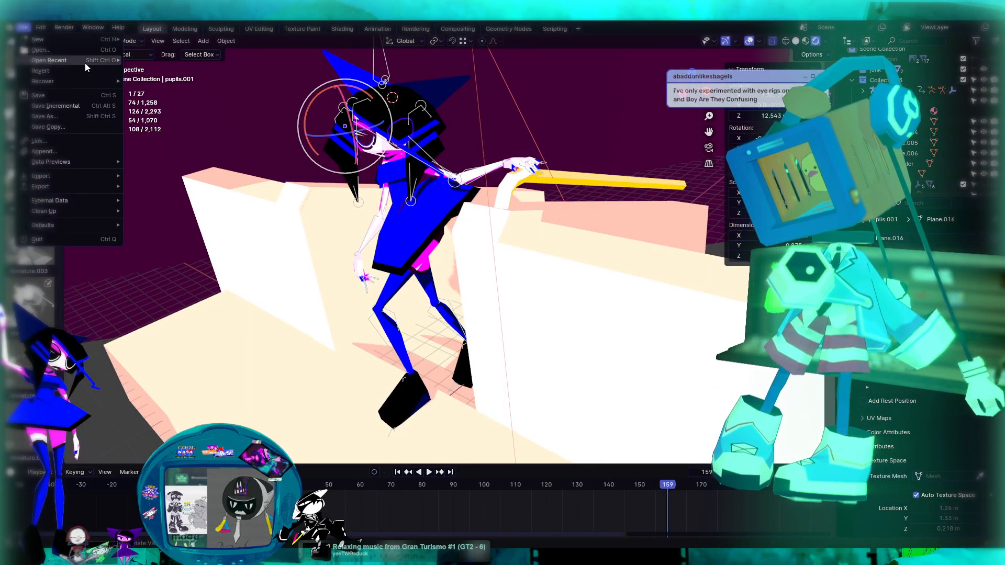
mouse_move(103, 60)
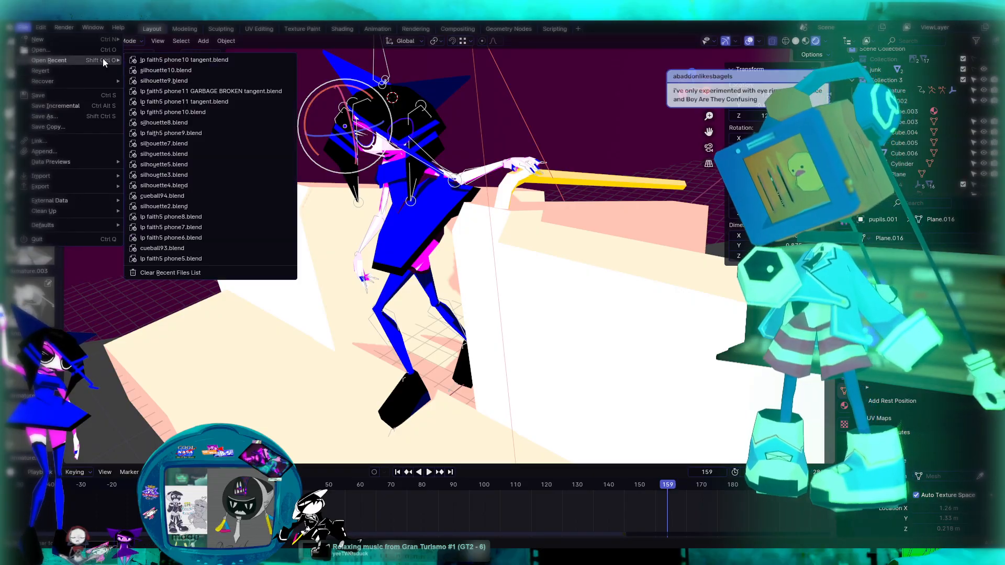
left_click(198, 69)
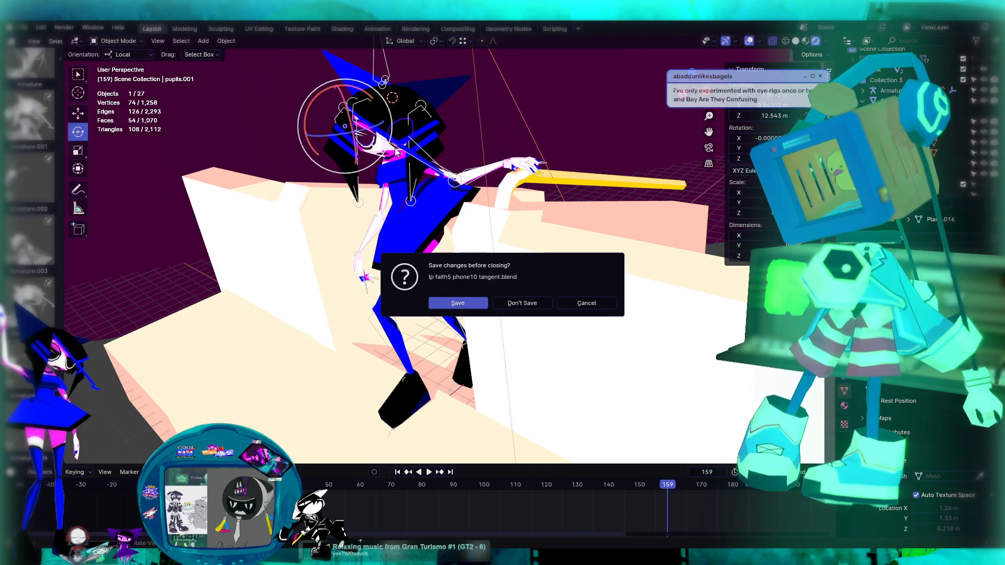
left_click(530, 306)
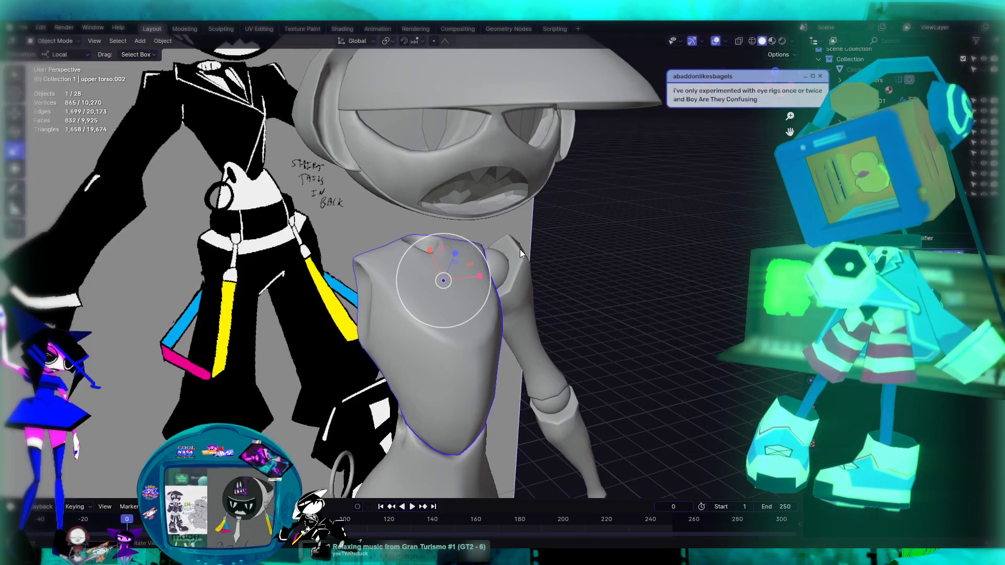
Switch the viewport to rendered shading and select the slit pupils mesh on the character's face
scroll(523, 253, "down", 2)
left_click(782, 41)
mouse_move(607, 230)
middle_mouse_down()
mouse_move(558, 262)
mouse_move(597, 250)
mouse_move(557, 271)
mouse_move(467, 265)
mouse_move(492, 229)
mouse_move(585, 269)
mouse_move(588, 282)
mouse_move(635, 253)
mouse_move(622, 272)
middle_mouse_up()
scroll(435, 256, "up", 5)
left_click(390, 210)
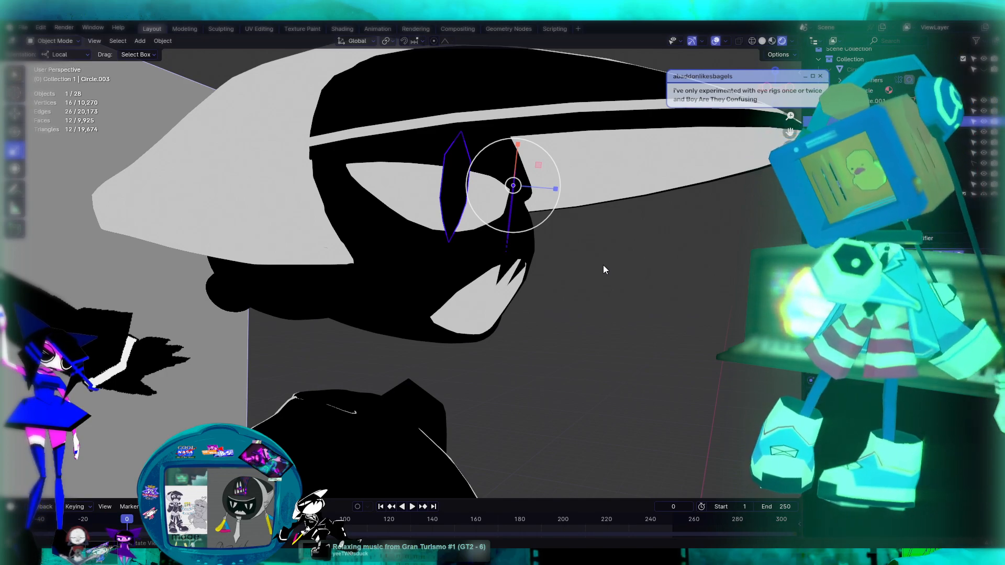
Move the slit pupils by about -0.02 m in X and 0.055 m in Y with the Move tool and undo the move
left_click(16, 112)
middle_click_drag(464, 296, 413, 229)
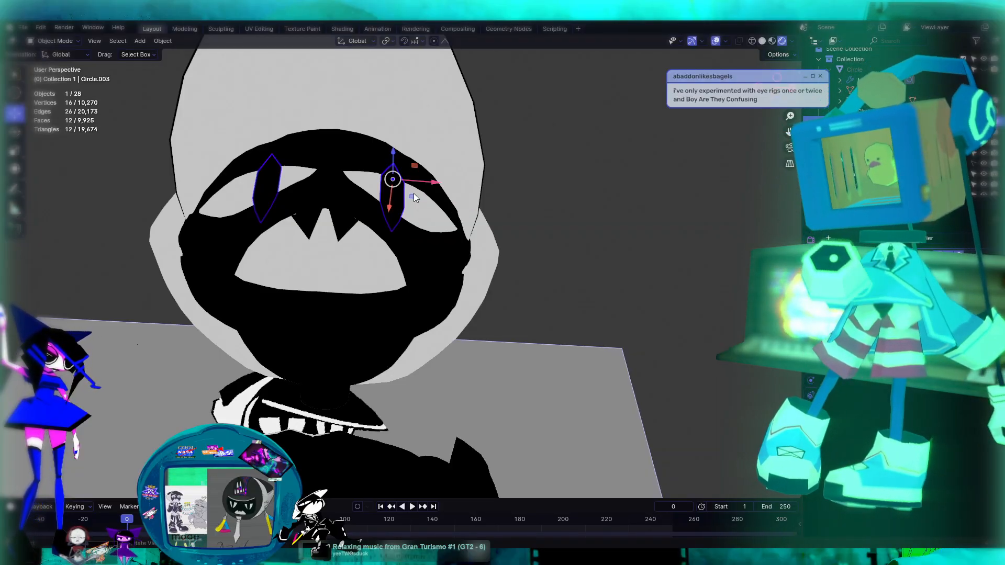
mouse_move(414, 196)
left_mouse_down()
mouse_move(423, 201)
mouse_move(410, 204)
left_mouse_up()
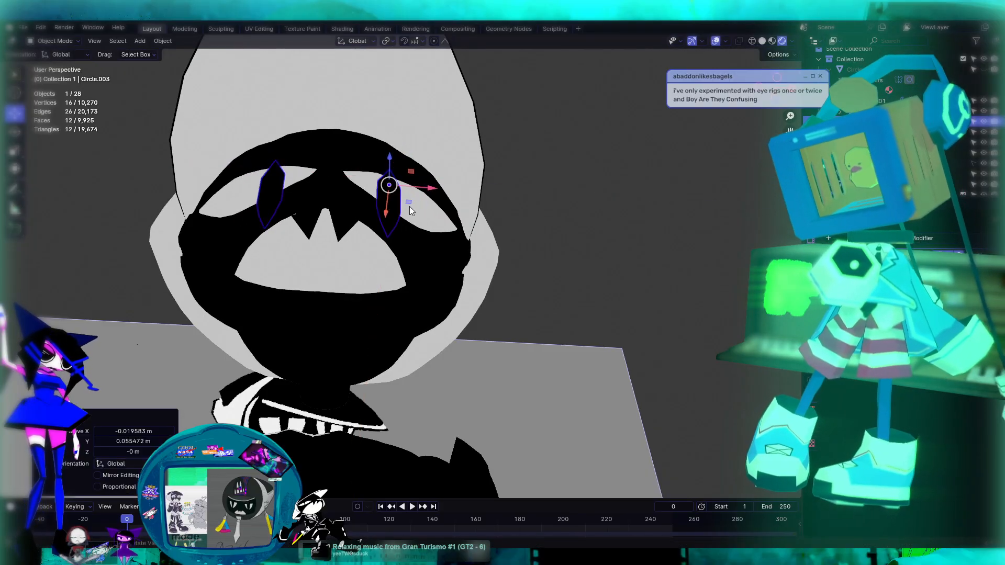
key("ctrl+z")
middle_click_drag(520, 243, 598, 274)
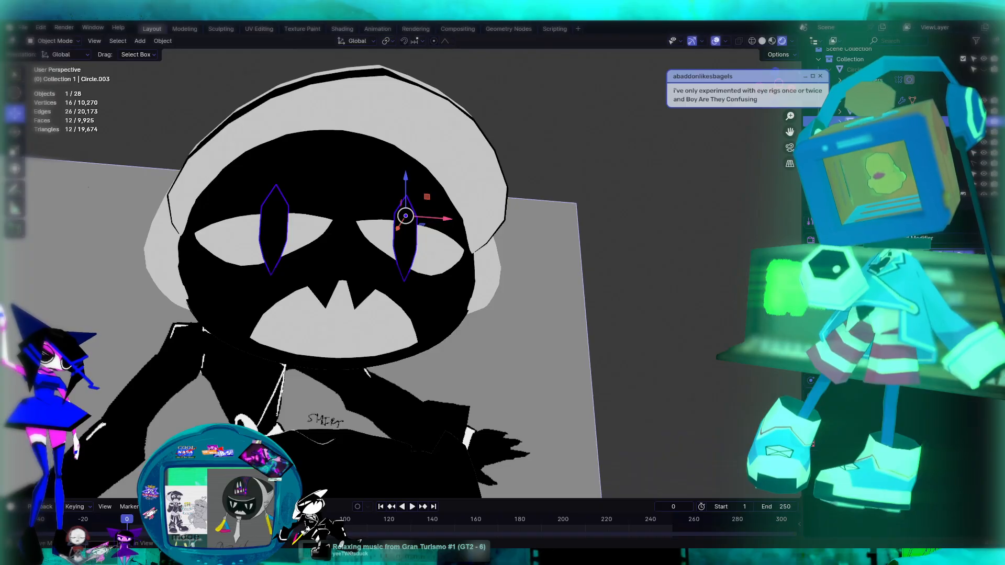
Try sliding the slit pupils sideways across the eyes, check them deselected from an angle, and restore their selection
middle_click_drag(437, 195, 358, 230)
left_click_drag(357, 231, 402, 237)
left_click(564, 346)
middle_click_drag(564, 346, 612, 338)
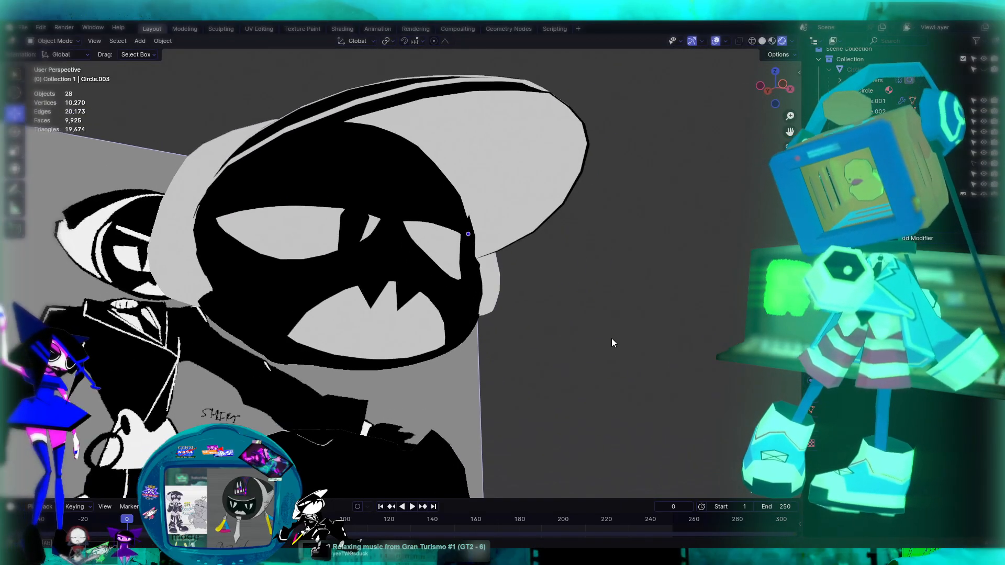
key("ctrl+z")
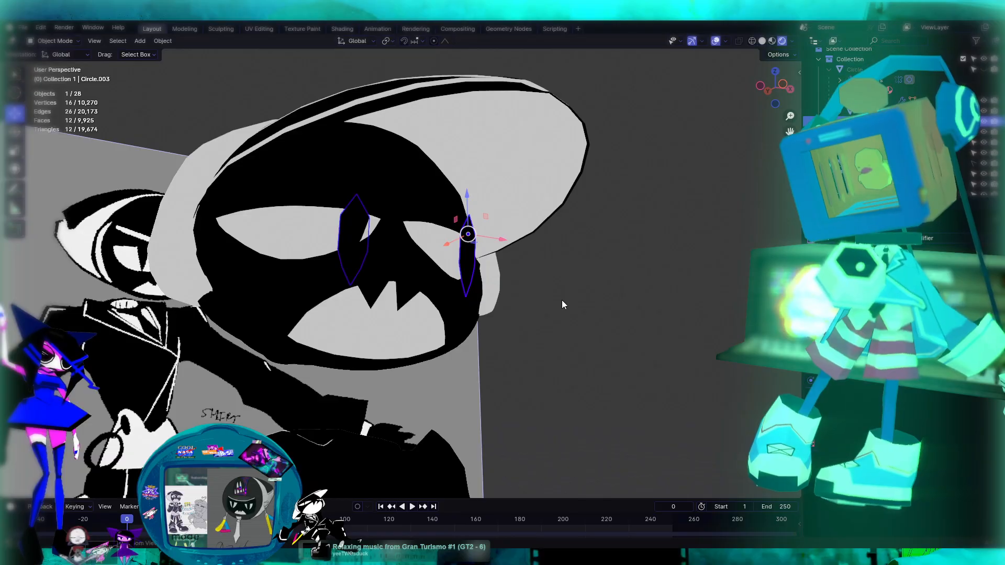
Try shifting the slit pupils back the other way and compare the whole face with the reference drawing
middle_click_drag(558, 280, 372, 222)
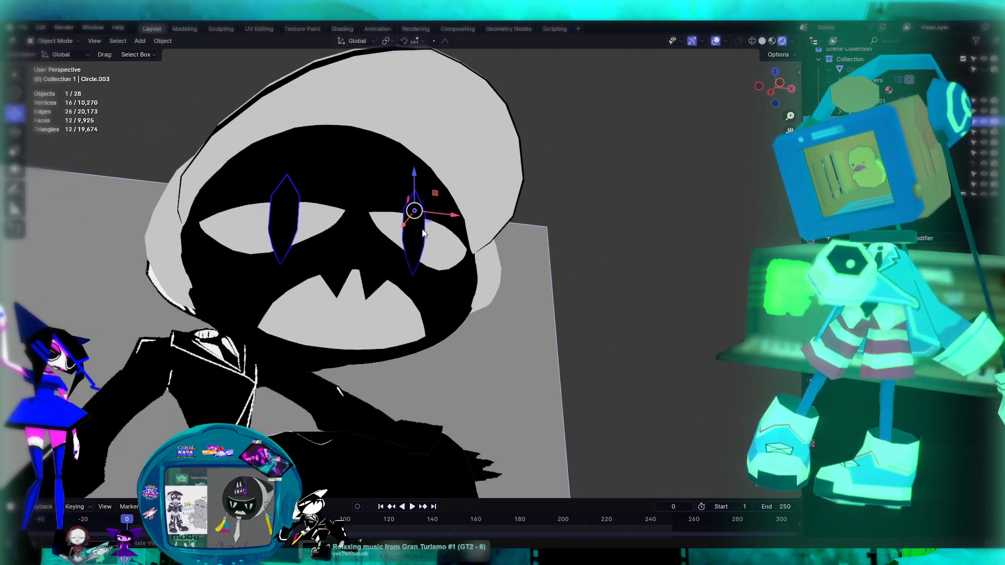
left_click_drag(416, 212, 390, 211)
left_click(521, 292)
middle_click_drag(521, 291, 496, 284)
middle_click_drag(484, 306, 568, 345)
scroll(558, 346, "down", 4)
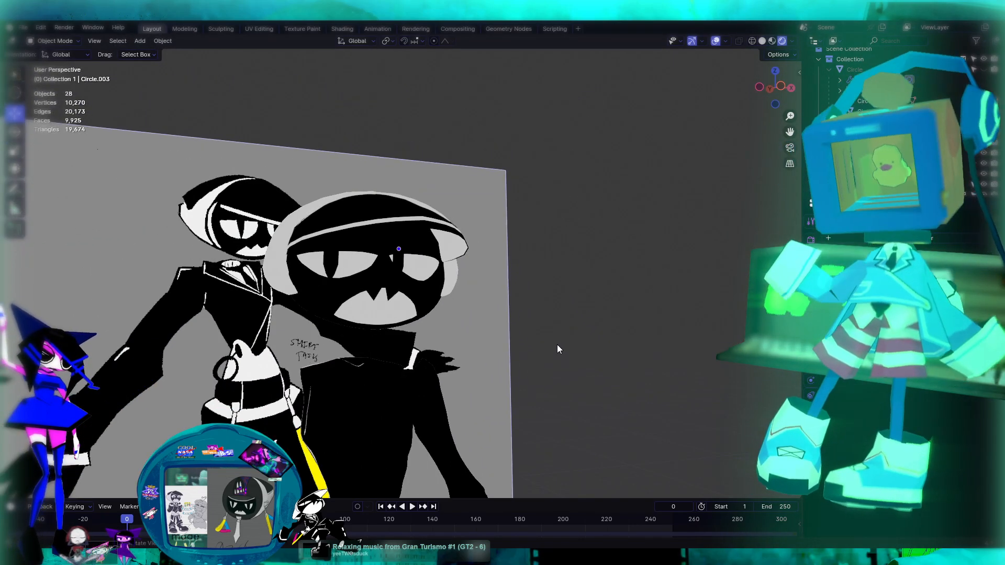
middle_click_drag(510, 345, 497, 349)
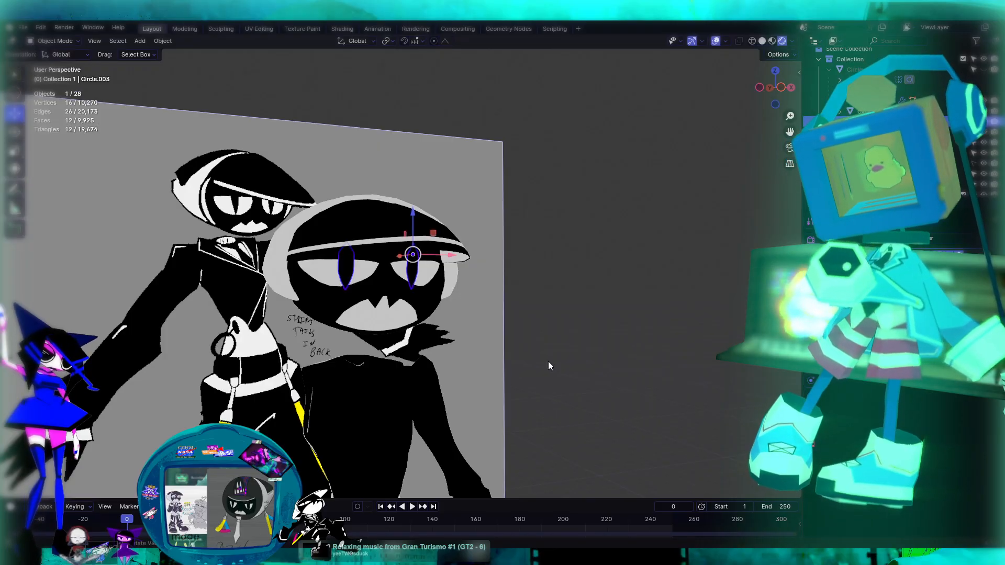
Select the face mesh and examine the head's rendered silhouette from the side
scroll(431, 309, "up", 2)
left_click(439, 261)
middle_click_drag(488, 329, 284, 306)
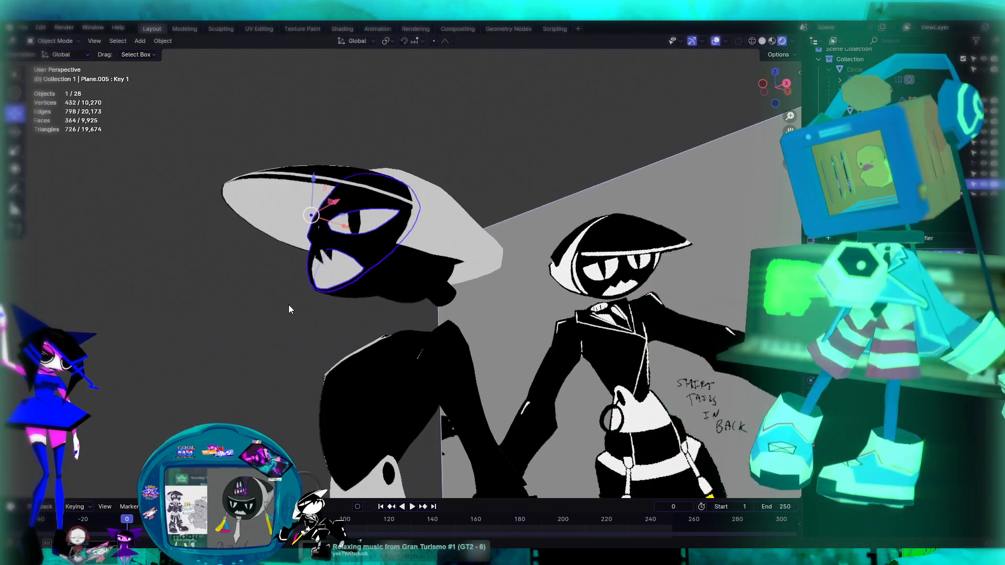
scroll(268, 293, "up", 4)
left_click(224, 339)
middle_click_drag(201, 381, 406, 240)
Select the upper torso mesh and compare its rendered silhouette with the reference drawing from several angles
left_click(372, 209)
scroll(460, 220, "up", 1)
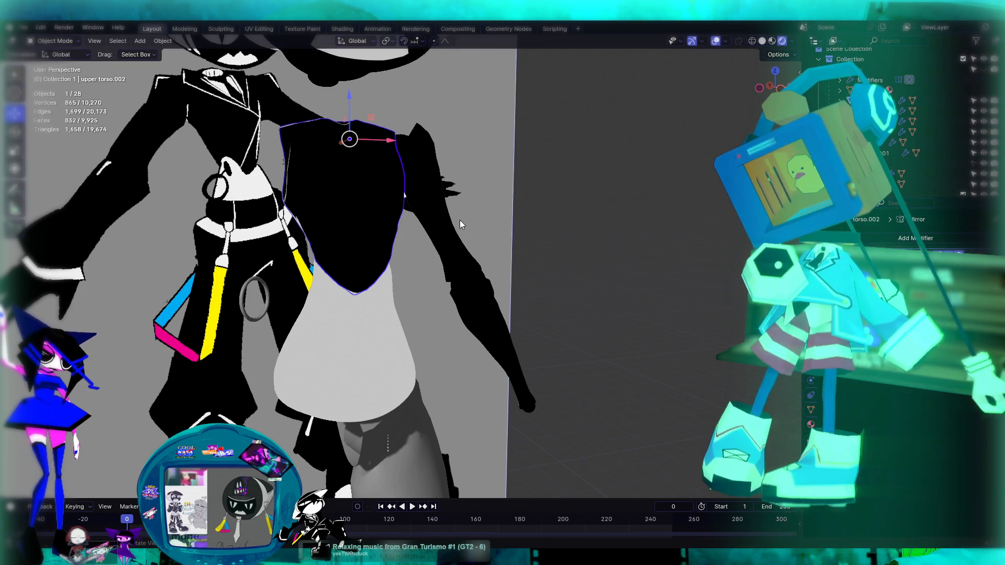
middle_click_drag(327, 247, 557, 277)
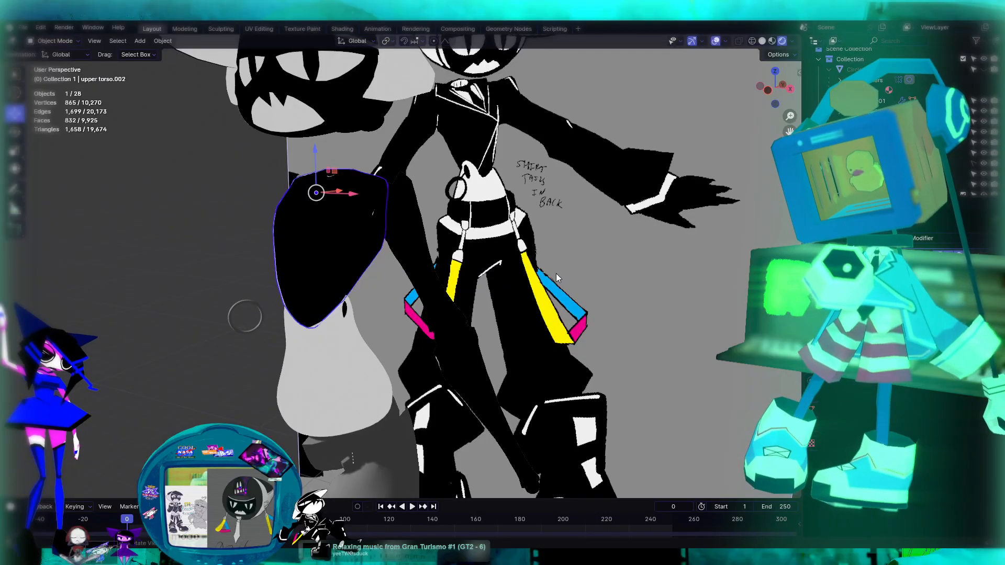
middle_click_drag(478, 177, 538, 253)
left_click(538, 253)
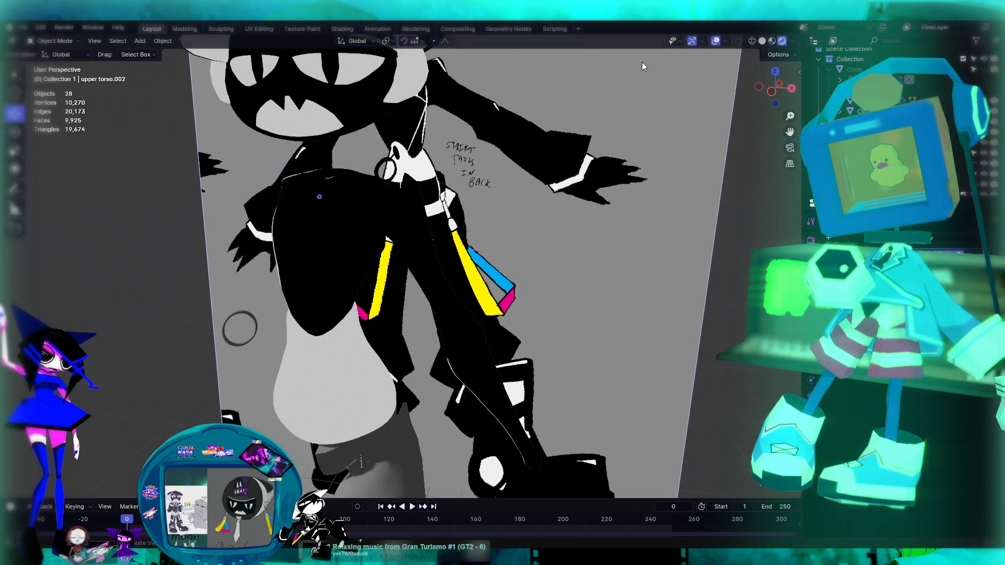
Switch the viewport back to solid shading and deselect the upper torso mesh
left_click(762, 42)
middle_click_drag(422, 276, 453, 289)
key("ctrl+z")
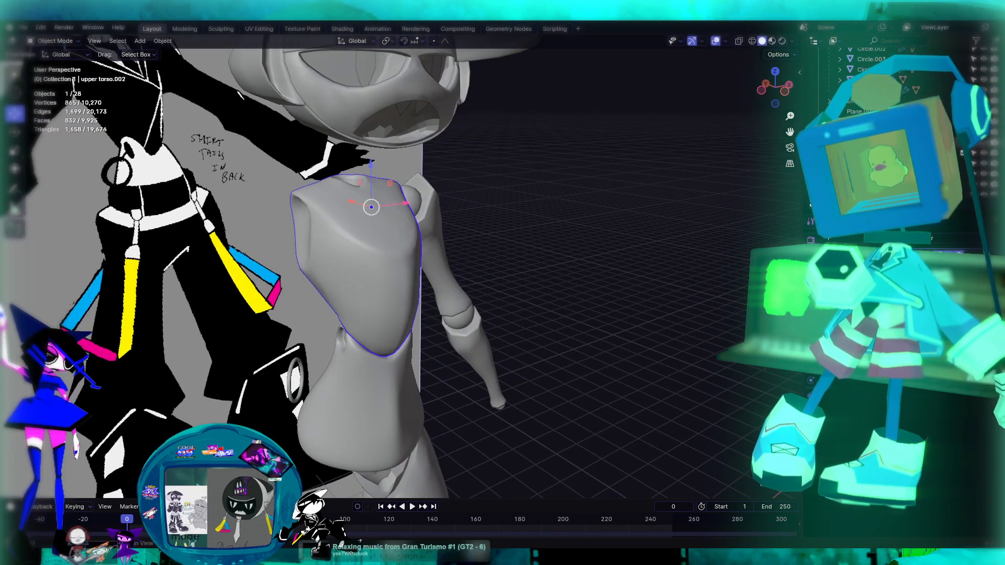
scroll(890, 122, "up", 8)
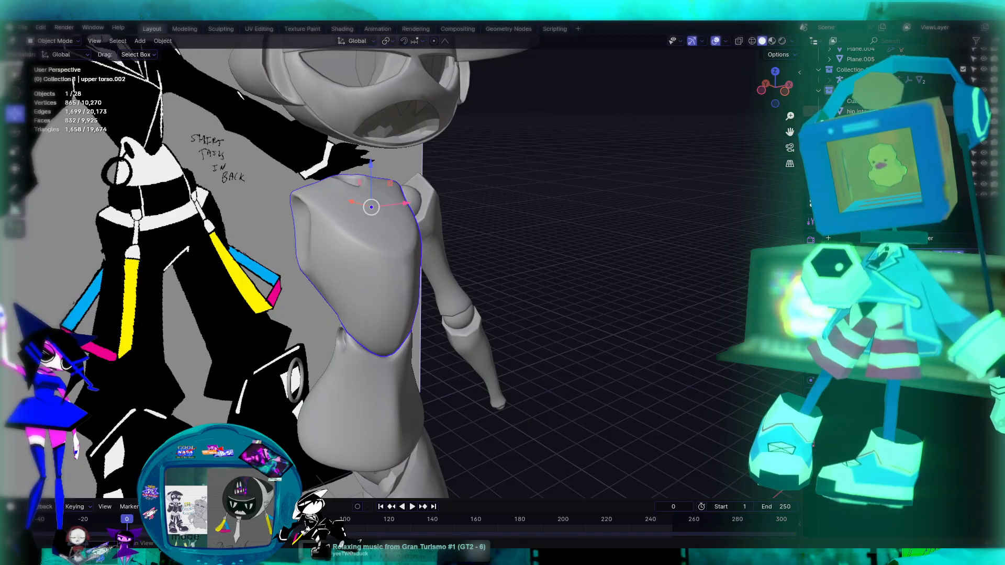
key("alt+a")
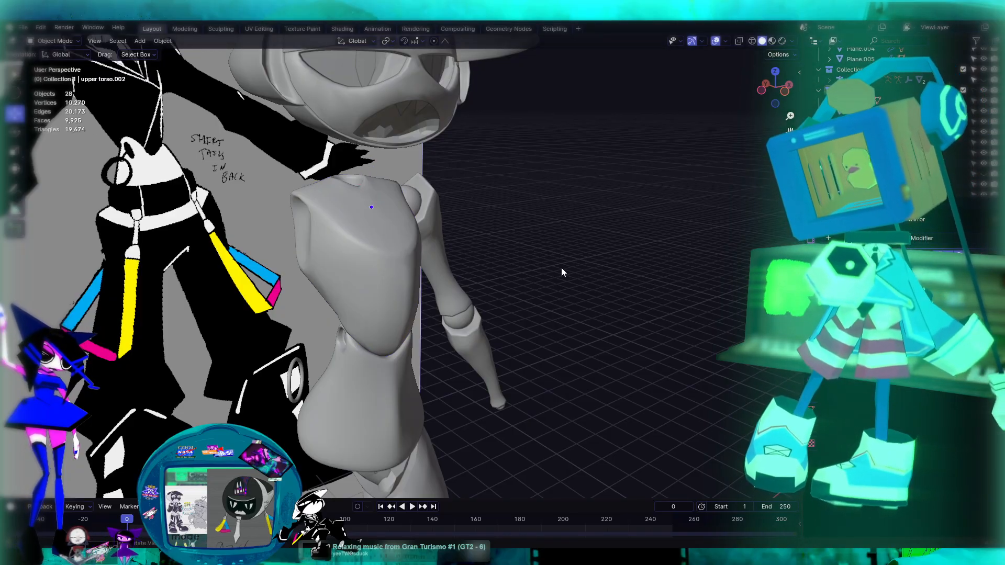
middle_click_drag(576, 223, 400, 240)
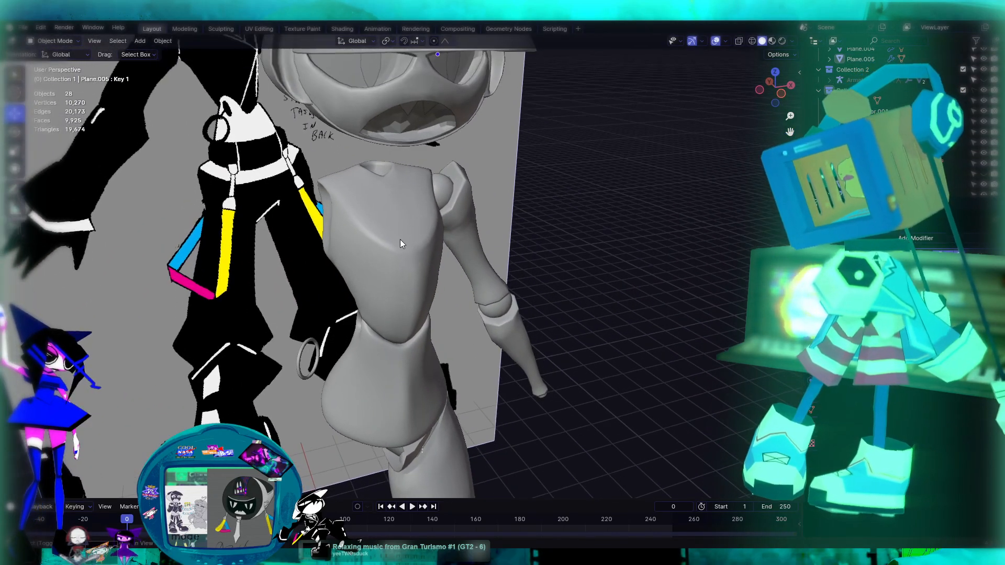
Add a 2 m plane mesh at the world origin
scroll(460, 272, "down", 3)
middle_click_drag(482, 324, 406, 281, "alt")
middle_click_drag(587, 376, 449, 291)
scroll(542, 227, "down", 5)
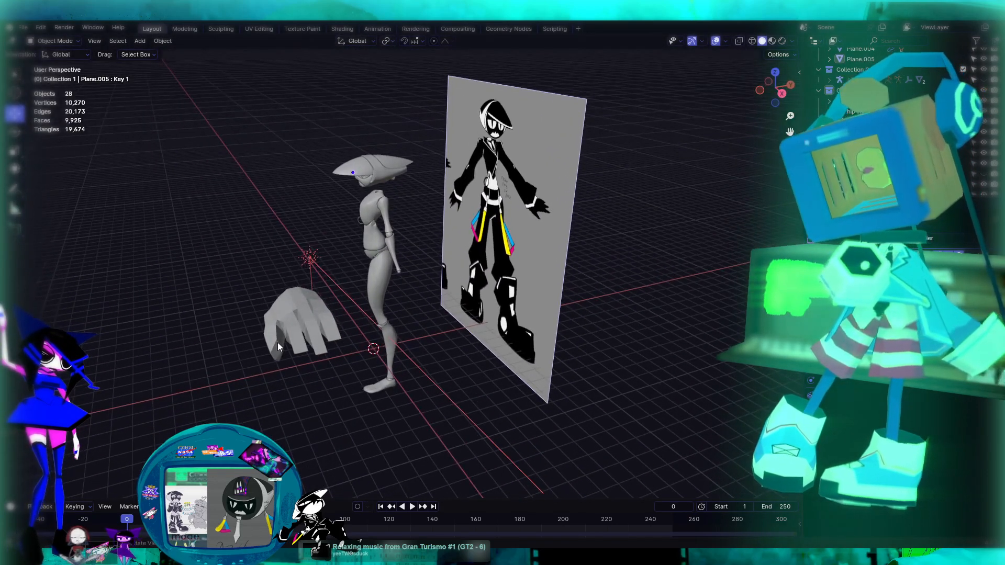
middle_click_drag(294, 341, 417, 243)
scroll(388, 207, "up", 6)
scroll(417, 254, "up", 4)
scroll(423, 290, "down", 3)
middle_click_drag(437, 310, 429, 298, "shift")
key("shift+a")
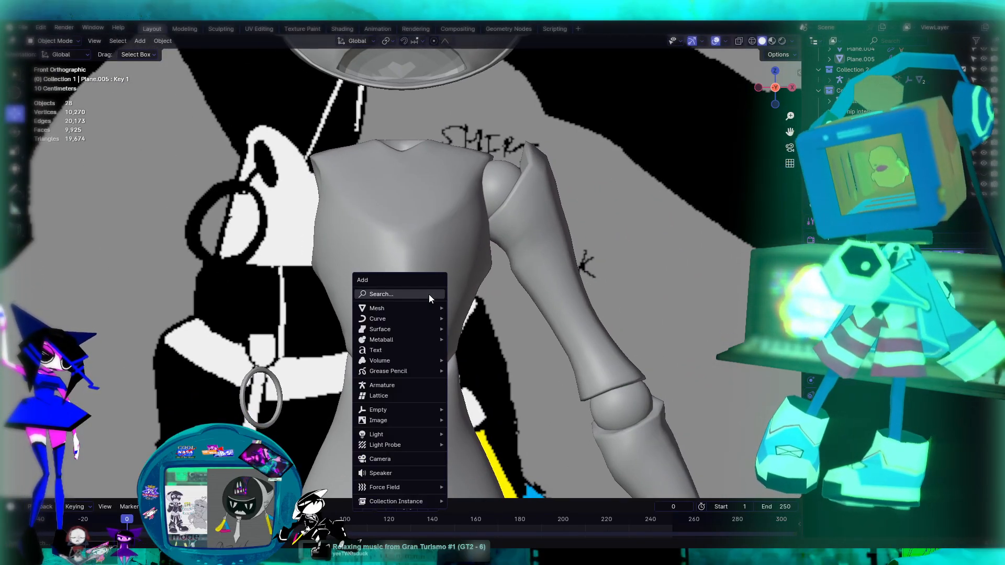
mouse_move(429, 309)
left_click(471, 309)
scroll(478, 260, "down", 6)
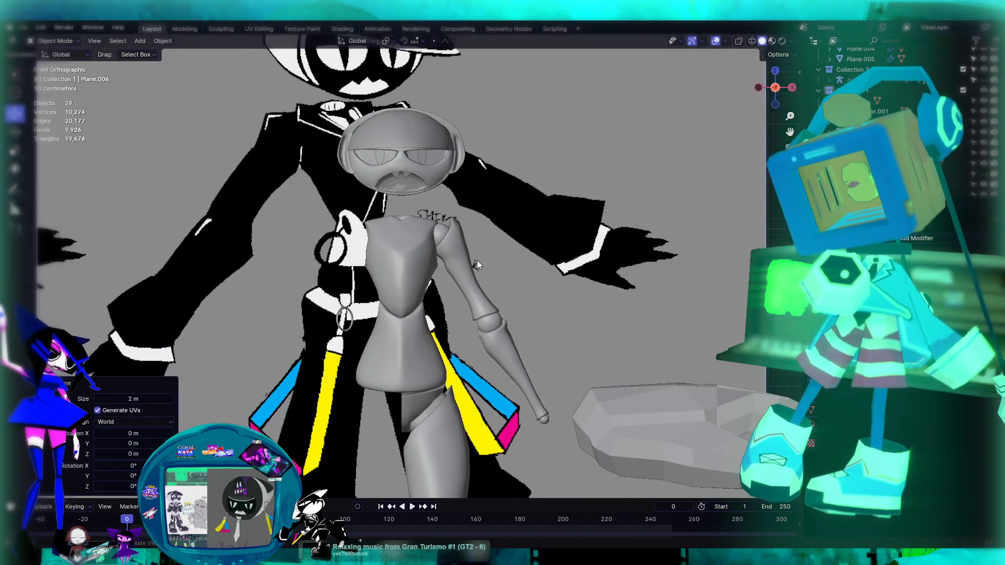
Locate the new plane at the character's feet and delete it
middle_click_drag(476, 268, 391, 357)
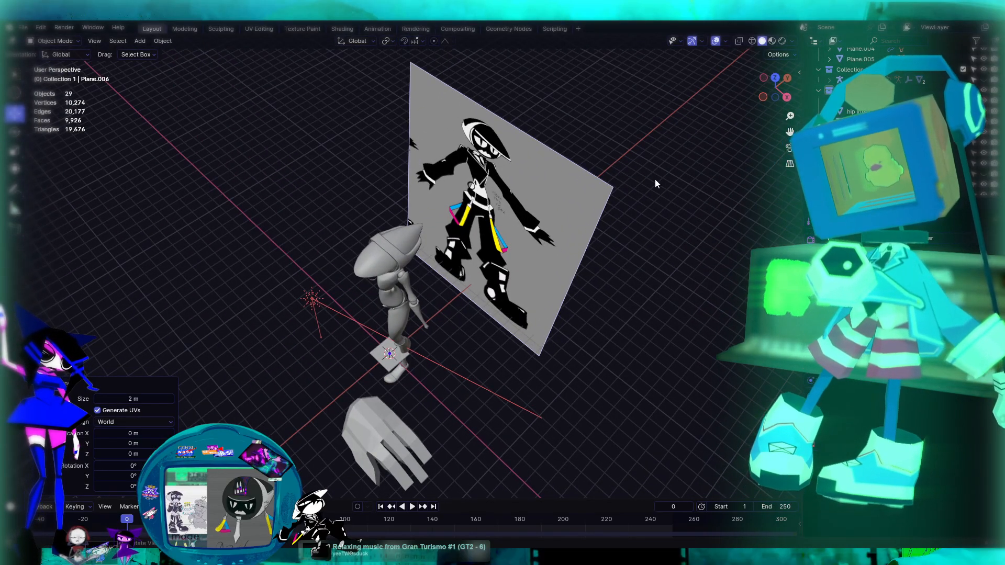
middle_click_drag(398, 400, 413, 360, "shift")
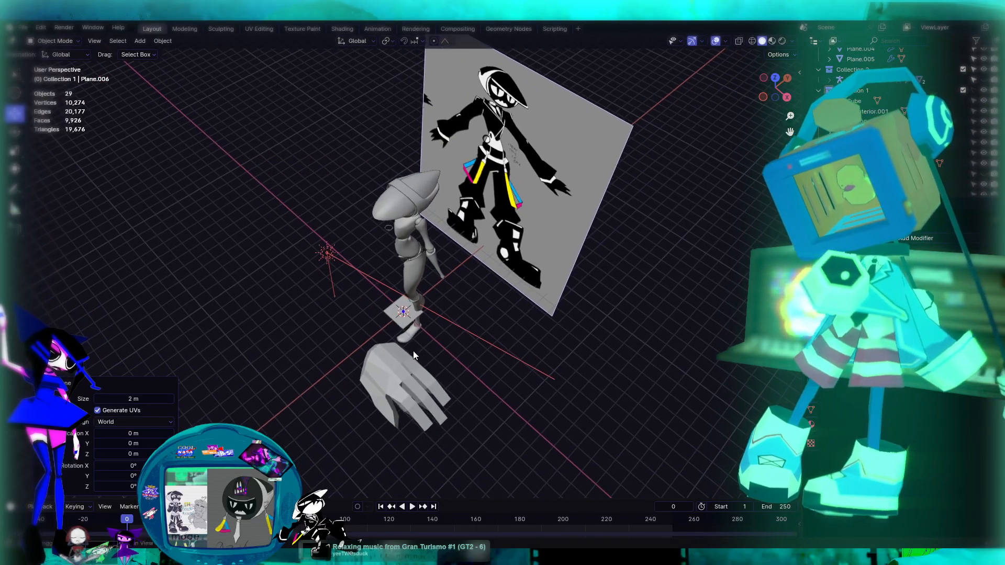
scroll(380, 338, "up", 4)
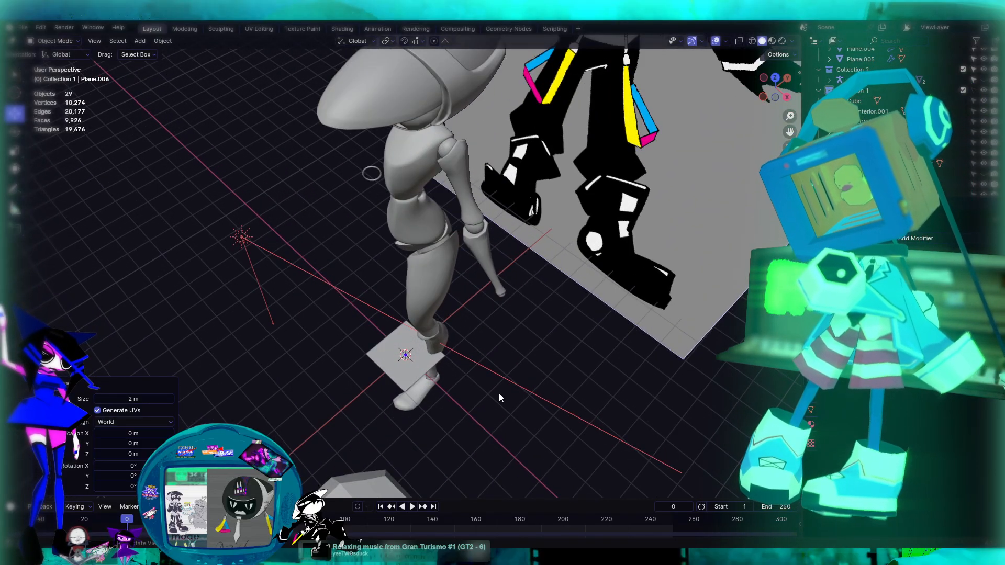
left_click_drag(517, 347, 418, 382)
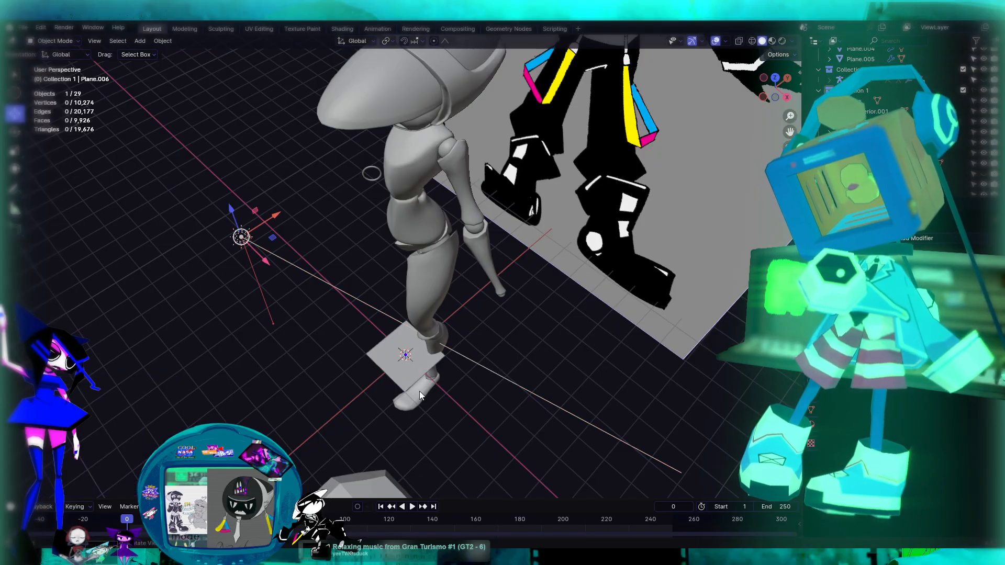
left_click(387, 368)
middle_click_drag(435, 391, 482, 376)
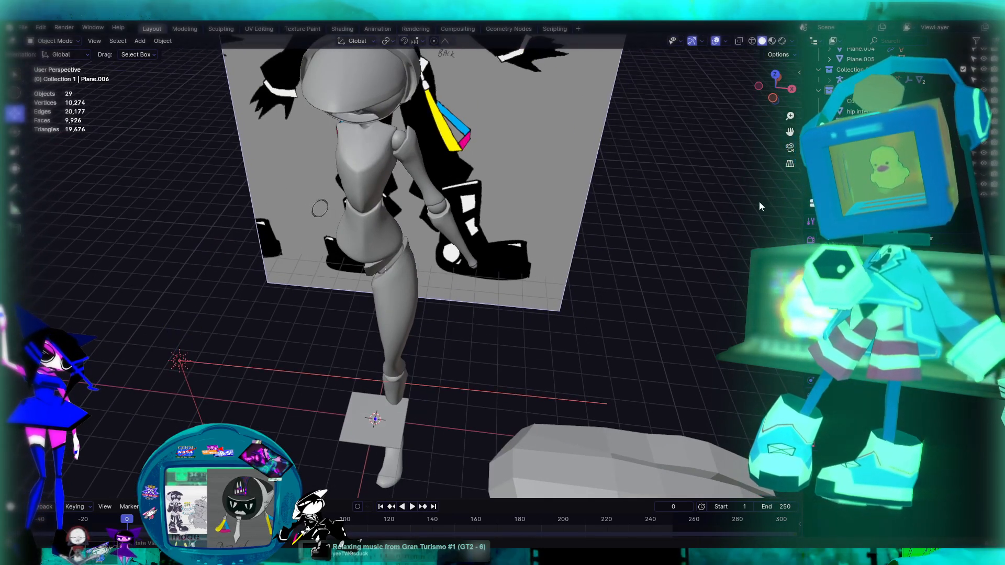
key("Delete")
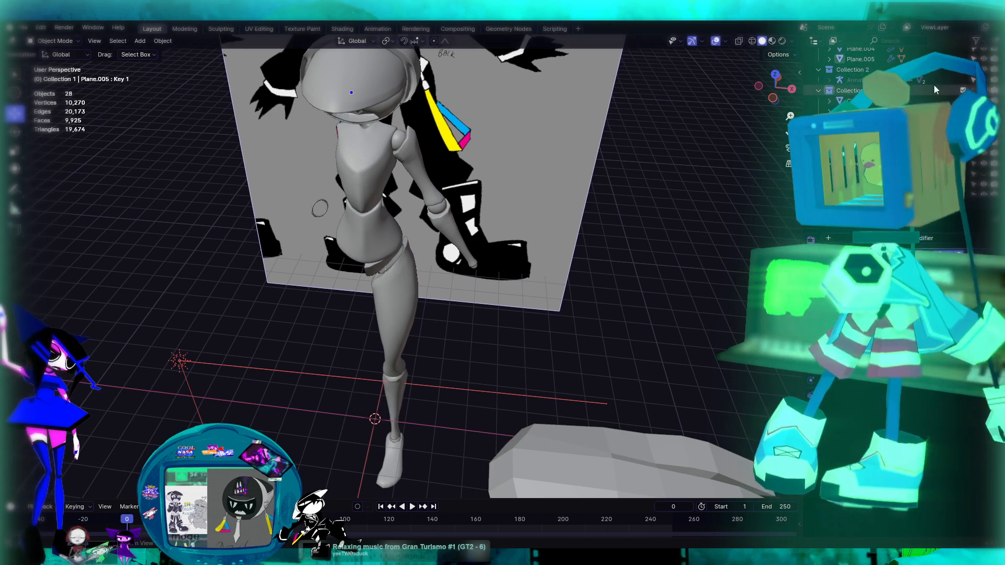
Select the Circle object in the first collection and toggle its visibility to check which part of the character it is
scroll(896, 74, "up", 6)
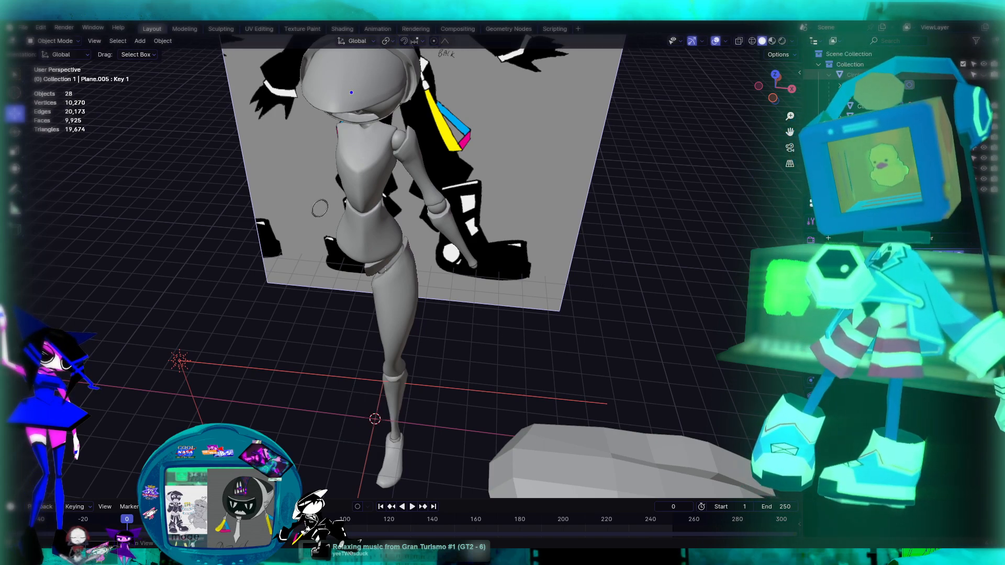
left_click(879, 74)
scroll(885, 107, "down", 5)
scroll(890, 106, "up", 5)
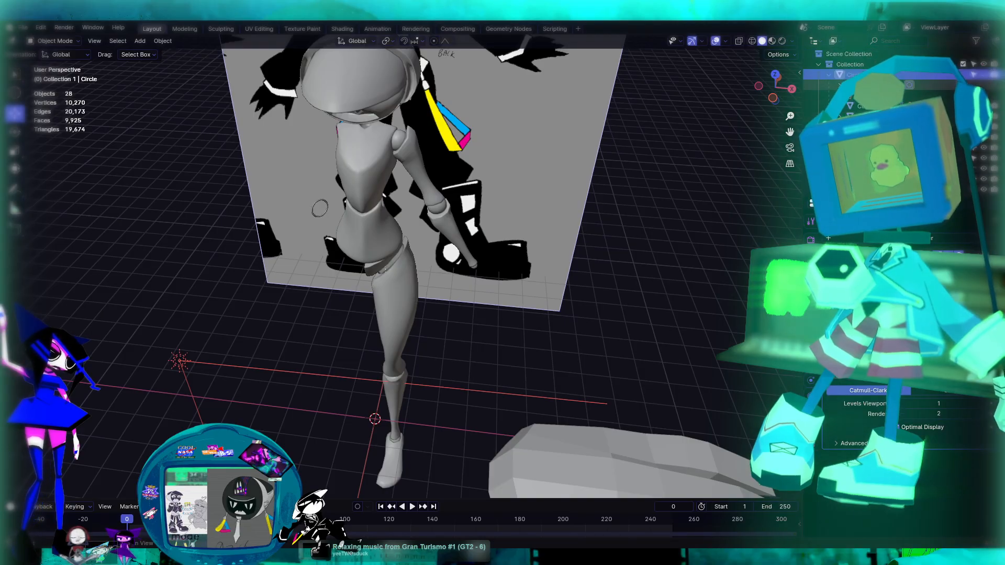
left_click(984, 76)
left_click(984, 76)
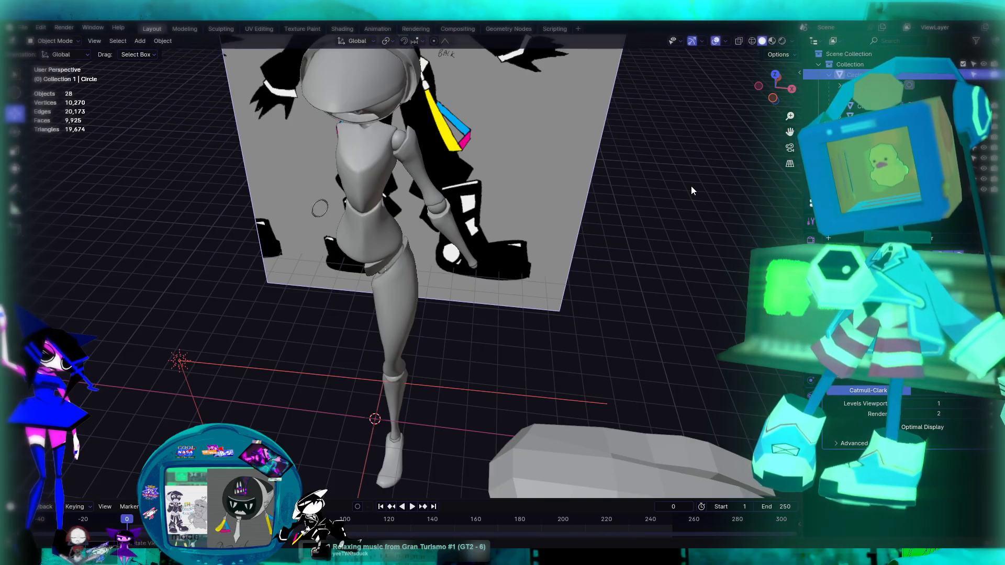
middle_click_drag(428, 219, 418, 185)
middle_click_drag(493, 178, 517, 254, "shift")
left_click(984, 75)
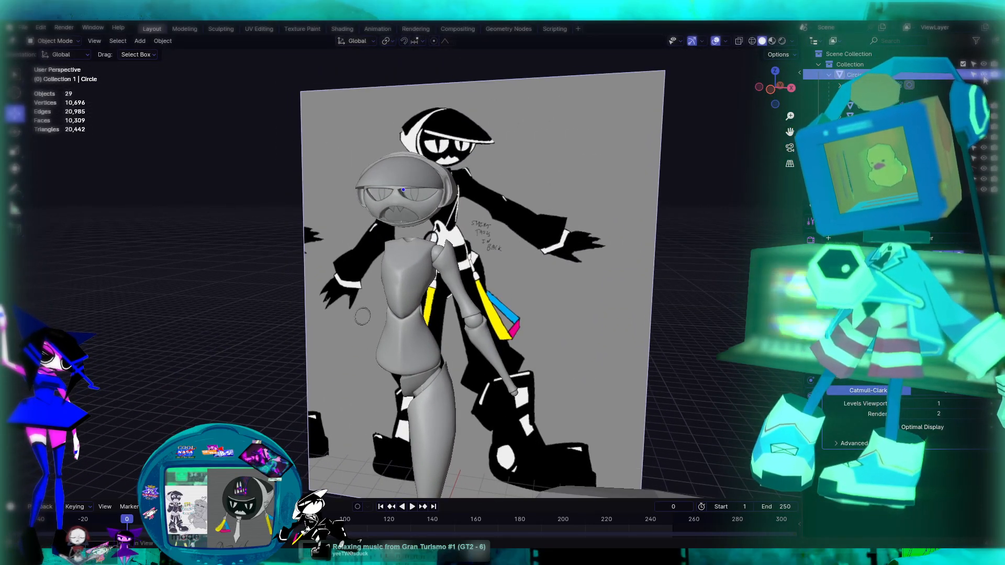
left_click(984, 75)
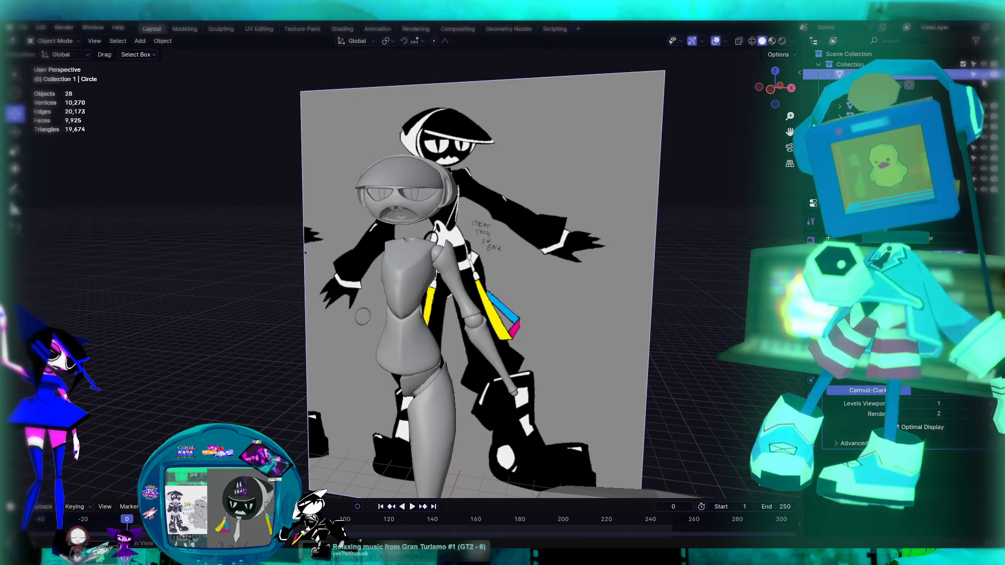
Make the first collection active and add a 2 m plane mesh to it
middle_click_drag(483, 275, 518, 120, "shift")
middle_click_drag(504, 185, 532, 204)
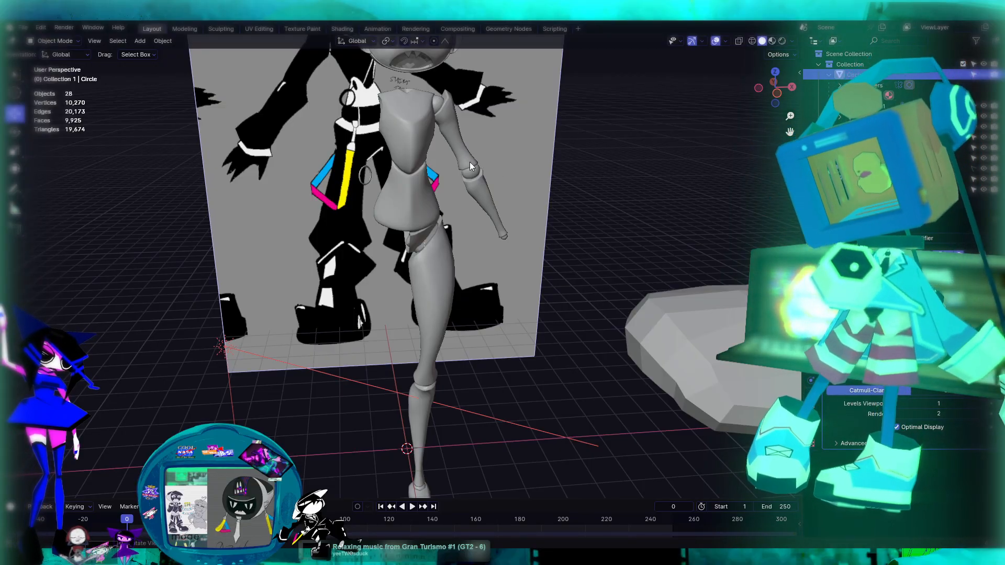
mouse_move(532, 238)
middle_mouse_down("shift")
mouse_move(532, 212)
mouse_move(539, 230)
mouse_move(560, 230)
mouse_move(479, 236)
mouse_move(514, 240)
middle_mouse_up("shift")
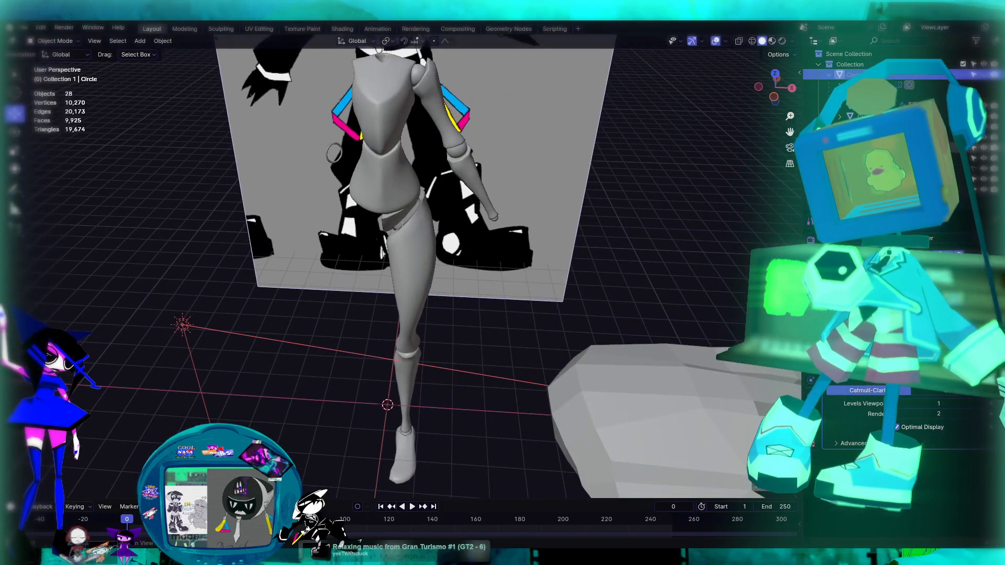
left_click(859, 63)
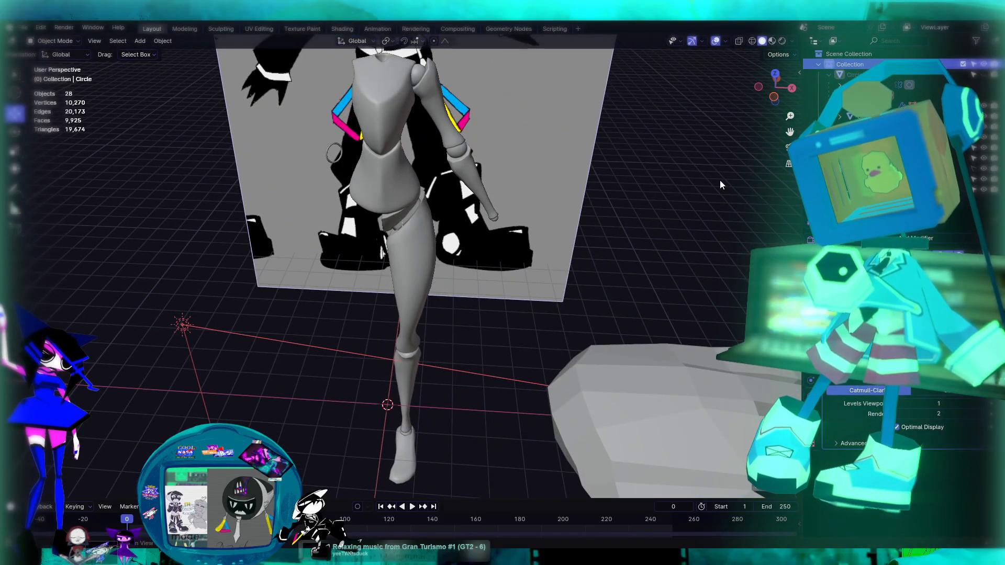
key("shift+a")
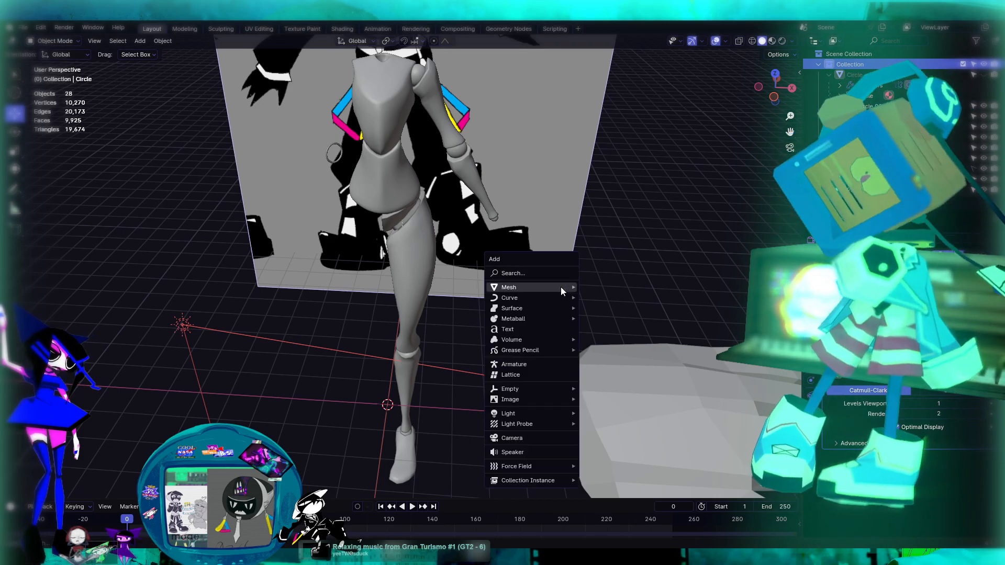
mouse_move(561, 287)
left_click(603, 285)
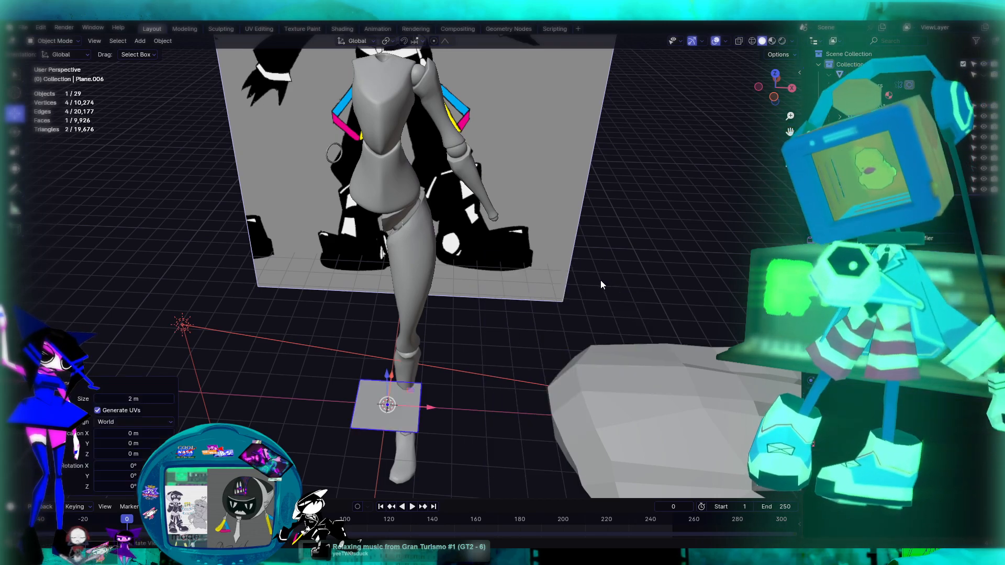
Raise the plane about 9.8 m to chest height and move it about 1.03 m forward, in front of the torso
middle_click_drag(347, 363, 432, 396)
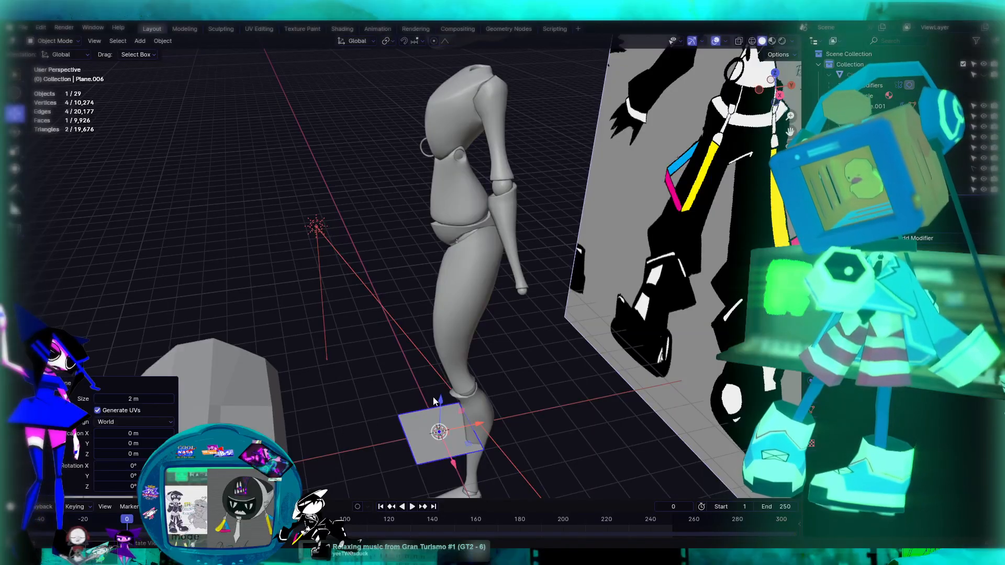
left_click_drag(439, 401, 415, 62)
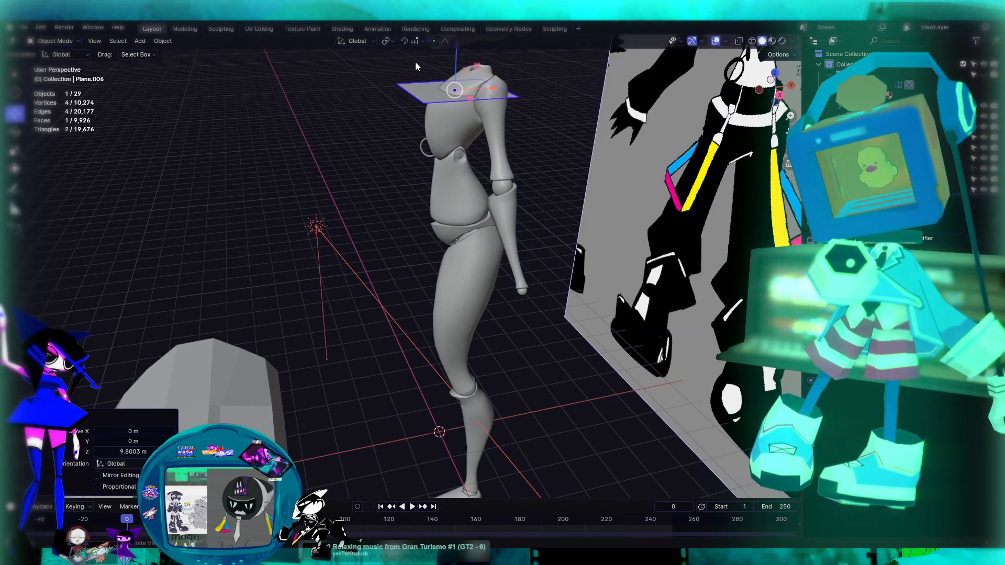
key("KP_Decimal")
scroll(385, 143, "down", 3)
middle_click_drag(384, 177, 350, 167)
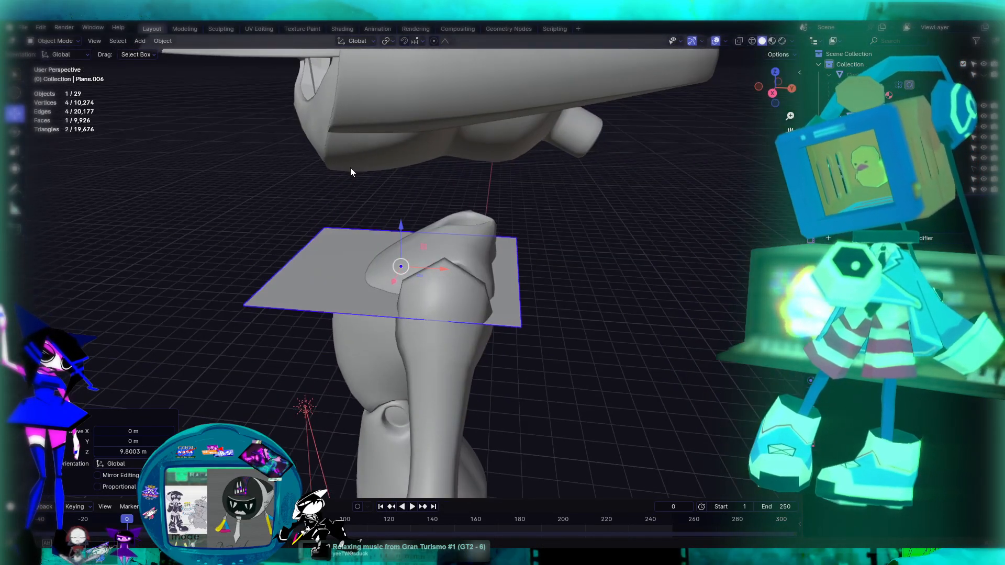
left_click_drag(419, 268, 326, 262)
key("KP_1")
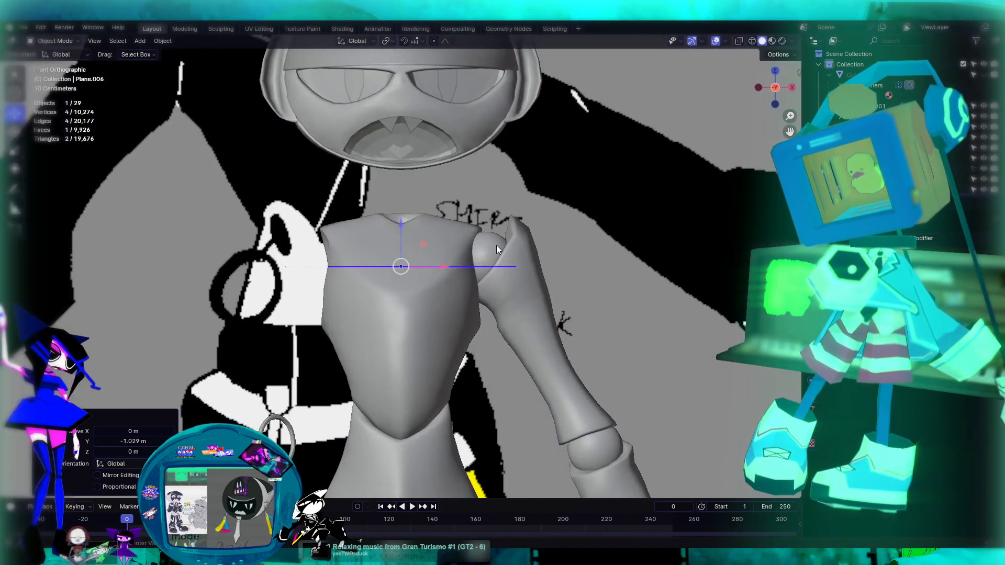
Rotate the plane about 42° around the X axis in the side view
key("KP_3")
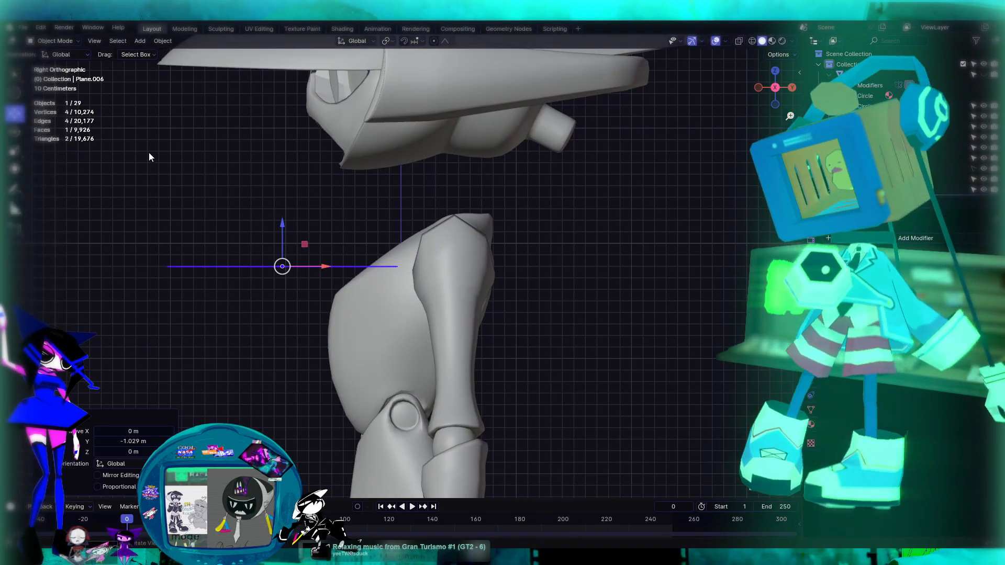
left_click(14, 169)
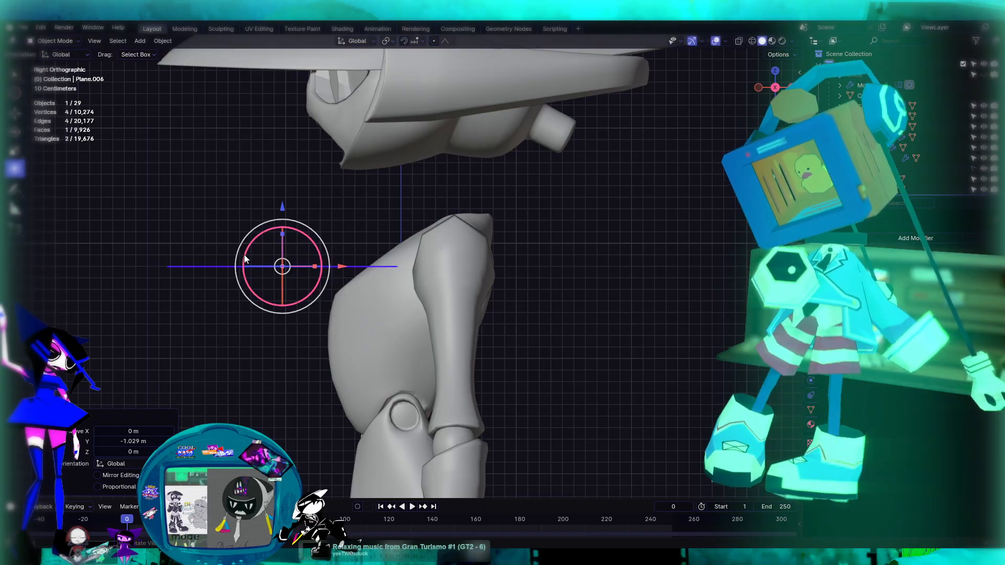
left_click(16, 133)
left_click_drag(249, 248, 229, 284)
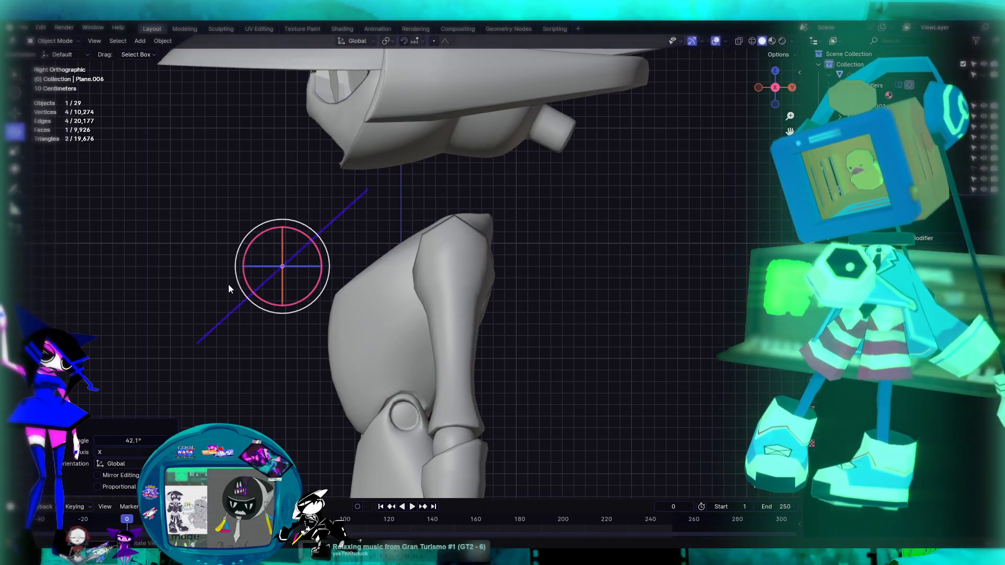
Scale the plane down uniformly to about 0.1 in the front view
key("KP_1")
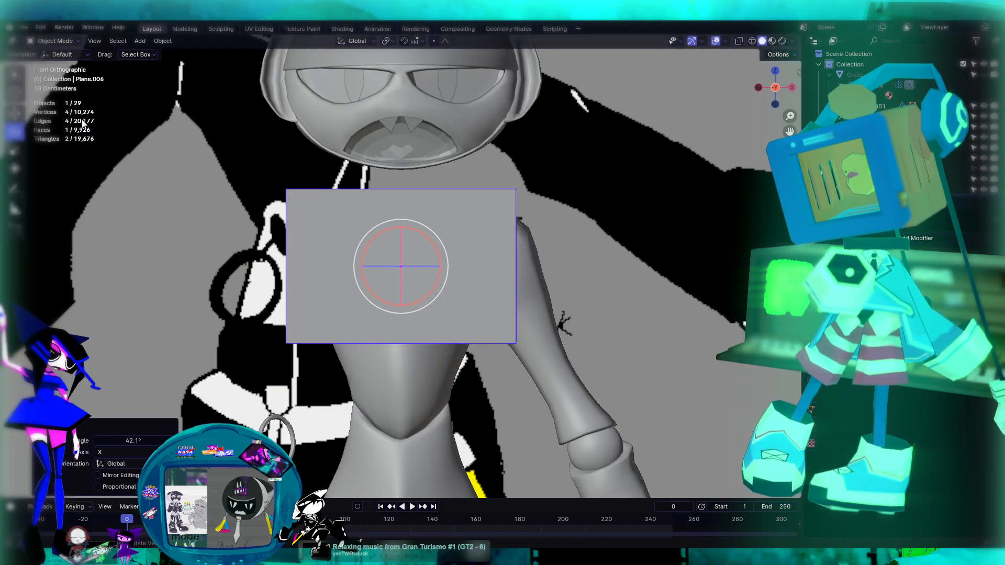
left_click(14, 150)
left_click_drag(444, 277, 402, 266)
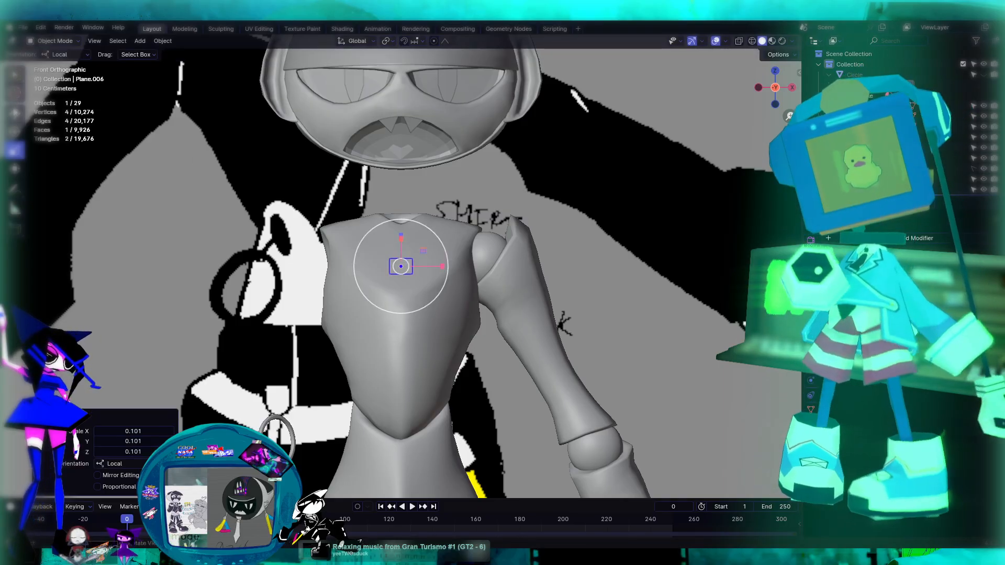
Check the small plane's position in front of the chest and delete it
left_click(15, 112)
middle_click_drag(430, 255, 532, 287)
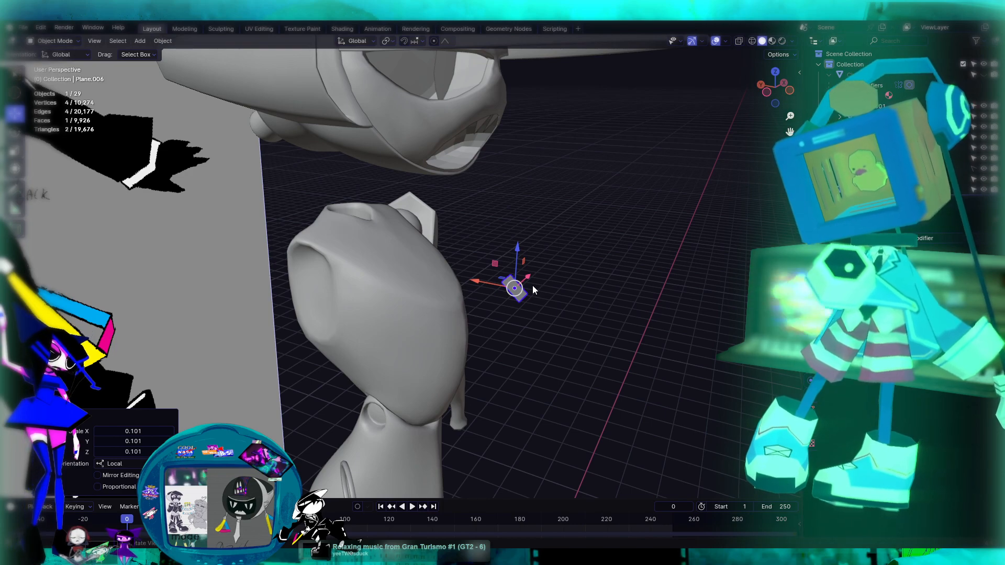
key("Delete")
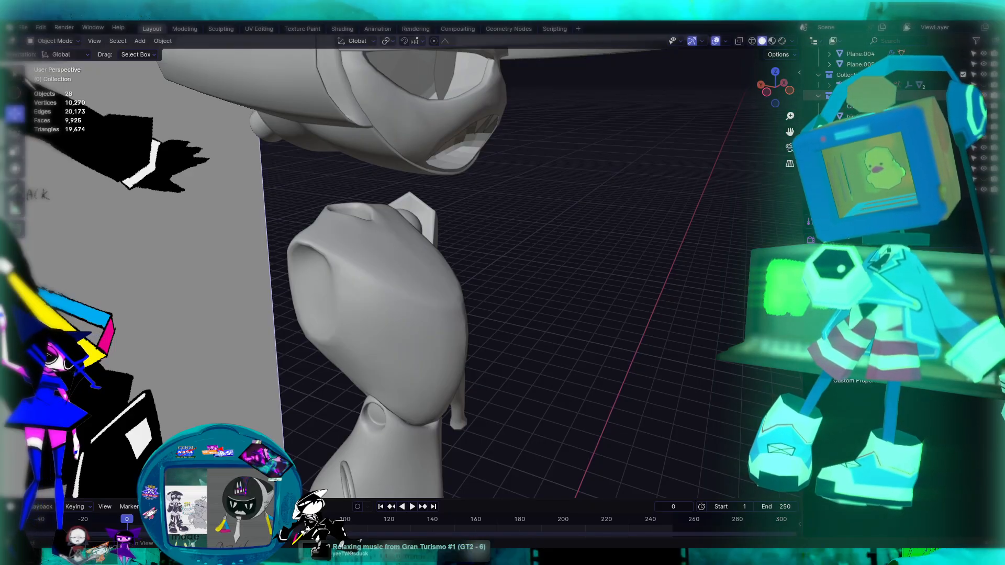
Open the upper torso mesh for editing and bring its chest faces into close view
left_click(337, 306)
key("Tab")
scroll(465, 291, "up", 2)
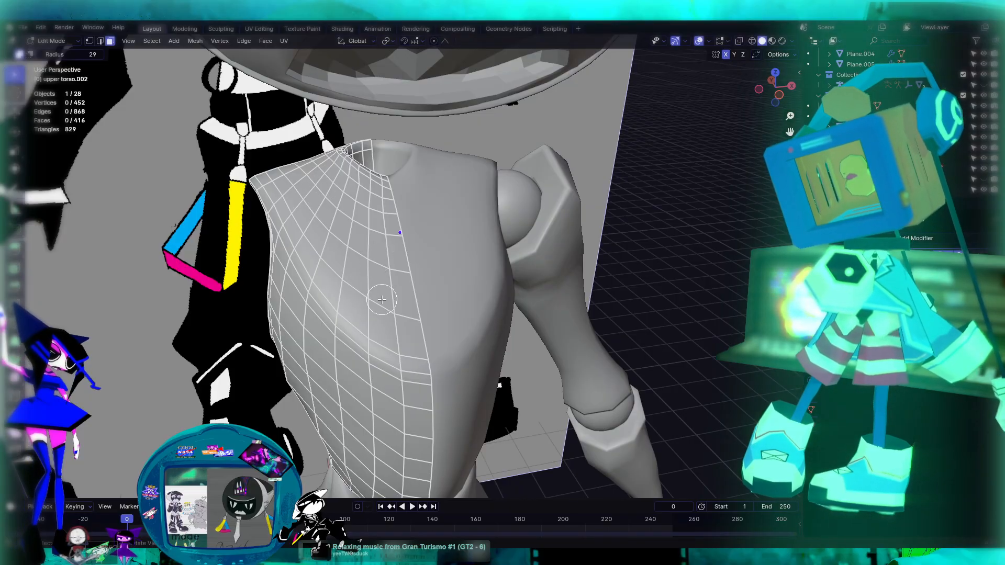
scroll(402, 296, "down", 5)
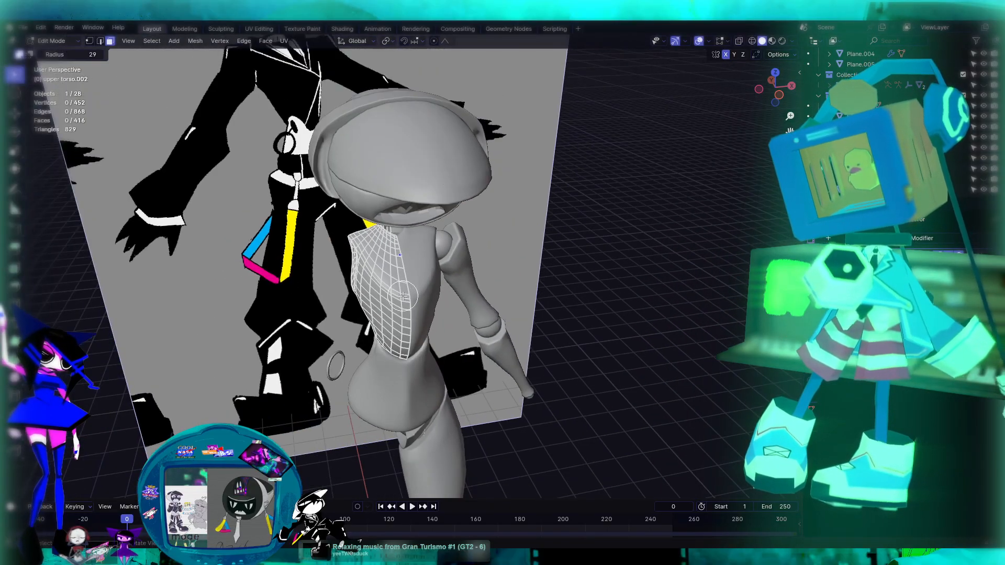
scroll(402, 296, "down", 2)
scroll(403, 296, "up", 6)
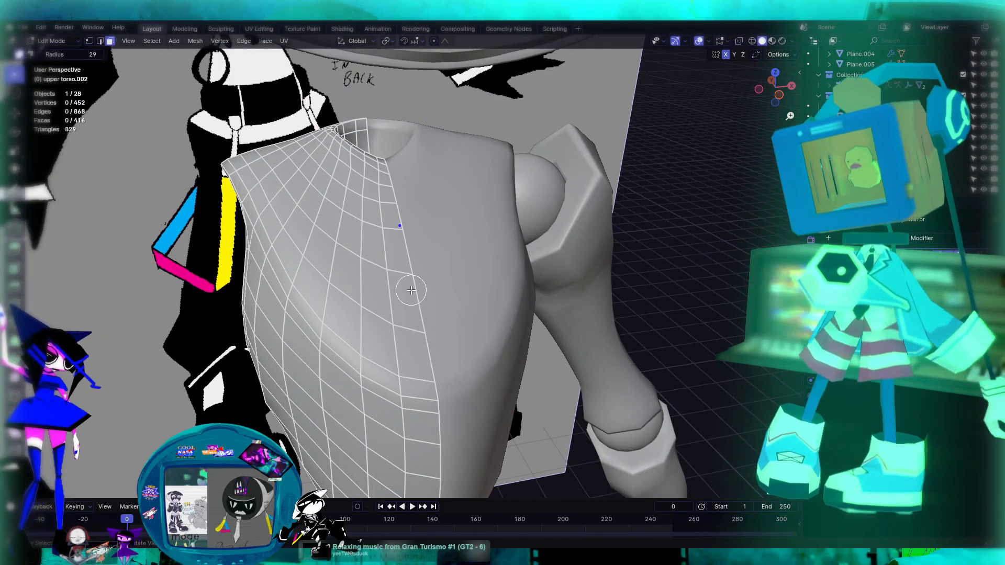
Select a patch of faces on the upper chest, from the neck opening down to the chest ridge beside the centre line
left_click_drag(338, 193, 371, 341)
key("ctrl+z")
left_click_drag(361, 187, 355, 307)
left_click_drag(347, 234, 335, 283)
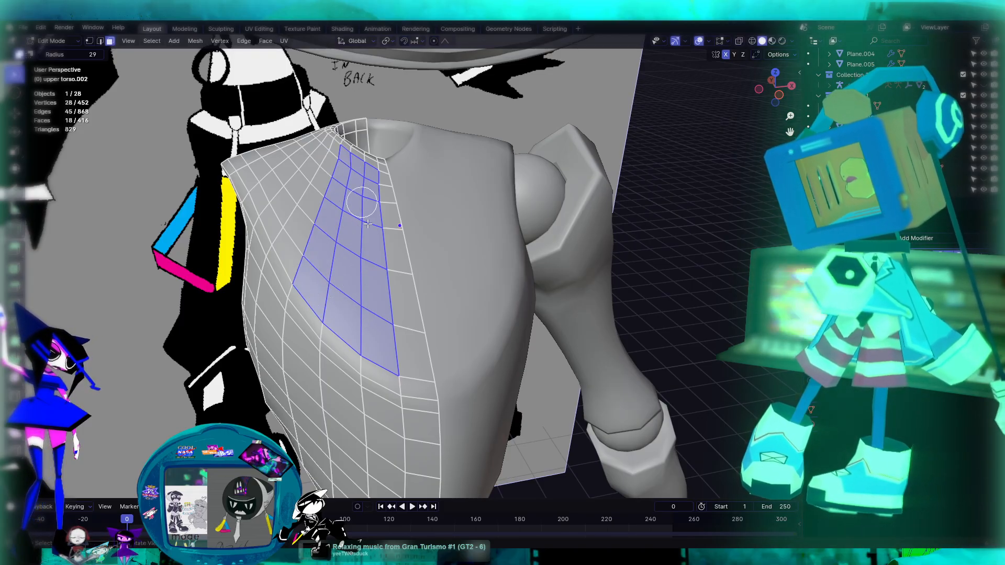
scroll(369, 232, "down", 5)
mouse_move(448, 306)
middle_mouse_down()
mouse_move(525, 243)
mouse_move(506, 306)
mouse_move(466, 312)
middle_mouse_up()
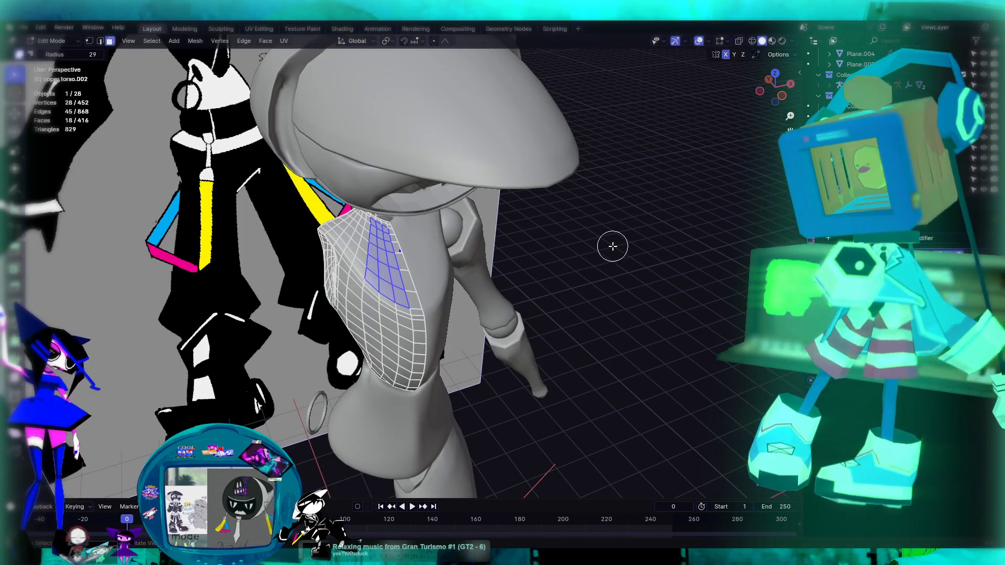
Clear the chest face selection, leave mesh editing and restore the deleted small plane
key("alt+a")
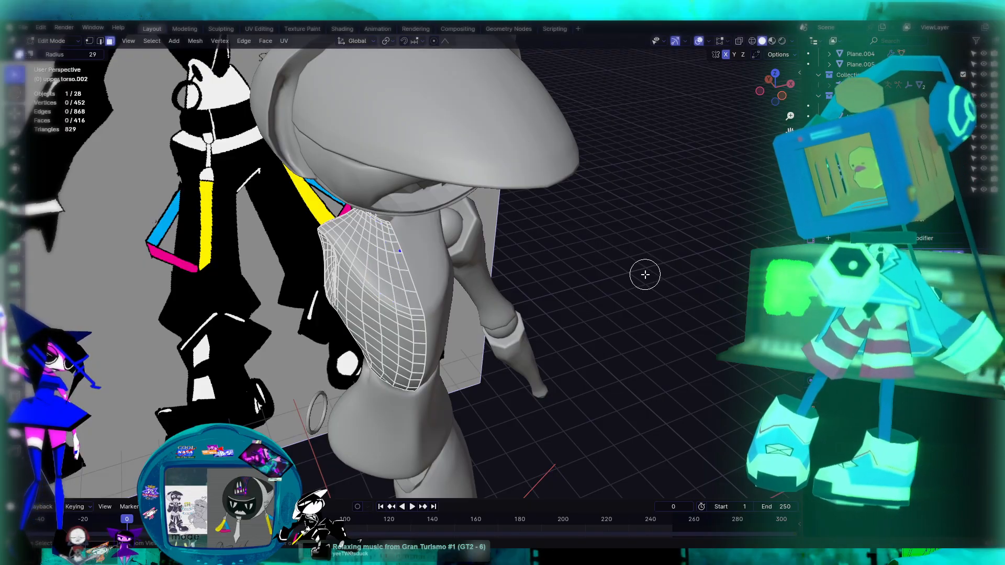
key("Tab")
key("ctrl+z")
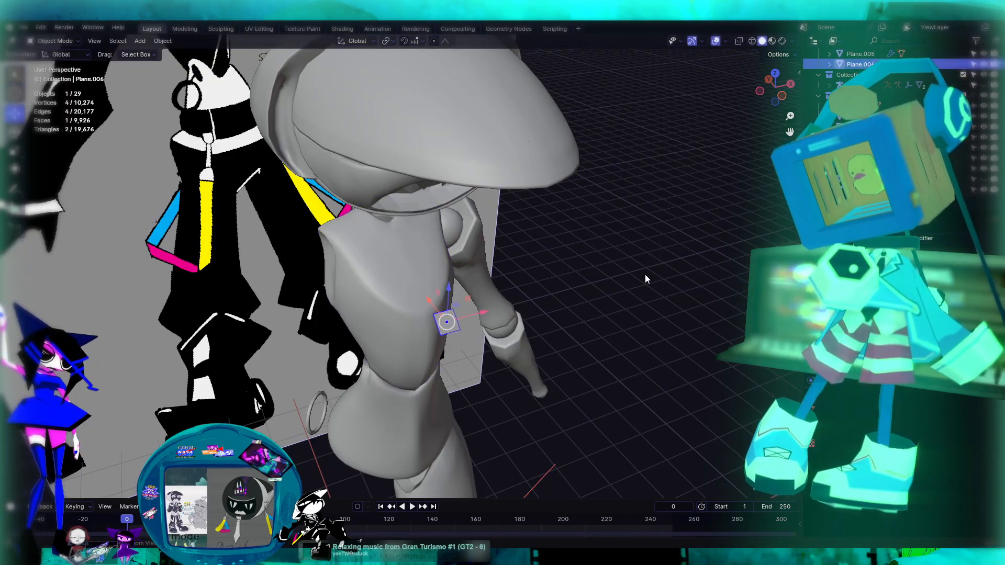
Move the small plane beside the chest's centre line by about -0.255 m in X and 0.467 m in Y
middle_click_drag(599, 300, 650, 295)
left_click_drag(481, 269, 430, 269)
middle_click_drag(430, 269, 569, 276)
key("KP_1")
scroll(377, 261, "up", 5)
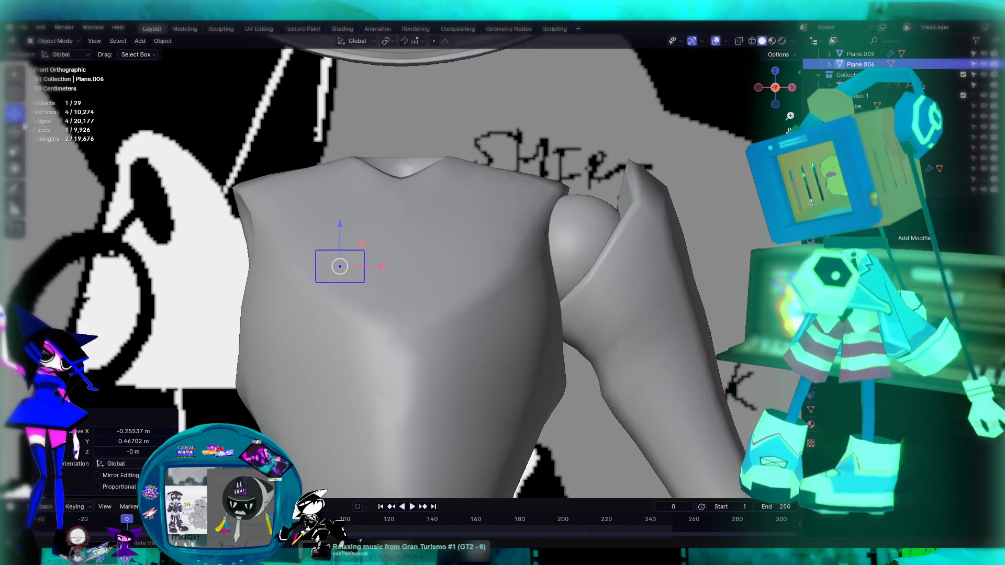
Try to reshape the plane by moving its corner vertices nearest the centre line in the front view
key("Tab")
key("c")
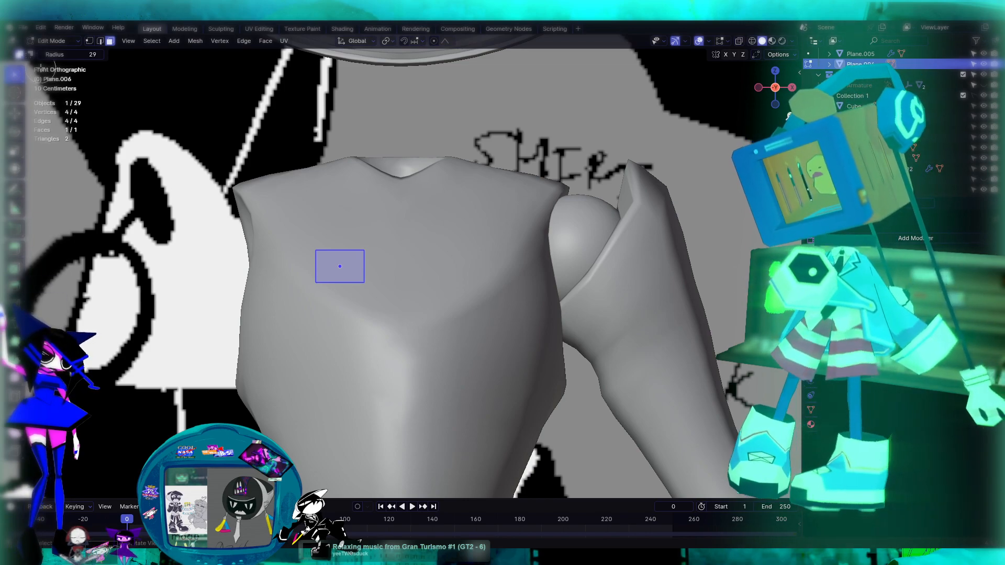
left_click(89, 41)
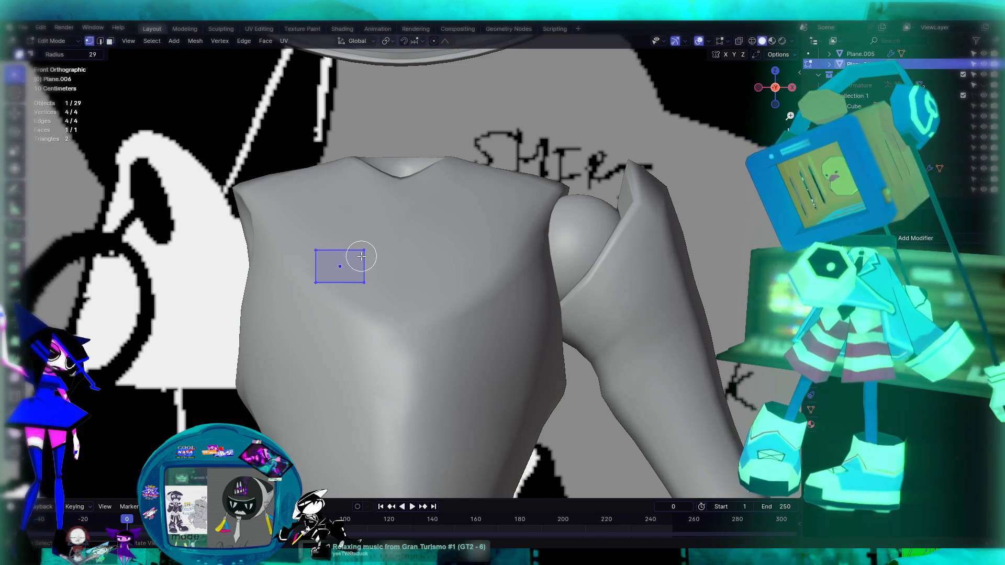
left_click(19, 112)
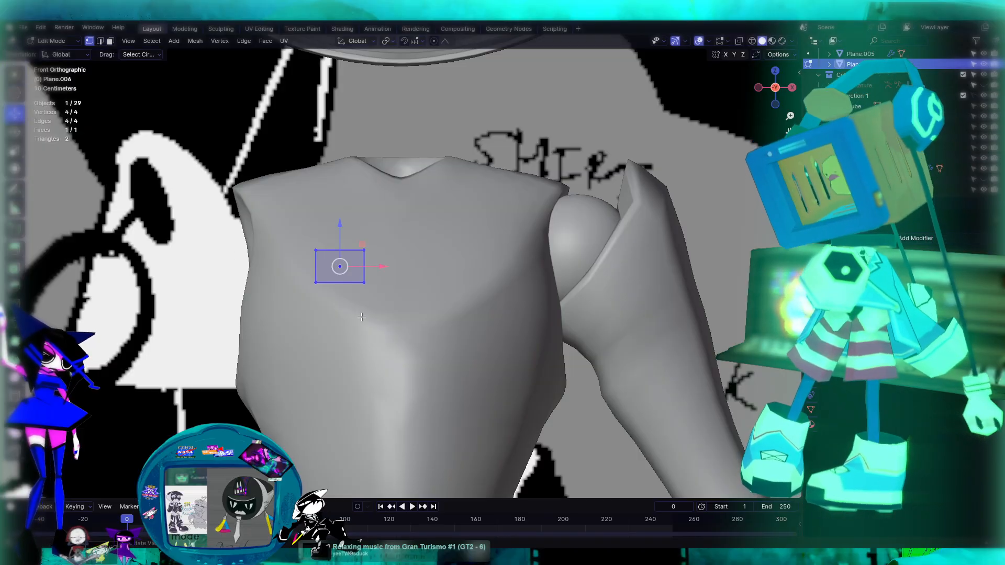
left_click(364, 250)
left_click_drag(405, 250, 390, 248)
left_click(364, 286)
left_click_drag(370, 285, 365, 279)
key("ctrl+z")
key("ctrl+z")
key("ctrl+z")
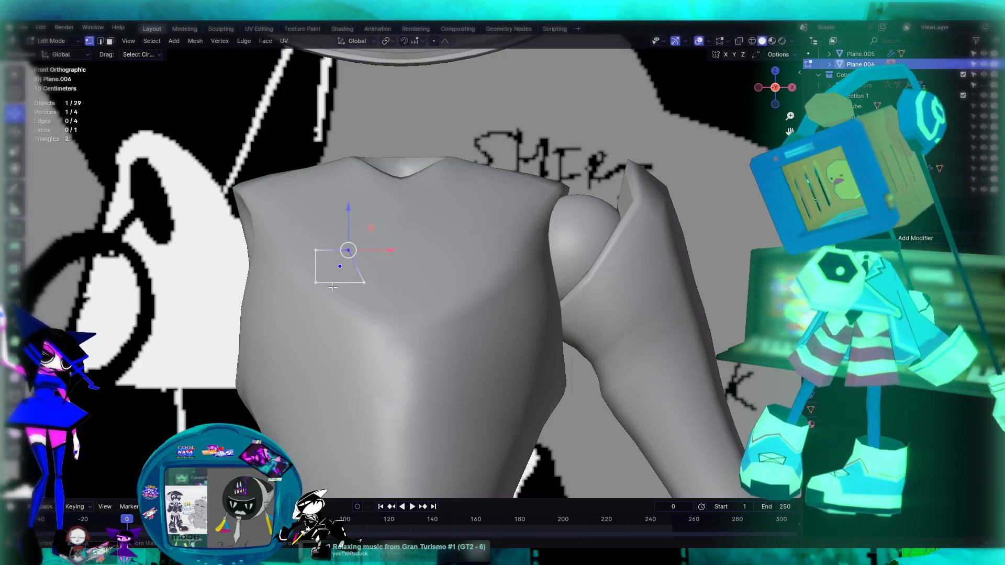
key("Tab")
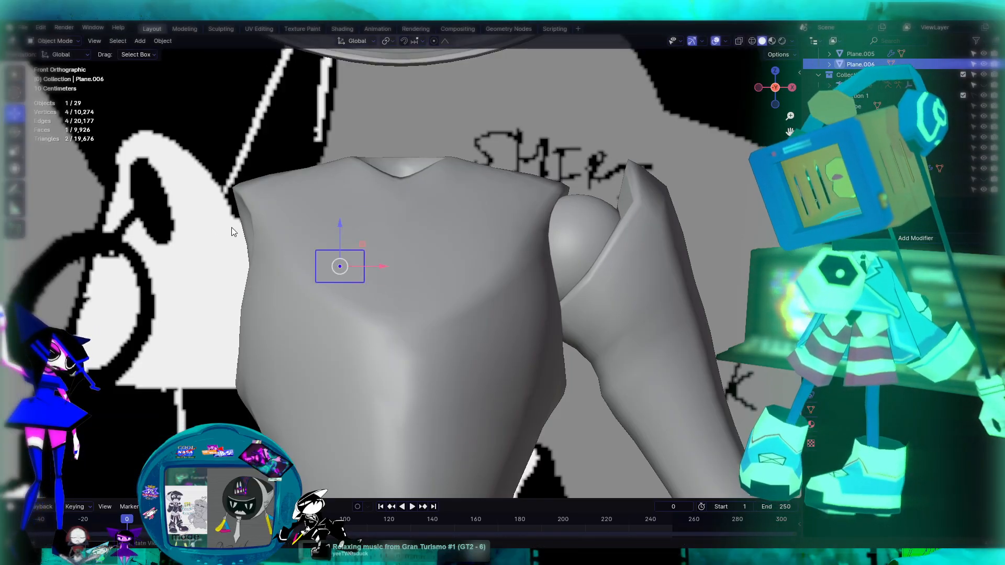
Rotate the plane about -23.5° around Y and move it about 0.219 m along Y toward the chest
left_click(14, 131)
mouse_move(371, 287)
left_mouse_down()
mouse_move(387, 275)
mouse_move(380, 302)
left_mouse_up()
key("ctrl+z")
key("ctrl+KP_3")
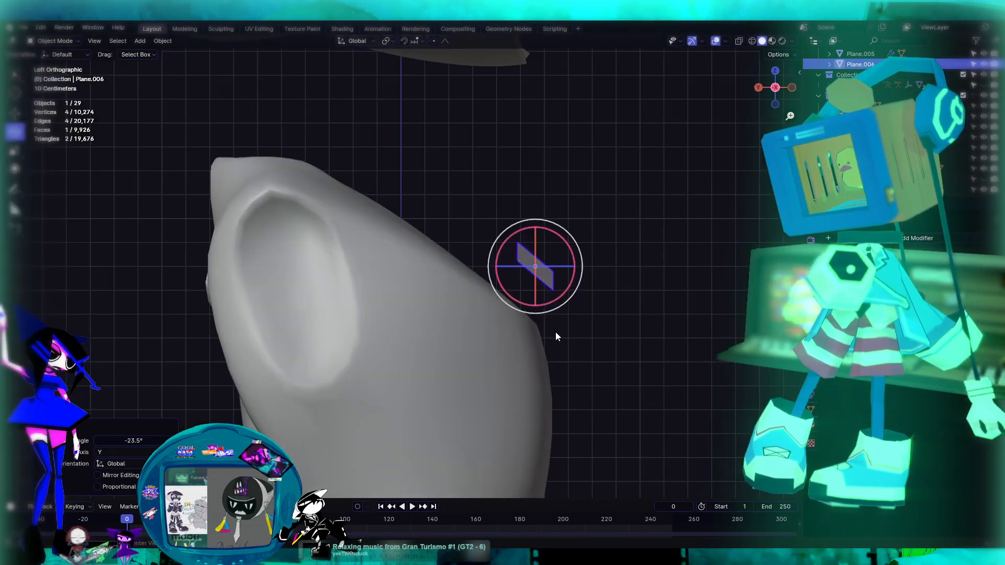
left_click(17, 113)
left_click_drag(517, 276, 481, 295)
Rotate the plane about 29.1° around Z so it follows the curve of the chest
key("KP_1")
middle_click_drag(359, 273, 285, 312)
left_click(15, 132)
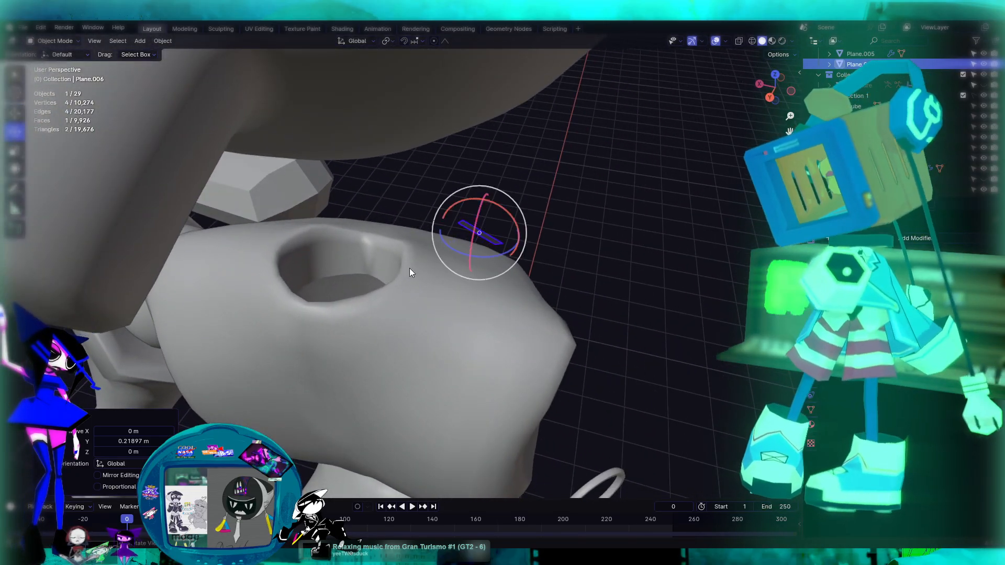
left_click_drag(523, 226, 502, 224)
mouse_move(448, 247)
left_mouse_down()
mouse_move(462, 249)
mouse_move(454, 253)
left_mouse_up()
middle_click_drag(571, 267, 383, 245)
scroll(382, 244, "down", 5)
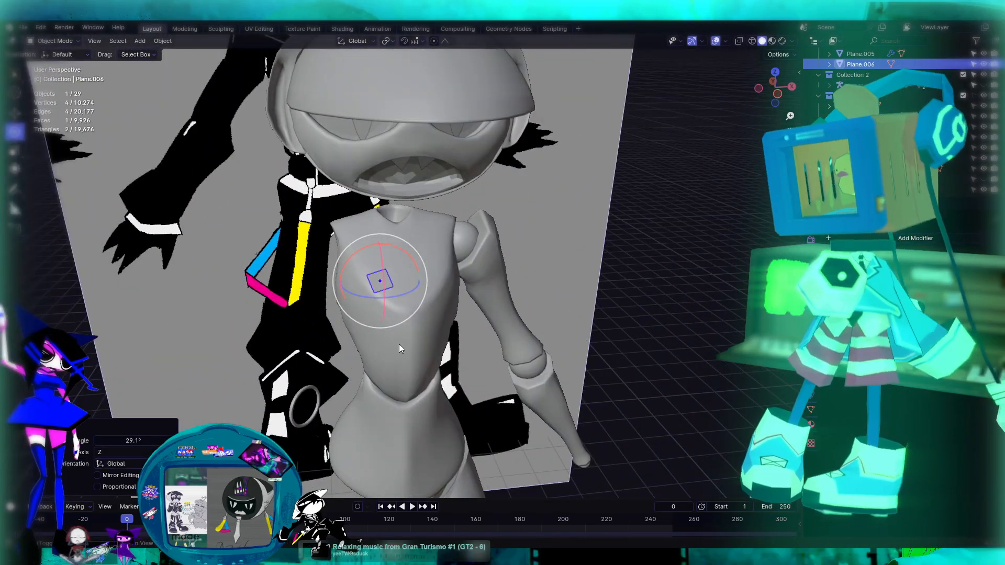
scroll(420, 318, "up", 3)
middle_click_drag(419, 319, 398, 257, "alt")
scroll(383, 252, "down", 5)
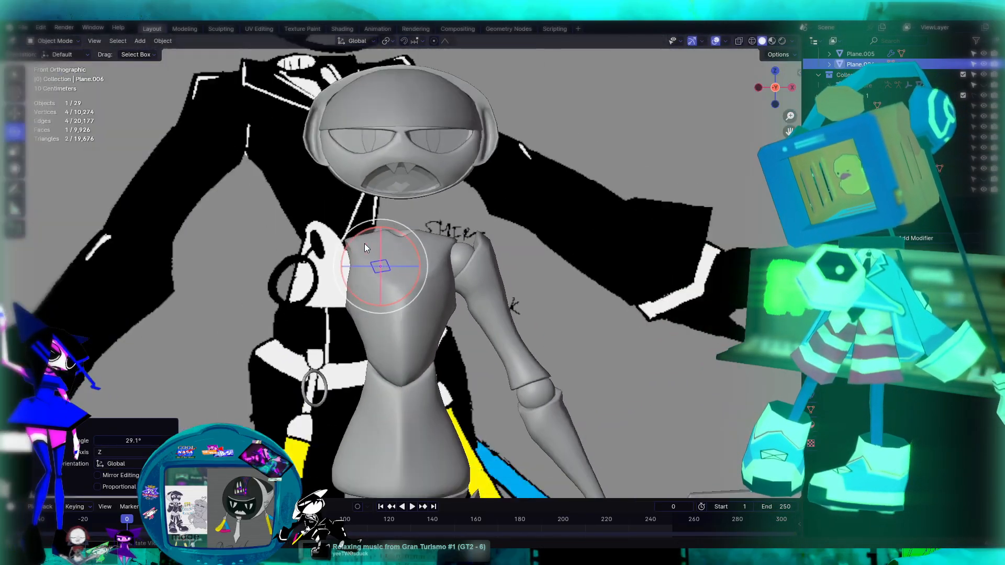
scroll(386, 272, "up", 10)
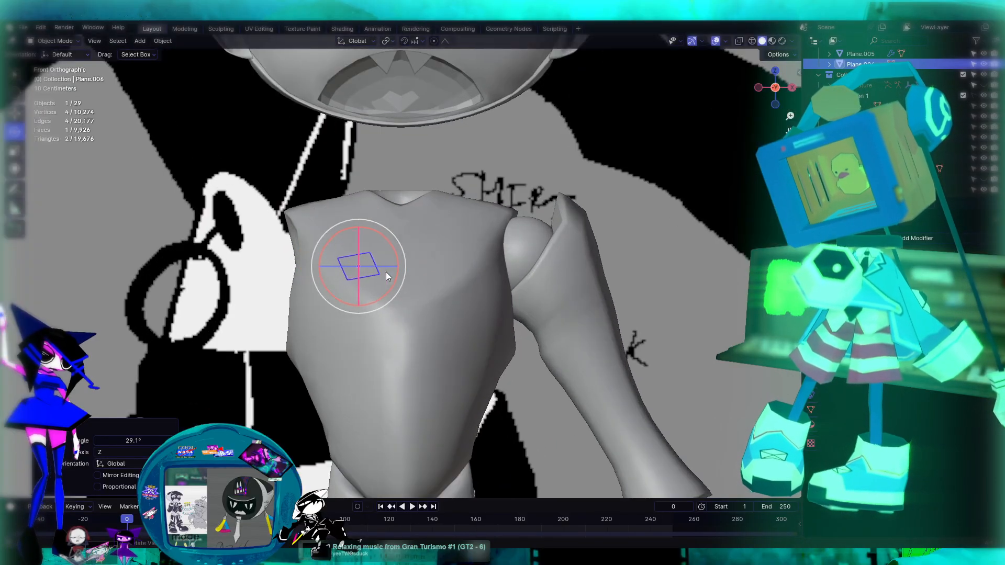
Fit the plane onto the chest surface by moving it along Y, finishing with about 0.026 m and -0.017 m adjustments
mouse_move(473, 343)
middle_mouse_down("alt")
mouse_move(485, 339)
mouse_move(420, 340)
mouse_move(485, 340)
middle_mouse_up("alt")
scroll(485, 340, "down", 1)
left_click_drag(438, 265, 428, 268)
middle_click_drag(526, 298, 398, 309)
scroll(388, 283, "up", 3)
middle_click_drag(384, 275, 300, 271)
left_click_drag(317, 228, 334, 226)
middle_click_drag(335, 227, 378, 266)
scroll(388, 204, "up", 2)
scroll(388, 208, "up", 3)
scroll(377, 220, "down", 3)
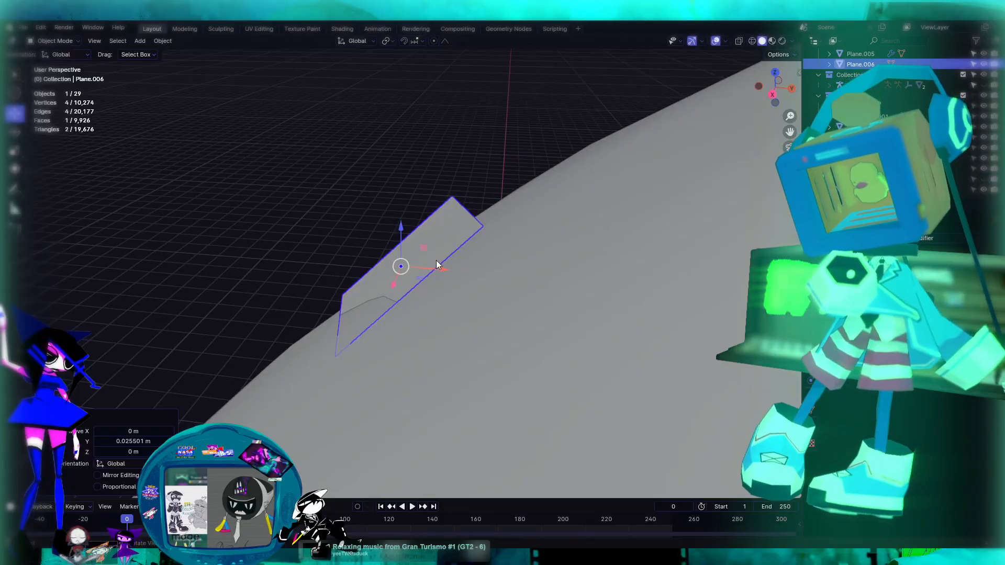
left_click_drag(443, 269, 425, 269)
middle_click_drag(425, 268, 648, 247)
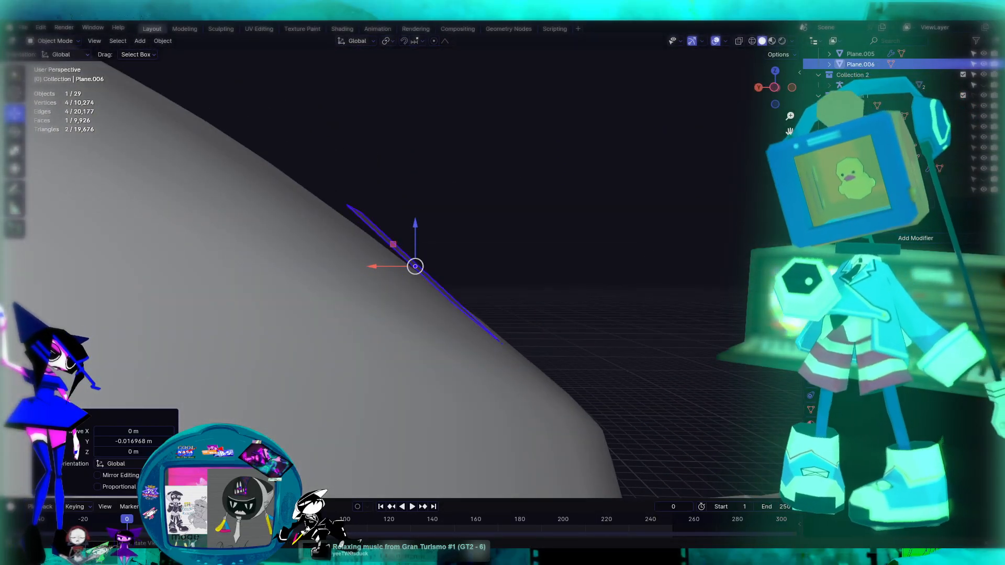
Tilt the plane freely by about 9.7° and 8.6° to match the chest slope, and move it about 0.083 m along X
left_click(16, 131)
left_click_drag(390, 249, 374, 257)
key("ctrl+z")
middle_click_drag(374, 260, 439, 379)
mouse_move(410, 253)
left_mouse_down()
mouse_move(403, 261)
mouse_move(418, 262)
left_mouse_up()
middle_click_drag(420, 269, 365, 282)
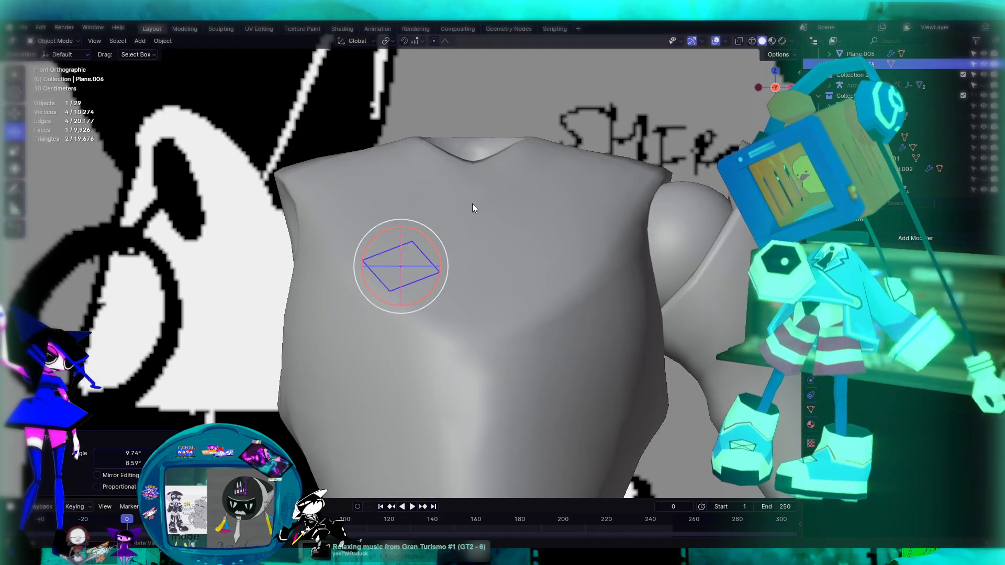
left_click(15, 114)
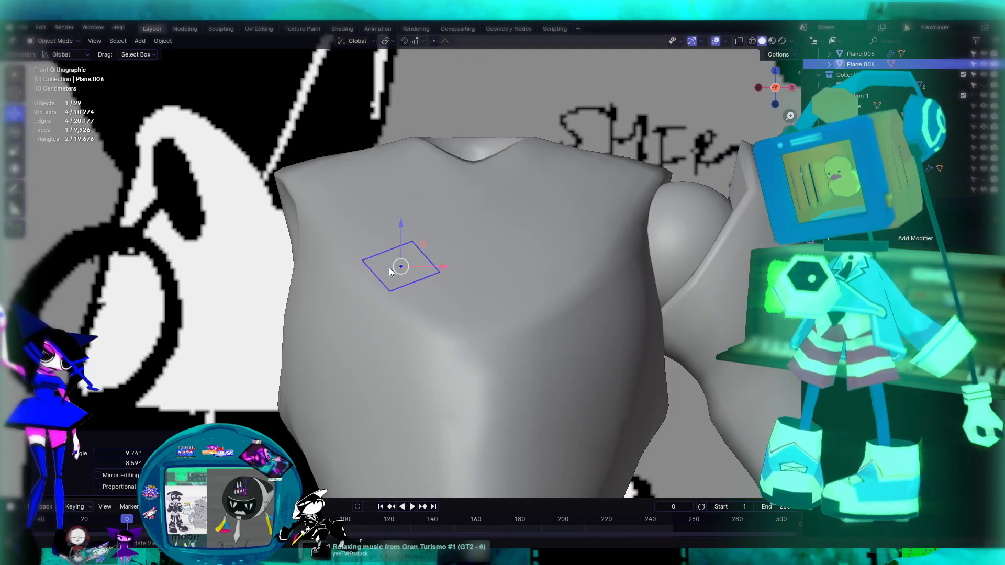
left_click_drag(426, 245, 442, 241)
Refine the plane's tilt with free rotation, then rotate it about 8.8° around Y in the front view
left_click(14, 132)
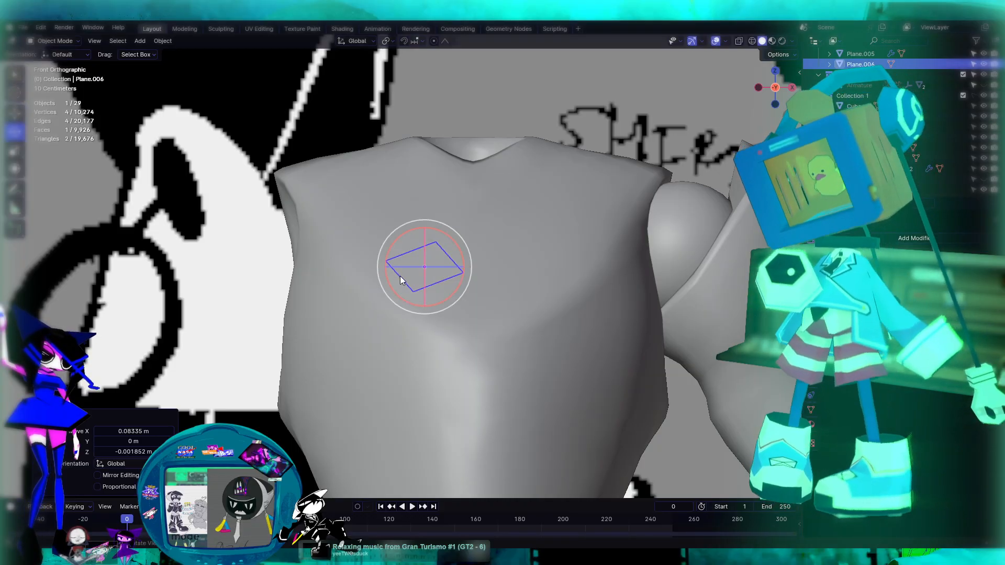
mouse_move(444, 297)
left_mouse_down()
mouse_move(417, 285)
mouse_move(432, 288)
left_mouse_up()
key("r")
key("r")
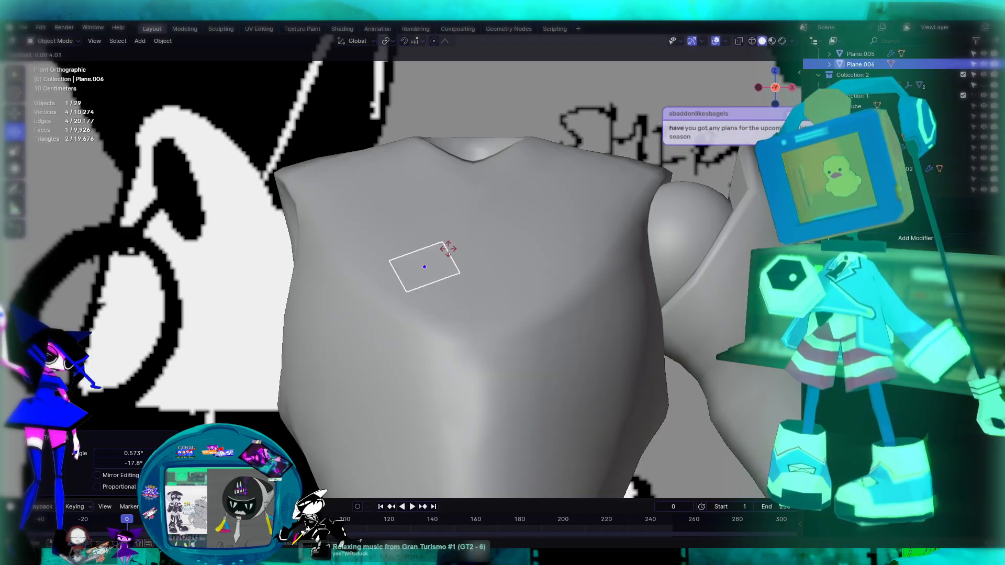
left_click(452, 249)
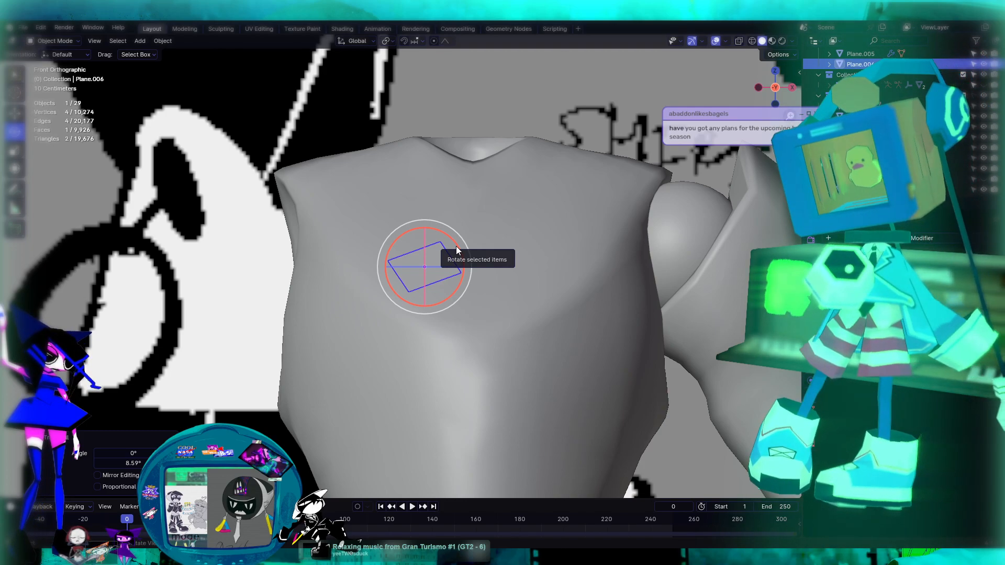
left_click_drag(459, 281, 455, 291)
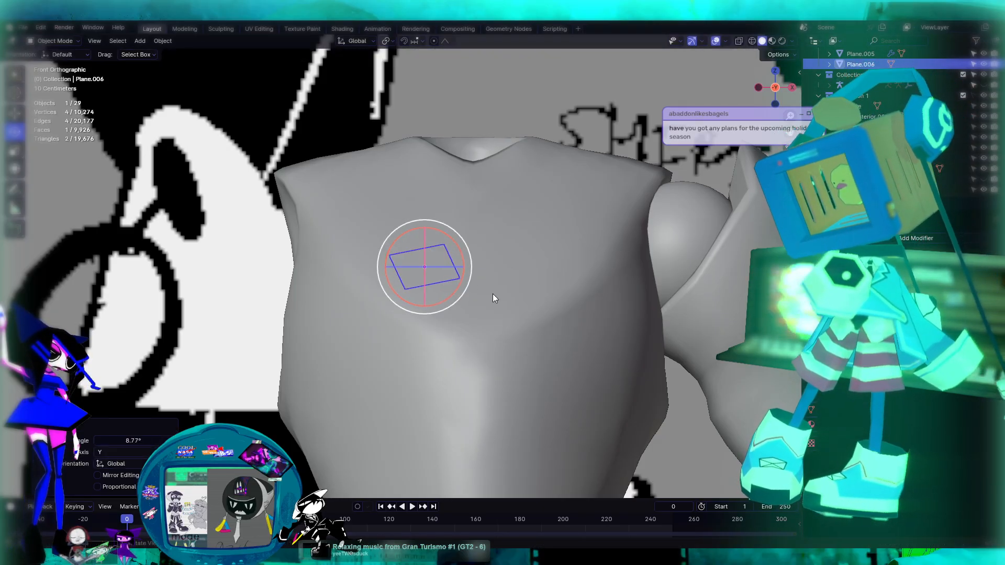
middle_click_drag(472, 315, 450, 287, "alt")
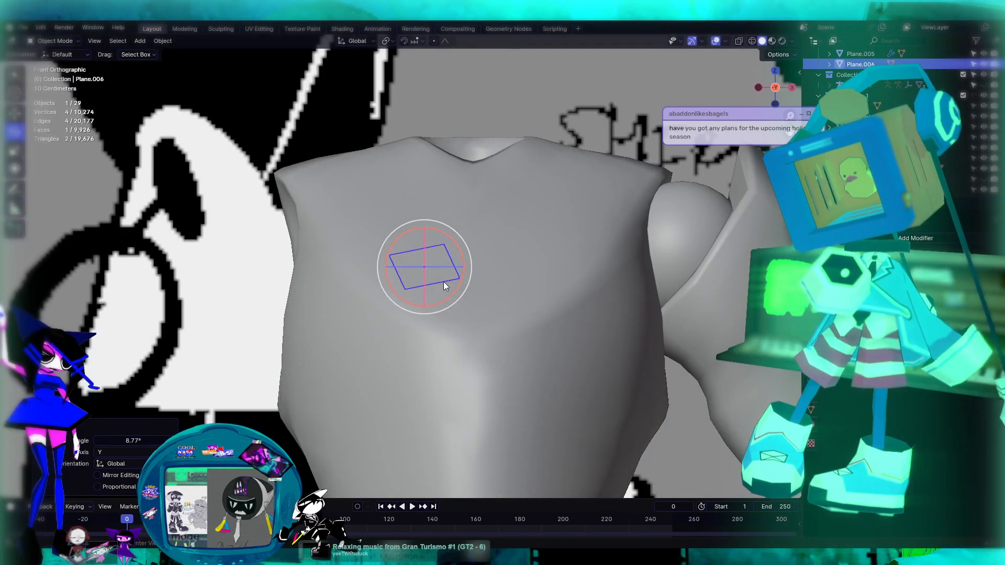
Scale the plane down uniformly to about 0.6 on the chest
left_click(11, 116)
middle_click_drag(471, 240, 485, 285)
scroll(401, 237, "up", 4)
middle_click_drag(400, 241, 470, 256)
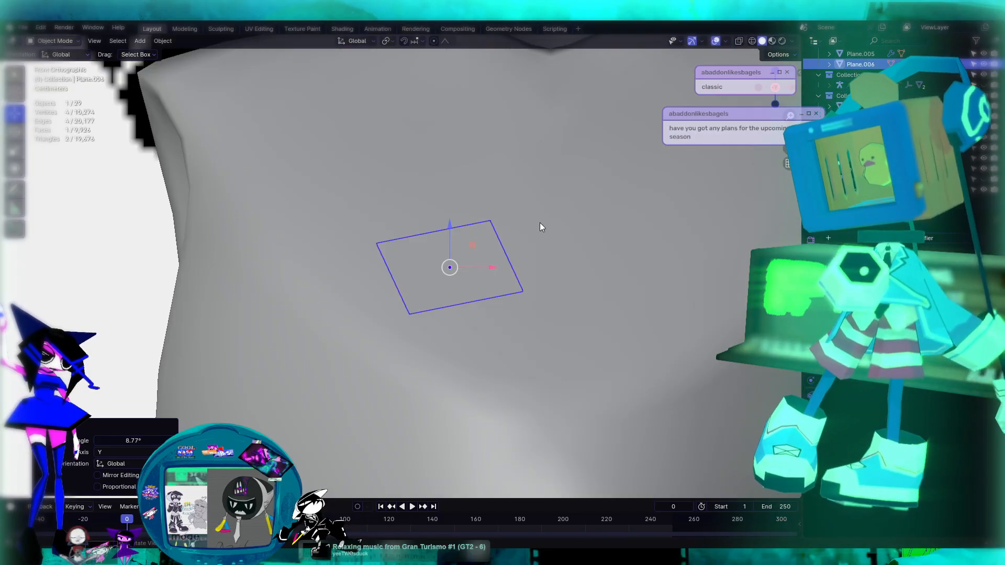
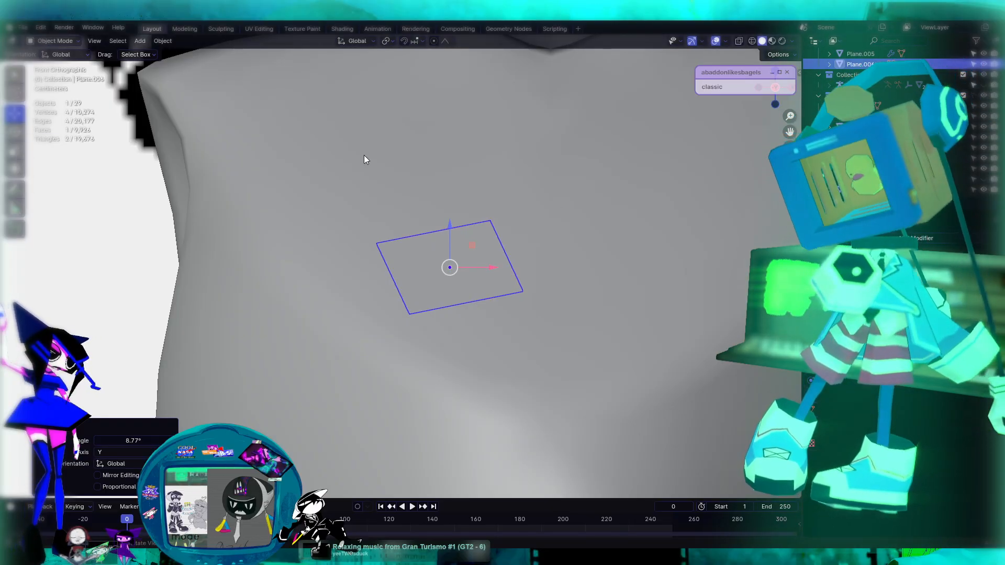
left_click(14, 152)
middle_click_drag(404, 186, 476, 271)
left_click_drag(488, 259, 468, 276)
key("ctrl+z")
middle_click_drag(473, 275, 457, 207, "alt")
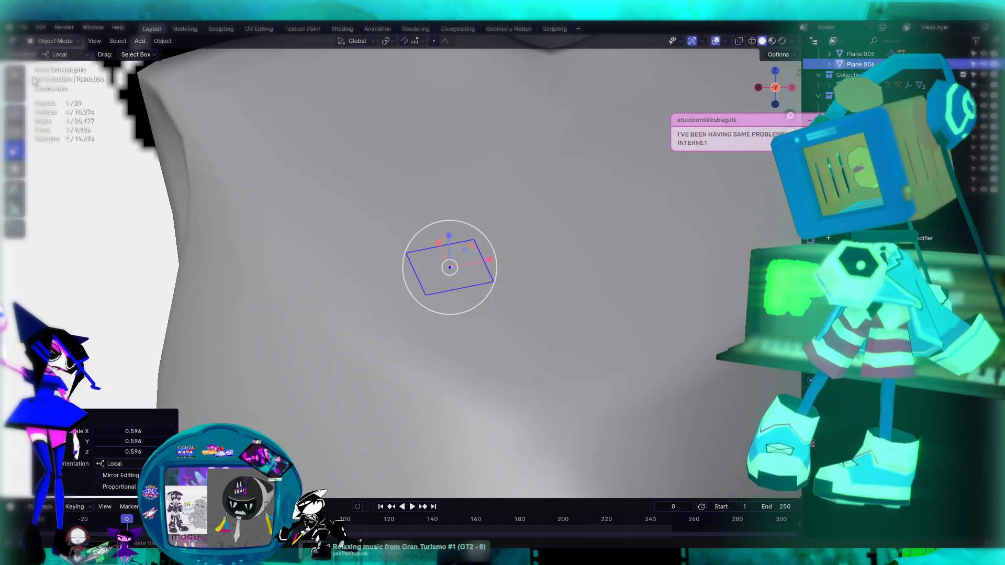
Move the plane lower on the chest, about 0.049 m in X, and set it against the surface in the side view
left_click(14, 113)
left_click_drag(449, 267, 476, 336)
middle_click_drag(476, 337, 549, 258, "alt")
middle_click_drag(442, 262, 595, 253)
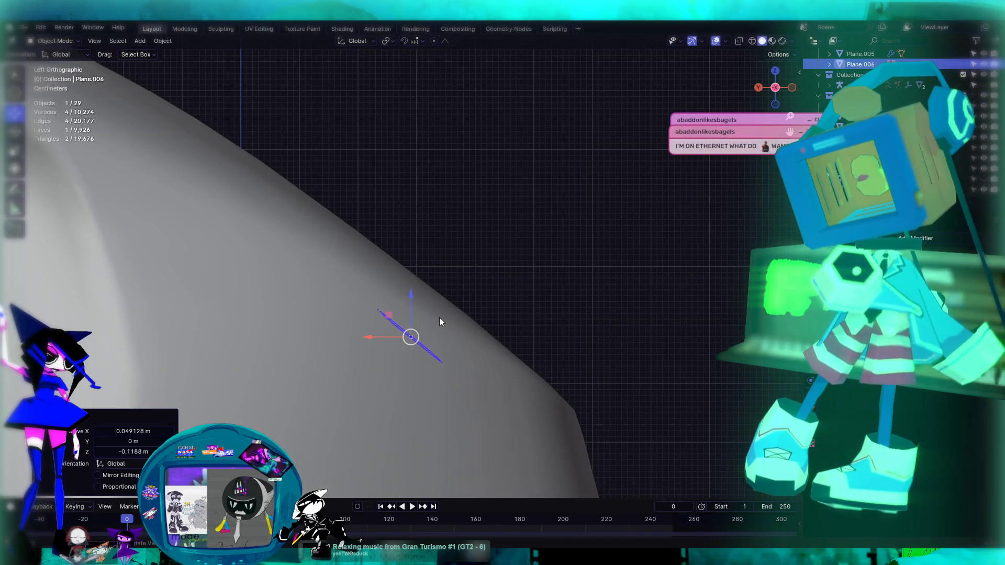
left_click_drag(420, 332, 473, 305)
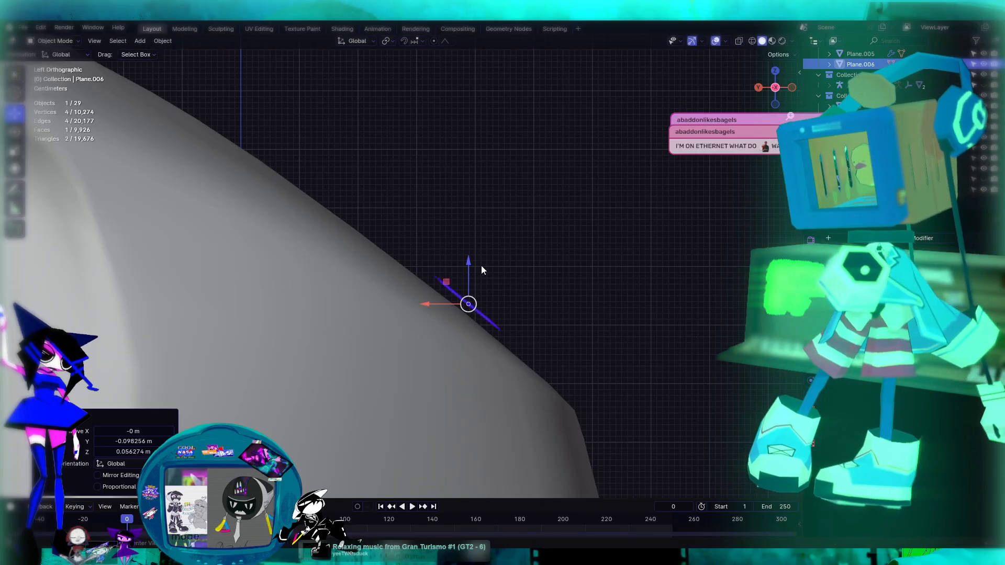
Examine the plane's fit against the chest surface from the front and from both sides
middle_click_drag(525, 247, 450, 271)
scroll(463, 280, "up", 4)
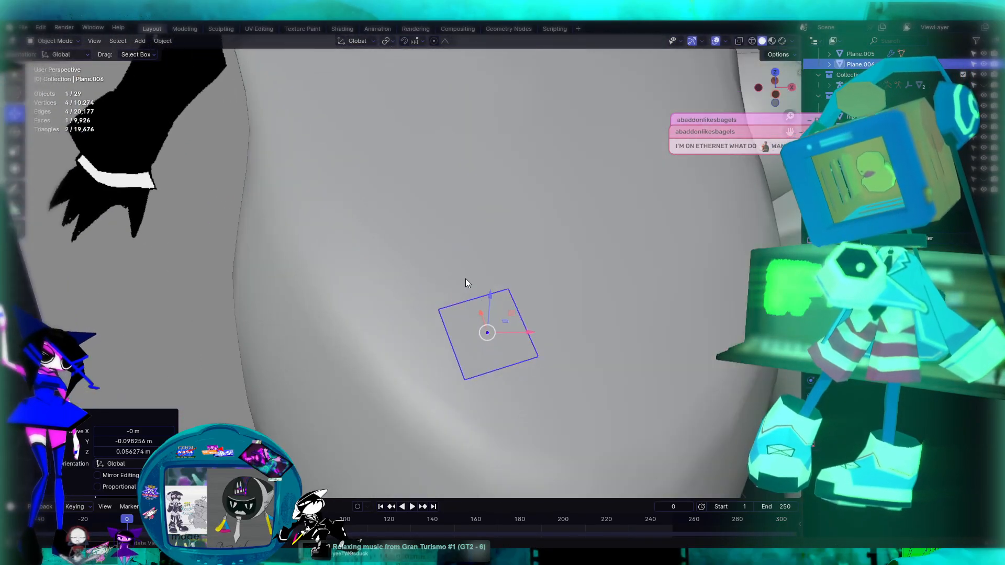
key("ctrl+KP_3")
key("KP_1")
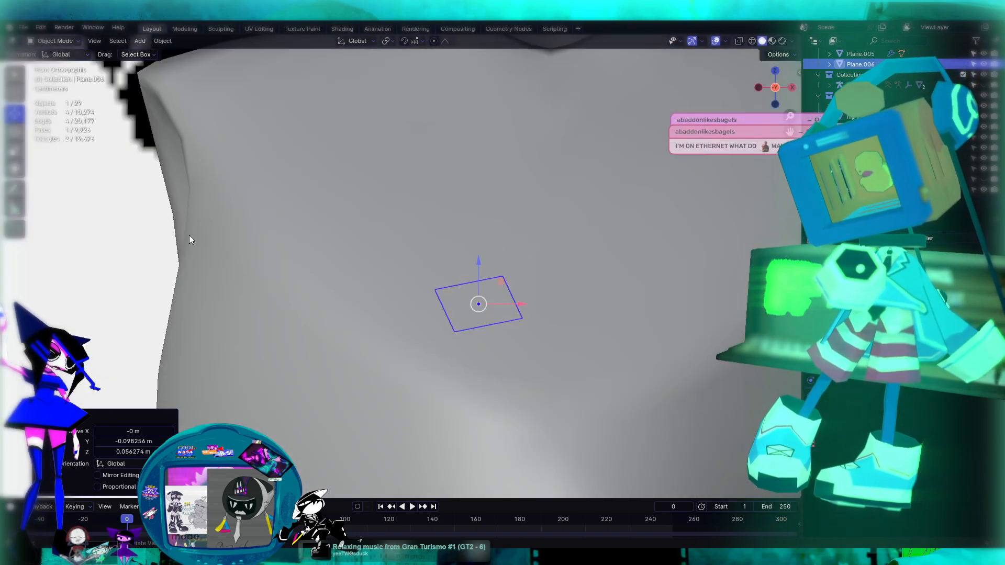
left_click(15, 131)
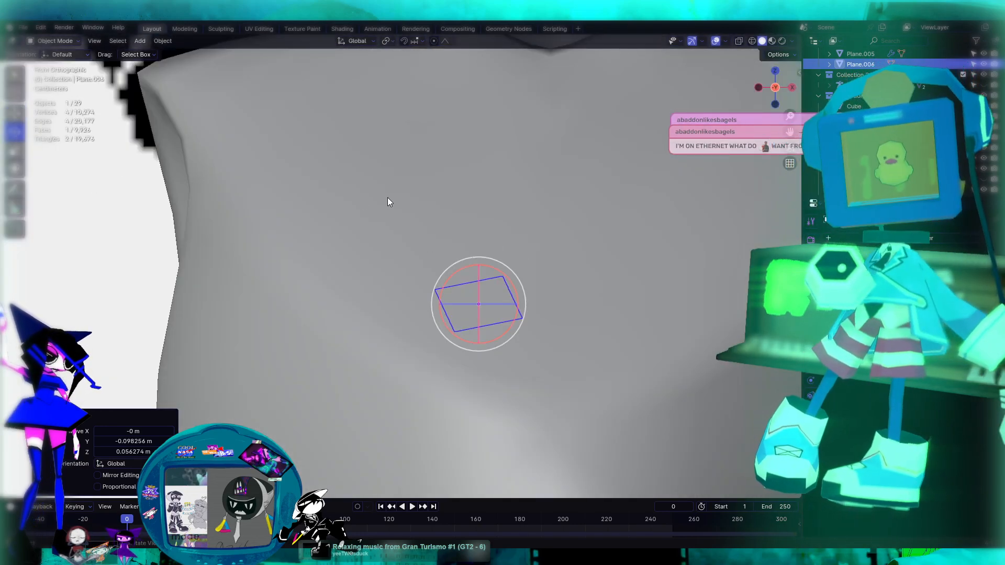
middle_click_drag(292, 229, 533, 240)
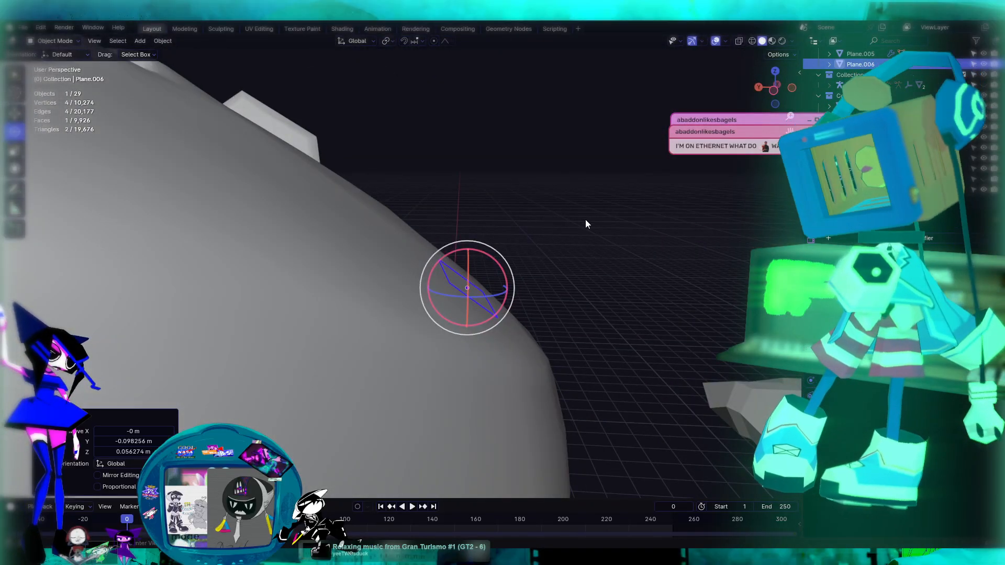
key("KP_1")
scroll(517, 262, "down", 3)
middle_click_drag(517, 258, 284, 250)
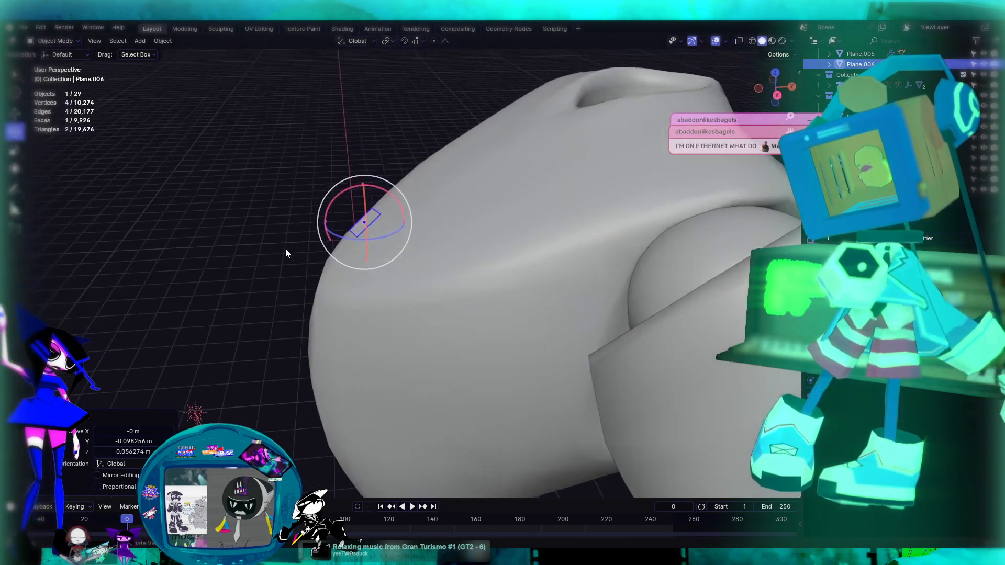
Nudge the plane closer to the chest surface by about -0.002 m in X, 0.009 m in Y and -0.009 m in Z
left_click(15, 112)
middle_click_drag(353, 184, 340, 229)
scroll(506, 172, "up", 8)
scroll(429, 211, "down", 3)
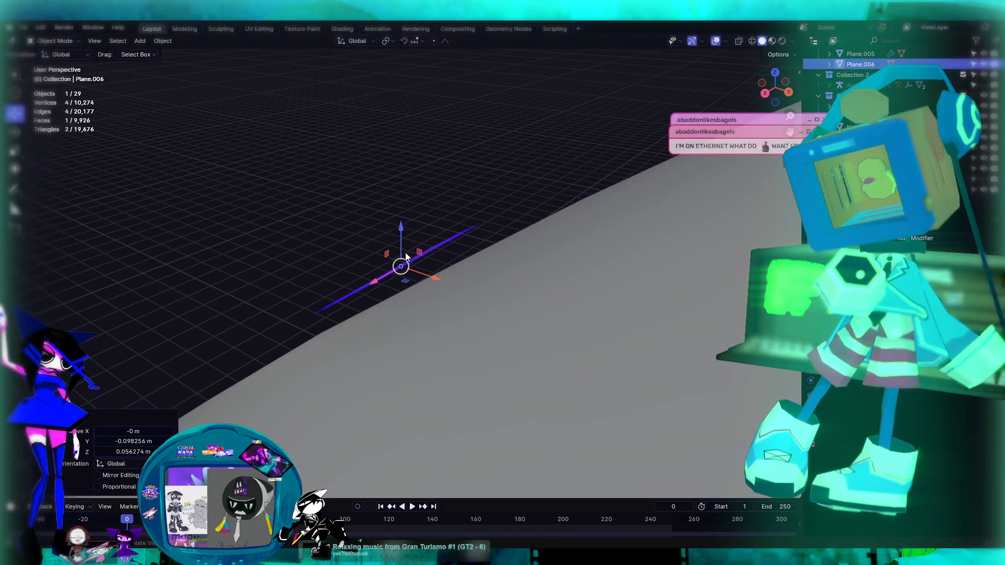
key("g")
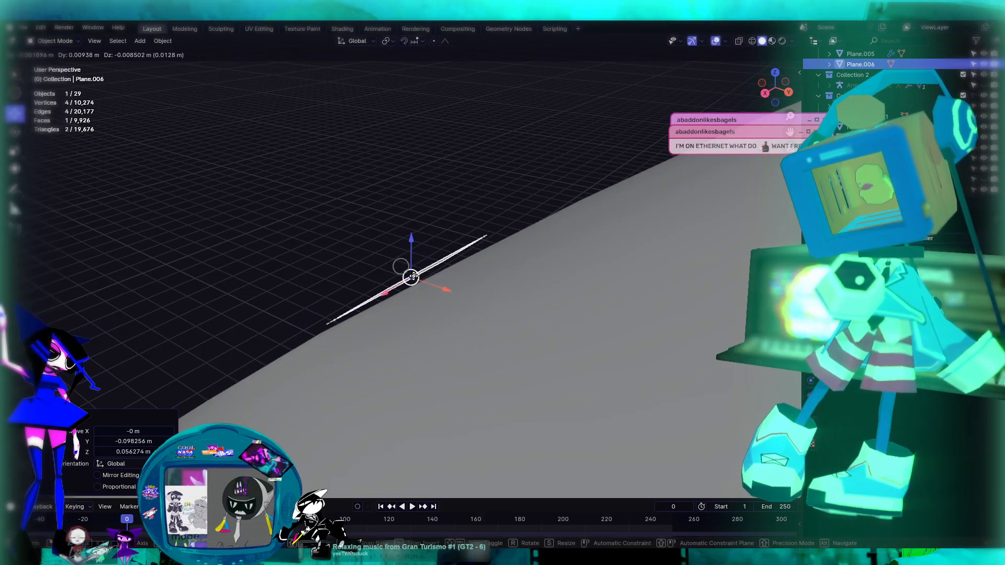
left_click(412, 276)
middle_click_drag(414, 276, 489, 274, "alt")
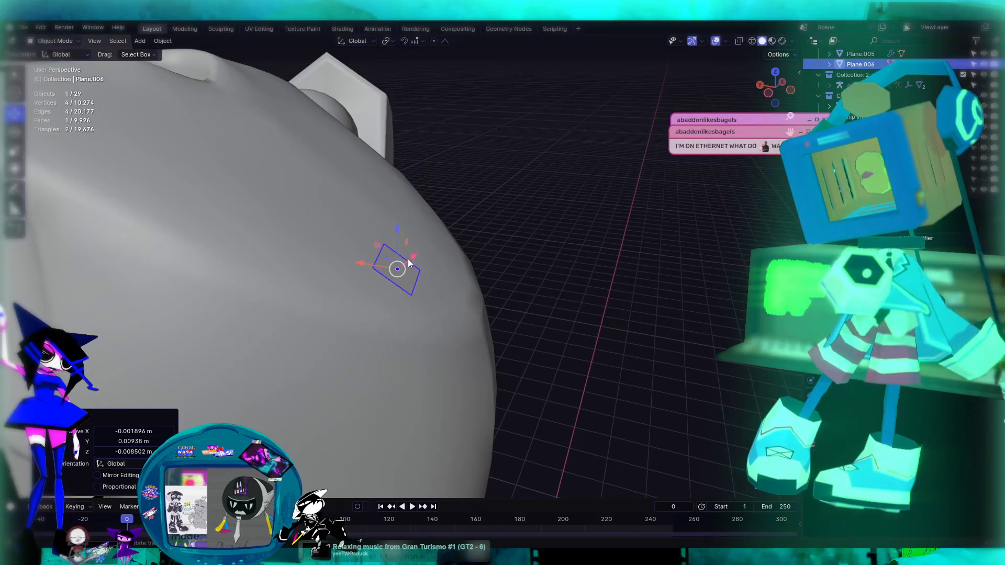
Nudge the plane by about -0.002 m in X, -0.020 m in Y and 0.007 m in Z against the chest
middle_click_drag(408, 261, 445, 254)
key("g")
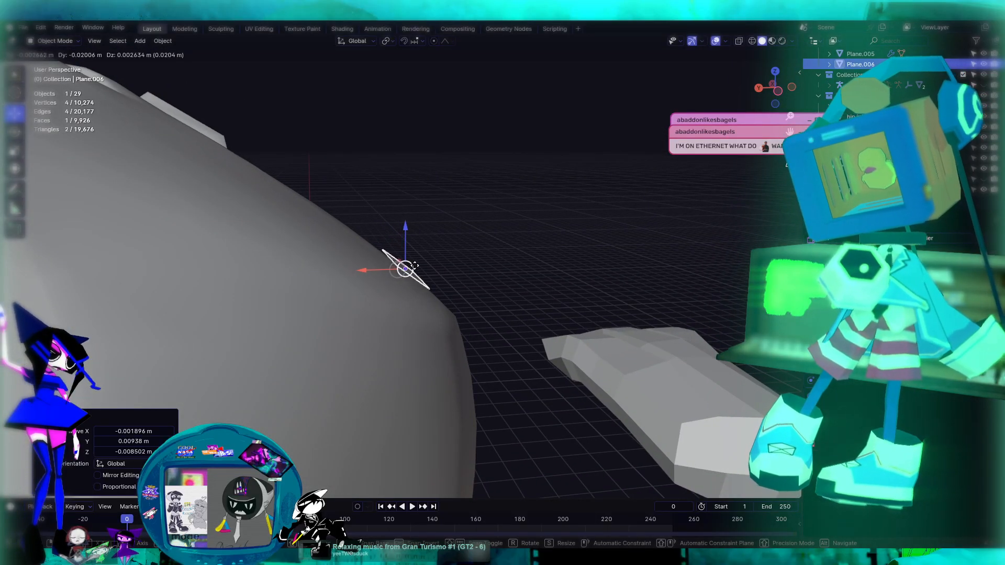
left_click(452, 265)
Turn on X-ray and select the plane's upper edge in Edit Mode with edge selection
key("KP_5")
key("KP_1")
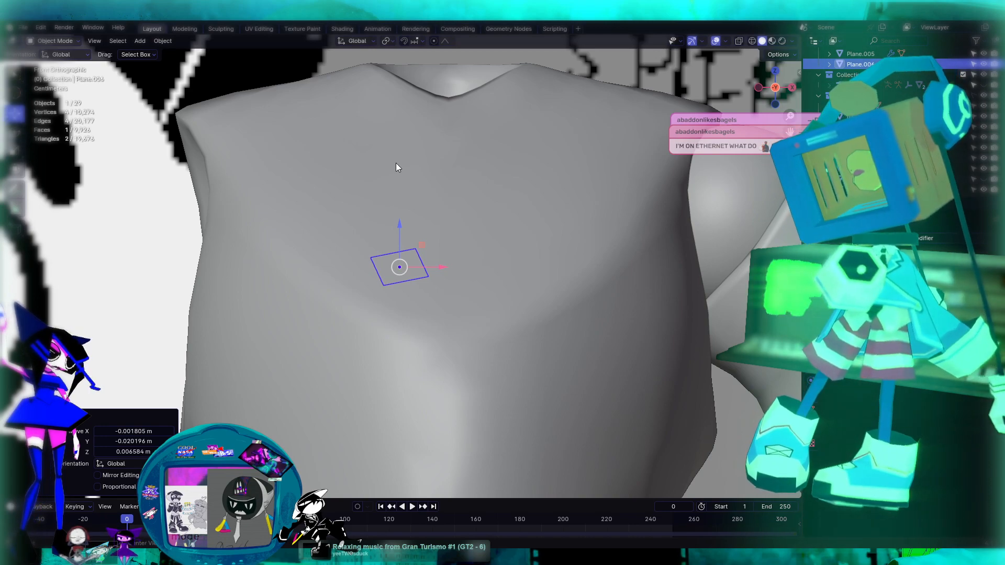
key("ctrl+KP_3")
left_click(738, 41)
scroll(400, 269, "up", 5)
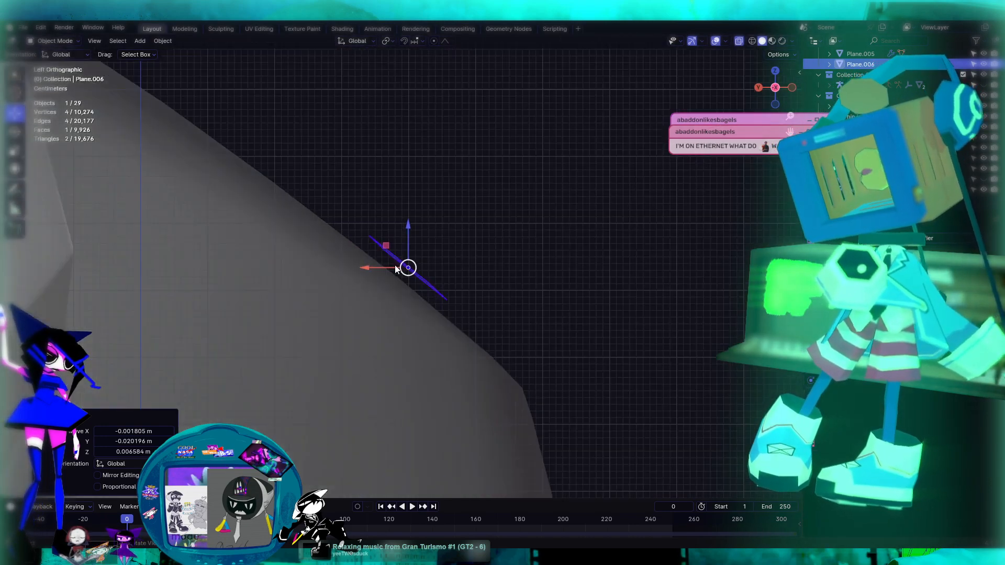
middle_click_drag(399, 269, 428, 290, "shift")
middle_click_drag(506, 245, 434, 271)
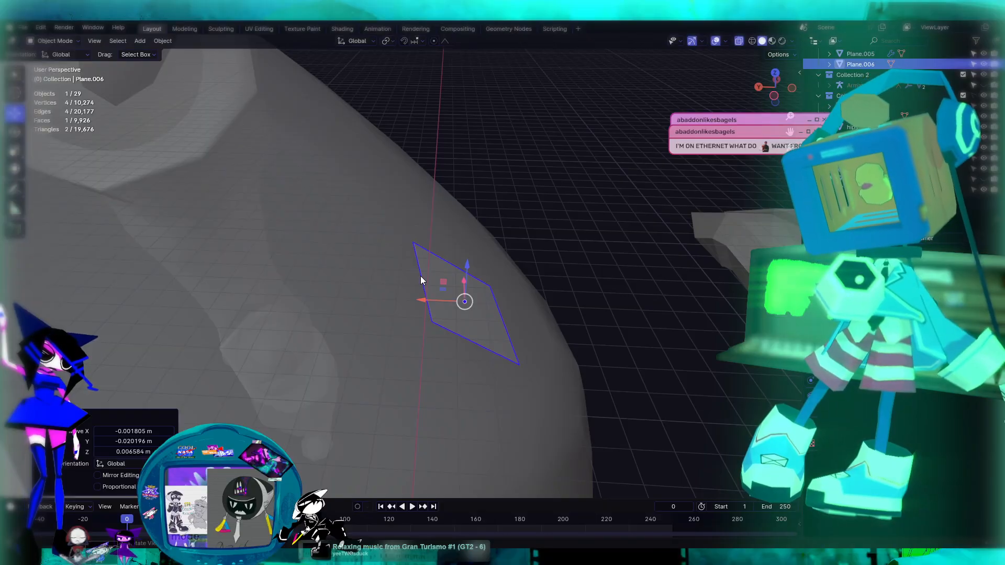
key("Tab")
left_click(432, 321)
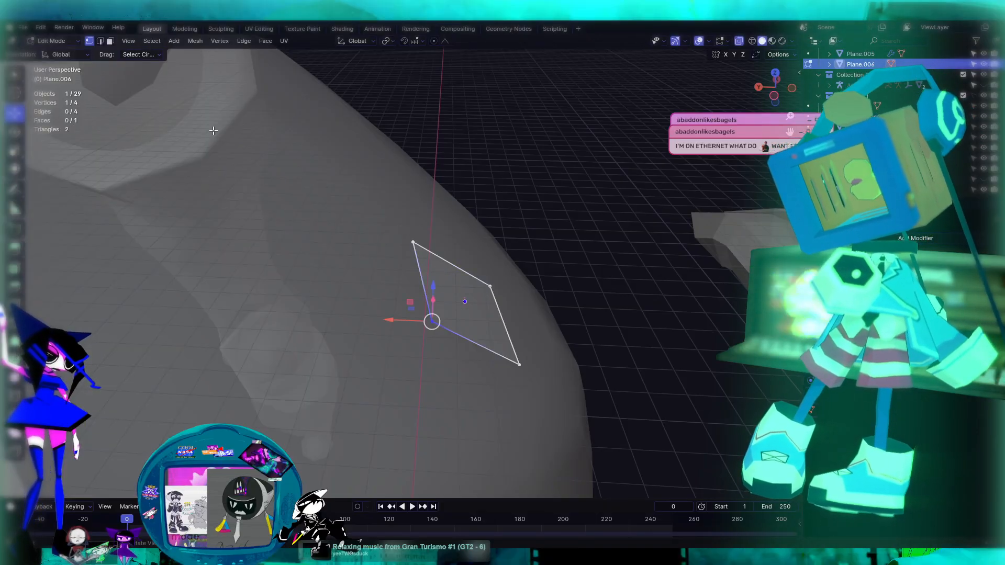
left_click(101, 41)
left_click(426, 280)
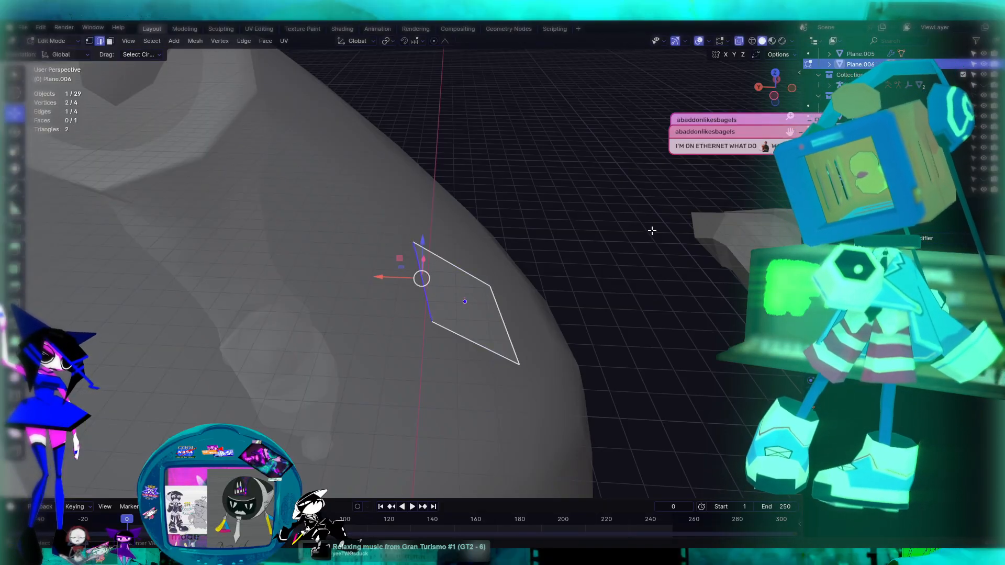
Extrude the plane's upper edge four times up along the chest slope in the side view, forming a five-face strip
key("KP_1")
key("ctrl+KP_3")
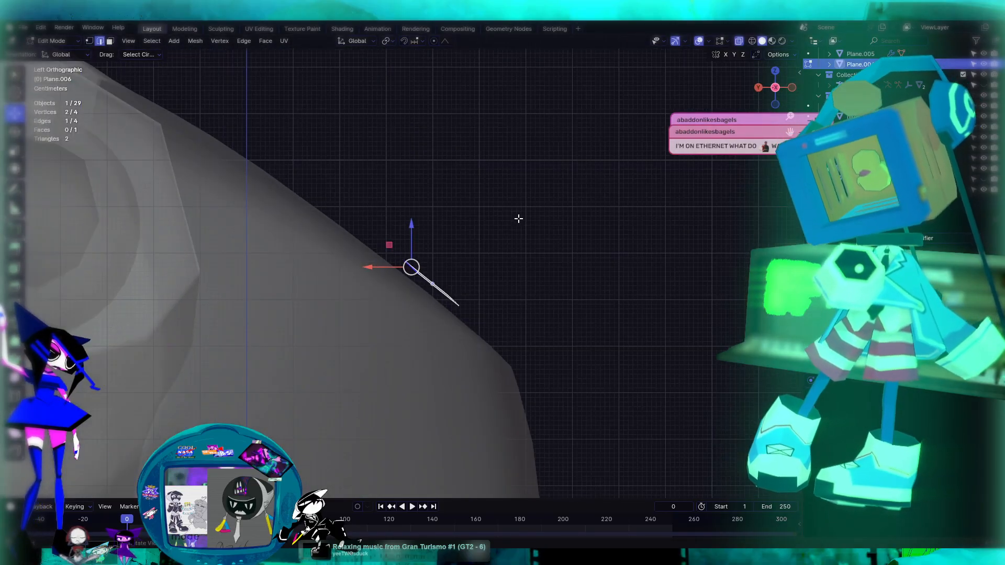
key("e")
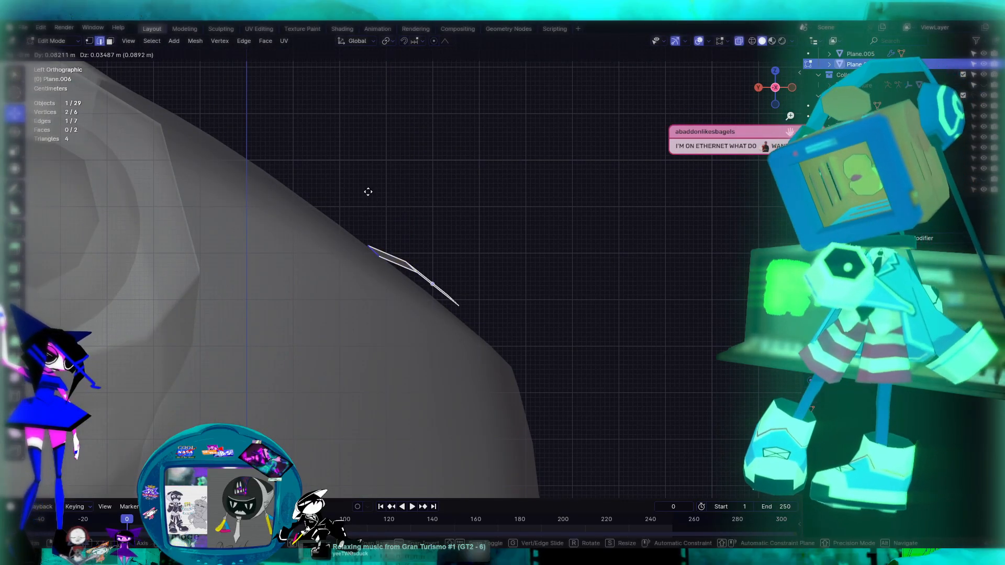
left_click(371, 180)
key("e")
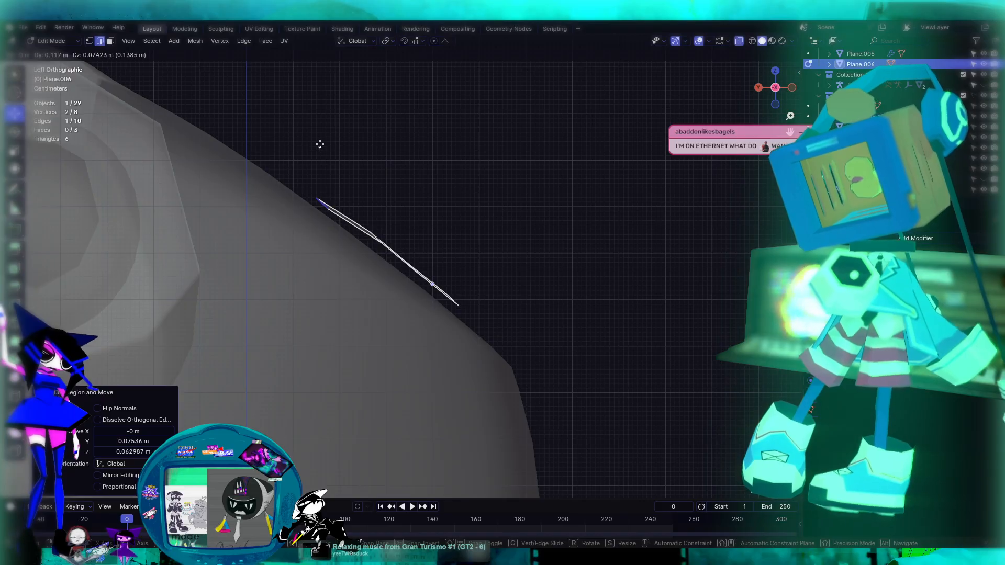
left_click(332, 151)
key("e")
left_click(286, 116)
key("e")
left_click(246, 86)
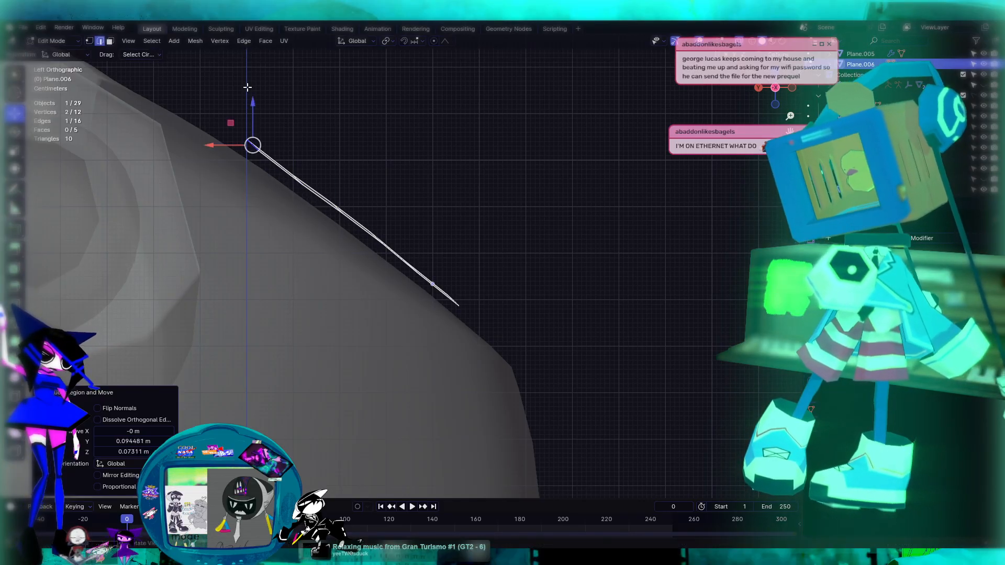
Shift the strip's upper four cross edges individually in X to follow the slanted line of the reference drawing, the topmost by about -0.091 m
key("KP_1")
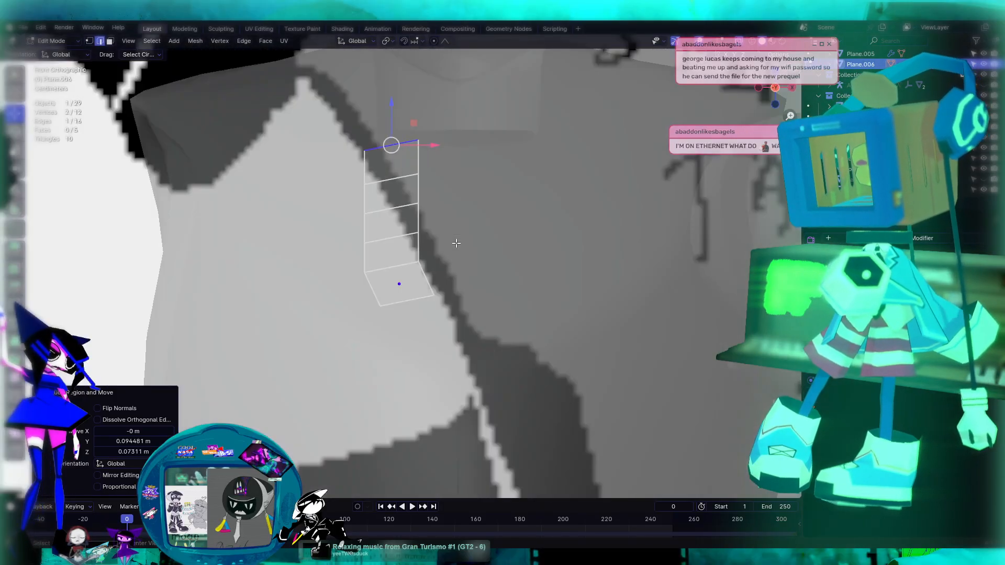
scroll(461, 243, "down", 5)
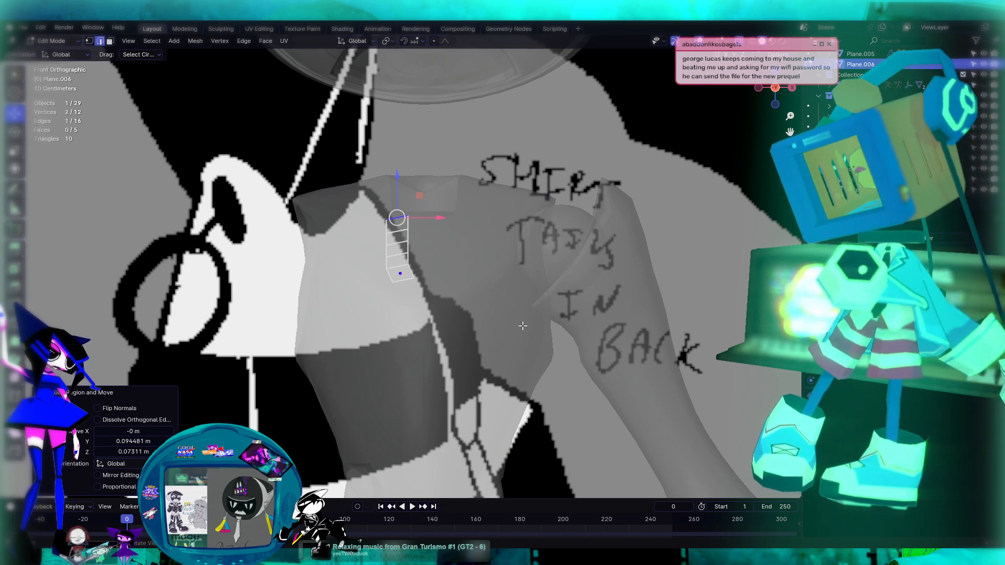
scroll(421, 245, "up", 4)
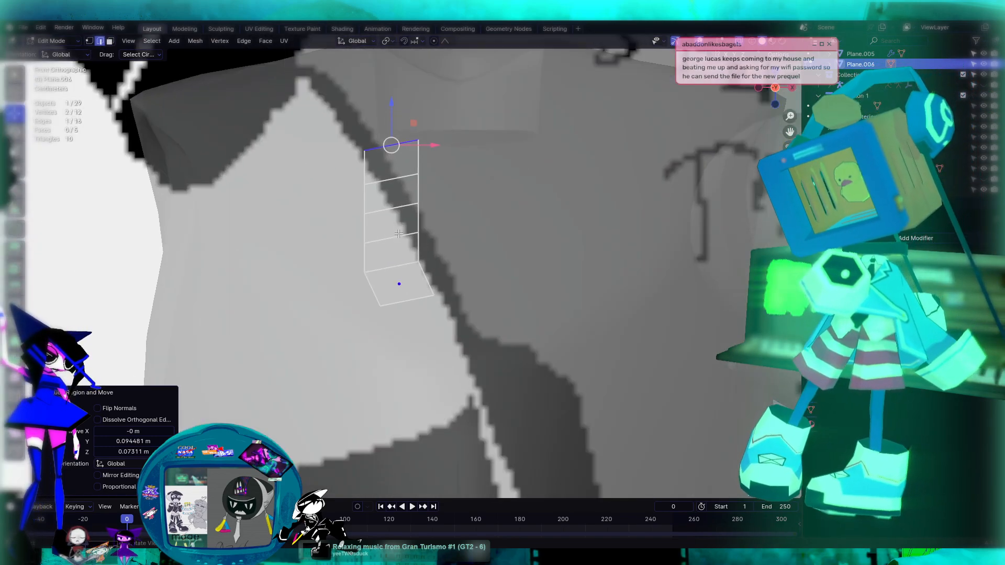
left_click(399, 234)
left_click_drag(430, 243, 417, 245)
left_click(404, 206)
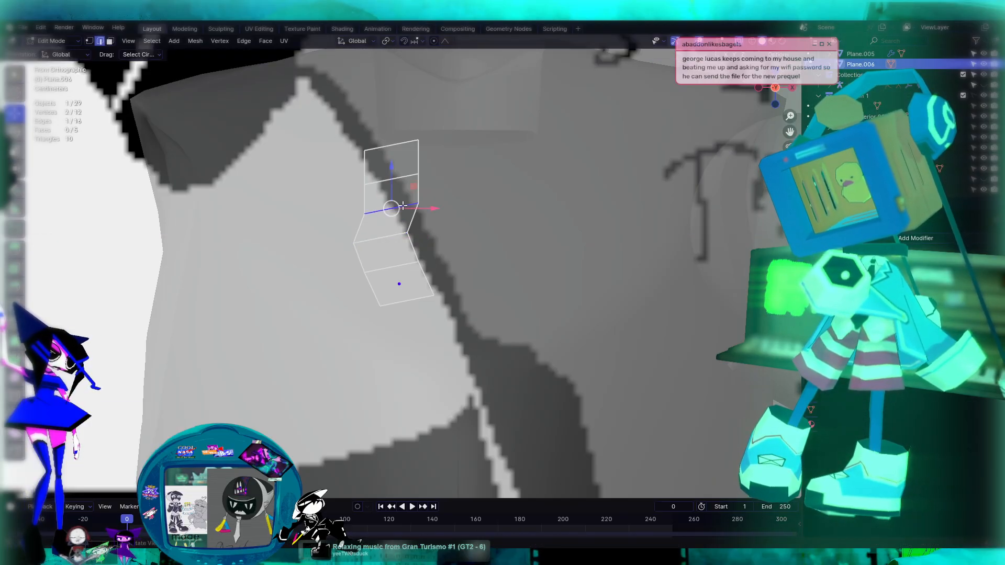
left_click_drag(429, 211, 406, 191)
left_click(399, 180)
left_click(394, 146)
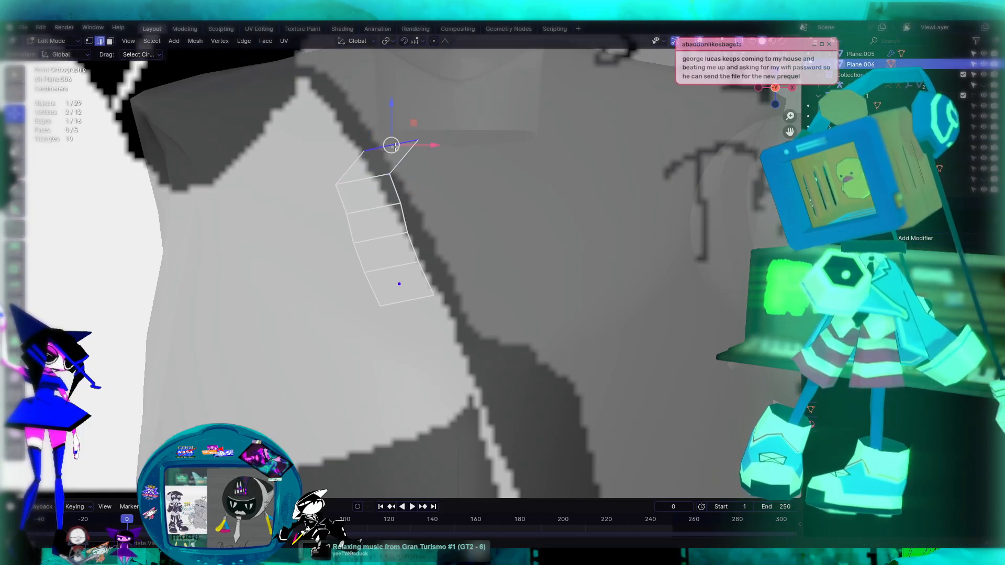
left_click_drag(434, 146, 393, 147)
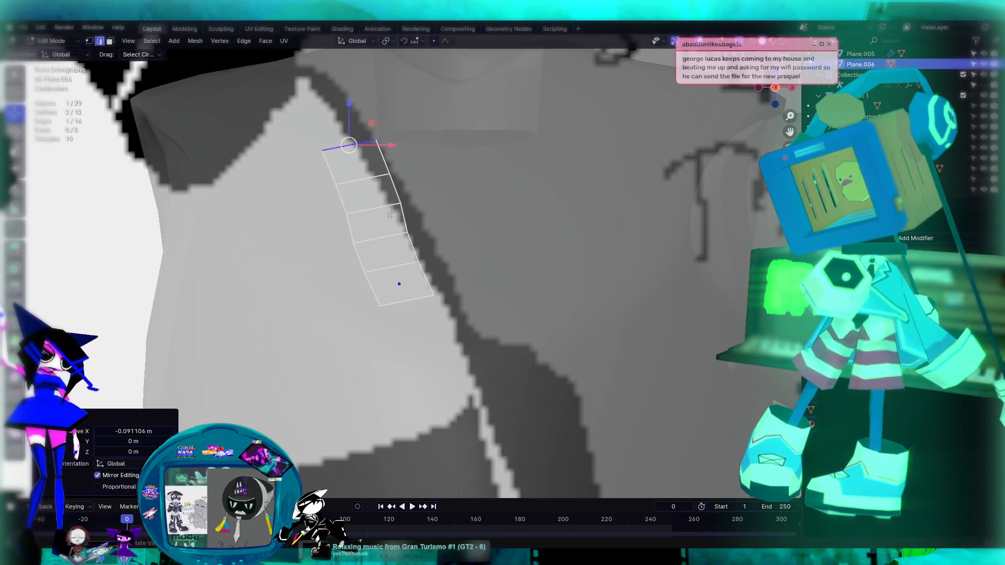
Move the strip's top three cross edges together by about -0.013 m in X in the front view
left_click(387, 210)
left_click(371, 181, "shift")
left_click(347, 148, "shift")
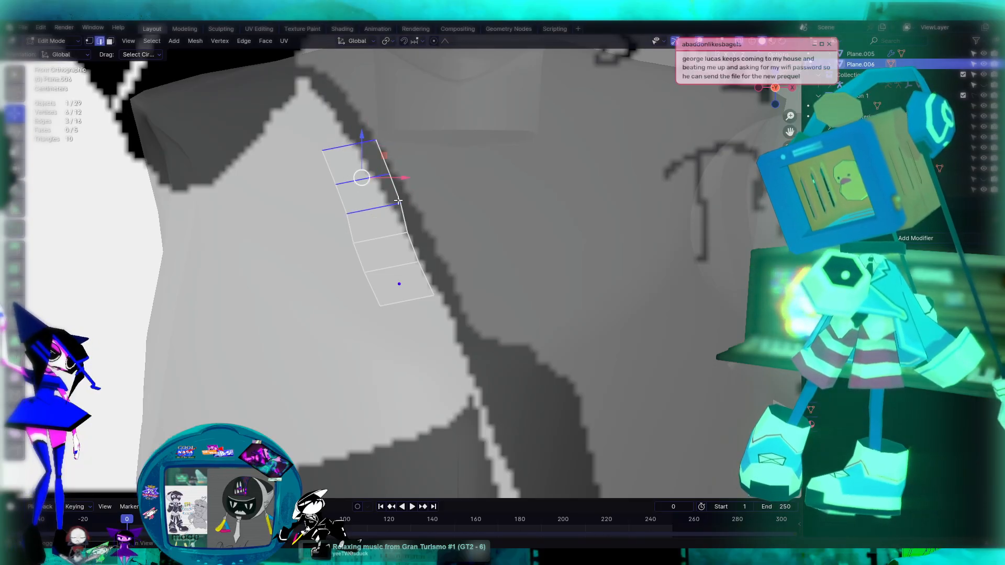
left_click_drag(407, 178, 401, 179)
scroll(497, 239, "down", 4)
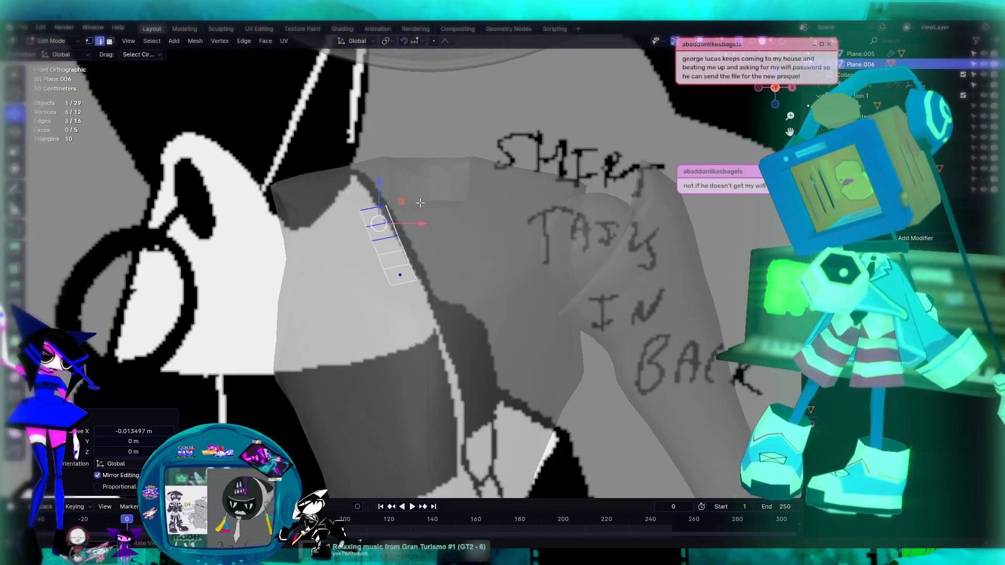
Turn off X-ray and lower the strip's top three cross edges slightly toward the chest surface in the side view
key("Tab")
key("Tab")
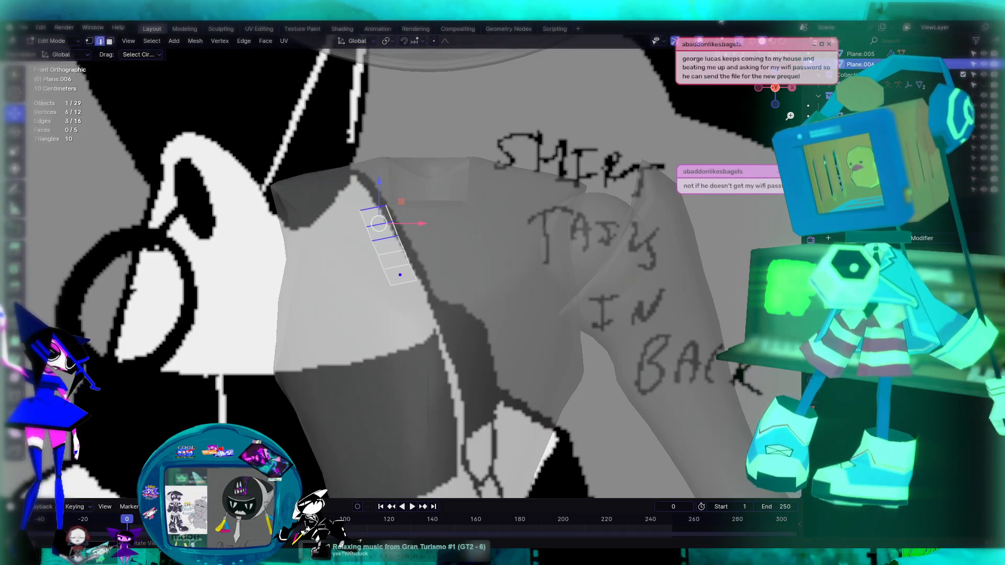
left_click(739, 43)
middle_click_drag(486, 233, 405, 261)
scroll(469, 219, "up", 5)
middle_click_drag(391, 229, 383, 204)
middle_click_drag(291, 177, 240, 180, "alt")
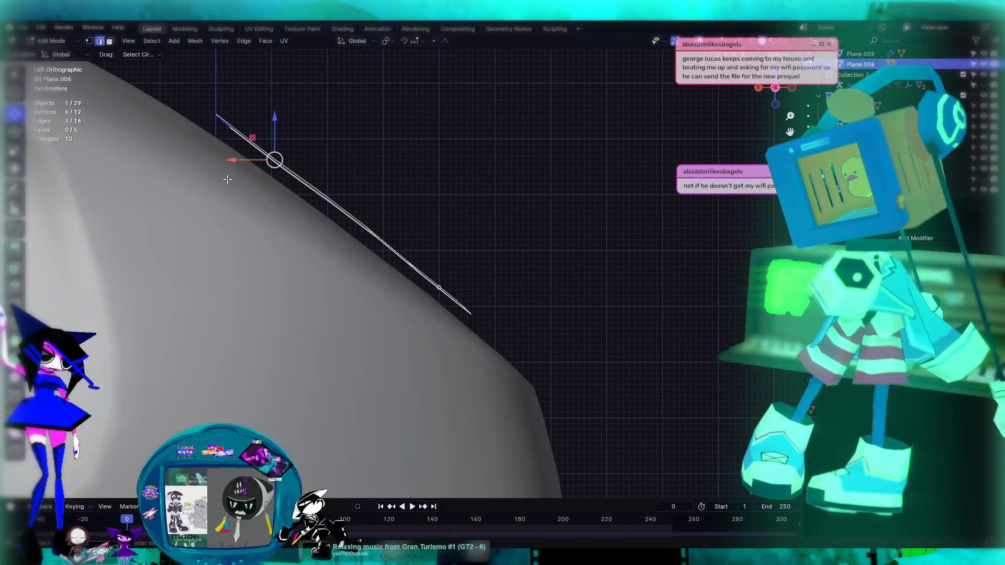
mouse_move(275, 119)
left_mouse_down()
mouse_move(272, 129)
mouse_move(274, 121)
left_mouse_up()
Examine how the strip lies on the chest from the front, at an angle and from the side
middle_click_drag(494, 207, 359, 232)
scroll(359, 232, "down", 5)
middle_click_drag(453, 320, 449, 314)
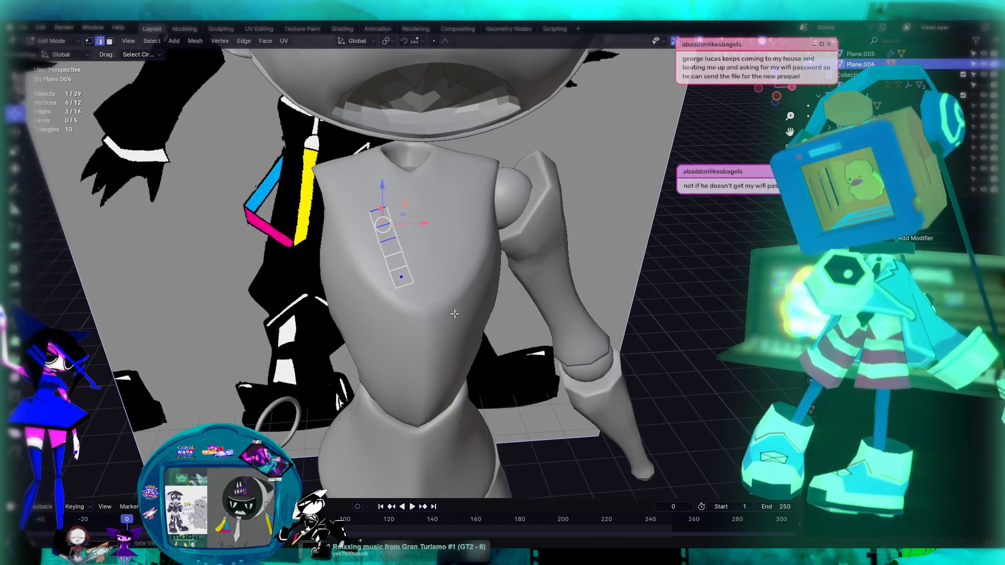
scroll(511, 302, "up", 3)
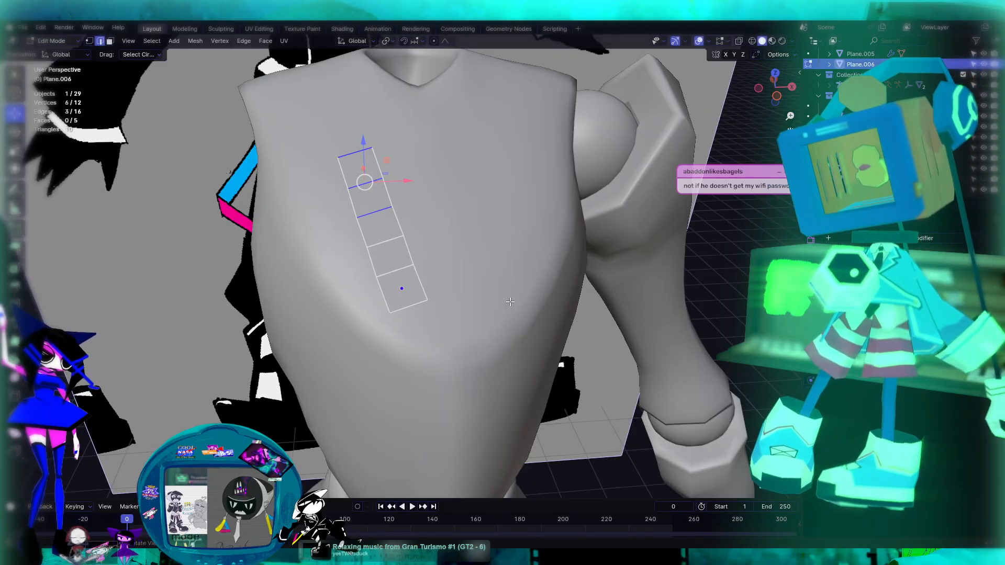
scroll(323, 120, "up", 4)
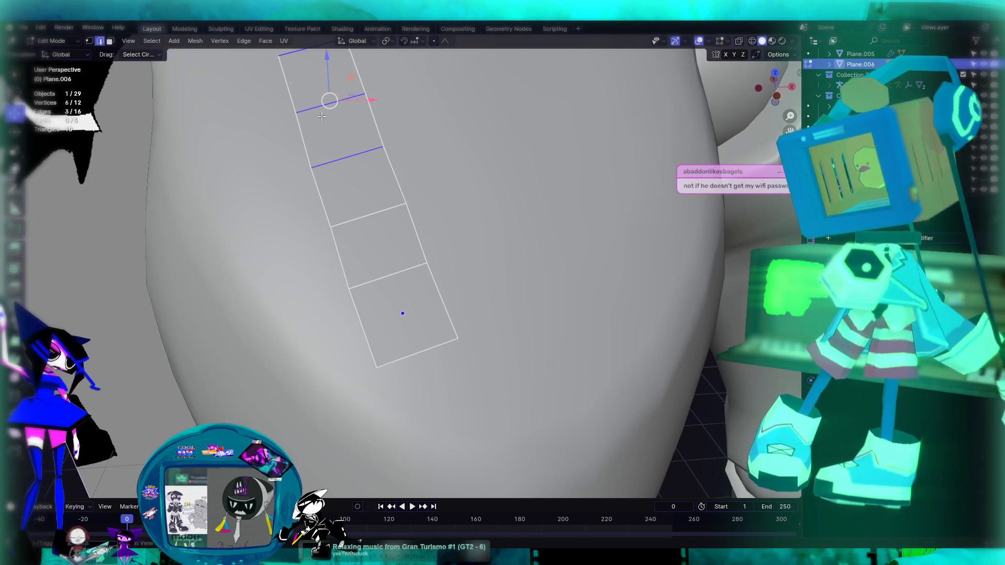
middle_click_drag(348, 97, 384, 150, "shift")
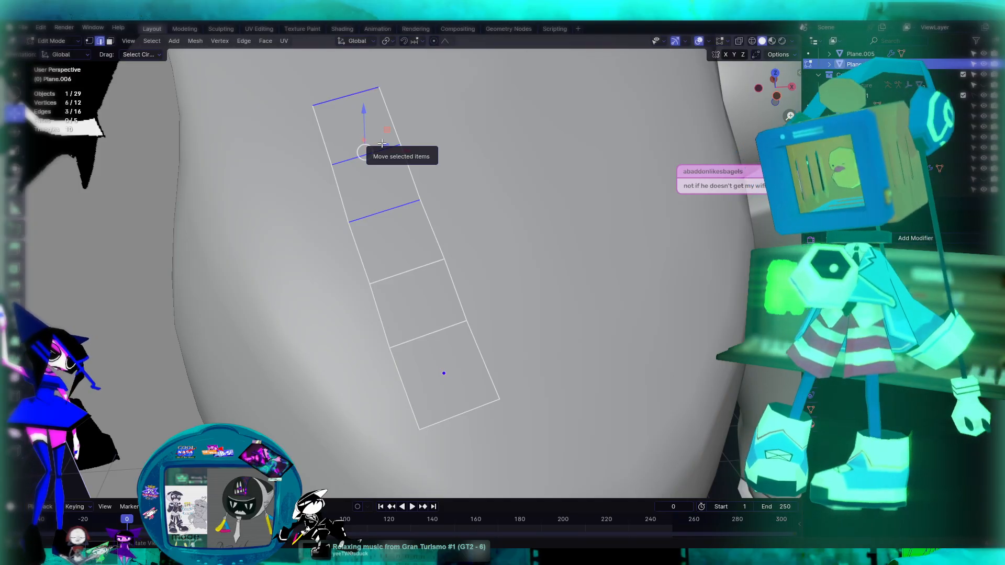
middle_click_drag(519, 240, 453, 246, "alt")
middle_click_drag(392, 169, 550, 267, "shift")
middle_click_drag(441, 255, 472, 296)
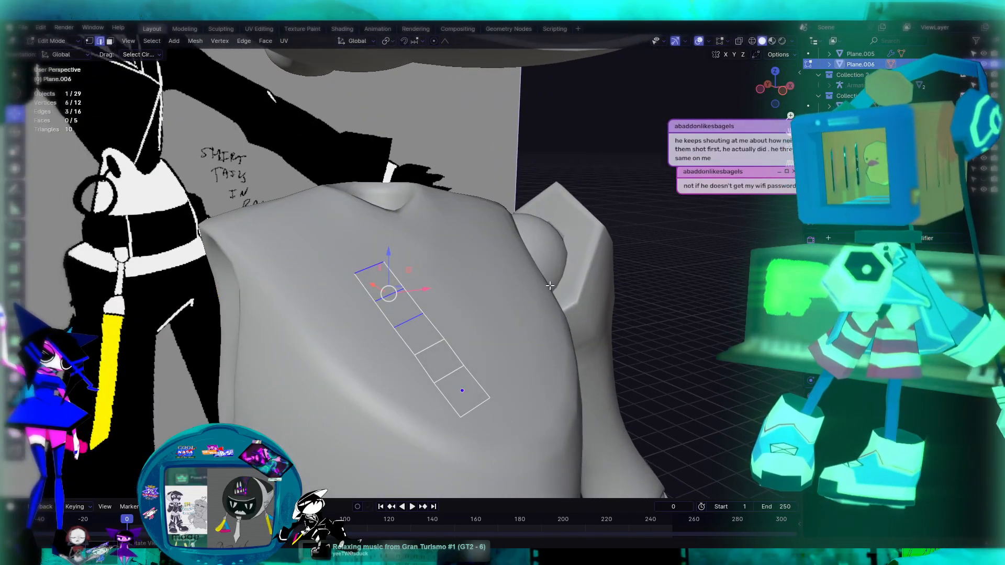
middle_click_drag(541, 286, 470, 284, "alt")
middle_click_drag(575, 287, 660, 283, "alt")
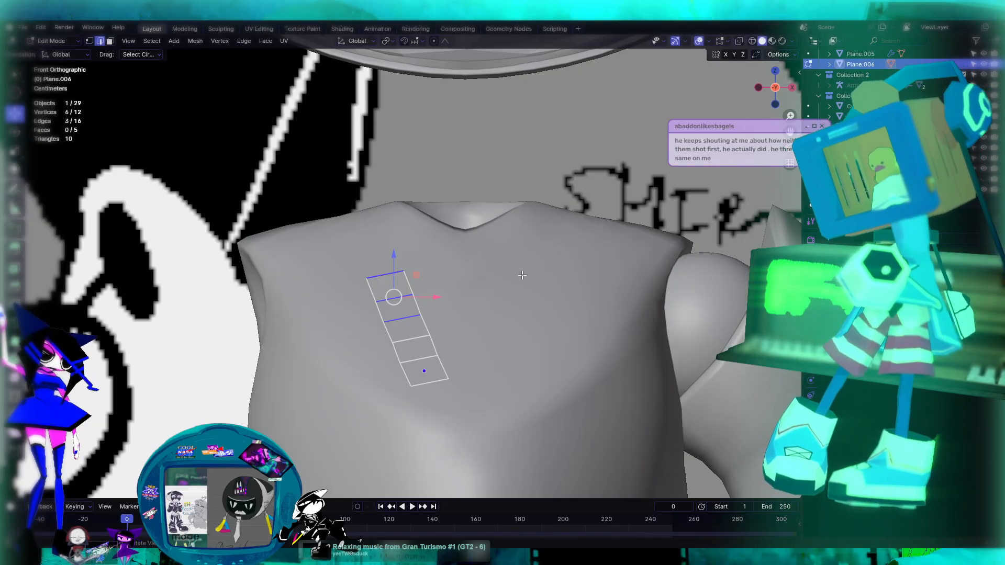
middle_click_drag(482, 308, 473, 244, "shift")
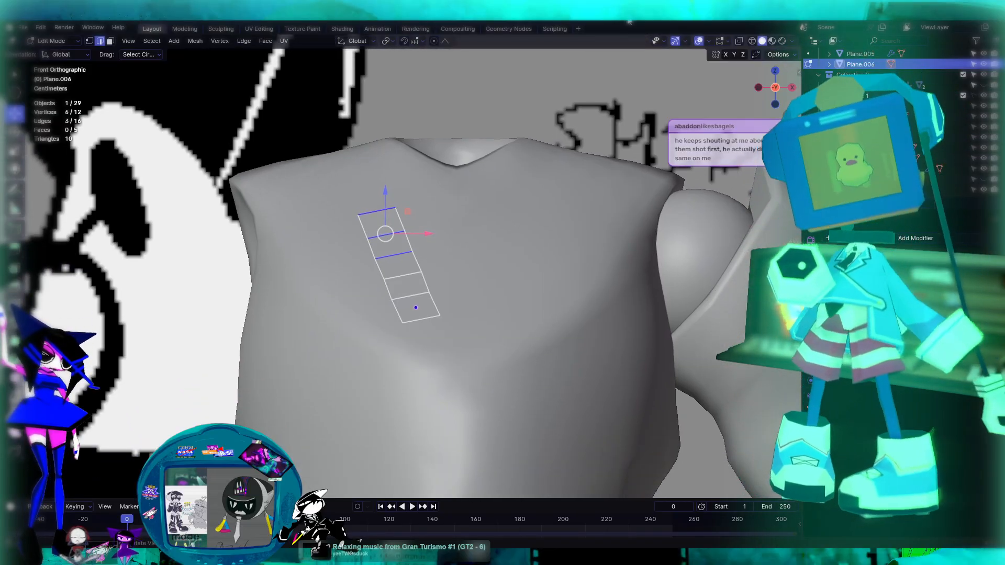
Nudge the third cross edge from the strip's lower end by about -0.003 m in X and -0.002 m in Z
left_click(405, 274)
key("g")
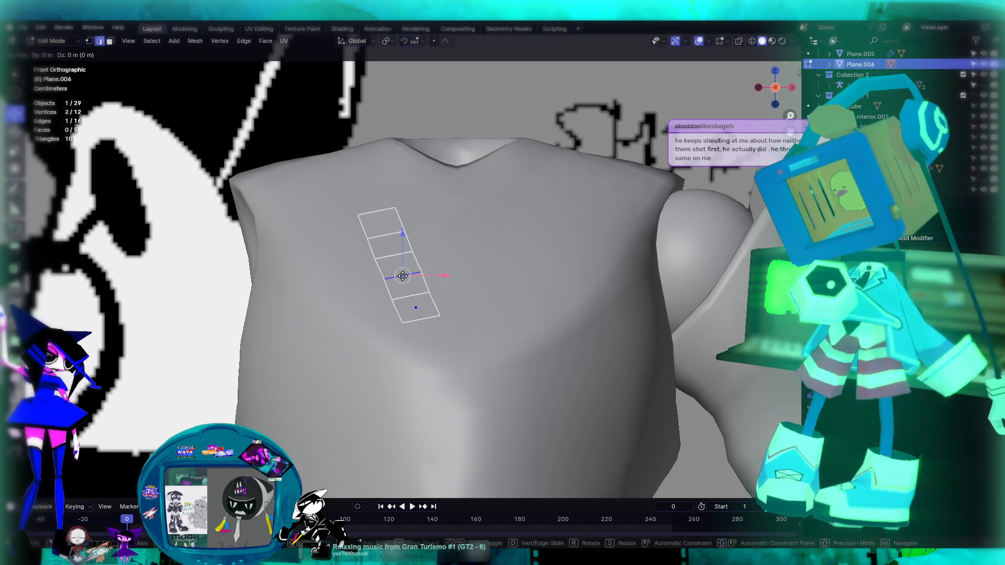
left_click(401, 276)
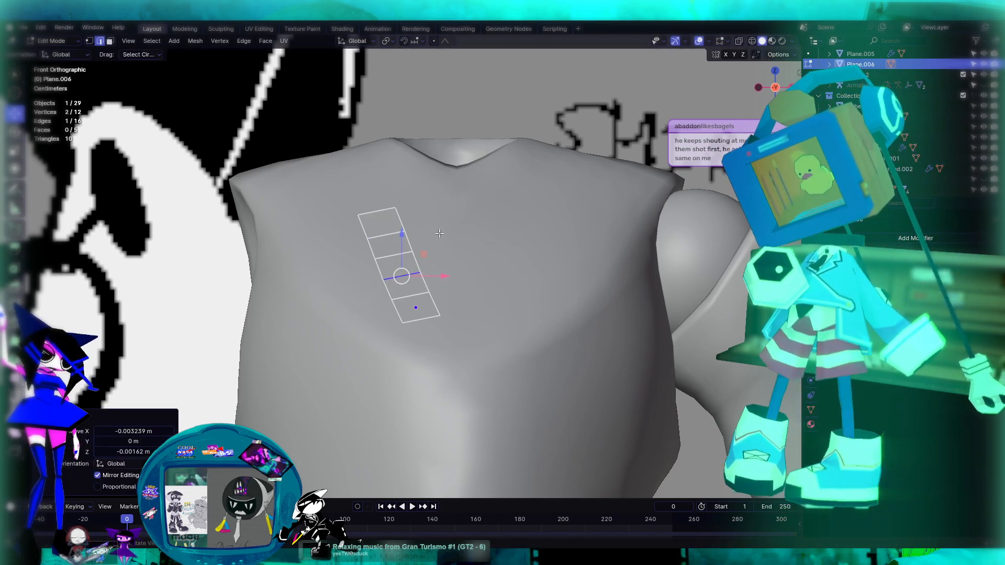
left_click(417, 261)
Extrude the strip's top edge by about -0.029 m in X and 0.072 m in Z, and move it about 0.089 m in Y
scroll(439, 233, "down", 5)
middle_click_drag(440, 232, 527, 252)
scroll(510, 252, "up", 4)
left_click(385, 217)
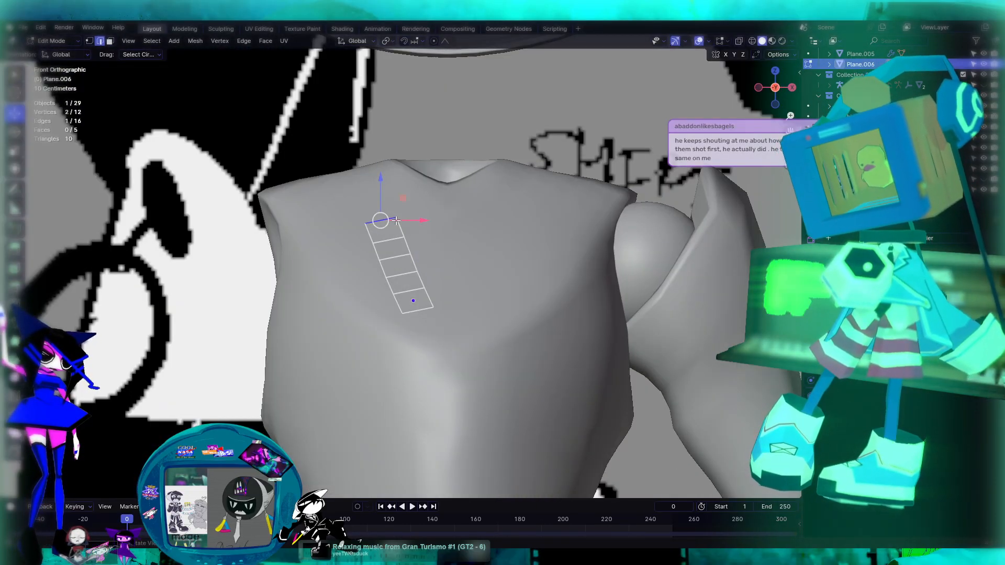
key("e")
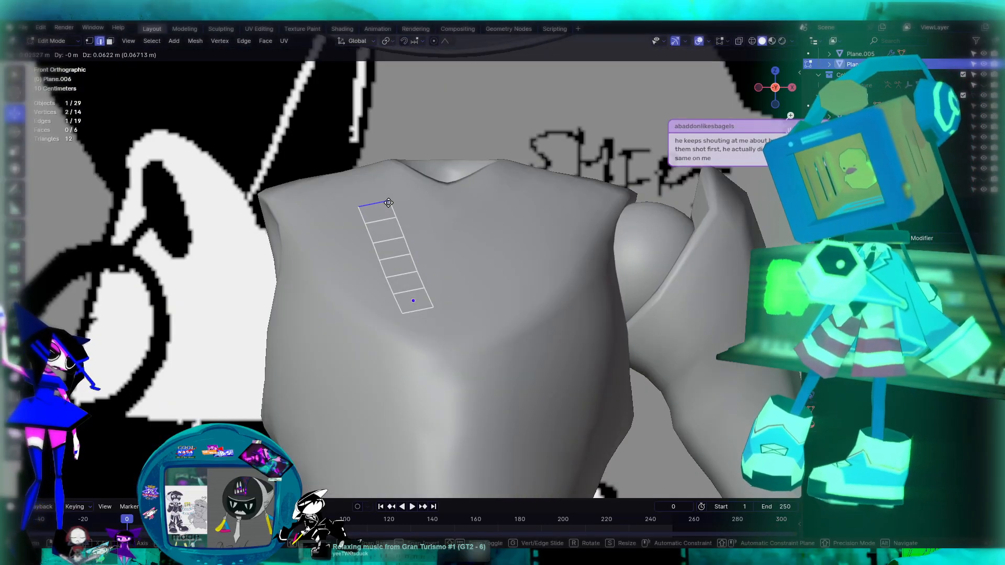
left_click(388, 201)
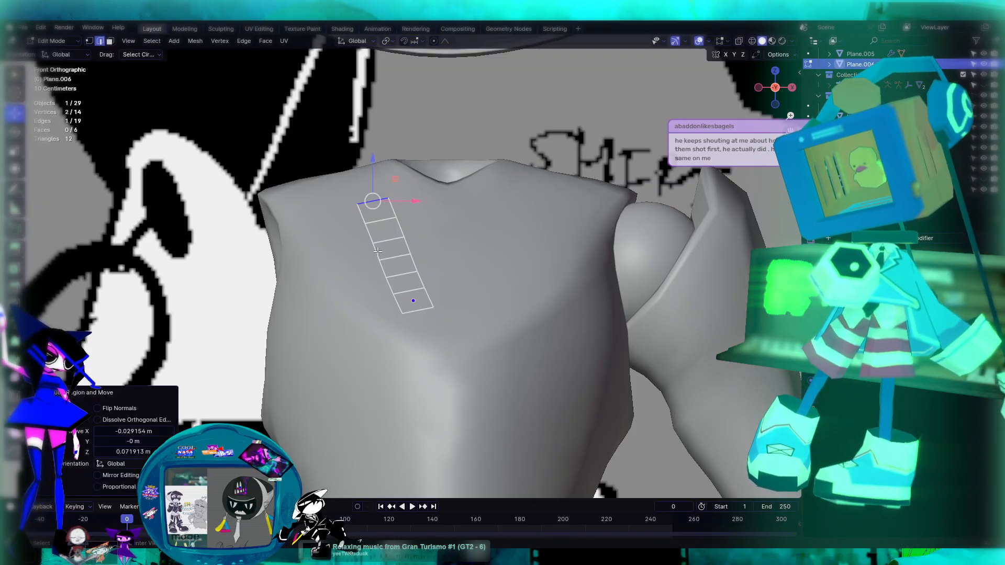
middle_click_drag(378, 251, 558, 251, "alt")
left_click_drag(342, 202, 317, 202)
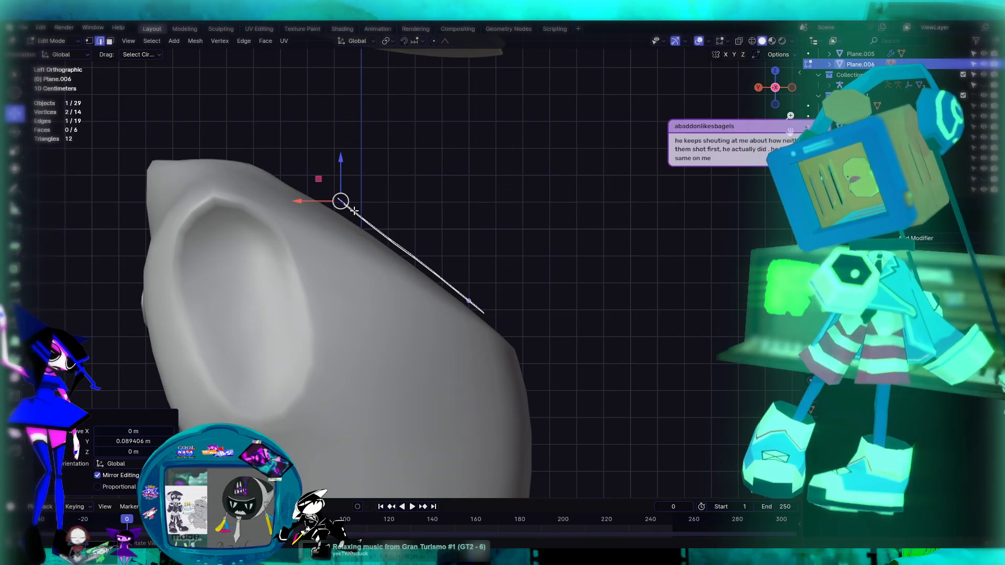
Select the strip's five upper cross edges and lower them slightly toward the chest surface in the side view
middle_click_drag(523, 273, 442, 295)
left_click(390, 212, "shift")
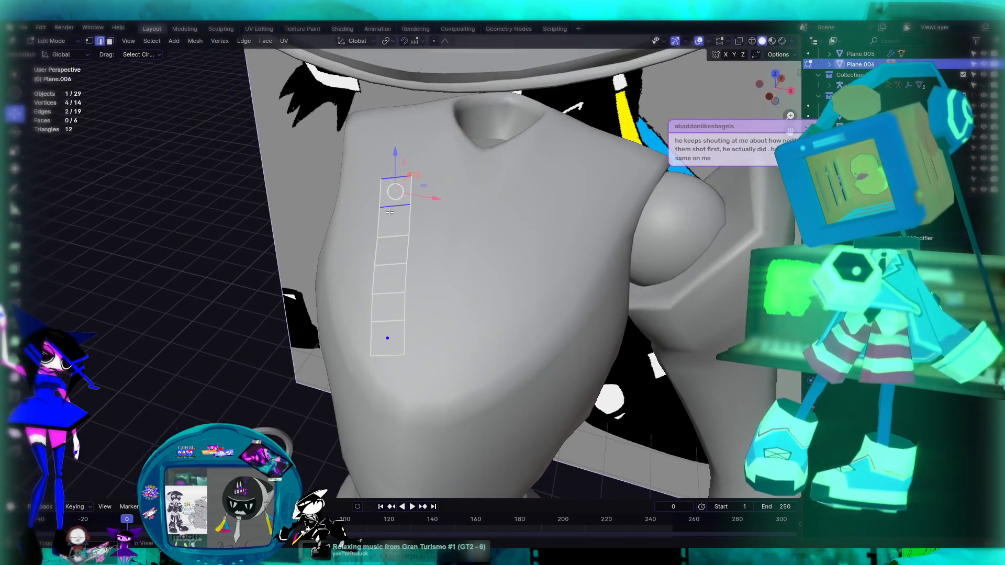
left_click(386, 238, "shift")
left_click(386, 269, "shift")
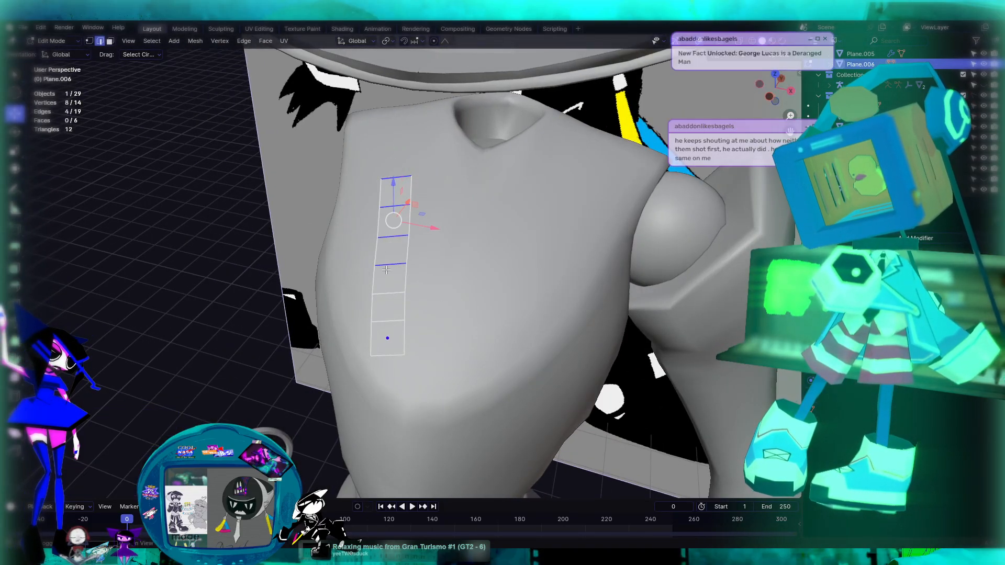
left_click(384, 300, "shift")
middle_click_drag(389, 302, 437, 266)
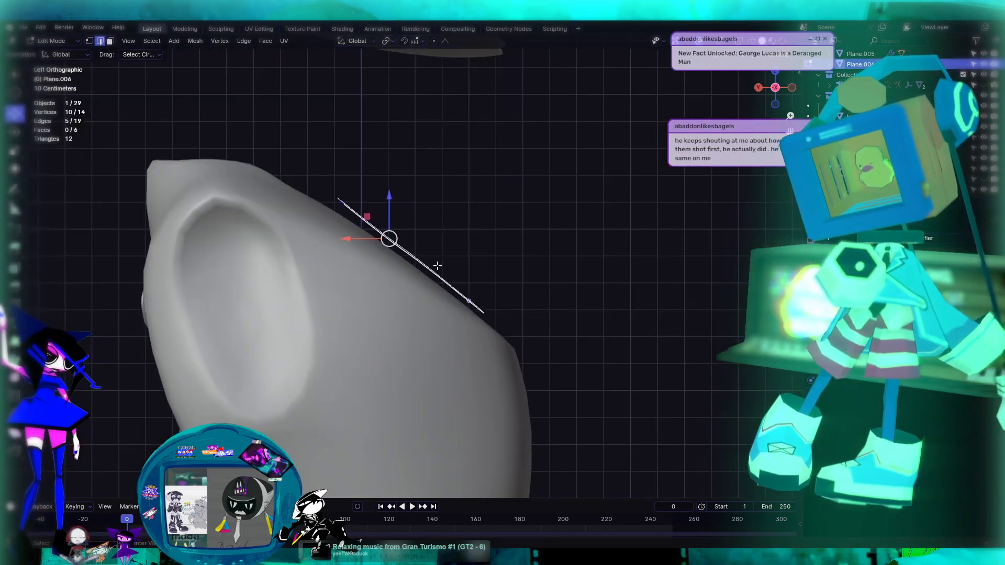
left_click_drag(388, 209, 385, 213)
Lower the strip's bottom edge by about -0.012 m in Z in the side view
left_click(466, 298)
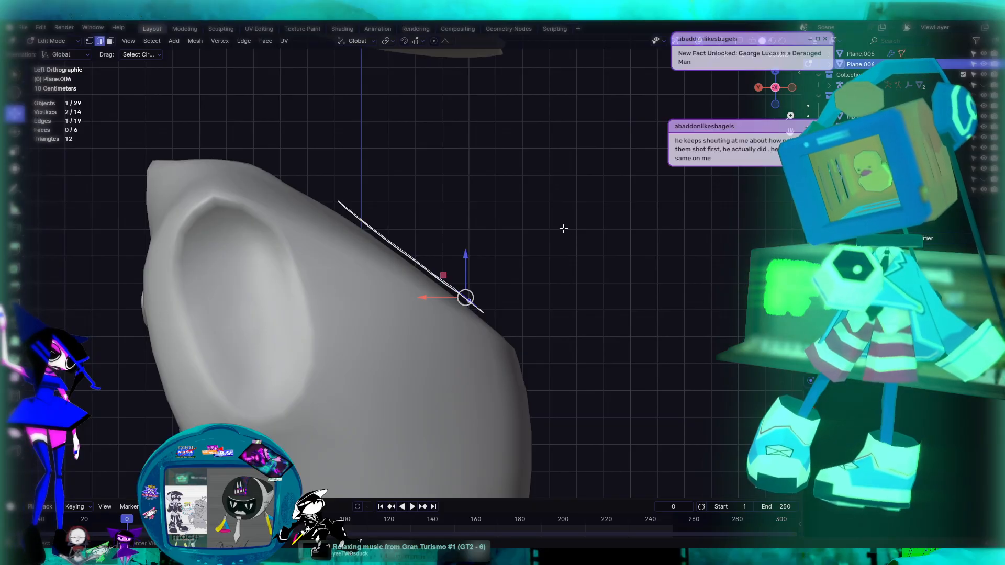
scroll(564, 229, "down", 6)
middle_click_drag(560, 227, 502, 235)
scroll(502, 307, "up", 6)
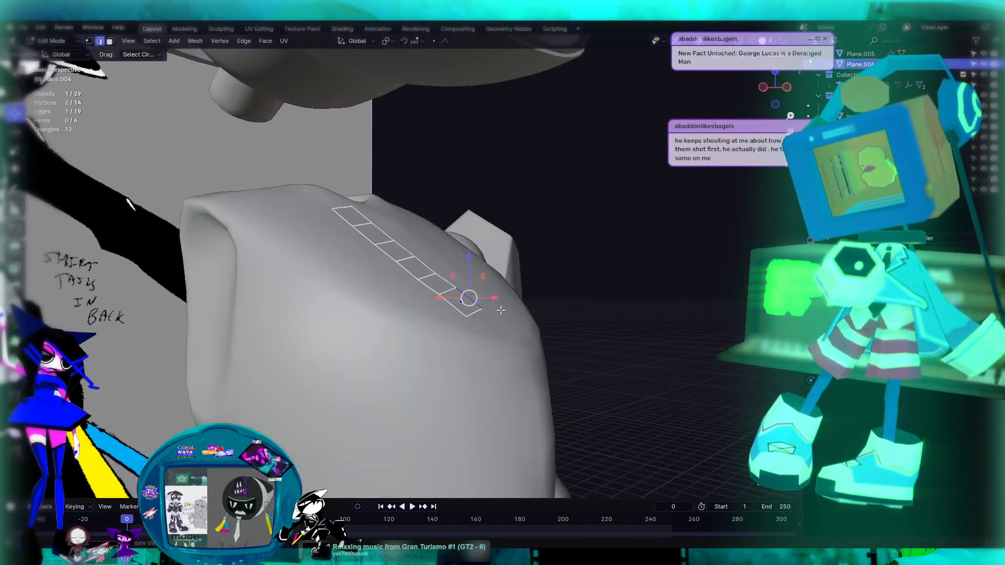
key("KP_3")
key("KP_1")
key("KP_3")
key("g")
key("z")
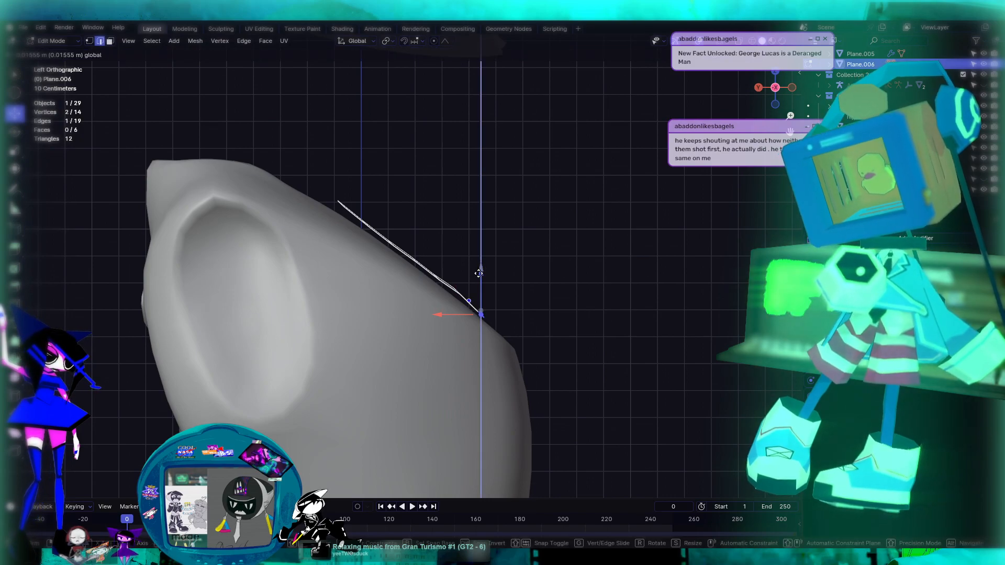
left_click(479, 273)
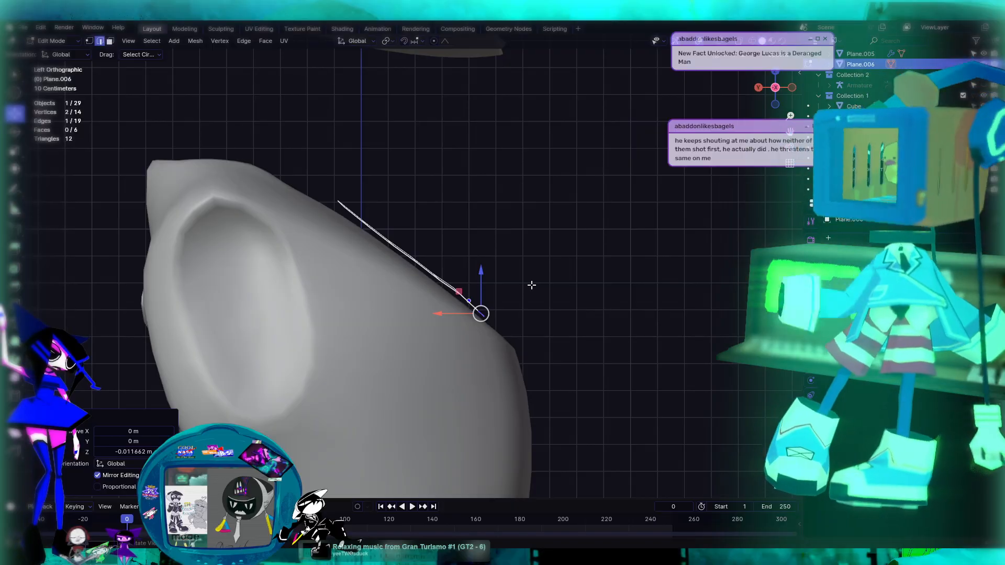
Fine-tune the bottom edge's height with a slight further downward nudge in Z, and clear the selection
scroll(515, 285, "up", 2)
middle_click_drag(516, 286, 532, 264)
left_click(493, 307)
left_click(490, 319)
left_click_drag(501, 267, 501, 271)
left_click(524, 274)
Extrude the strip's bottom edge down along the chest by about -0.076 m in Y and -0.068 m in Z
scroll(569, 264, "down", 5)
middle_click_drag(542, 266, 445, 282)
scroll(434, 289, "down", 4)
scroll(439, 304, "up", 5)
scroll(439, 295, "up", 3)
left_click(378, 288, "alt")
middle_click_drag(383, 313, 680, 301)
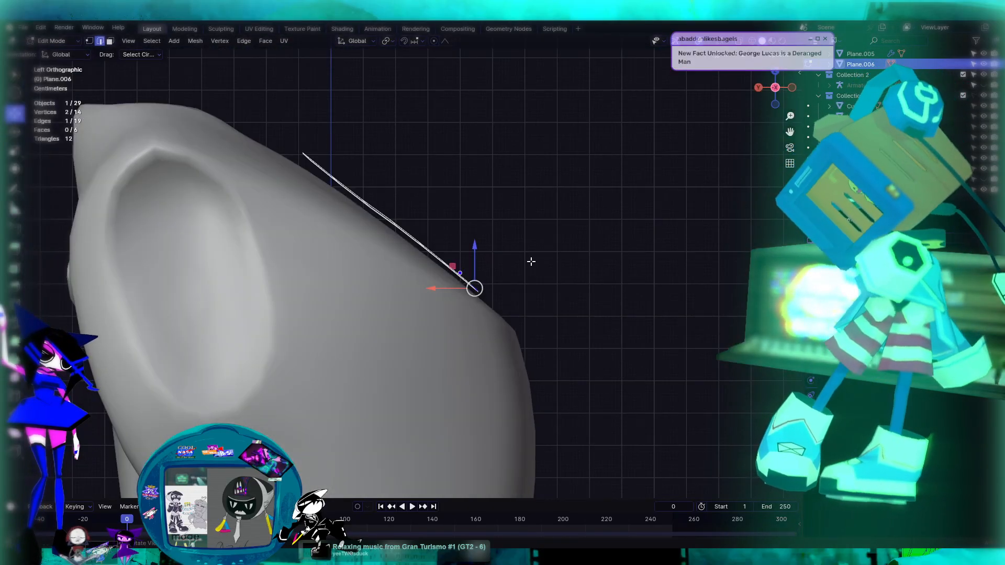
key("e")
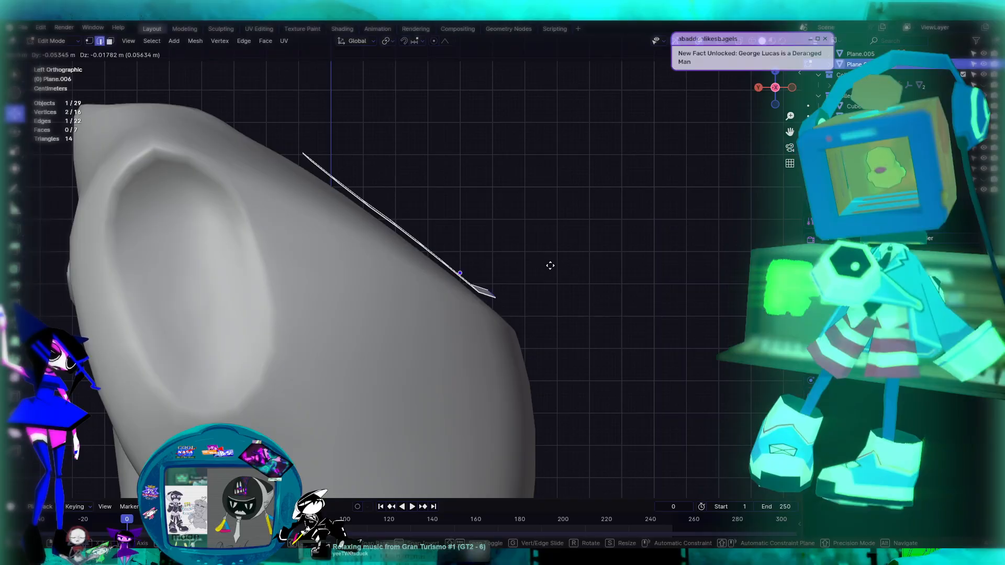
left_click(558, 282)
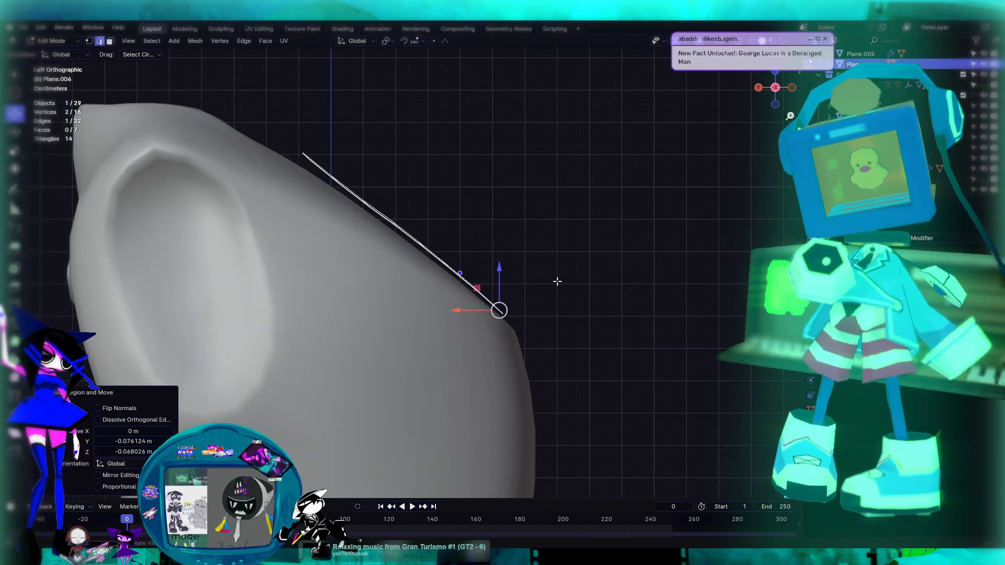
Extrude another segment by about -0.060 m in Y and -0.042 m in Z, and lower its edge by about -0.016 m in Z
key("e")
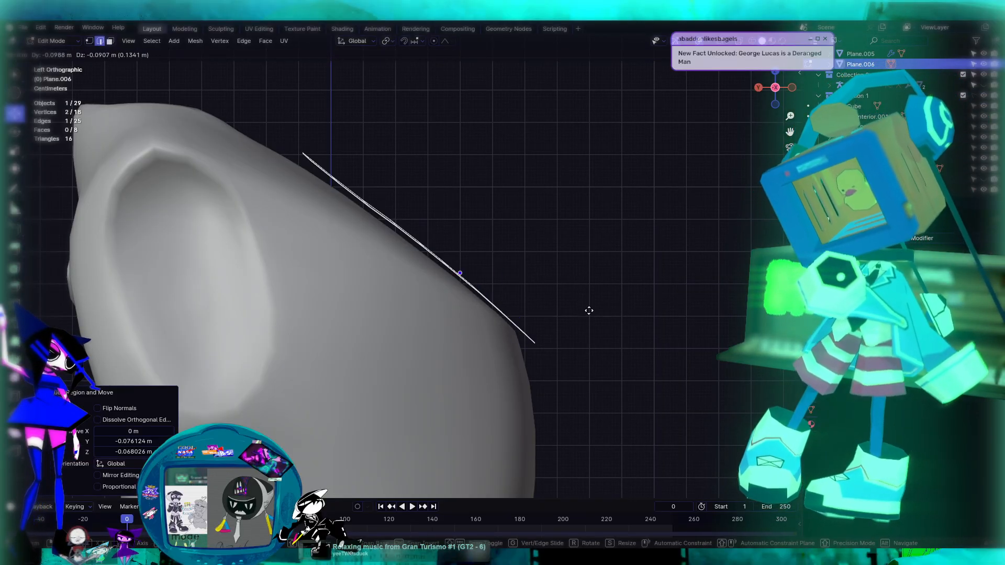
left_click(576, 295)
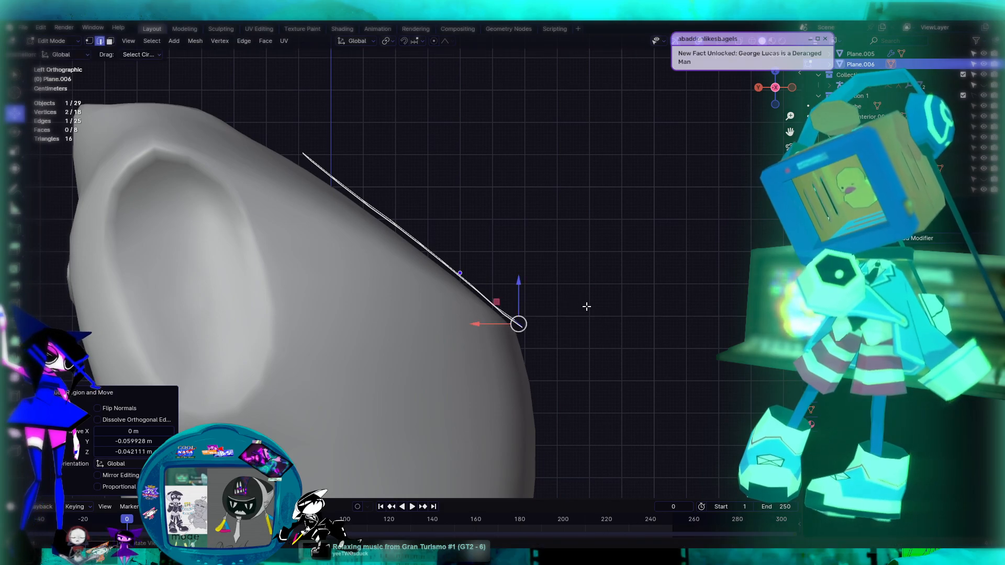
key("g")
key("z")
left_click(522, 287)
Shift the strip's two lowest cross edges in X to follow its slant, and move the lowest one by about 0.031 m more
middle_click_drag(612, 317, 371, 306)
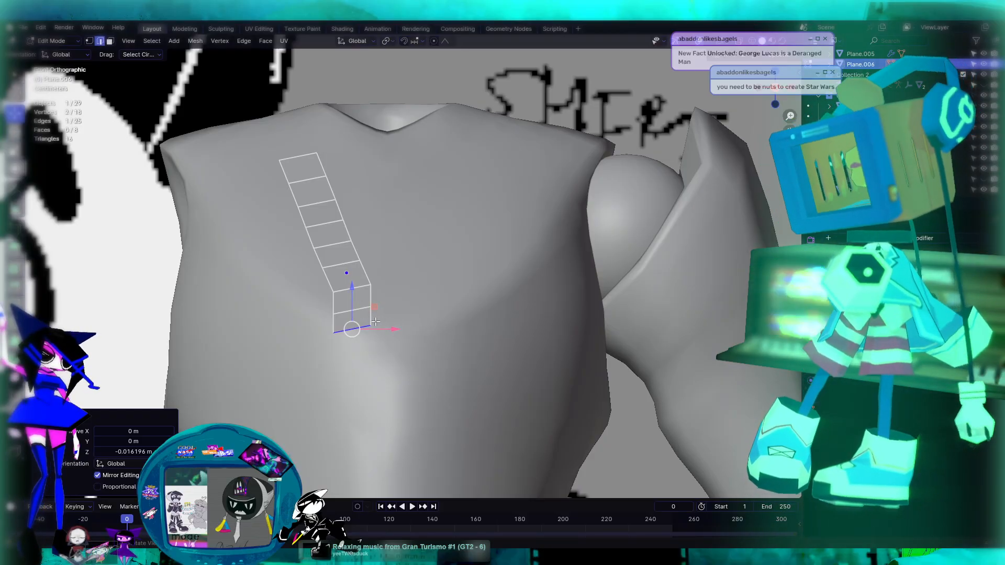
left_click(358, 311, "shift")
left_click_drag(392, 319, 414, 332)
left_click(368, 330)
Extrude the strip's lowest edge past the chest crease by about -0.064 m in Y and -0.112 m in Z
scroll(416, 334, "down", 5)
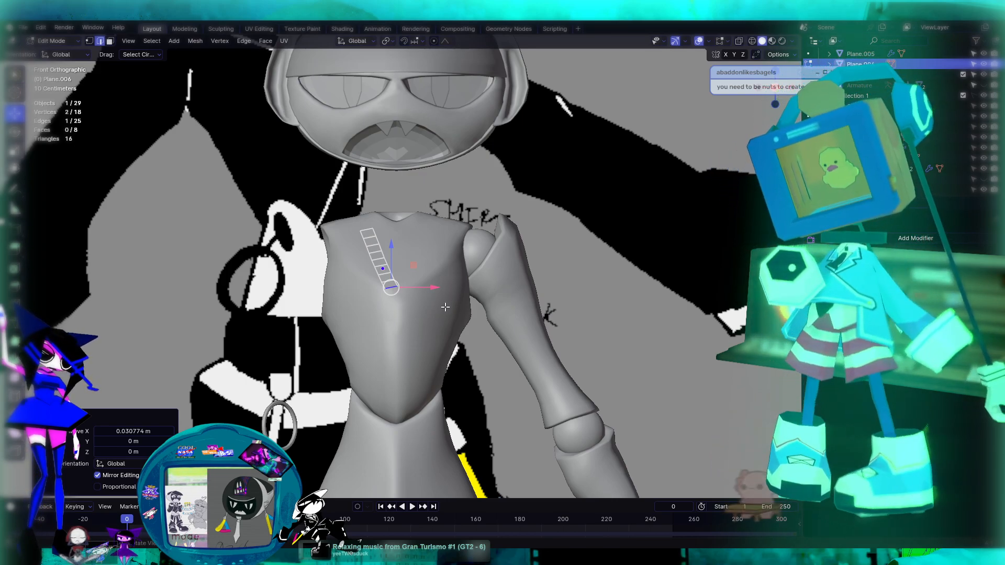
scroll(445, 307, "up", 4)
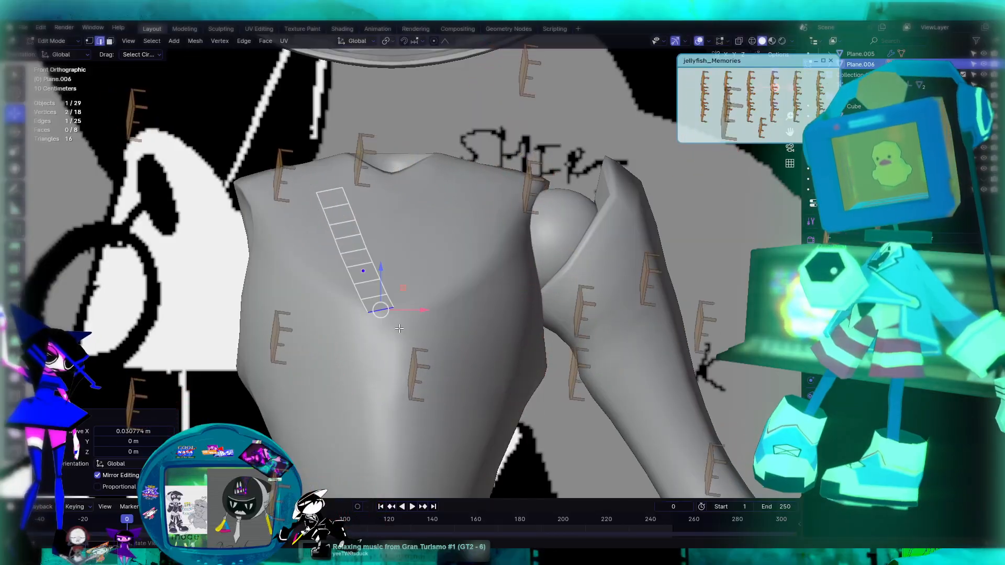
middle_click_drag(413, 343, 481, 309, "shift")
scroll(403, 301, "up", 3)
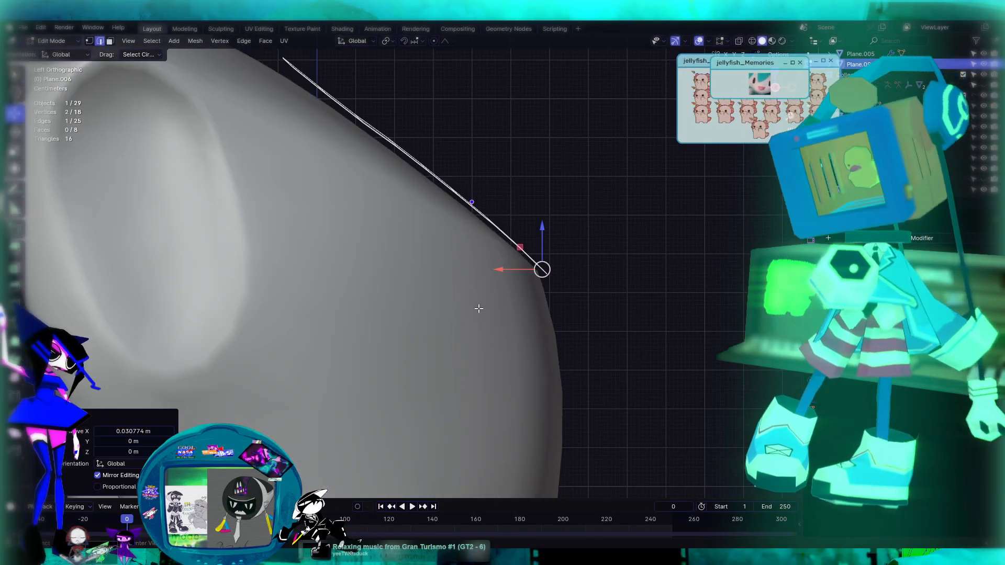
middle_click_drag(633, 311, 517, 325, "alt")
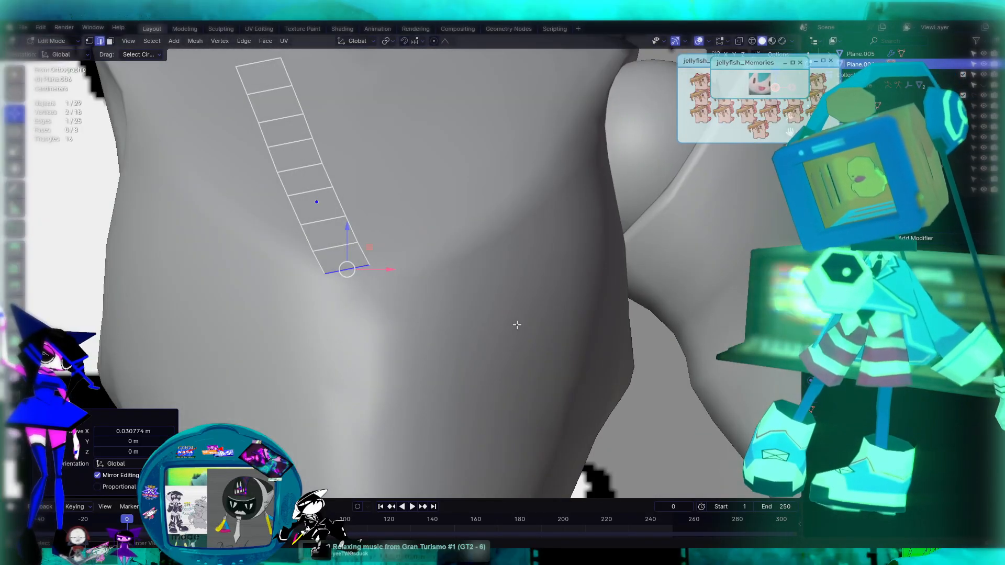
middle_click_drag(417, 318, 496, 334, "shift")
scroll(457, 317, "down", 4)
key("KP_1")
middle_click_drag(444, 352, 493, 339, "shift")
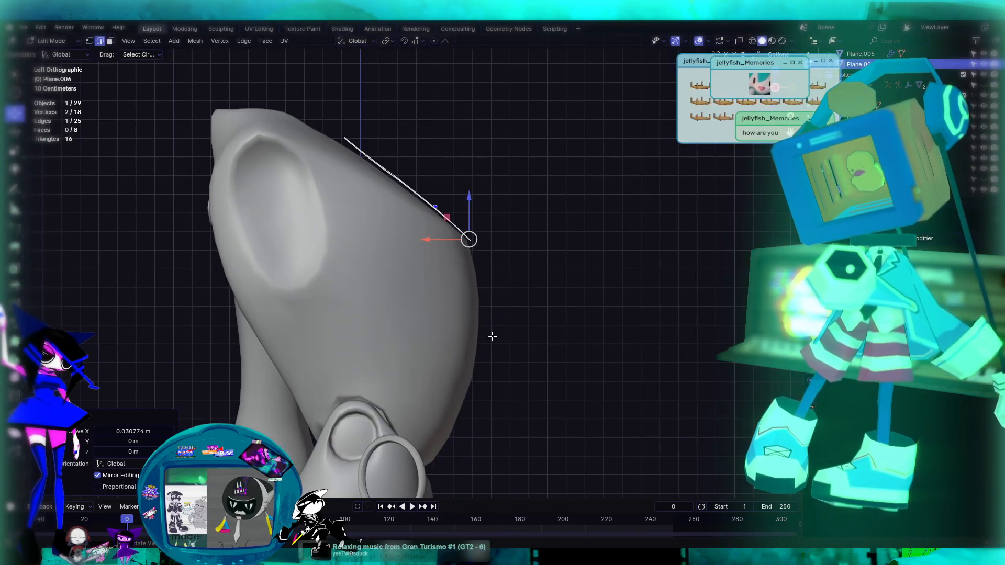
key("e")
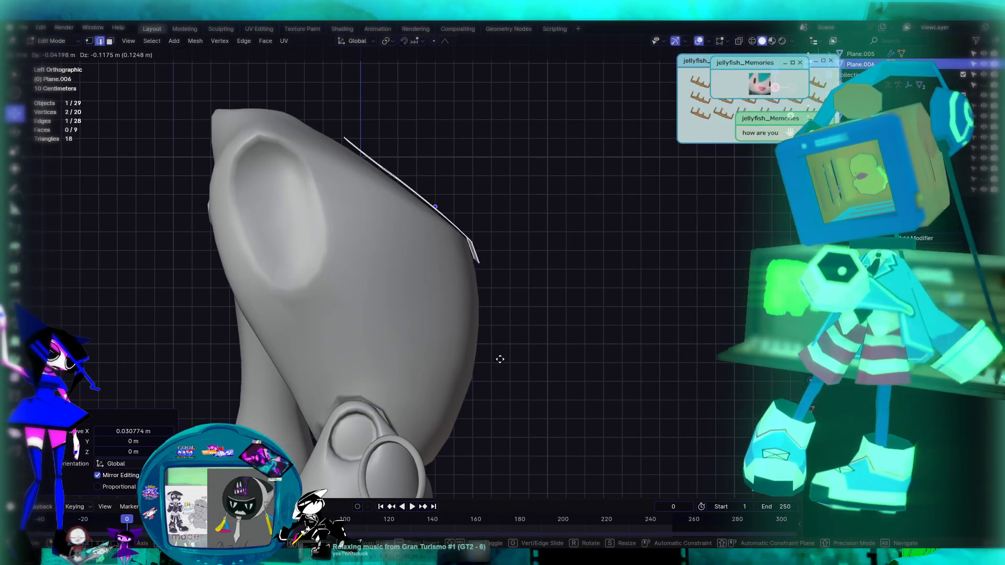
left_click(504, 357)
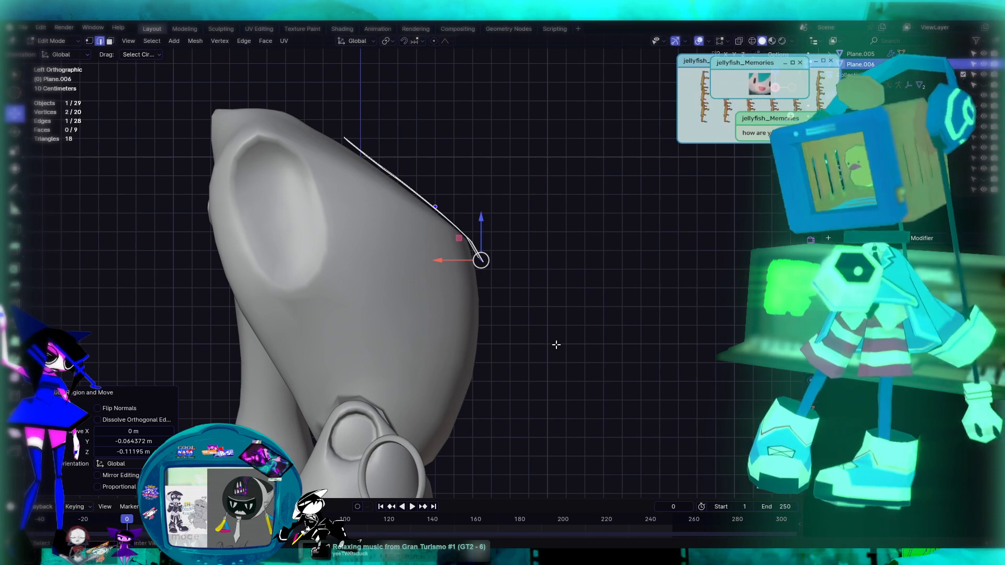
Move the new lowest edge by about 0.040 m in X and nudge it slightly in Y toward the torso
middle_click_drag(555, 344, 441, 345, "alt")
scroll(402, 235, "up", 2)
key("g")
key("x")
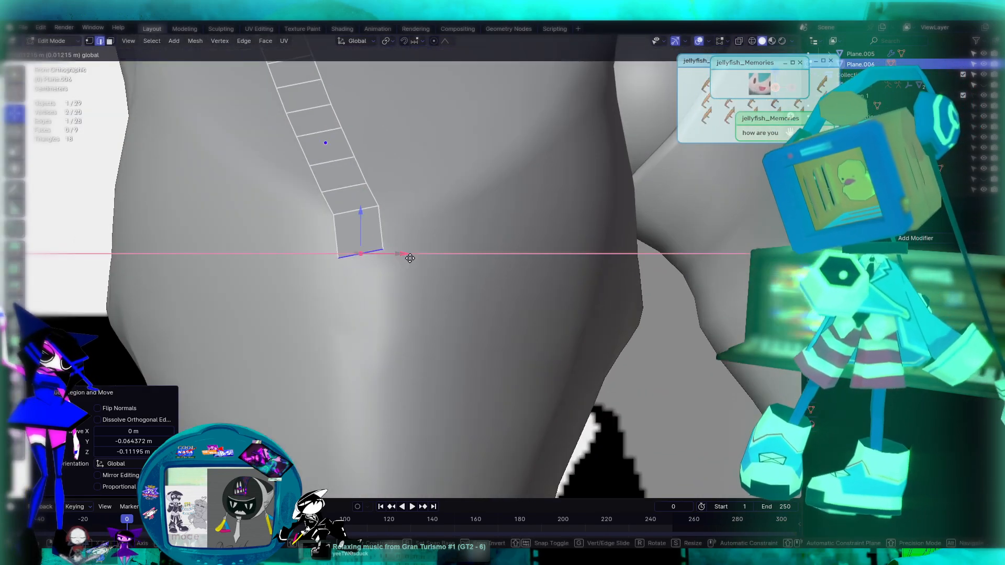
left_click(417, 263)
scroll(470, 276, "down", 3)
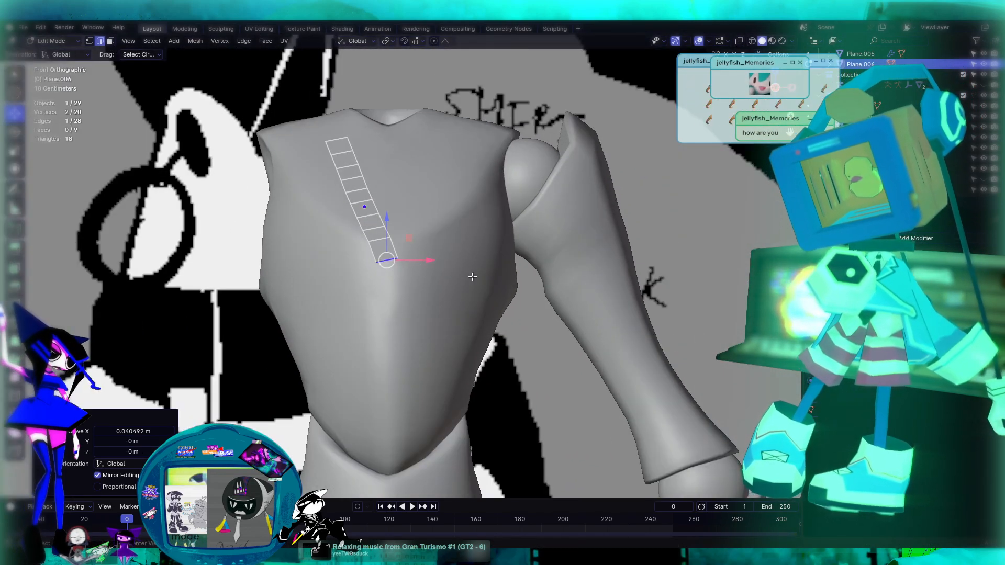
middle_click_drag(470, 276, 565, 263, "alt")
left_click_drag(439, 261, 436, 260)
left_click(582, 265)
Examine the strip's path over the torso from the front, sides and back, comparing it with the jacket in the reference drawing
middle_click_drag(582, 265, 421, 281)
scroll(420, 281, "up", 4)
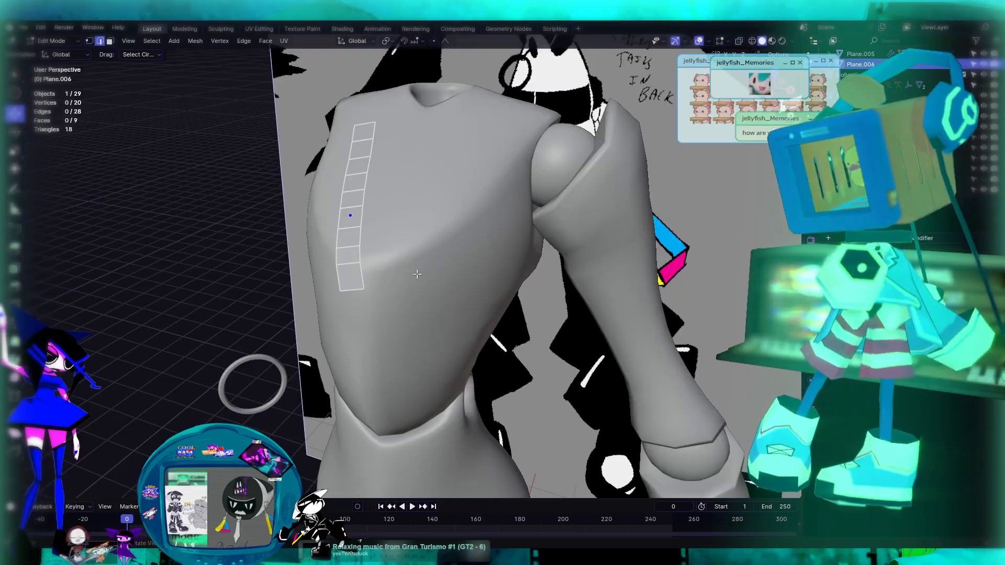
scroll(417, 275, "up", 4)
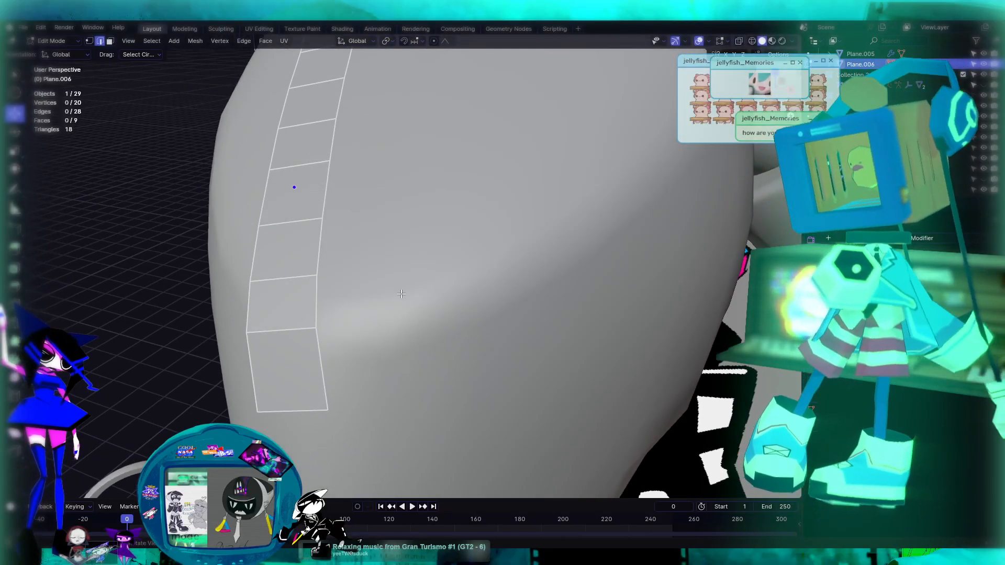
mouse_move(401, 294)
middle_mouse_down()
mouse_move(374, 265)
mouse_move(414, 255)
mouse_move(385, 256)
mouse_move(396, 301)
mouse_move(416, 264)
mouse_move(473, 249)
mouse_move(379, 245)
mouse_move(557, 317)
mouse_move(527, 206)
mouse_move(567, 234)
mouse_move(487, 307)
mouse_move(498, 304)
mouse_move(472, 311)
middle_mouse_up()
scroll(414, 255, "down", 5)
key("KP_1")
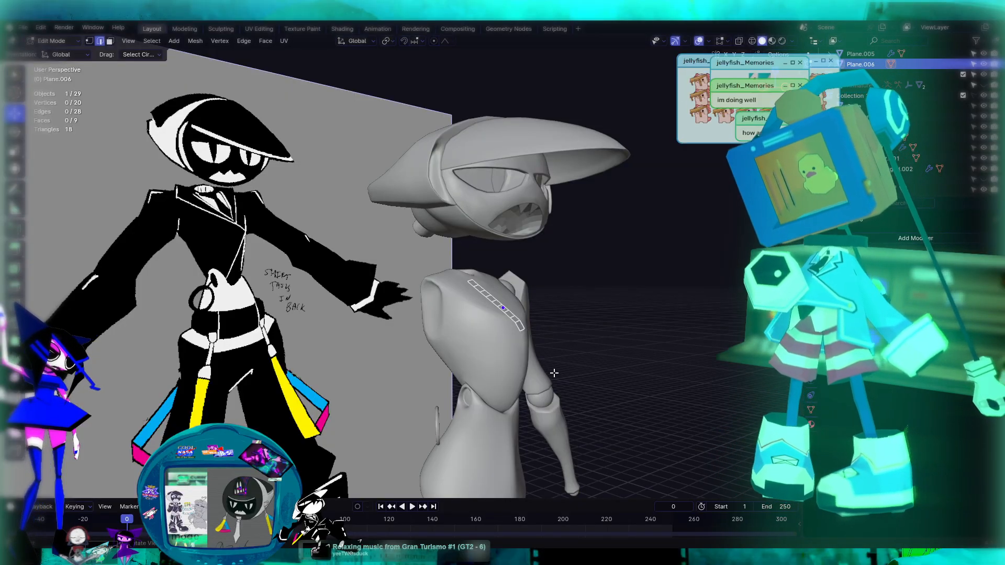
mouse_move(607, 381)
middle_mouse_down()
mouse_move(658, 387)
mouse_move(588, 387)
middle_mouse_up()
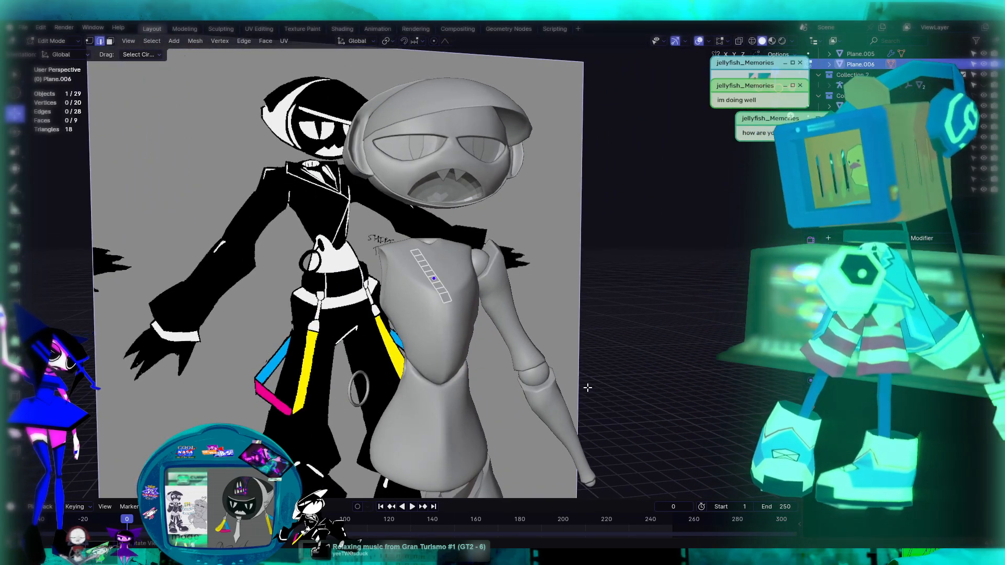
middle_click_drag(559, 401, 555, 375)
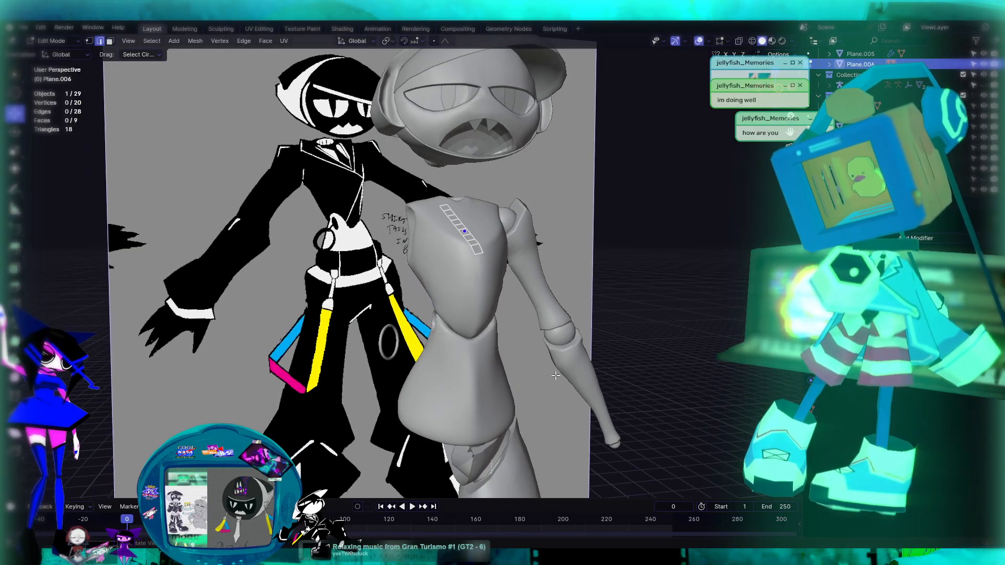
middle_click_drag(449, 310, 310, 191)
scroll(312, 256, "up", 4)
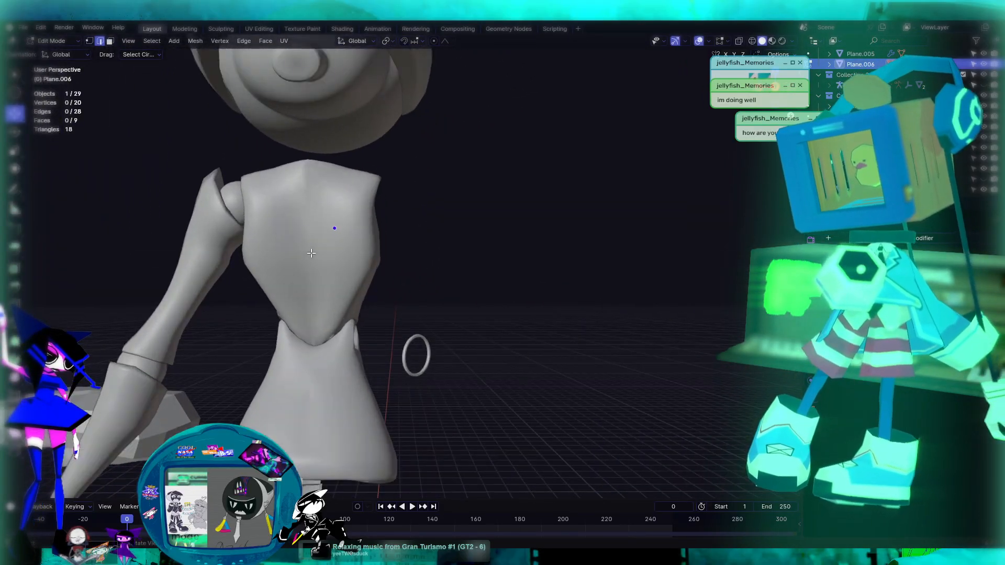
mouse_move(451, 311)
middle_mouse_down()
mouse_move(289, 321)
mouse_move(415, 316)
mouse_move(502, 298)
mouse_move(387, 326)
mouse_move(355, 194)
middle_mouse_up()
middle_click_drag(447, 346, 403, 329)
mouse_move(390, 290)
middle_mouse_down()
mouse_move(347, 313)
mouse_move(417, 274)
middle_mouse_up()
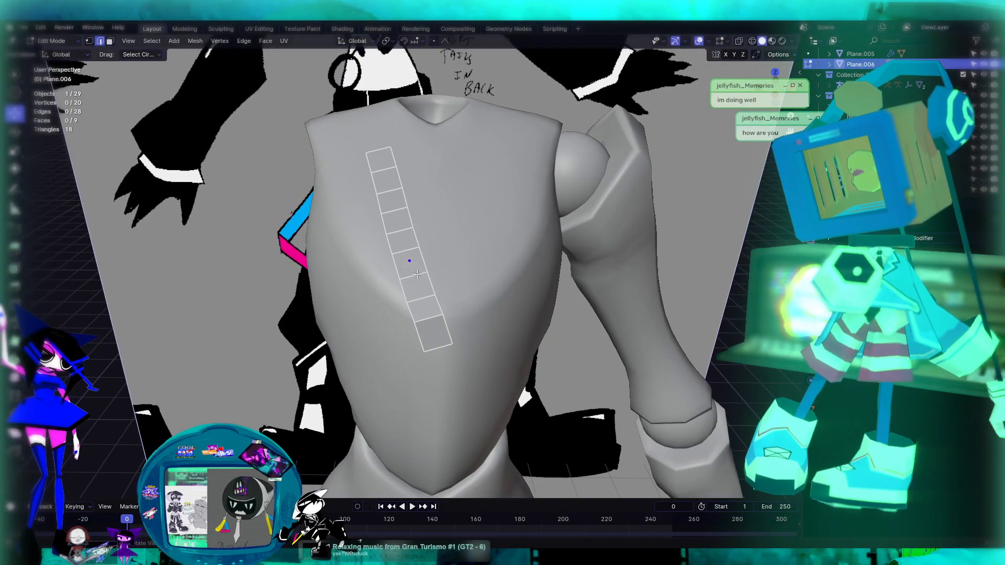
middle_click_drag(508, 327, 407, 256)
scroll(406, 317, "down", 6)
scroll(407, 290, "up", 5)
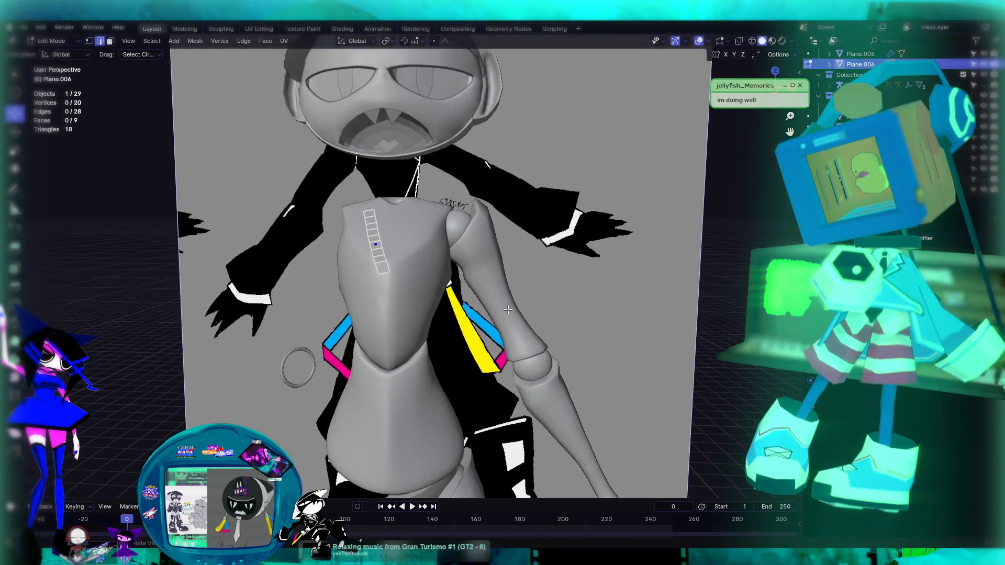
middle_click_drag(591, 401, 416, 208)
middle_click_drag(522, 326, 476, 168)
middle_click_drag(410, 249, 515, 272)
middle_click_drag(338, 251, 399, 243)
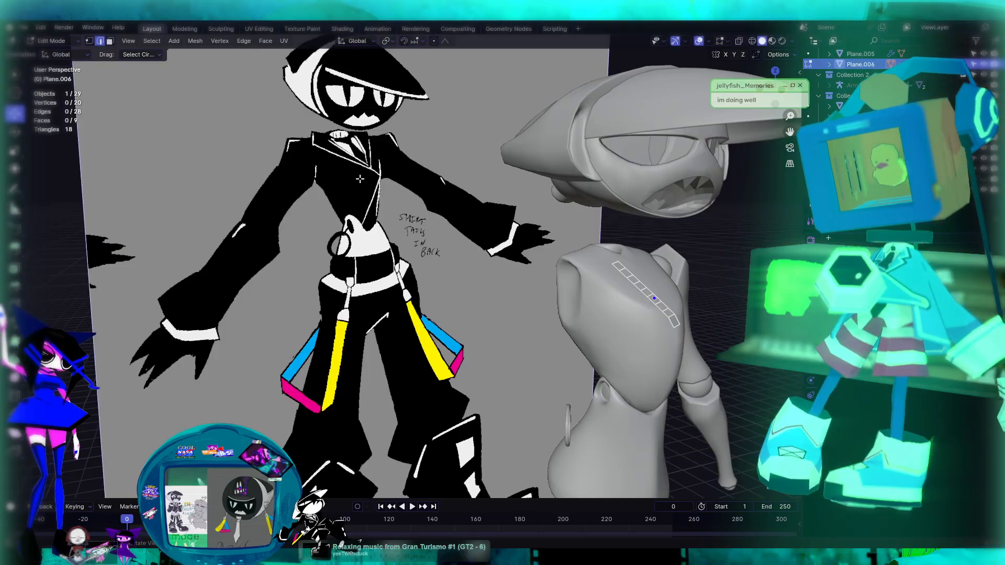
Nudge the strip's top end edge slightly in the side view
middle_click_drag(671, 279, 414, 274, "shift")
scroll(399, 272, "up", 3)
middle_click_drag(476, 274, 389, 245)
middle_click_drag(459, 258, 507, 253)
middle_click_drag(354, 171, 376, 299, "shift")
left_click(360, 288)
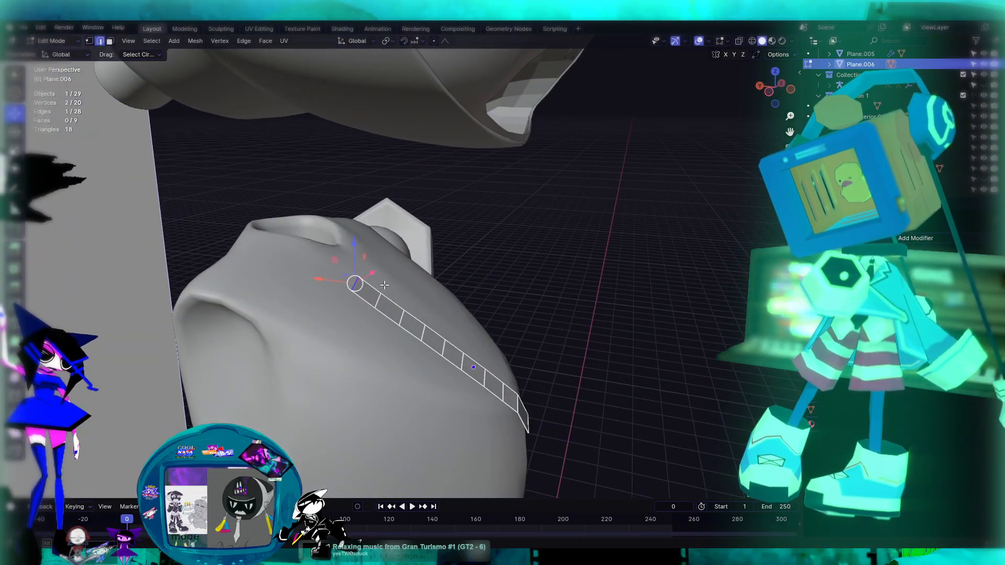
key("ctrl+KP_3")
left_click_drag(351, 271, 346, 270)
left_click(486, 261)
Switch to Object Mode, select the strip and check how it sits on the chest
middle_click_drag(487, 261, 385, 350)
key("Tab")
left_click(273, 317)
middle_click_drag(273, 317, 381, 309)
left_click(377, 267)
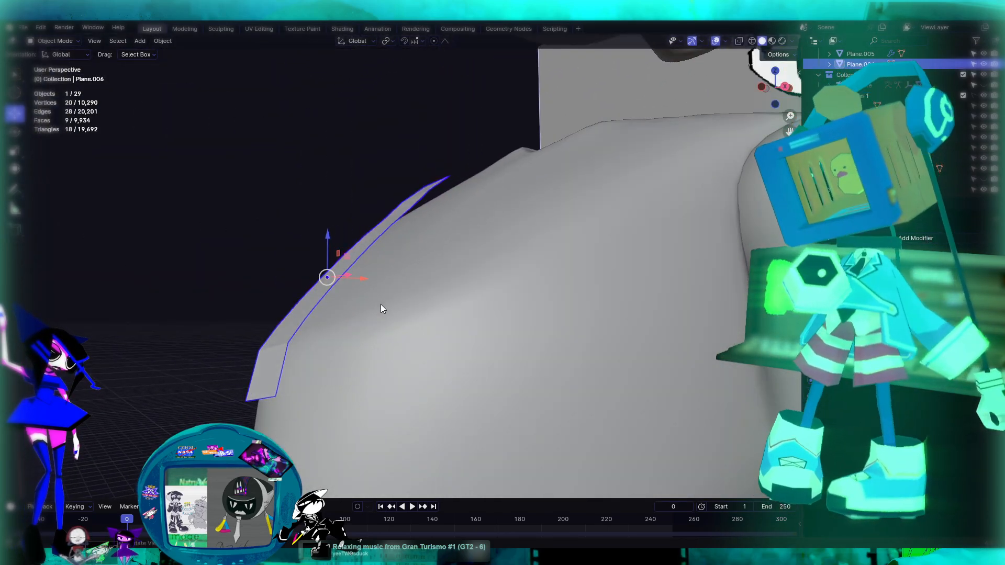
scroll(381, 306, "down", 5)
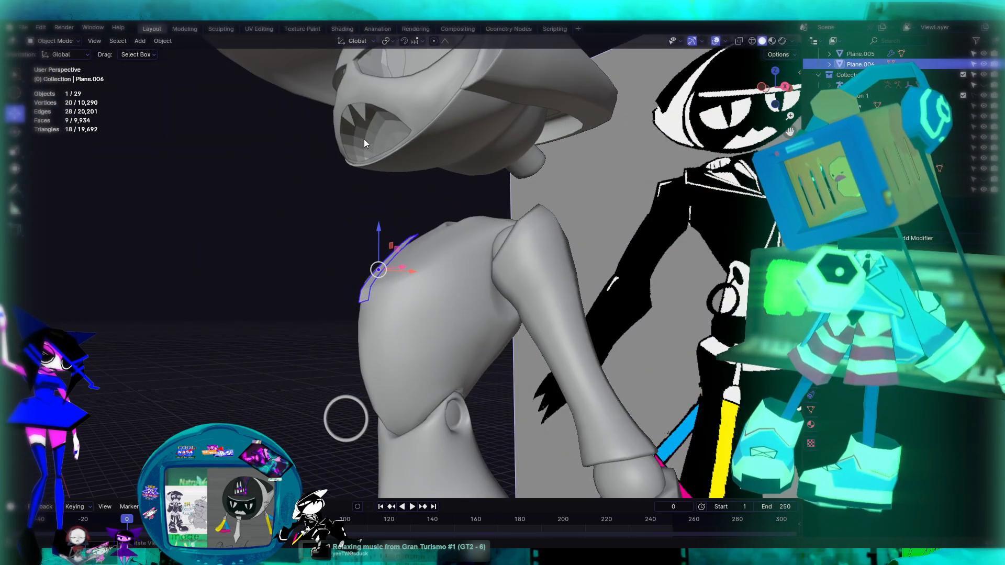
Select the mouth object and examine the head from the side and front
left_click(364, 140)
middle_click_drag(368, 162, 402, 230)
scroll(393, 220, "up", 4)
scroll(397, 215, "down", 2)
scroll(400, 241, "down", 3)
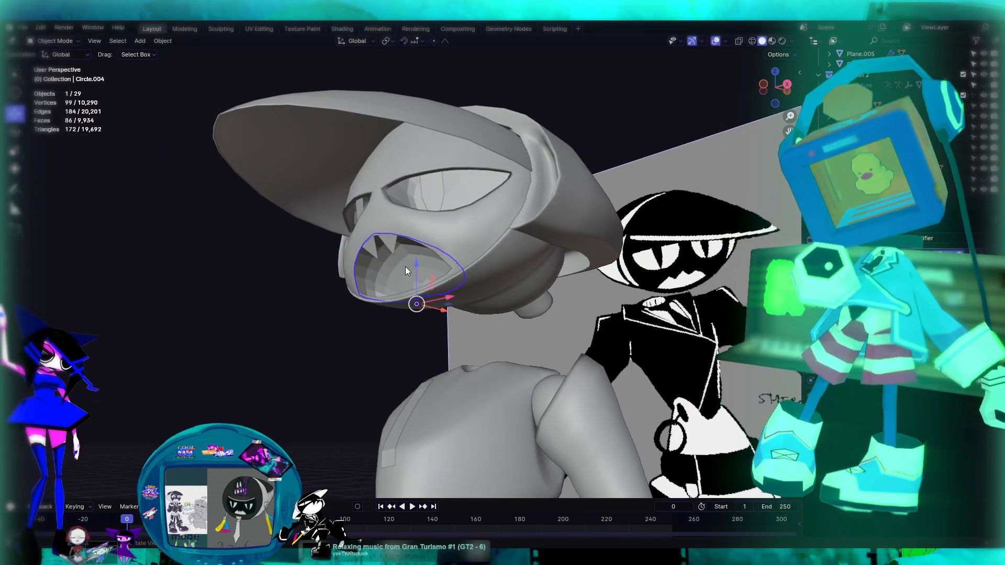
Apply Shade Smooth to the mouth interior object and deselect it
middle_click_drag(406, 267, 439, 64)
middle_click_drag(386, 136, 427, 278)
scroll(418, 215, "up", 4)
mouse_move(413, 156)
middle_mouse_down("shift")
mouse_move(394, 259)
mouse_move(323, 142)
middle_mouse_up("shift")
left_click(163, 41)
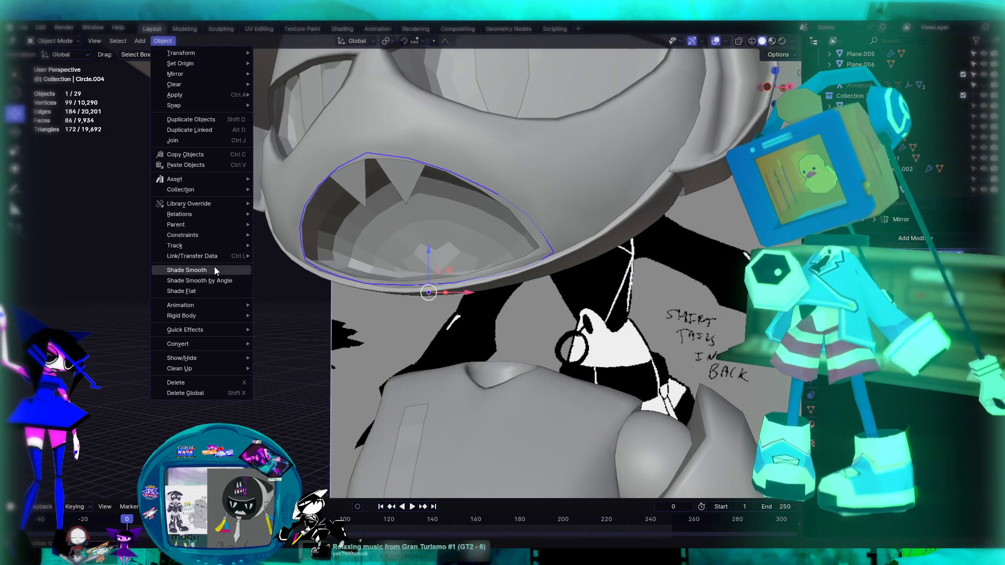
left_click(215, 266)
left_click(294, 325)
middle_click_drag(294, 324, 308, 302)
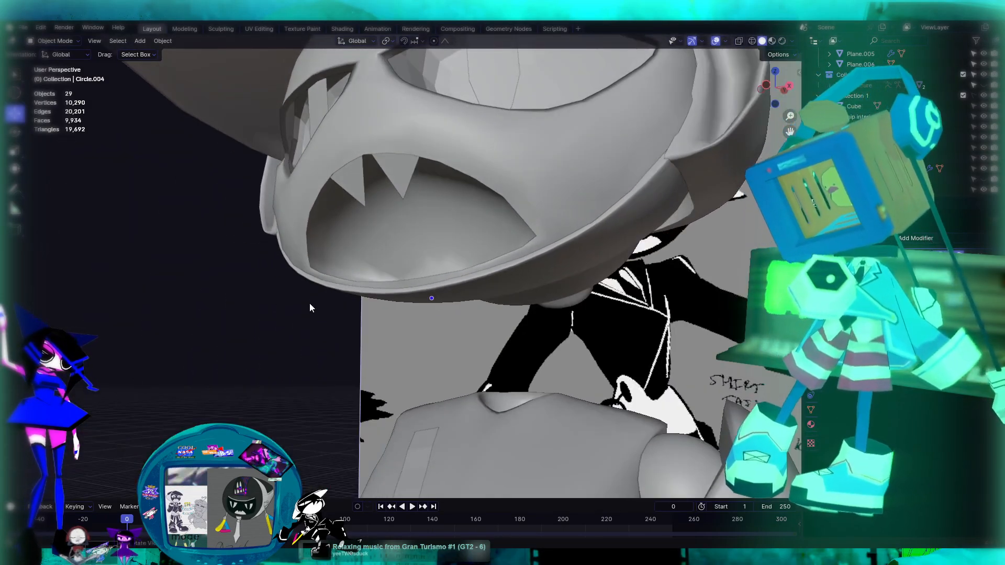
left_click(314, 308)
Select the strip on the chest and open it in Edit Mode
middle_click_drag(247, 316, 369, 213)
left_click(388, 366)
scroll(398, 344, "up", 3)
scroll(398, 346, "up", 2)
key("Tab")
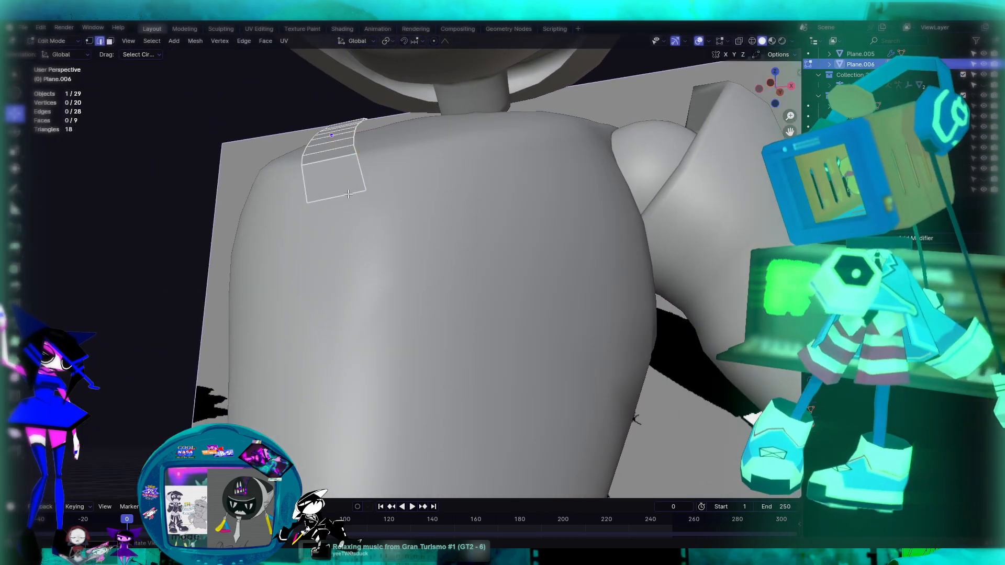
Preview the strip on the torso in rendered shading, and return to solid shading
left_click(782, 41)
mouse_move(540, 277)
middle_mouse_down()
mouse_move(534, 352)
mouse_move(445, 266)
middle_mouse_up()
scroll(446, 266, "down", 4)
middle_click_drag(497, 197, 440, 203)
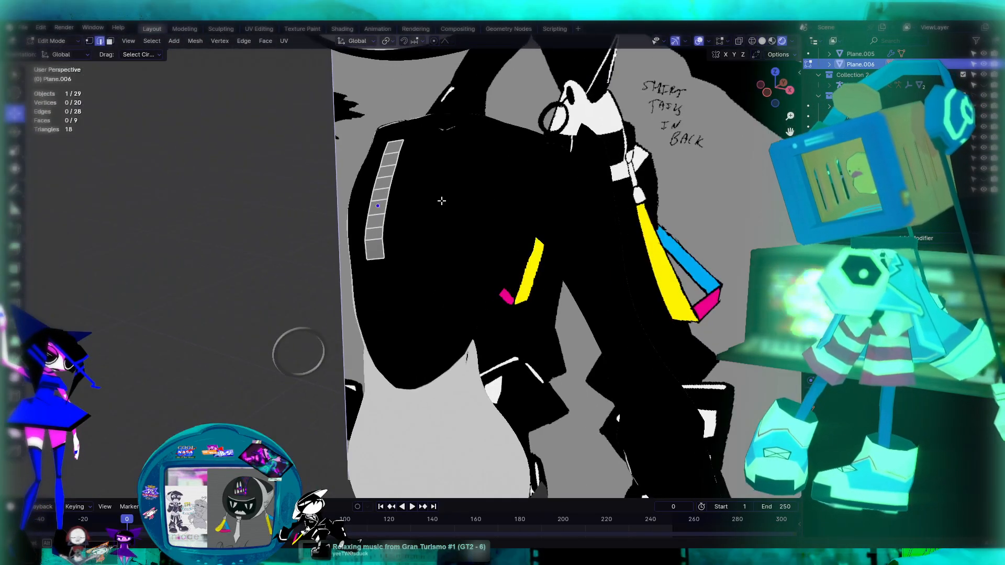
left_click(762, 41)
Extrude the inner side edge of the strip's bottom face across the chest and move the new edge about -0.096 m along Y
scroll(361, 231, "up", 4)
mouse_move(349, 230)
middle_mouse_down()
mouse_move(386, 214)
mouse_move(394, 180)
mouse_move(376, 198)
mouse_move(361, 275)
mouse_move(321, 268)
middle_mouse_up()
left_click(316, 267)
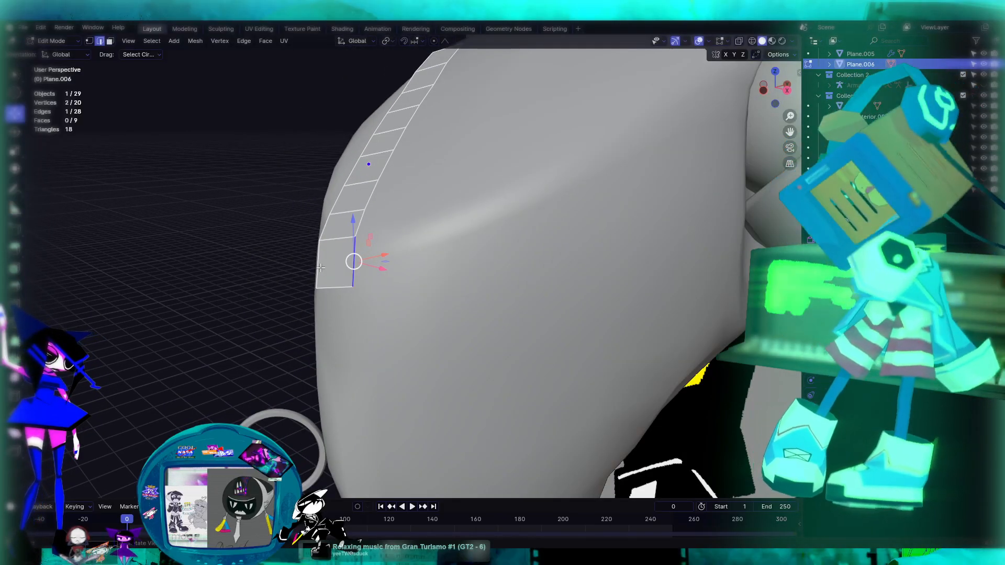
key("e")
left_click(395, 260)
middle_click_drag(395, 260, 537, 290)
key("g")
key("y")
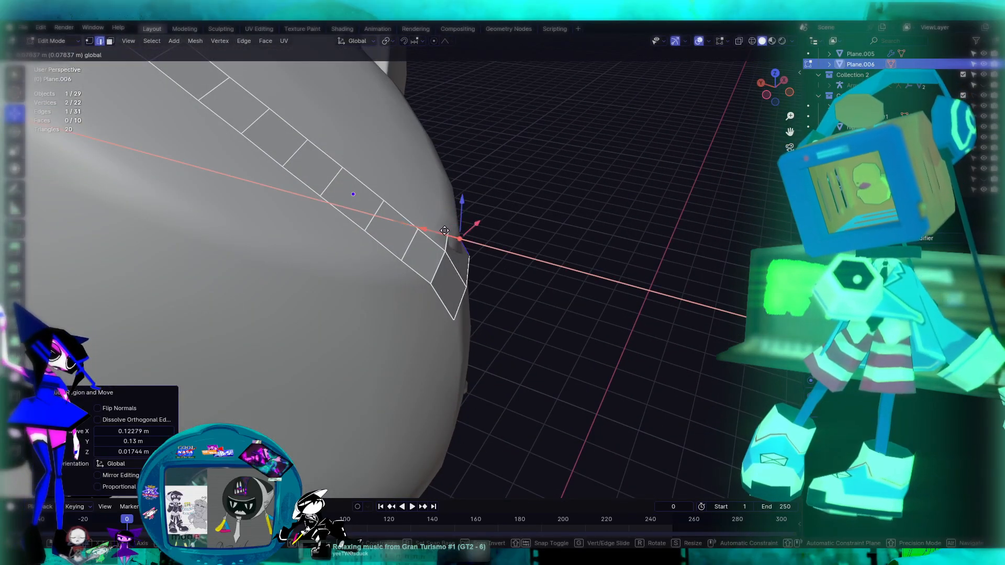
left_click(511, 252)
Raise the extruded edge about 0.052 m along Z and shift it about 0.03 m along Y toward the torso
middle_click_drag(512, 251, 423, 229)
key("g")
key("z")
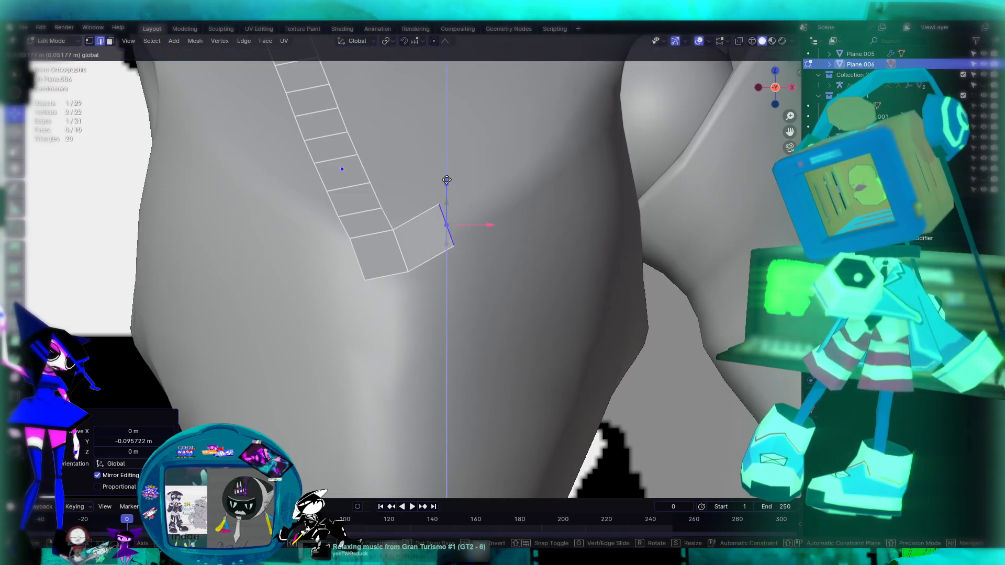
left_click(446, 179)
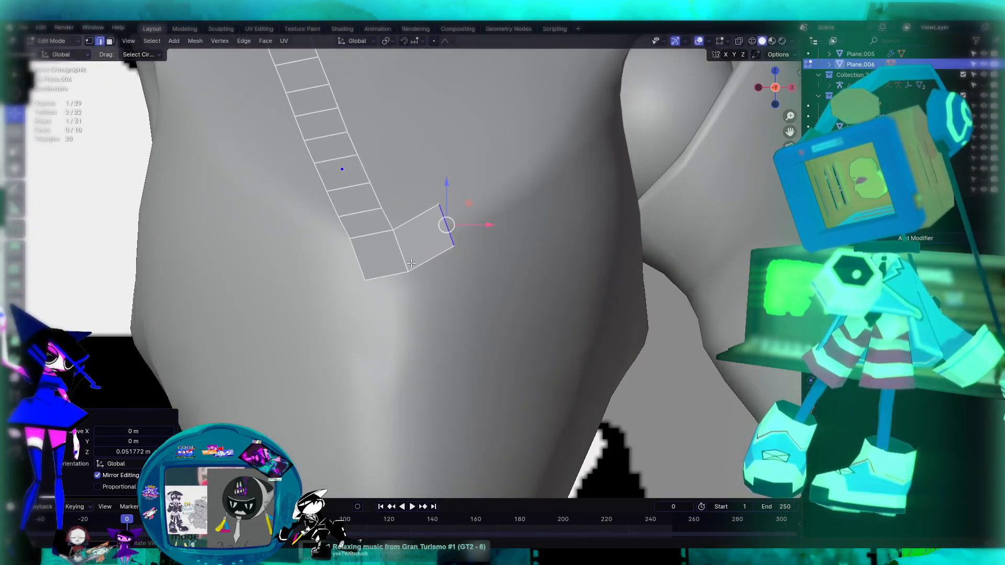
scroll(474, 247, "down", 2)
middle_click_drag(450, 225, 373, 228)
left_click_drag(373, 229, 386, 232)
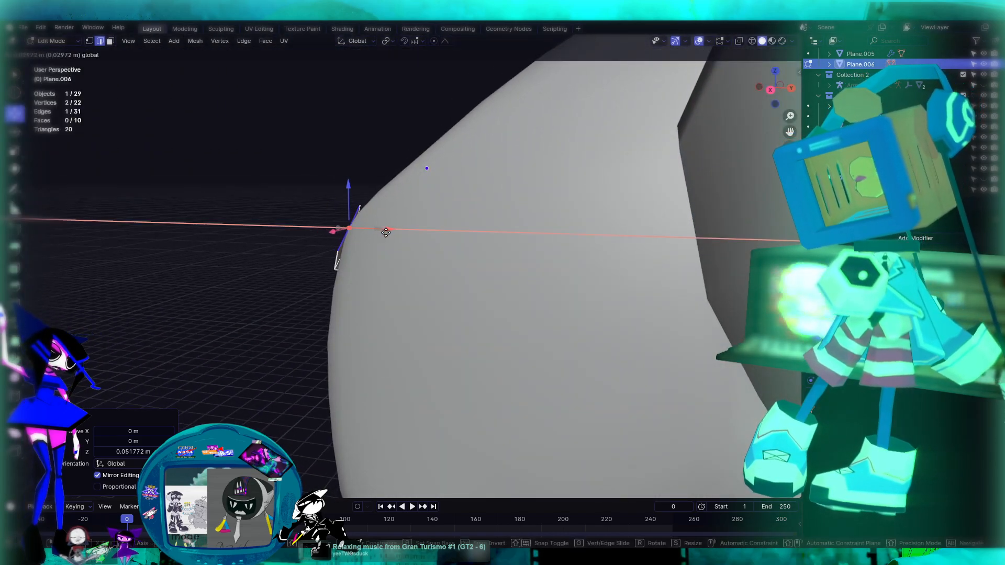
middle_click_drag(387, 233, 533, 253)
Select the strip's bottom outer corner vertex and snap the 3D cursor to it
scroll(511, 299, "down", 4)
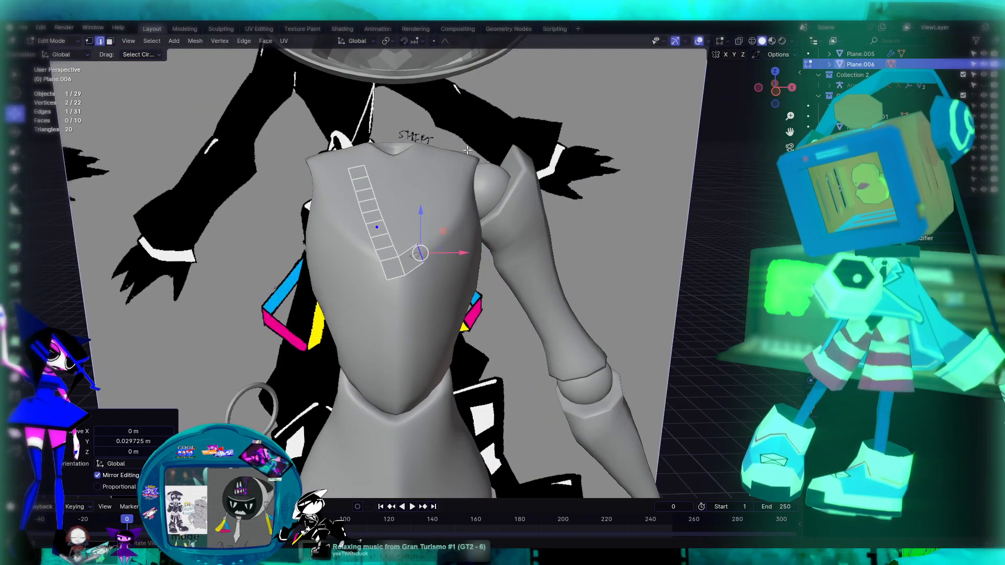
scroll(417, 276, "up", 4)
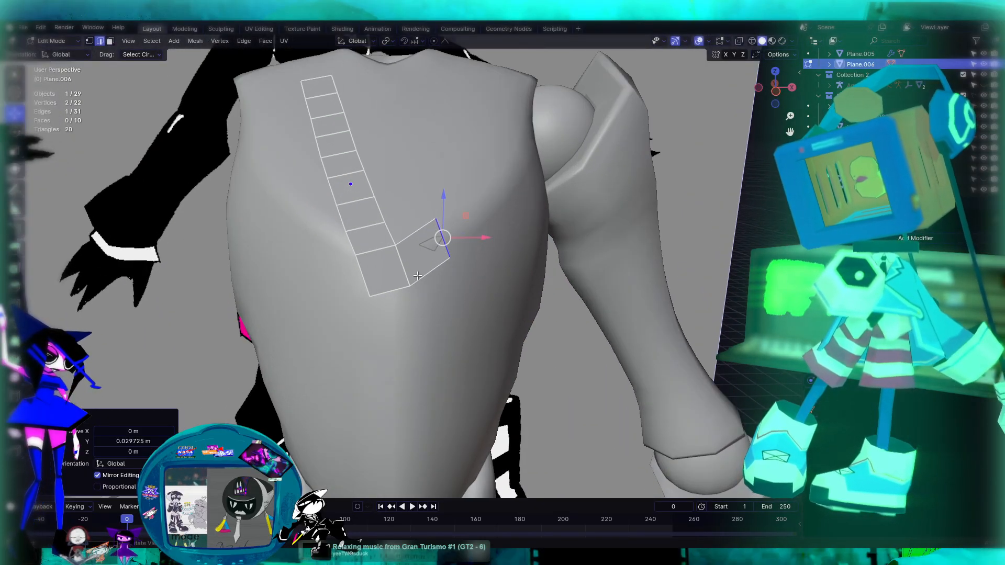
scroll(417, 276, "down", 3)
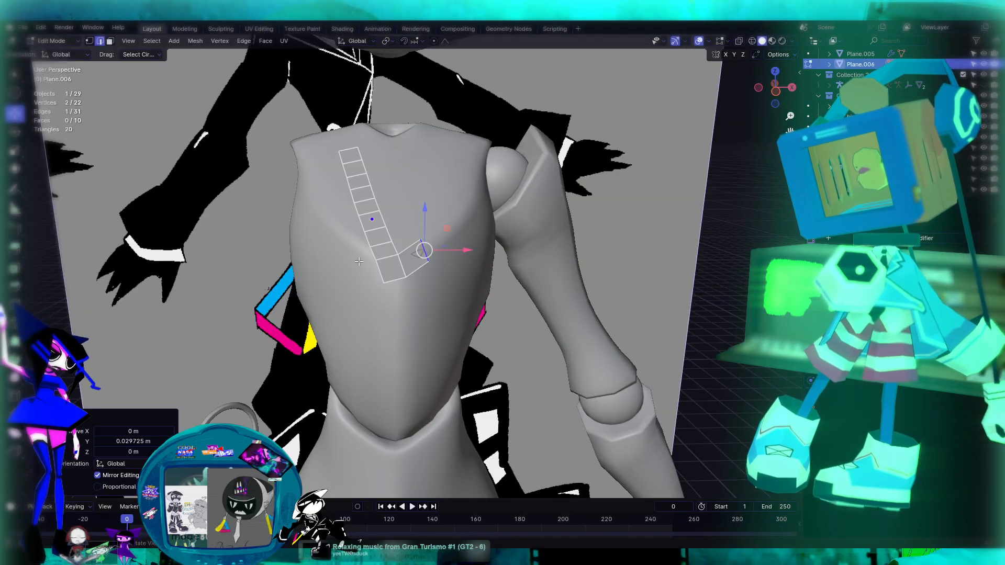
scroll(412, 280, "up", 2)
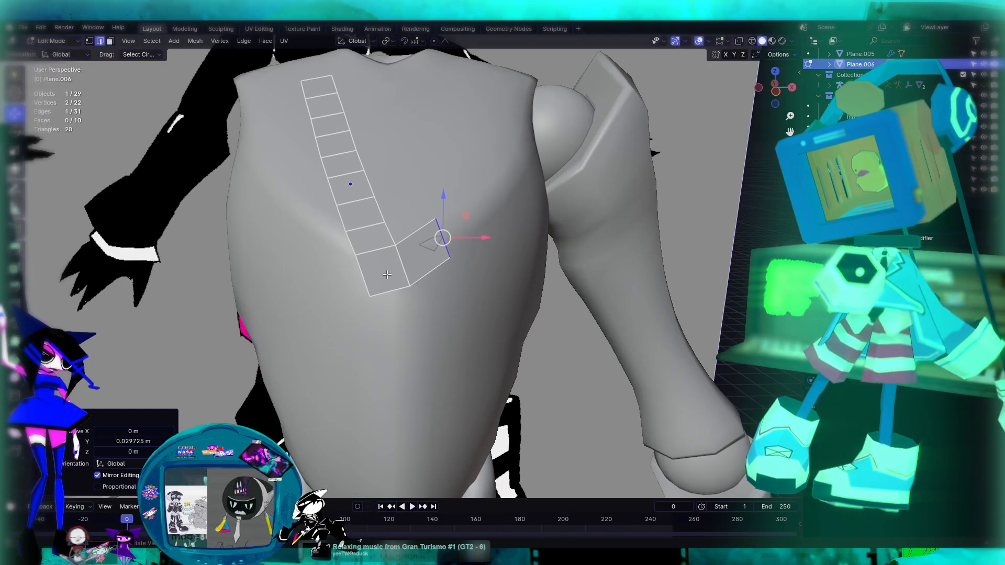
left_click(89, 41)
left_click(373, 295)
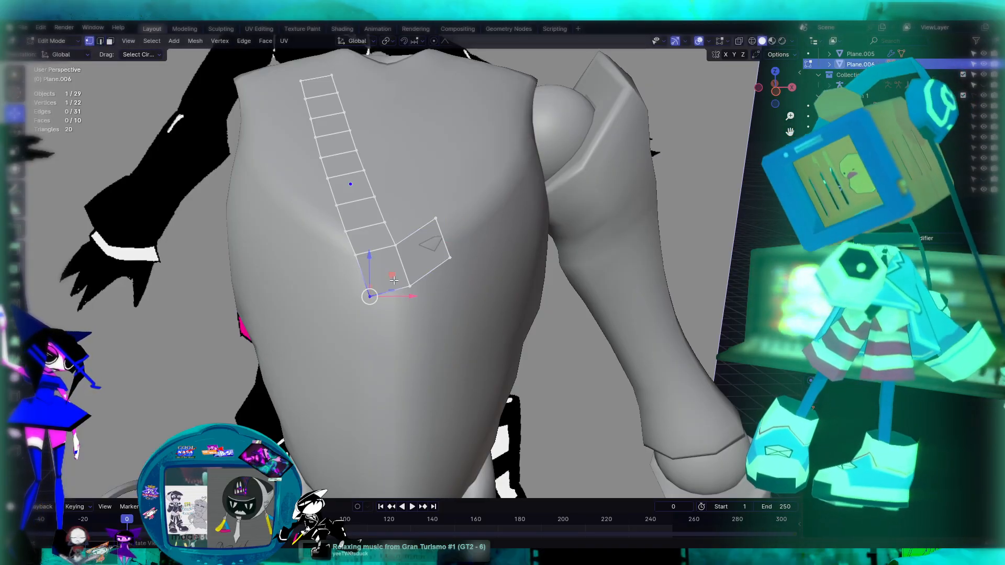
key("shift+s")
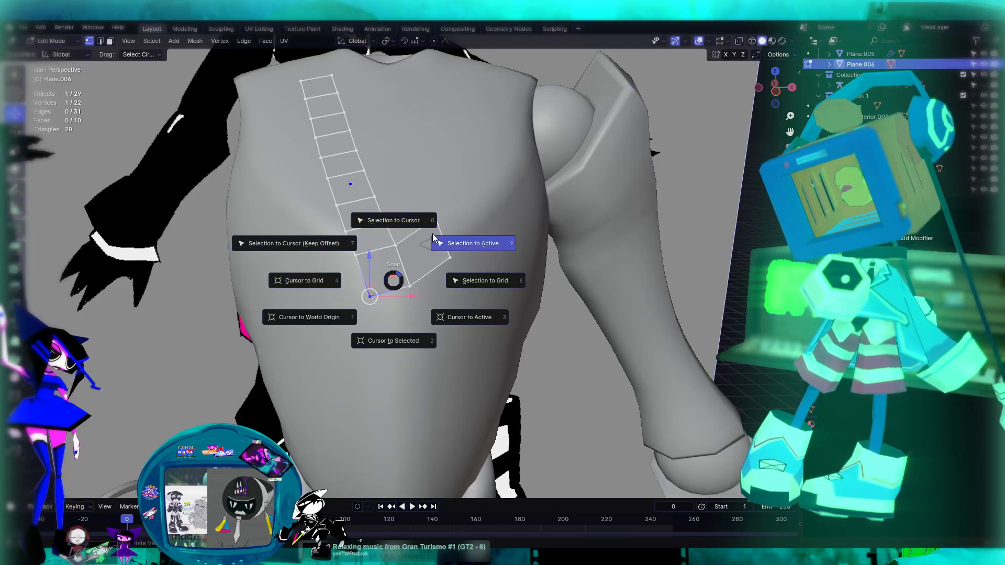
left_click(479, 278)
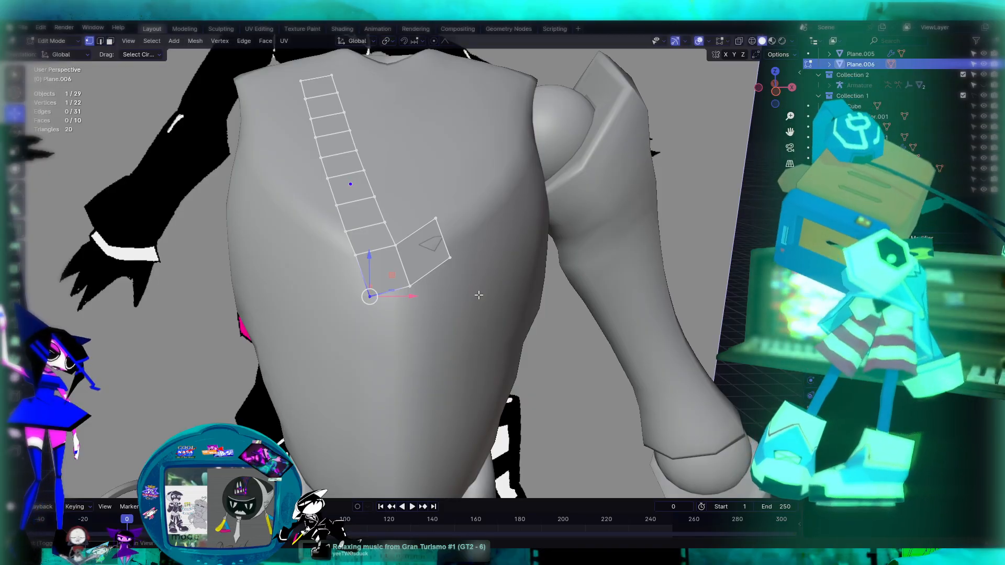
key("shift+s")
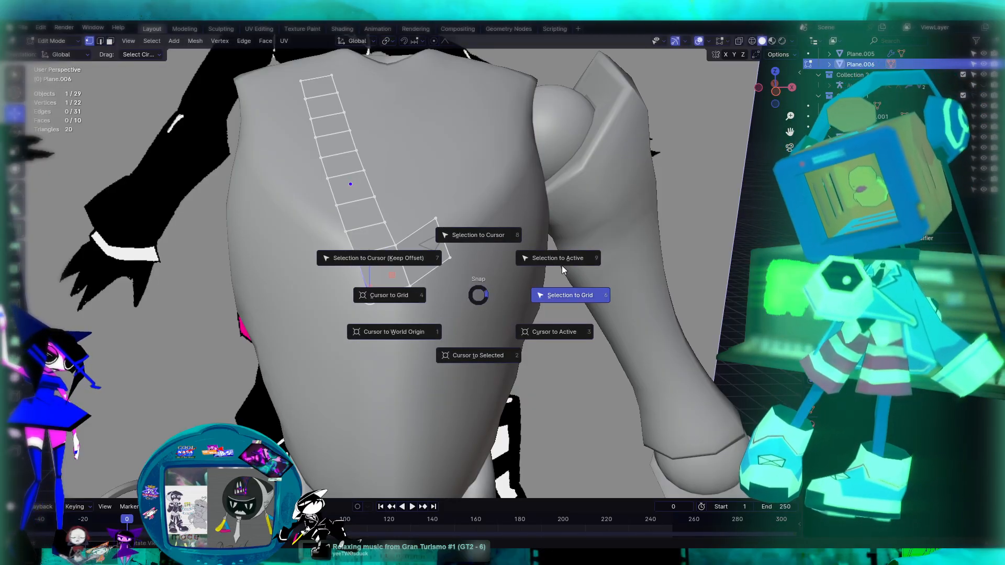
left_click(478, 356)
Switch to Object Mode and set the strip's origin to the 3D cursor
mouse_move(464, 352)
middle_mouse_down()
mouse_move(464, 341)
mouse_move(452, 340)
middle_mouse_up()
key("Tab")
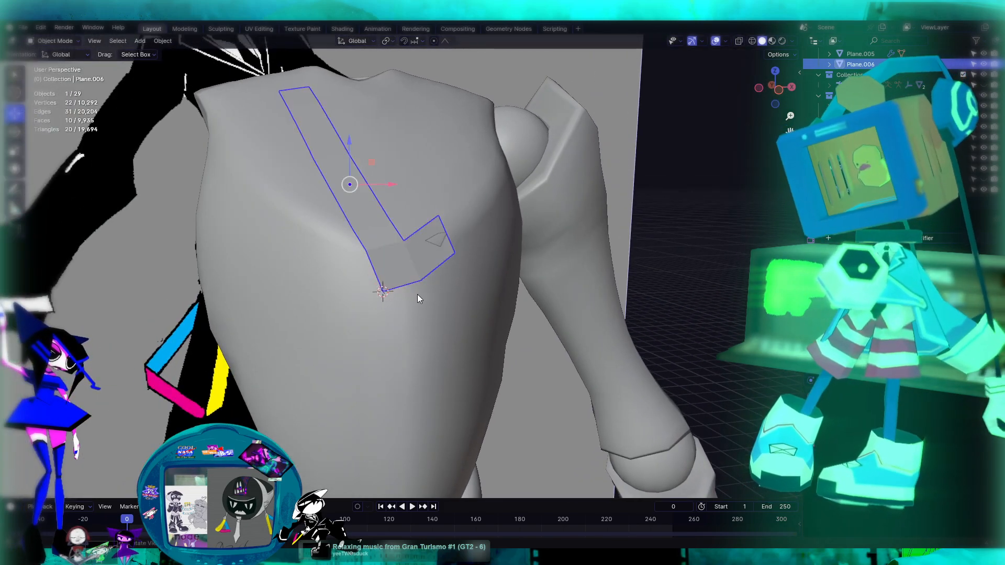
left_click(161, 42)
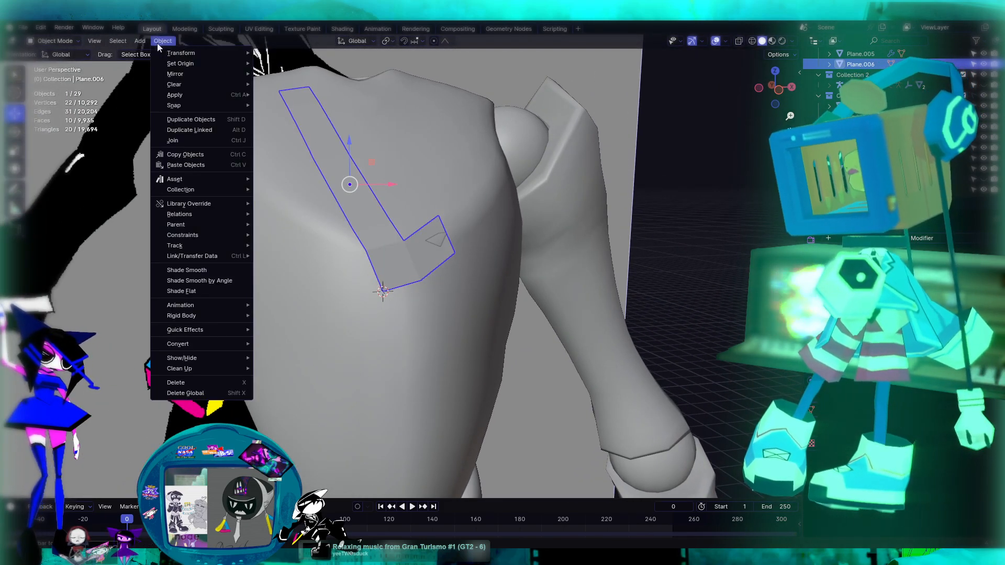
mouse_move(209, 65)
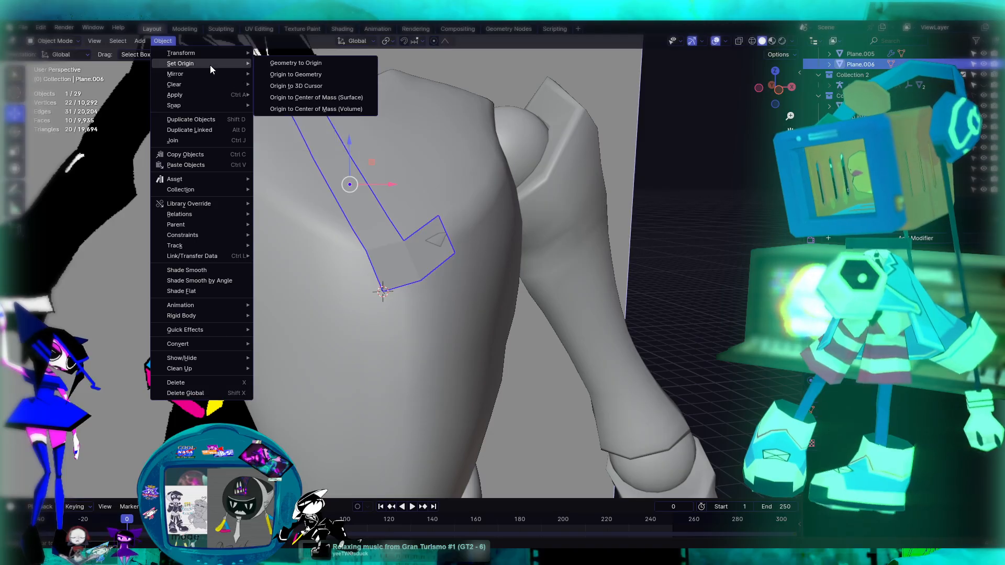
left_click(306, 83)
Rotate the whole strip slightly about its bottom corner in the front view
left_click(16, 134)
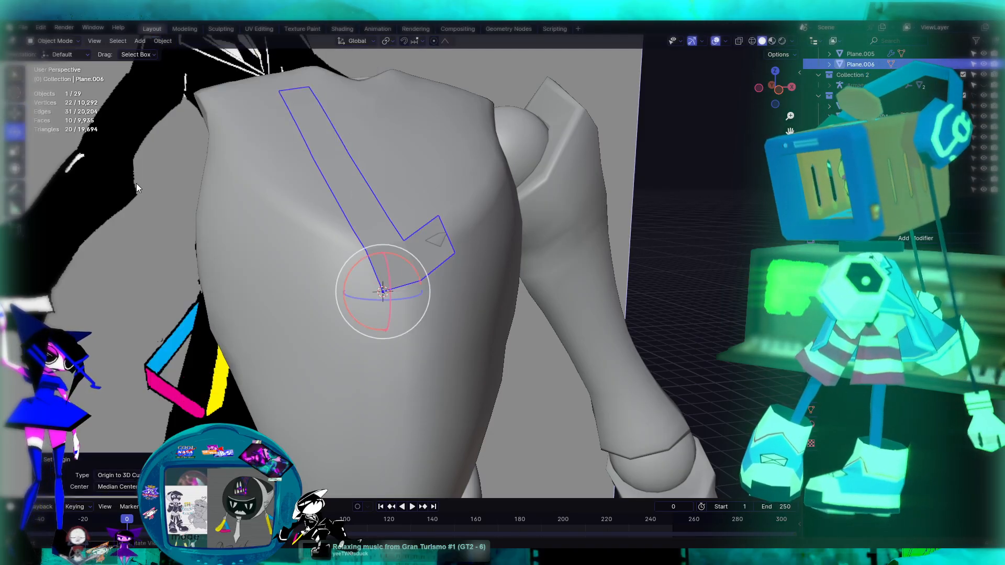
key("KP_3")
key("KP_1")
left_click_drag(370, 314, 389, 312)
scroll(390, 312, "down", 4)
Return to Edit Mode and move the strip's bottom corner vertex about 0.038 m along X
key("Tab")
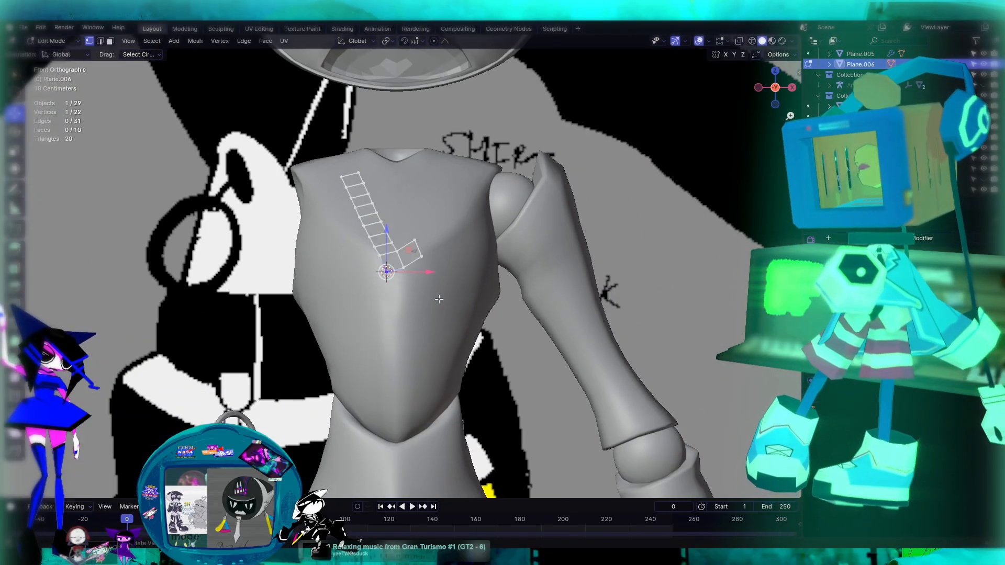
mouse_move(434, 307)
middle_mouse_down()
mouse_move(302, 284)
mouse_move(439, 293)
middle_mouse_up()
scroll(430, 227, "up", 5)
left_click_drag(414, 308, 444, 310)
mouse_move(444, 310)
middle_mouse_down()
mouse_move(465, 277)
mouse_move(436, 295)
middle_mouse_up()
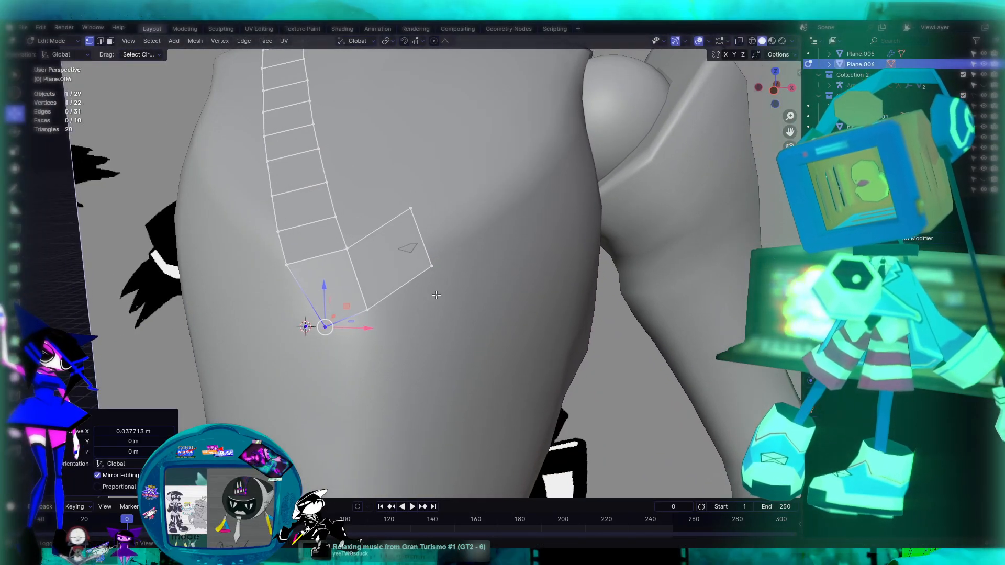
Reshape the extruded side face by repositioning its upper, lower inner and outer corner vertices
left_click(411, 210)
left_click_drag(444, 209, 440, 260)
left_click(367, 316)
left_click_drag(411, 311, 426, 311)
left_click(431, 267)
middle_click_drag(461, 271, 348, 261)
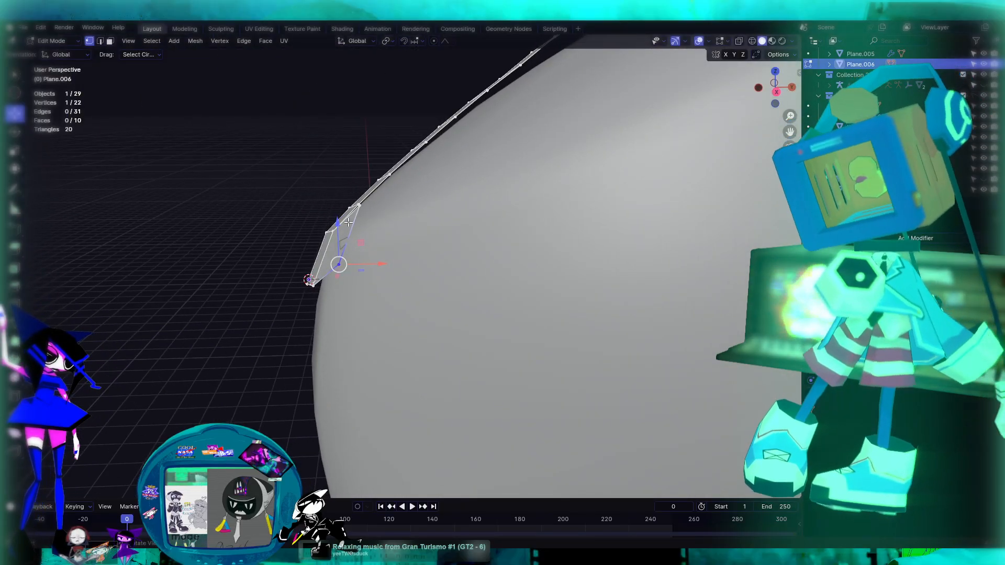
left_click_drag(336, 223, 335, 199)
Raise the lower vertex shared with the side face about 0.043 m and move the bottom corner vertex about 0.031 m along X
middle_click_drag(335, 200, 481, 243)
middle_click_drag(421, 256, 395, 282)
left_click(393, 294)
left_click_drag(393, 294, 403, 271)
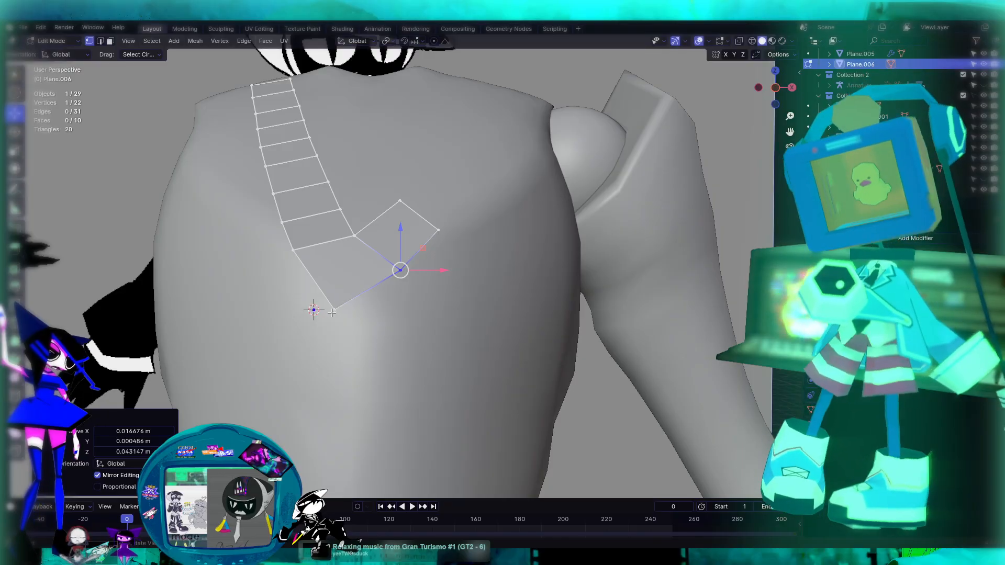
left_click(334, 310)
left_click_drag(333, 310, 351, 320)
Slide the outer vertex above the strip's bottom corner along its edge by a factor of 0.111
middle_click_drag(377, 281, 319, 261)
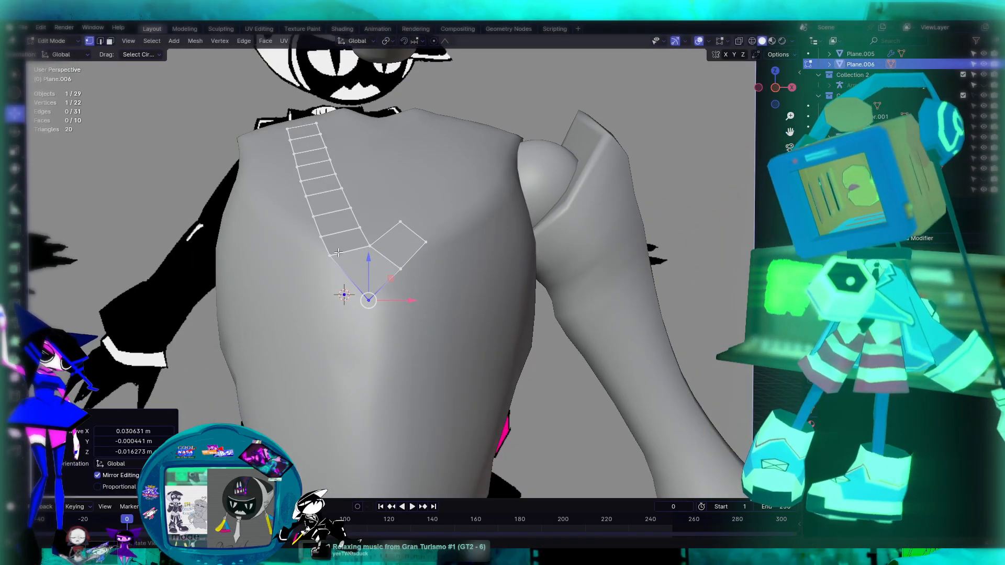
key("shift+v")
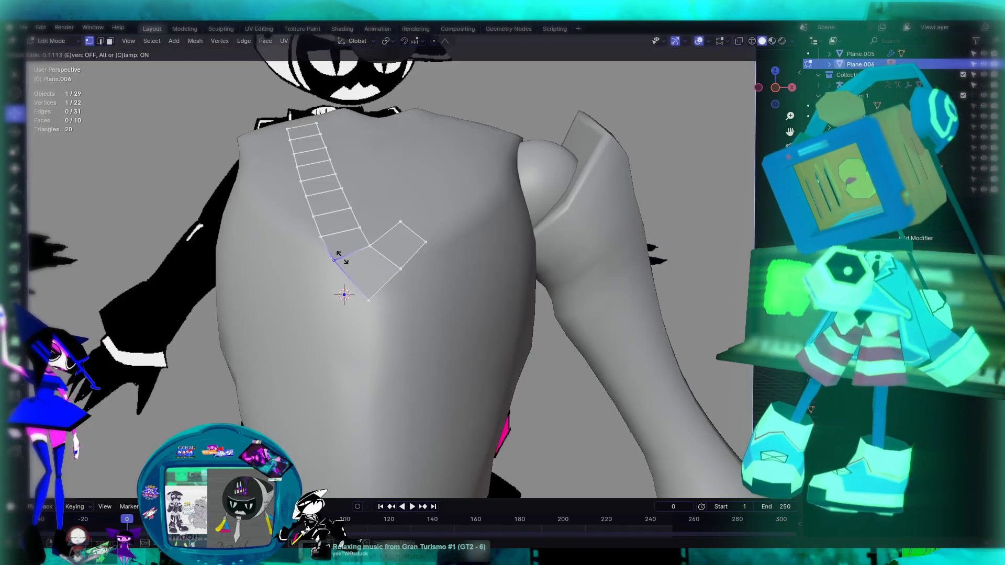
left_click(339, 255)
middle_click_drag(336, 260, 352, 306)
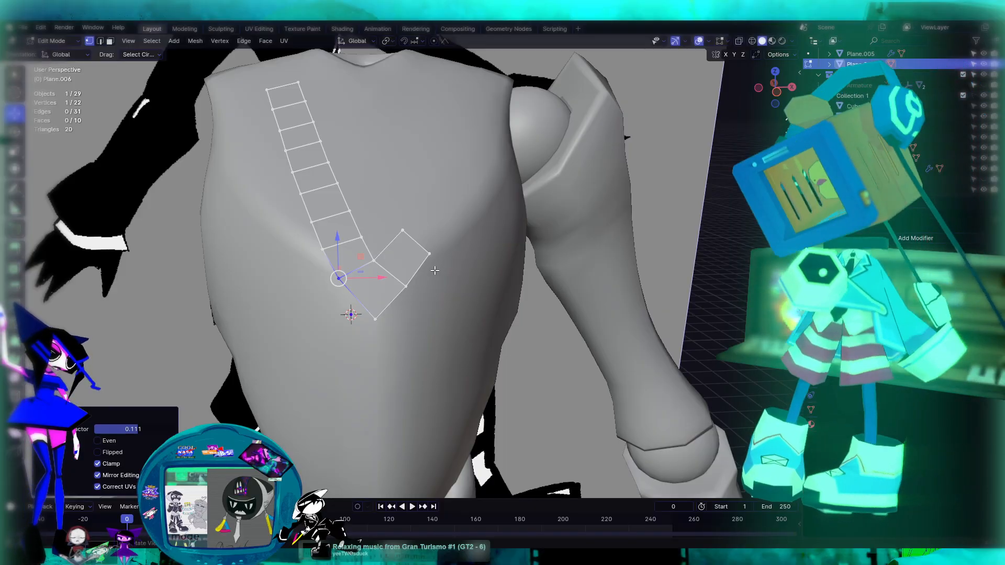
Move the strip's bottom corner vertex up about 0.026 m to even out the bend
scroll(437, 268, "down", 4)
scroll(317, 182, "up", 3)
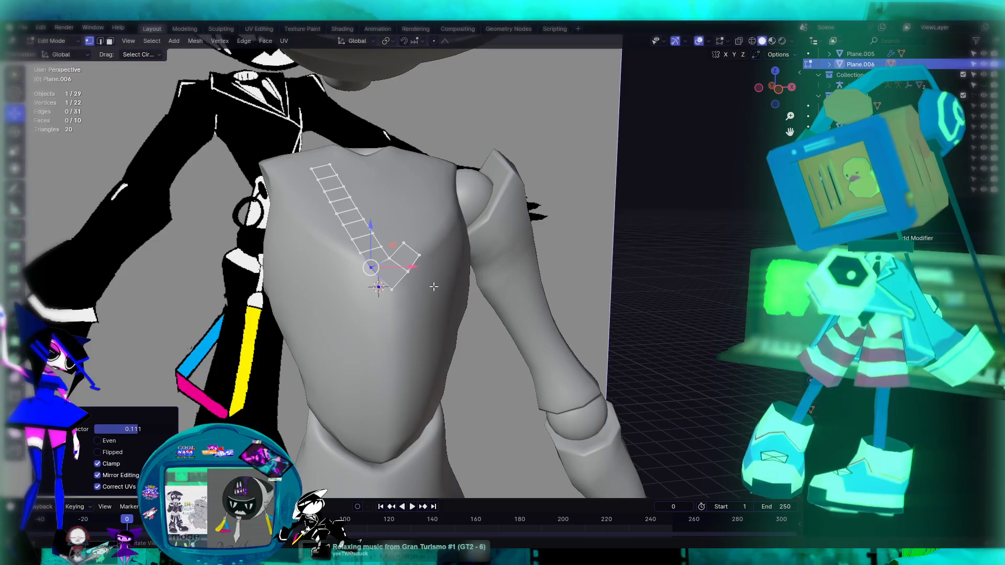
scroll(433, 286, "up", 3)
left_click(376, 329)
key("g")
left_click(379, 303)
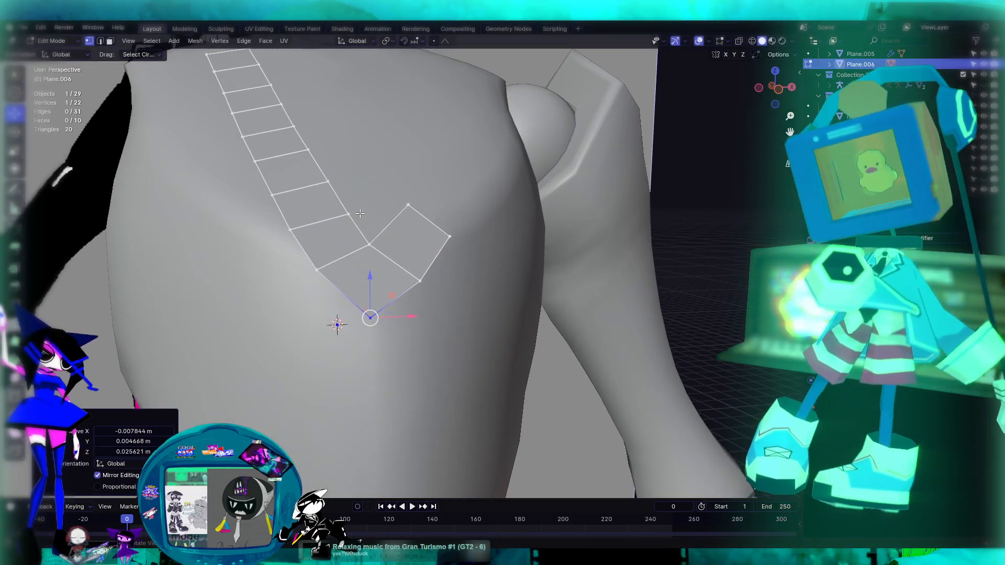
Extrude the strip's bottom edge diagonally down in the front view, about 0.103 m along X and -0.087 m along Z
middle_click_drag(464, 338, 297, 210)
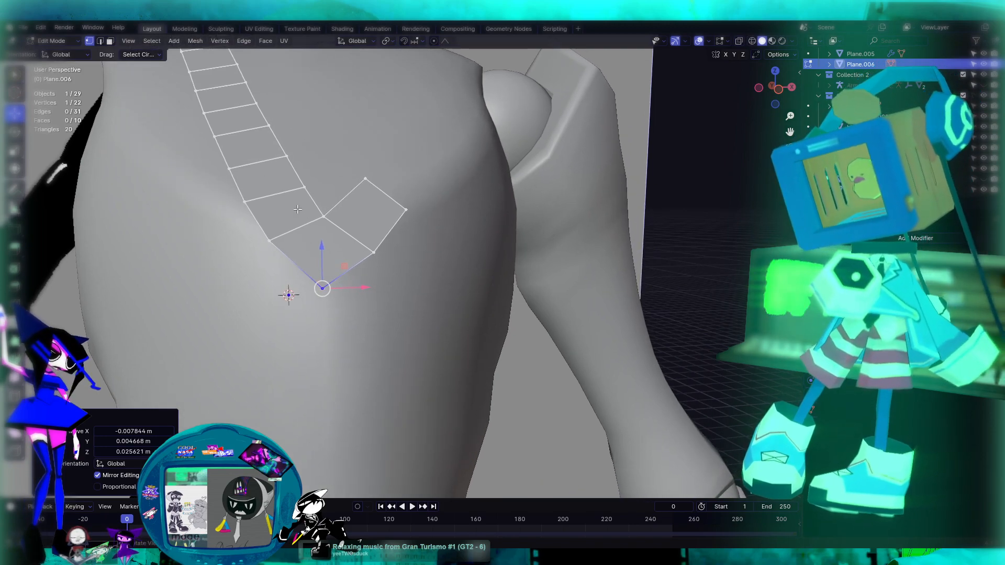
left_click(100, 43)
key("KP_1")
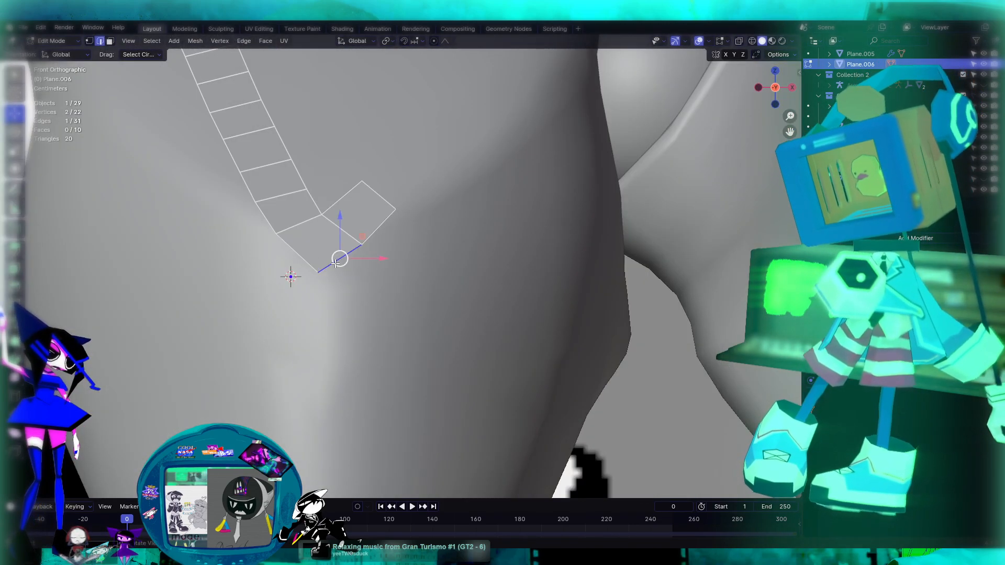
key("e")
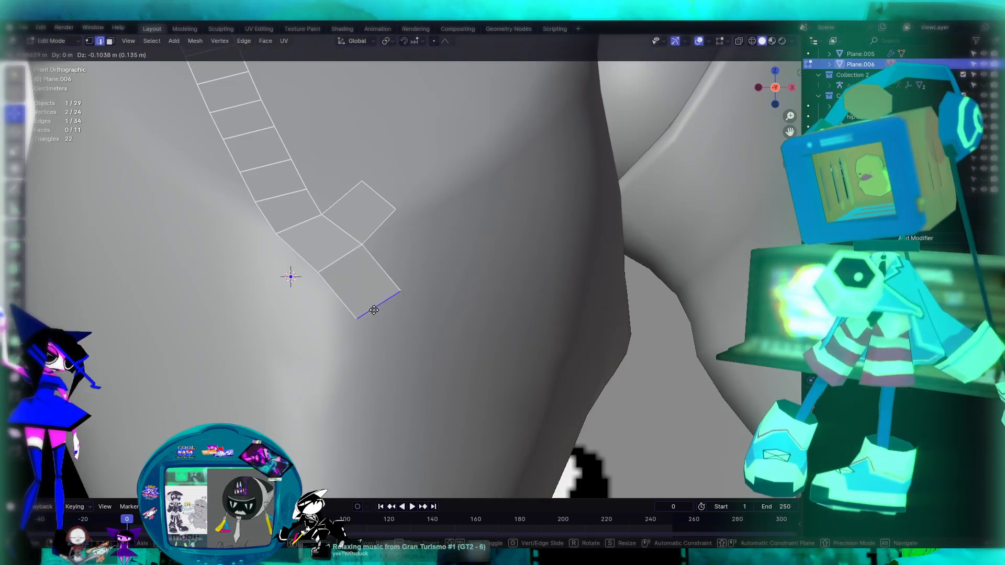
left_click(381, 303)
Nudge the new bottom edge along Y to fit the torso and slightly adjust an edge midway up the strip
key("KP_3")
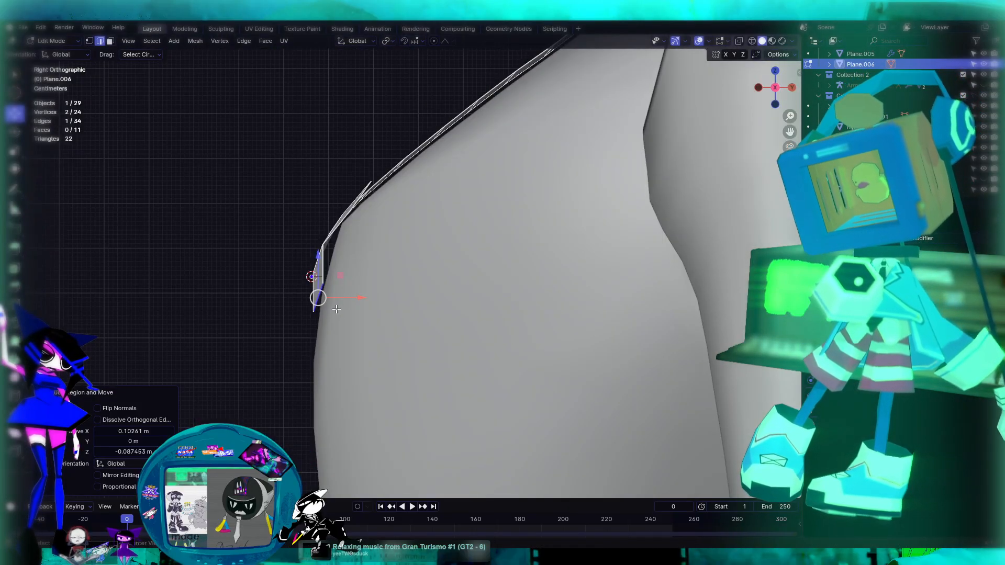
left_click_drag(363, 299, 366, 300)
middle_click_drag(366, 301, 492, 308)
middle_click_drag(319, 246, 471, 240)
left_click_drag(459, 253, 453, 255)
middle_click_drag(599, 240, 393, 184)
scroll(457, 264, "down", 6)
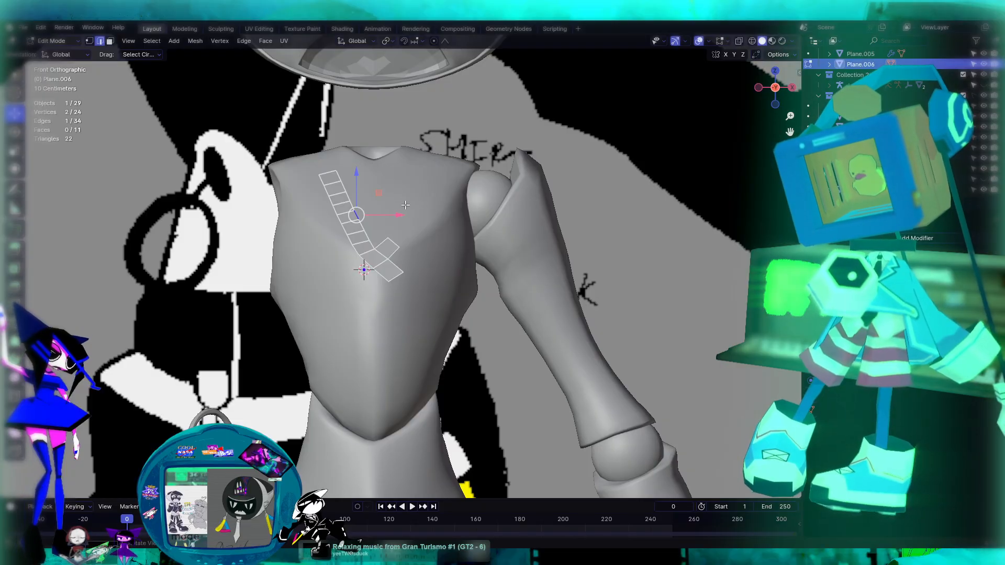
Extrude the end edge of the strip's side branch diagonally up, about 0.11 m along Z in the front view
key("Tab")
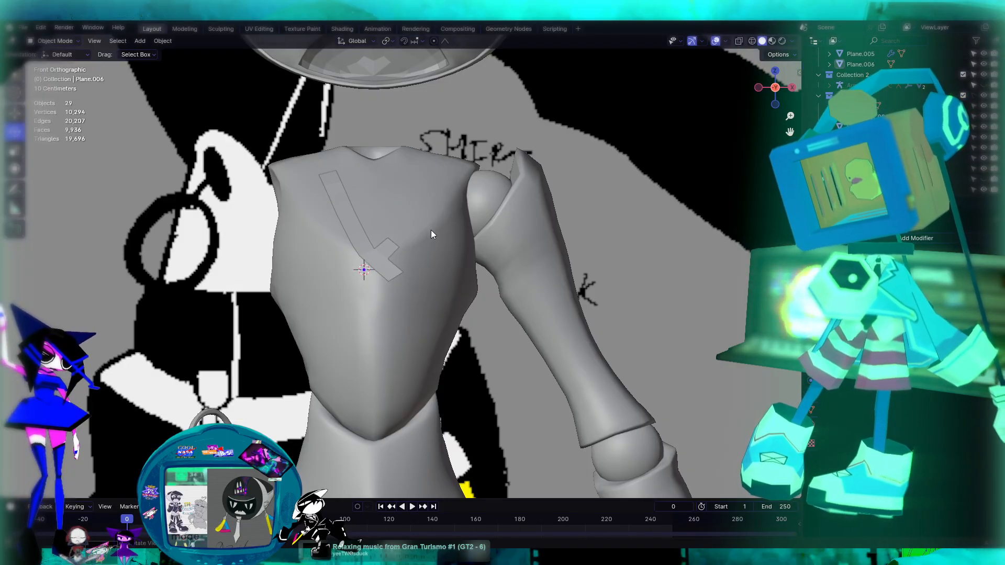
left_click(388, 265)
key("Tab")
scroll(459, 251, "up", 3)
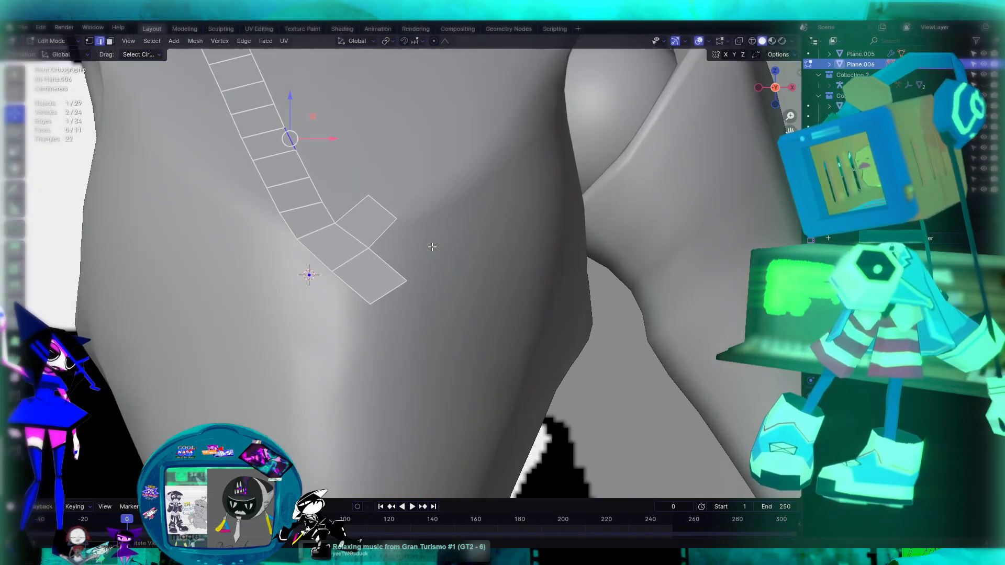
middle_click_drag(404, 186, 396, 221)
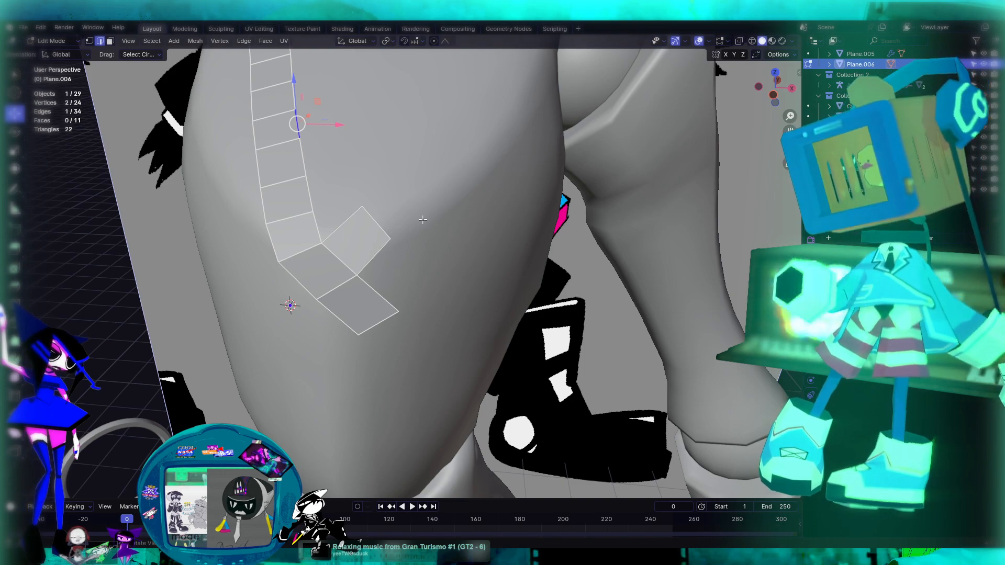
middle_click_drag(416, 216, 305, 316)
left_click(345, 264)
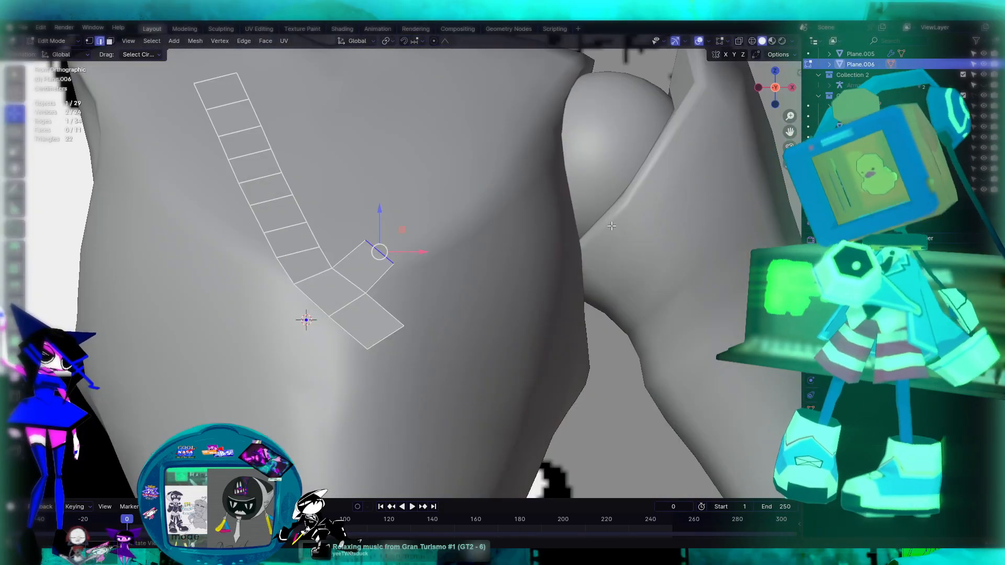
key("e")
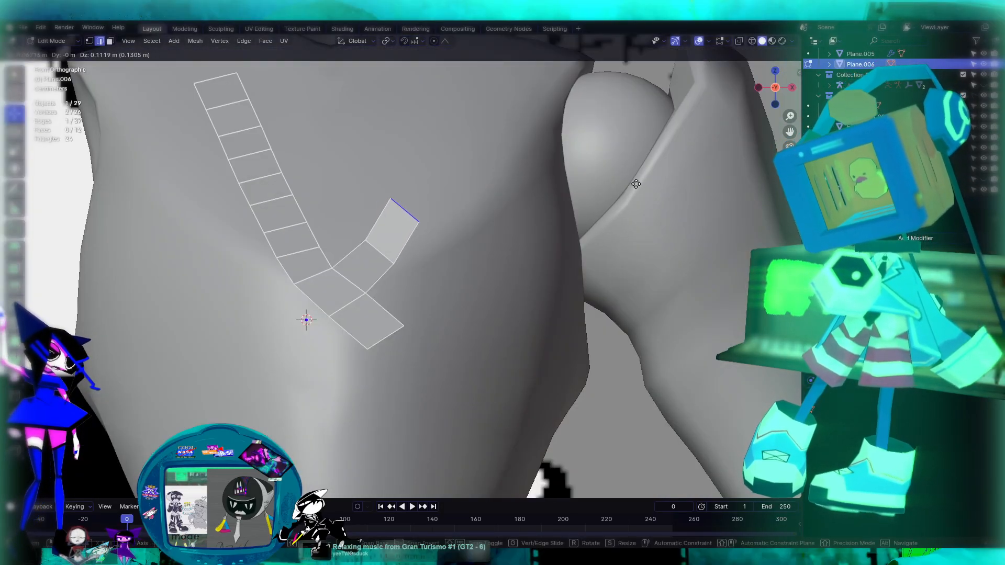
left_click(632, 184)
Move the side branch's middle edge about -0.0126 m along X and its end edge about 0.153 m along Y
left_click(422, 253)
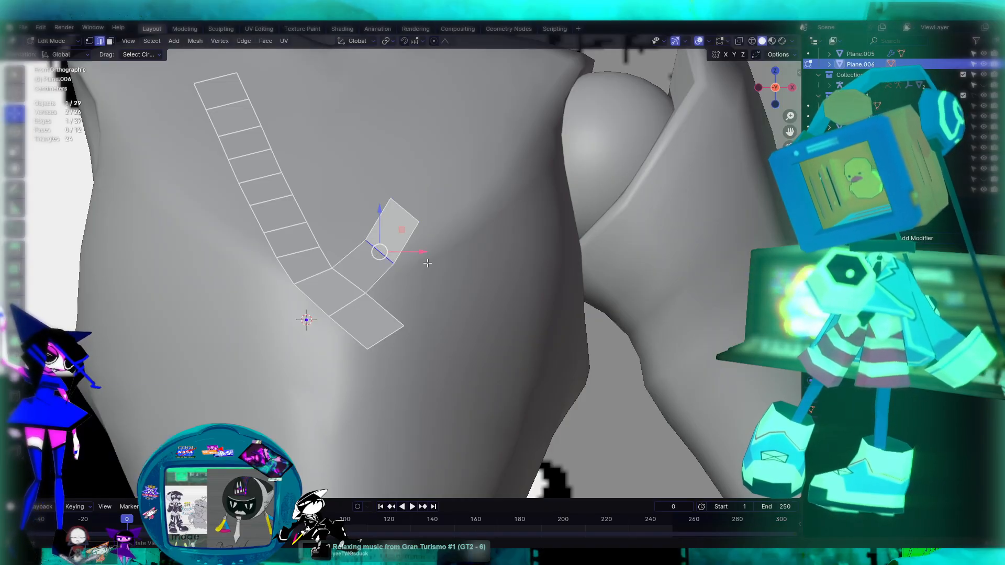
left_click_drag(422, 255, 413, 253)
middle_click_drag(413, 254, 558, 267, "alt")
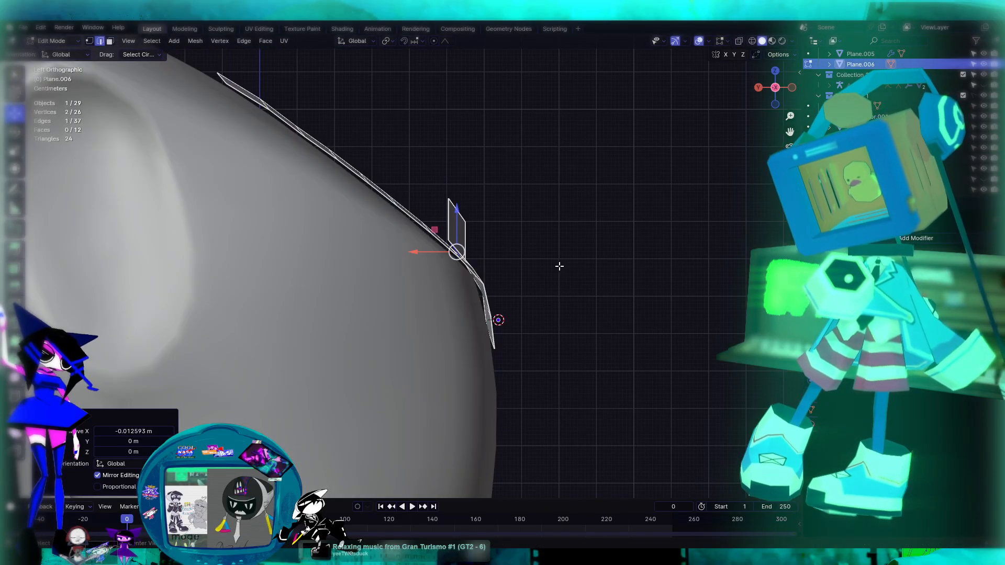
middle_click_drag(560, 212, 293, 222)
left_click(348, 214)
left_click_drag(367, 210, 440, 232)
middle_click_drag(440, 232, 512, 266)
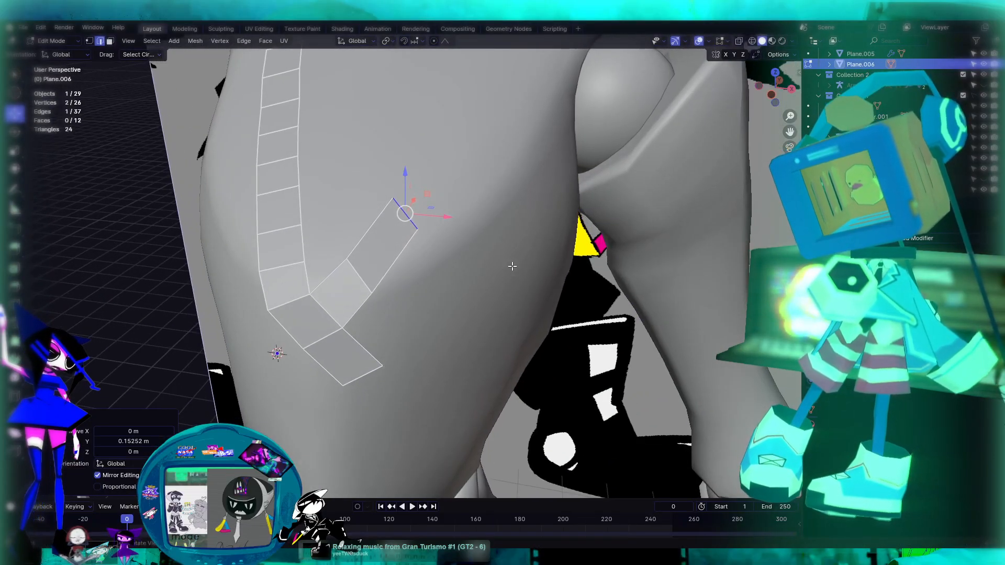
Slide the side branch's end edge back along its neighbouring edges by a factor of 0.369
key("g")
key("g")
left_click(375, 268)
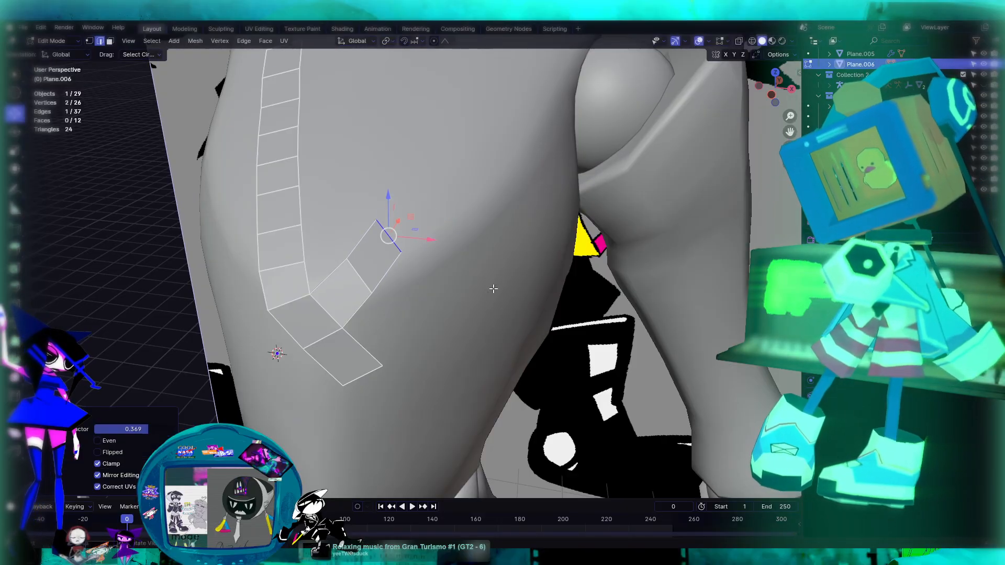
Move the side branch's end edge about 0.027 m along X
middle_click_drag(374, 270, 421, 273)
scroll(421, 274, "down", 6)
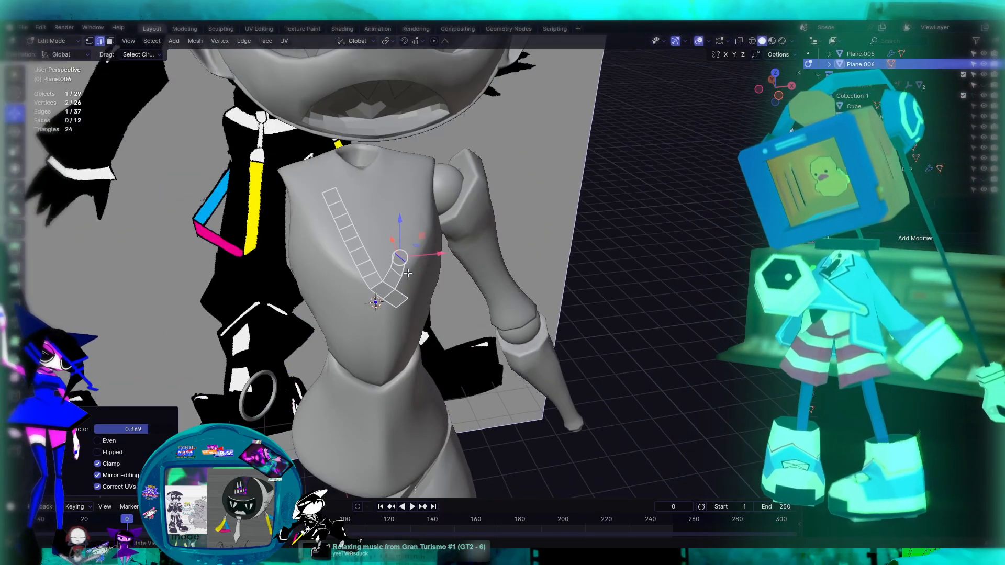
scroll(409, 274, "up", 6)
left_click_drag(438, 237, 452, 241)
scroll(451, 240, "down", 6)
middle_click_drag(430, 242, 416, 215)
scroll(415, 216, "up", 6)
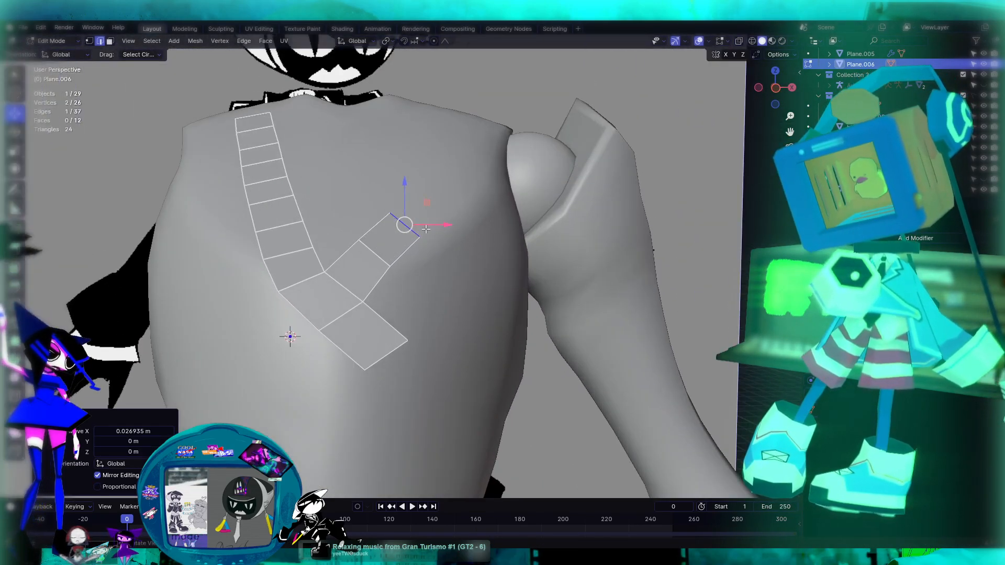
Nudge the side branch's end edge slightly in the negative X direction
middle_click_drag(364, 258, 393, 241)
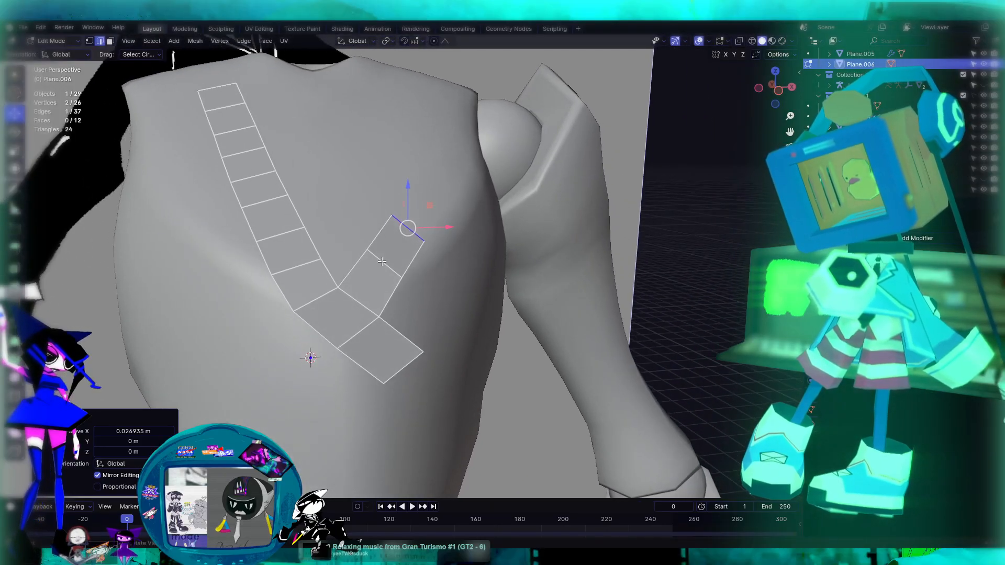
left_click_drag(426, 263, 426, 263)
left_click(410, 231)
left_click_drag(442, 229, 437, 228)
scroll(436, 229, "down", 4)
left_click(550, 224)
scroll(560, 220, "down", 5)
Rotate the side branch's end edge about the Y axis in the front view by -3.17° and a further -4.01°
middle_click_drag(560, 220, 385, 235)
scroll(431, 228, "up", 5)
scroll(398, 244, "up", 4)
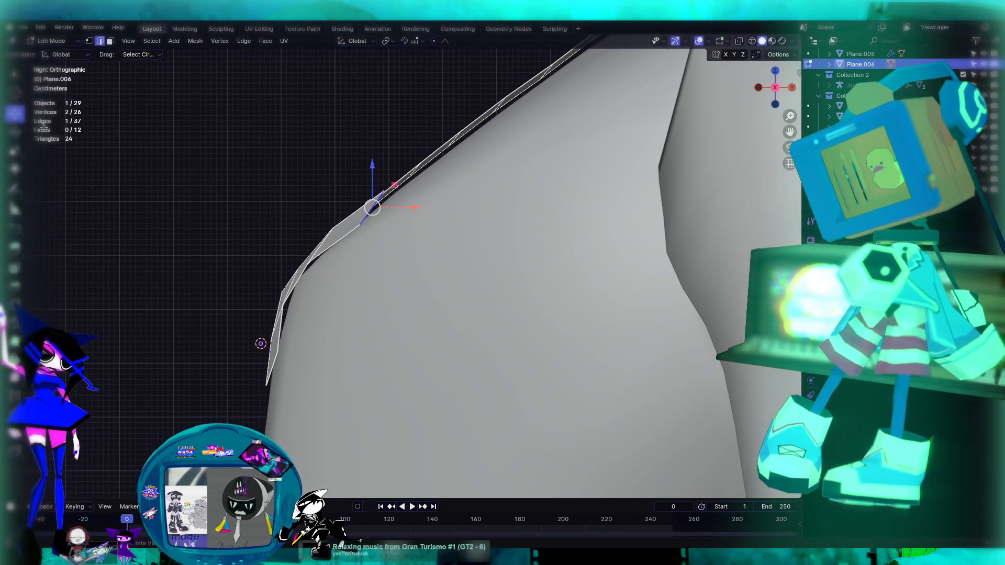
left_click(17, 134)
middle_click_drag(386, 259, 542, 230, "alt")
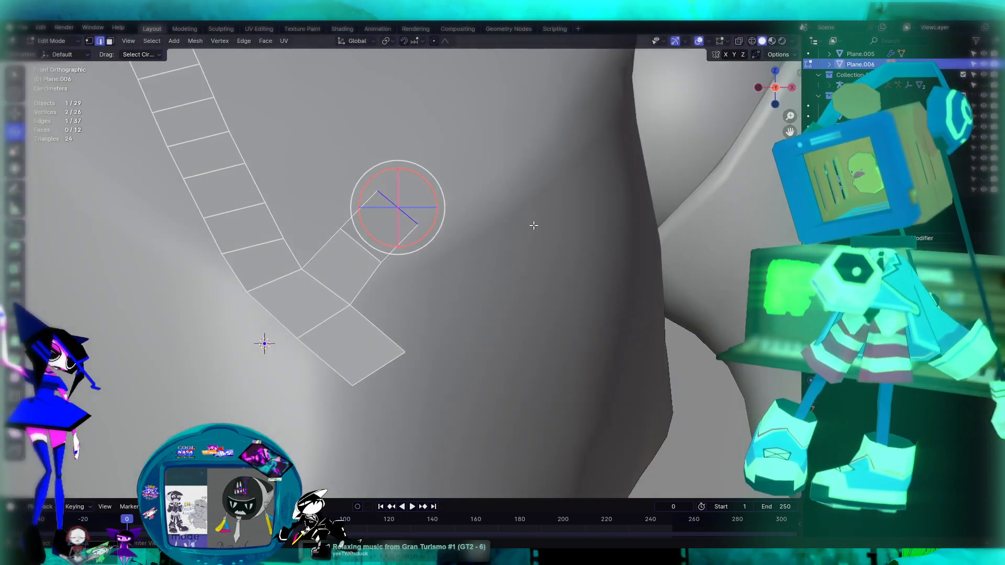
left_click_drag(430, 185, 426, 180)
middle_click_drag(488, 266, 602, 263, "alt")
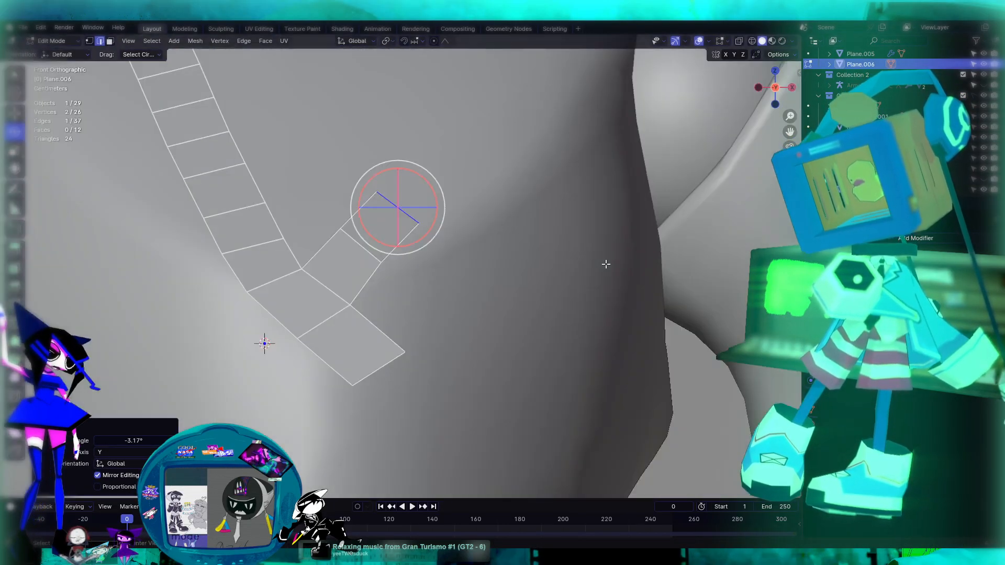
left_click_drag(427, 181, 422, 181)
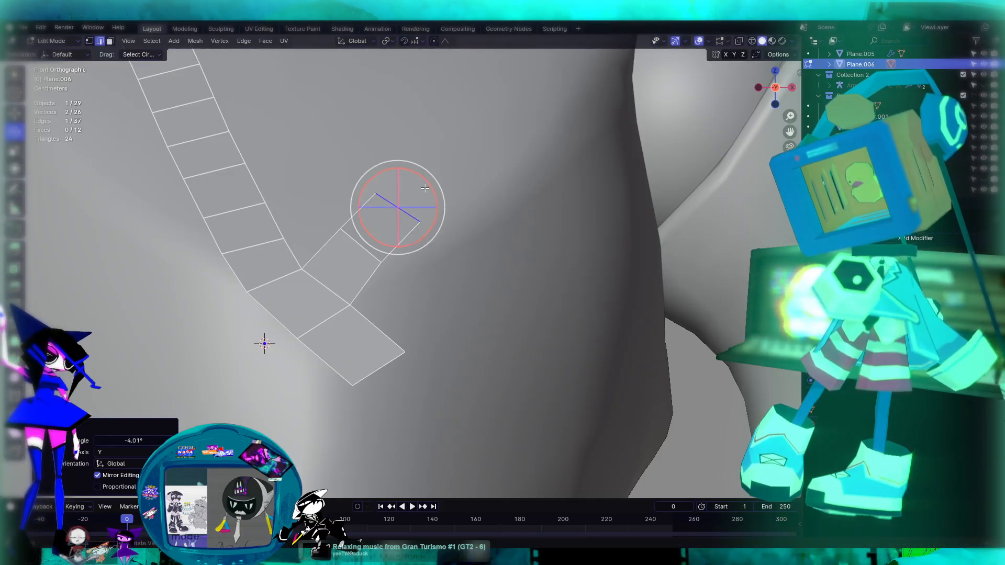
Trackball-rotate the side branch's end edge by about -9.74° and 2.29° in the right view to follow the chest
key("KP_1")
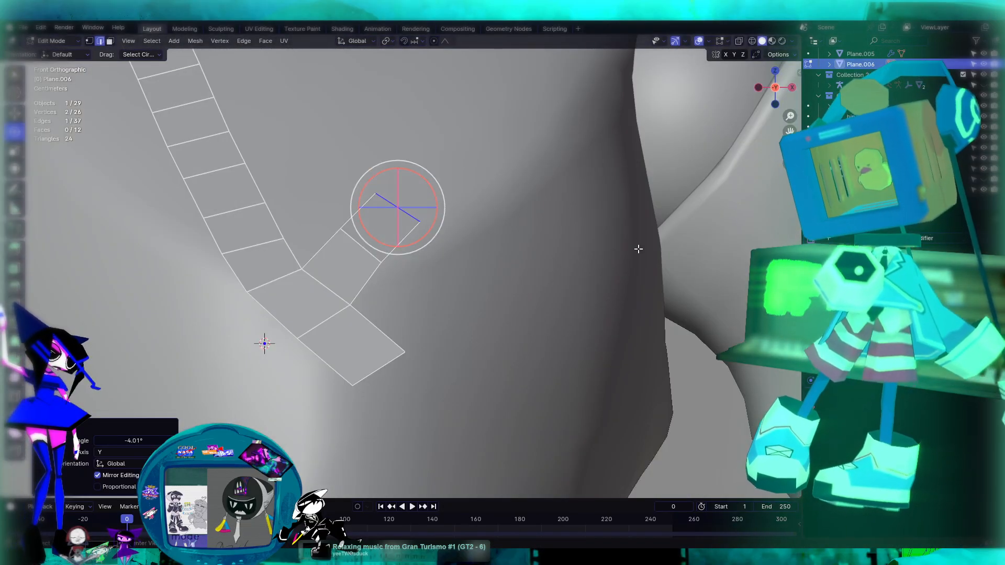
key("KP_3")
key("g")
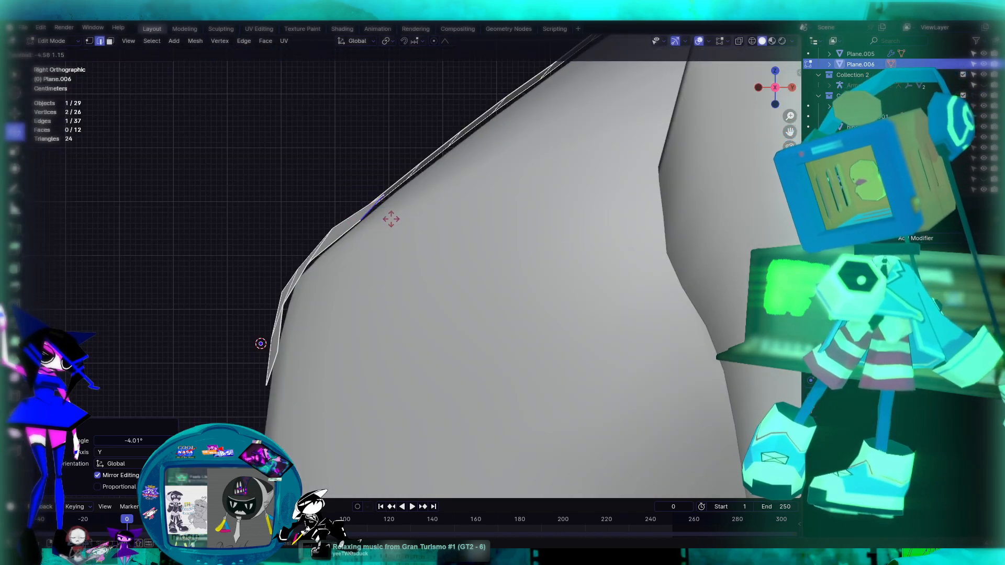
left_click(392, 214)
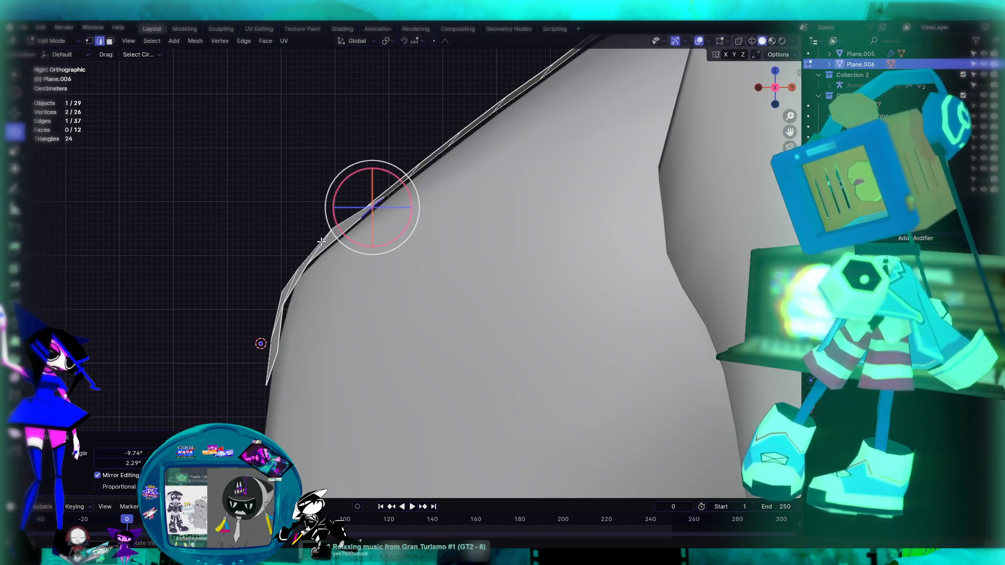
Trackball-rotate the side branch's middle edge by about -8.59° and 4.01° in the right view
left_click(322, 241)
left_click(326, 238)
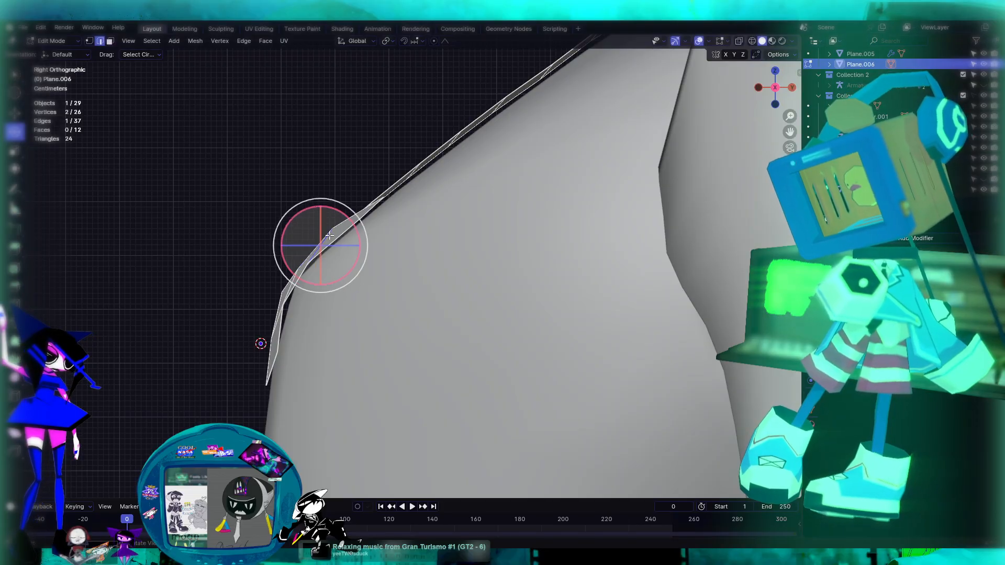
key("r")
key("r")
left_click(335, 238)
Move the side branch's middle edge about 0.0126 m and its end edge about 0.0175 m along X
key("KP_1")
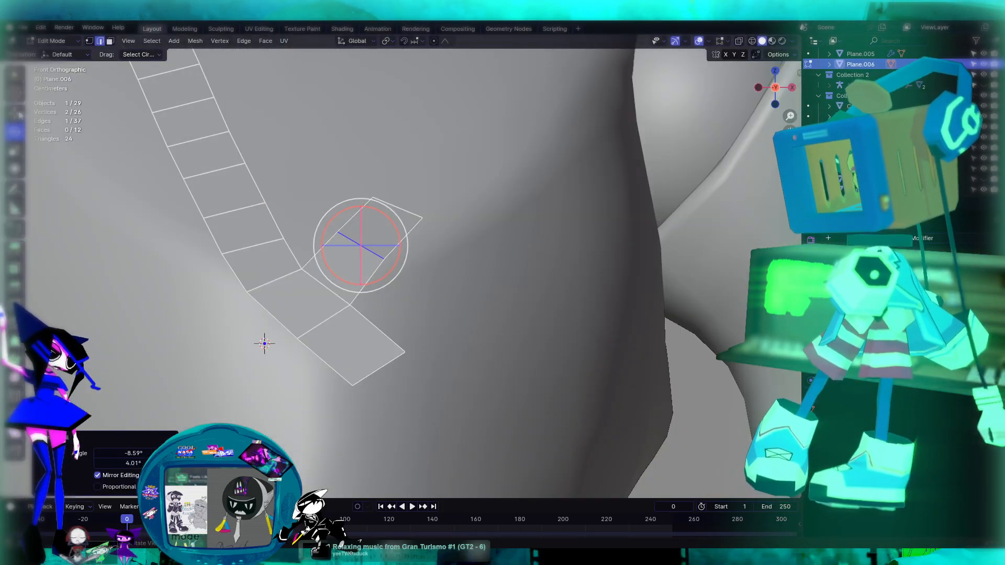
left_click(19, 115)
left_click_drag(404, 245, 412, 248)
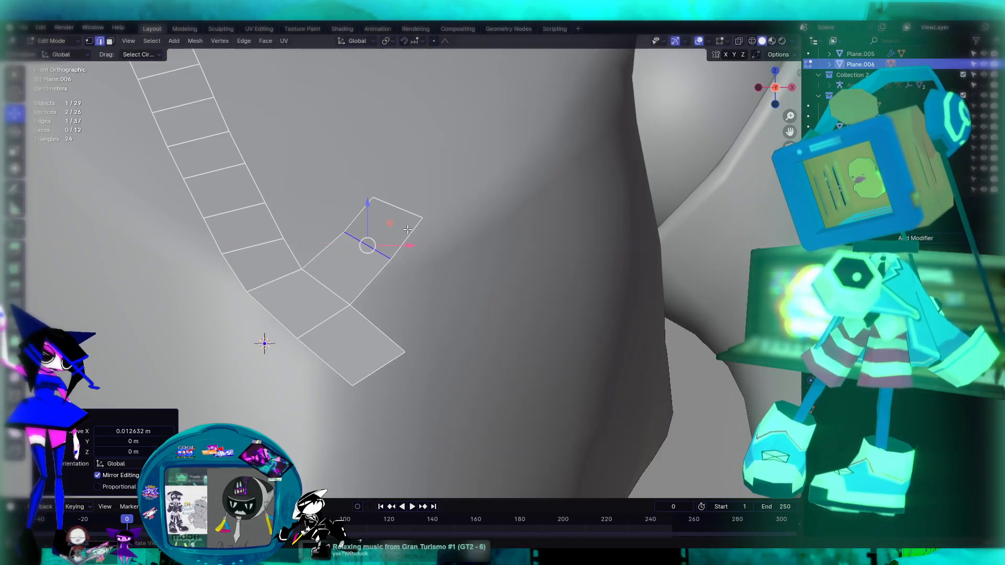
left_click(404, 210)
left_click_drag(440, 208, 449, 212)
Nudge the side branch's end edge slightly along Y in the right view to fit the torso
scroll(449, 212, "down", 5)
key("ctrl+KP_3")
key("KP_Decimal")
key("KP_1")
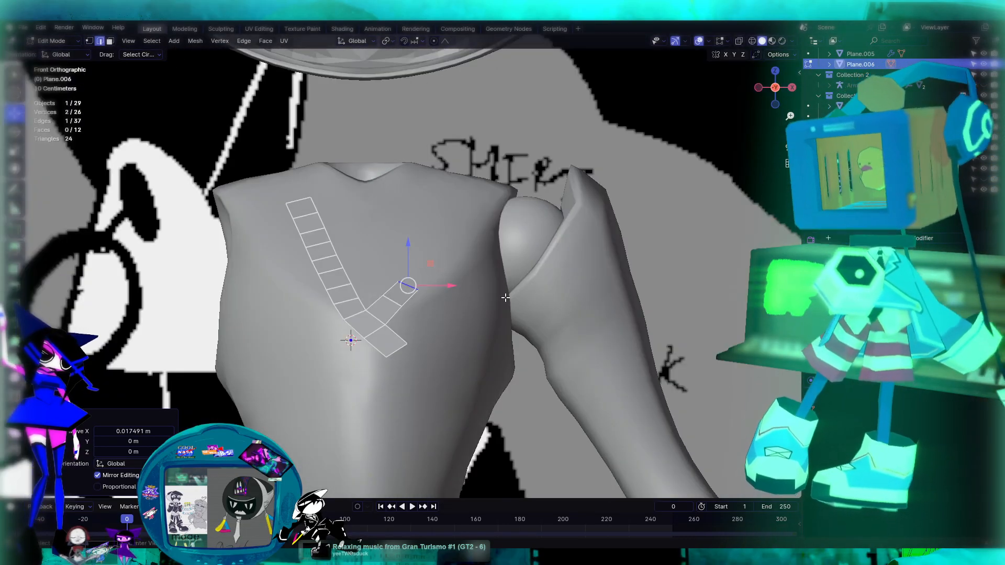
key("KP_3")
left_click_drag(431, 291, 423, 291)
scroll(354, 301, "up", 4)
key("KP_1")
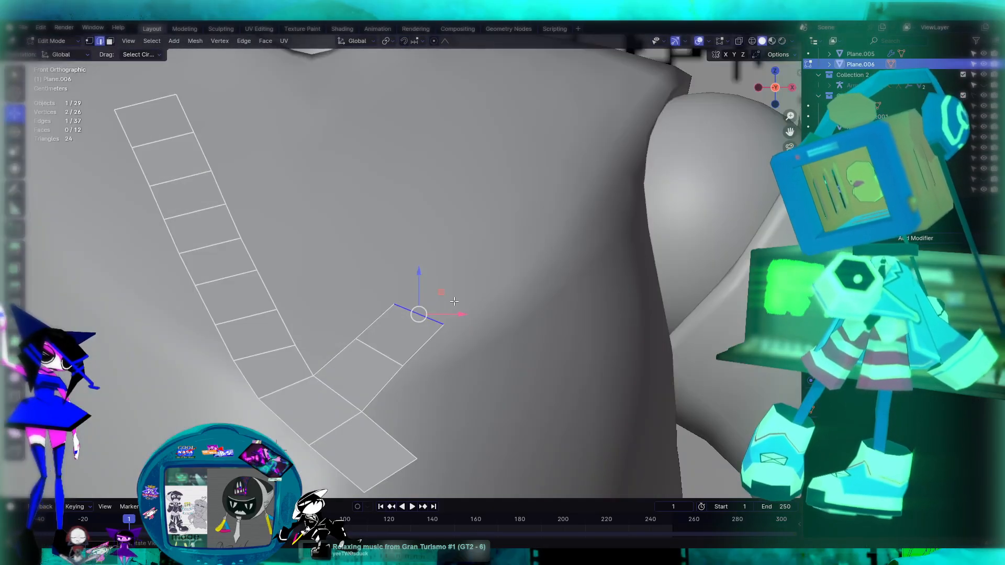
Select the side branch's middle edge and switch to the Scale tool
scroll(314, 393, "down", 3)
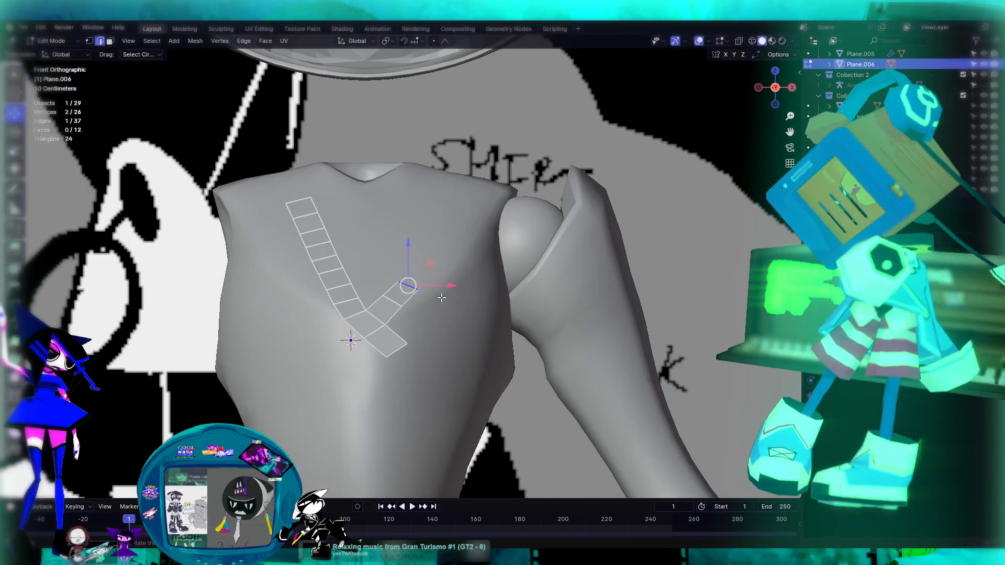
scroll(445, 297, "up", 5)
left_click(382, 358)
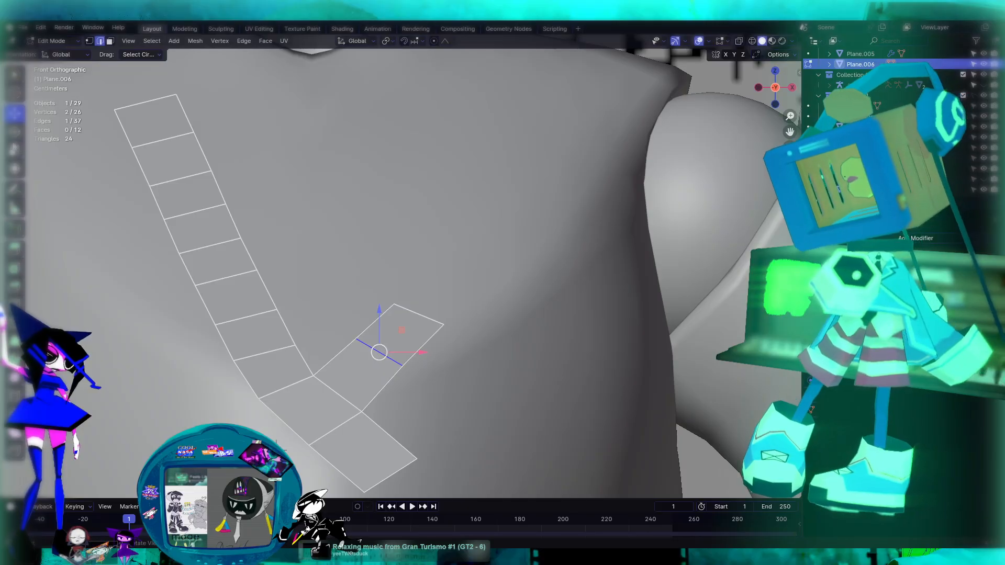
left_click(17, 150)
middle_click_drag(467, 346, 492, 266, "shift")
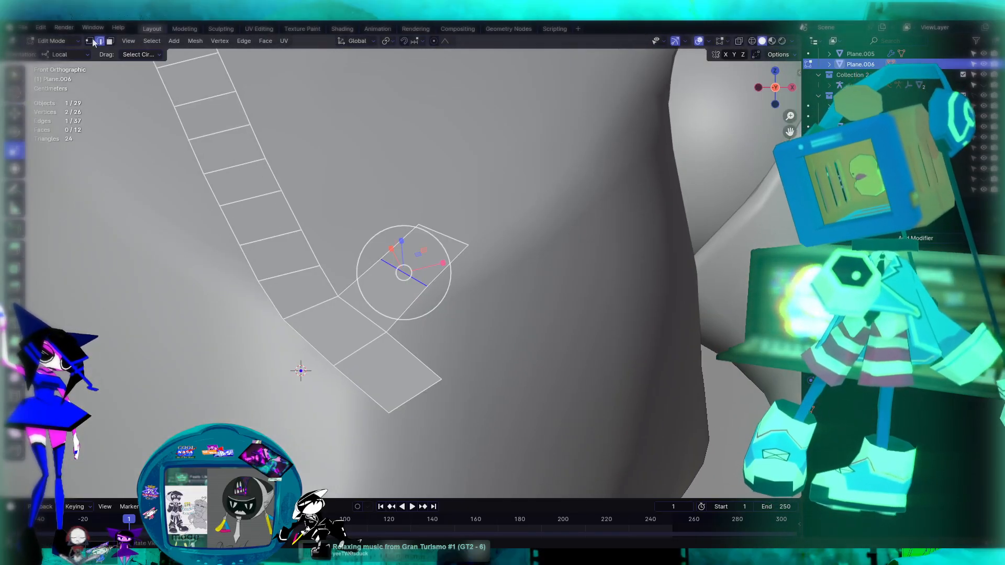
left_click(71, 55)
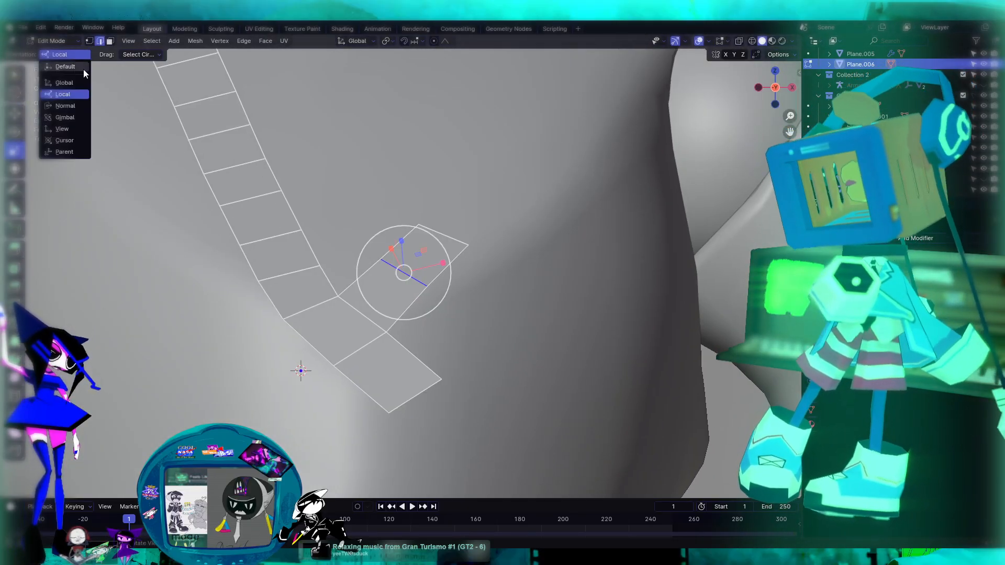
left_click(83, 83)
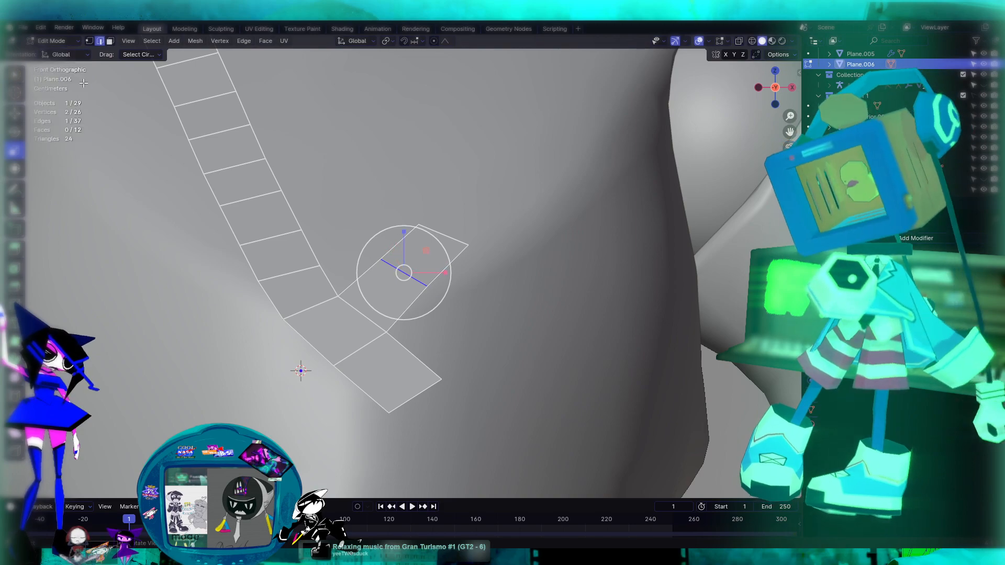
left_click(71, 42)
left_click(35, 43)
left_click(56, 30)
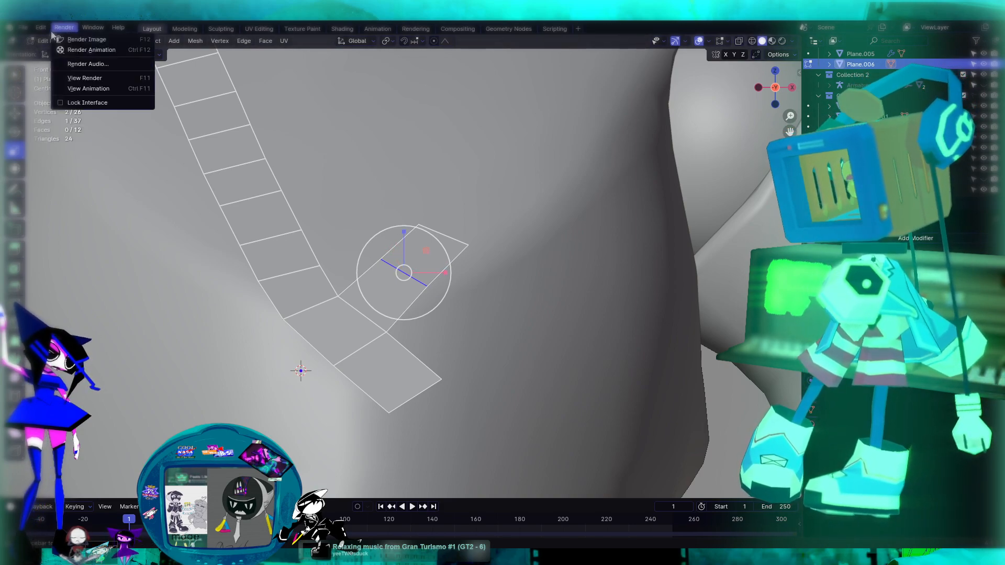
mouse_move(42, 28)
left_click(70, 49)
Set the scale orientation to Normal and scale the side branch's middle edge by 1.020 along Y
left_click(55, 57)
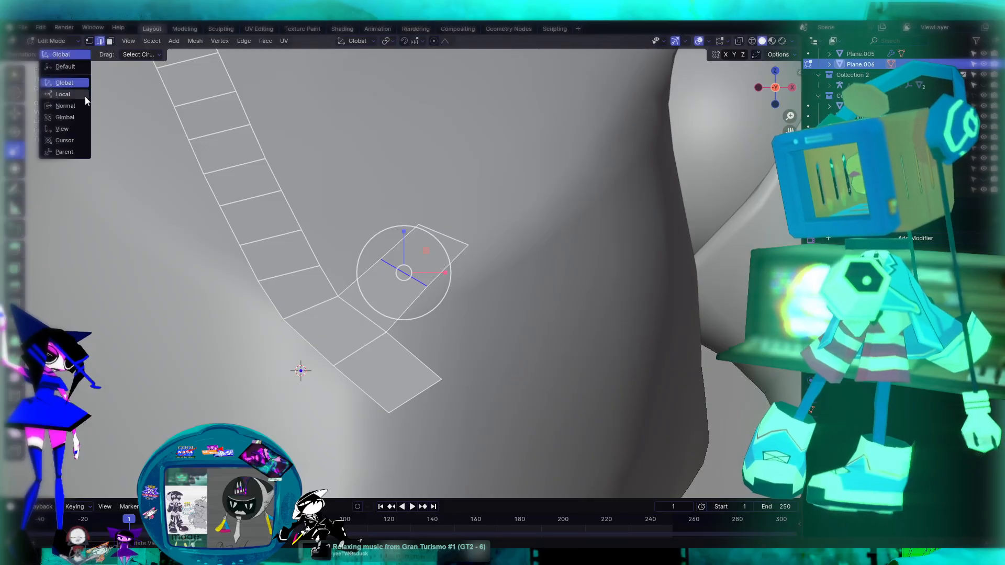
left_click(62, 106)
left_click_drag(438, 297, 440, 295)
middle_click_drag(527, 256, 517, 303)
key("KP_1")
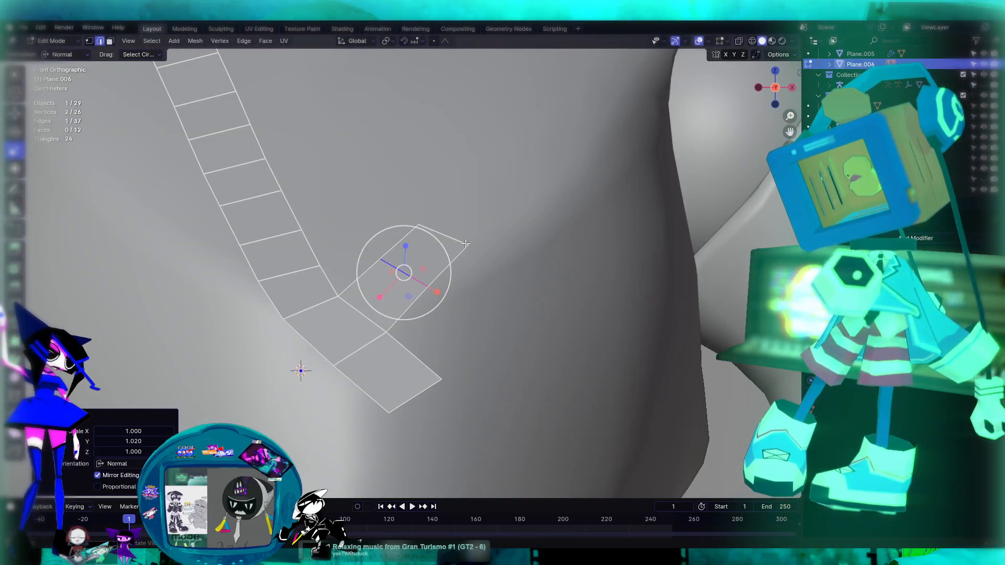
Extrude the side branch's end edge in the front view, about 0.051 m along X and 0.075 m along Z
scroll(474, 255, "down", 6)
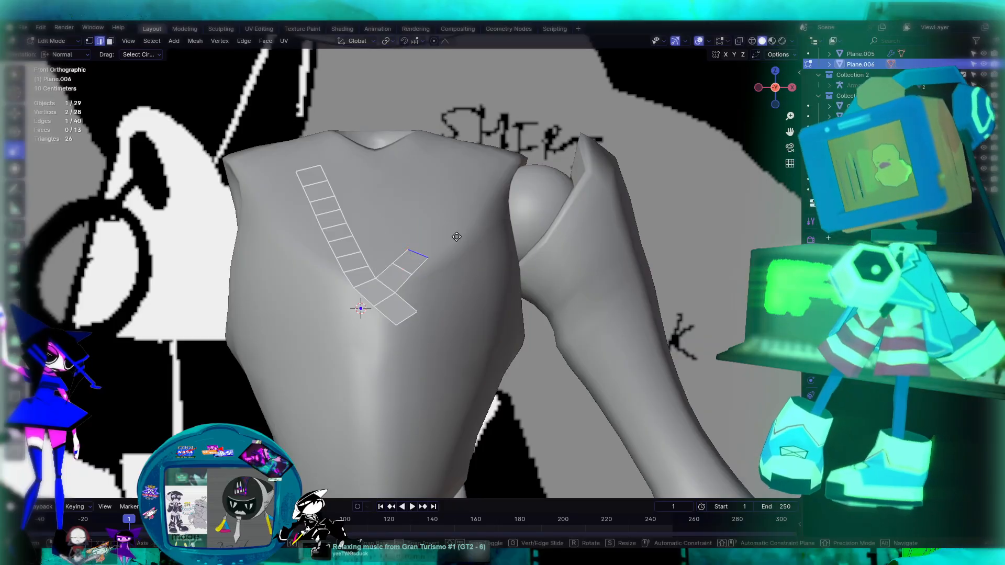
key("e")
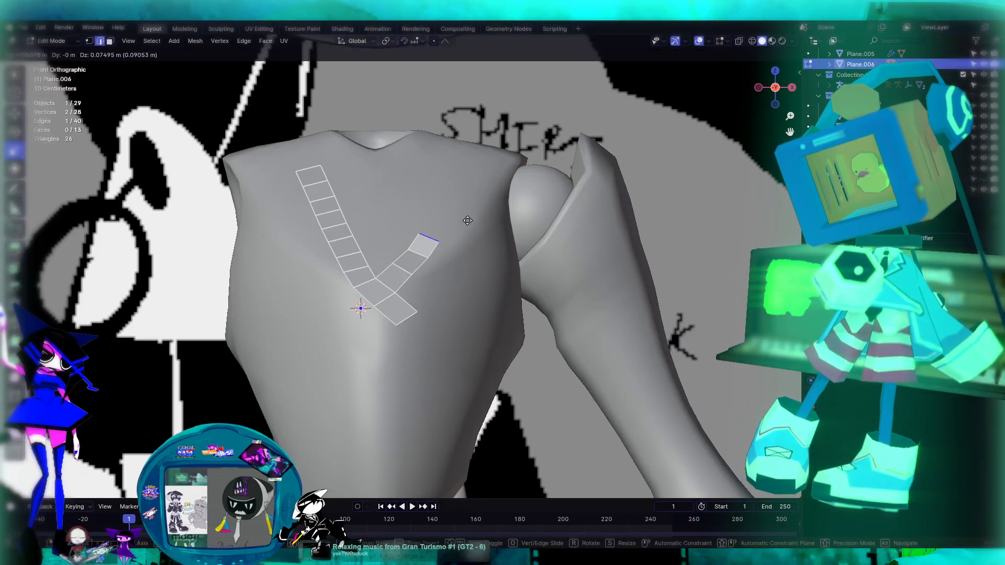
left_click(467, 220)
key("KP_3")
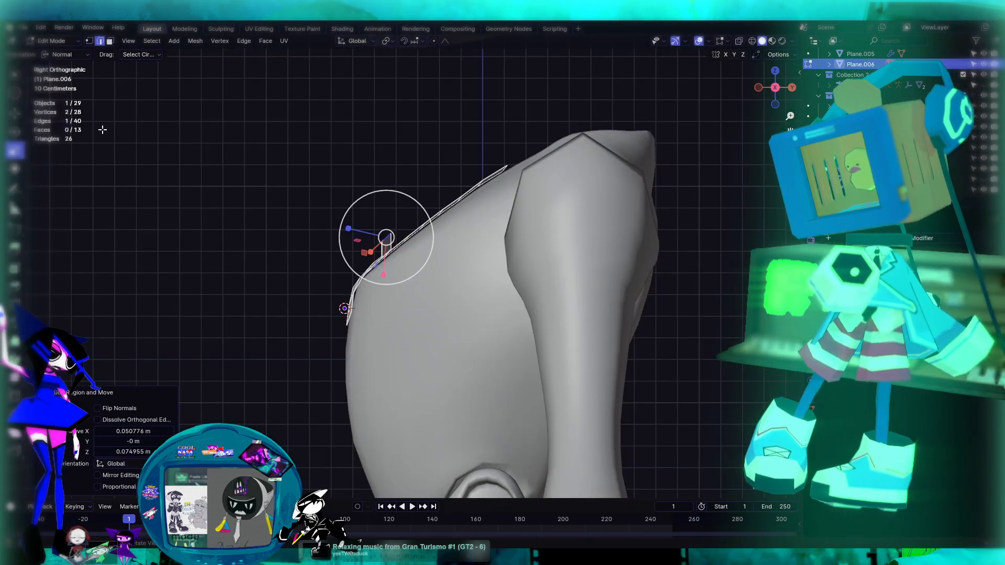
Move the side branch's new end edge along Y onto the torso in the right view, and about 0.010 m along X in the front view
left_click(14, 112)
left_click_drag(425, 240, 451, 240)
middle_click_drag(451, 240, 536, 273)
key("KP_1")
left_click_drag(482, 240, 494, 244)
scroll(418, 261, "up", 4)
Inspect from several angles how the side branch's middle and end edges sit against the torso
left_click(438, 240)
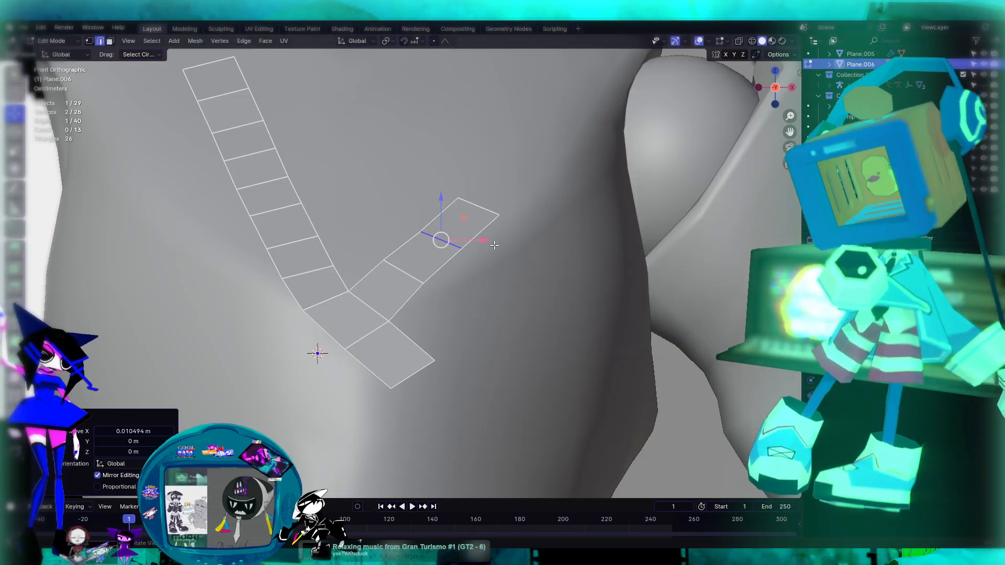
middle_click_drag(512, 183, 545, 243)
key("KP_1")
middle_click_drag(566, 200, 556, 254)
left_click_drag(529, 204, 523, 207)
key("KP_1")
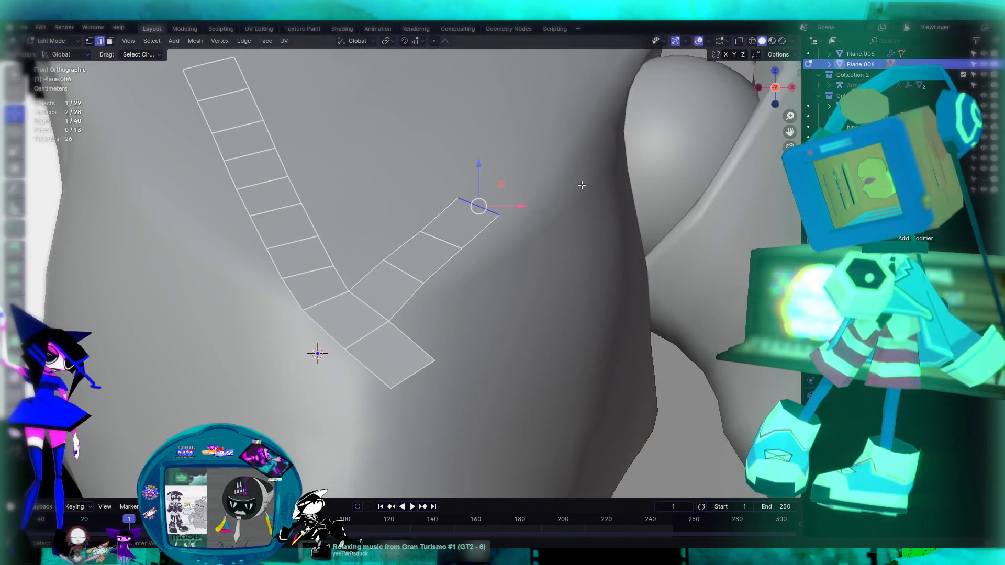
middle_click_drag(587, 185, 496, 178, "alt")
middle_click_drag(636, 183, 649, 223, "alt")
middle_click_drag(476, 301, 603, 242, "alt")
middle_click_drag(489, 246, 447, 262, "alt")
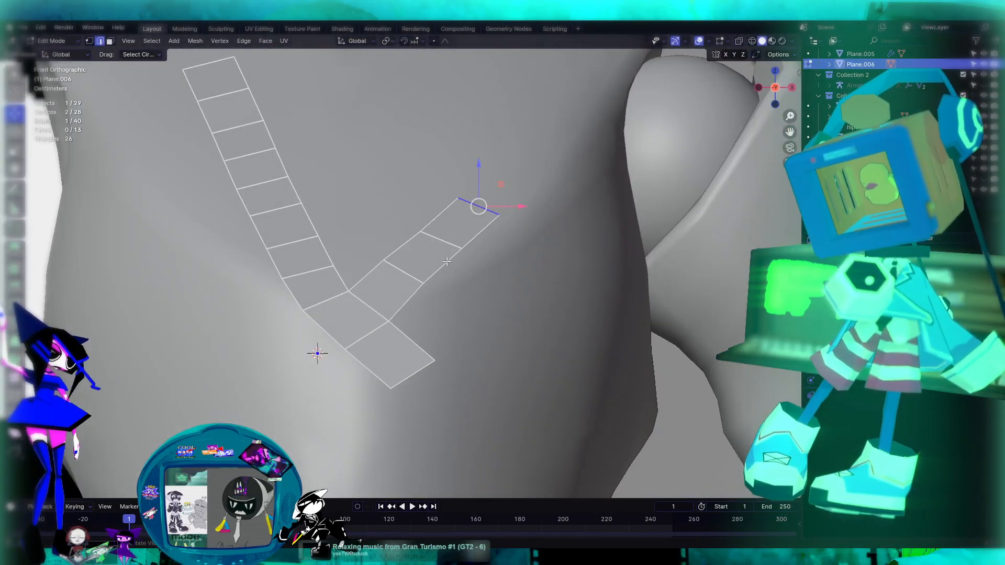
Move the side branch's lower cross edge about 0.008 m along X and -0.002 m along Z
left_click(405, 266)
left_click_drag(401, 271, 407, 272)
scroll(468, 282, "down", 4)
scroll(483, 236, "up", 4)
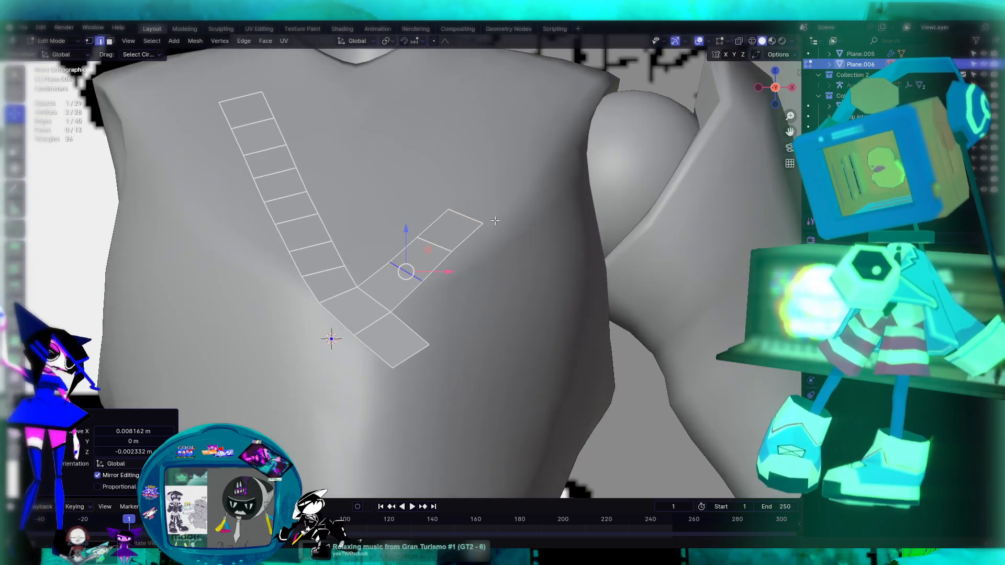
Nudge the side branch's end edge inward and slightly up, and shift the cross edge below it about -0.004 m along X
middle_click_drag(483, 235, 452, 280, "shift")
left_click(437, 264)
left_click_drag(437, 264, 432, 263)
middle_click_drag(452, 298, 410, 301, "alt")
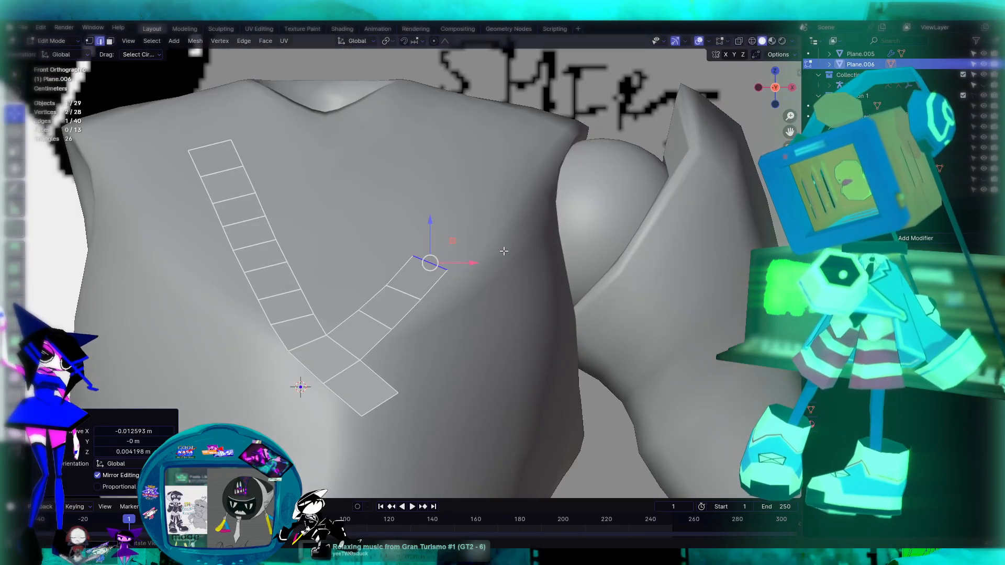
left_click_drag(430, 263, 429, 261)
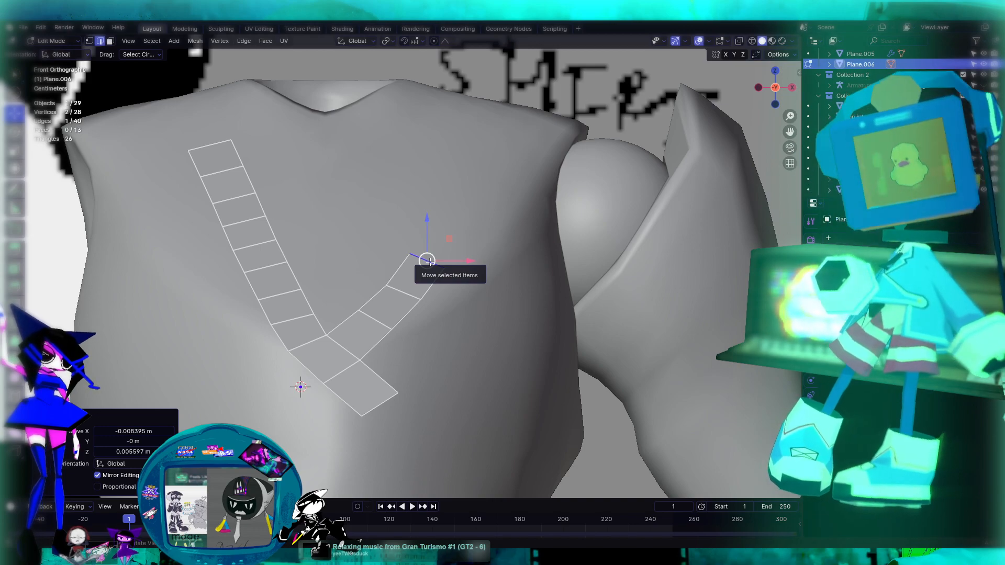
left_click_drag(427, 262, 403, 291)
left_click(398, 298)
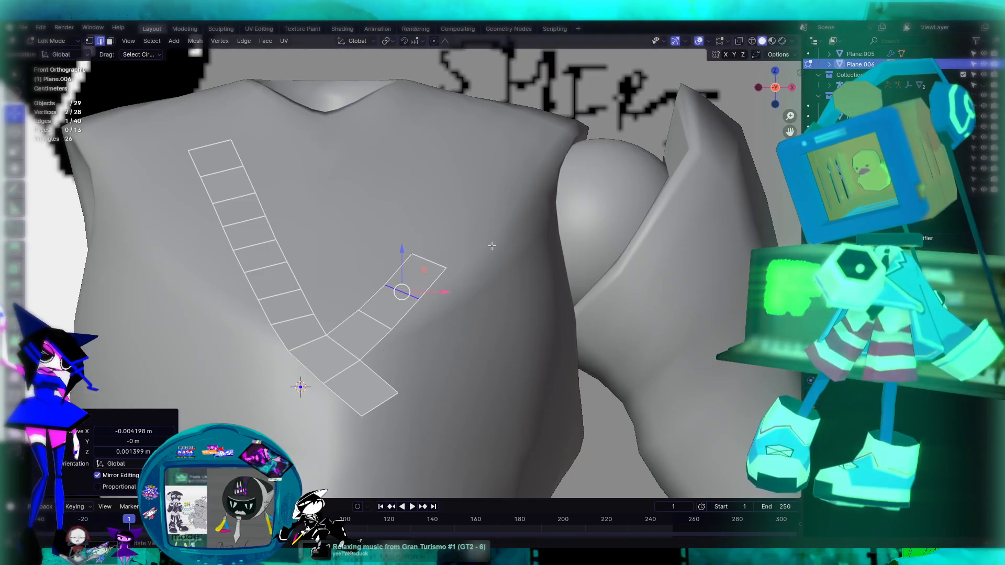
Extrude the side branch's end edge about 0.052 m along X and 0.087 m along Z, and shift the new edge 0.034 m along X
left_click(435, 261)
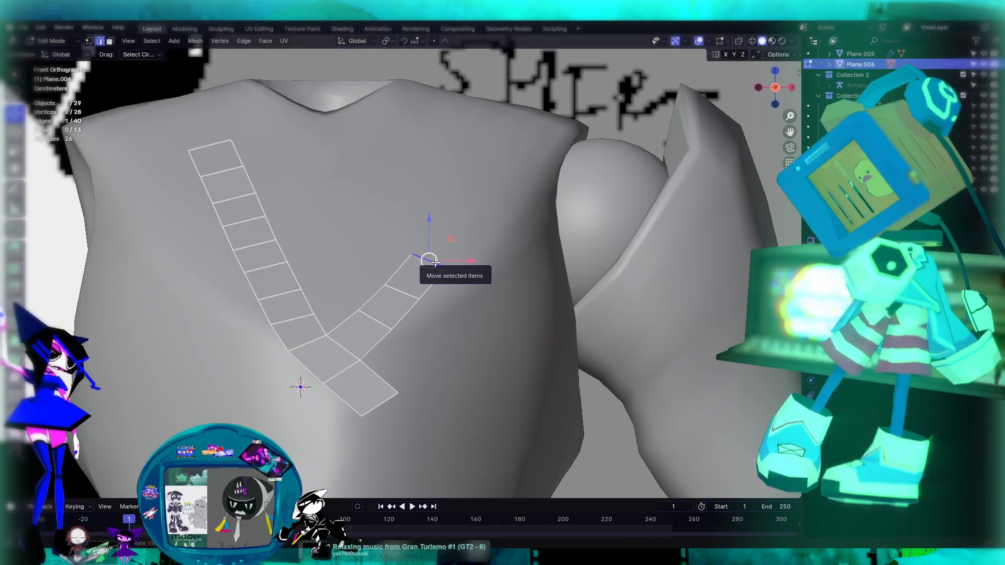
key("e")
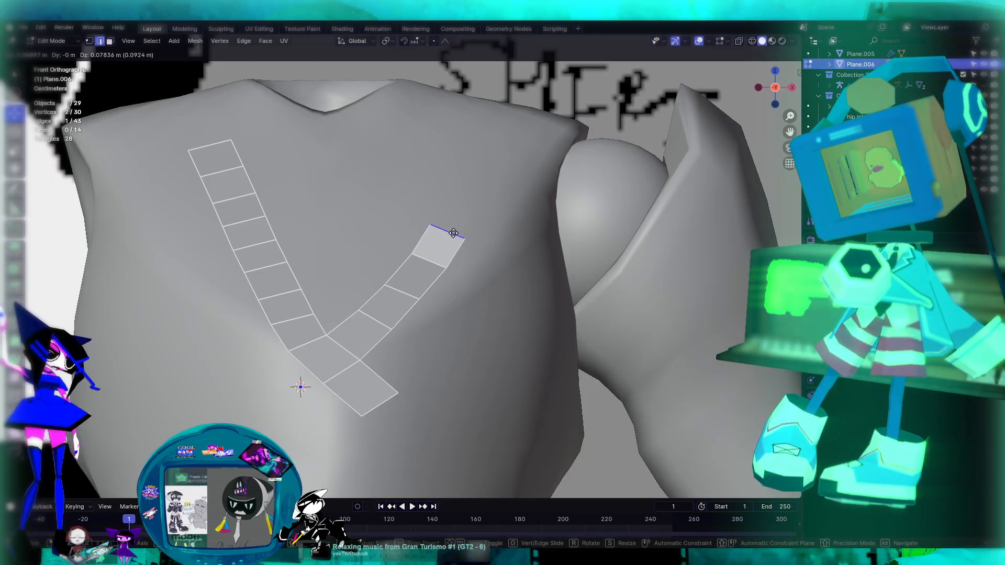
left_click(454, 231)
key("KP_3")
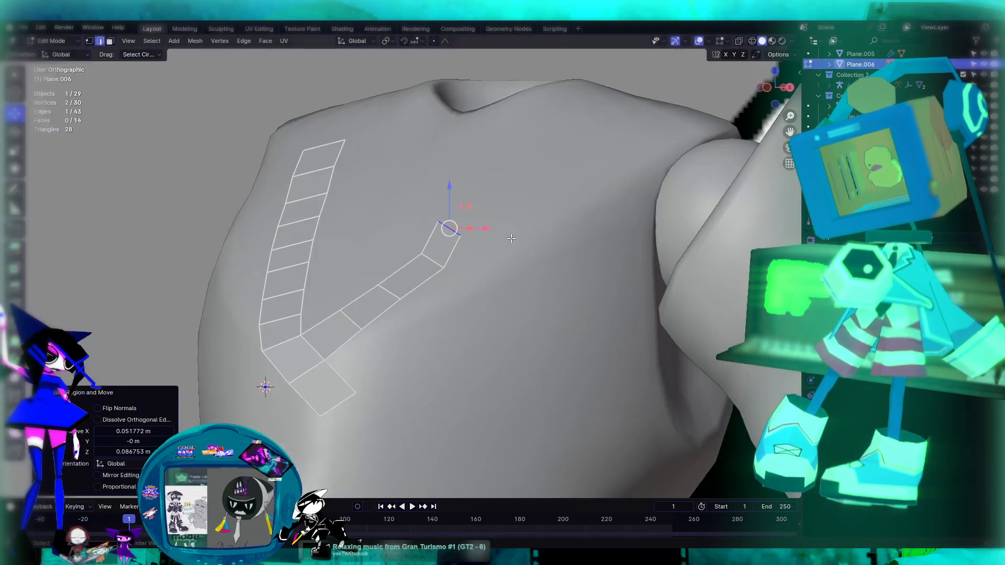
left_click_drag(466, 230, 510, 230)
key("KP_1")
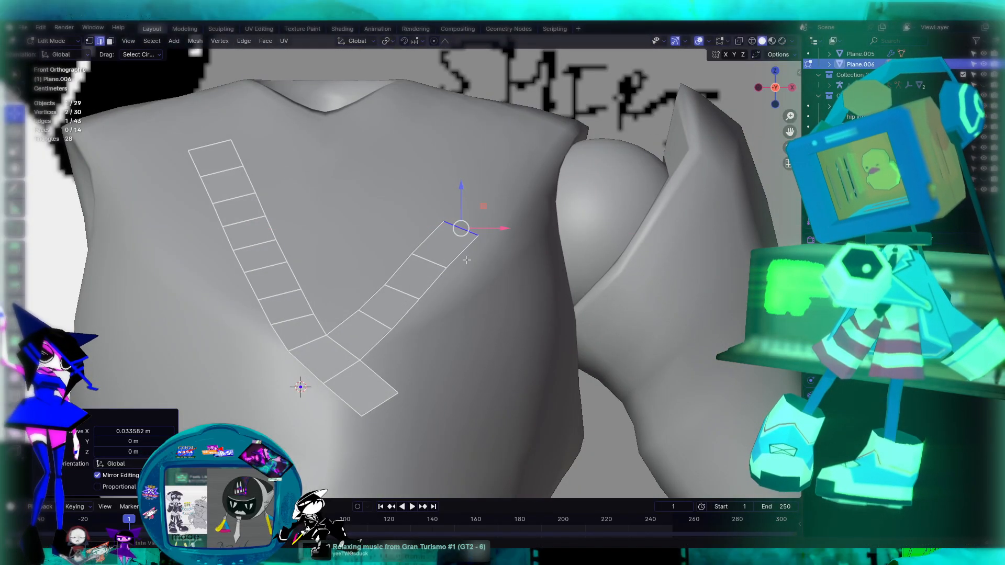
Move the cross edge just below the side branch's end edge about 0.011 m along X
left_click(429, 257)
left_click_drag(464, 259, 467, 259)
scroll(468, 259, "down", 4)
middle_click_drag(437, 269, 406, 279, "alt")
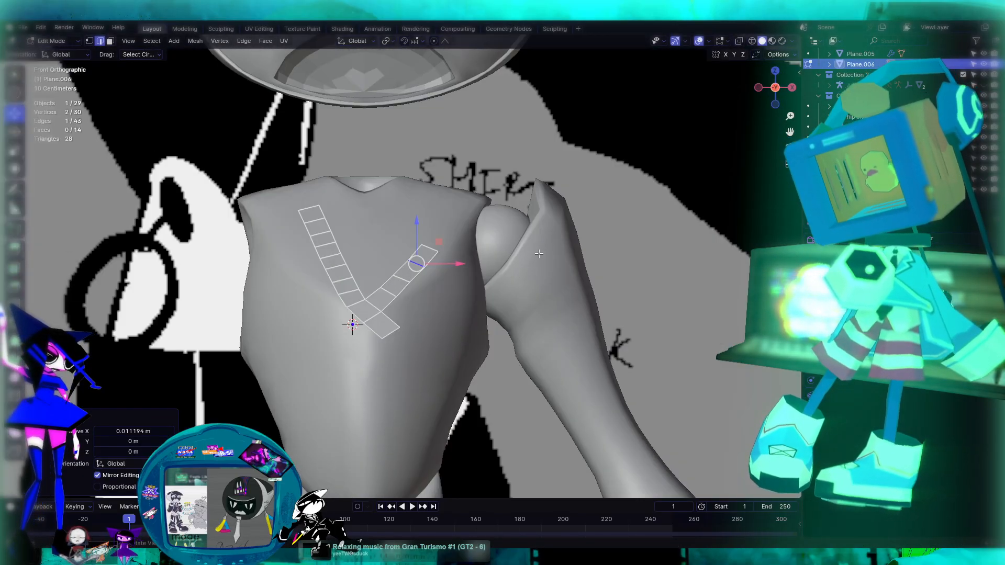
Compare both lapel strips on the torso with the jacket in the reference drawing from several angles and distances
middle_click_drag(558, 230, 439, 273)
scroll(439, 275, "up", 2)
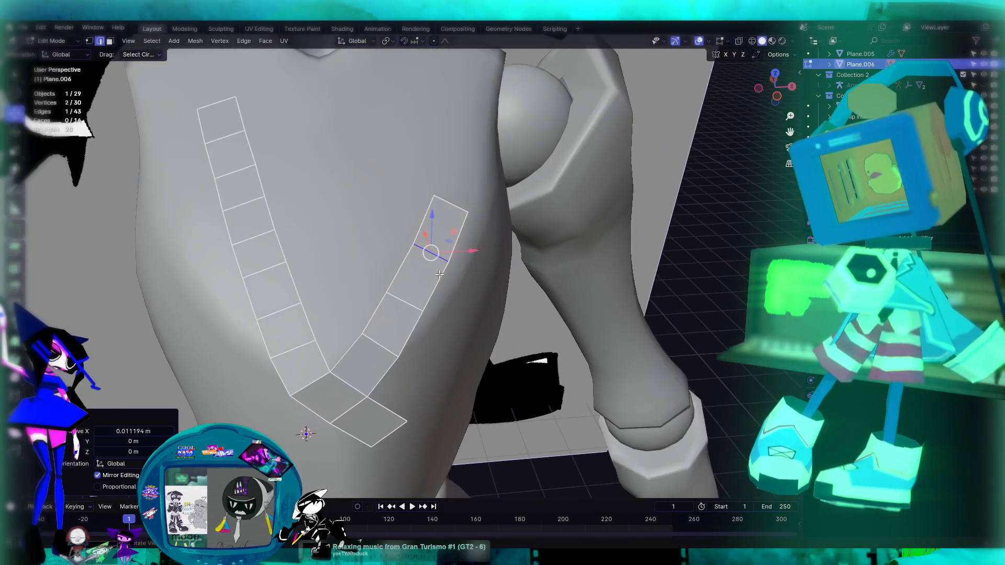
scroll(420, 302, "down", 4)
middle_click_drag(376, 306, 405, 284)
scroll(405, 283, "down", 4)
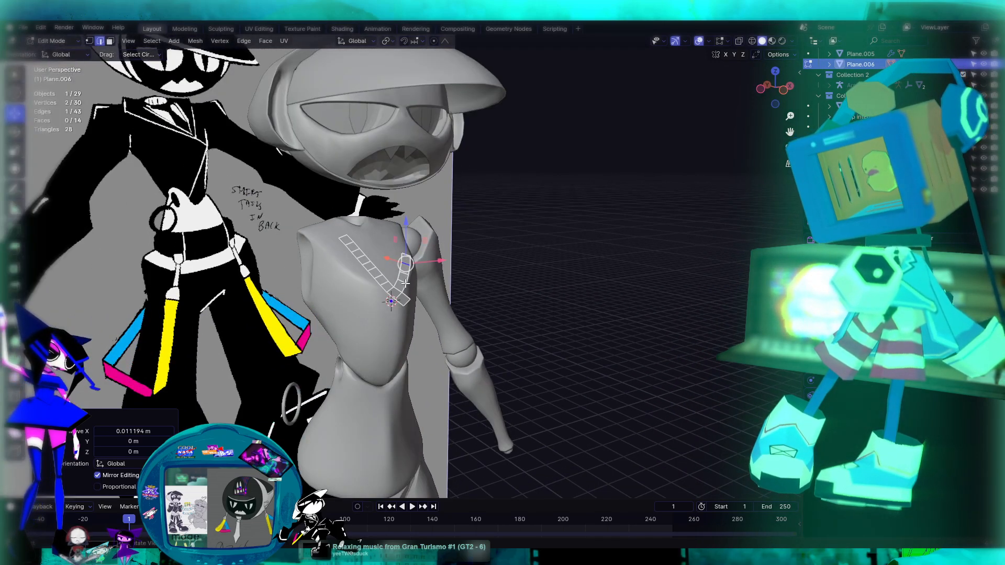
scroll(406, 291, "up", 4)
scroll(405, 292, "down", 5)
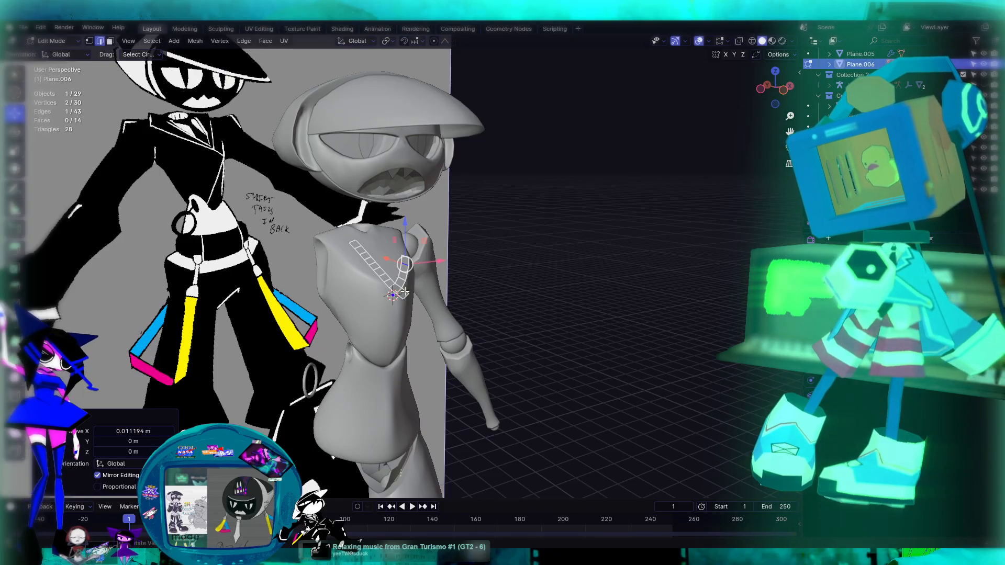
scroll(405, 291, "up", 5)
scroll(320, 201, "down", 5)
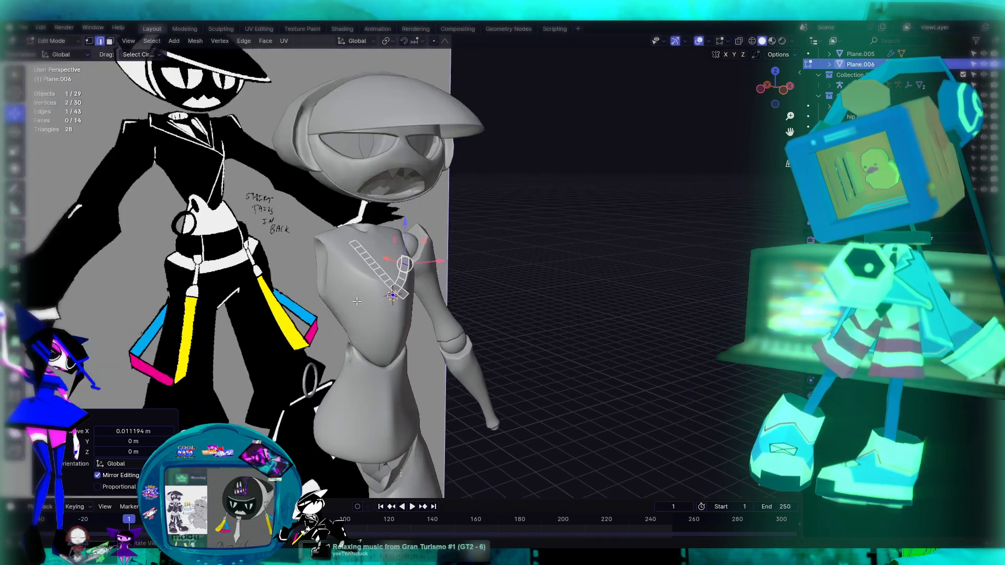
scroll(361, 273, "up", 5)
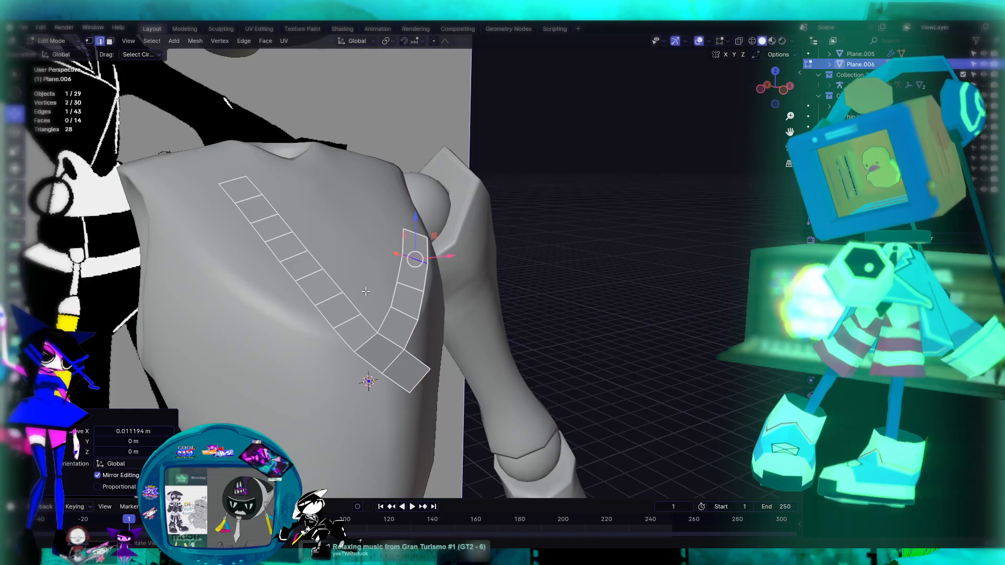
middle_click_drag(363, 283, 362, 326)
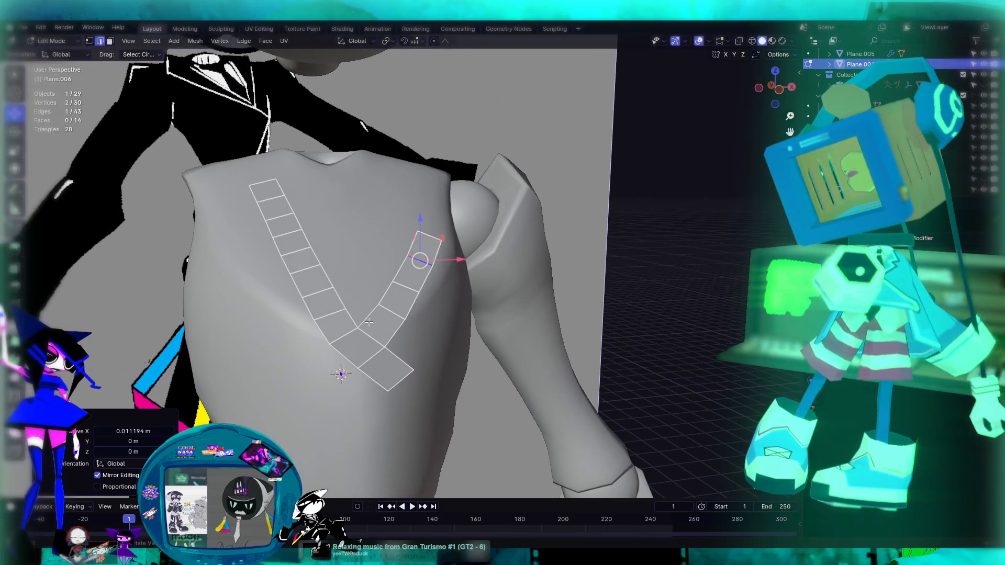
Select the cross edges around the lapel junction and the side branch's lowest cross edge, and edge-slide them upward with a factor of 1.000
left_click(335, 317, "shift")
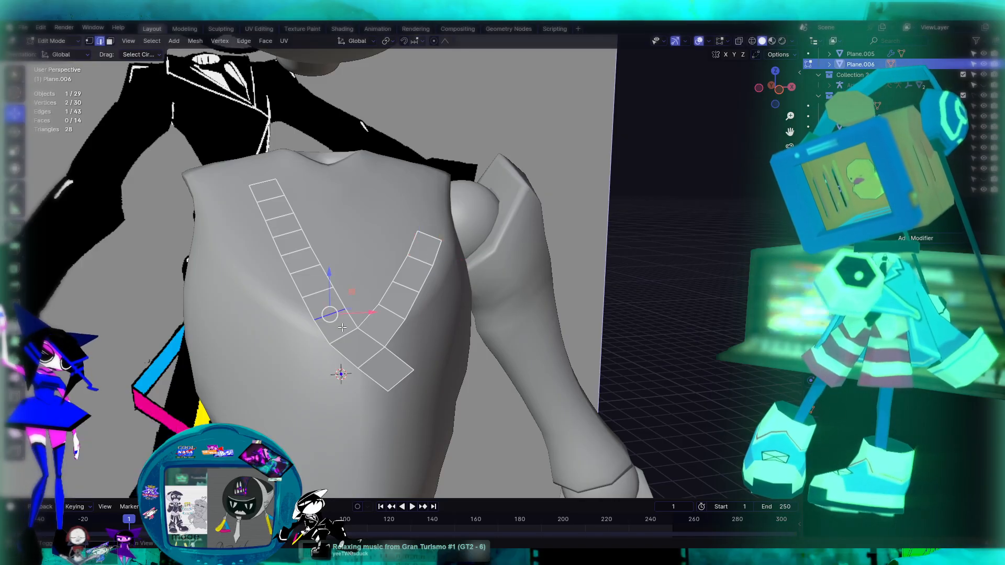
left_click(380, 332, "shift")
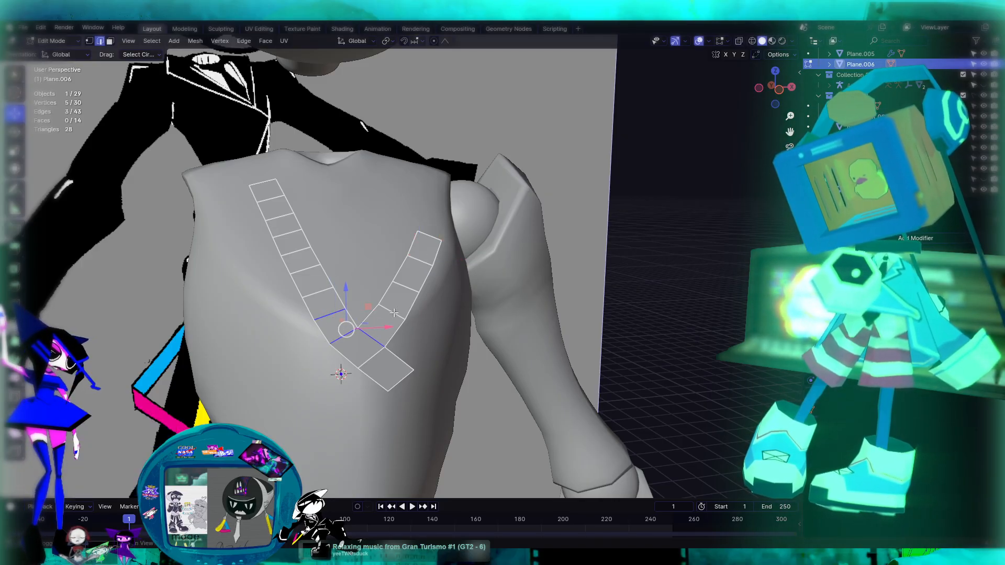
left_click(394, 313, "shift")
key("g")
key("g")
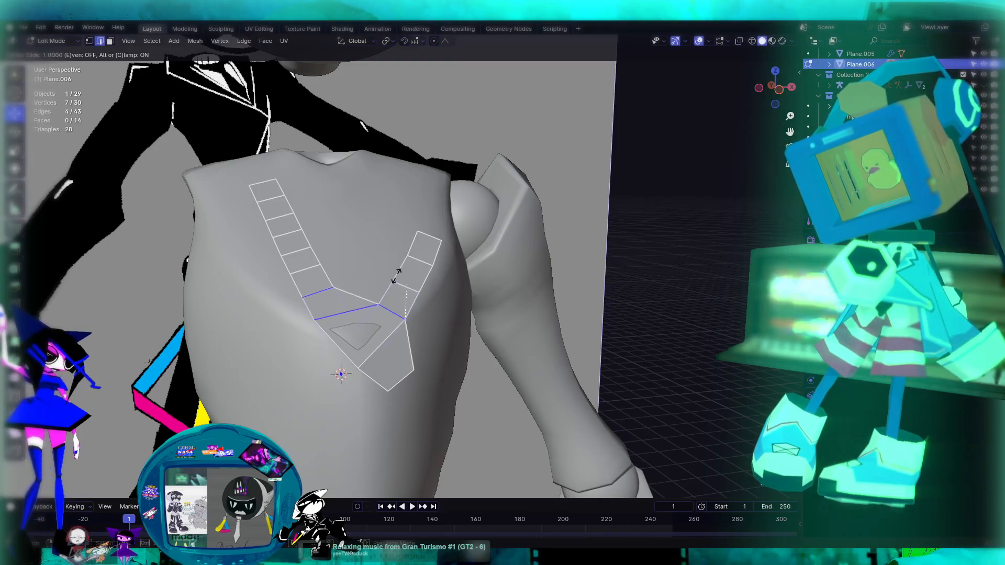
left_click(391, 278)
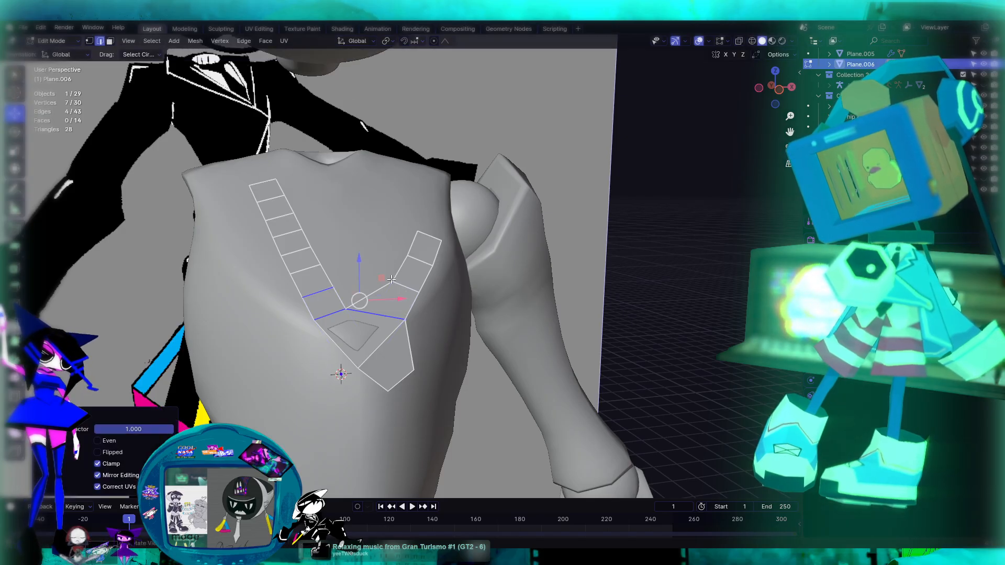
Switch to vertex selection and slide the junction's outer corner vertex back down along its edge by a factor of 0.424
scroll(406, 288, "down", 2)
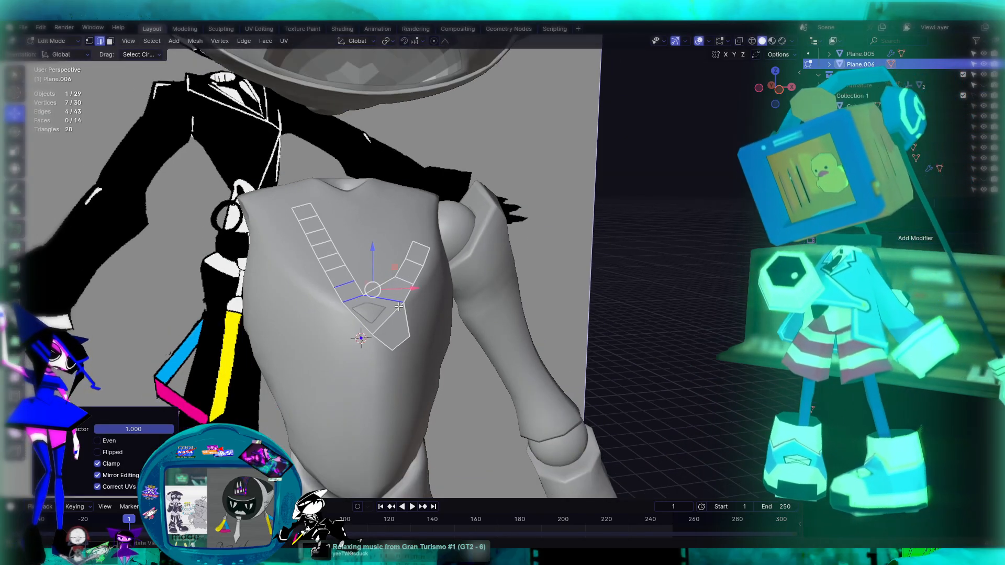
scroll(360, 315, "up", 4)
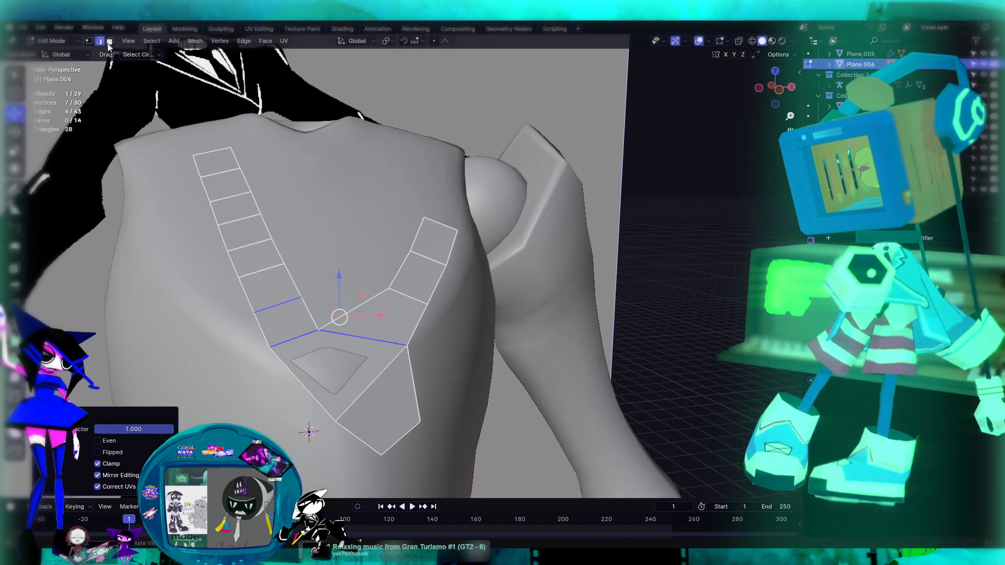
left_click(89, 41)
left_click(406, 344)
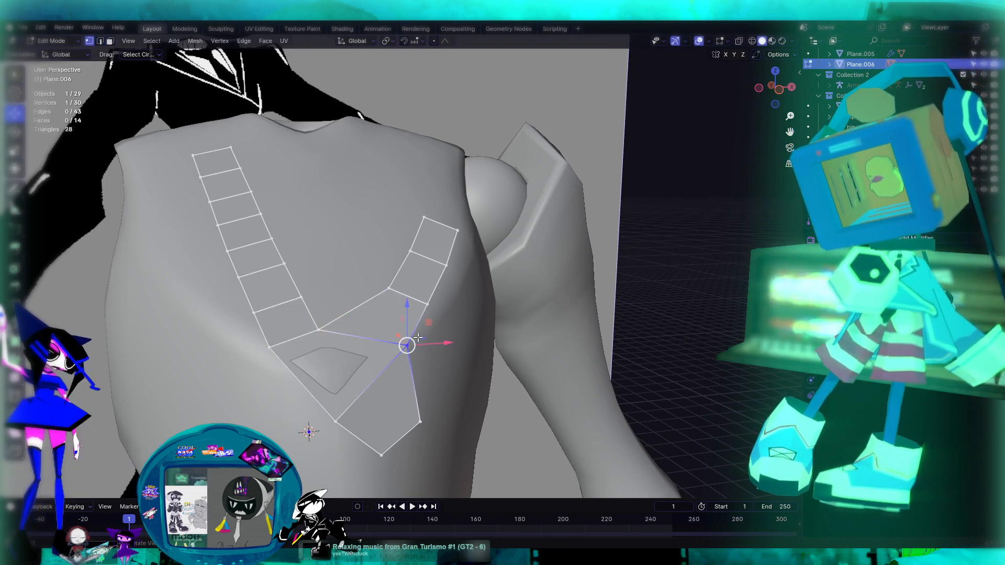
key("shift+v")
left_click(342, 387)
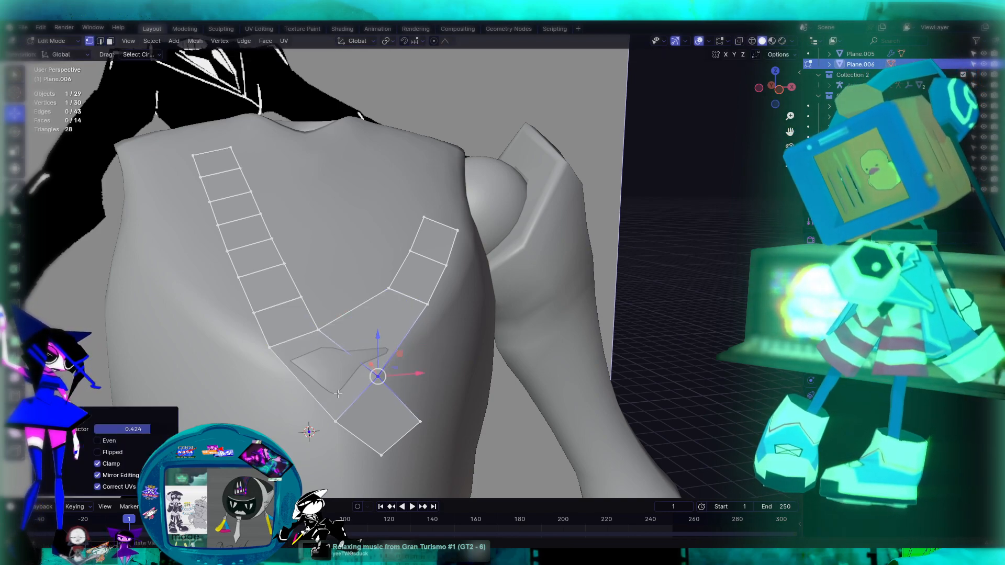
Slide the junction's lower vertex about halfway up the strip's outer edge, and the outer corner vertex about halfway toward the inner corner
key("shift+v")
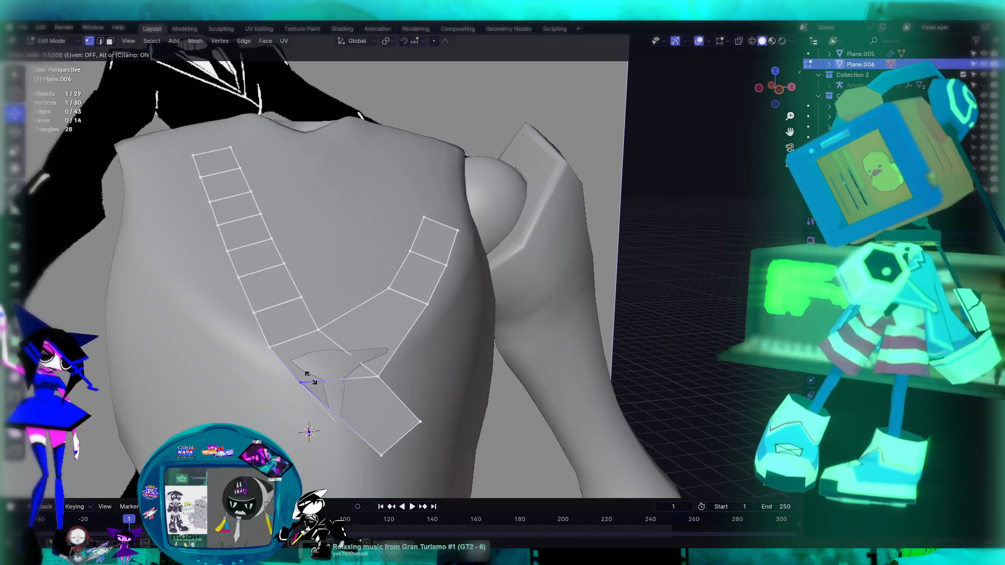
left_click(308, 378)
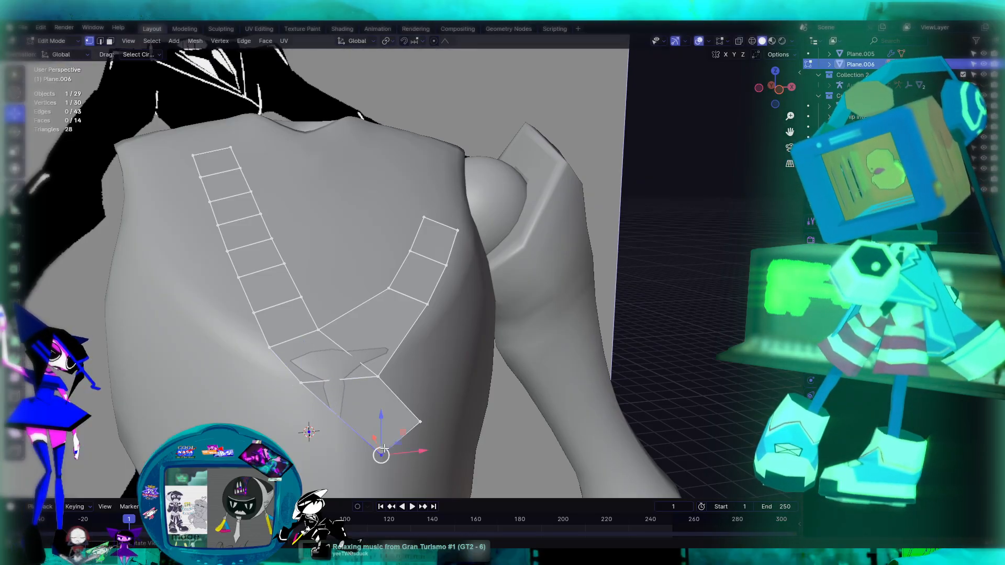
left_click(378, 376)
key("shift+v")
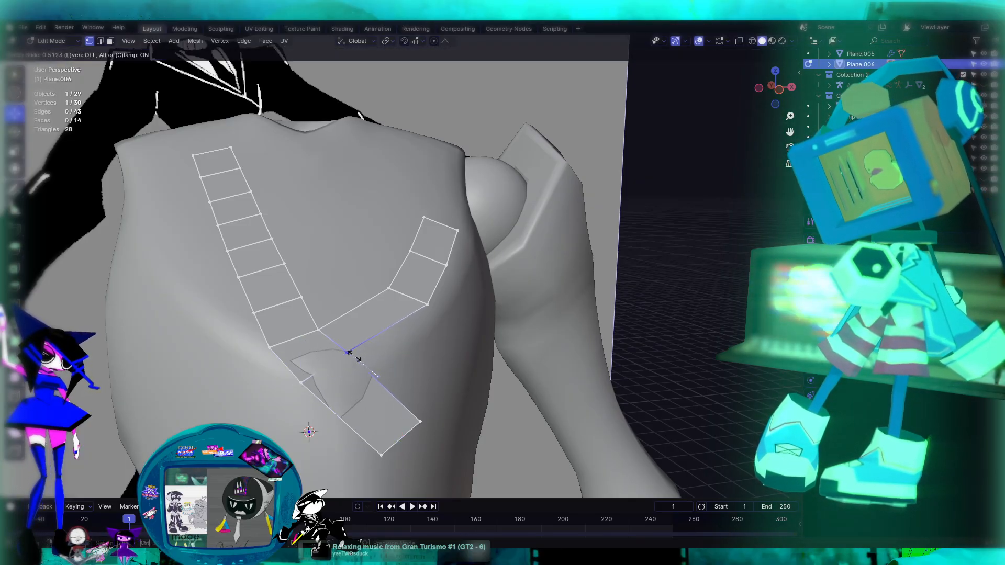
left_click(354, 356)
Select the six vertices of the side branch's top two faces and move them up and inward, away from the overlapping cross edge
left_click(389, 288)
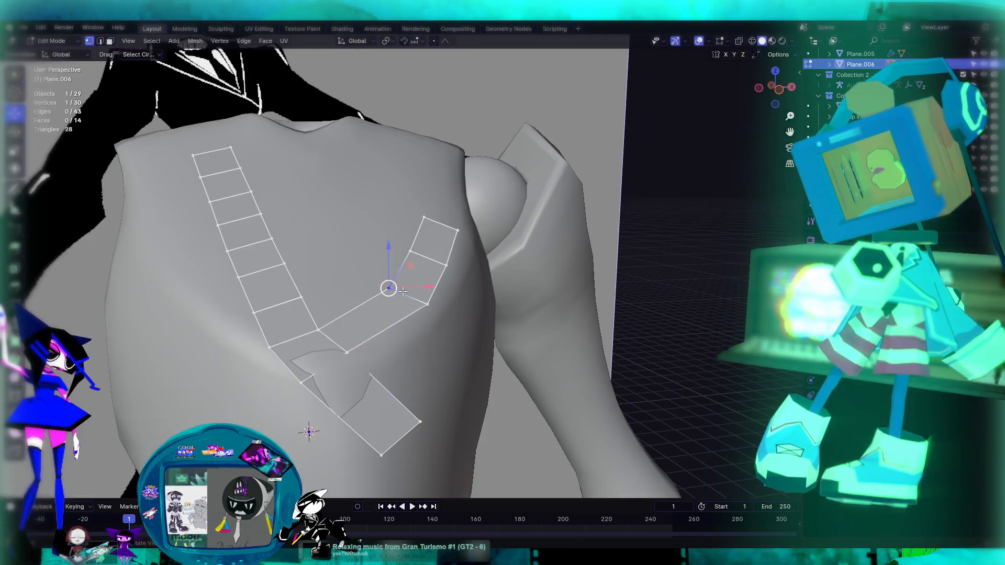
left_click(427, 303, "shift")
left_click(412, 253, "shift")
left_click(445, 265, "shift")
left_click(423, 219, "shift")
left_click(456, 231, "shift")
key("g")
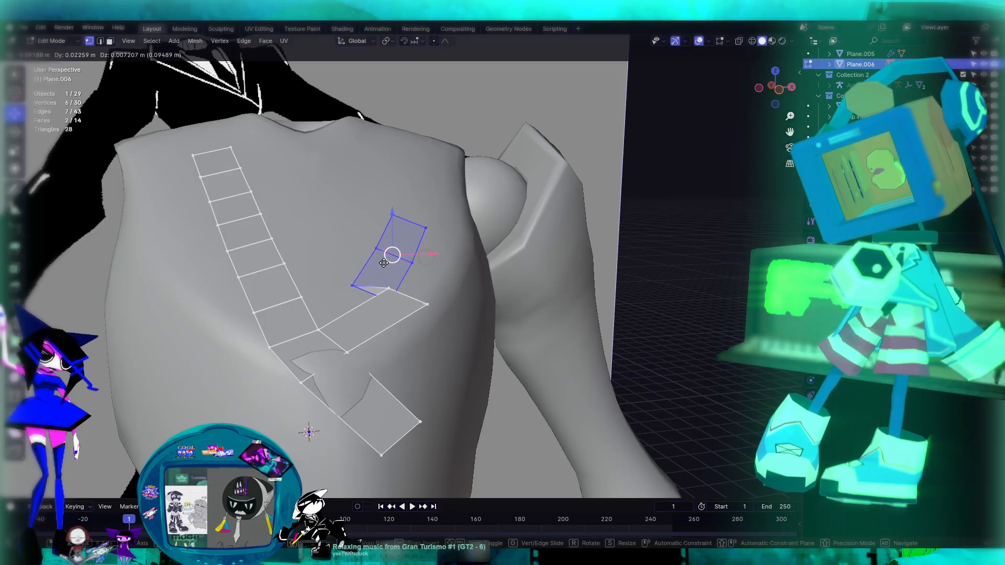
left_click(383, 264)
key("ctrl+z")
left_click_drag(424, 266, 403, 237)
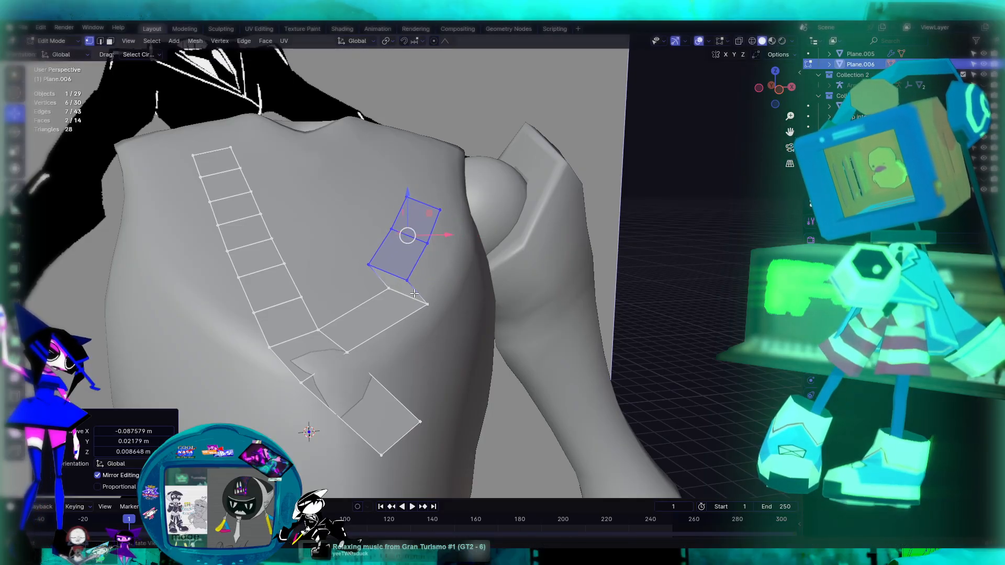
Move the cross edge below the side branch's top two faces inward toward the middle of the chest
left_click(390, 292)
left_click_drag(408, 296, 432, 299)
key("KP_3")
key("ctrl+z")
Select the side branch's top two faces and move them back along Y so they lie against the chest surface
left_click(373, 272)
left_click(391, 262, "shift")
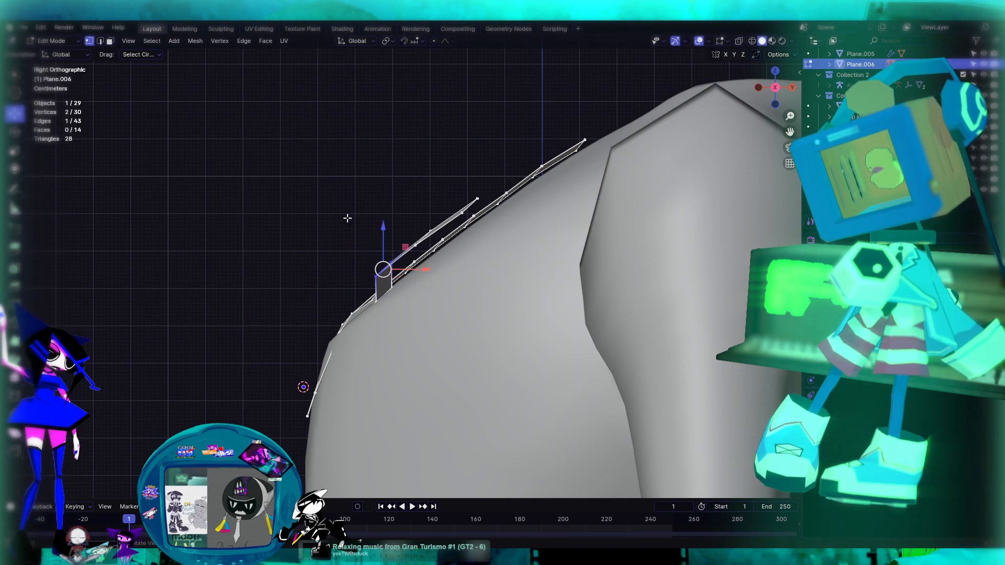
left_click(455, 201)
left_click(454, 205)
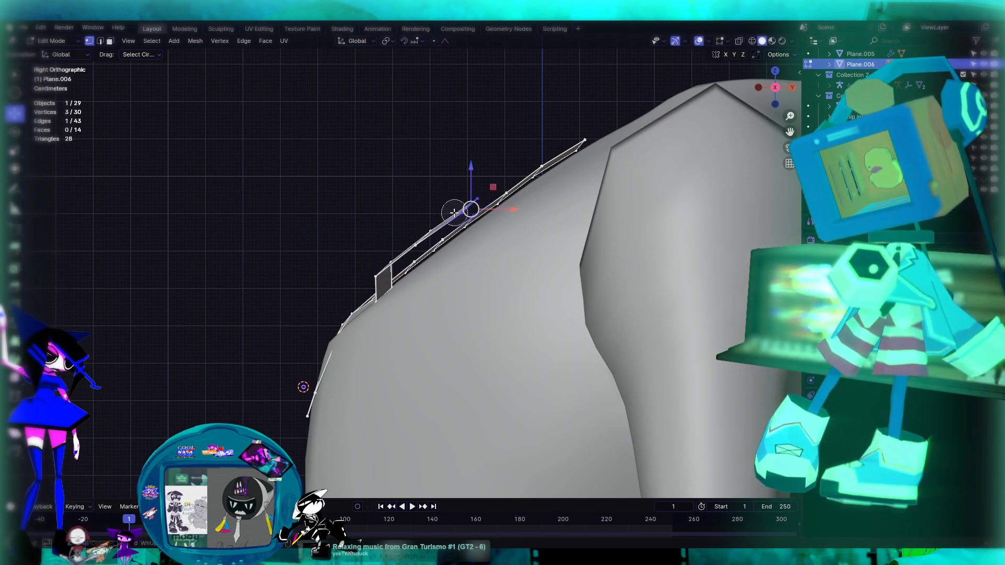
mouse_move(455, 205)
left_mouse_down()
mouse_move(366, 265)
mouse_move(381, 266)
left_mouse_up()
key("KP_1")
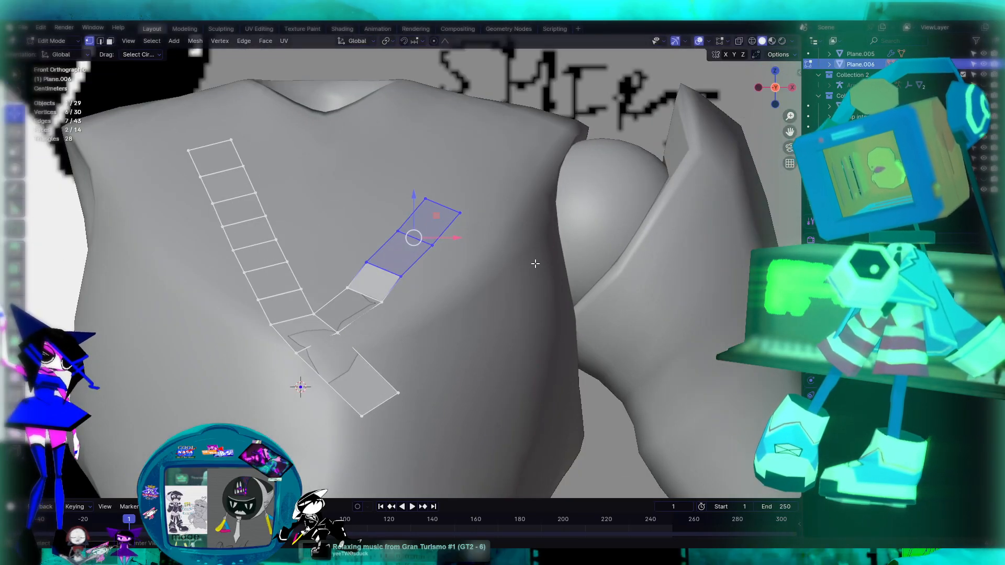
key("KP_3")
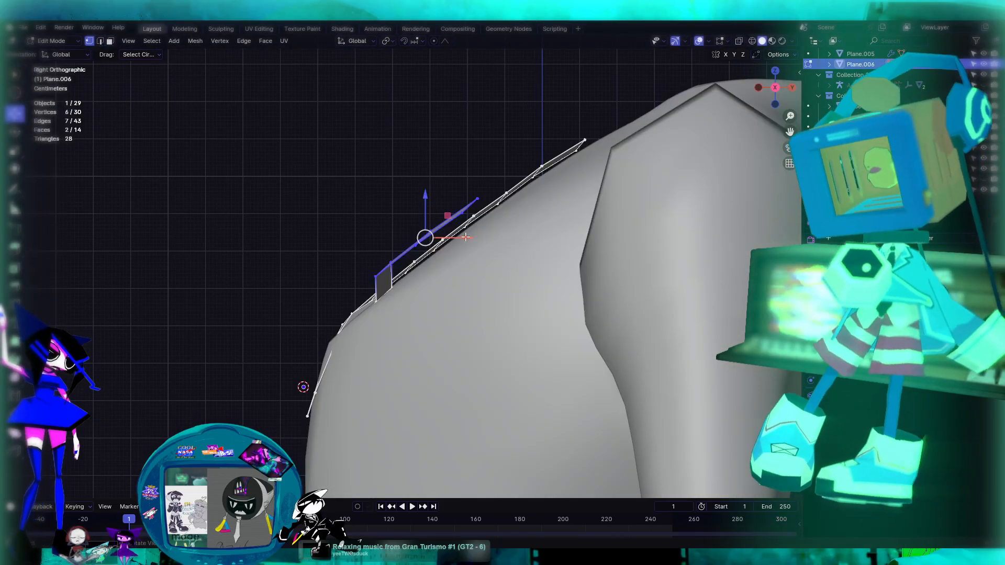
key("g")
key("y")
left_click(495, 244)
Move the cross edge below the side branch's top two faces by -0.009371 m along X and slide it toward the junction by a factor of 0.178
middle_click_drag(495, 244, 410, 329)
left_click(365, 303)
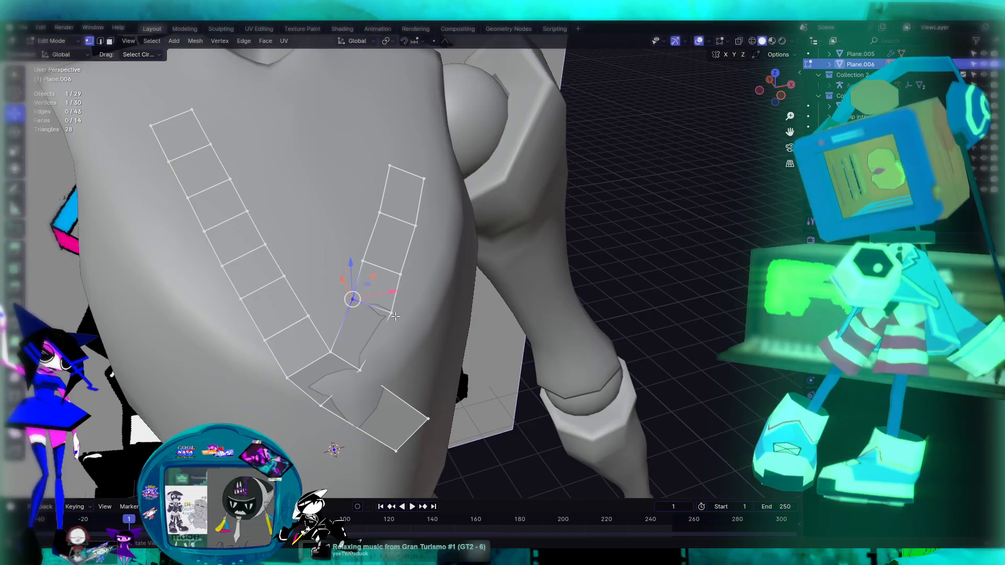
left_click_drag(406, 300, 402, 301)
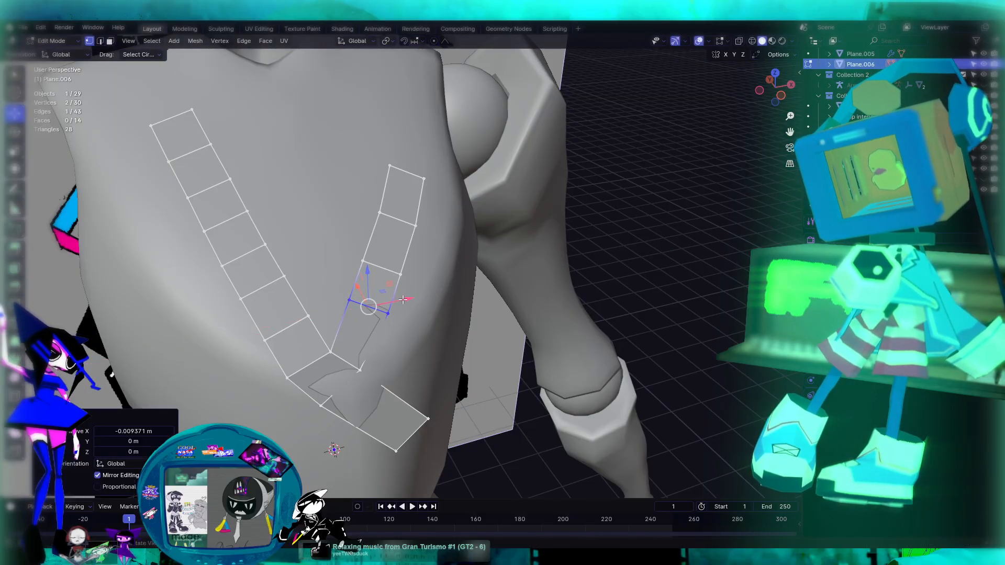
key("g")
key("g")
left_click(394, 306)
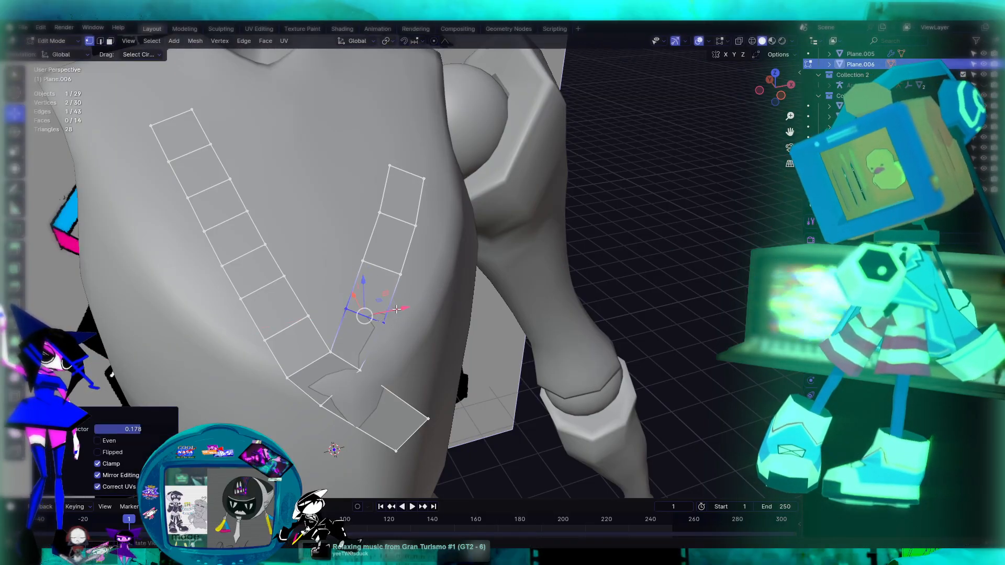
Move the side branch's lowest cross edge forward and up in side view, off the chest surface, by -0.009795 m in Y and 0.013992 m in Z
middle_click_drag(366, 291, 444, 261)
middle_click_drag(466, 293, 600, 182)
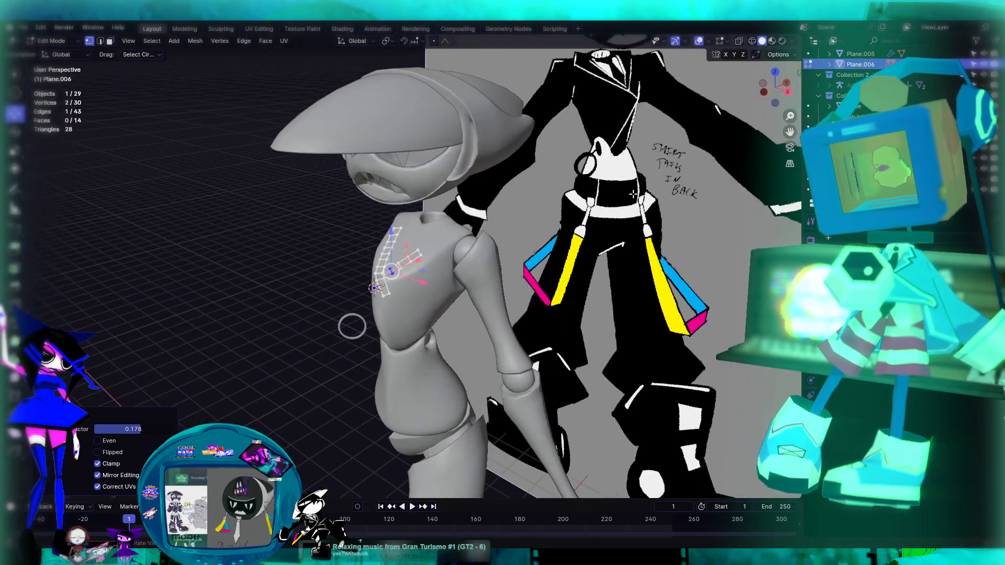
scroll(517, 223, "up", 4)
middle_click_drag(517, 223, 438, 263)
scroll(419, 276, "up", 4)
middle_click_drag(340, 312, 450, 250, "shift")
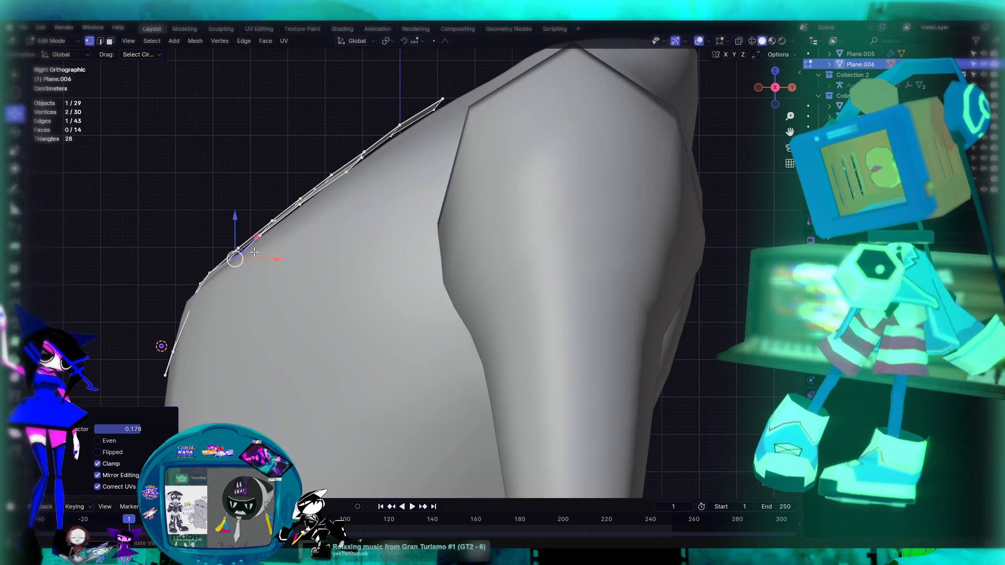
key("g")
left_click_drag(235, 255, 234, 254)
Select the junction's lower cross edge and move it out of the torso by -0.029384 m in Y and -0.009795 m in Z
middle_click_drag(234, 254, 379, 271)
middle_click_drag(546, 293, 427, 312, "alt")
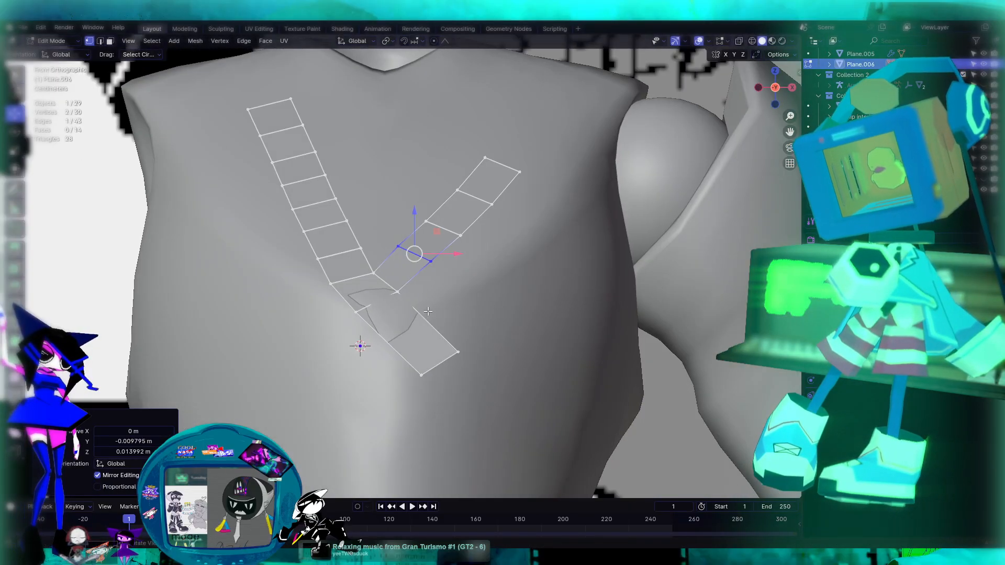
left_click(380, 301)
left_click(348, 302, "shift")
middle_click_drag(348, 303, 355, 314, "alt")
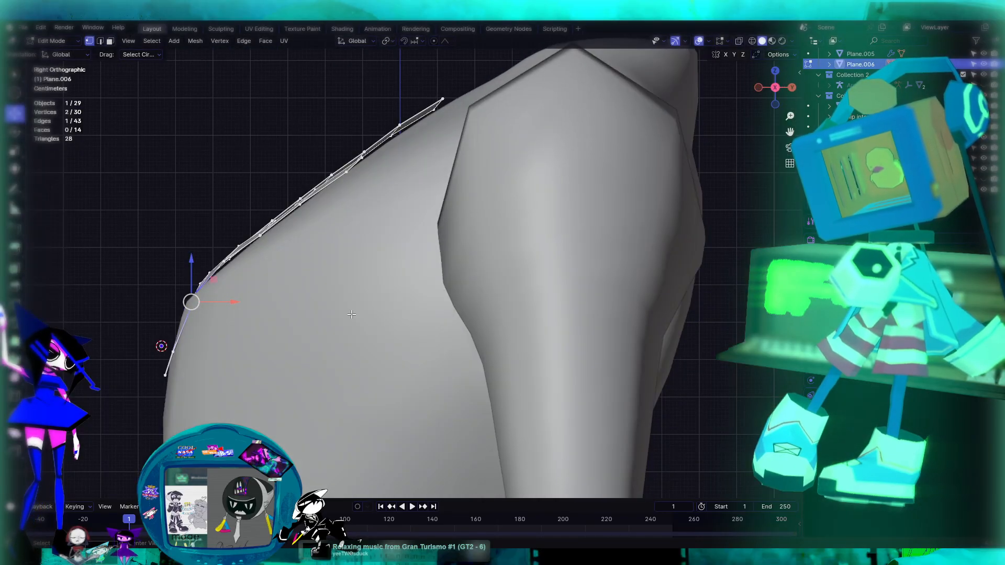
key("g")
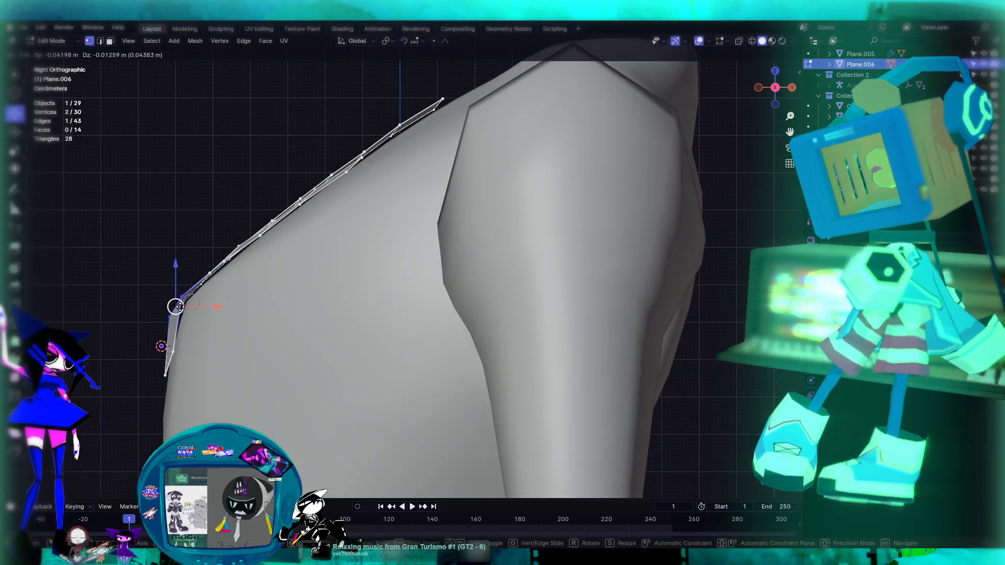
left_click_drag(184, 306, 184, 306)
key("KP_1")
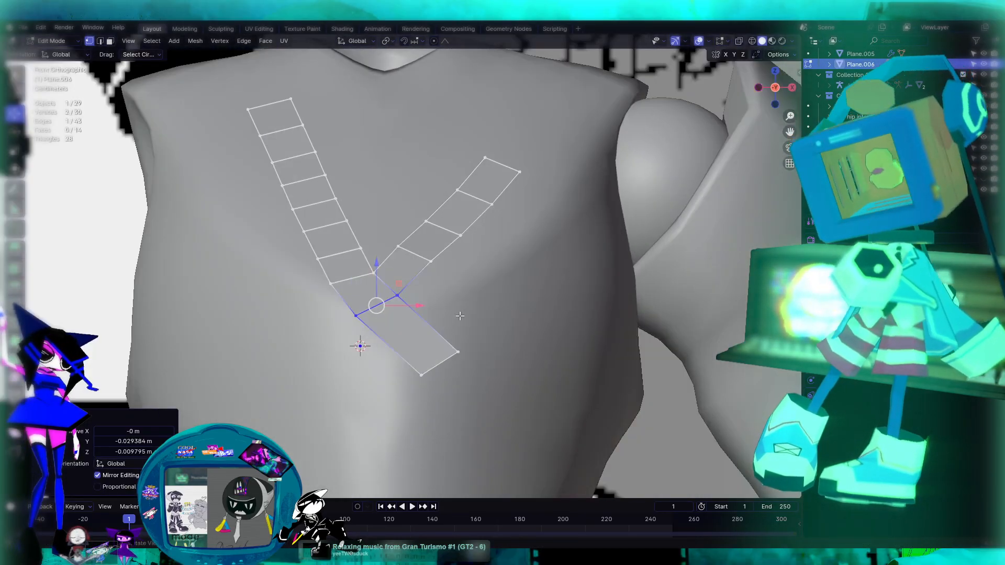
Shorten the strip's bottom face by moving its end edge -0.058768 m in X and 0.064365 m in Z
left_click(452, 346)
left_click(412, 371, "shift")
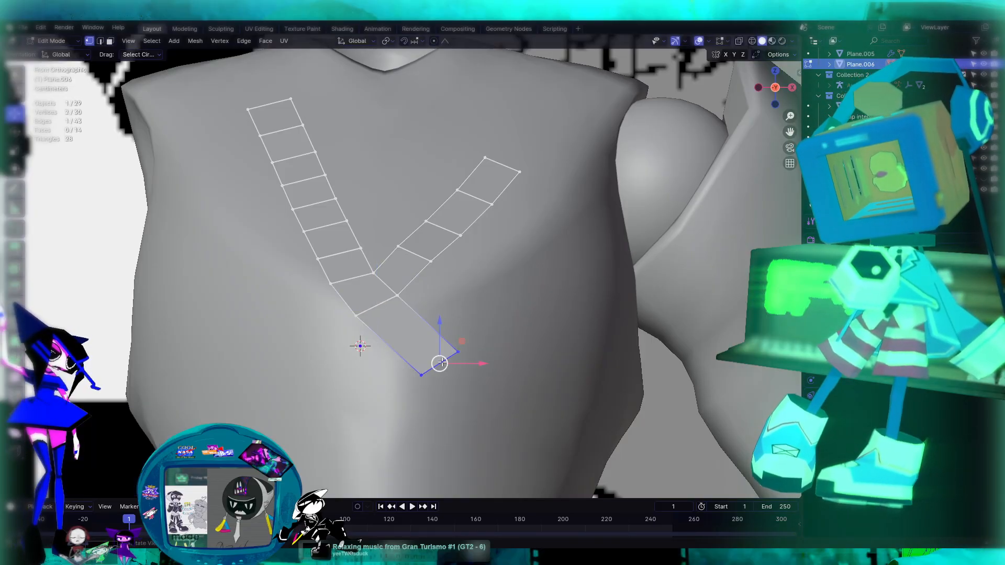
key("g")
left_click(417, 339)
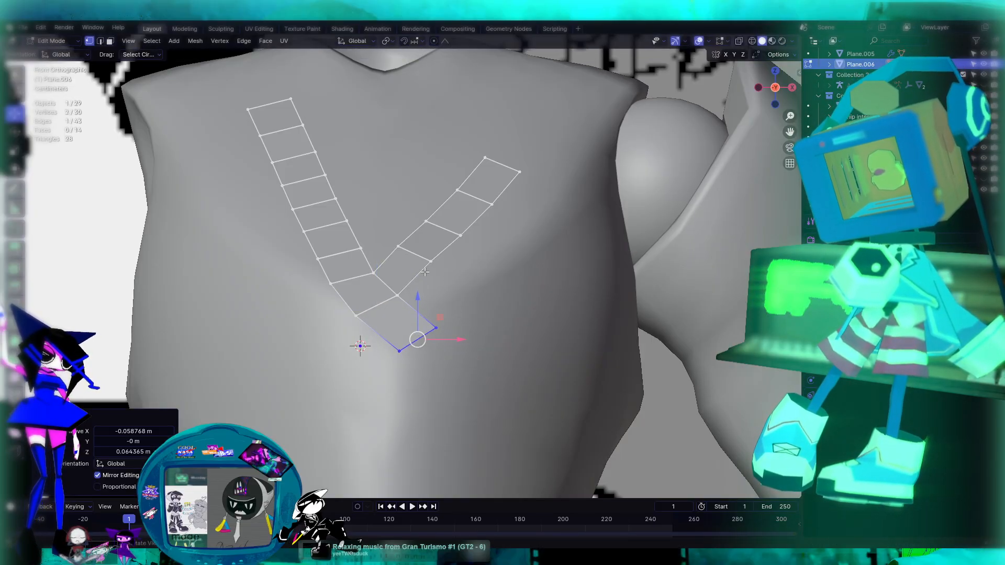
Nudge the inner vertex of the side branch's lowest cross edge slightly outward, and its outer vertex outward and down, and clear the selection
left_click(398, 247)
left_click_drag(398, 247, 402, 247)
left_click(492, 284)
scroll(465, 287, "down", 3)
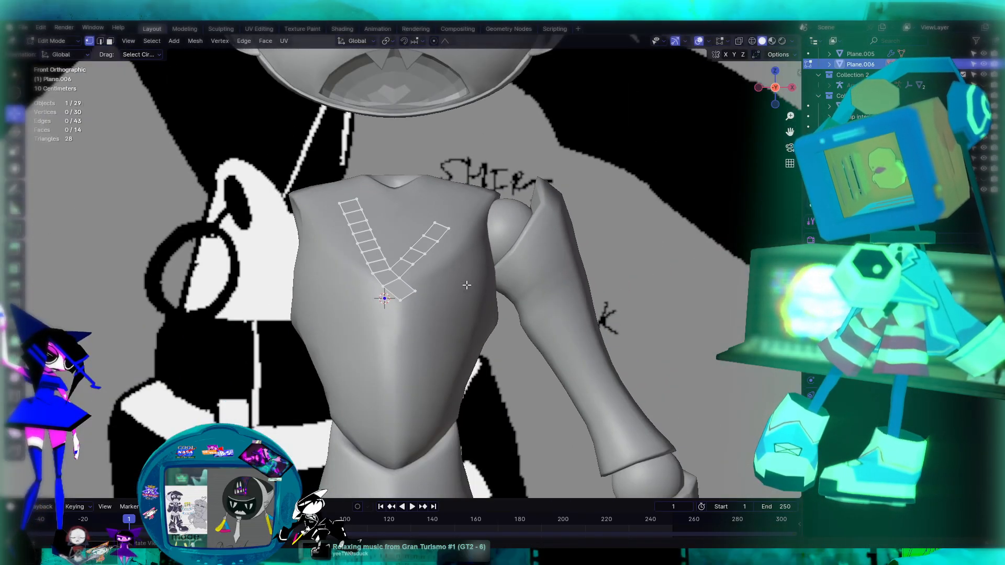
scroll(439, 271, "up", 4)
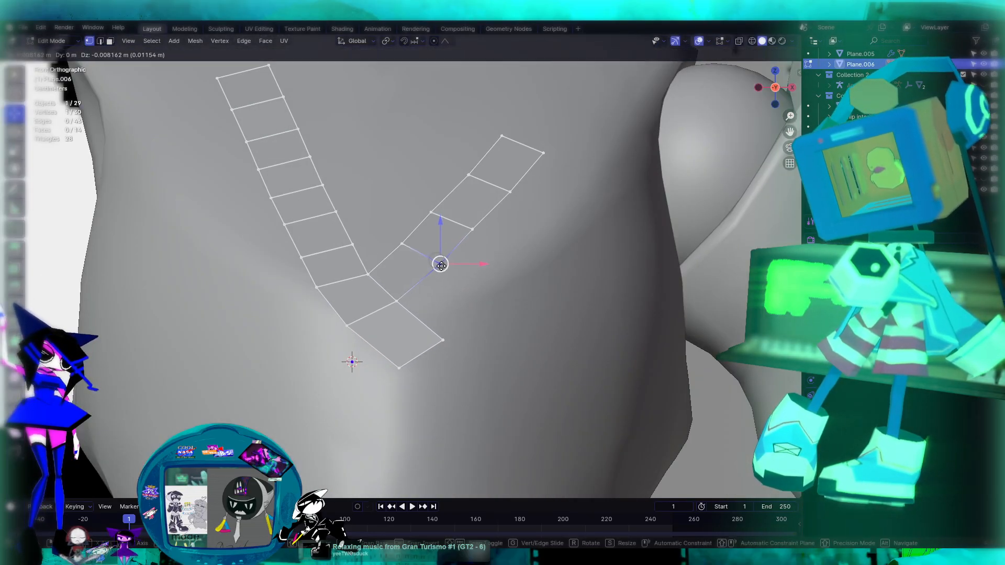
scroll(471, 283, "down", 5)
left_click(505, 312)
Examine the lapel strip's shape and placement on the torso against the reference drawing from the front and at an angle
scroll(506, 312, "down", 4)
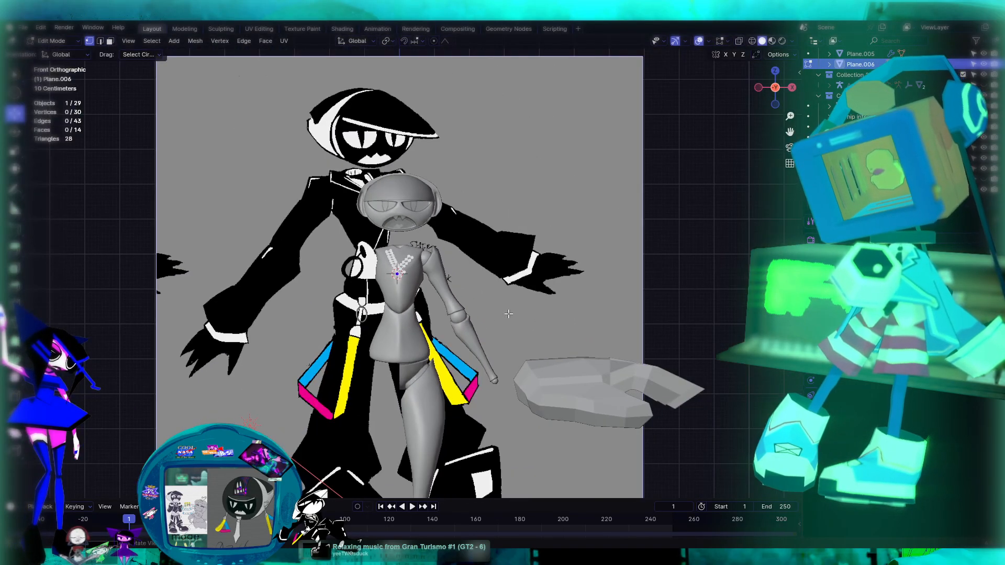
scroll(485, 293, "up", 6)
scroll(485, 292, "down", 5)
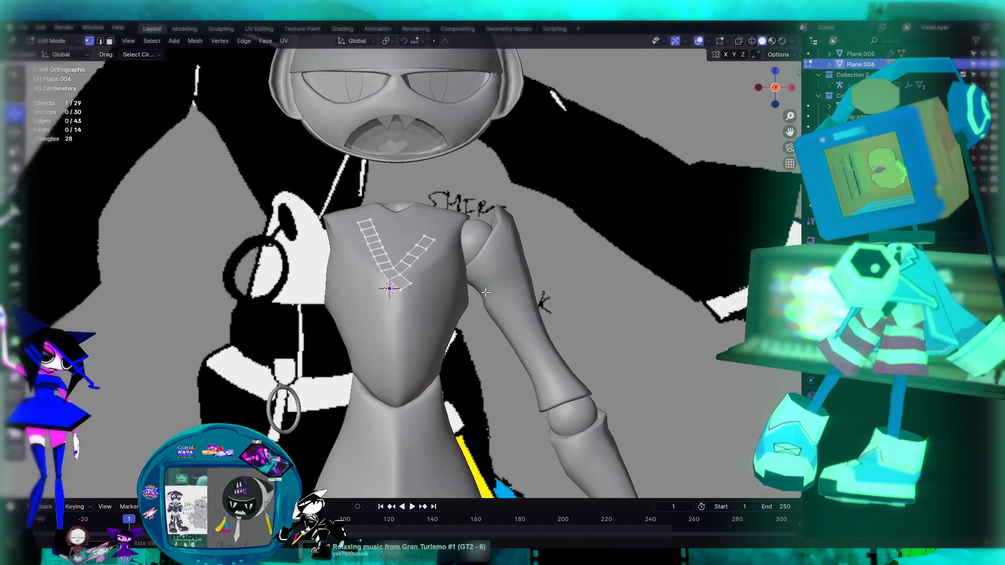
middle_click_drag(486, 293, 459, 270)
scroll(452, 270, "up", 2)
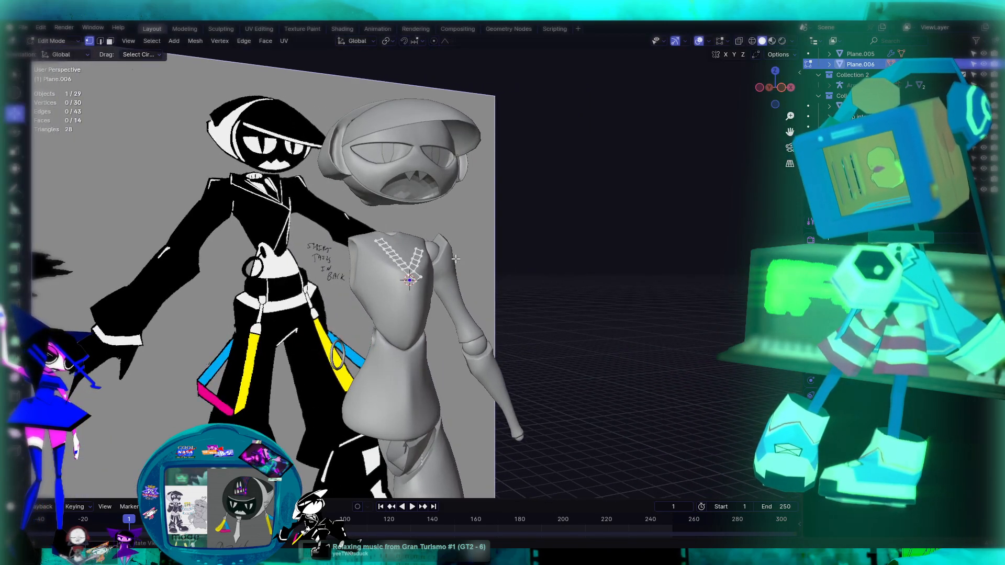
scroll(455, 259, "up", 4)
middle_click_drag(471, 255, 372, 304)
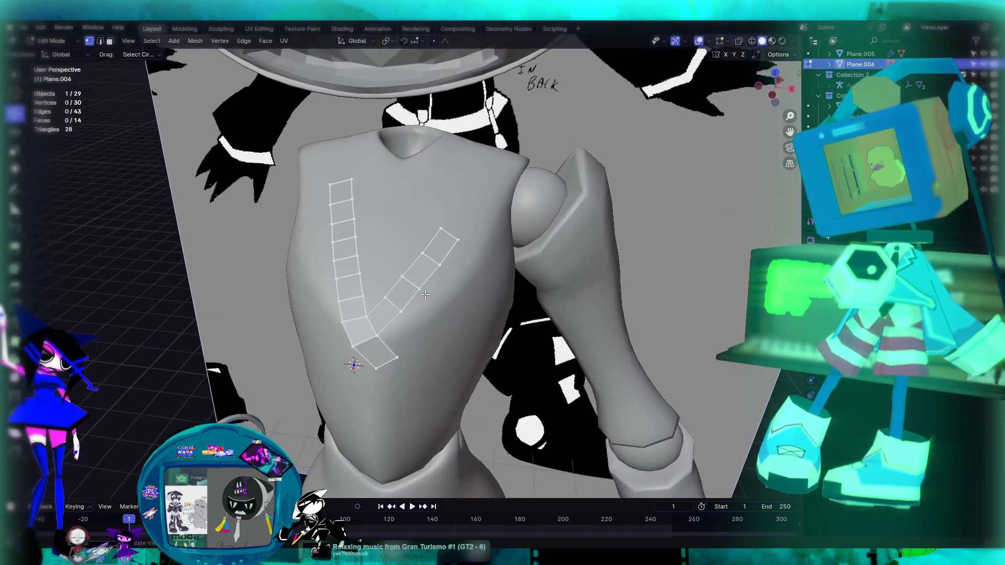
Separate the four faces of the short diagonal chest strip into their own object
scroll(372, 304, "up", 3)
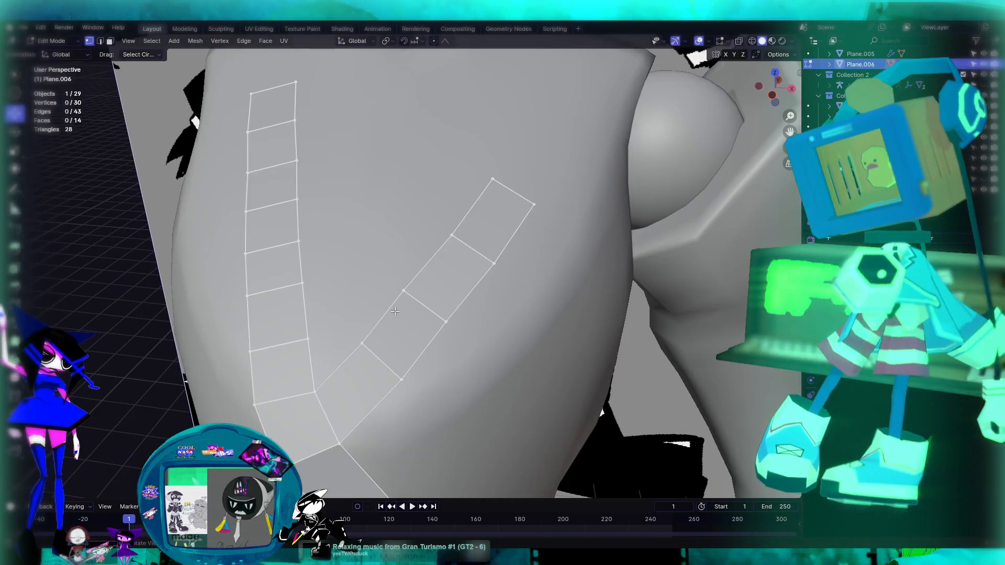
scroll(387, 319, "down", 5)
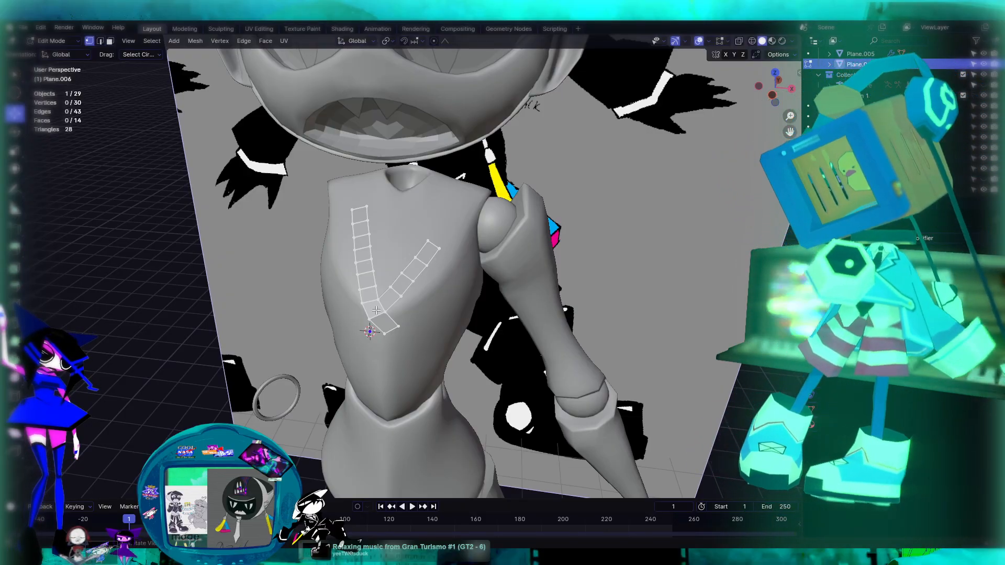
scroll(408, 303, "up", 3)
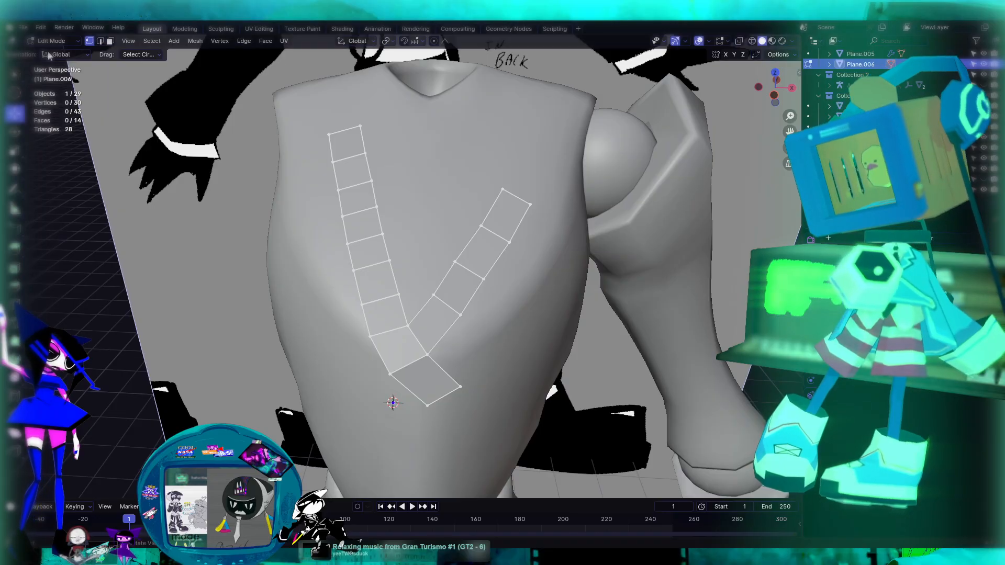
left_click(435, 321)
left_click(471, 271, "shift")
left_click(495, 252, "shift")
left_click(506, 216, "shift")
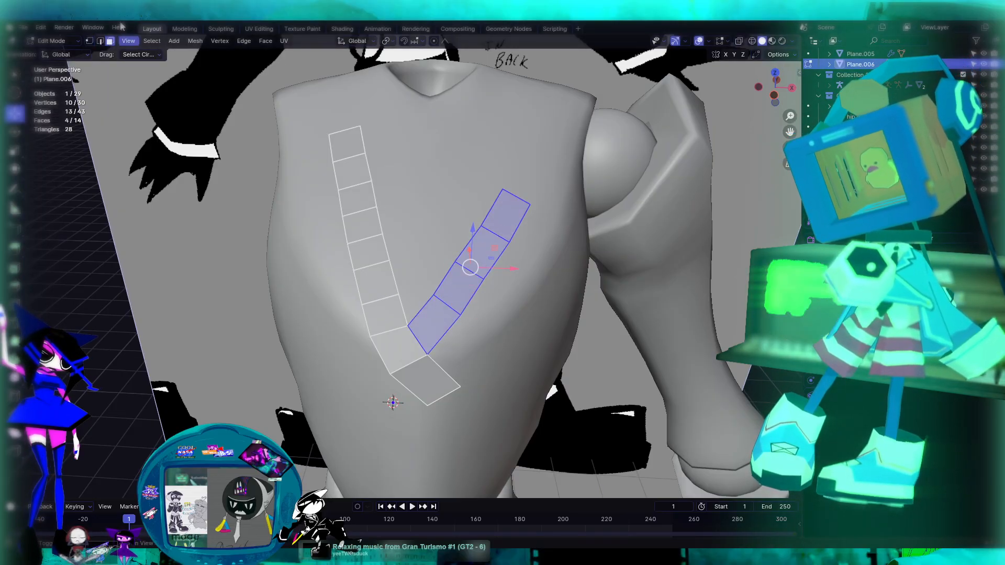
left_click(196, 40)
mouse_move(238, 133)
left_click(301, 134)
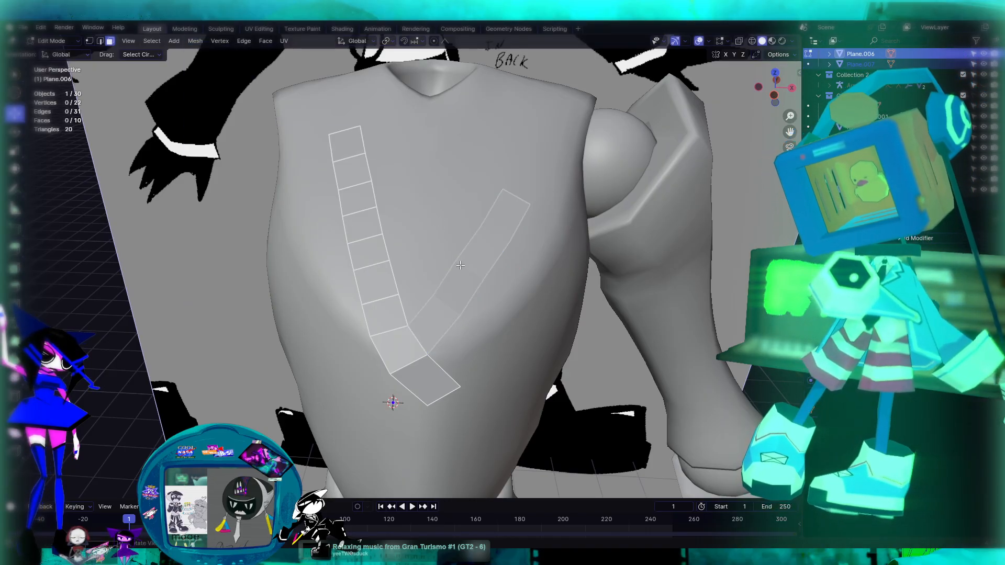
In Object Mode, move the separated short strip by about -0.057 m in X, 0.074 m in Y and 0.153 m in Z
left_click(885, 63)
key("Tab")
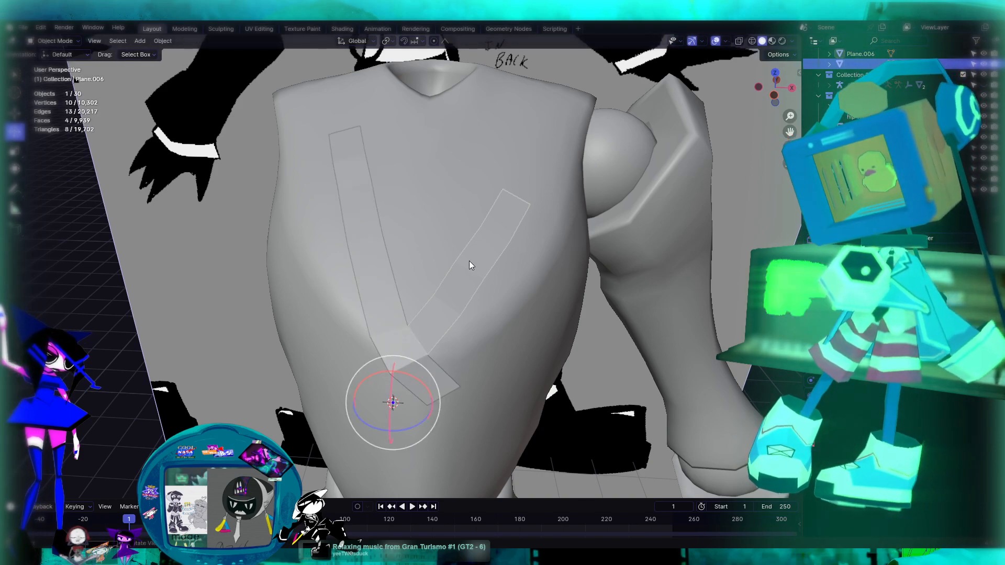
left_click(15, 112)
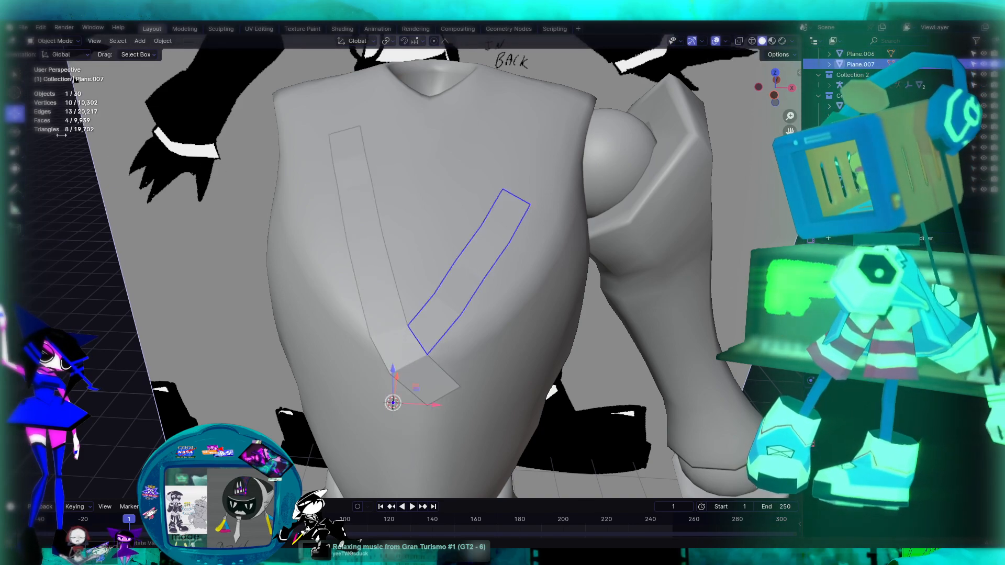
left_click_drag(394, 401, 376, 346)
middle_click_drag(464, 291, 478, 273)
key("KP_1")
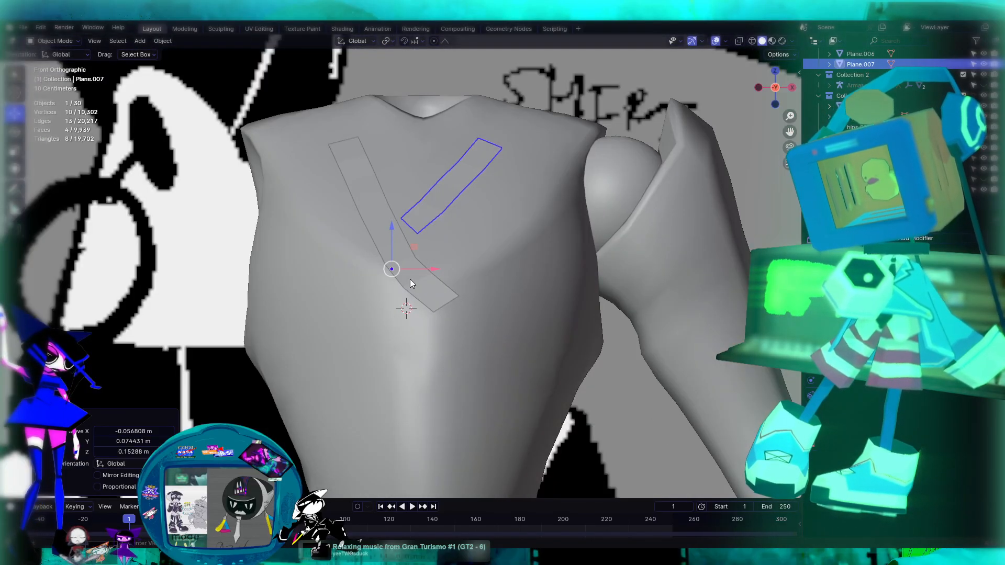
Refine the short strip's position on the chest from front and side views, shifting it about 0.095 m in Y and 0.052 m in X
left_click_drag(392, 240, 403, 258)
key("KP_3")
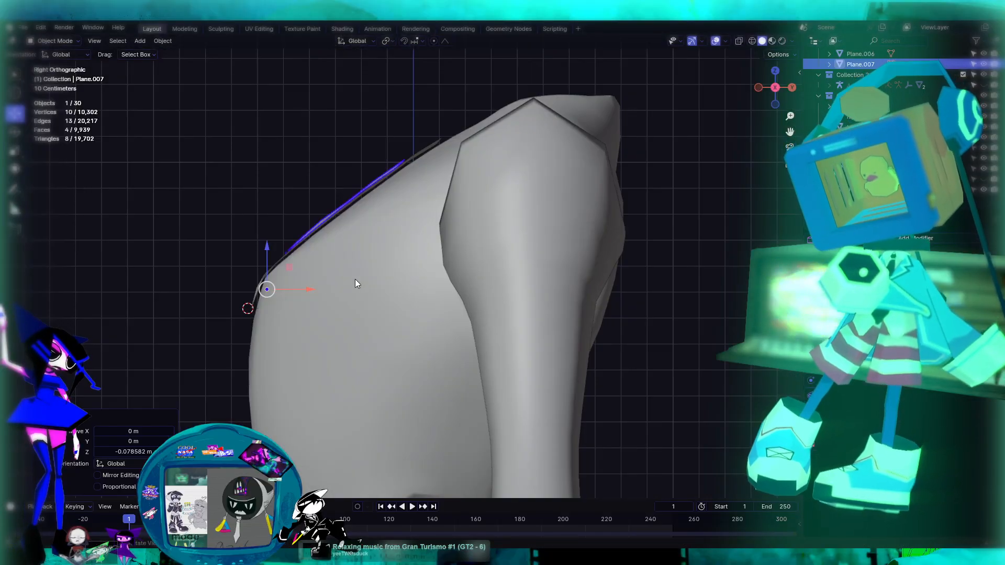
left_click_drag(265, 287, 293, 277)
key("KP_1")
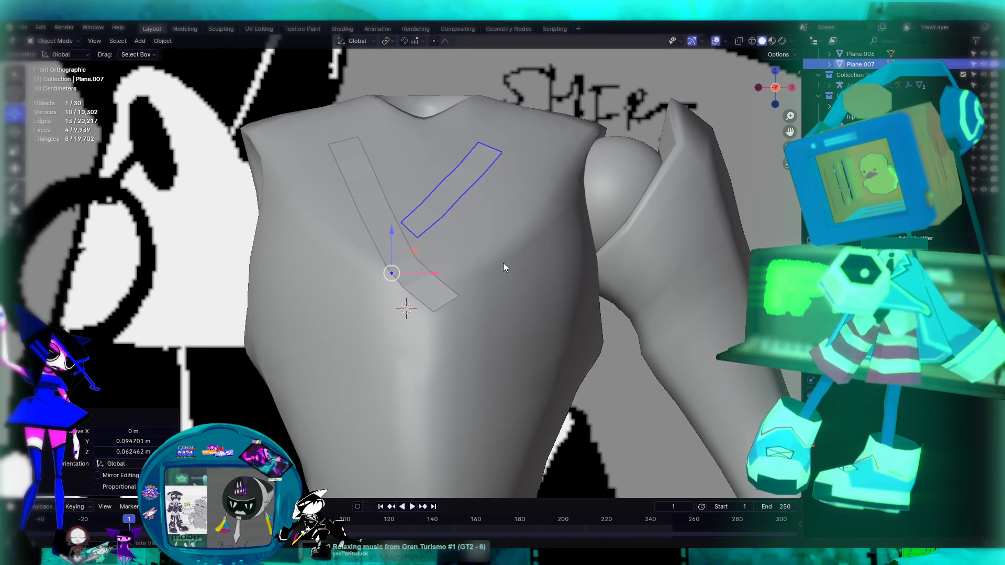
left_click_drag(391, 280, 406, 277)
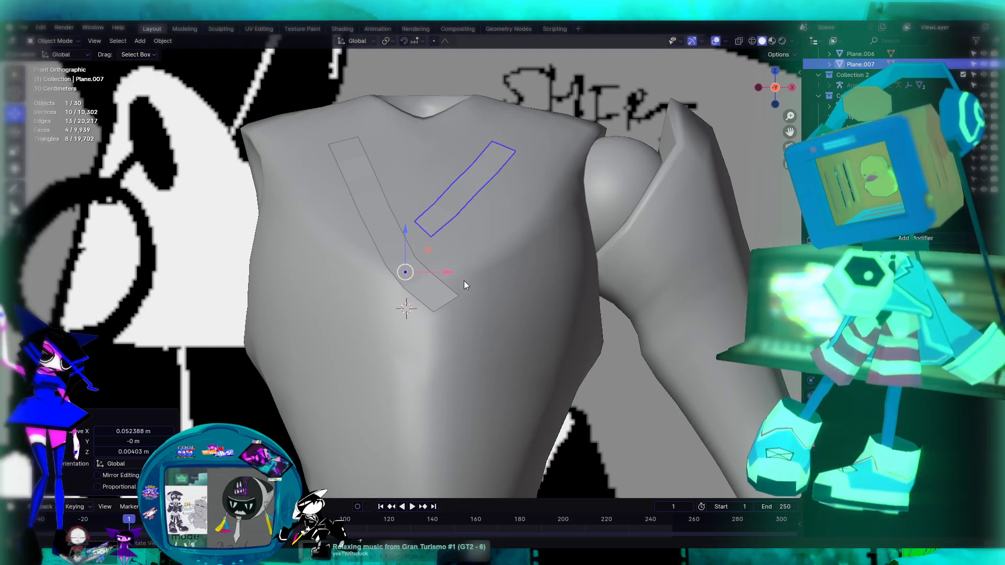
Join the long chest strip and the short strip into one object, keeping Plane.007 active
middle_click_drag(509, 237, 486, 255)
scroll(548, 281, "down", 8)
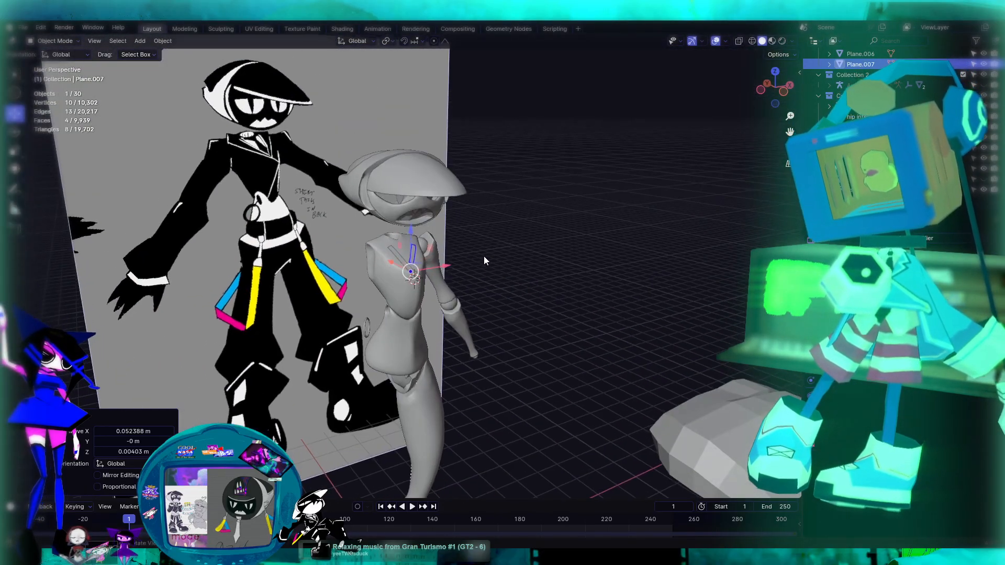
scroll(487, 255, "up", 10)
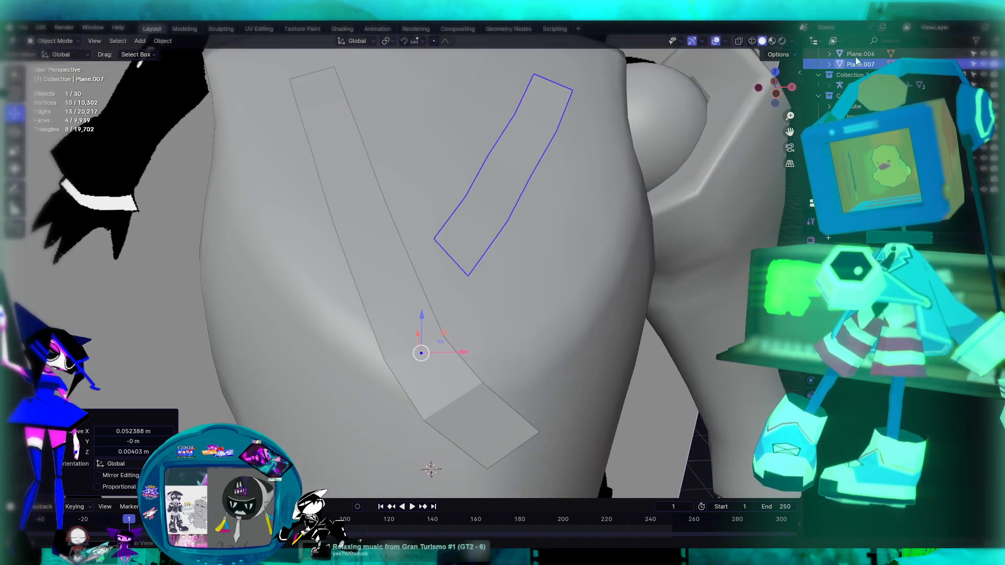
left_click(856, 56, "shift")
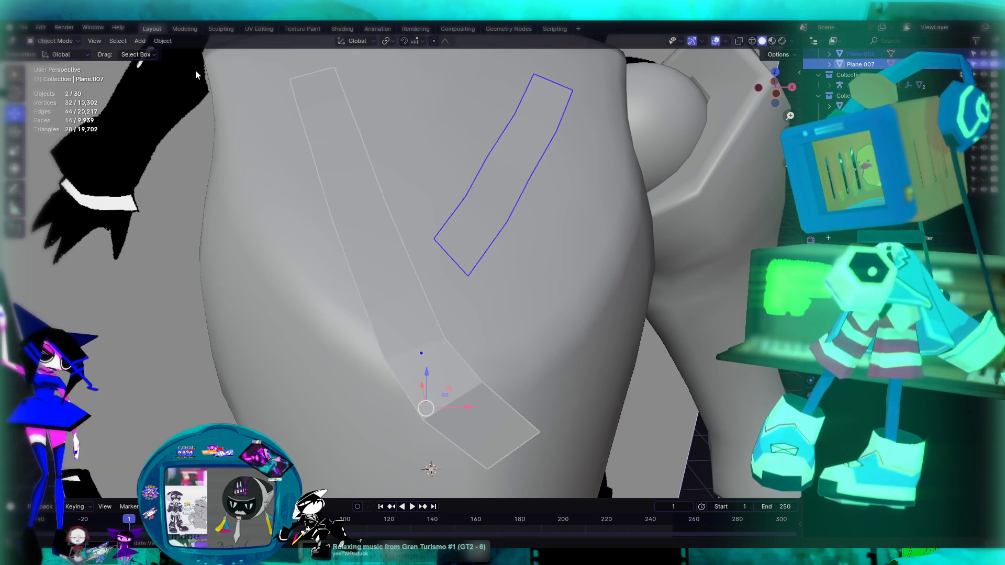
left_click(163, 41)
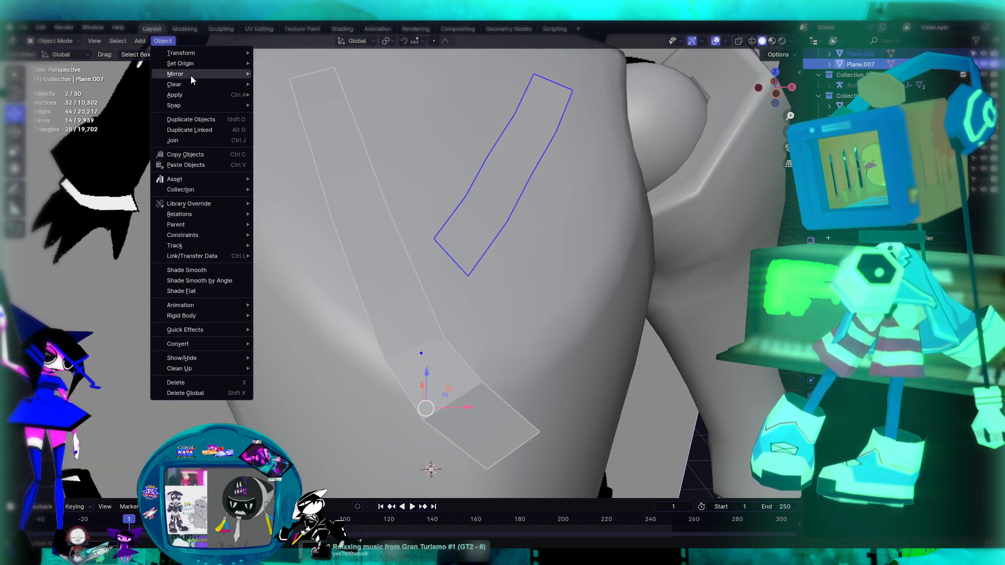
left_click(203, 141)
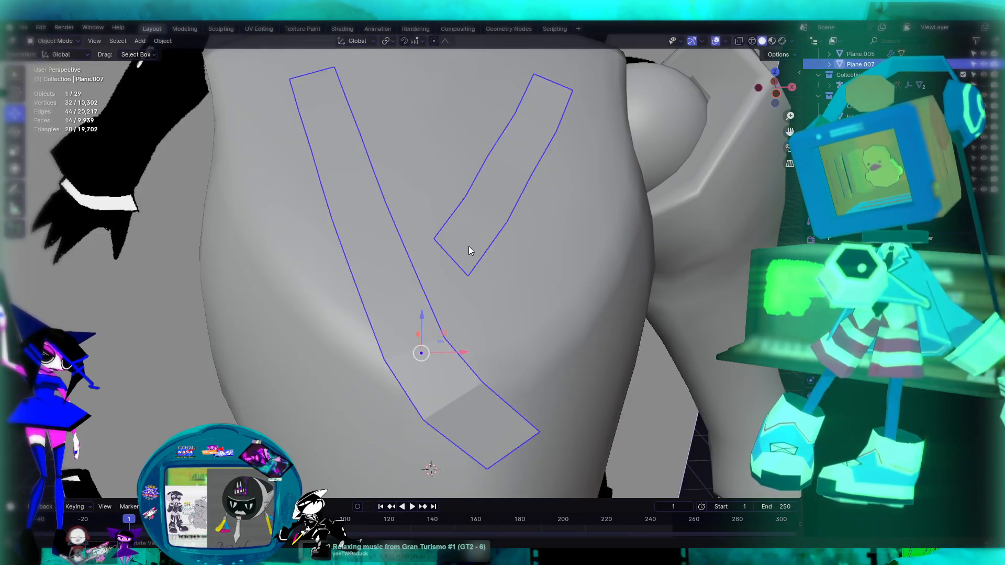
middle_click_drag(533, 283, 522, 281)
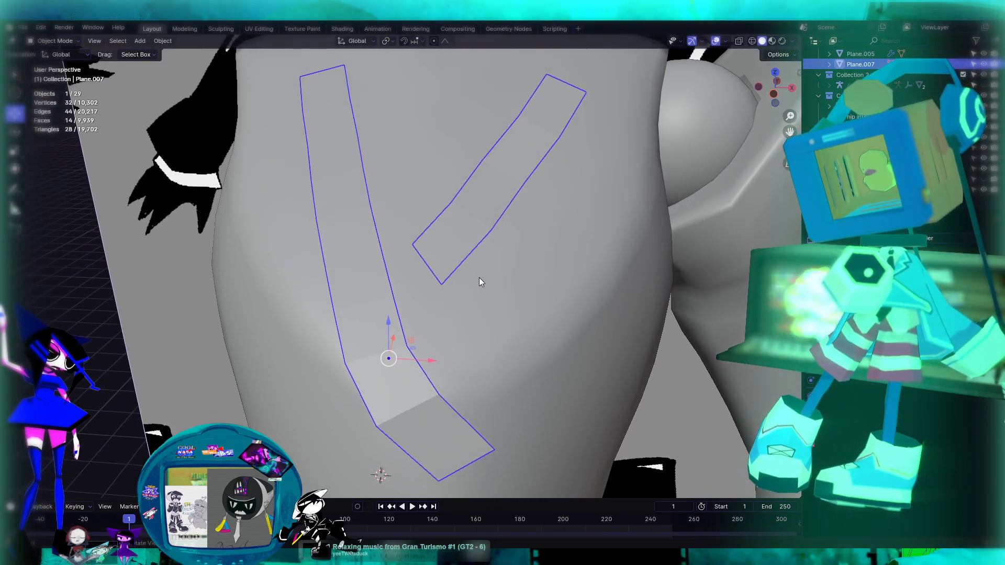
Merge the short strip's two lower corner vertices At Last into neighbouring vertices on the long strip's inner edge
key("Tab")
middle_click_drag(441, 278, 408, 281)
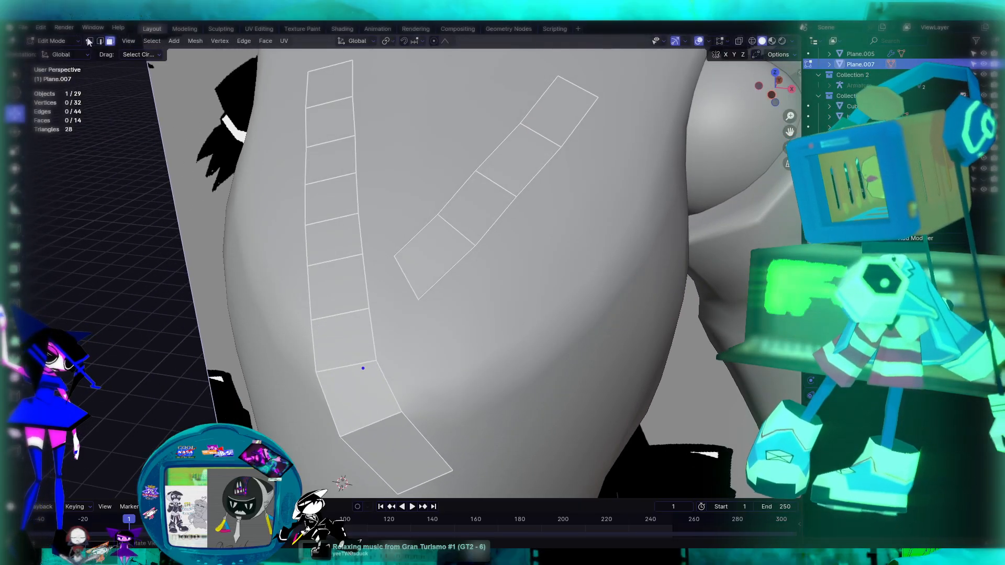
key("1")
left_click(396, 259)
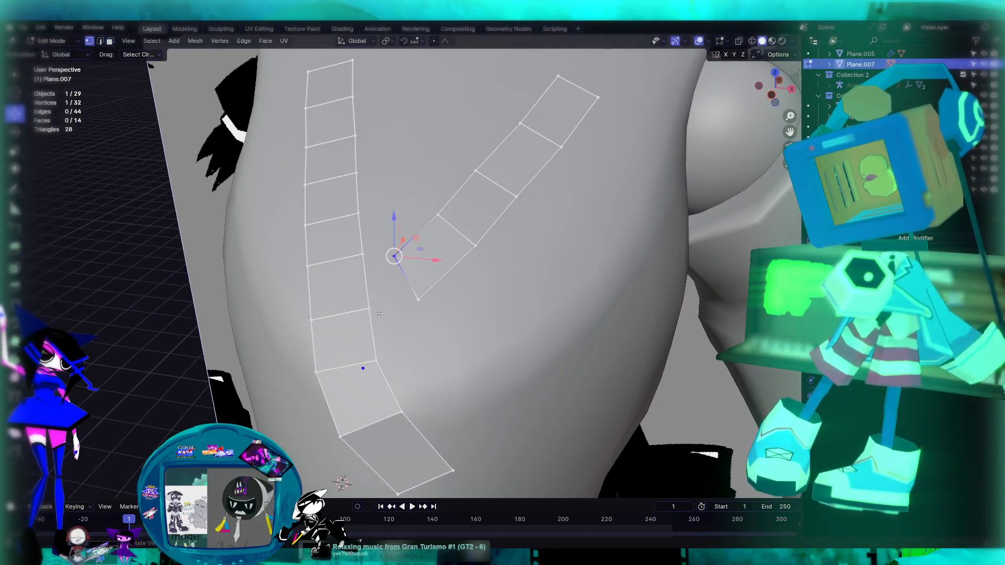
left_click(351, 260, "shift")
key("m")
left_click(357, 304)
left_click(421, 298)
left_click(365, 305, "shift")
key("m")
left_click(363, 304)
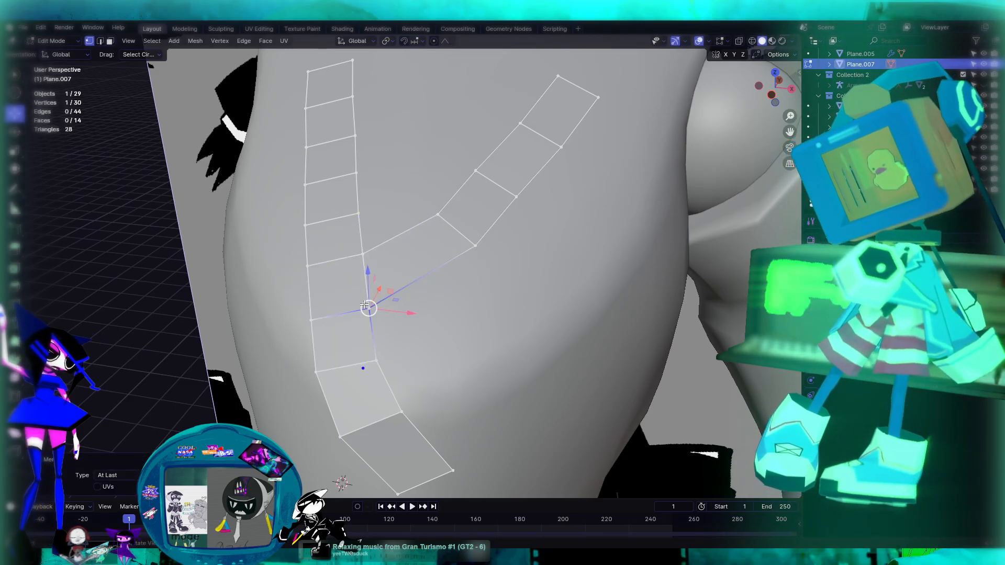
Slide the short strip's cross edge nearest the junction, and shift it about -0.0087 m along X
scroll(366, 304, "down", 4)
scroll(444, 254, "up", 7)
left_click(442, 210)
left_click(460, 181)
left_click(524, 231, "shift")
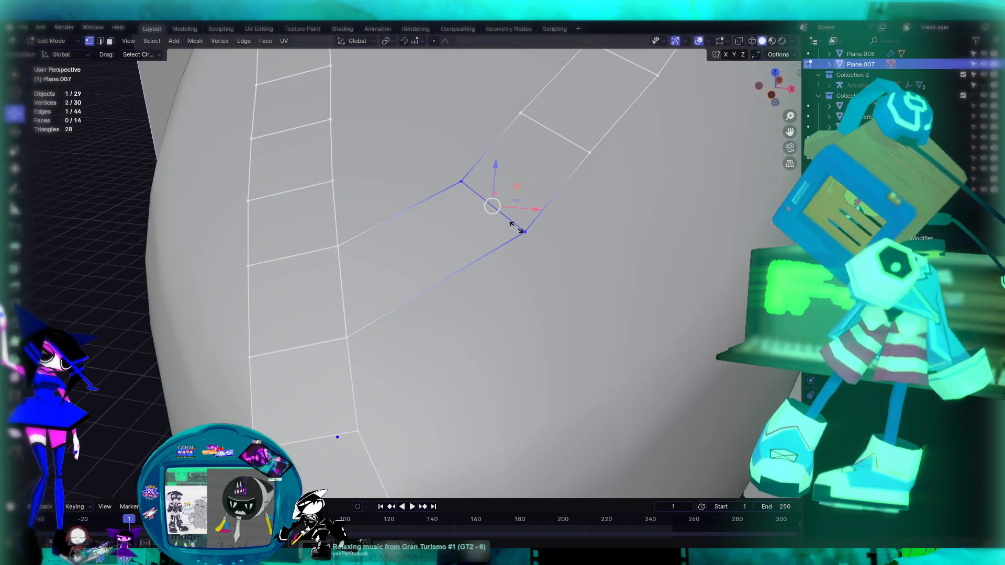
key("g")
key("g")
left_click(464, 253)
scroll(464, 254, "down", 6)
middle_click_drag(464, 256, 412, 233, "alt")
scroll(412, 232, "up", 5)
left_click_drag(507, 160, 502, 152)
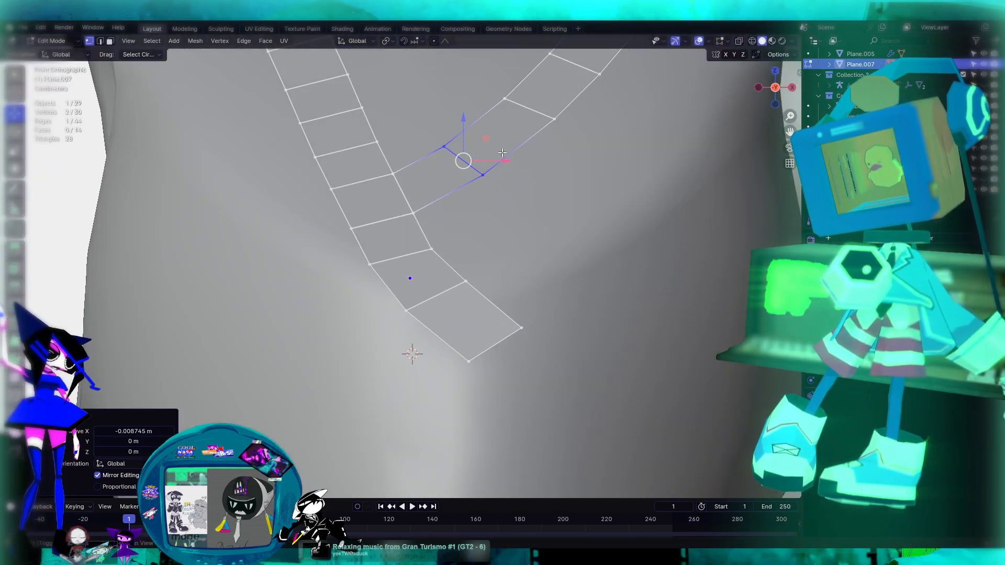
Try moving the vertices around the strips' junction and the long strip's lower end sideways as a group
scroll(502, 152, "down", 5)
scroll(453, 253, "up", 3)
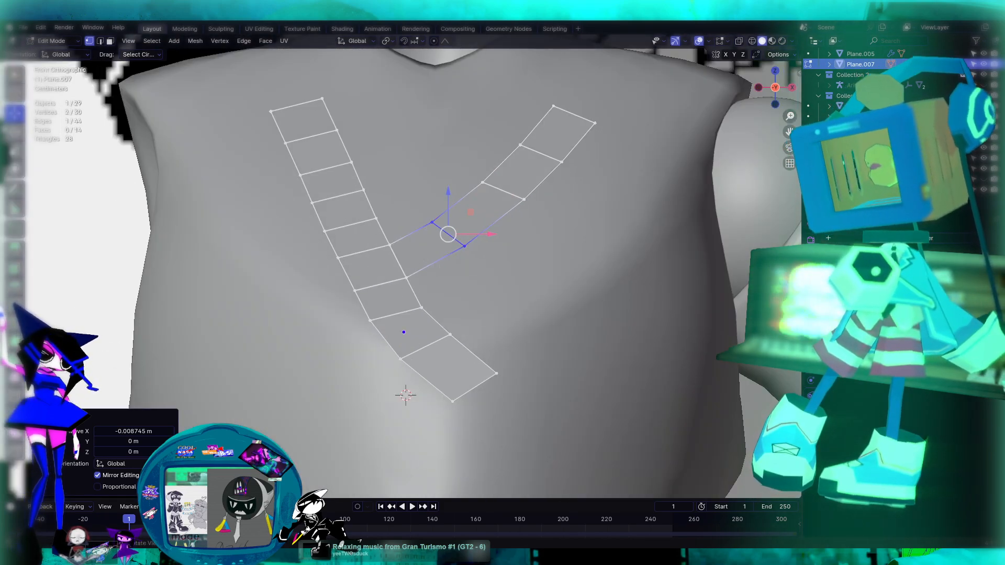
key("c")
left_click_drag(347, 258, 404, 267)
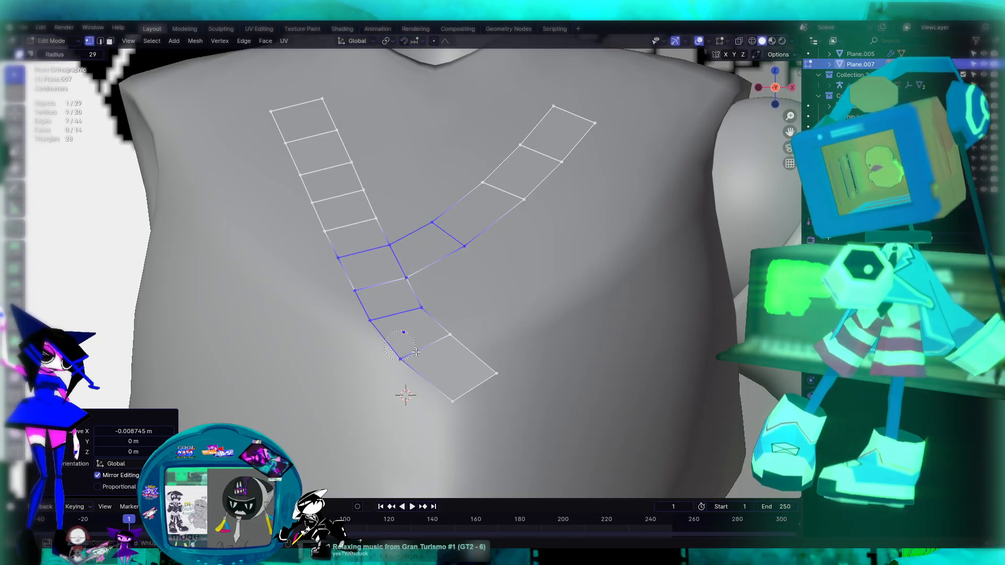
mouse_move(474, 352)
left_mouse_down()
mouse_move(455, 340)
mouse_move(471, 385)
mouse_move(376, 319)
left_mouse_up()
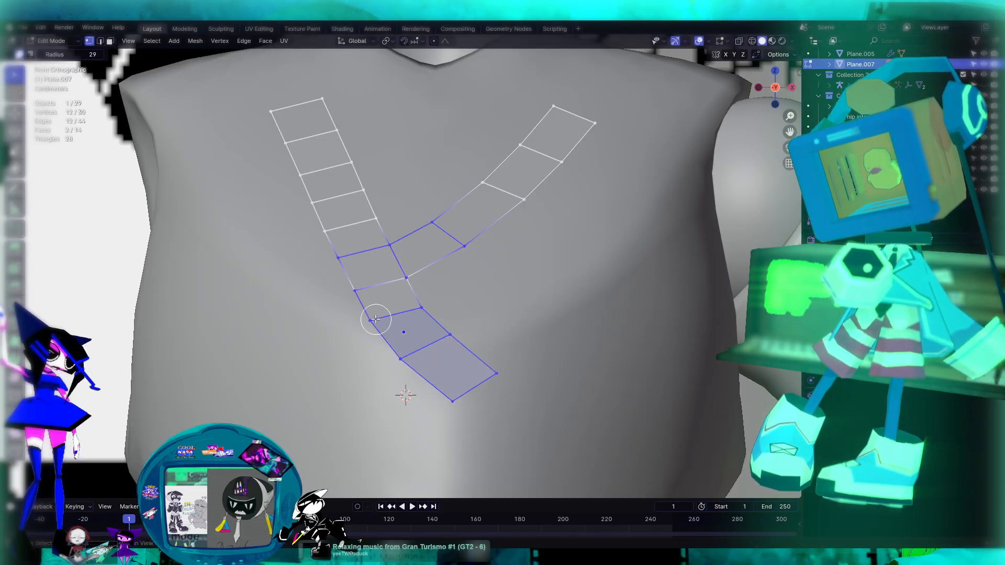
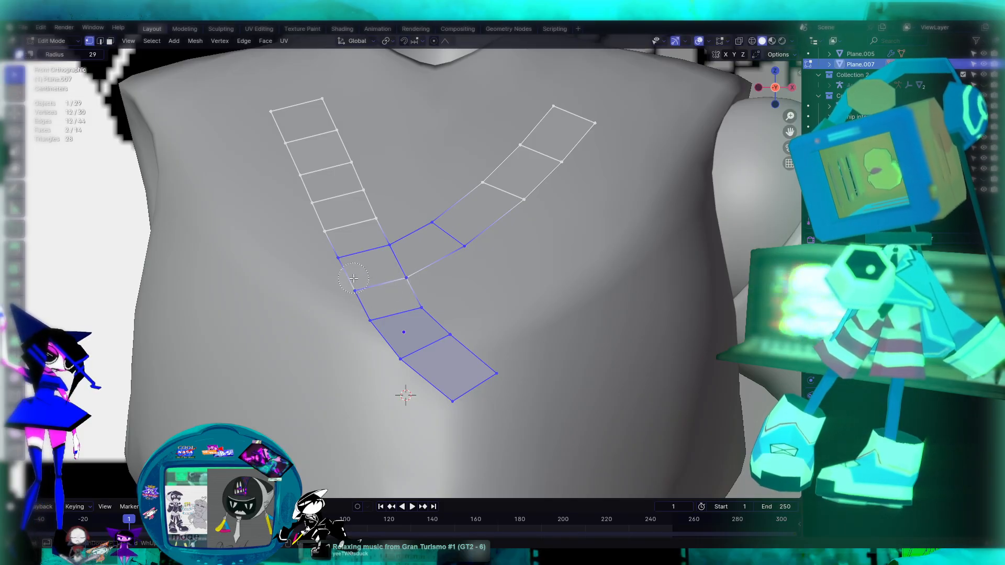
left_click(16, 116)
left_click_drag(458, 309, 498, 304)
key("ctrl+z")
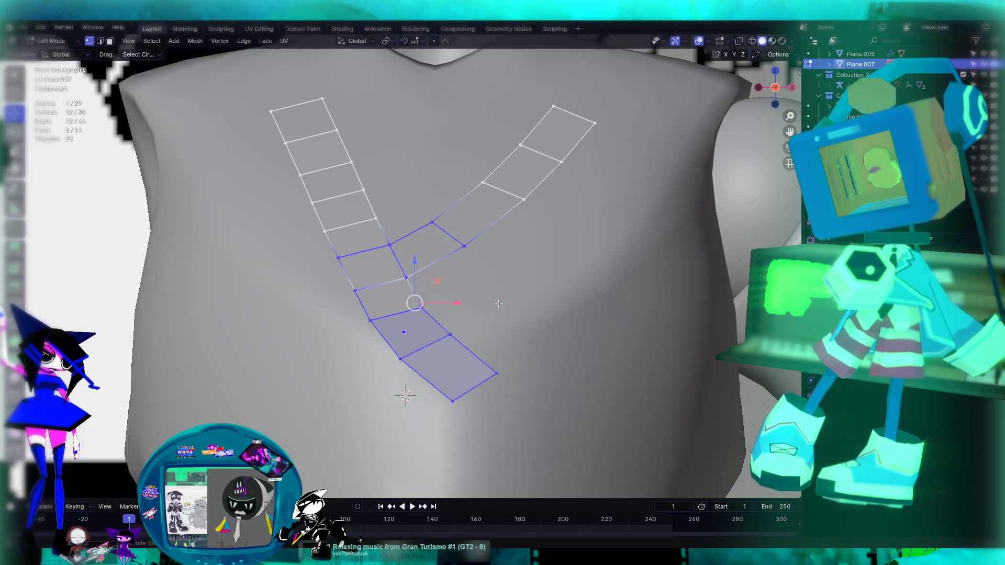
Try sliding the two vertices of the long strip's cross edge just below the junction
left_click(420, 304)
left_click(407, 279)
left_click(356, 291, "shift")
key("g")
key("g")
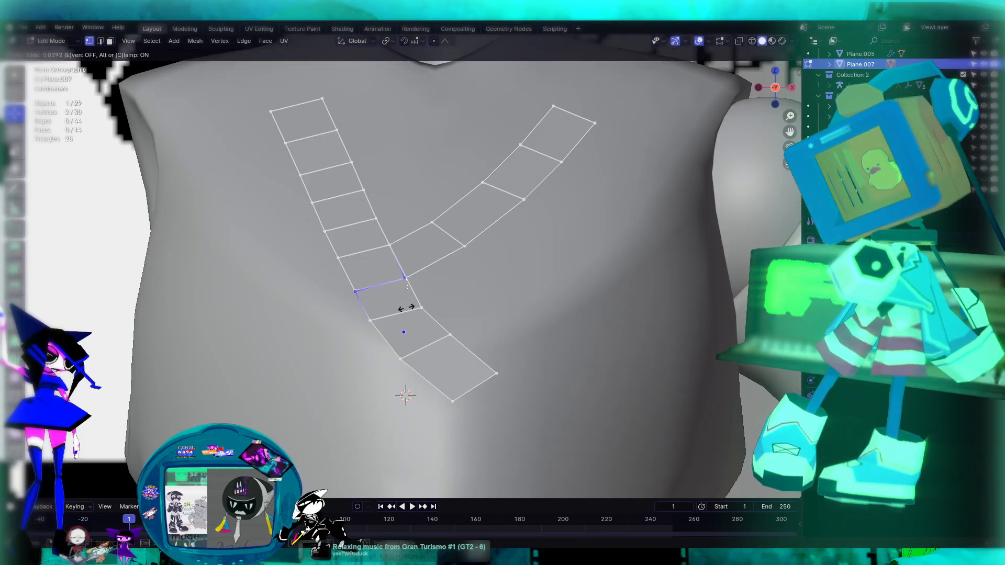
key("Escape")
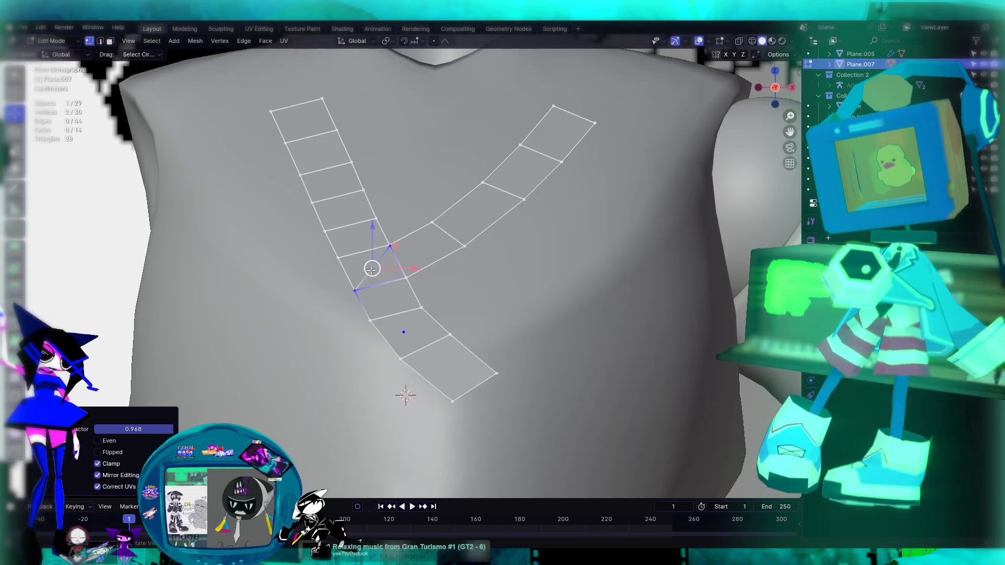
Dissolve the two vertices of the long strip's cross edge at the lower side of the junction
middle_click_drag(413, 314, 449, 238)
scroll(403, 293, "down", 2)
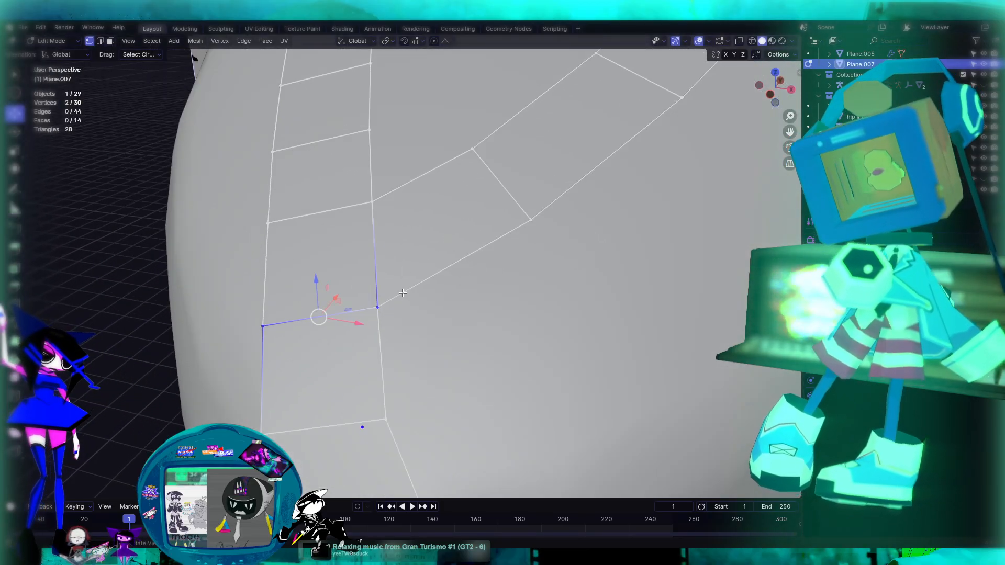
key("x")
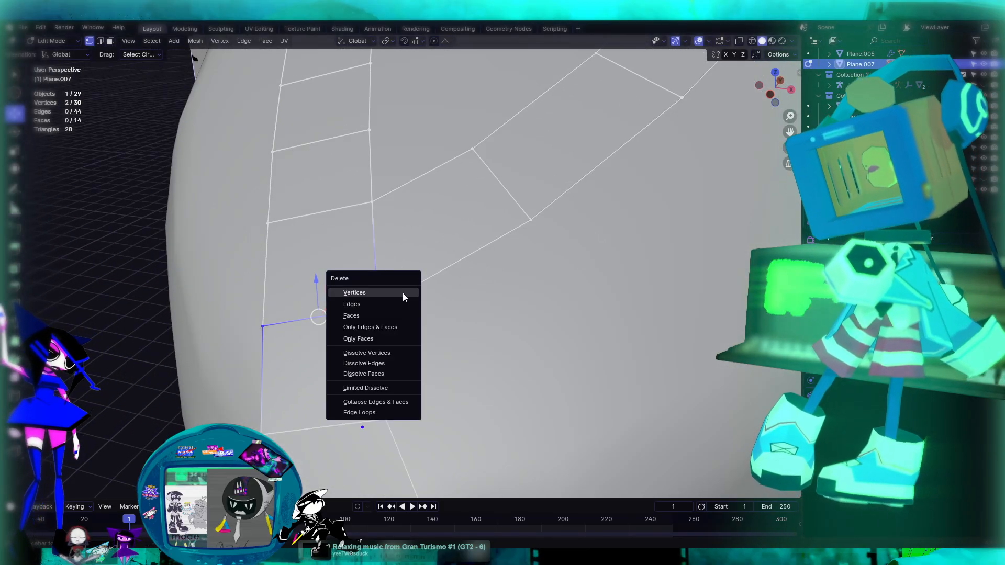
left_click(376, 352)
middle_click_drag(376, 352, 422, 344)
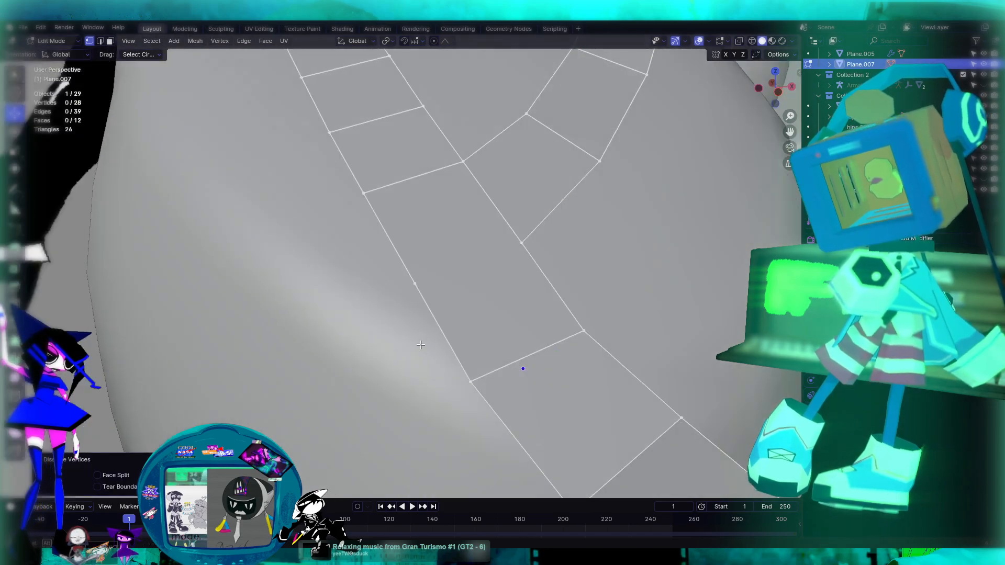
left_click(450, 257)
left_click_drag(459, 258, 475, 199)
key("ctrl+z")
Cut a new edge across the long strip from the loose outer-side vertex to the junction's lower vertex
middle_click_drag(570, 242, 512, 258)
left_click(143, 239)
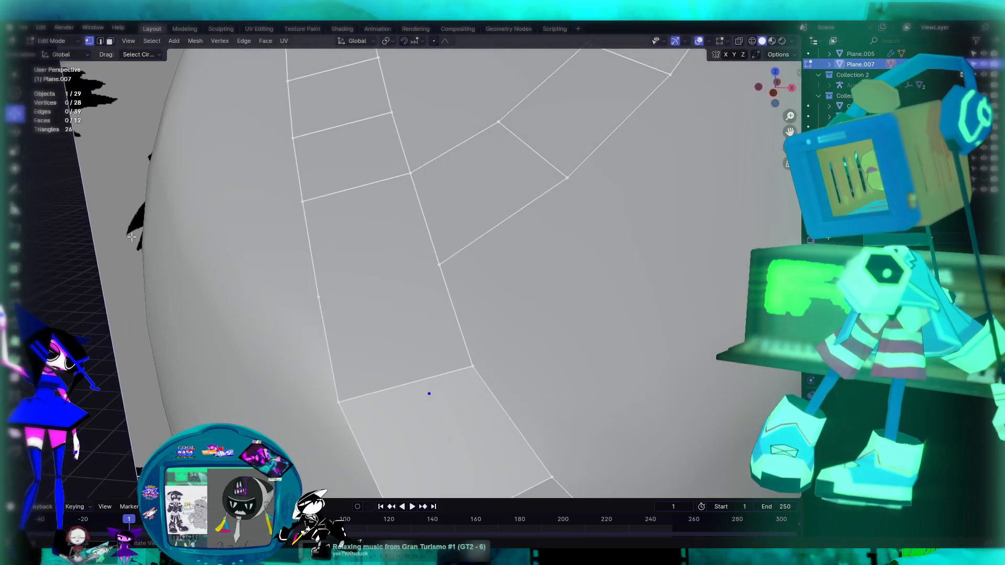
left_click(16, 324)
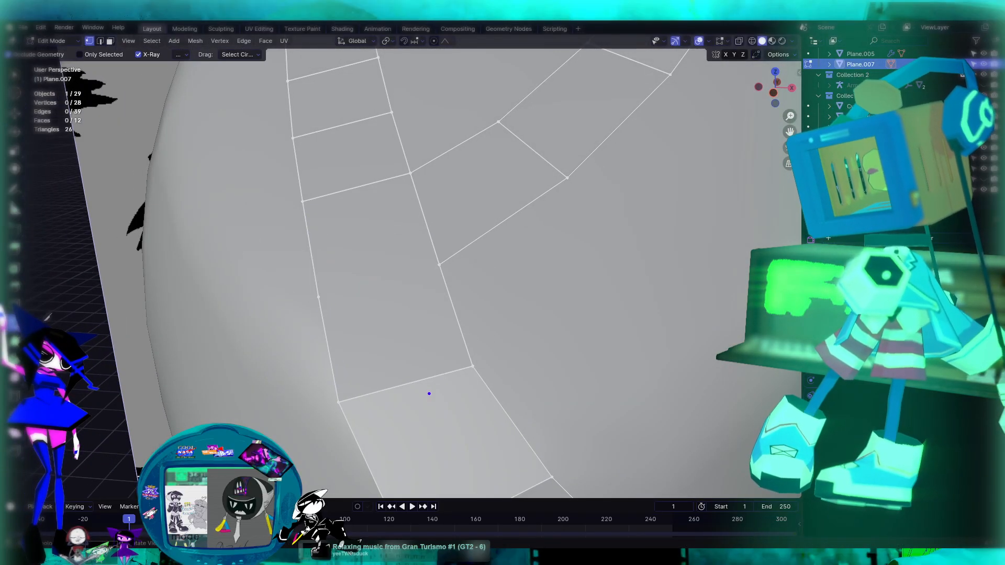
left_click(318, 297)
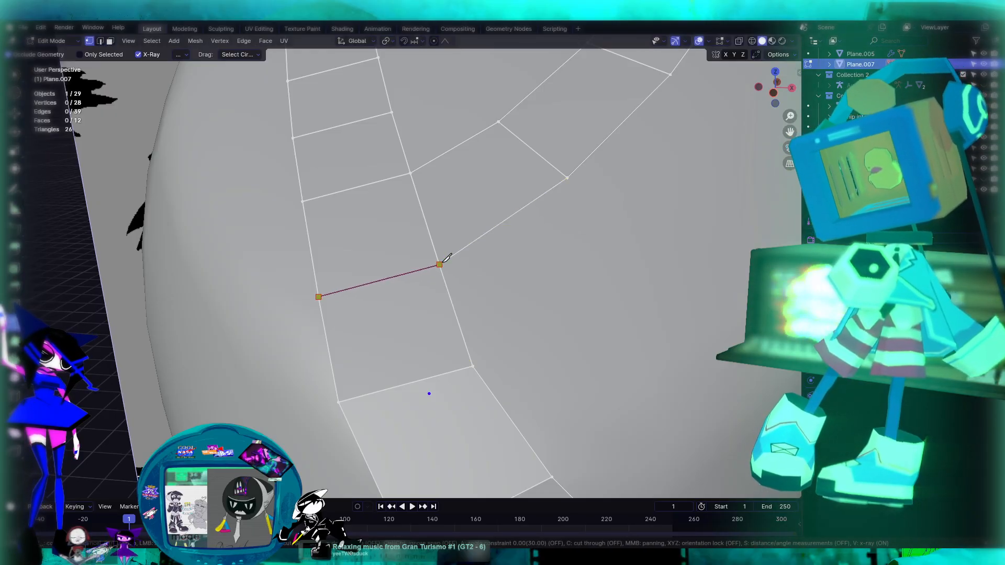
left_click(439, 264)
key("Return")
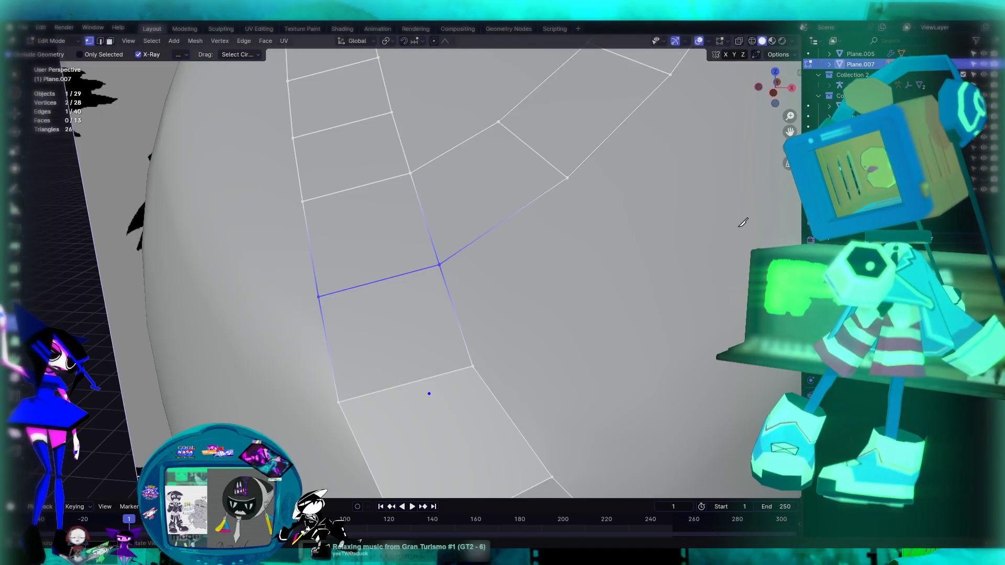
scroll(463, 272, "down", 4)
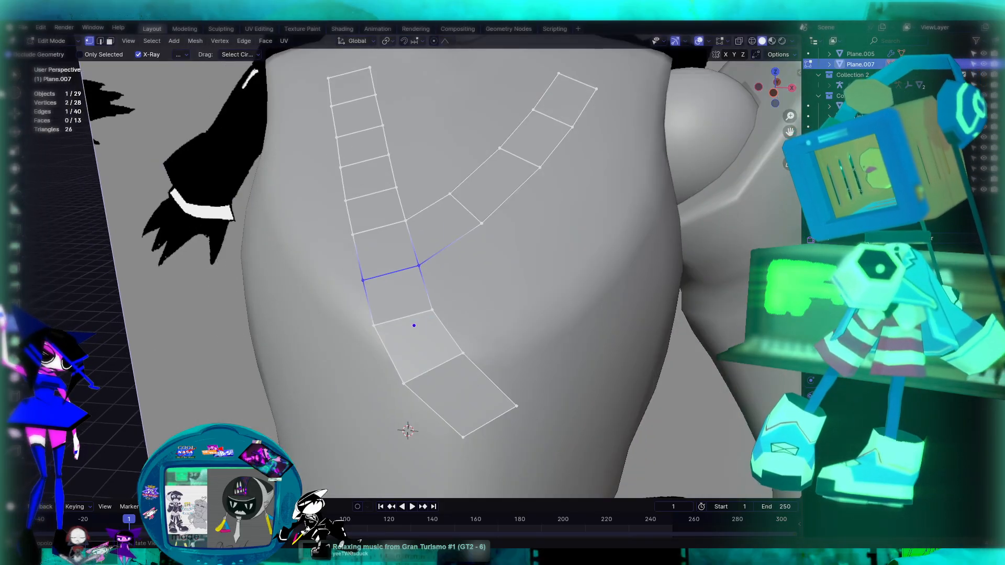
key("c")
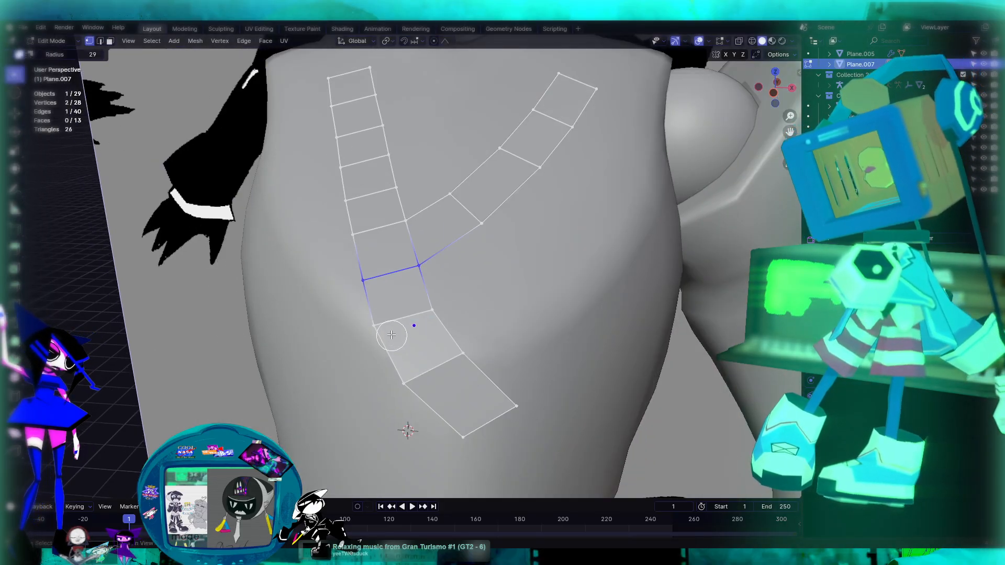
left_click_drag(390, 329, 448, 314)
left_click_drag(450, 353, 479, 343)
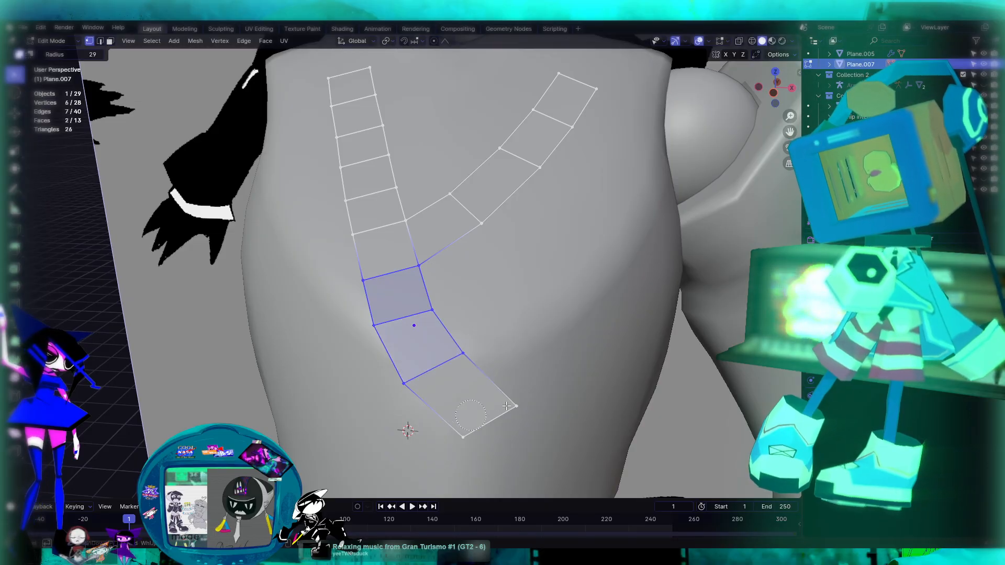
left_click_drag(501, 408, 470, 442)
middle_click_drag(486, 338, 406, 345)
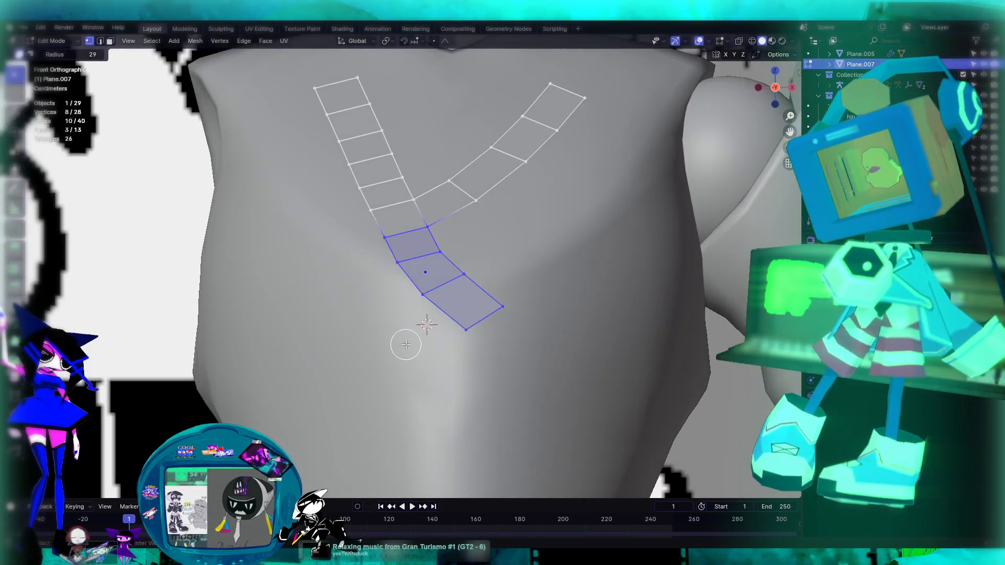
left_click(15, 114)
left_click_drag(443, 273, 500, 286)
key("Escape")
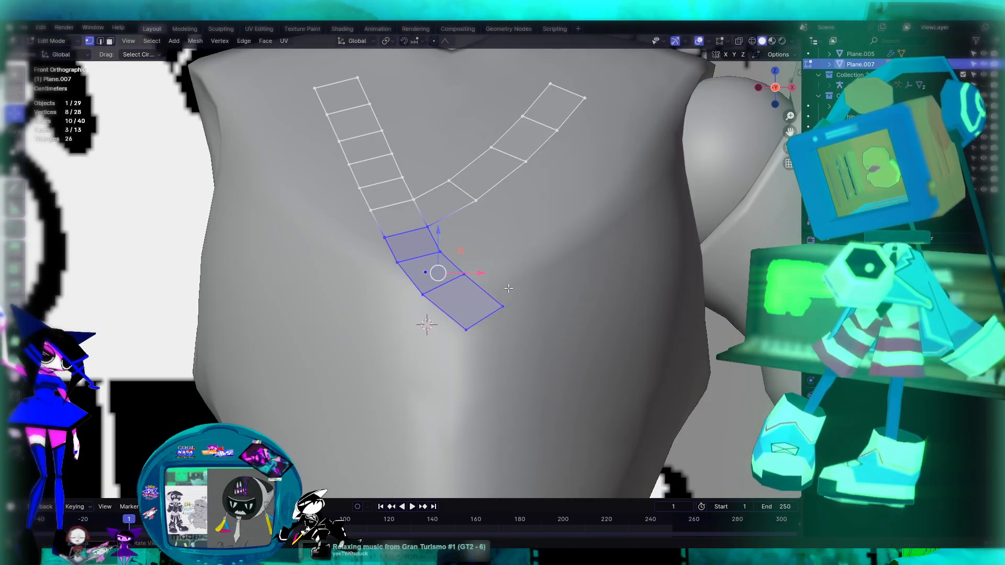
Move the two vertices where the short strip joins the long strip slightly toward the short strip
middle_click_drag(521, 289, 435, 255)
scroll(443, 280, "up", 2)
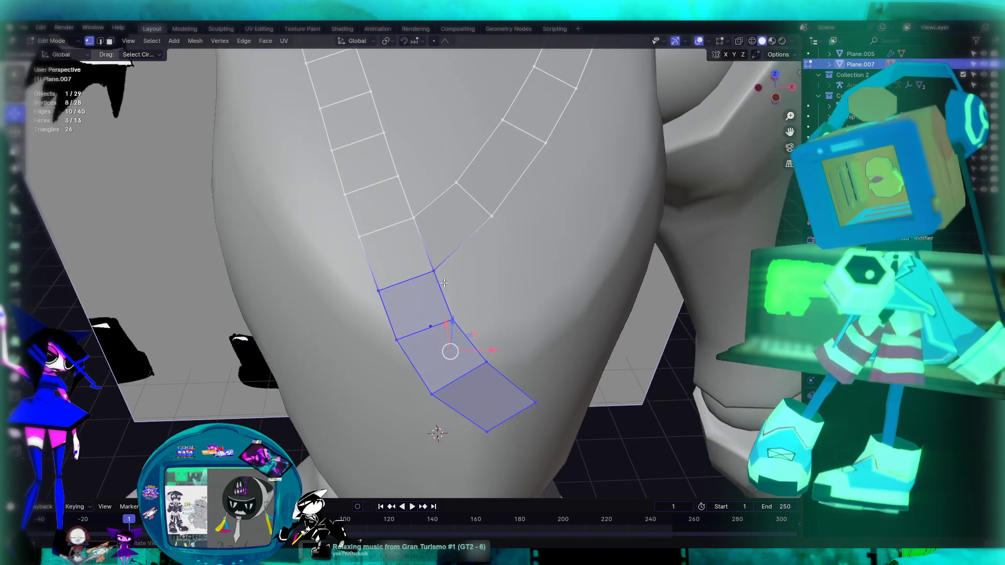
left_click(410, 217, "shift")
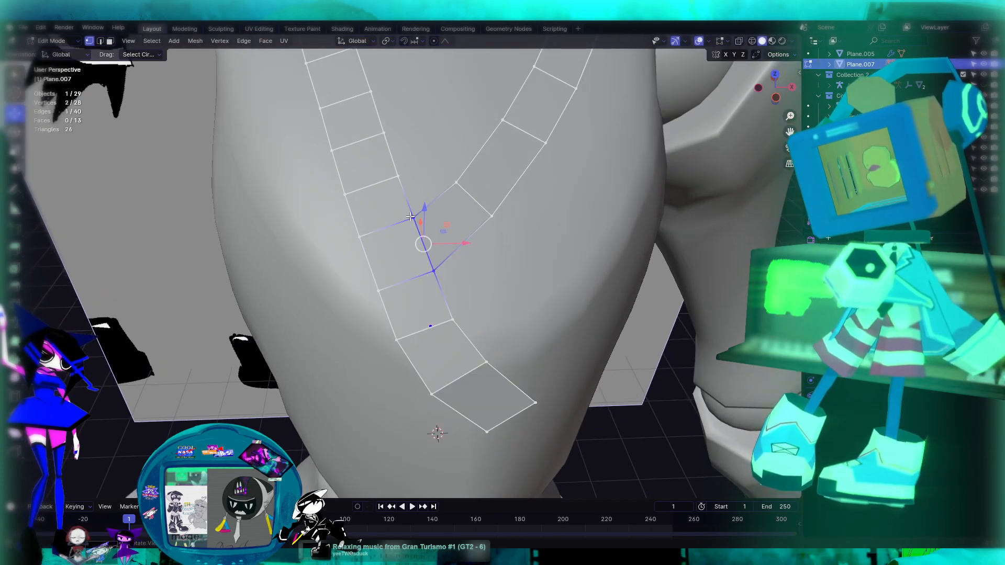
key("g")
left_click(422, 211)
Move the three outer-side vertices opposite the junction about 0.024 m along X, 0.004 m along Y and 0.007 m along Z
left_click(372, 235)
left_click(380, 291, "shift")
left_click(394, 337, "shift")
key("g")
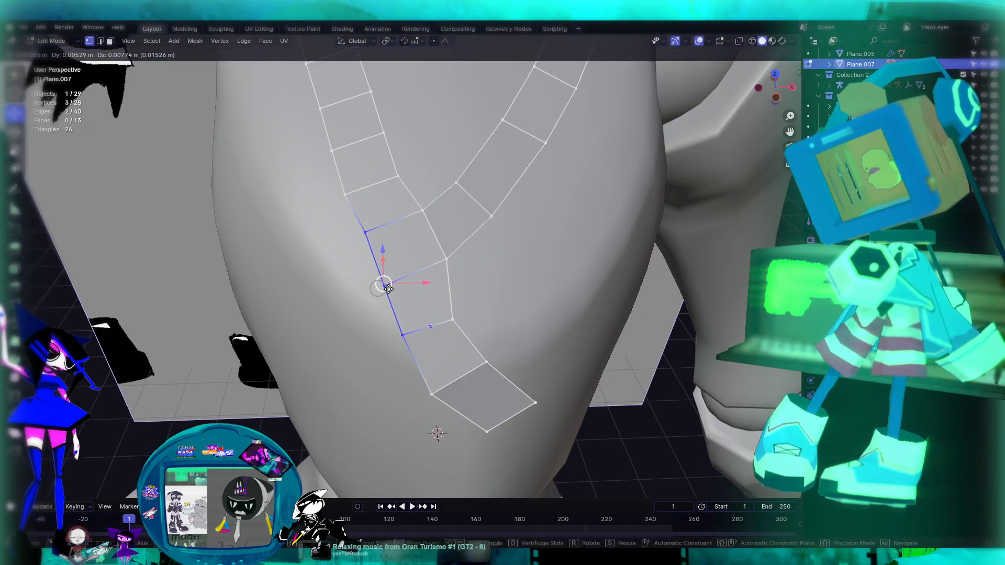
left_click(394, 290)
Move the long strip's upper four faces toward the short strip and about 0.012 m up along Z to line up with the junction
middle_click_drag(478, 256, 351, 252)
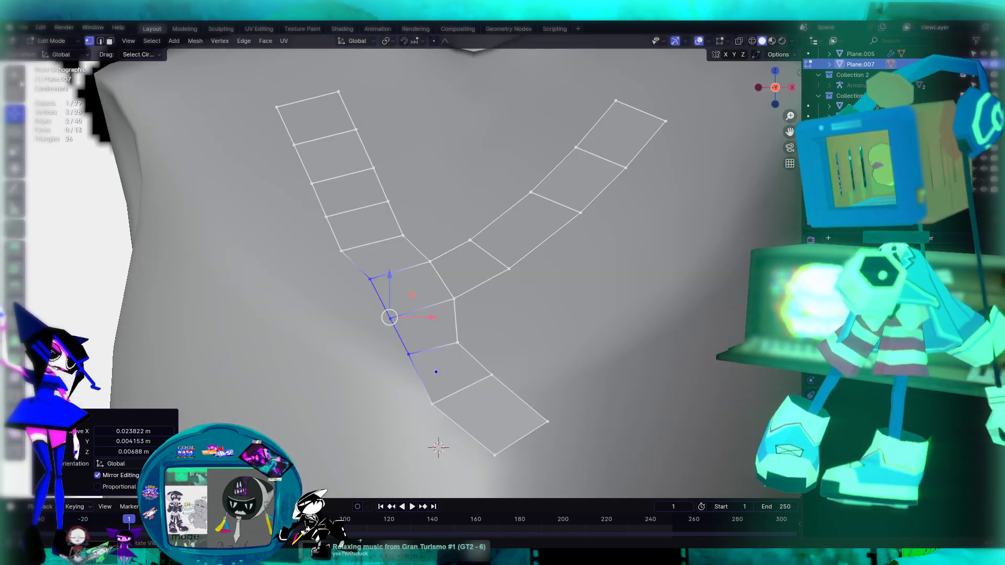
key("c")
left_click_drag(278, 108, 337, 237)
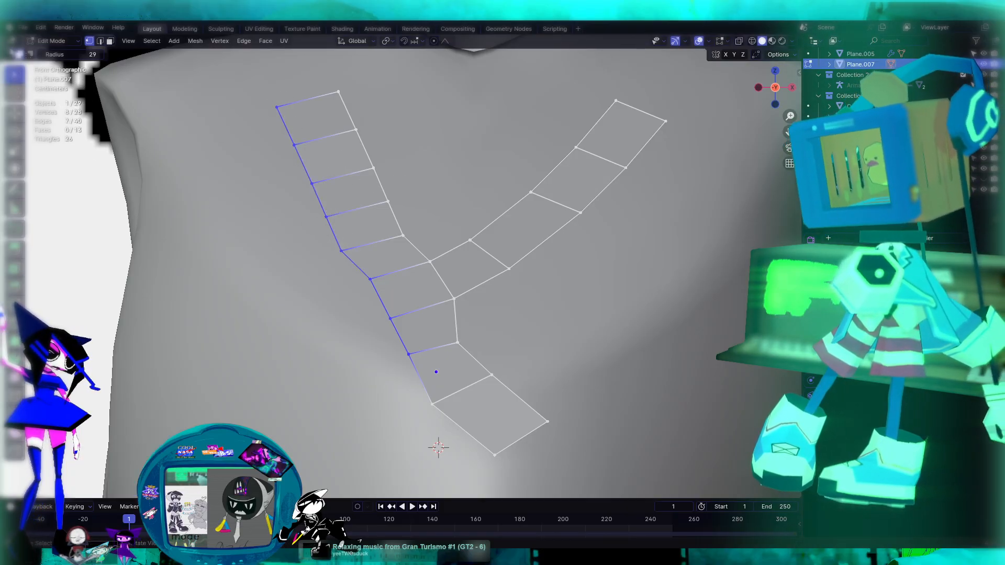
middle_click(278, 109)
middle_click_drag(303, 143, 341, 253)
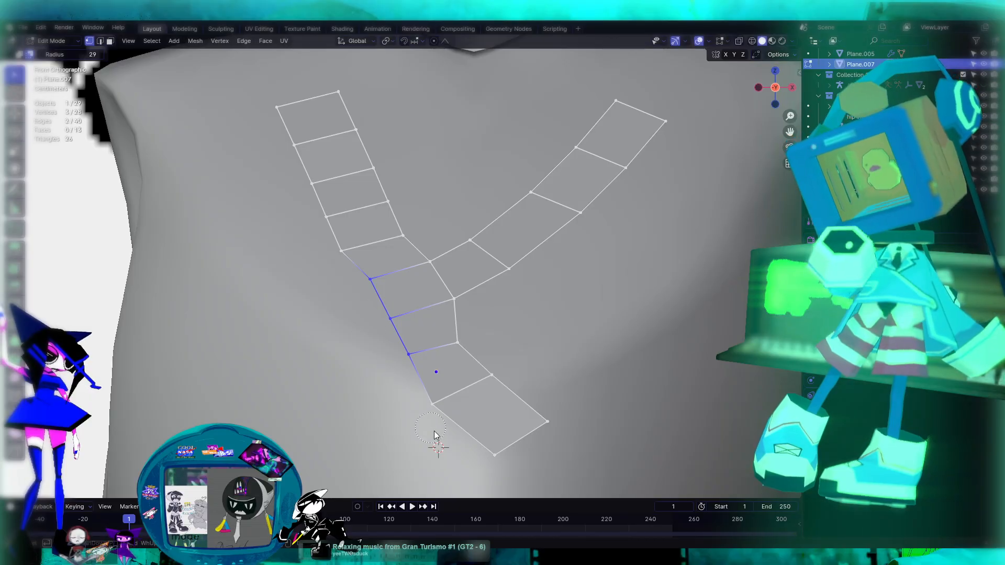
middle_click_drag(382, 287, 324, 235)
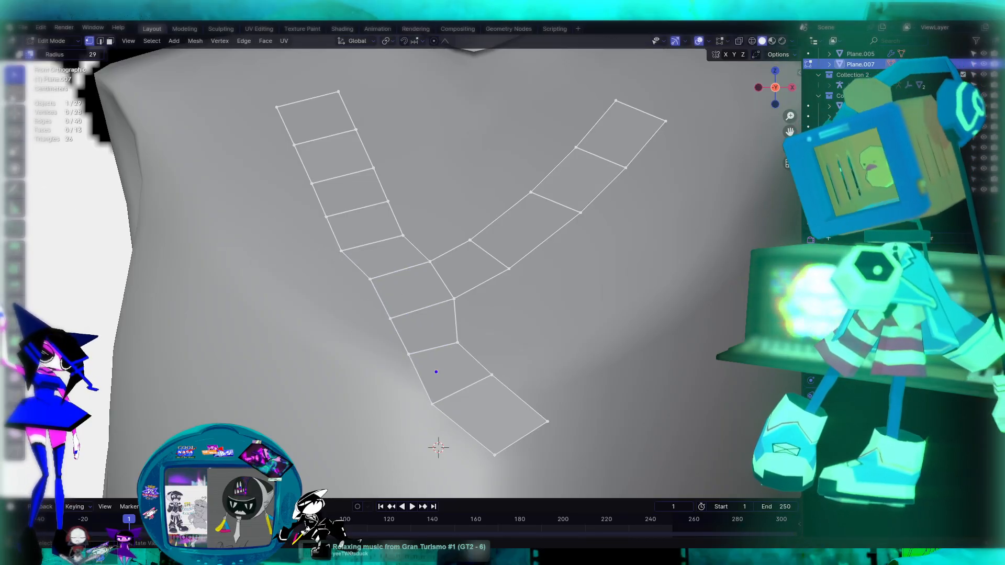
left_click_drag(279, 107, 340, 249)
left_click_drag(325, 97, 407, 237)
right_click(367, 159)
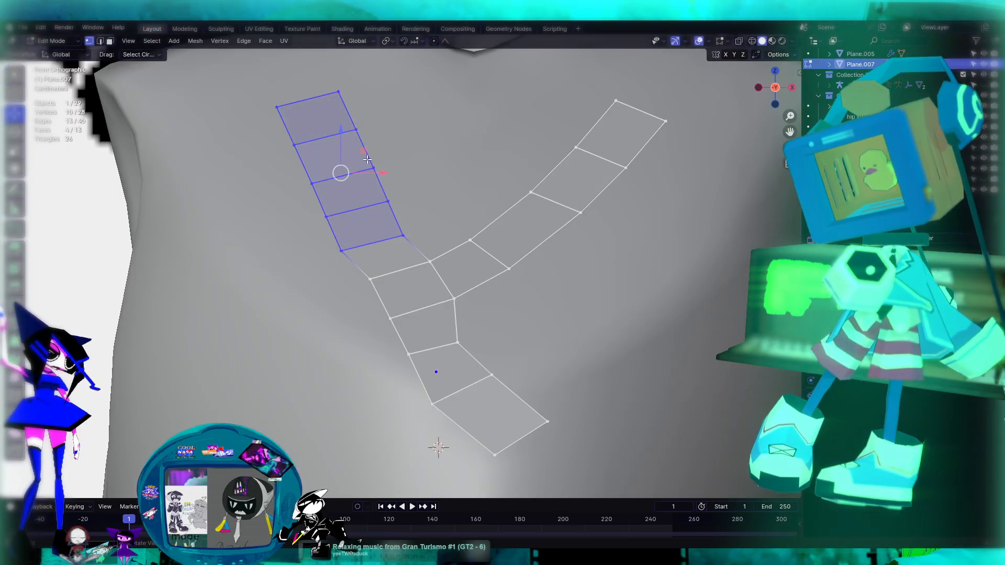
left_click_drag(385, 173, 351, 167)
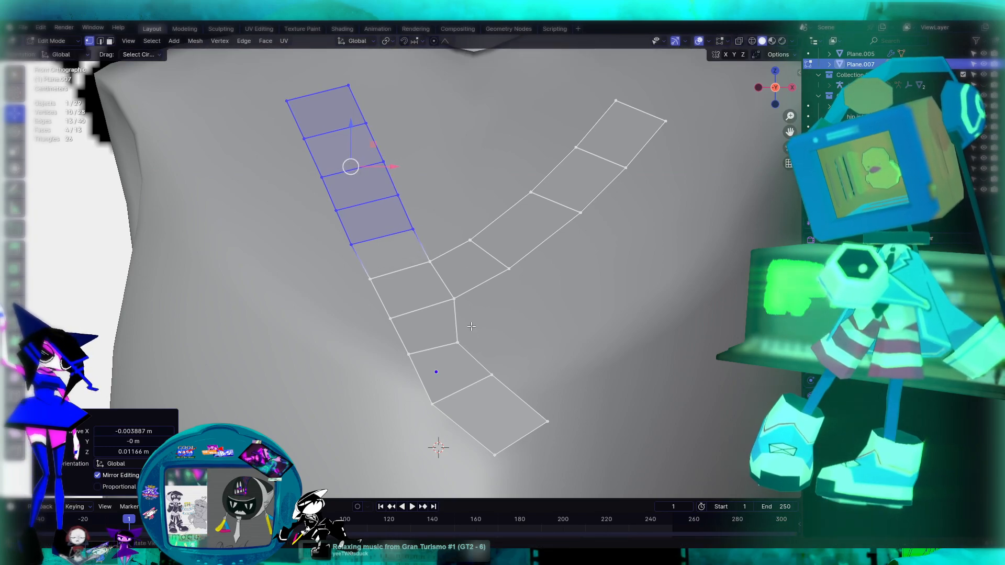
Shift the two inner-side vertices below the junction outward, and move the facing outer-side vertex about 0.021 m along X and 0.010 m along Z
left_click(458, 343)
left_click_drag(457, 341, 477, 334)
left_click(491, 373)
left_click_drag(491, 375, 499, 368)
middle_click_drag(470, 357, 416, 289, "shift")
left_click(379, 338)
left_click_drag(379, 338, 399, 324)
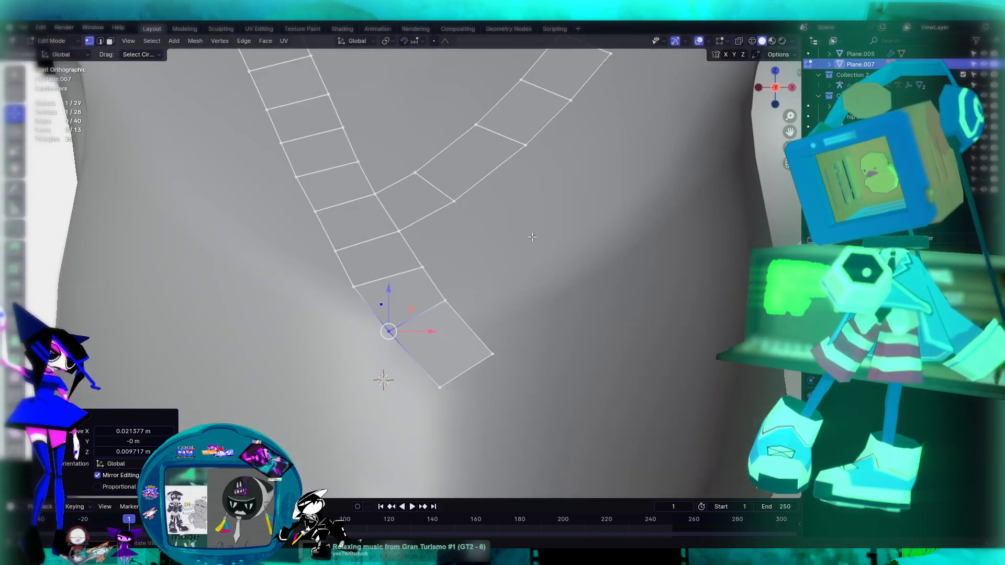
Slide the junction's lower vertex down the long strip's edge by a factor of about 0.308
scroll(532, 236, "down", 5)
middle_click_drag(523, 231, 340, 216)
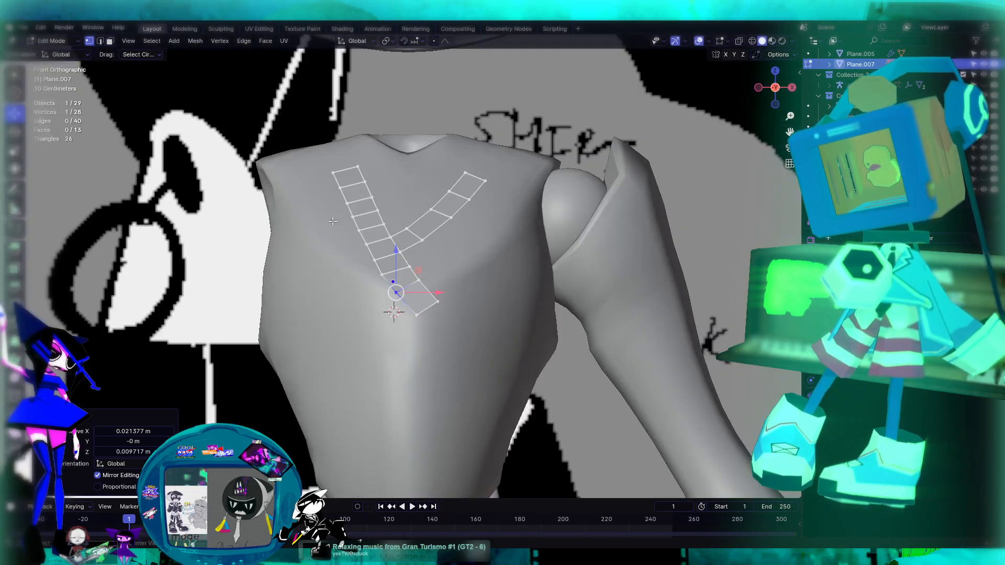
scroll(374, 207, "up", 6)
left_click(391, 218)
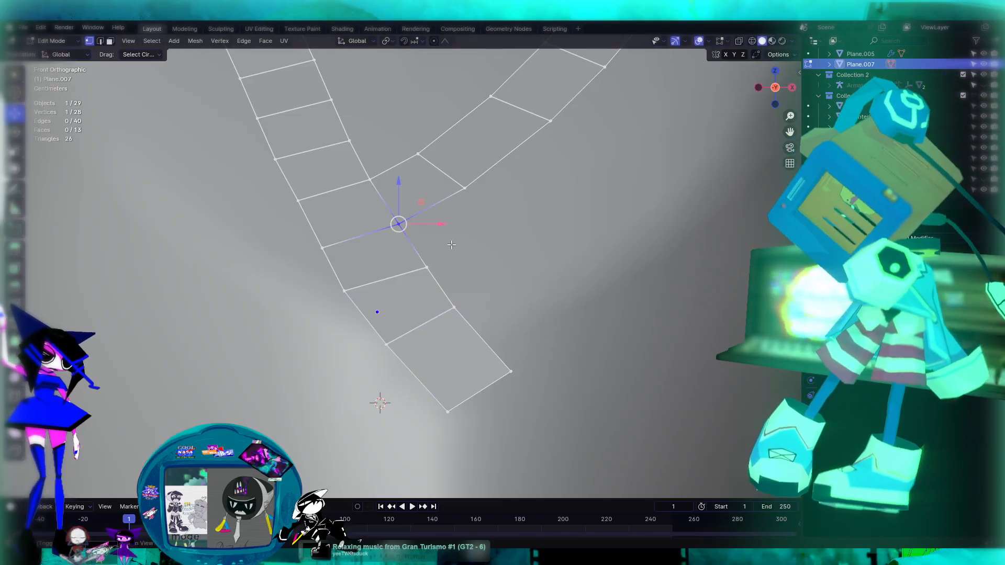
key("g")
key("g")
left_click(458, 254)
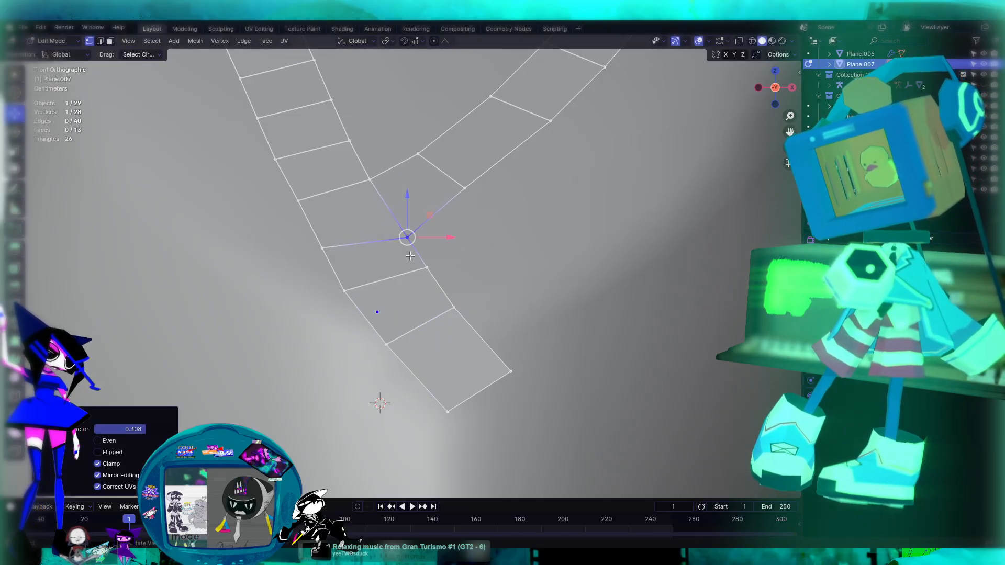
Move the junction's upper vertex about 0.031 m along X
scroll(401, 253, "down", 4)
key("ctrl+z")
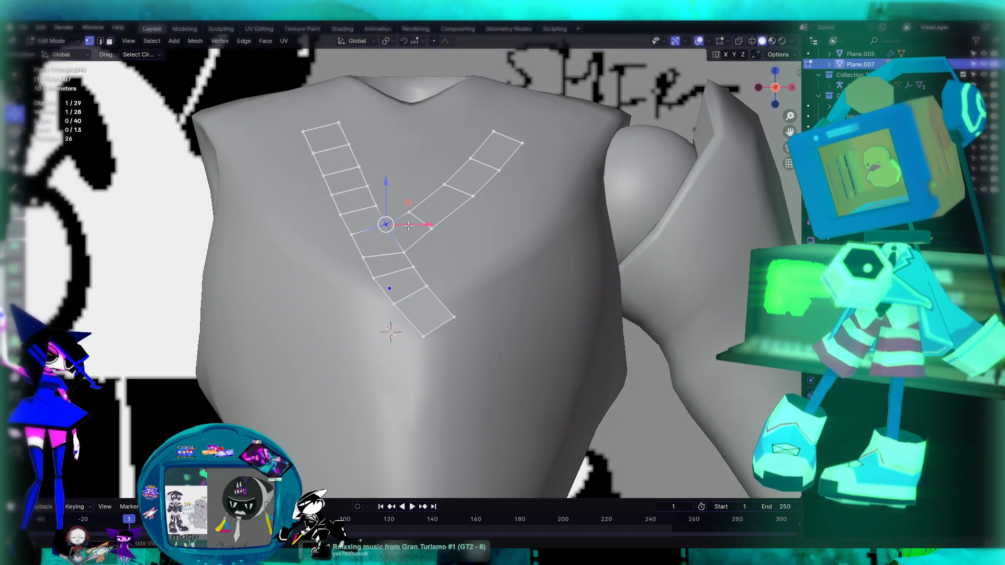
scroll(436, 179, "up", 2)
key("g")
key("x")
left_click(432, 181)
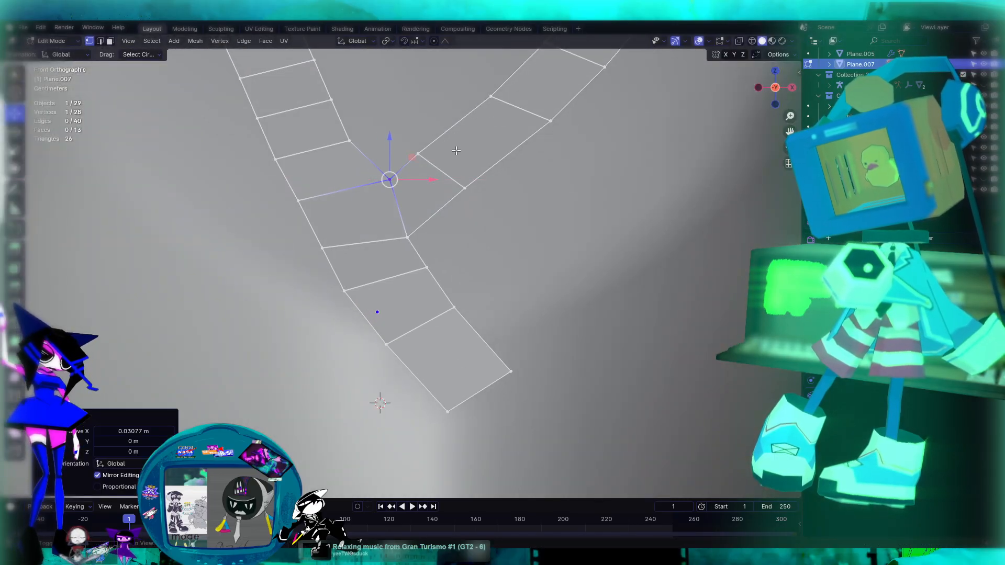
Slide both vertices of the short strip's cross edge nearest the junction along the strip, away from the junction
middle_click_drag(434, 154, 436, 243, "shift")
key("g")
key("g")
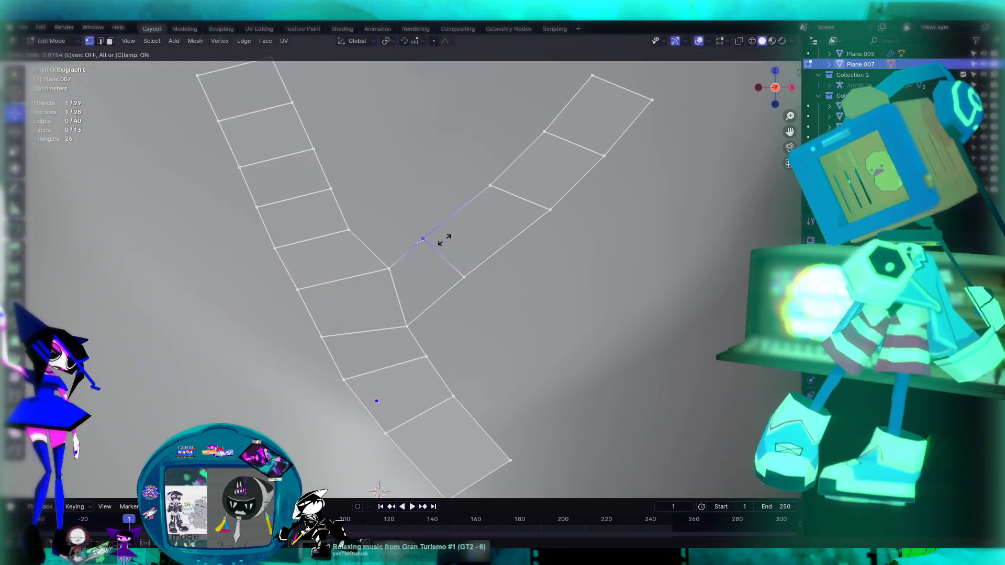
left_click(456, 234)
key("ctrl+z")
key("g")
key("g")
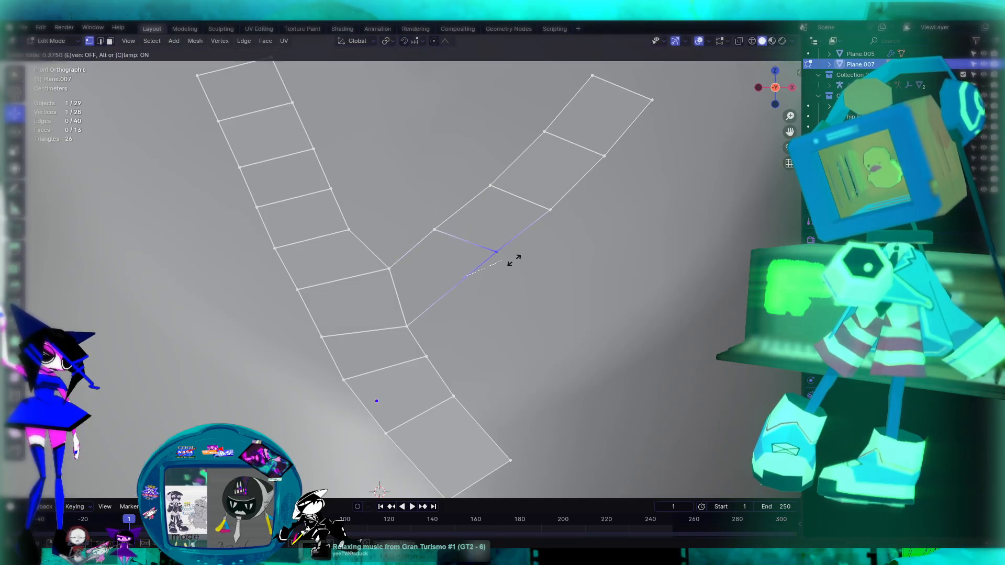
left_click(507, 267)
Slide the junction's lower vertex along the short strip's lower edge, away from the long strip
left_click(406, 341)
key("g")
key("g")
left_click(430, 320)
Move the long strip's three inner-side vertices below the junction about 0.044 m along X and 0.023 m along Z
left_click(441, 376)
left_click(454, 398, "shift")
left_click(509, 458, "shift")
key("g")
left_click(453, 382)
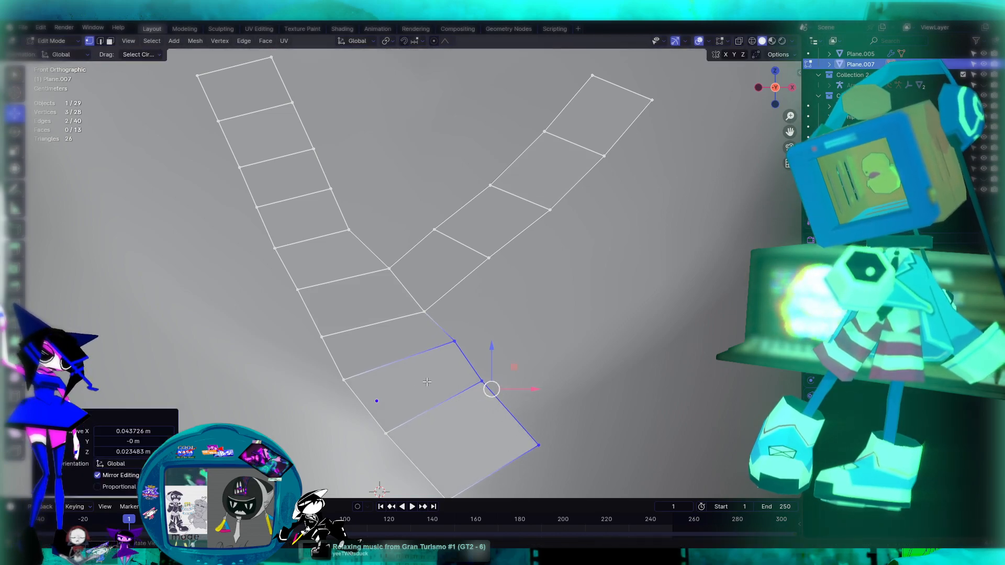
Reposition the long strip's outer-side vertices below the junction as a group to even out the strip's width
scroll(451, 330, "down", 5)
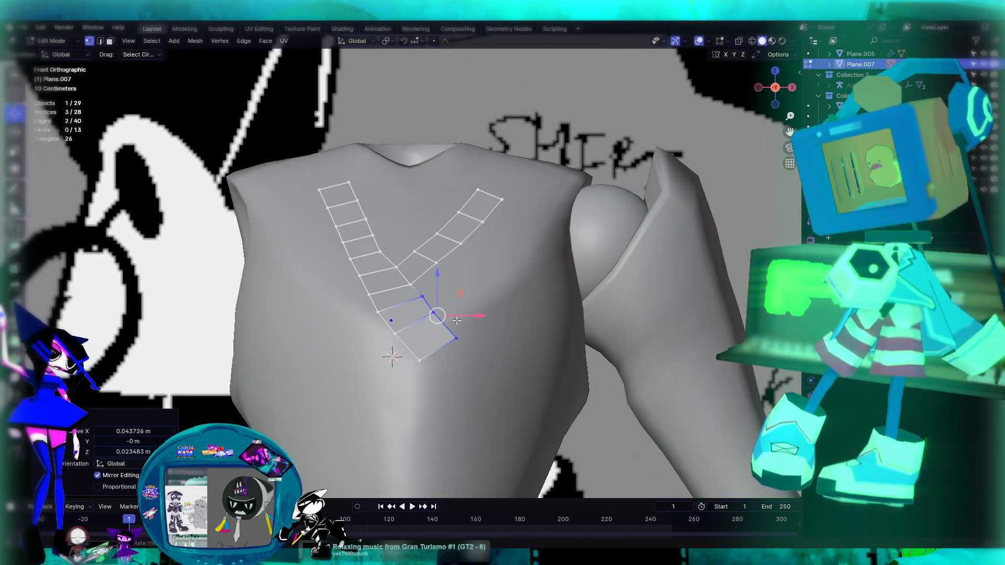
scroll(457, 321, "up", 4)
left_click(352, 336)
middle_click_drag(395, 353, 361, 255, "shift")
left_click(321, 264, "shift")
left_click(355, 308, "shift")
left_click(403, 361, "shift")
left_click_drag(344, 288, 321, 283)
scroll(315, 301, "up", 1)
Adjust two outer-side vertices individually, moving the one opposite the junction's lower vertex about -0.001 m along X and -0.019 m along Z
left_click(313, 288)
left_click(368, 359)
left_click_drag(368, 359, 378, 367)
left_click(351, 323)
left_click_drag(351, 324, 348, 333)
In side view, move the two protruding vertices below the junction toward the chest, about 0.018 m along Y and -0.020 m along Z
key("ctrl+KP_3")
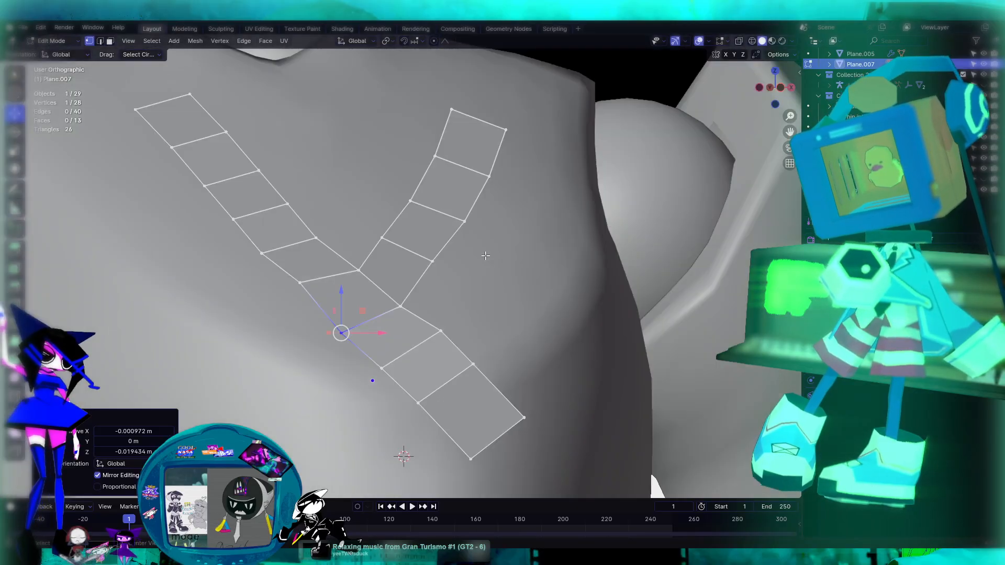
key("KP_1")
key("KP_3")
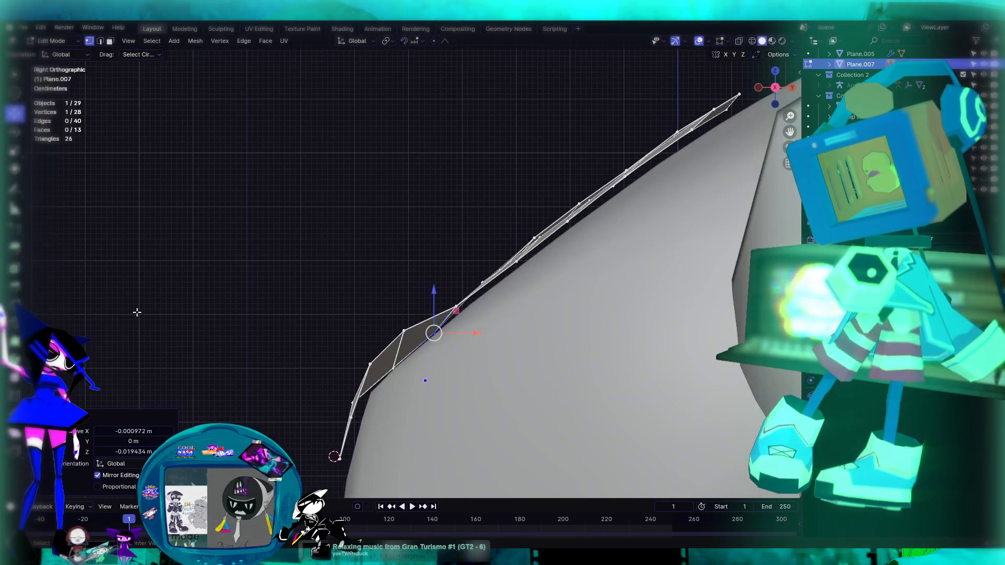
left_click(405, 331)
left_click(365, 365, "shift")
key("g")
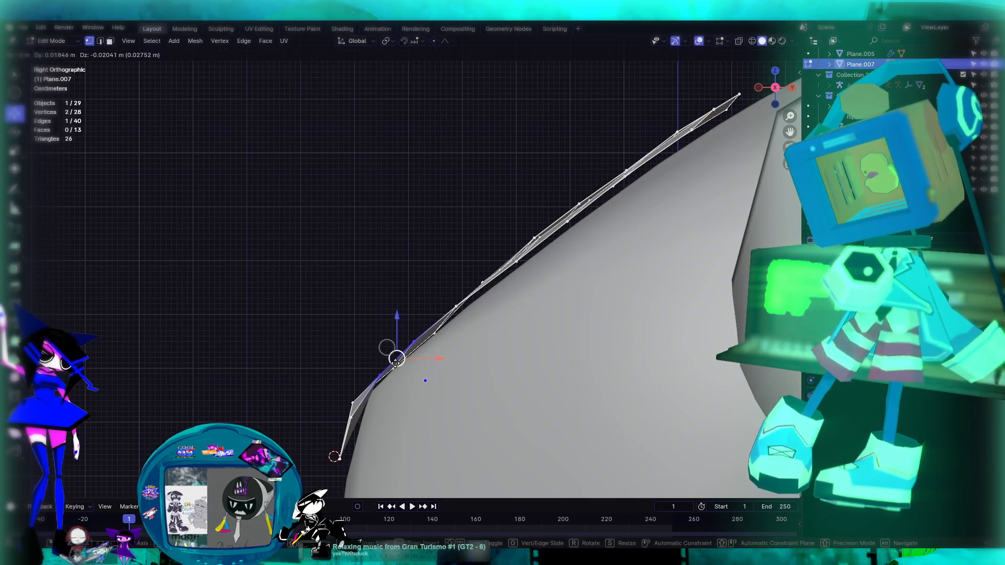
left_click(395, 364)
Move the outer-side vertex opposite the junction's upper vertex about 0.005 m along Y and -0.007 m along Z in side view
key("KP_1")
scroll(387, 295, "down", 4)
scroll(388, 295, "up", 6)
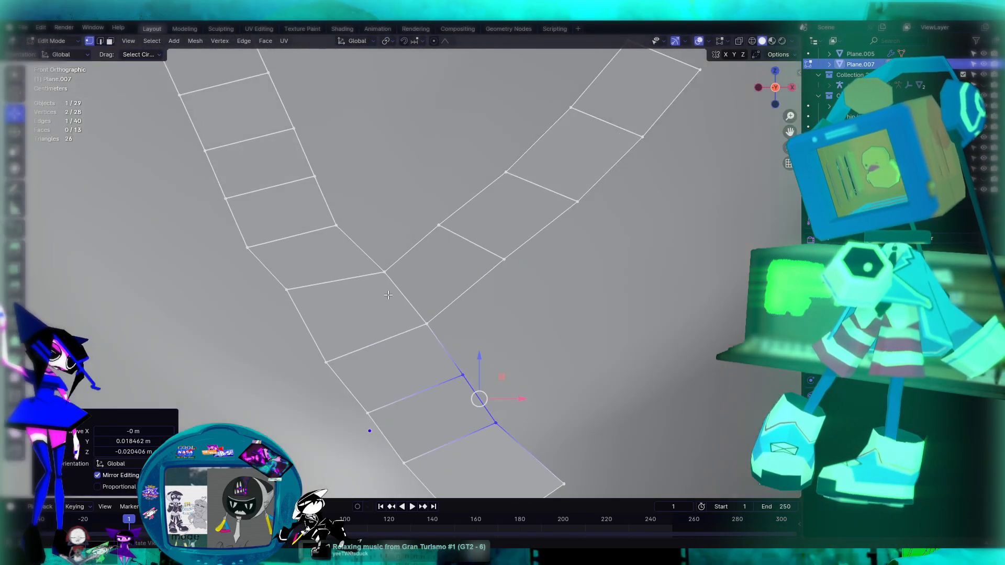
left_click(287, 289)
key("ctrl+KP_3")
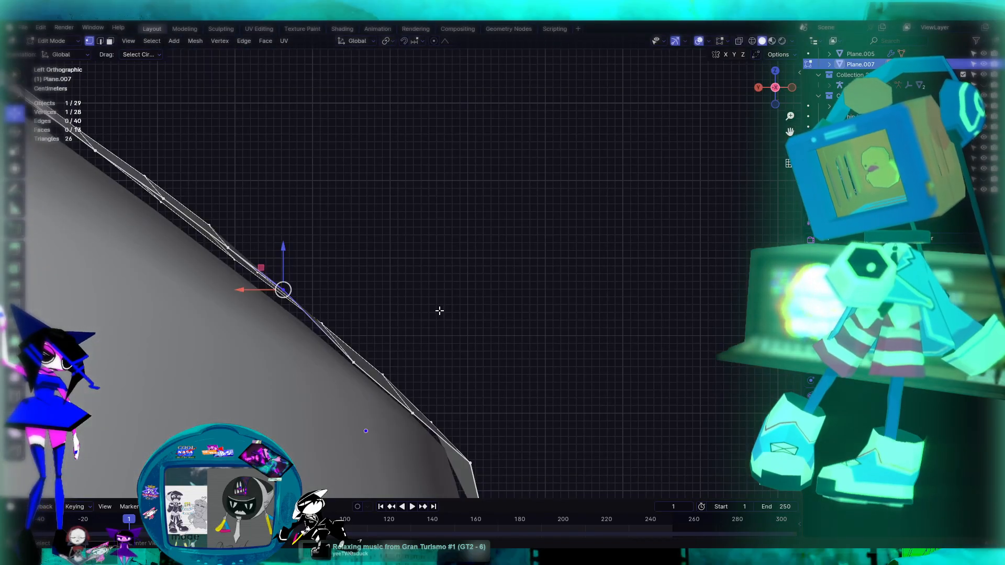
key("g")
left_click(433, 294)
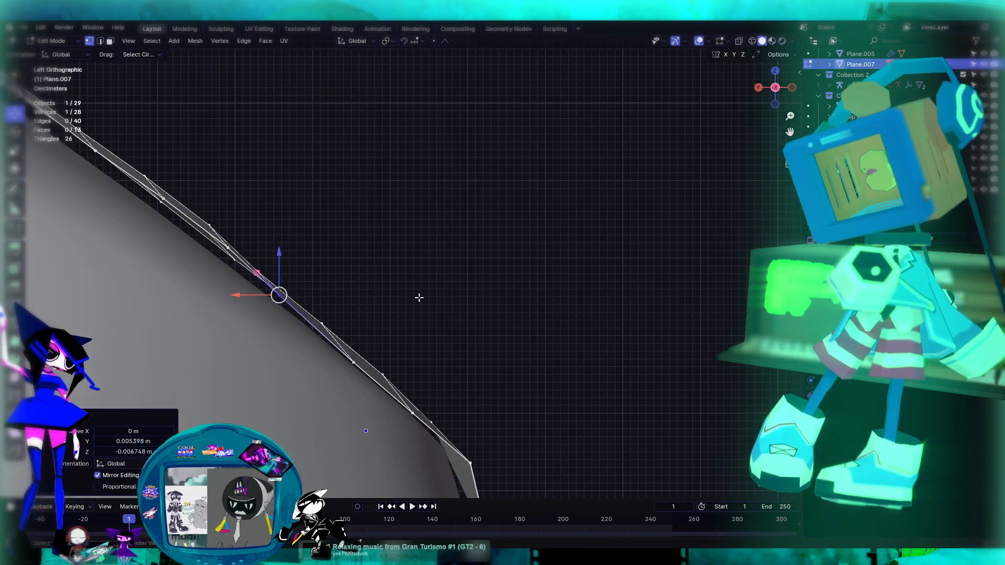
In front view, slide the outer-side vertex opposite the junction's upper vertex along its edge by a factor of 0.253
key("KP_1")
key("g")
key("g")
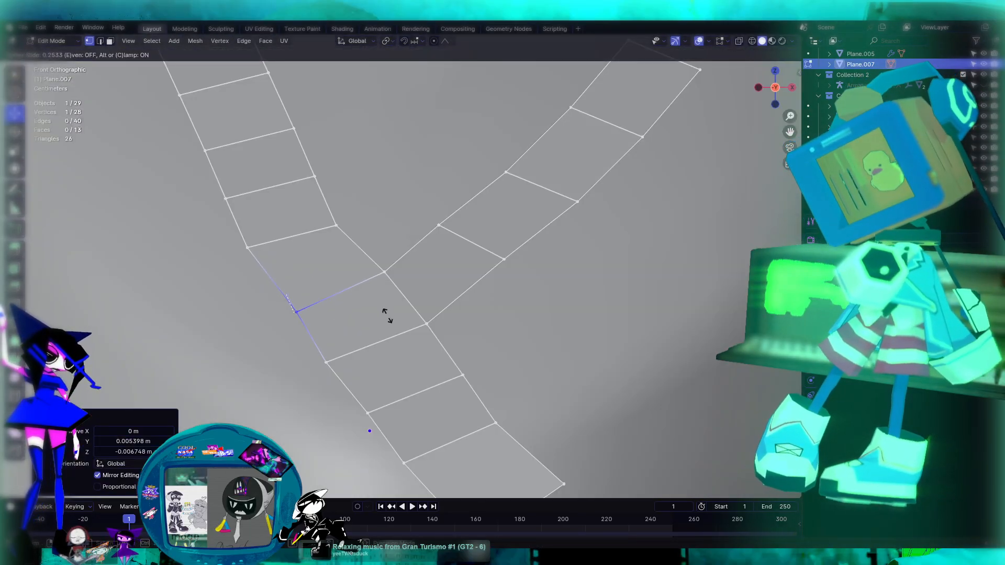
left_click(386, 312)
scroll(406, 304, "down", 4)
middle_click_drag(406, 303, 351, 175)
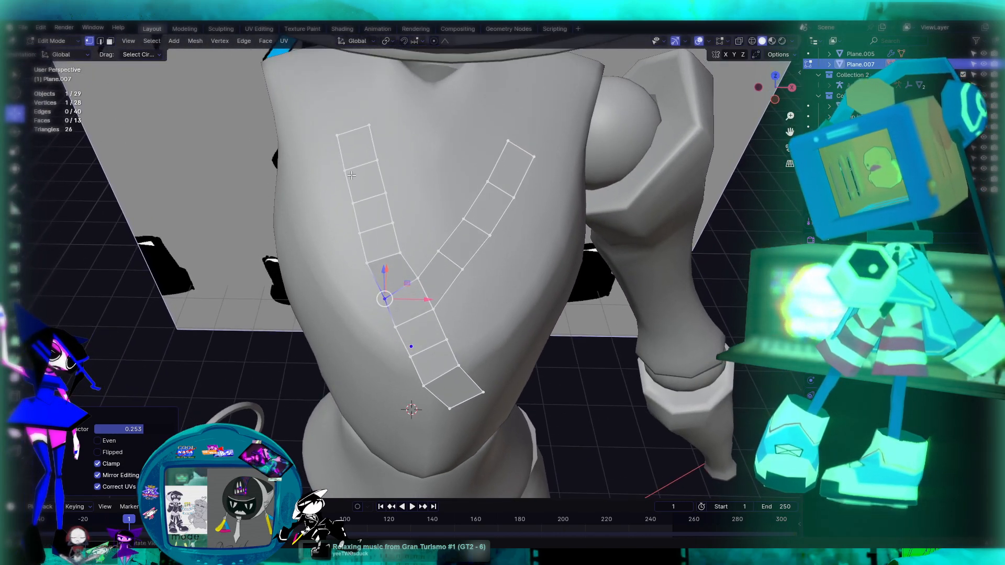
left_click(15, 75)
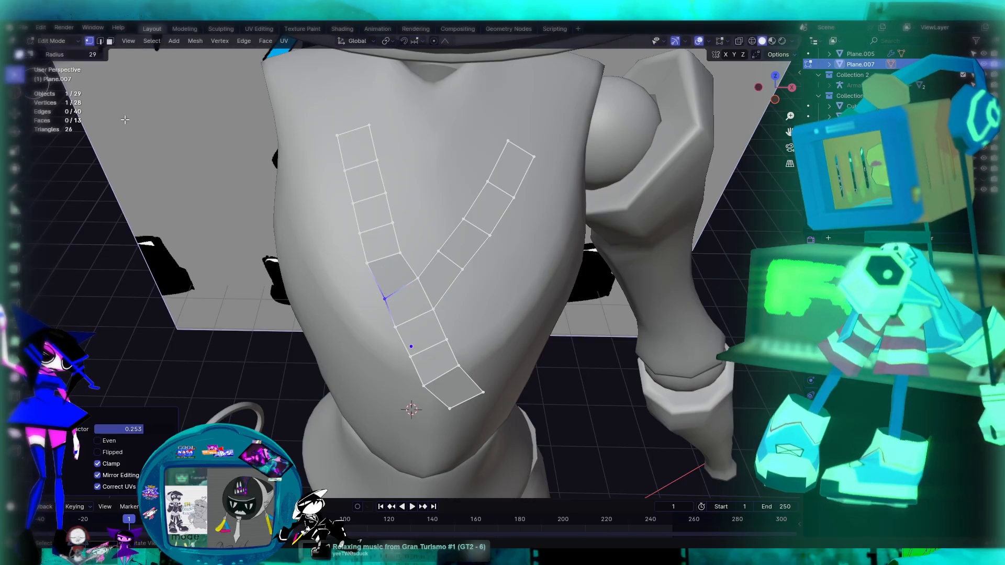
left_click_drag(376, 146, 361, 147)
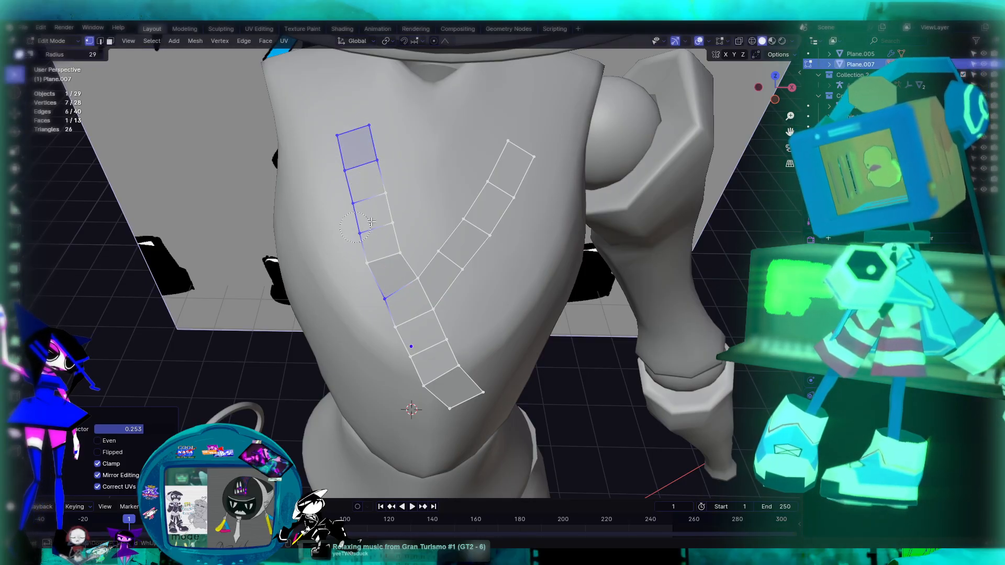
left_click_drag(359, 227, 385, 209)
left_click_drag(394, 247, 378, 259)
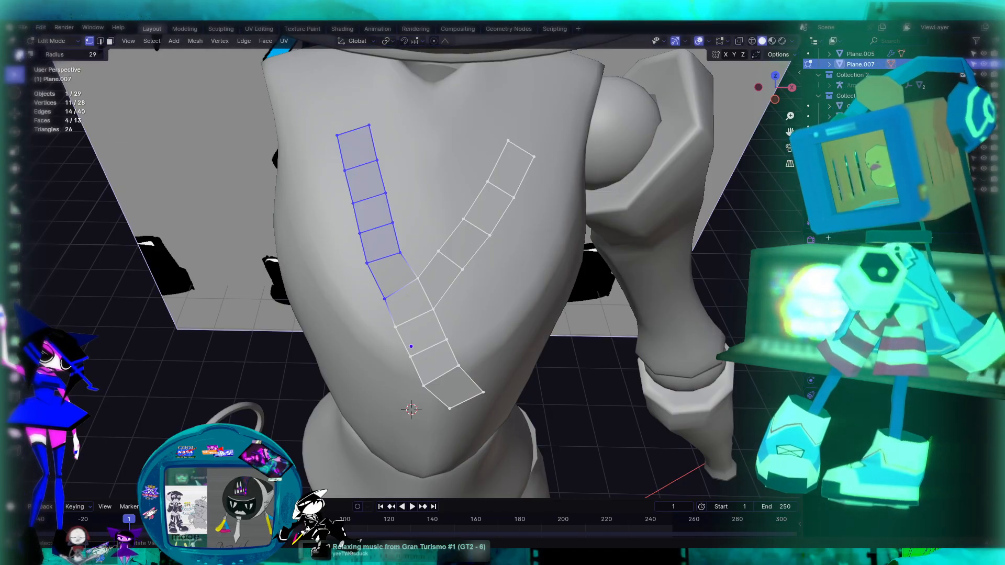
mouse_move(336, 267)
middle_mouse_down()
mouse_move(384, 288)
mouse_move(369, 143)
middle_mouse_up()
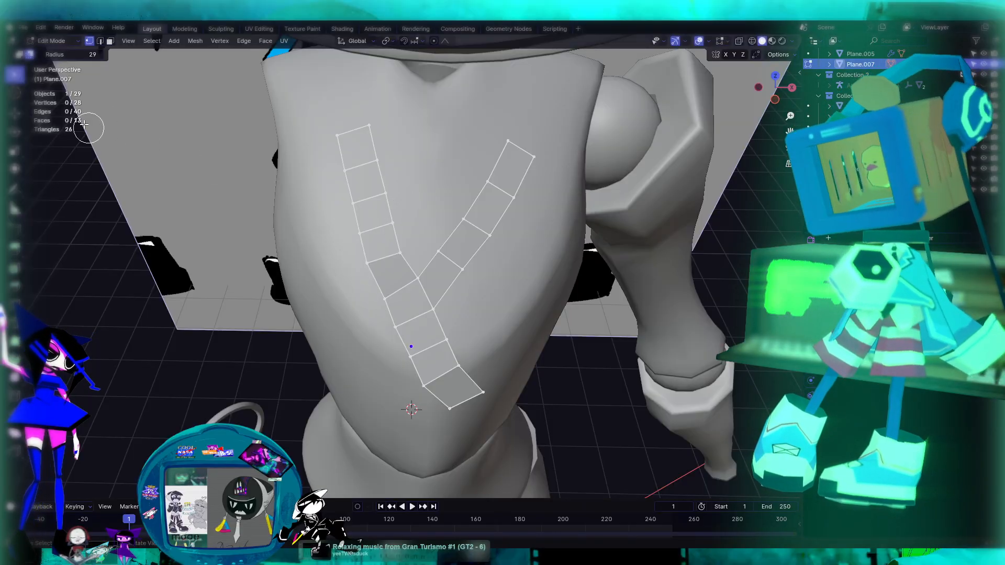
Select the long strip's four upper faces and trackball-rotate them in front view by about -1.15° and 6.3°
left_click_drag(348, 152, 358, 208)
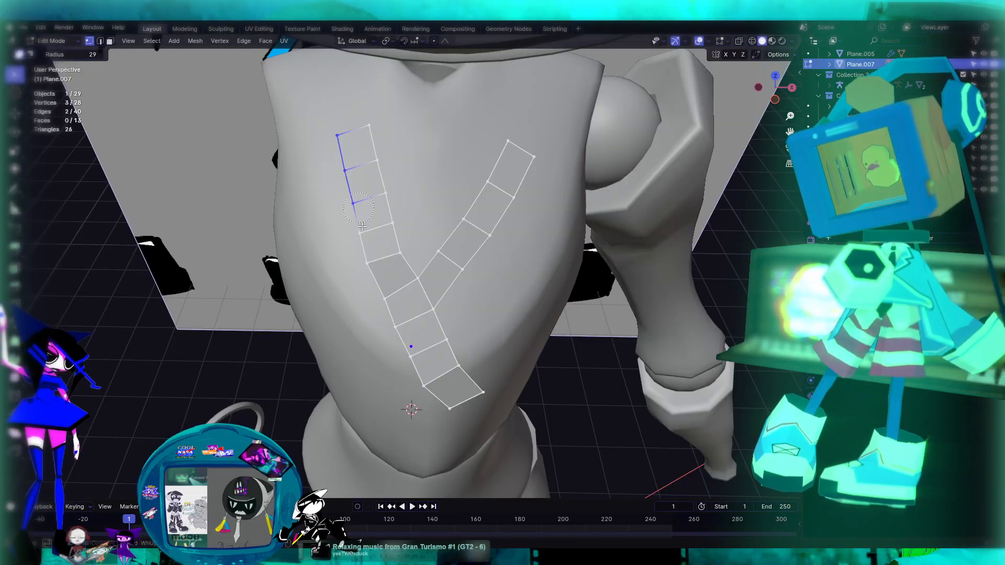
mouse_move(375, 263)
left_mouse_down()
mouse_move(385, 183)
mouse_move(364, 104)
left_mouse_up()
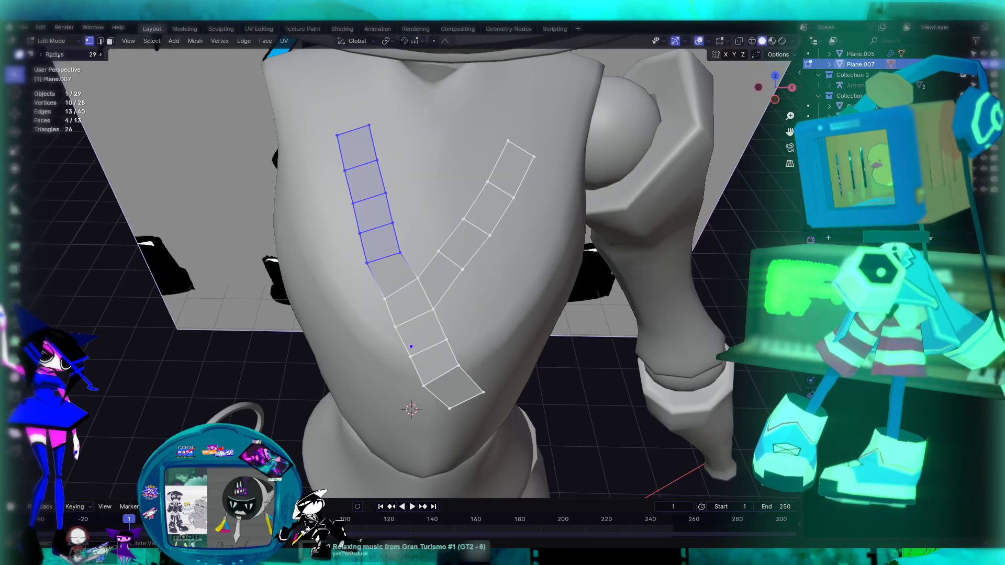
key("KP_1")
key("r")
key("r")
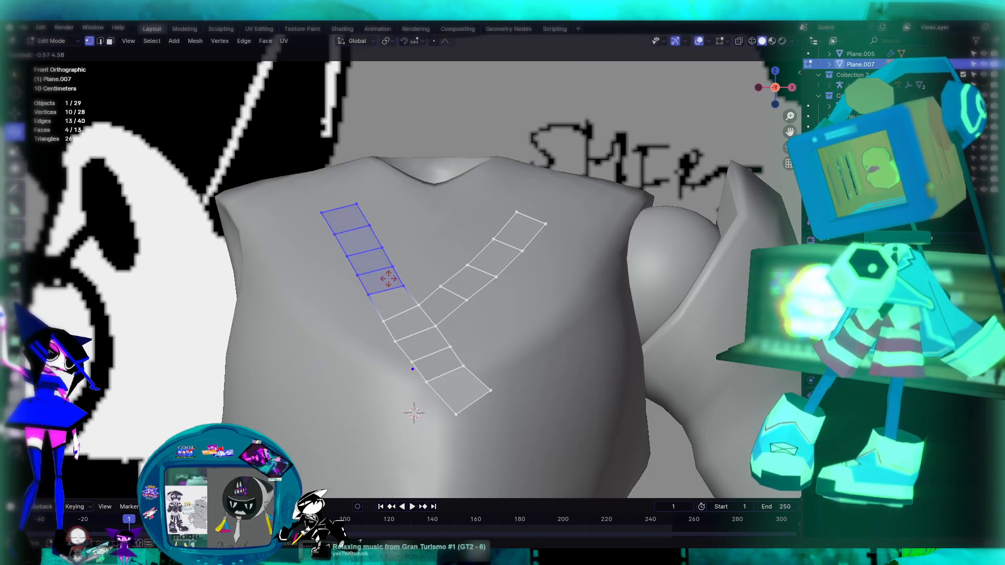
left_click(388, 279)
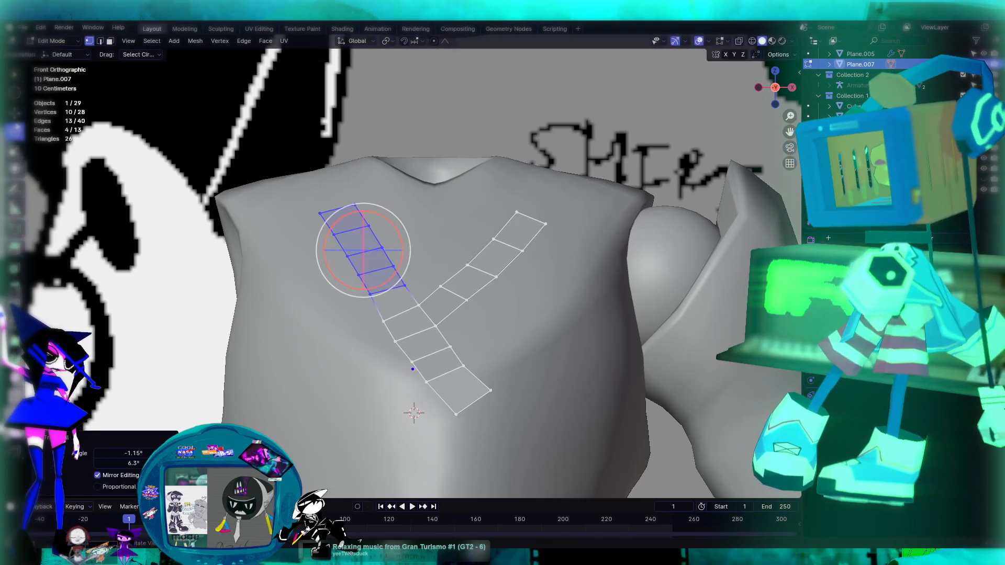
Move the long strip's four upper faces about -0.003 m along X and -0.012 m along Z, check the side fit, and deselect
key("shift+space")
key("g")
left_click_drag(369, 250, 364, 254)
middle_click_drag(364, 253, 507, 279)
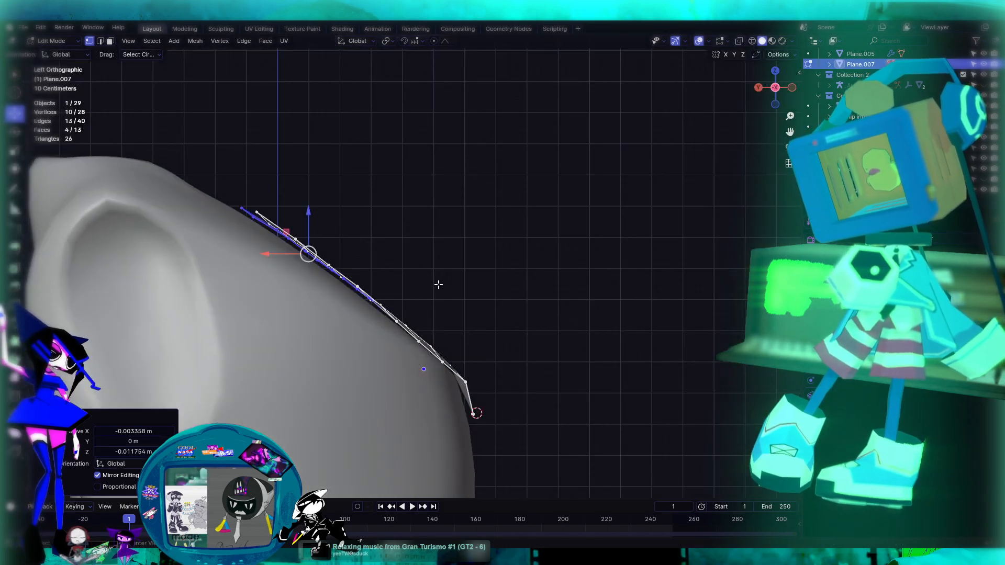
left_click(587, 300)
In front view, nudge the junction's upper vertex outward and slide its lower vertex slightly up along the long strip's edge
middle_click_drag(588, 300, 471, 251, "alt")
scroll(418, 242, "down", 1)
scroll(414, 237, "up", 5)
middle_click_drag(387, 217, 401, 305, "shift")
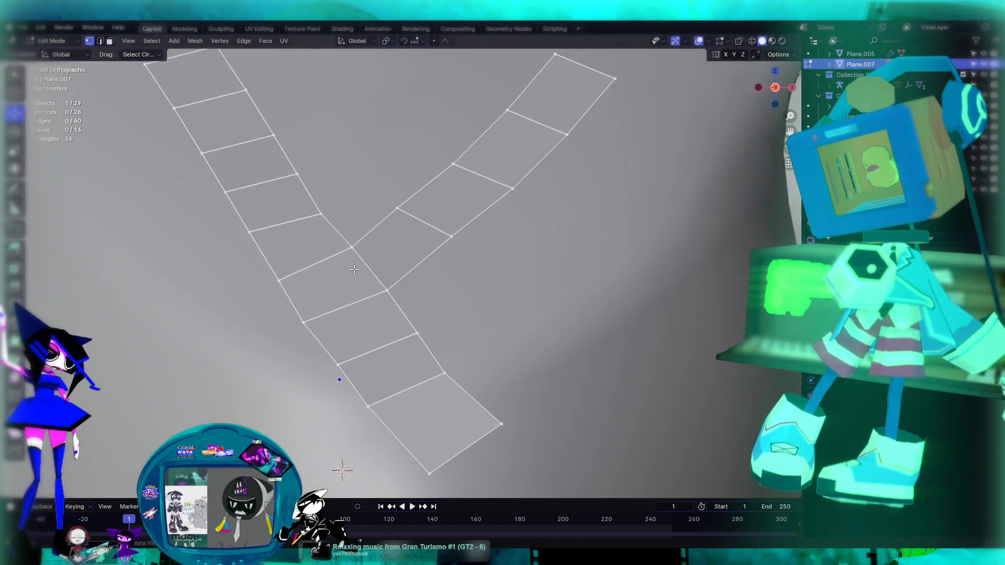
left_click_drag(350, 243, 347, 239)
left_click(389, 299)
key("shift+v")
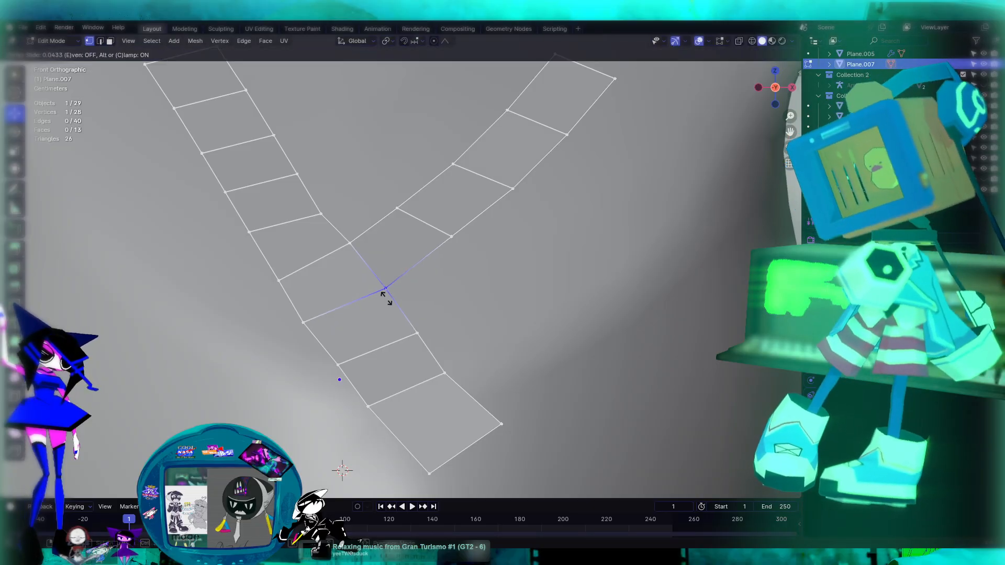
left_click(305, 302)
Slide the outer-side vertex opposite the junction's upper vertex slightly up the long strip, and check the outline in Object Mode
left_click(285, 284)
key("shift+v")
left_click(282, 275)
scroll(394, 319, "down", 4)
key("Tab")
scroll(394, 319, "down", 1)
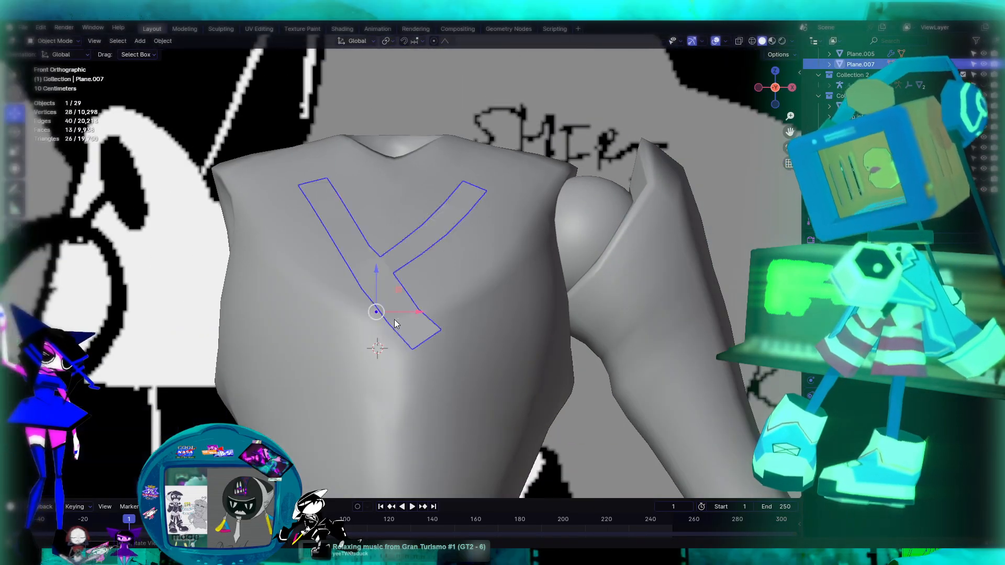
scroll(487, 333, "down", 4)
middle_click_drag(487, 333, 546, 351)
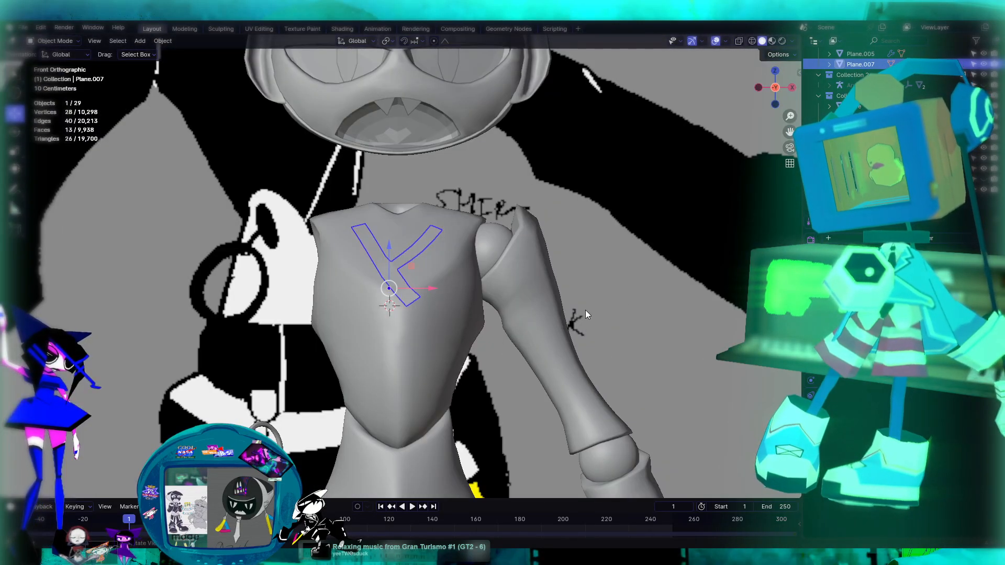
In Edit Mode, select the edge at the long strip's lower end and set its edge crease to 1
key("Tab")
middle_click_drag(324, 129, 452, 362, "shift")
middle_click_drag(527, 451, 353, 169, "shift")
scroll(353, 170, "down", 1)
scroll(353, 170, "up", 3)
scroll(362, 237, "up", 4)
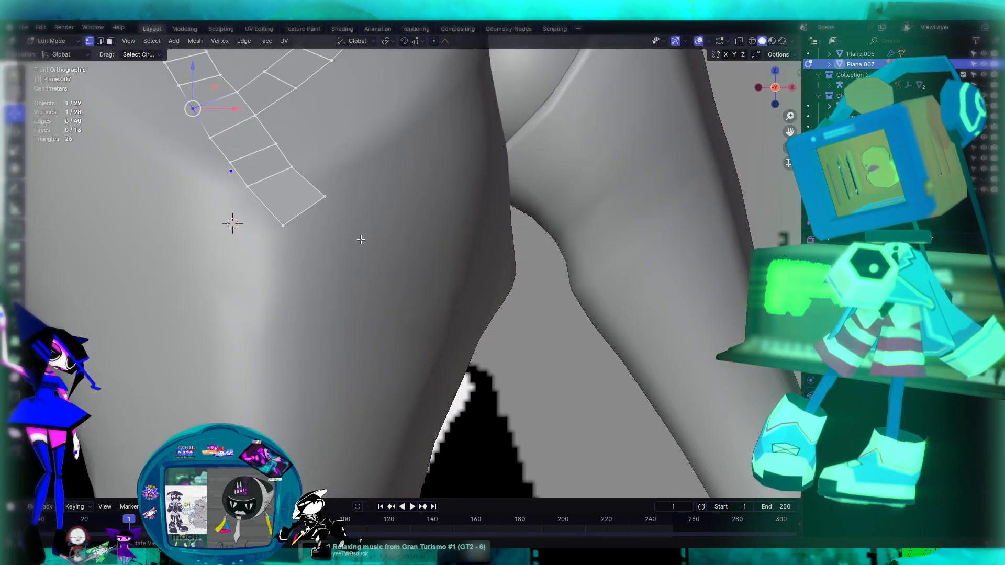
left_click(313, 204)
left_click(100, 41)
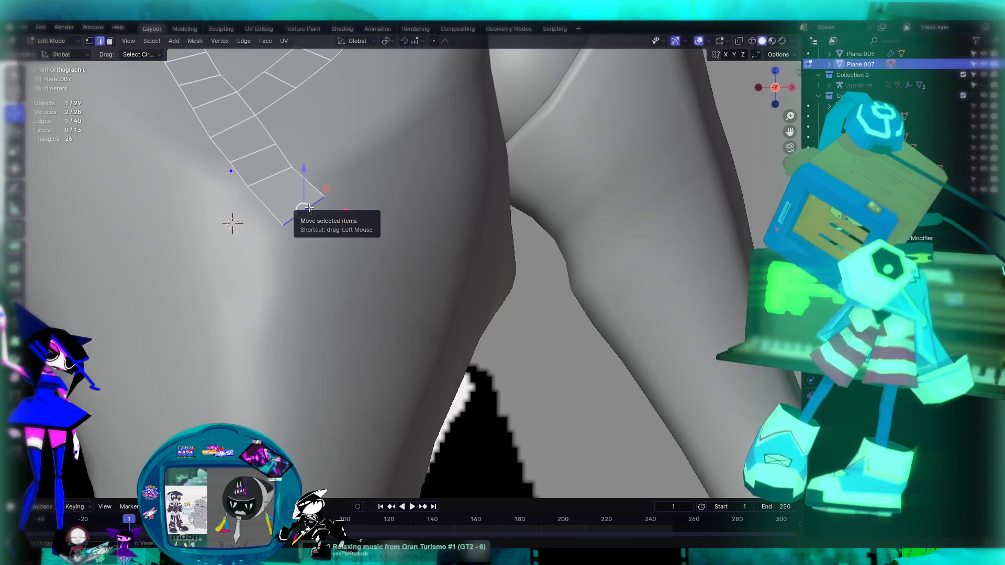
key("shift+e")
left_click(328, 238)
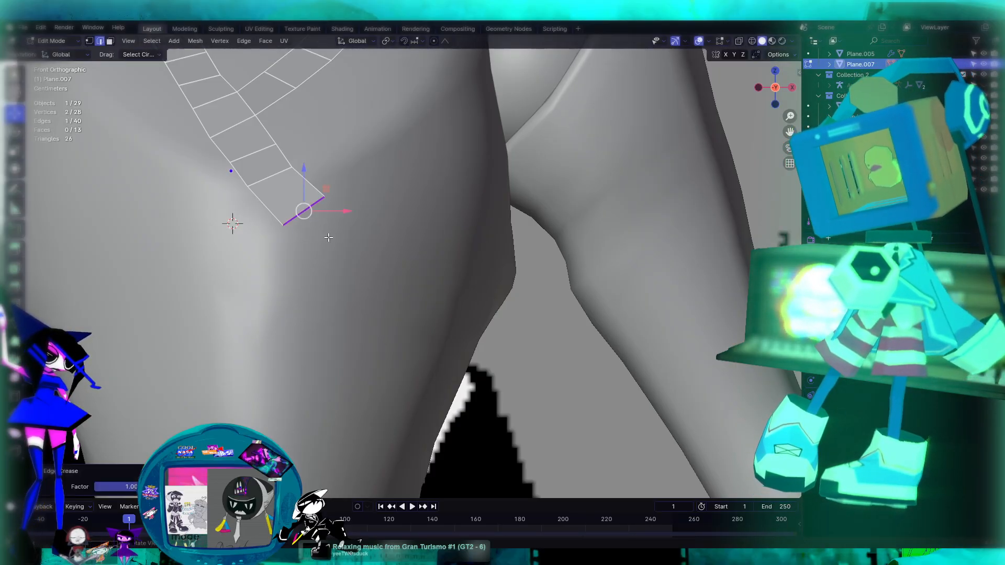
Extrude the long strip's lower end edge about 0.098 m along X and -0.109 m along Z
key("e")
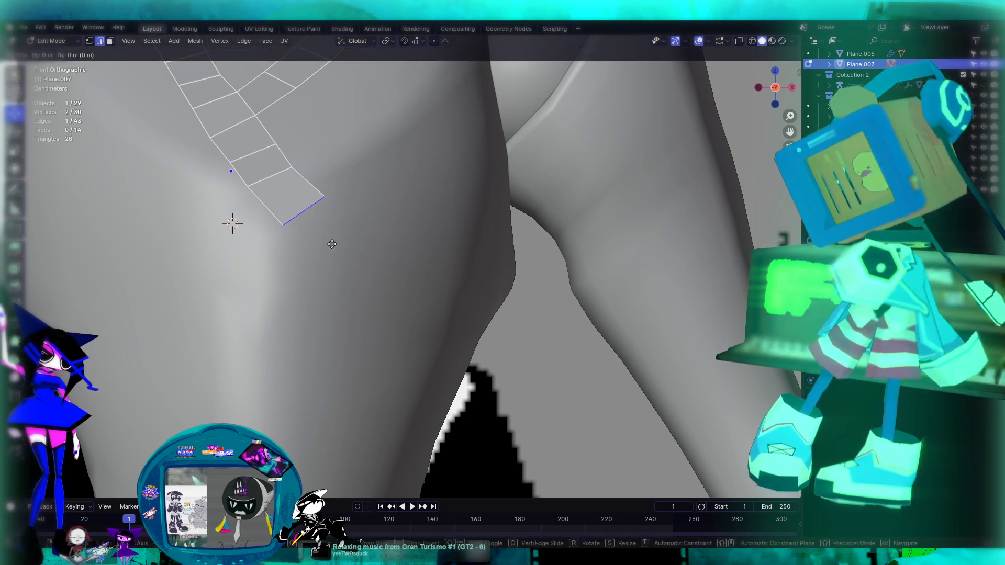
left_click(364, 278)
key("KP_3")
key("KP_1")
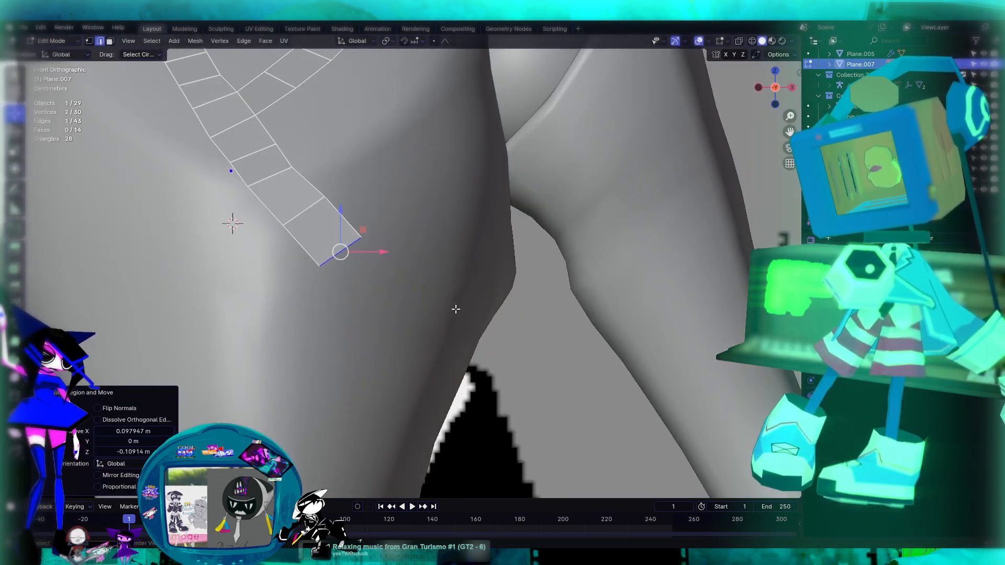
In side view, move the long strip's new end edge about 0.032 m along Y toward the chest
key("ctrl+KP_3")
key("KP_1")
key("KP_3")
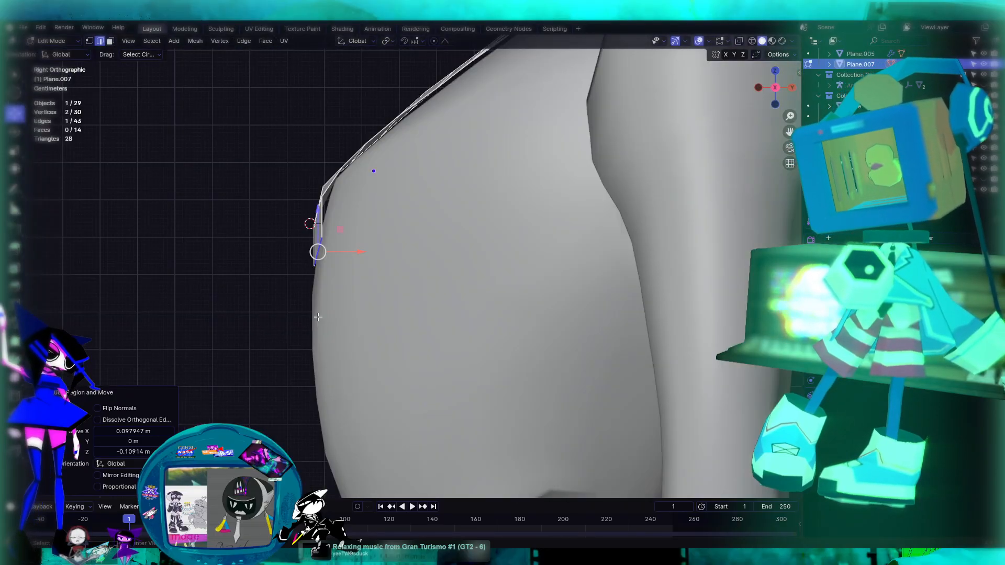
key("g")
key("x")
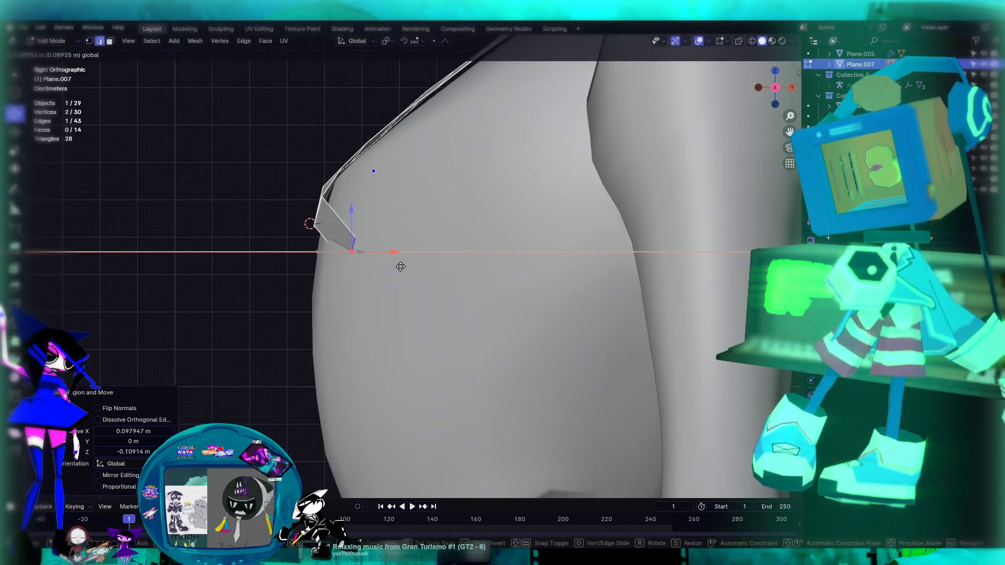
left_click(378, 271)
Examine from several angles how the lengthened strip and its crossing follow the chest and compare with the reference drawing
middle_click_drag(378, 271, 391, 372)
scroll(402, 225, "up", 3)
middle_click_drag(432, 254, 504, 314)
scroll(504, 314, "down", 4)
middle_click_drag(521, 263, 498, 289)
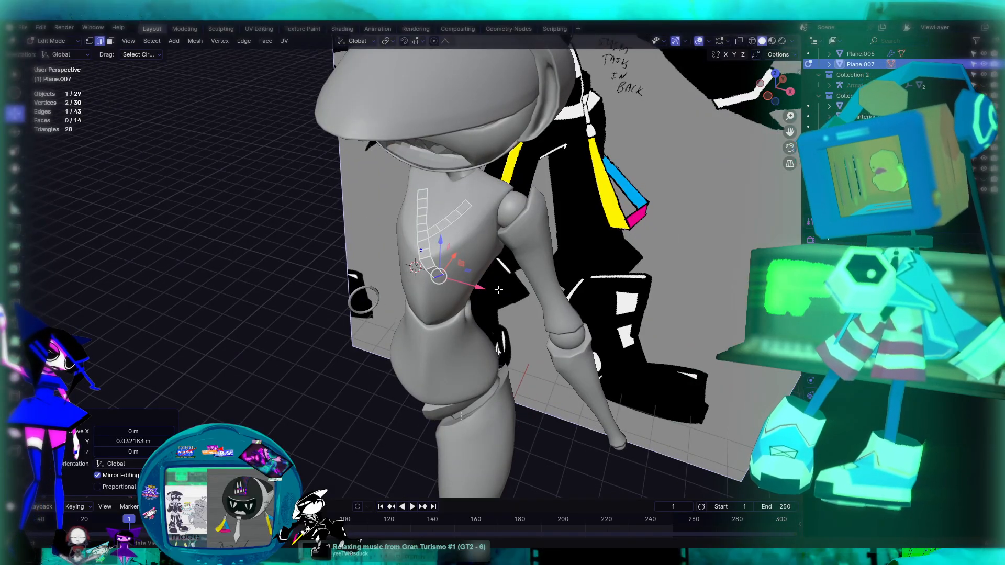
scroll(510, 288, "up", 4)
middle_click_drag(481, 199, 427, 206)
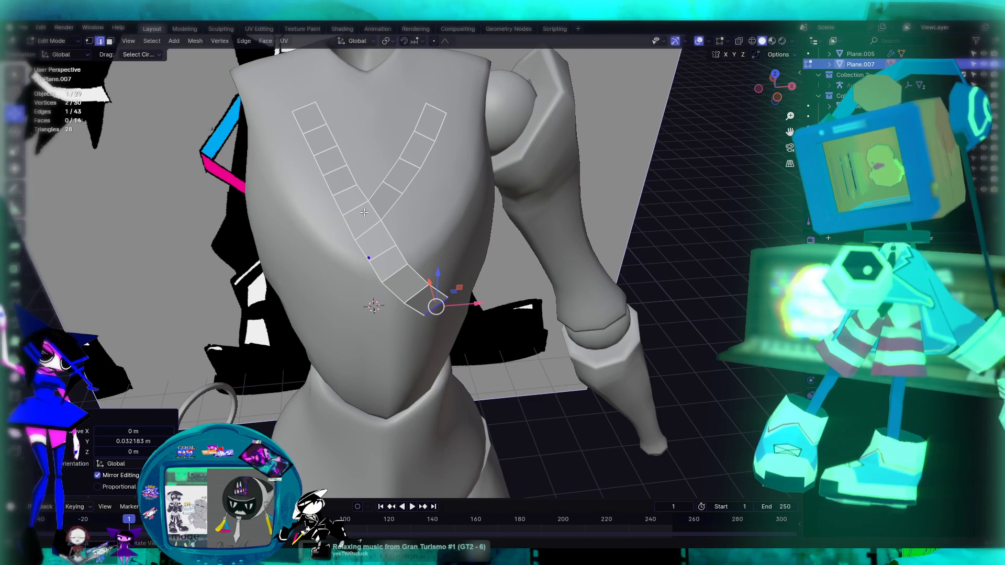
middle_click_drag(478, 292, 460, 281)
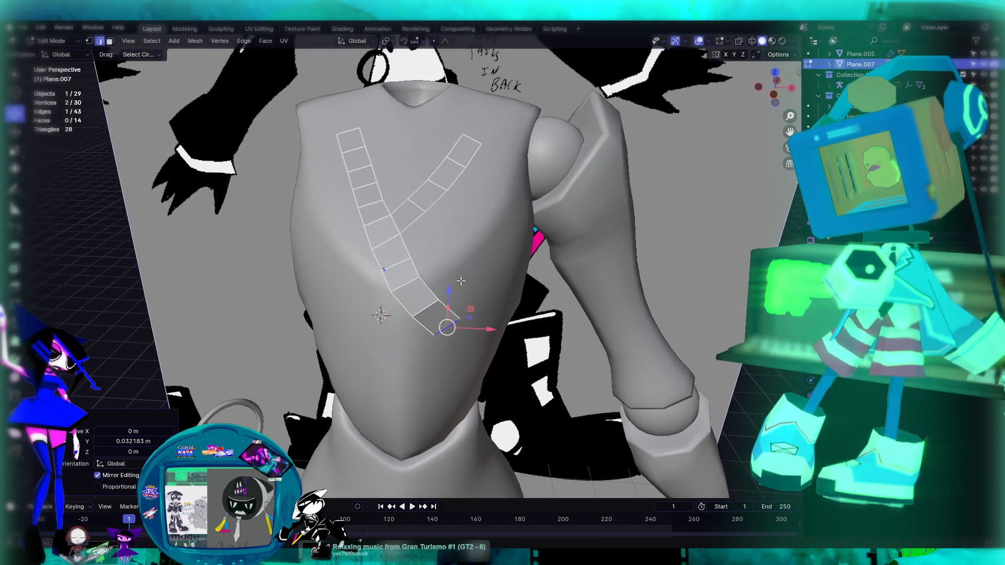
middle_click_drag(439, 313, 427, 286)
scroll(427, 286, "down", 6)
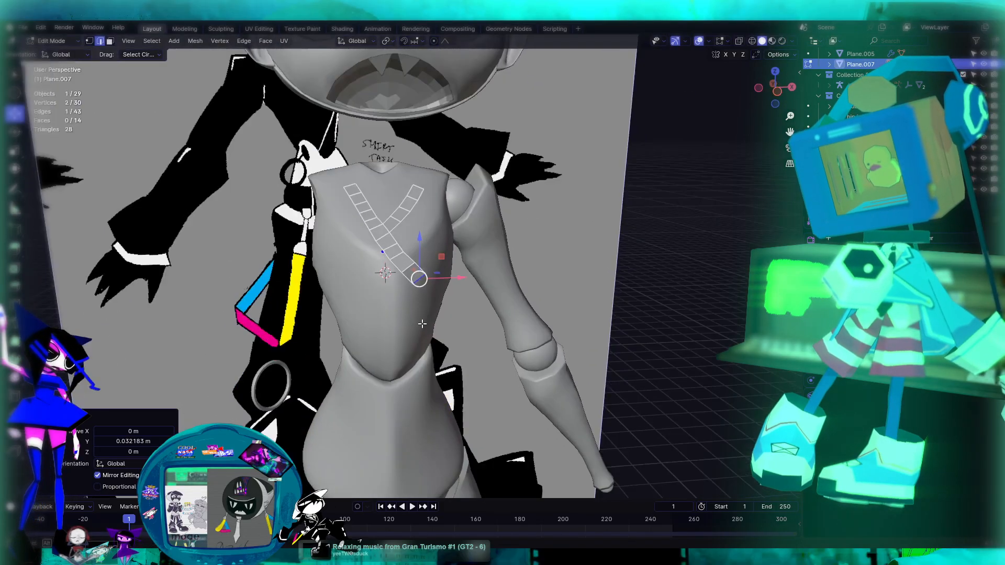
scroll(423, 325, "up", 4)
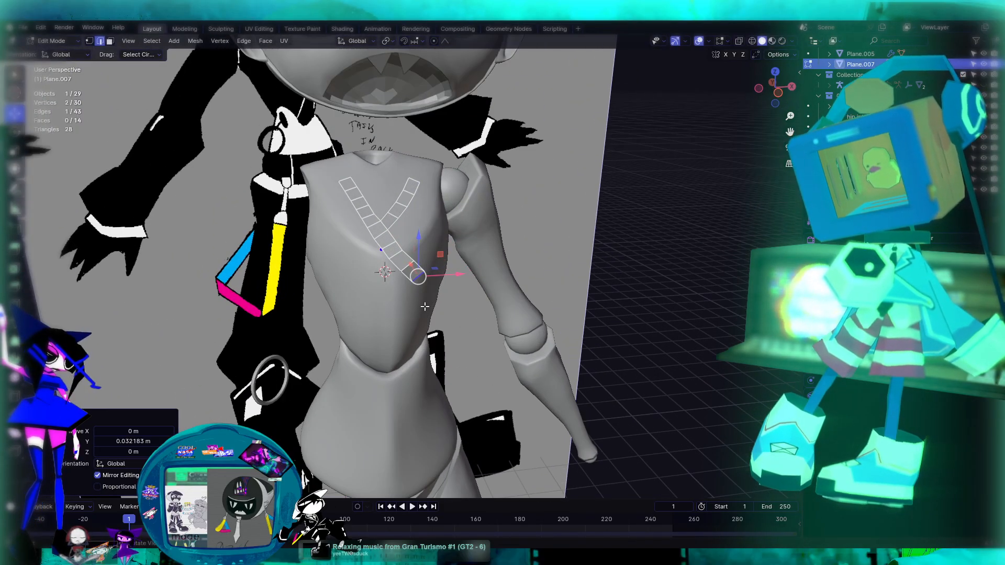
scroll(422, 277, "up", 6)
middle_click_drag(371, 209, 384, 310, "shift")
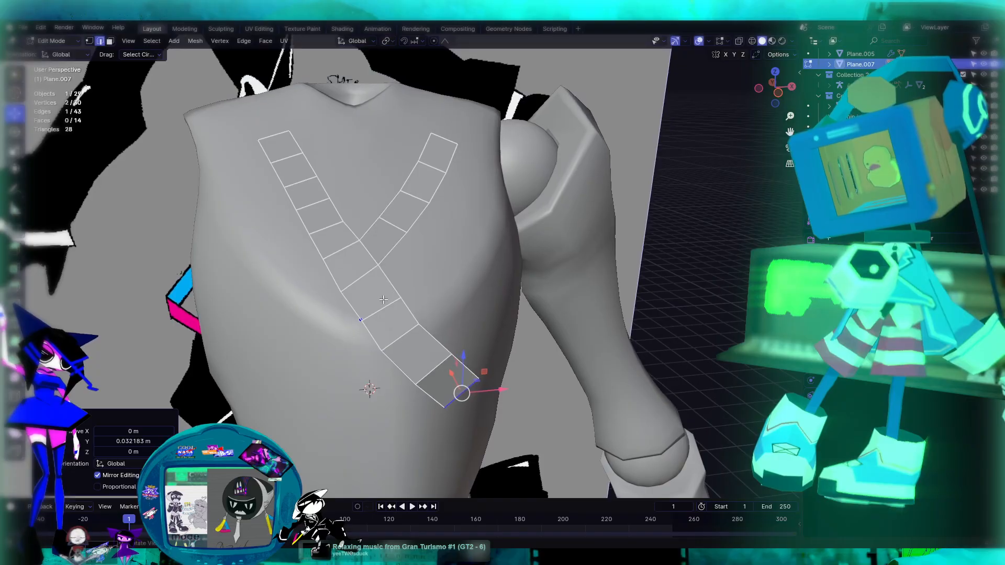
Slide the long strip's inner-side vertex just above the junction along its edge by a factor of 0.067, and deselect it
scroll(351, 218, "up", 3)
left_click(88, 41)
left_click(310, 197)
key("shift+v")
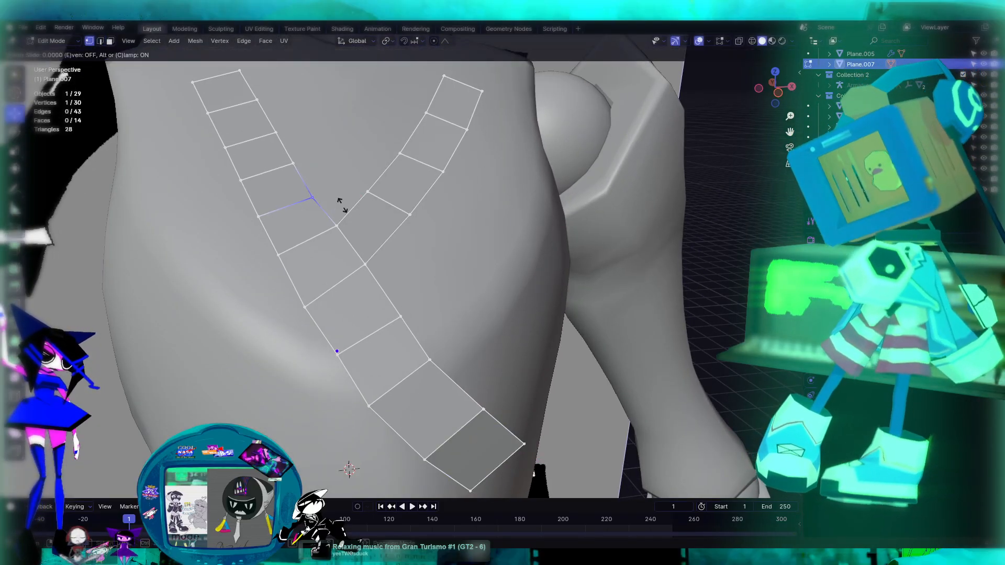
left_click(347, 200)
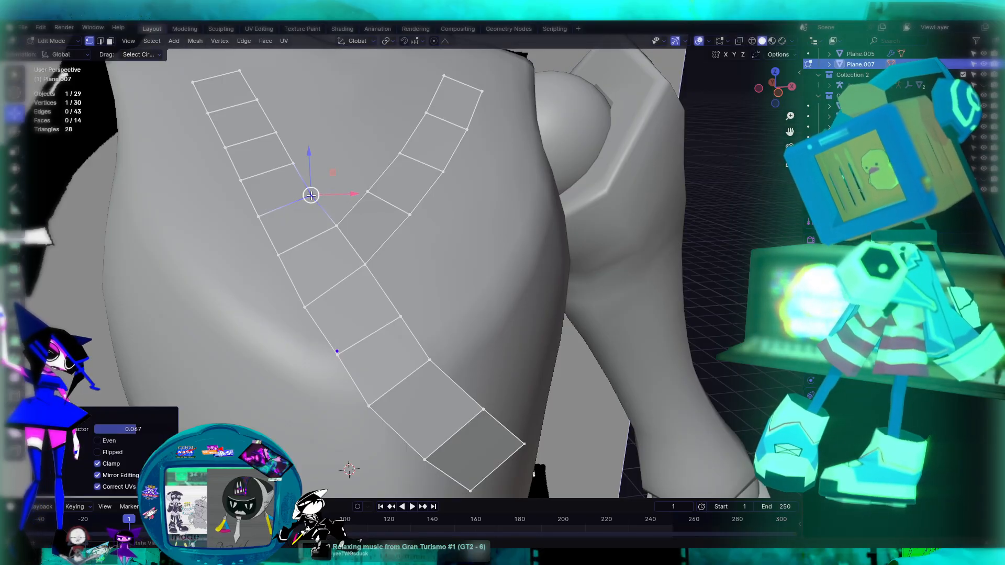
left_click(472, 275)
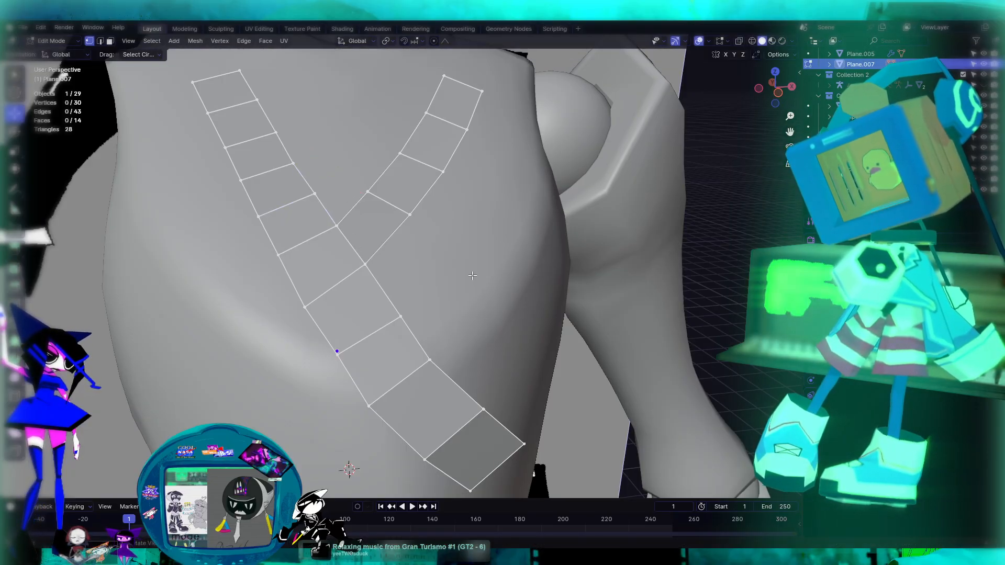
Split the short strip's four faces off from the long strip at the junction
scroll(472, 275, "down", 5)
key("Tab")
middle_click_drag(555, 307, 450, 311)
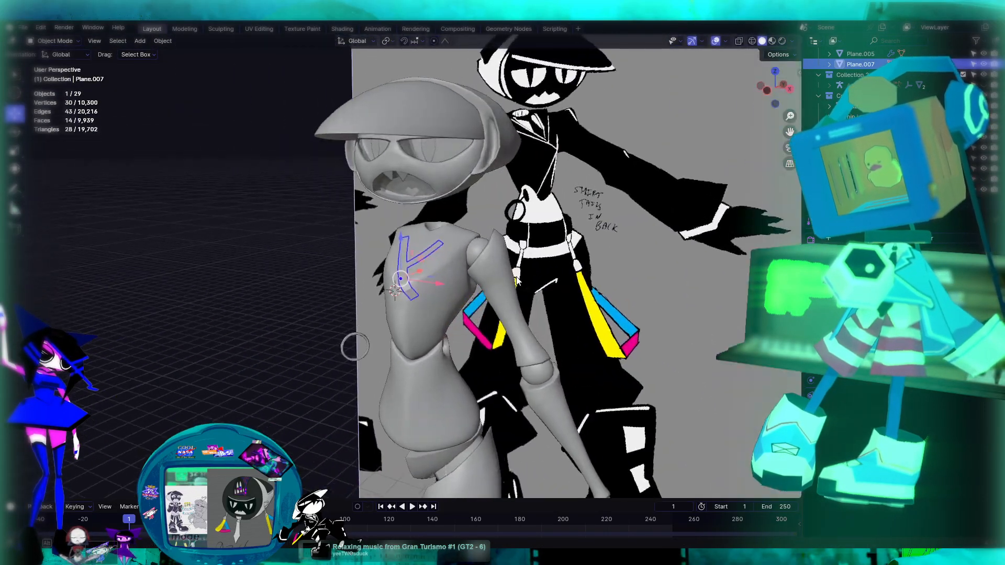
key("KP_1")
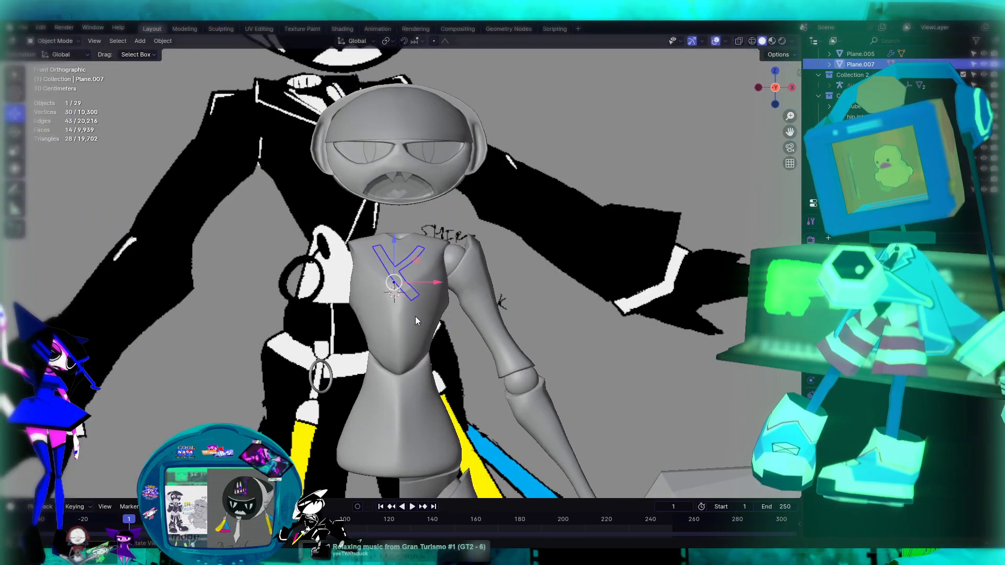
middle_click_drag(435, 298, 398, 298)
key("Tab")
left_click(110, 42)
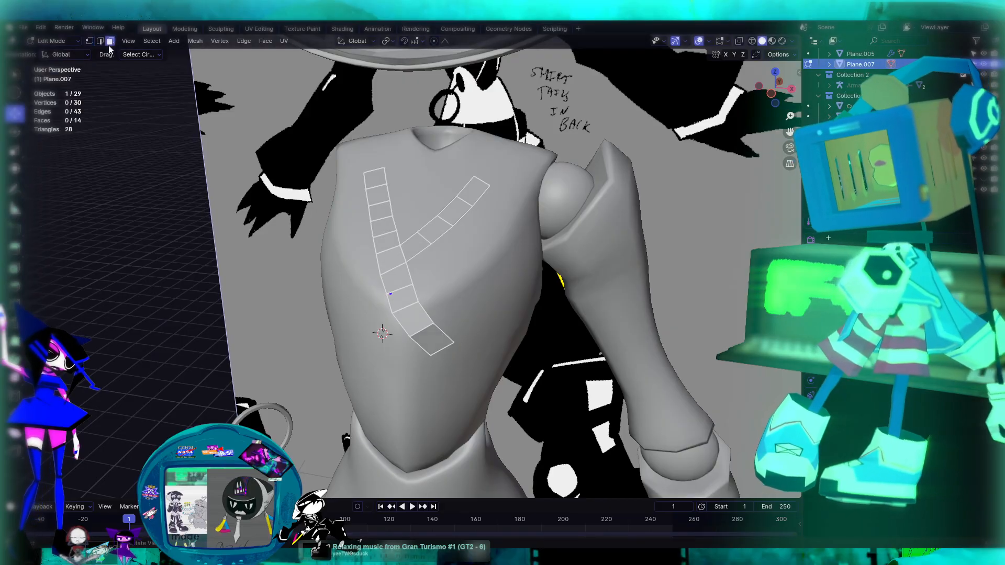
mouse_move(425, 245)
left_mouse_down()
mouse_move(415, 236)
mouse_move(442, 207)
left_mouse_up()
left_click(195, 41)
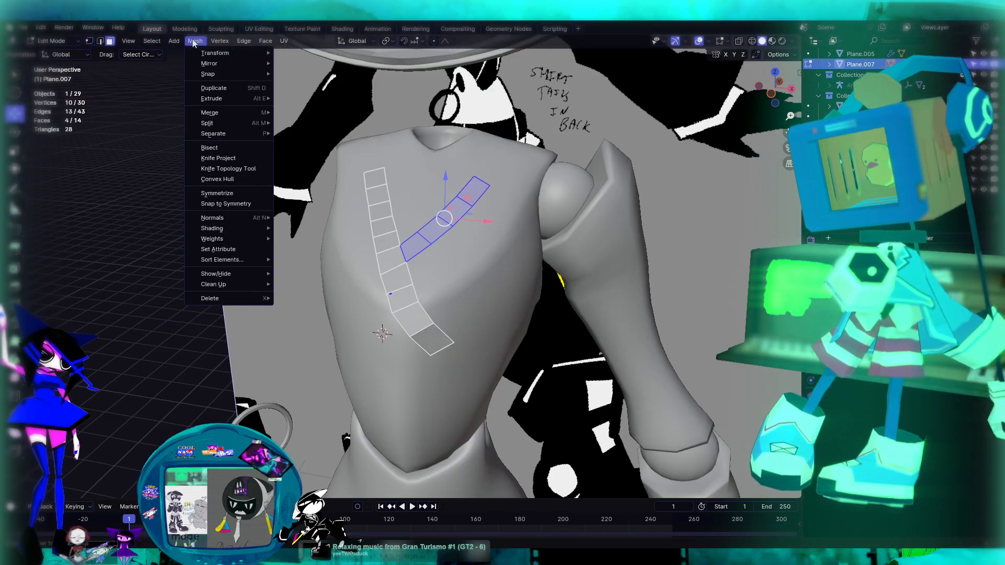
mouse_move(255, 122)
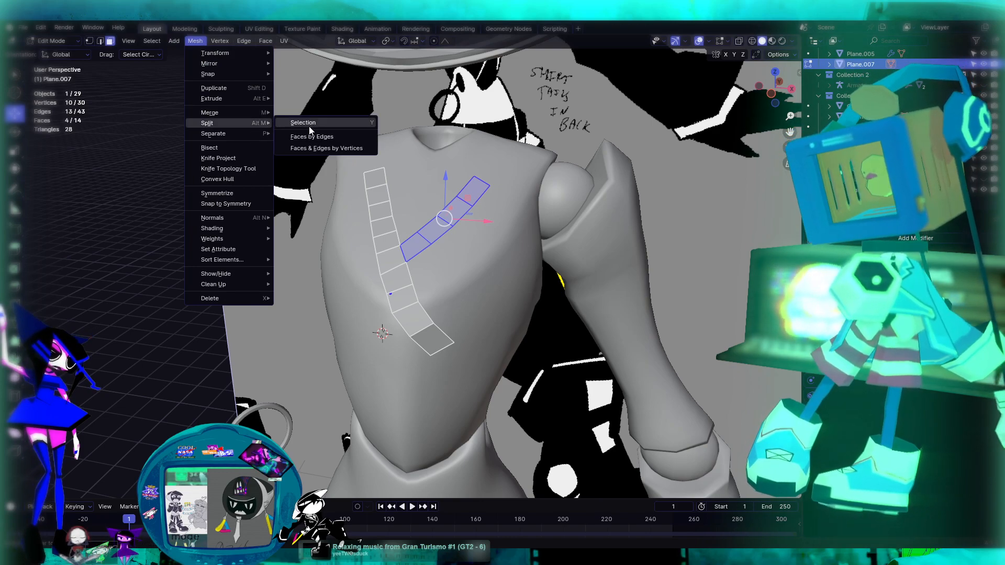
left_click(296, 123)
Move the detached short strip about 0.064 m along X, -0.071 m along Y and -0.059 m along Z, and nudge it about -0.007 m along Z
left_click_drag(447, 223, 455, 228)
right_click(454, 228)
middle_click_drag(494, 223, 486, 245)
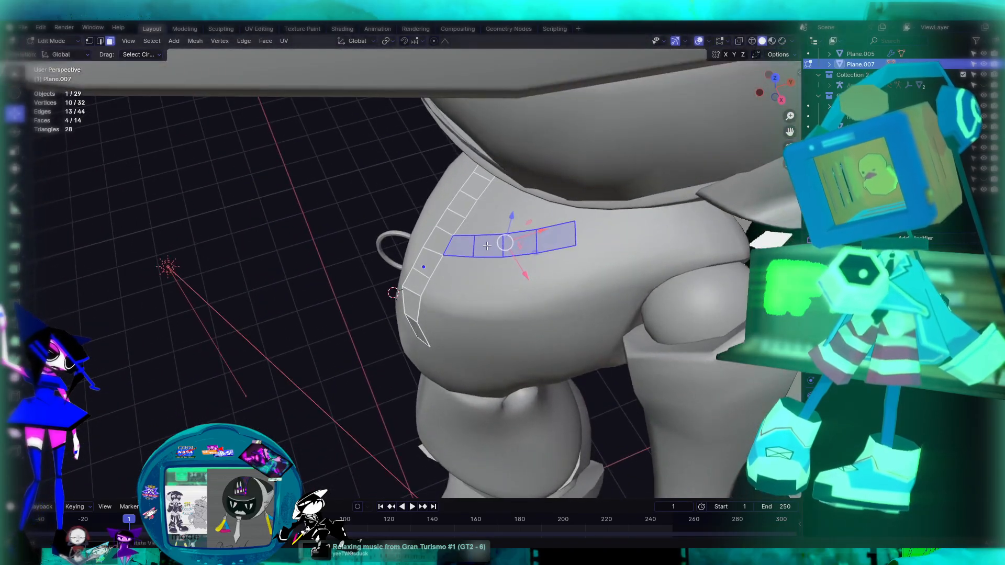
left_click_drag(503, 241, 495, 266)
middle_click_drag(496, 265, 387, 228)
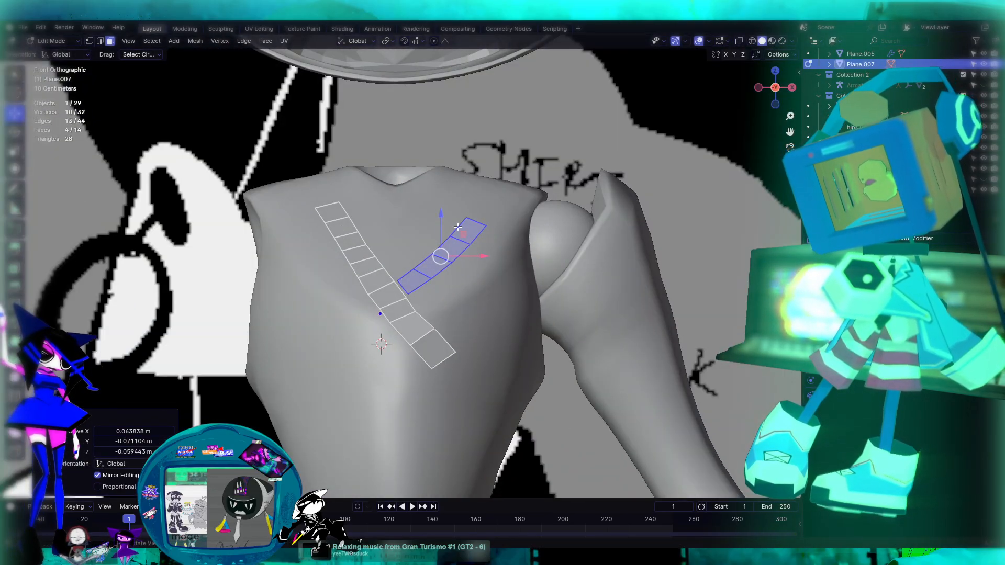
left_click_drag(442, 257, 442, 258)
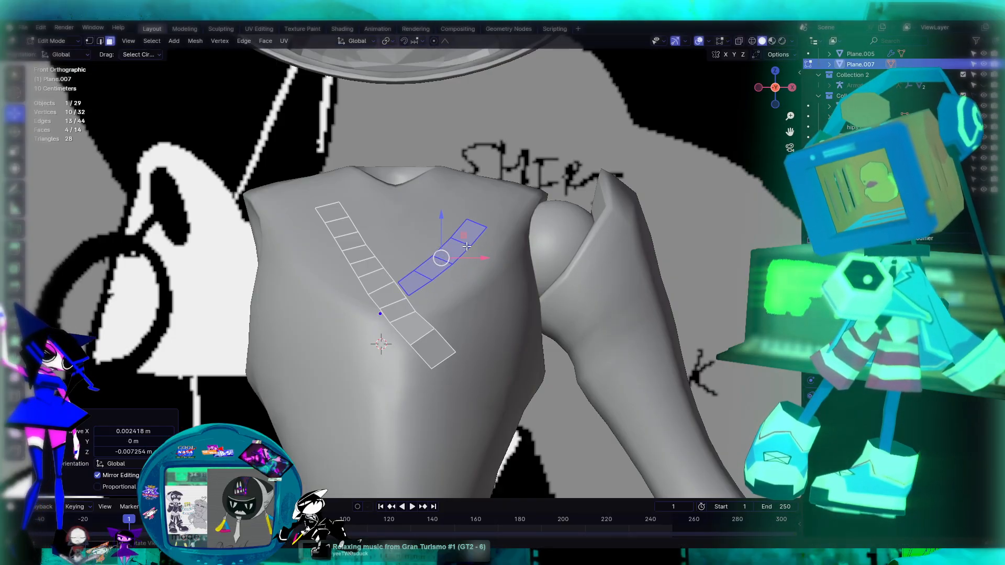
Rotate the detached short strip about -19.9° around Y in front view and -8.38° around X in side view
left_click(15, 133)
left_click_drag(461, 295, 474, 288)
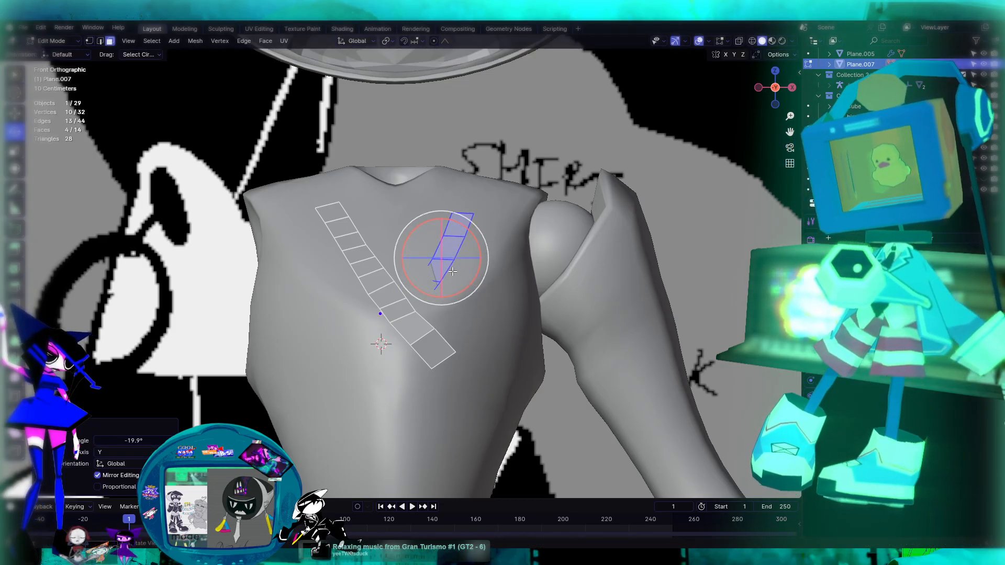
key("KP_3")
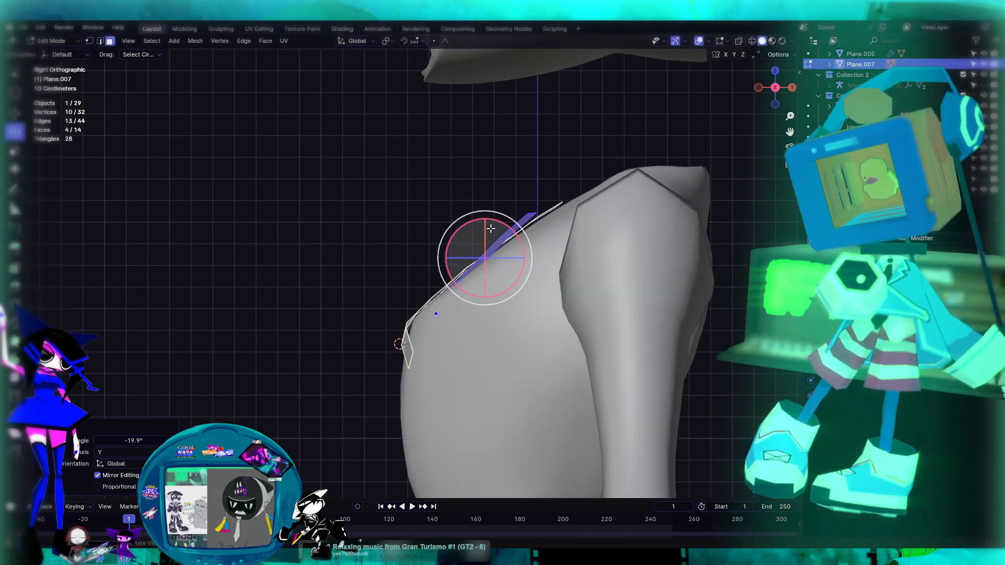
left_click_drag(511, 231, 517, 239)
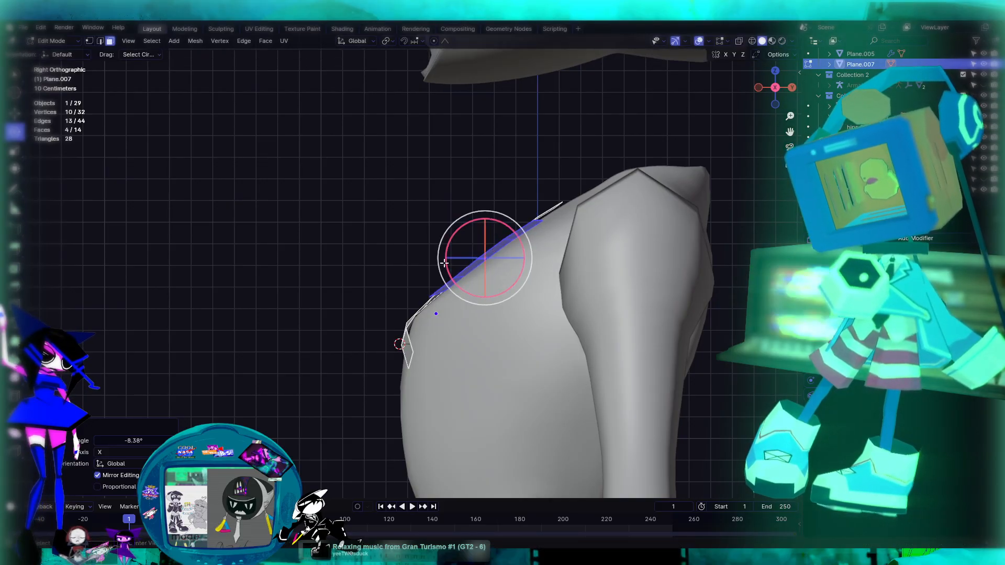
key("KP_1")
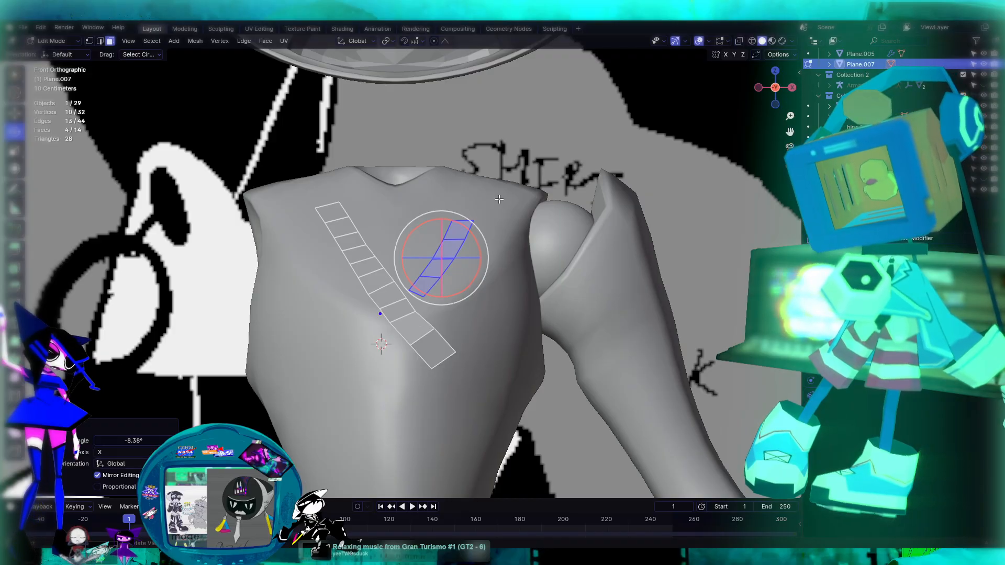
Examine from several angles how the rotated short strip sits on the chest beside the long strip
scroll(499, 200, "down", 5)
key("Tab")
left_click(526, 245)
middle_click_drag(525, 245, 437, 269)
scroll(585, 299, "down", 4)
scroll(438, 269, "up", 5)
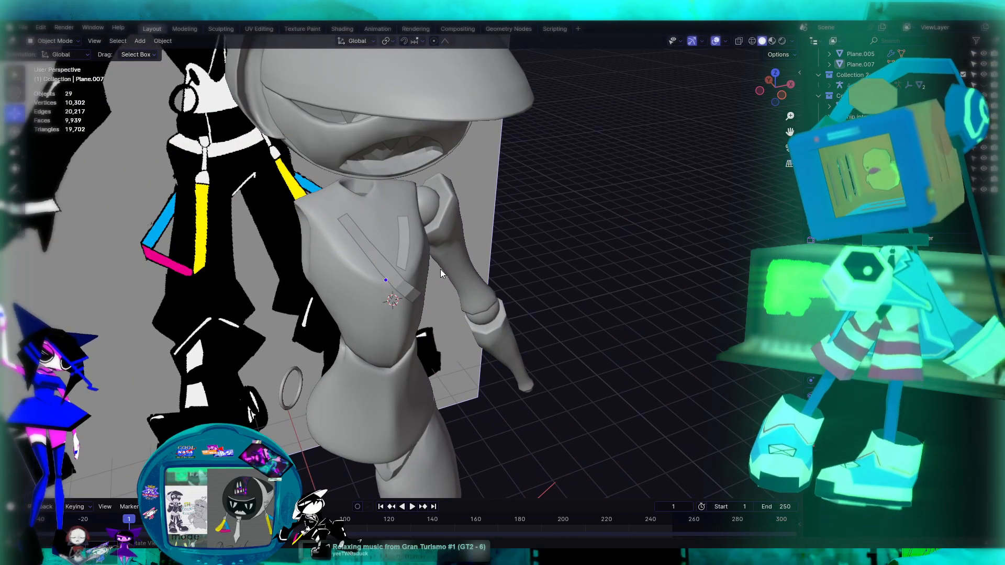
scroll(441, 269, "up", 5)
middle_click_drag(441, 269, 381, 263)
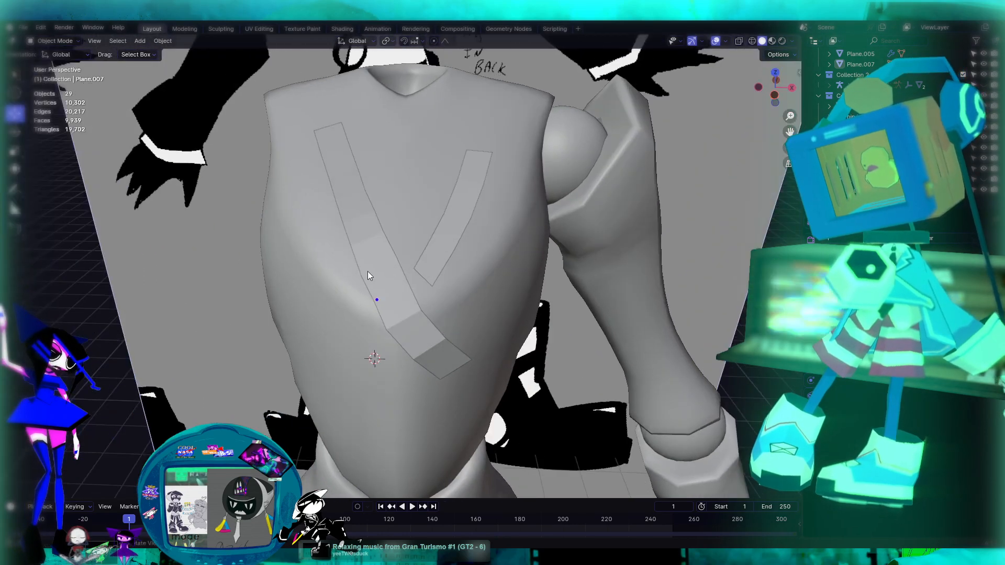
Select the short strip's inner lower corner vertex together with the nearest inner-side vertex of the long strip
key("Tab")
scroll(460, 276, "up", 3)
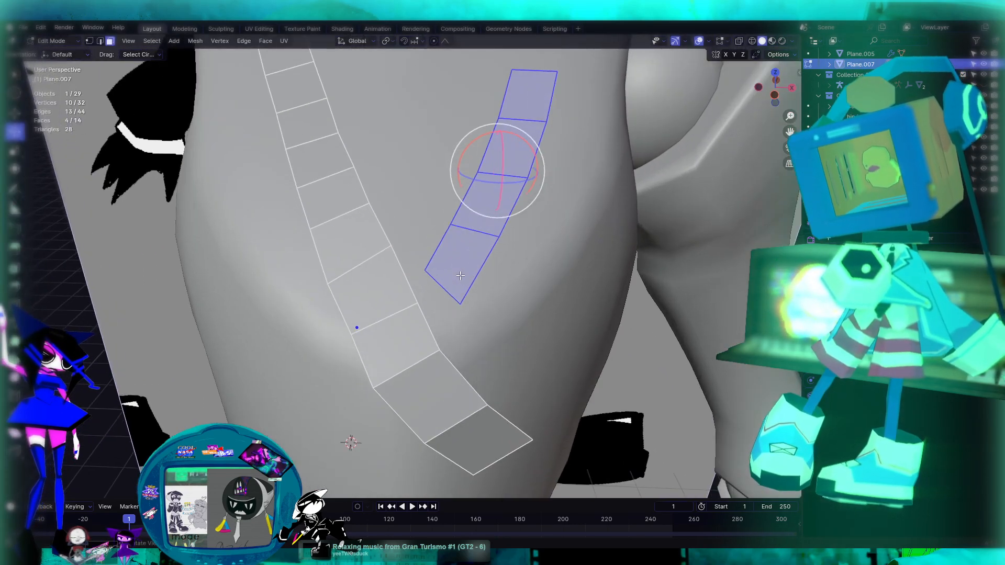
middle_click_drag(460, 276, 441, 243, "shift")
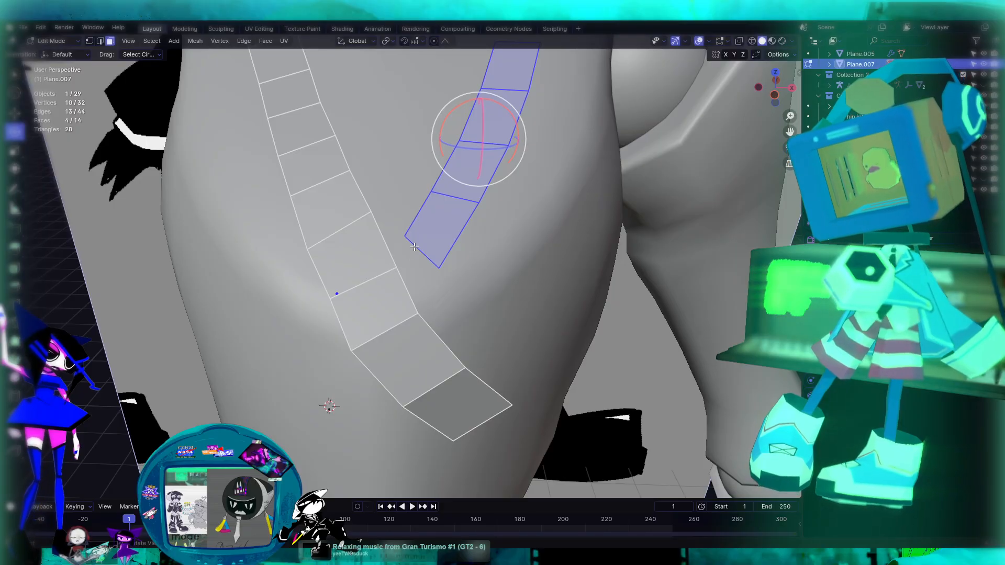
left_click(89, 41)
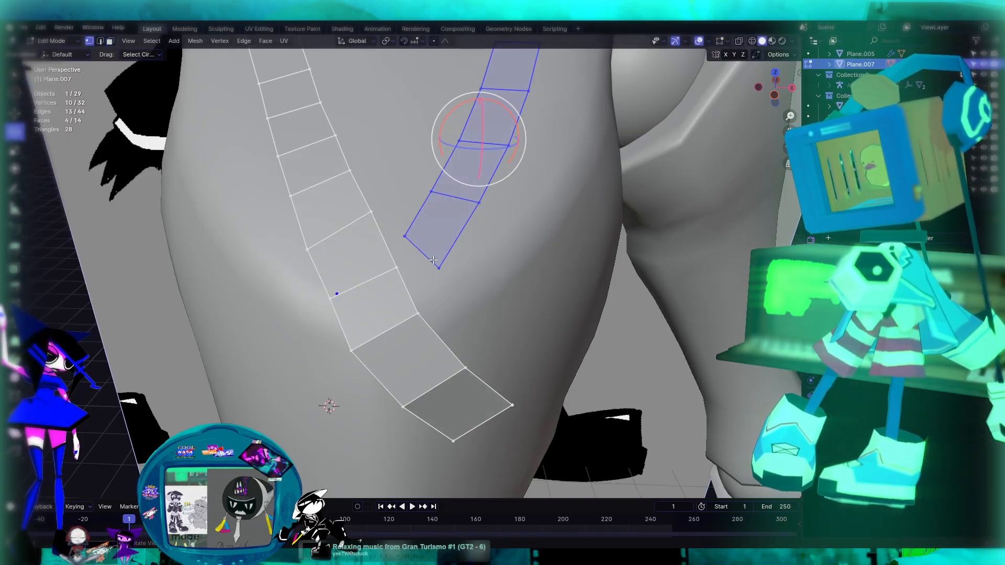
left_click(414, 240)
left_click(390, 285, "shift")
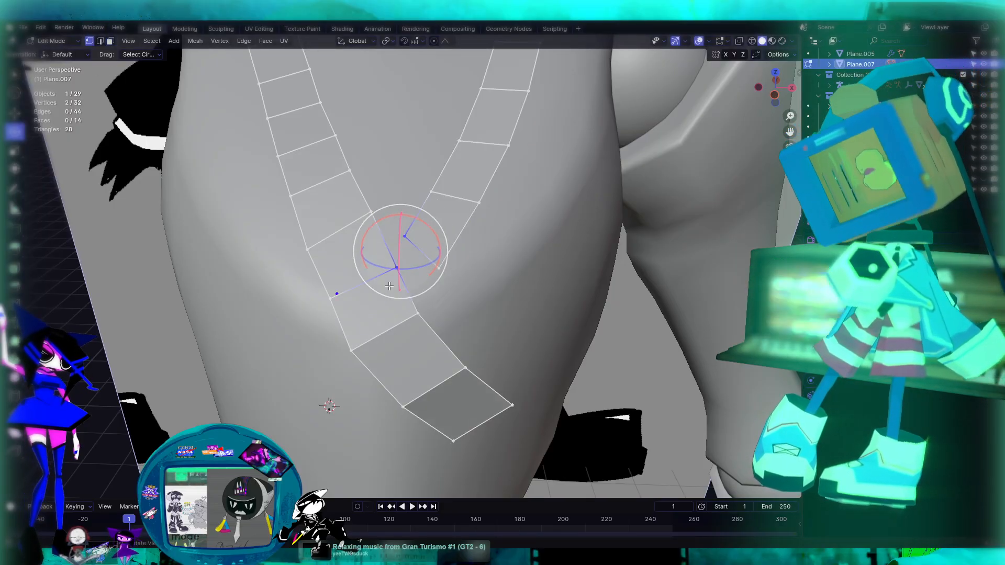
key("m")
key("c")
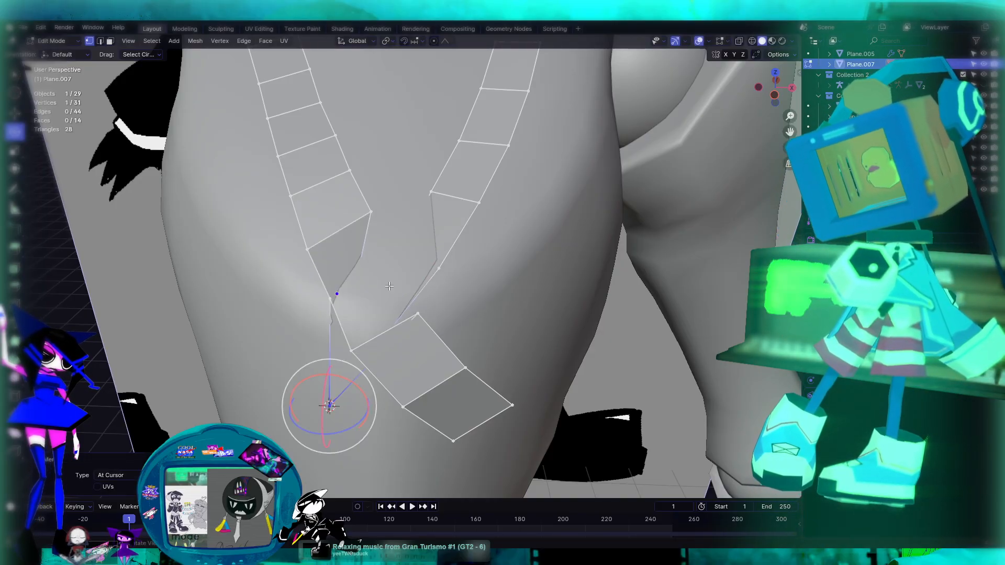
key("ctrl+z")
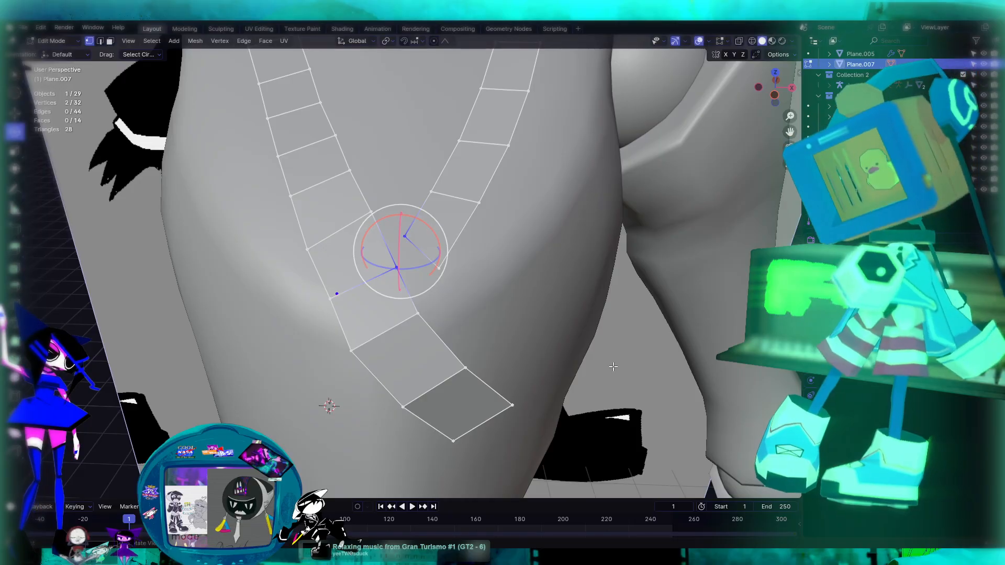
Merge the selected vertex pair at center, and likewise merge the short strip's outer lower corner with the next long-strip vertex
key("m")
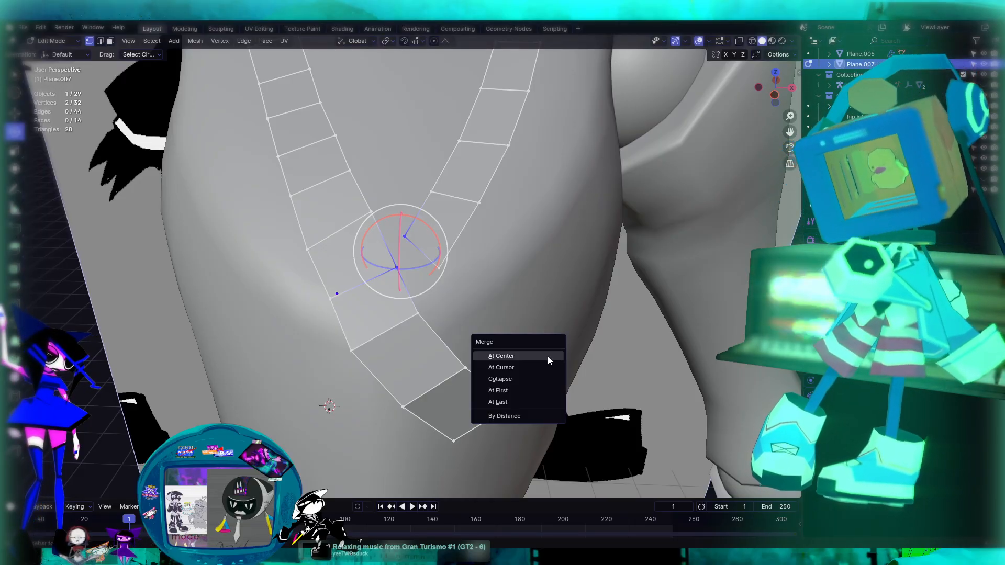
left_click(547, 356)
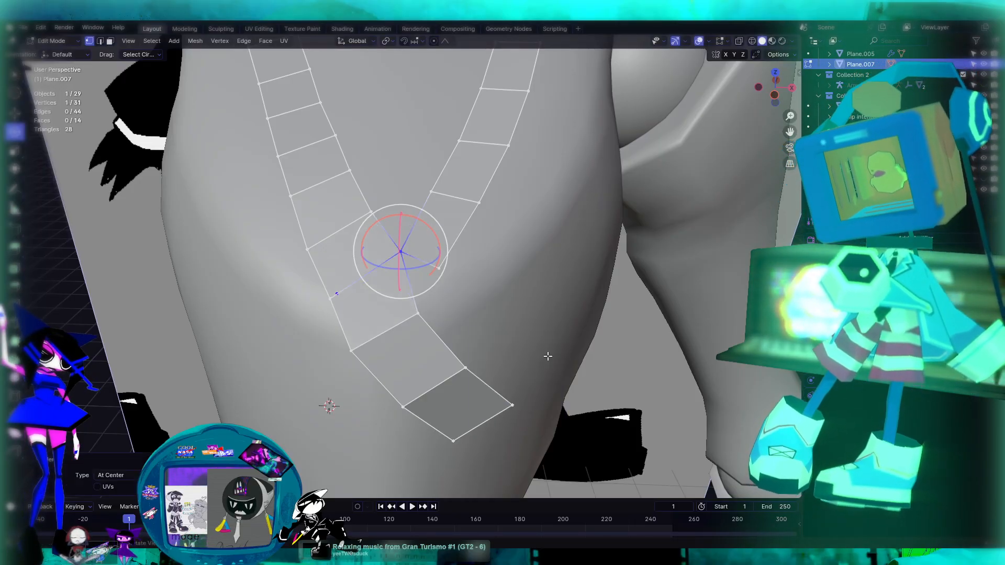
left_click(430, 268, "shift")
key("m")
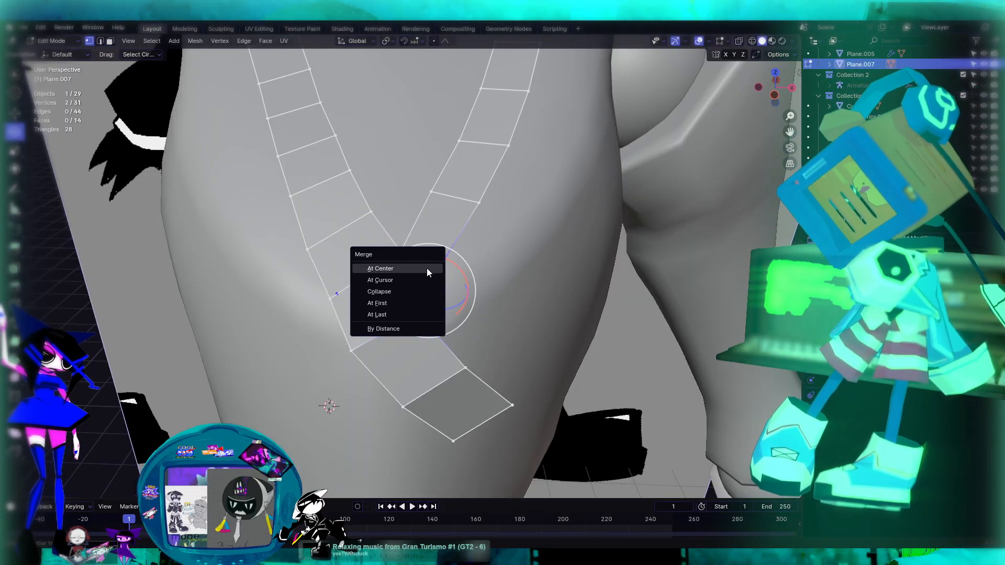
left_click(427, 268)
Slide the merged outer junction vertex along its edge by a factor of 0.088
scroll(443, 291, "down", 5)
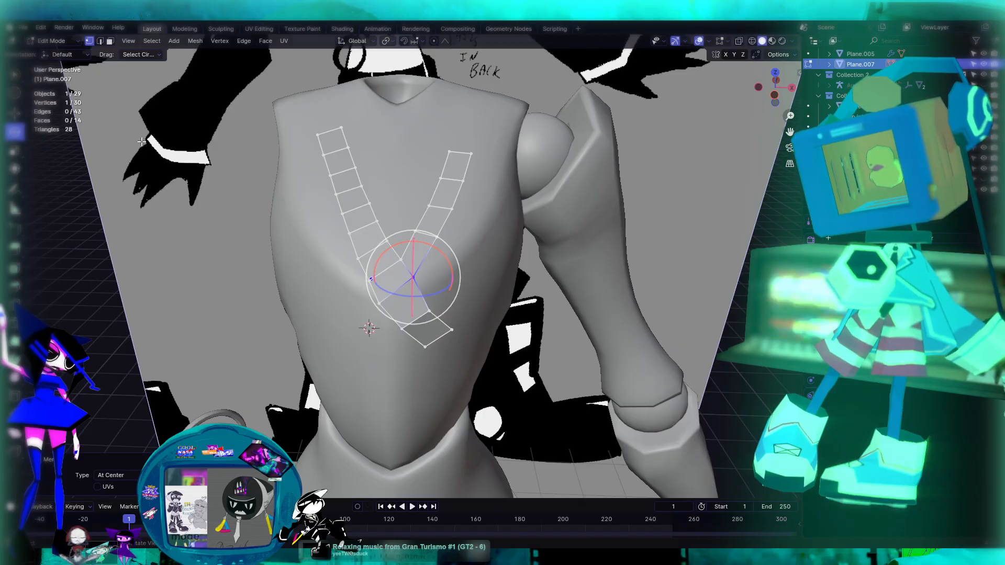
key("shift+v")
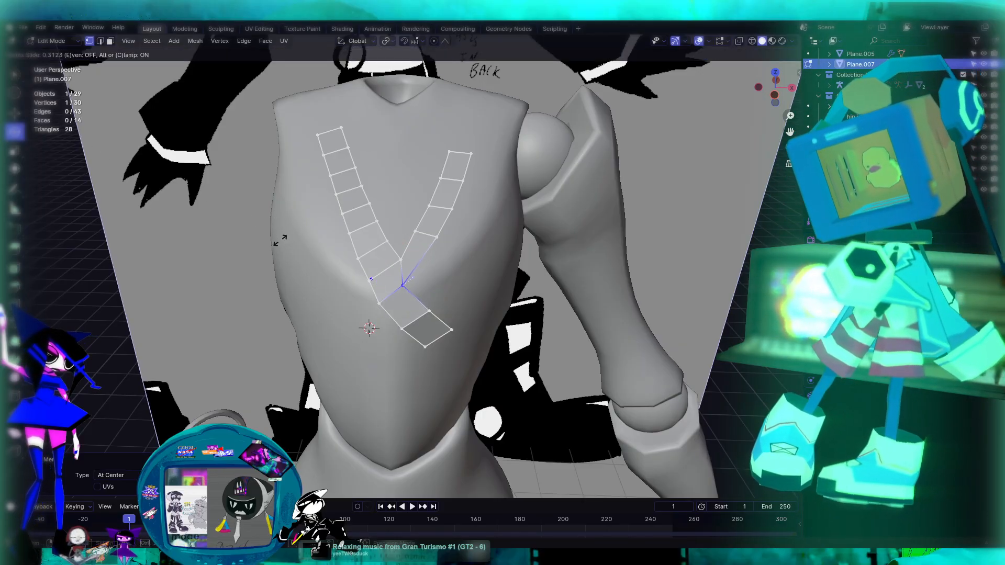
left_click(291, 235)
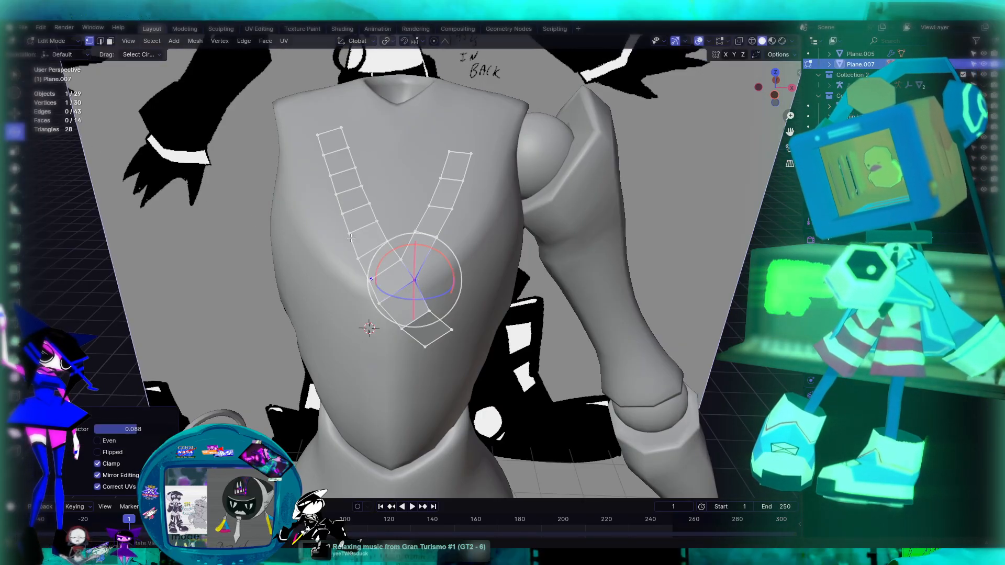
Slide the inner junction vertex slightly toward the long strip, and slide the outer junction vertex by a factor of 0.117
scroll(444, 278, "up", 2)
scroll(444, 278, "up", 2)
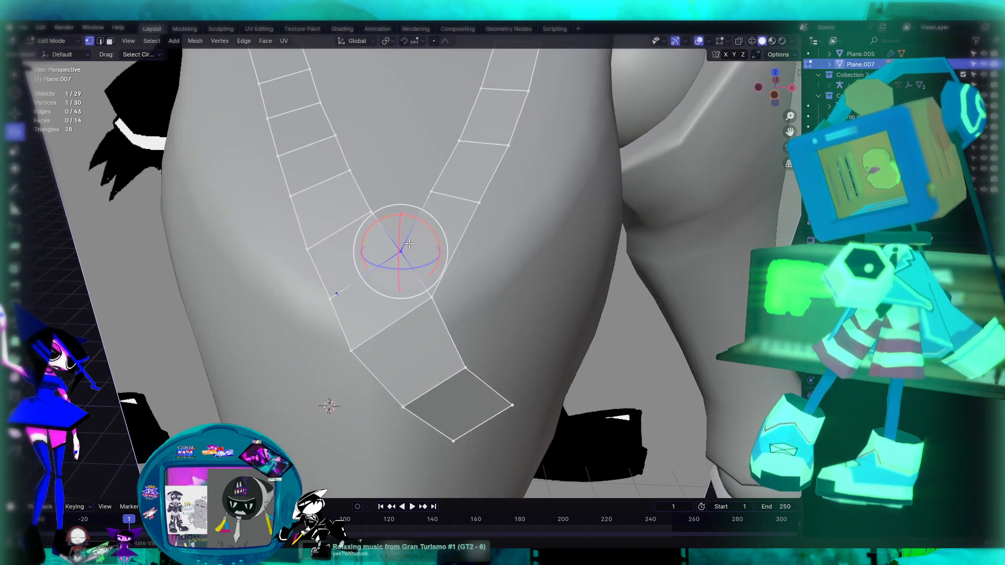
key("shift+v")
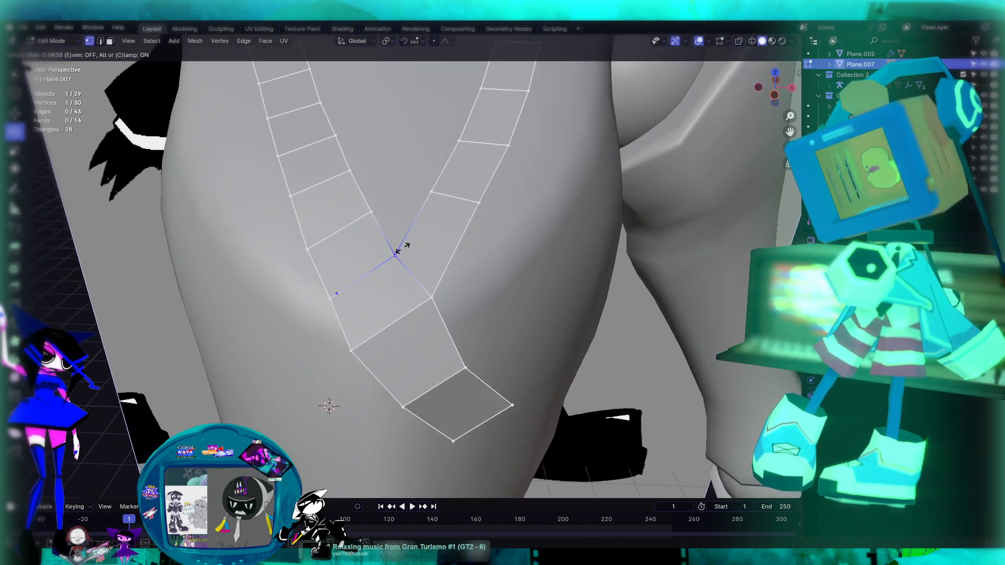
left_click(401, 250)
left_click(436, 299)
key("shift+v")
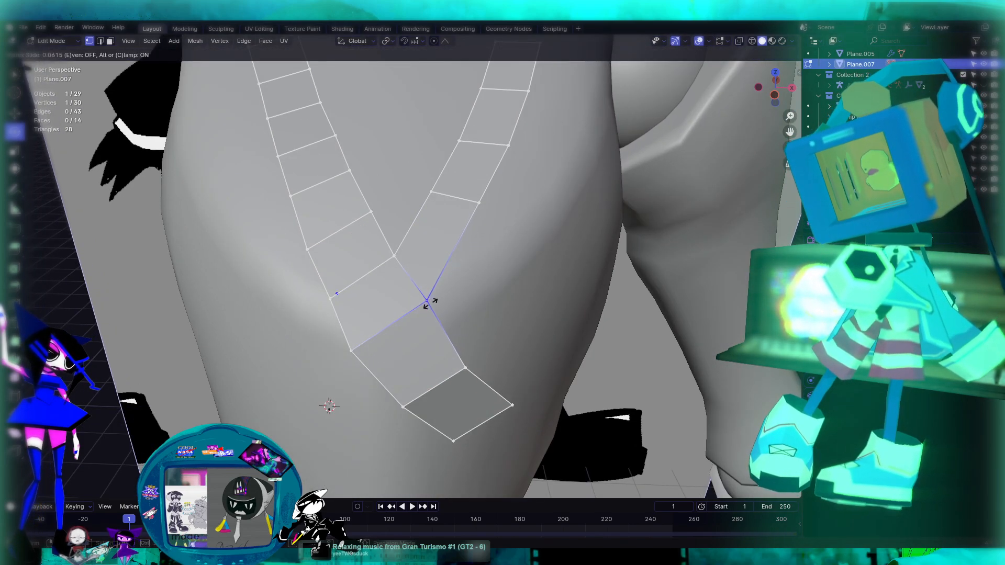
left_click(434, 307)
Slide the short strip's first vertices above the junction down toward it, the outer by a factor of 0.379 and the inner by 0.246
middle_click_drag(495, 210, 465, 232)
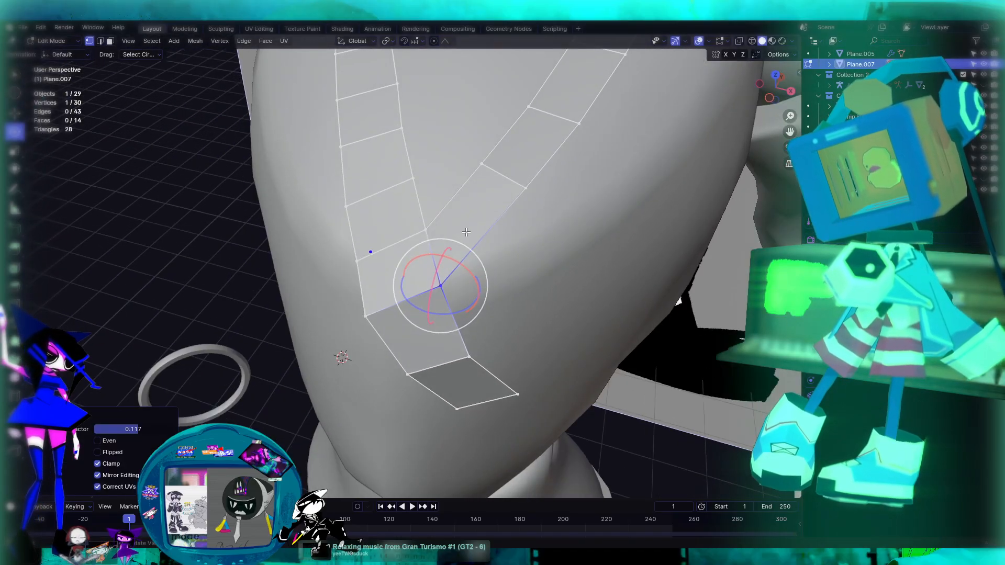
left_click(524, 186)
key("shift+v")
left_click(482, 219)
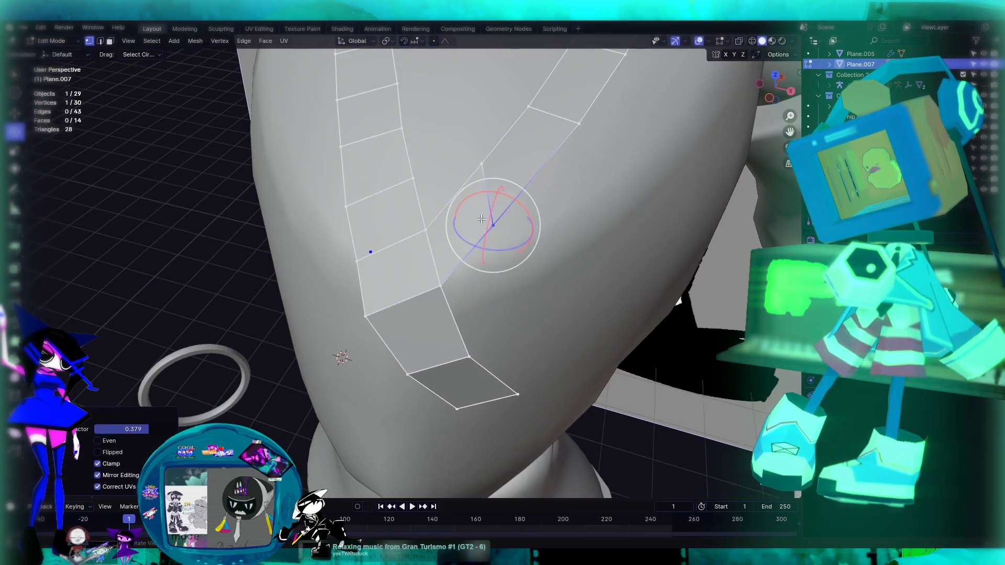
key("shift+v")
left_click(570, 167)
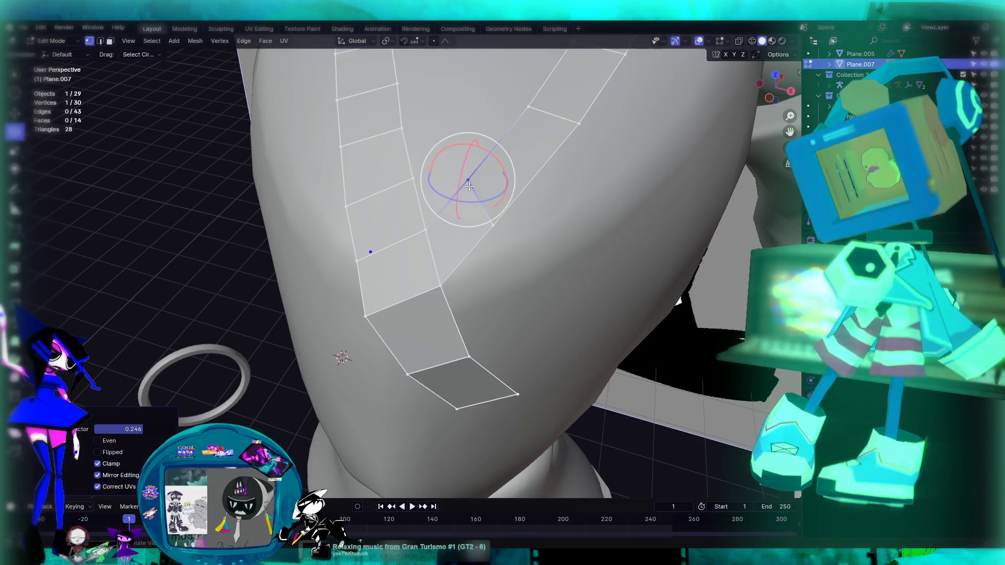
Slide the next vertices up the short strip along their edges to even out the face spacing
middle_click_drag(570, 167, 516, 225, "shift")
left_click(515, 171)
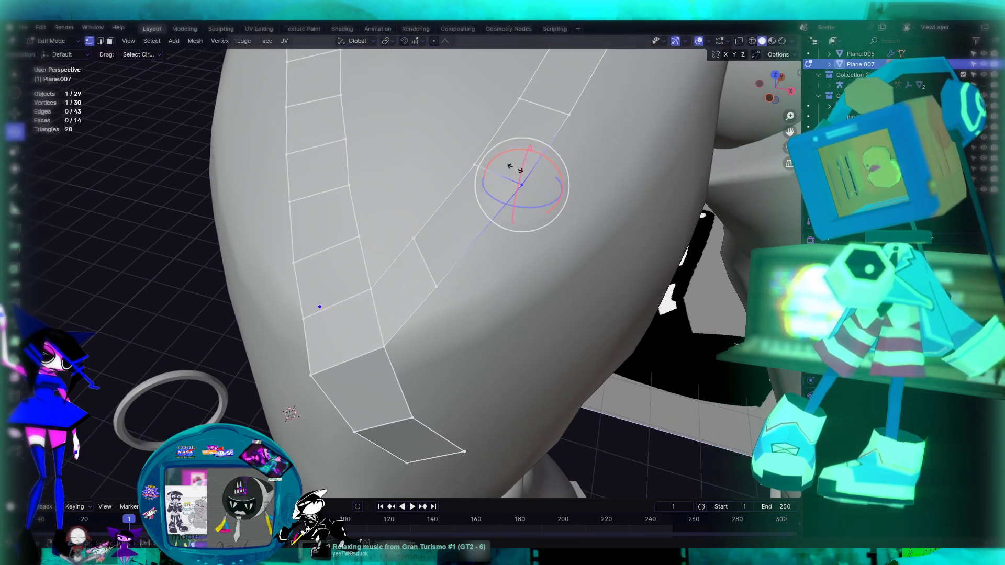
key("shift+v")
left_click(508, 185)
Deselect the strips in Object Mode and examine their rejoined V shape from an angle and in front view
scroll(543, 167, "down", 5)
key("Tab")
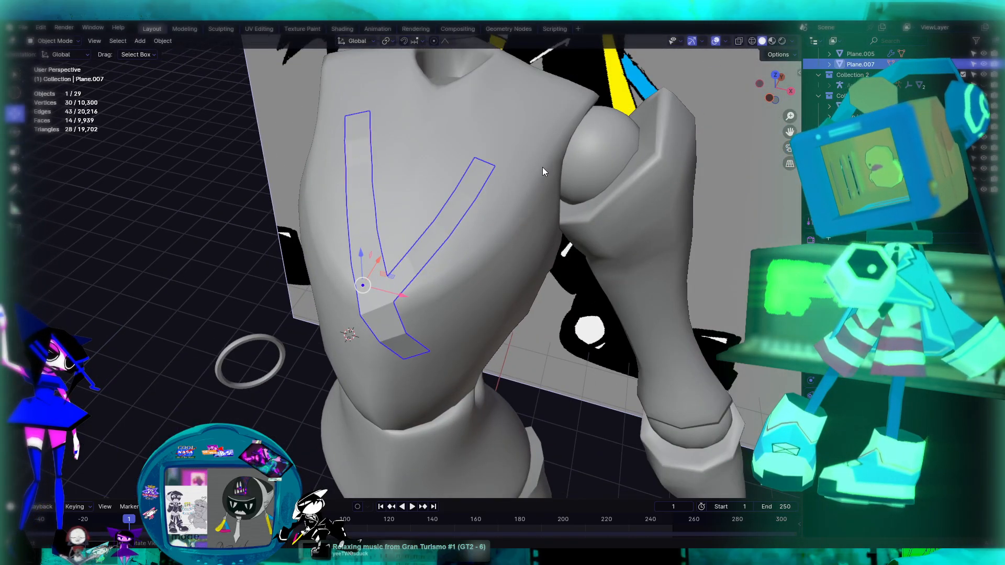
scroll(543, 168, "down", 4)
key("alt+a")
middle_click_drag(619, 203, 504, 205)
key("KP_1")
scroll(346, 238, "up", 5)
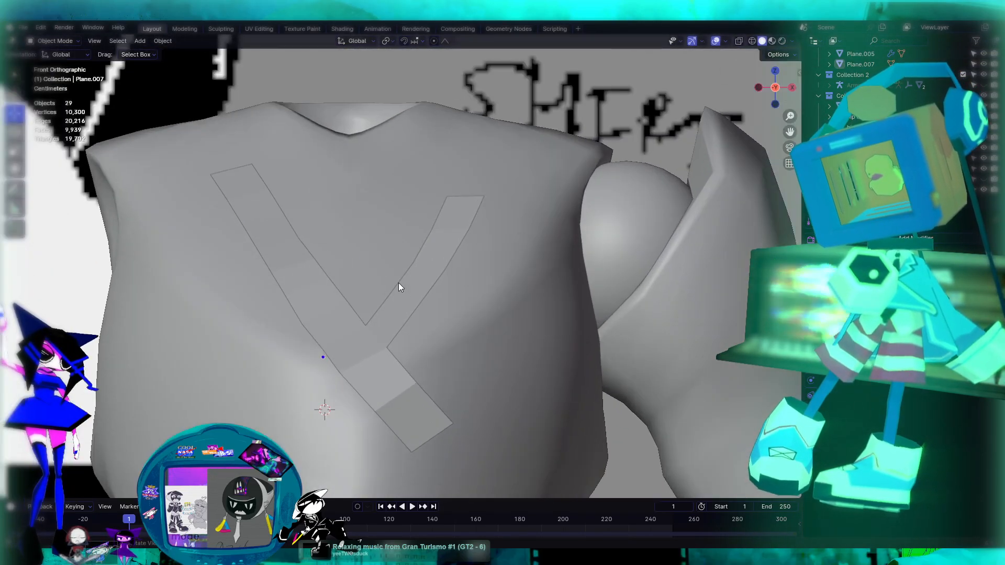
Widen the short strip by moving its three upper outer vertices about 0.018 m along X and the next one down about 0.034 m
left_click(431, 262)
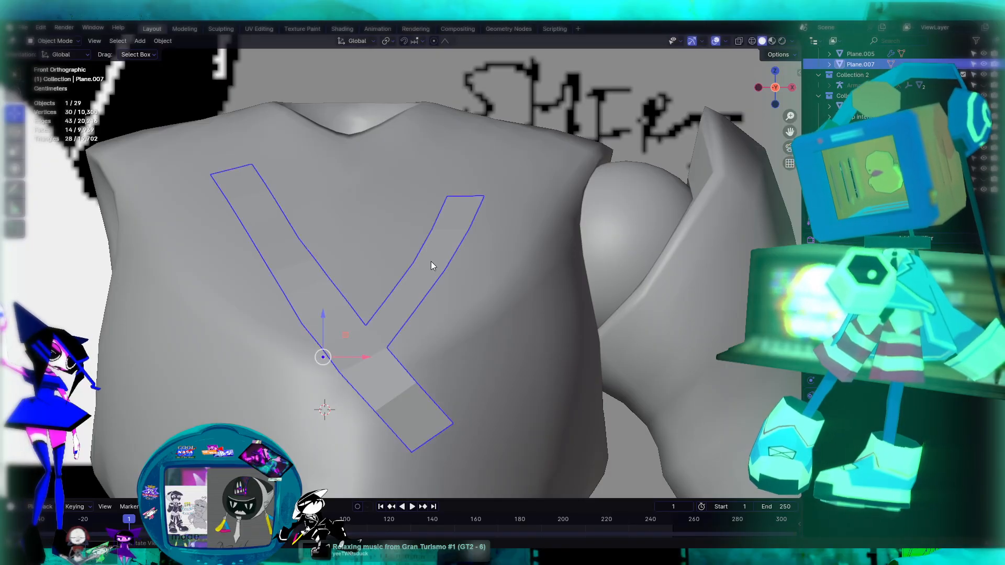
key("Tab")
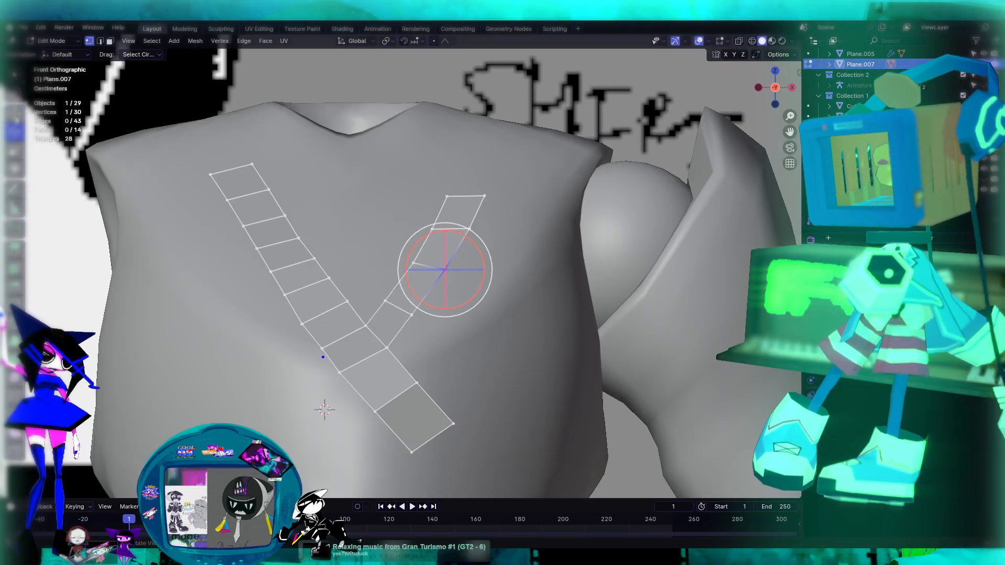
key("shift+space")
key("g")
left_click(472, 227, "shift")
left_click(485, 196, "shift")
left_click_drag(509, 228, 521, 234)
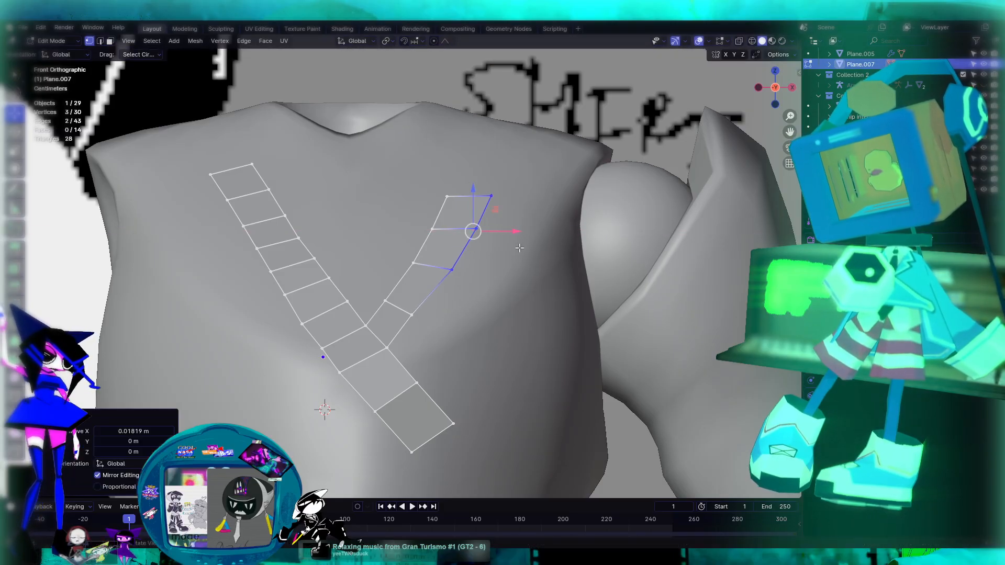
left_click(416, 318)
left_click_drag(464, 317, 478, 319)
scroll(482, 319, "down", 1)
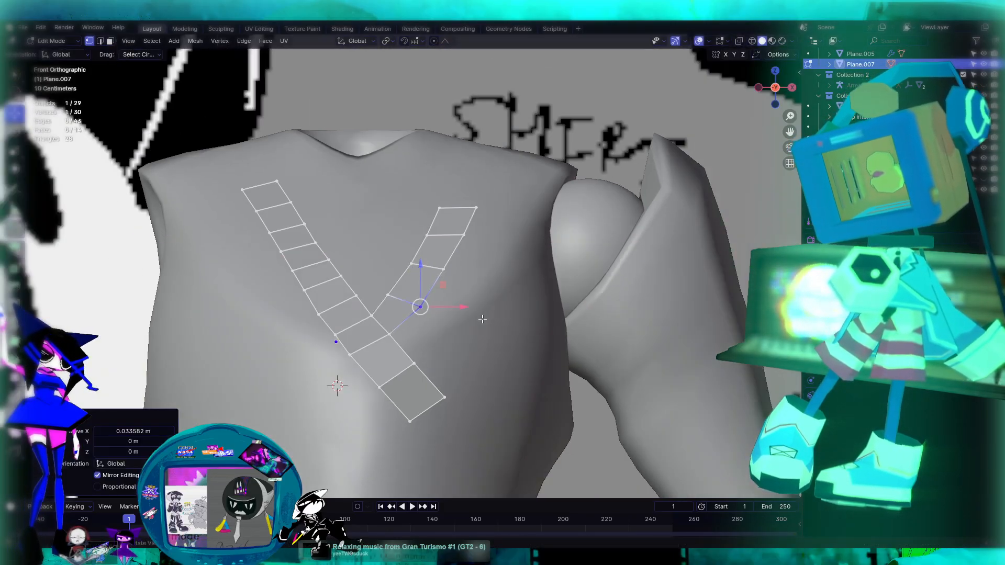
scroll(479, 319, "down", 2)
scroll(438, 317, "up", 3)
left_click(389, 343)
left_click_drag(432, 349, 437, 348)
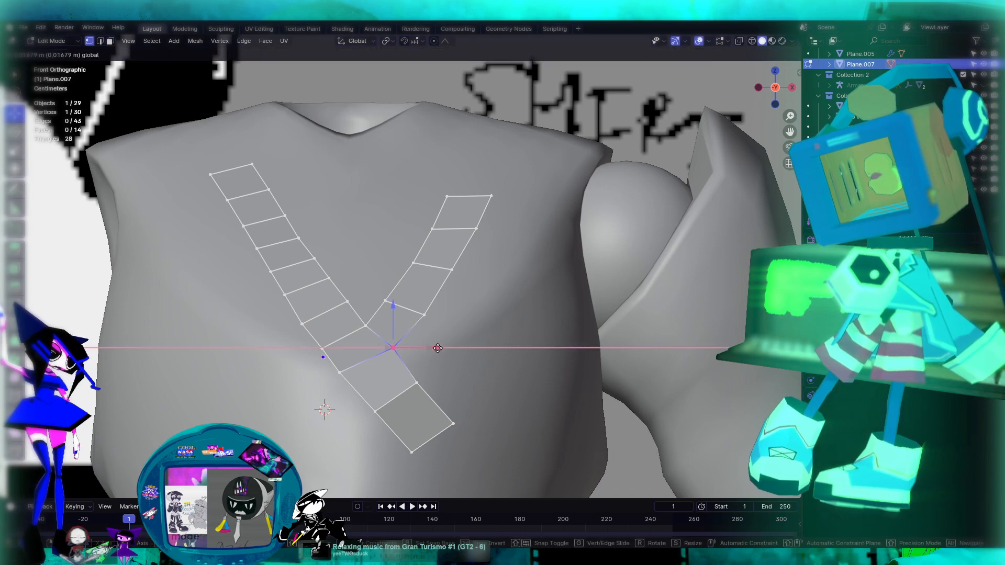
right_click(437, 348)
Slide the inner junction vertex up along the long strip, and slide the opposite vertex on its outer edge by a factor of 0.257
middle_click_drag(404, 346, 407, 274, "shift")
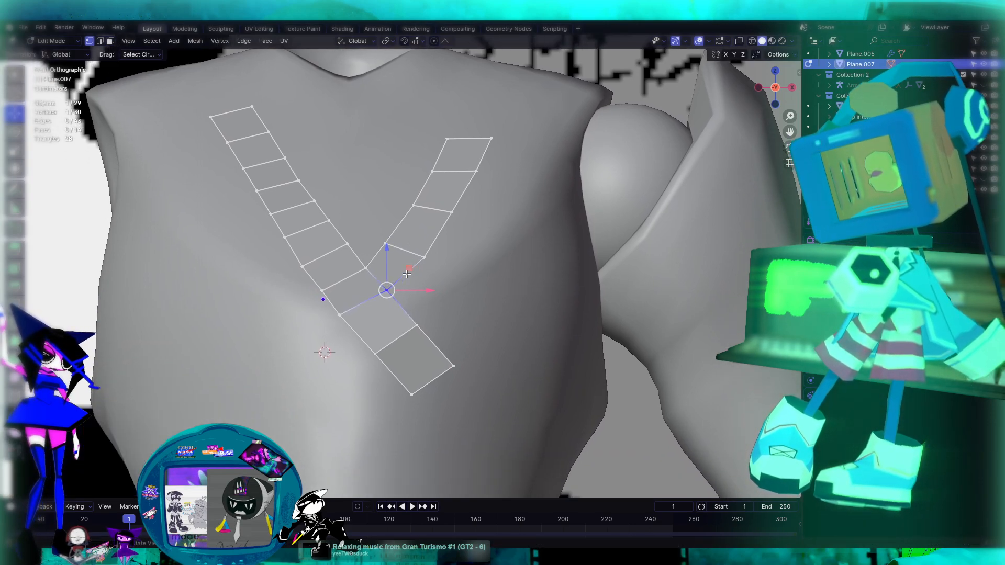
scroll(419, 330, "up", 3)
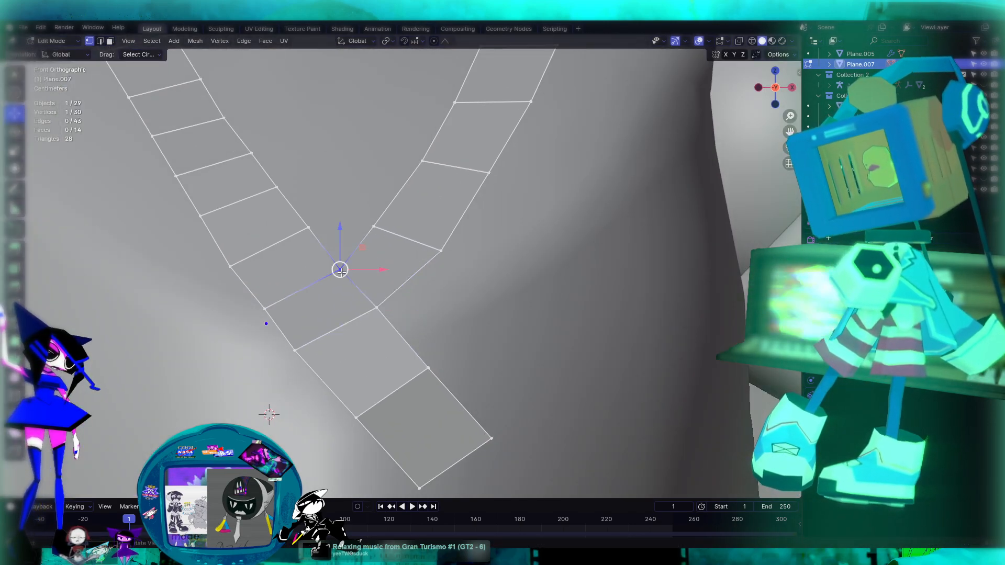
key("shift+v")
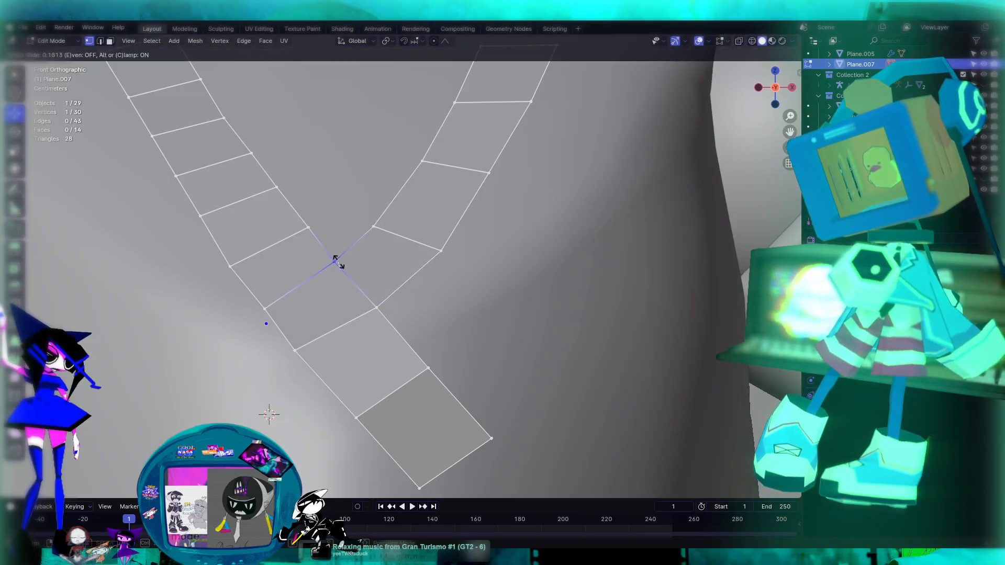
left_click(337, 263)
left_click(265, 309)
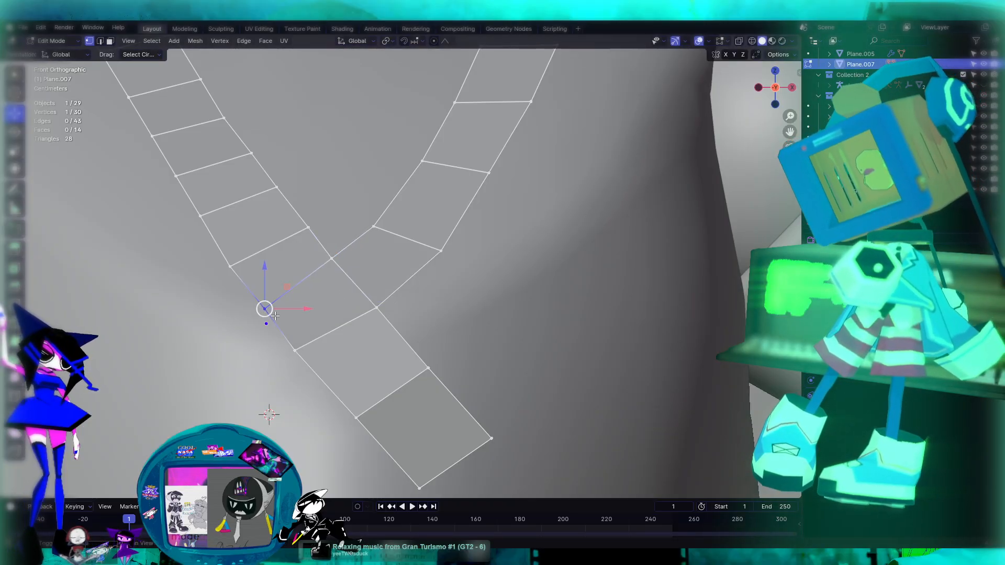
key("shift+v")
left_click(252, 297)
scroll(400, 302, "down", 2)
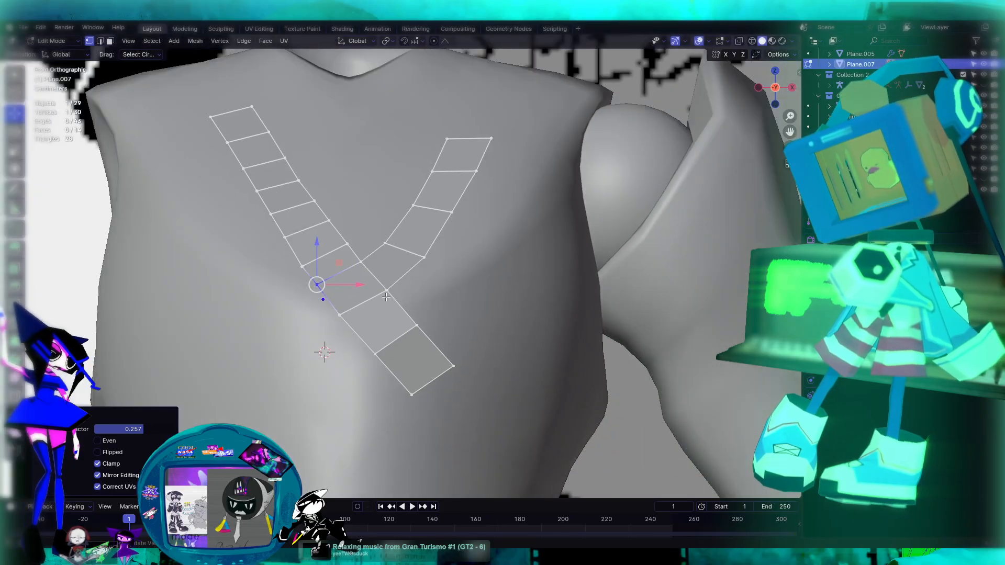
Slide both vertices of the long strip's cross edge just above the junction up along the strip to even the spacing
left_click(301, 267)
left_click(348, 244, "shift")
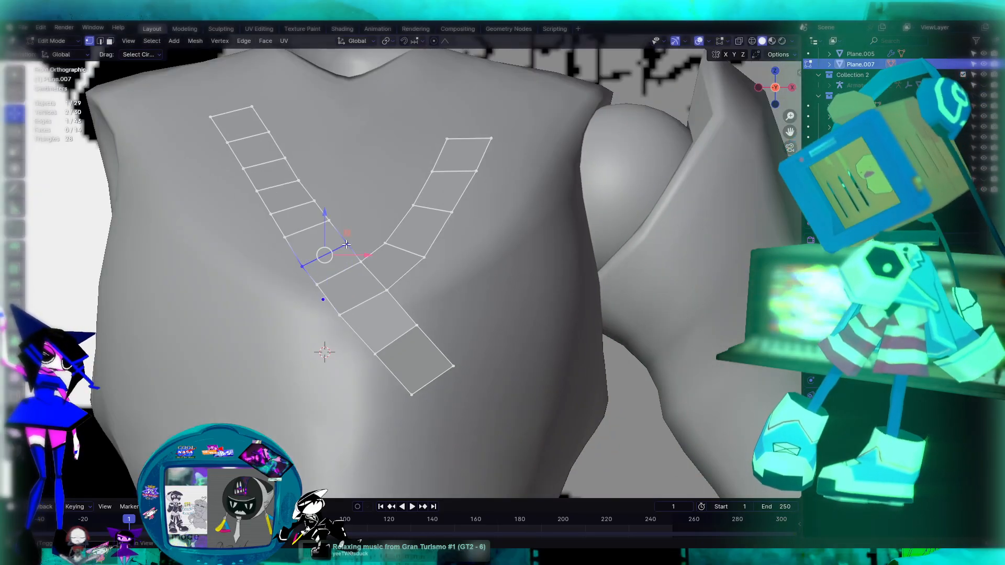
key("shift+v")
left_click(341, 234)
left_click(475, 272)
Shift the short strip's lowest cross edge about -0.006 m in X and 0.012 m in Z, and move it back about 0.013 m in Y
scroll(476, 271, "down", 5)
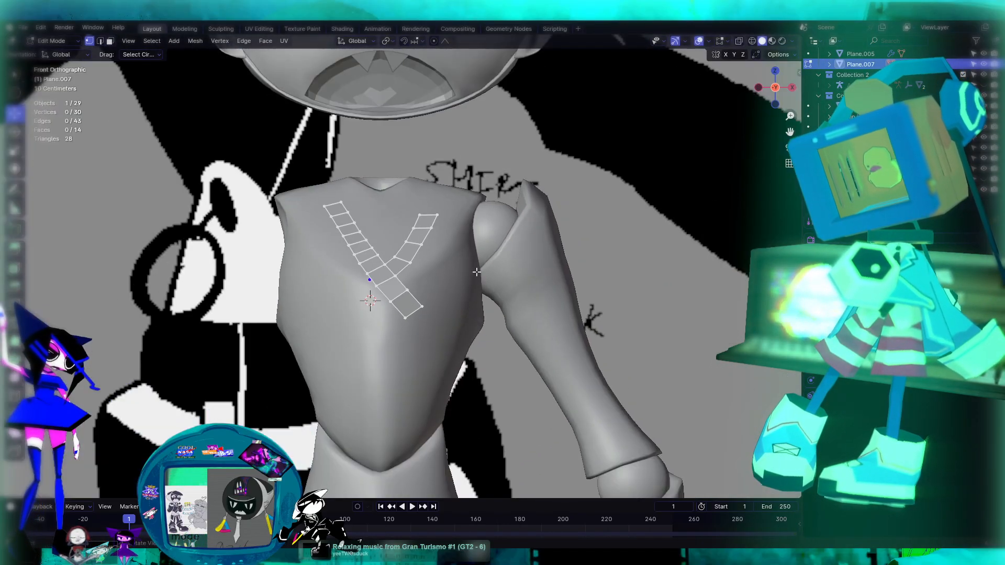
middle_click_drag(522, 272, 512, 291)
scroll(419, 259, "up", 5)
middle_click_drag(424, 262, 328, 274, "alt")
left_click(423, 245)
left_click(409, 246)
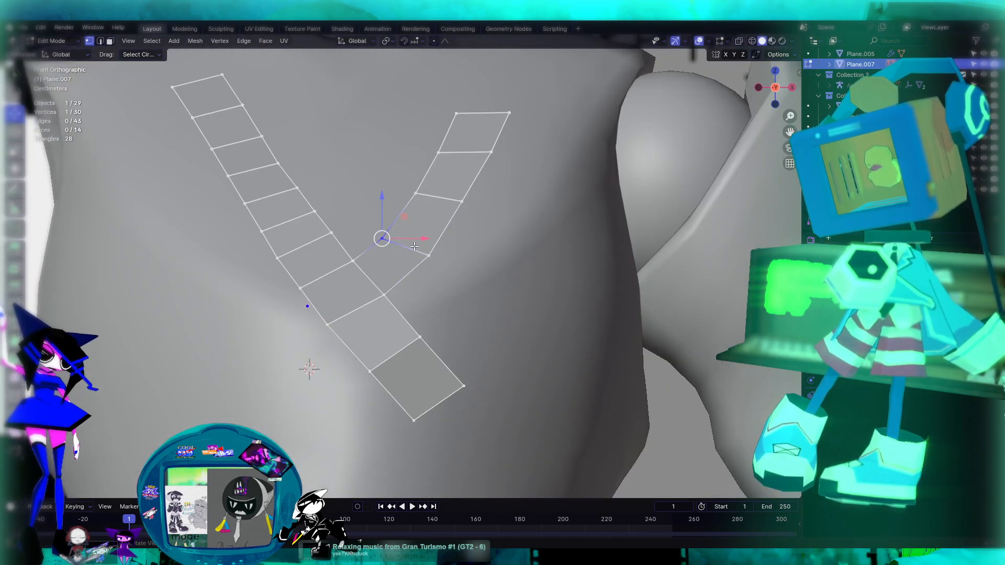
left_click(427, 255, "shift")
key("g")
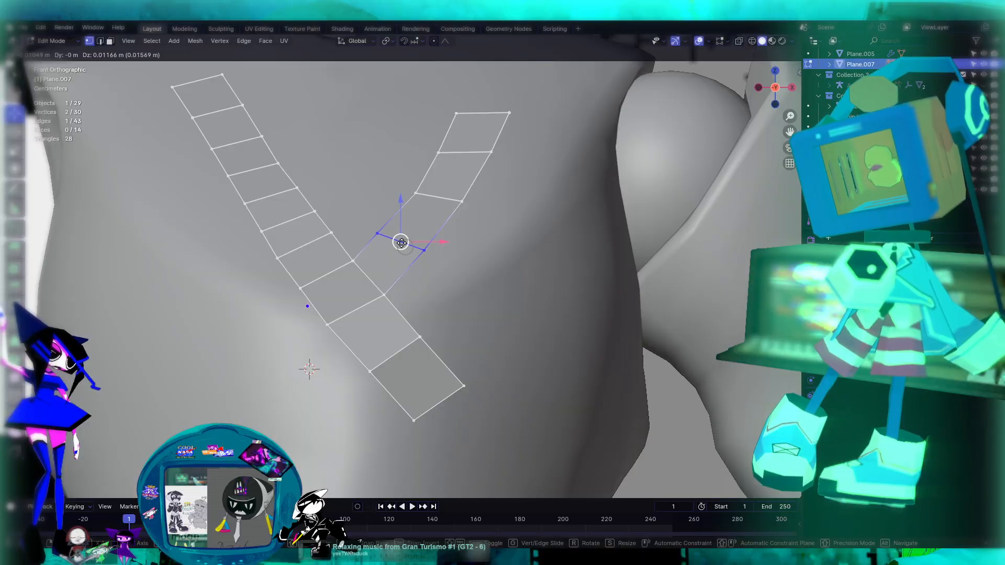
left_click(403, 242)
key("KP_3")
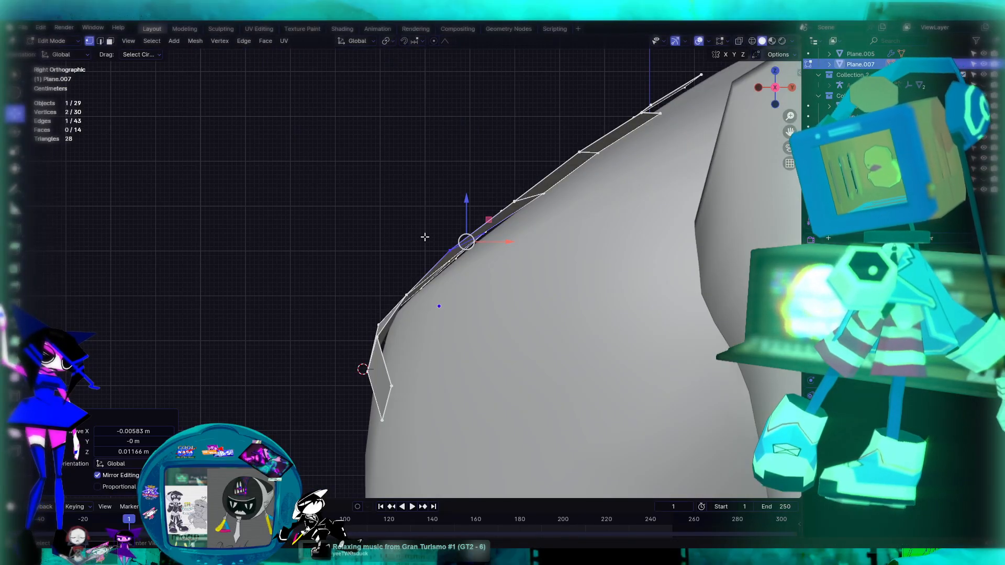
key("g")
left_click(478, 244)
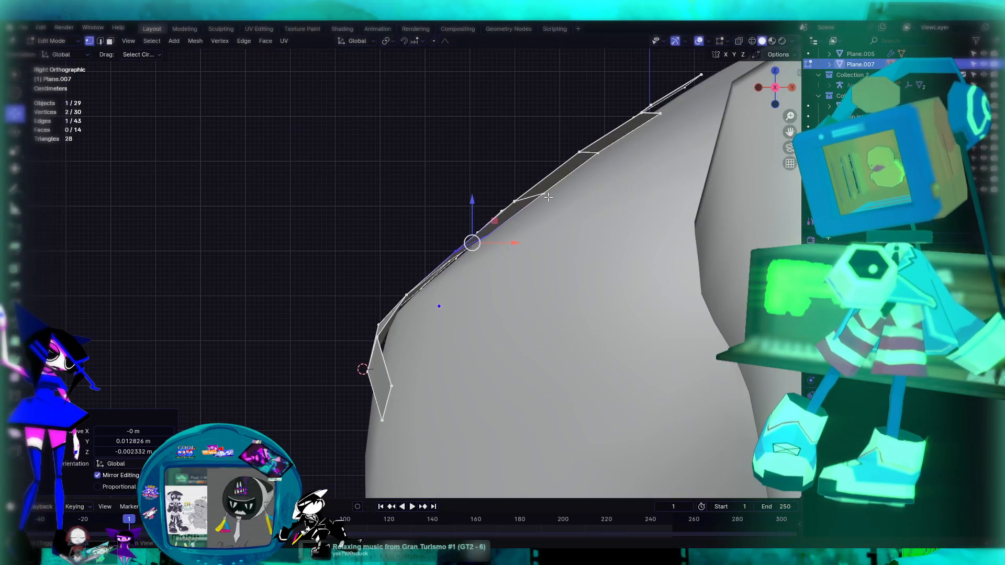
Move the inner vertex of the short strip's second cross edge about 0.003 m in X and 0.014 m in Z
key("KP_1")
left_click(416, 258)
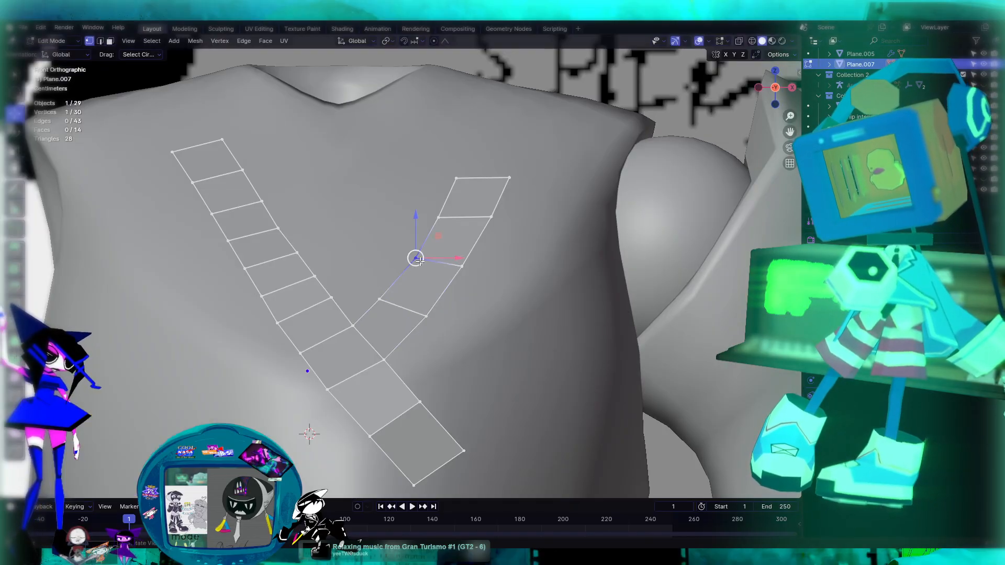
key("g")
left_click(419, 253)
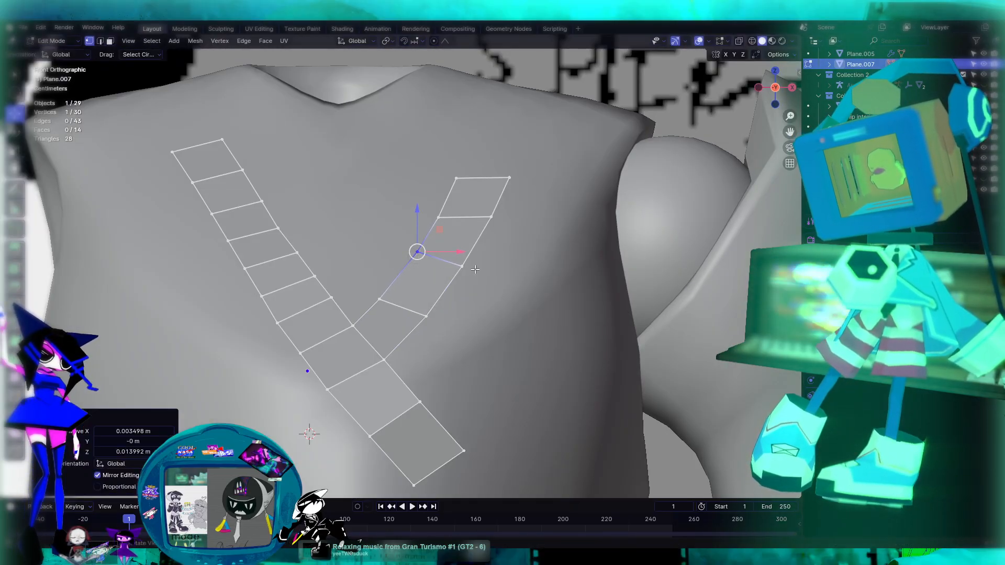
Raise the short strip's top inner corner vertex and slide the inner vertex below it up along its edge
middle_click_drag(488, 239, 471, 277, "shift")
key("g")
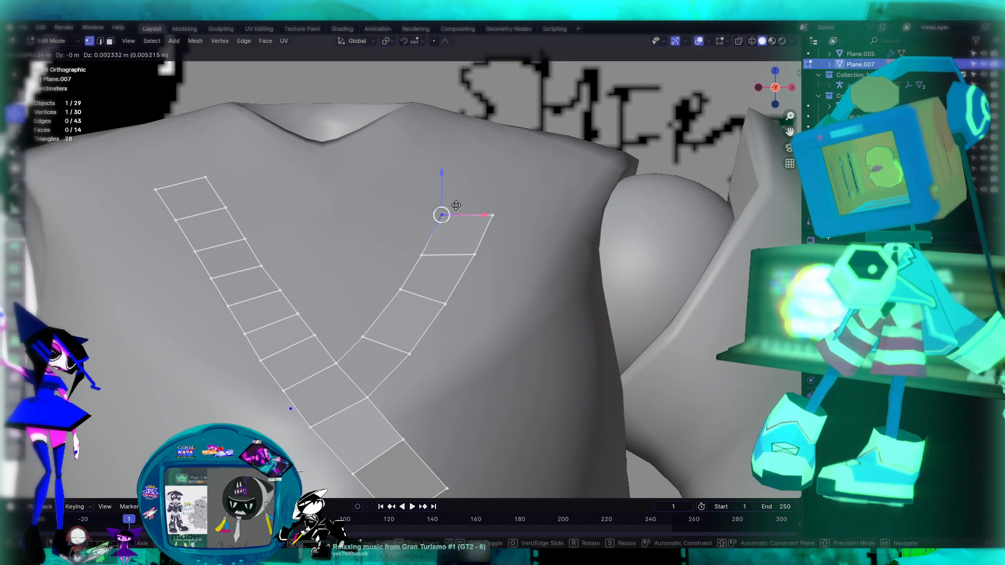
left_click(432, 256)
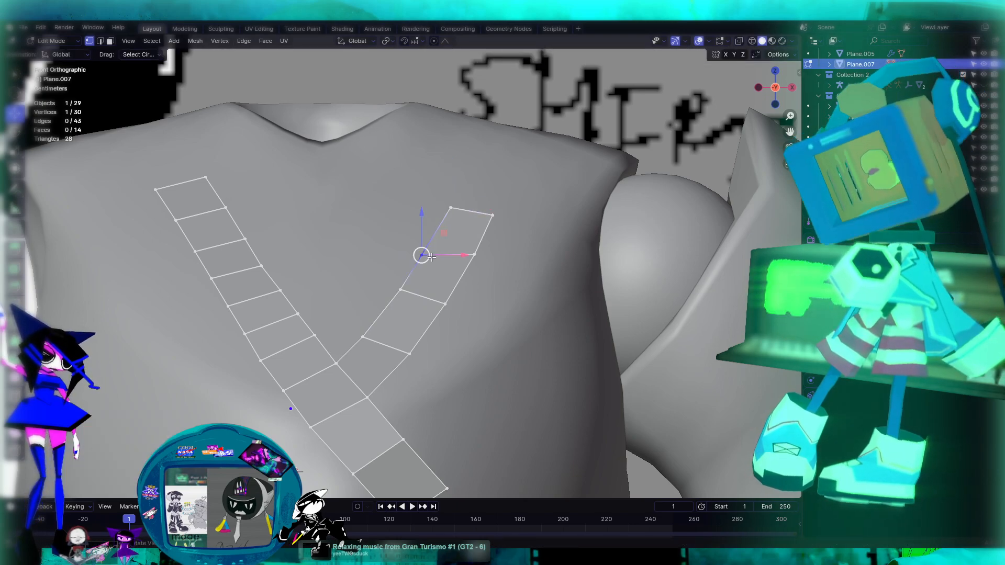
key("g")
key("g")
left_click(441, 249)
left_click(538, 293)
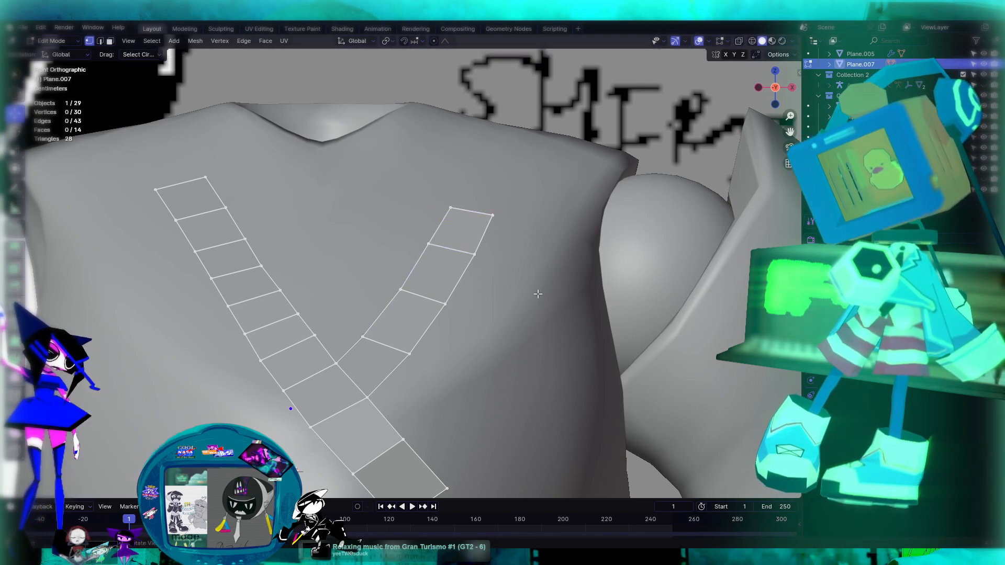
Slide the outer junction vertex down the long strip by a factor of 0.078, and slide the vertex across from it down to match
scroll(538, 294, "down", 4)
key("KP_3")
key("KP_1")
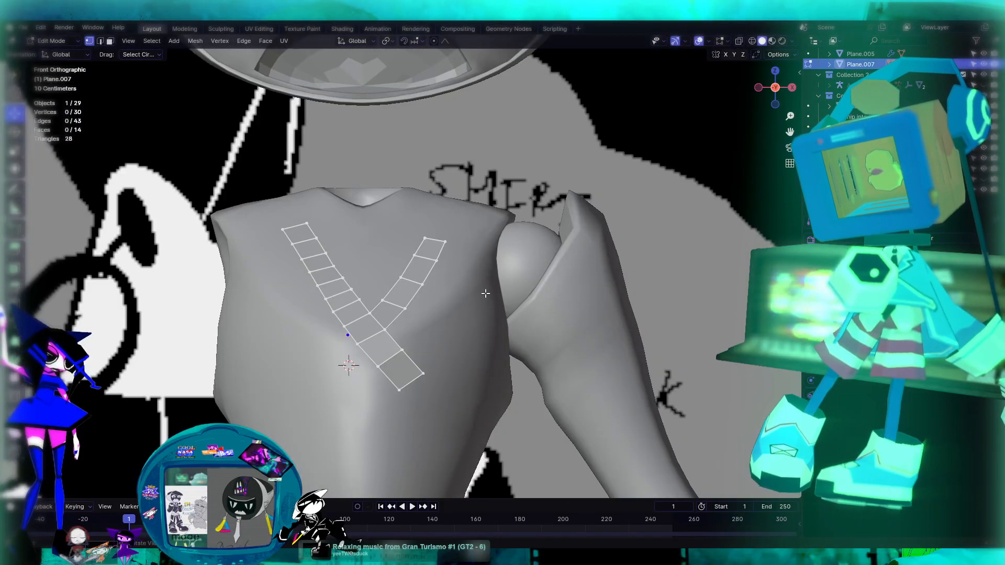
scroll(371, 288, "up", 3)
left_click(409, 258)
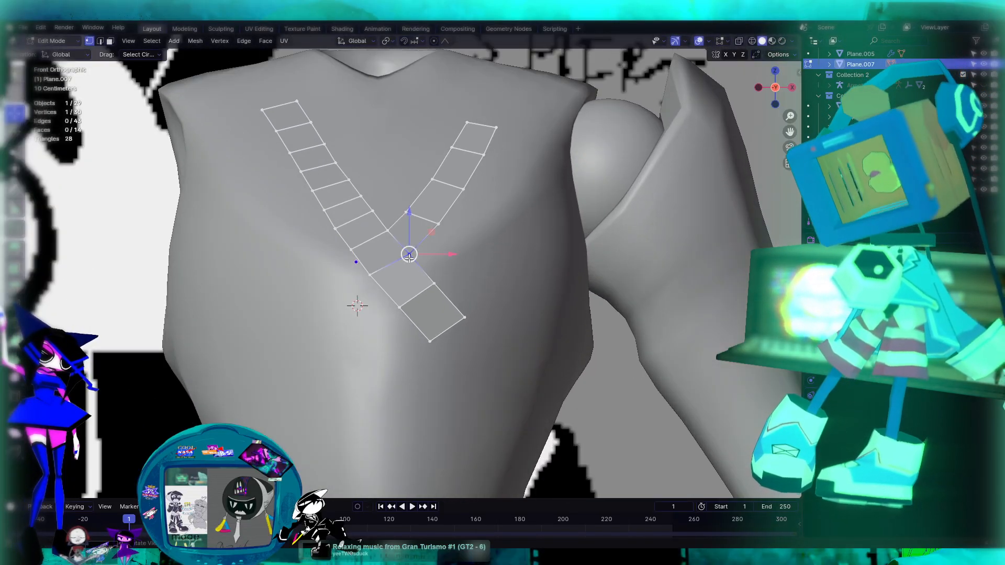
key("g")
key("g")
left_click(479, 281)
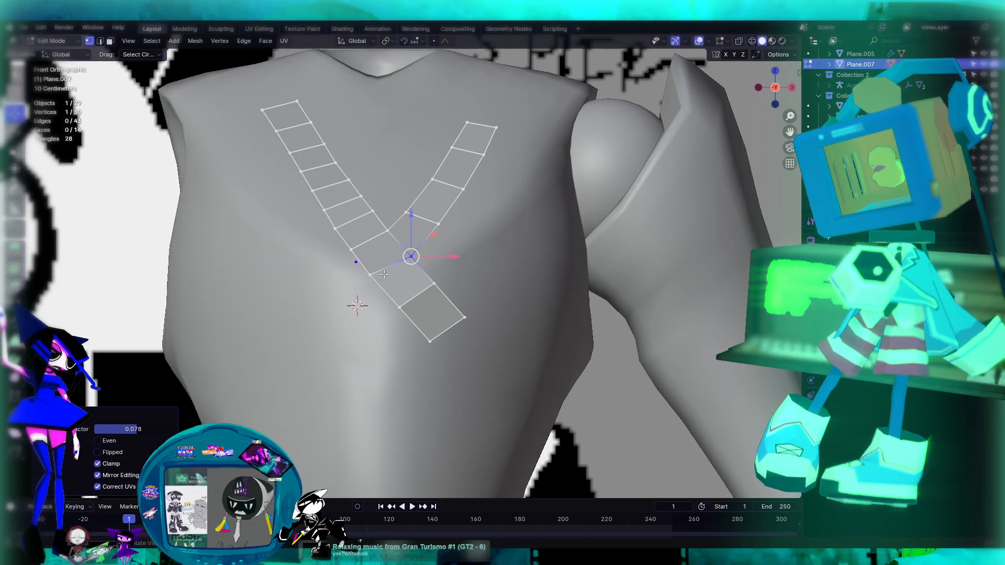
left_click(372, 275)
key("g")
key("g")
left_click(382, 281)
left_click(547, 305)
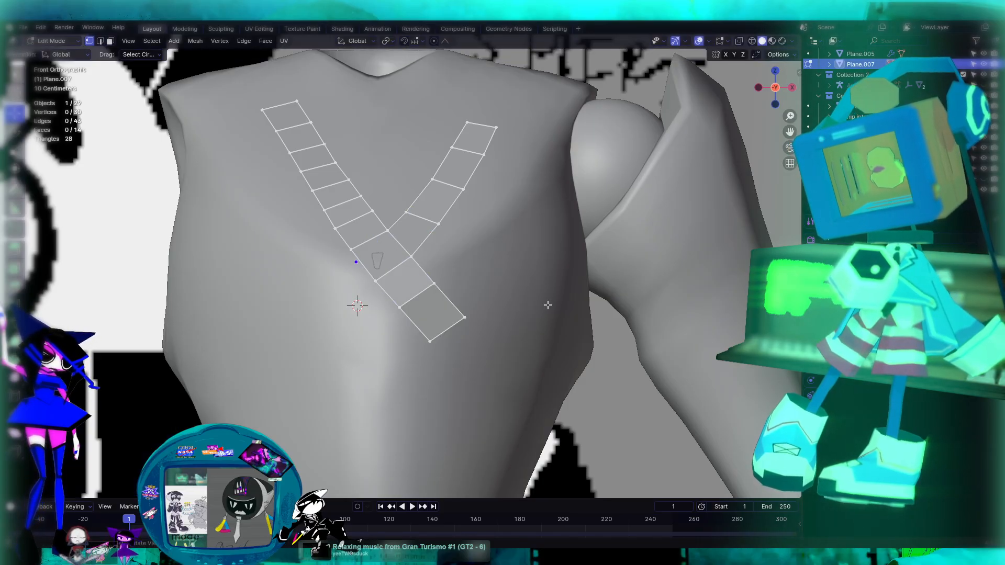
scroll(547, 305, "down", 5)
key("Tab")
left_click(650, 269)
Move the long strip's vertex beside the chest poke-through about -0.003 m in Y and 0.014 m in Z to clear the chest surface
scroll(649, 269, "down", 4)
scroll(468, 275, "up", 5)
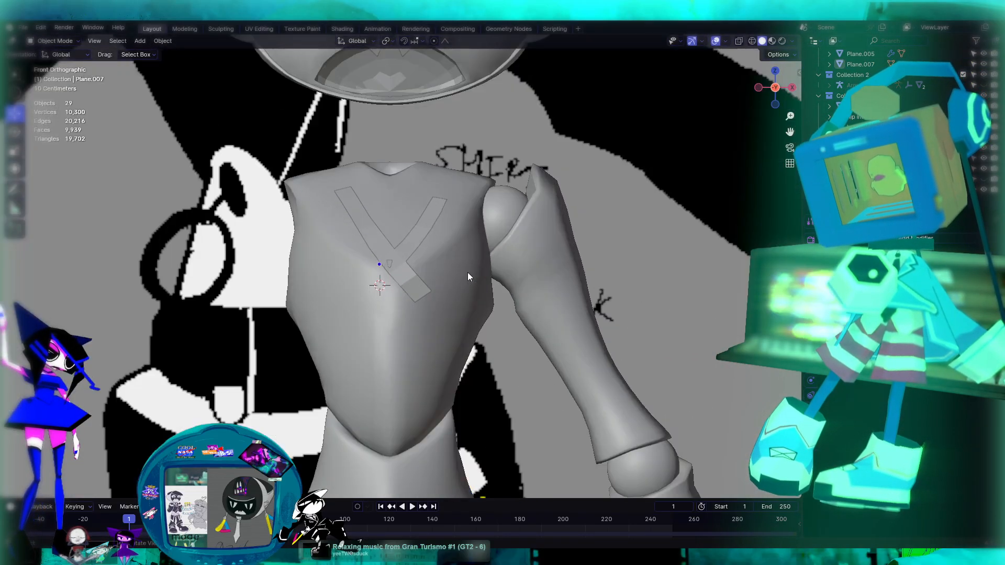
scroll(469, 276, "up", 4)
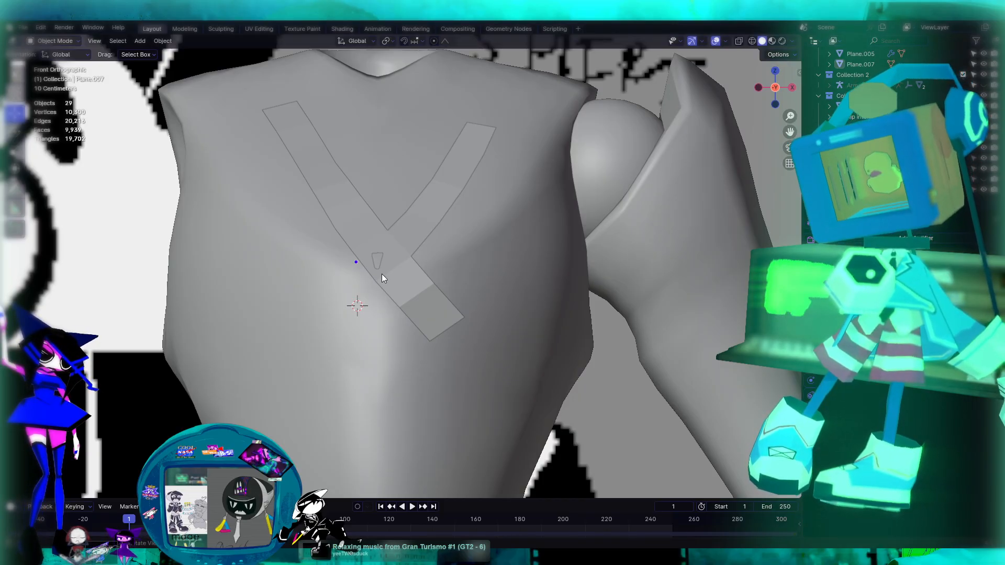
key("Tab")
scroll(388, 275, "up", 5)
middle_click_drag(388, 275, 346, 245)
left_click(248, 287)
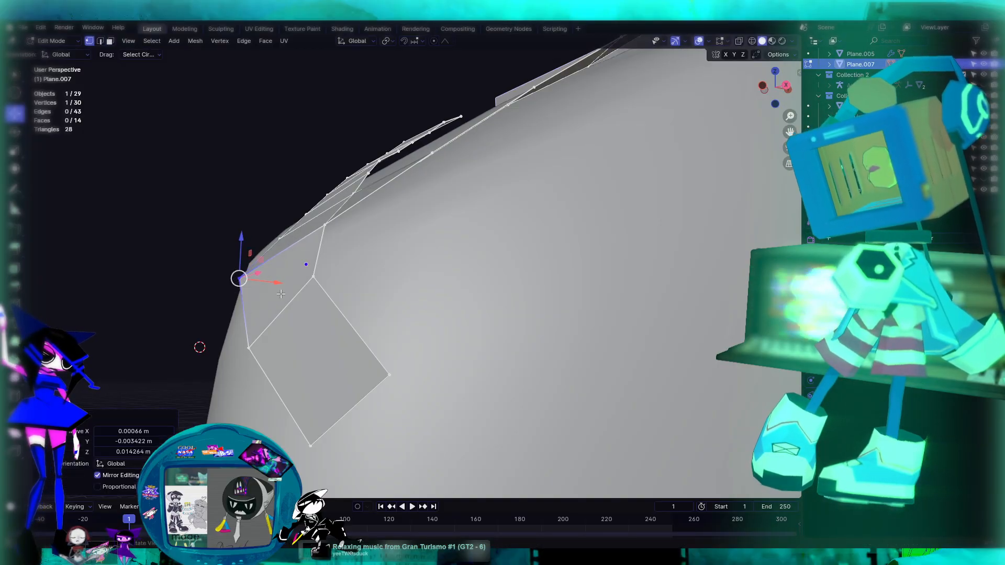
key("Tab")
scroll(312, 302, "down", 3)
left_click(258, 270)
key("KP_1")
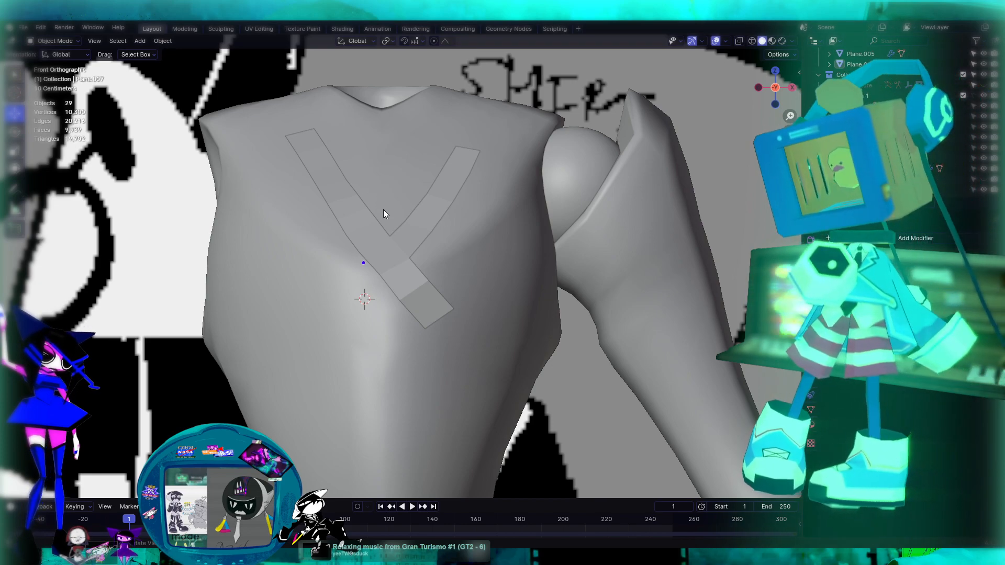
Extrude the short strip's top edge up toward the shoulder by about 0.042 m in X and 0.078 m in Z
middle_click_drag(408, 256, 417, 294, "shift")
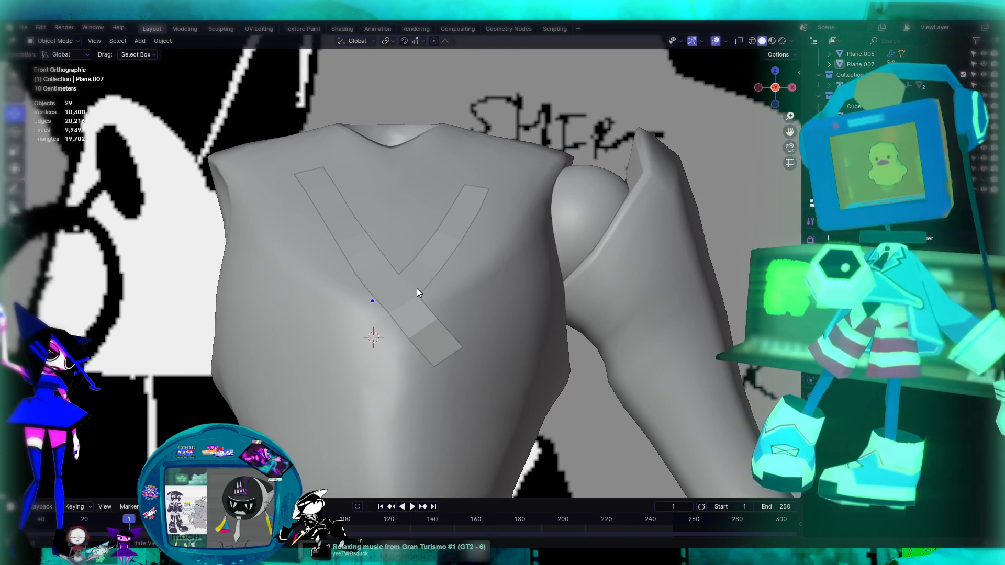
left_click(406, 294)
key("Tab")
scroll(406, 293, "up", 2)
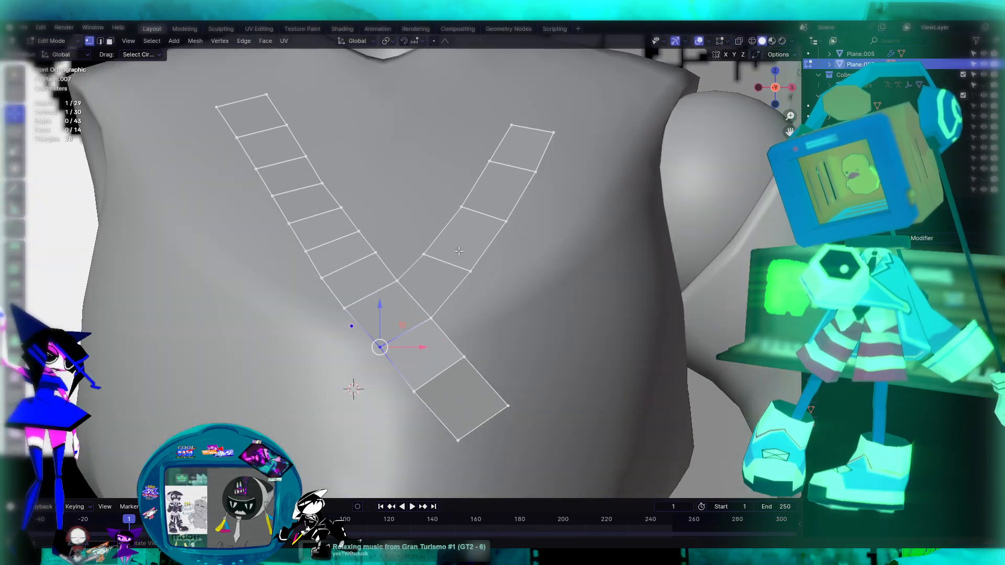
middle_click_drag(457, 246, 410, 367, "shift")
left_click(100, 42)
left_click(486, 245)
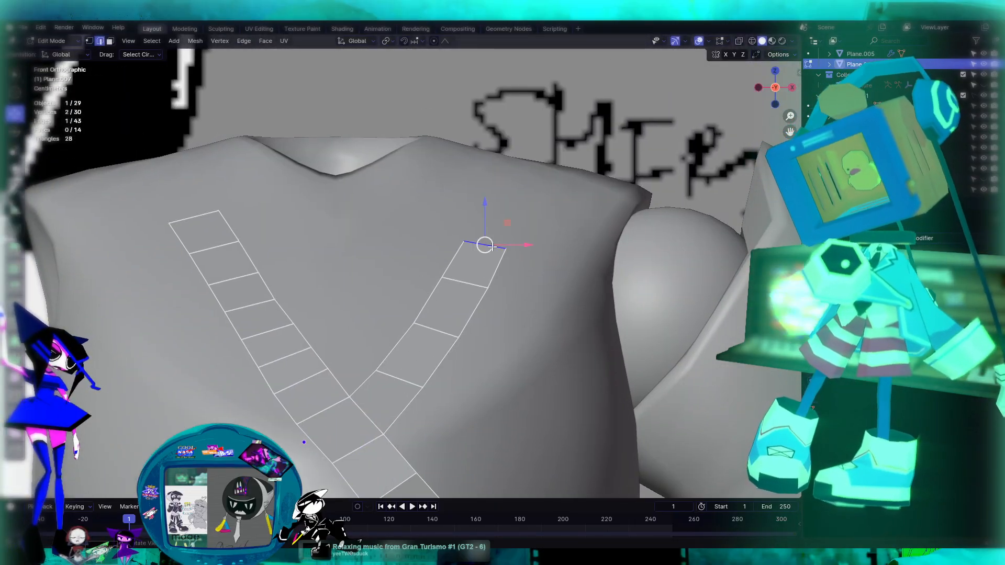
key("e")
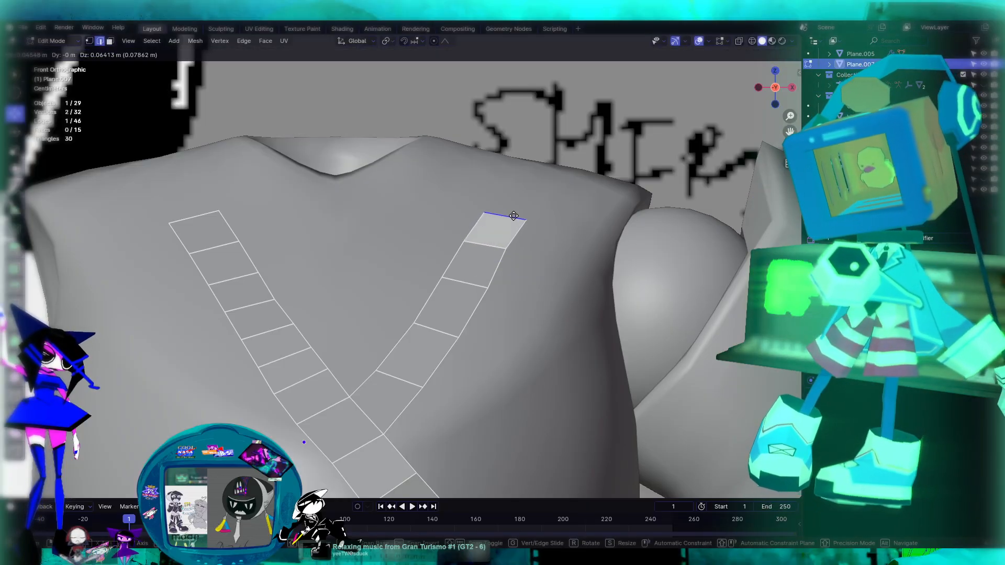
left_click(511, 211)
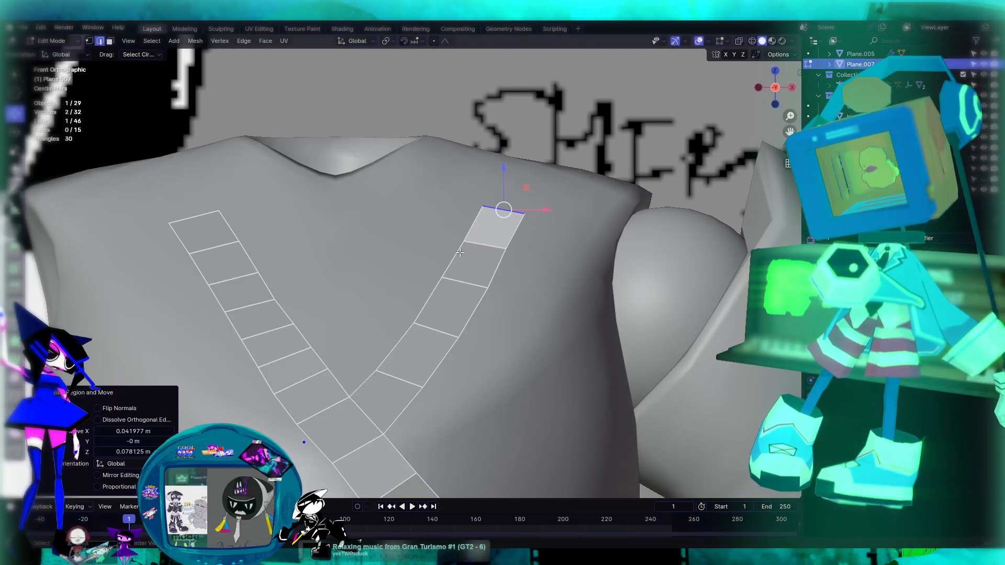
Move the extruded top edge back along Y to follow the chest surface, and return to Object Mode
key("KP_3")
left_click_drag(624, 203, 664, 205)
scroll(621, 245, "down", 4)
middle_click_drag(621, 245, 600, 295)
key("Tab")
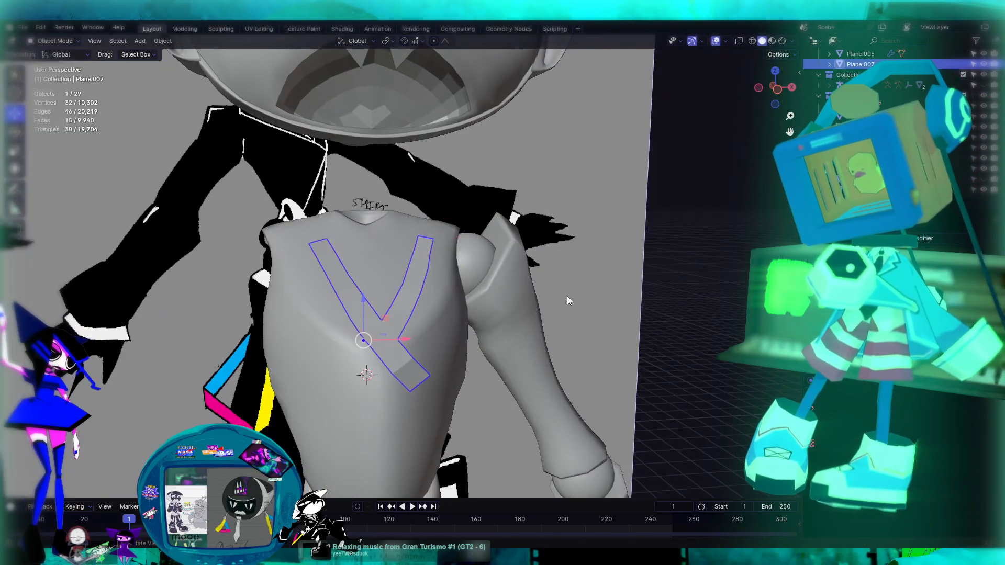
Rotate the long strip's lower end edge to lie along the chest surface, turning it about 18.9° around Z
scroll(571, 304, "up", 4)
middle_click_drag(507, 248, 527, 244)
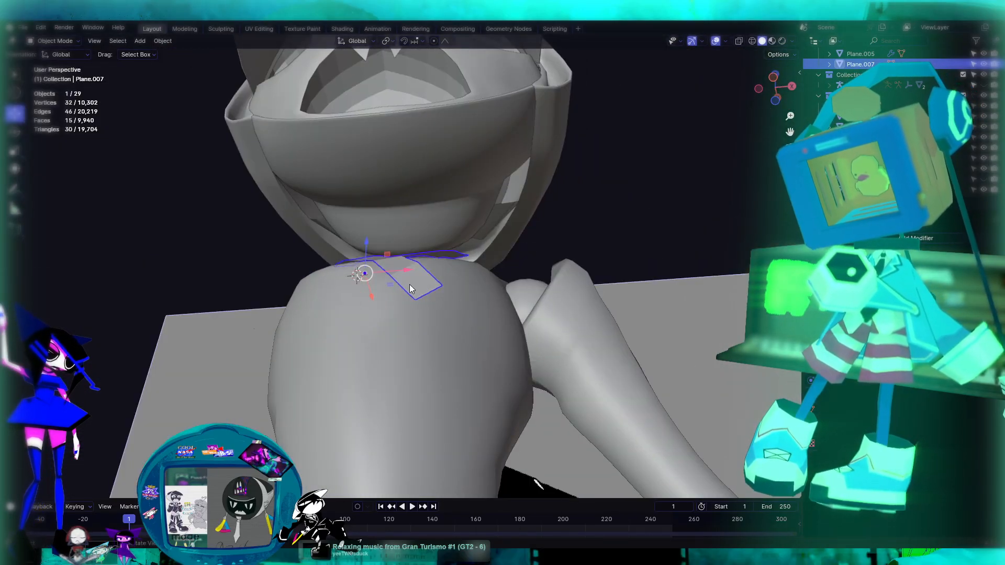
key("Tab")
scroll(411, 289, "up", 4)
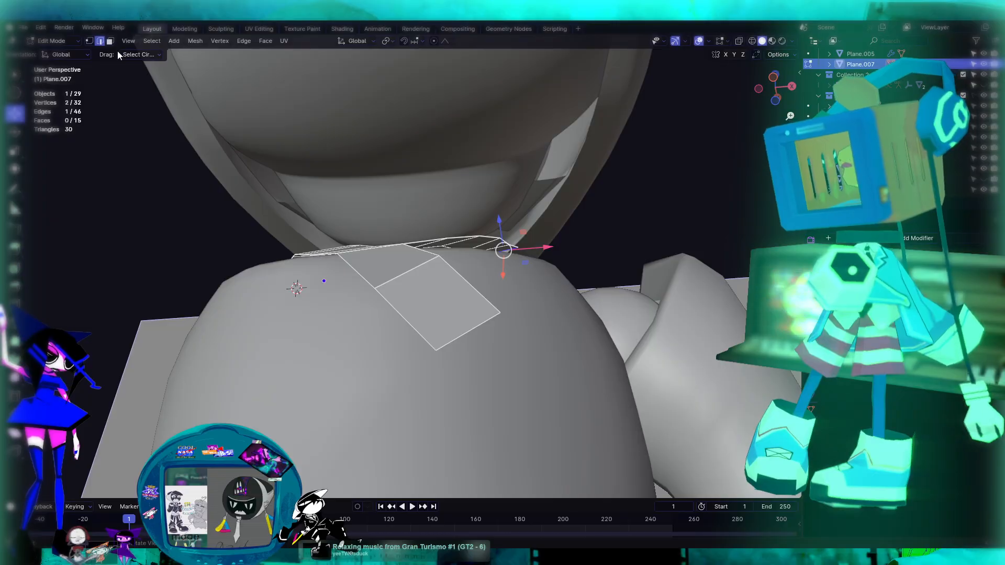
left_click(508, 328)
middle_click_drag(509, 324, 360, 187)
middle_click_drag(396, 258, 375, 262)
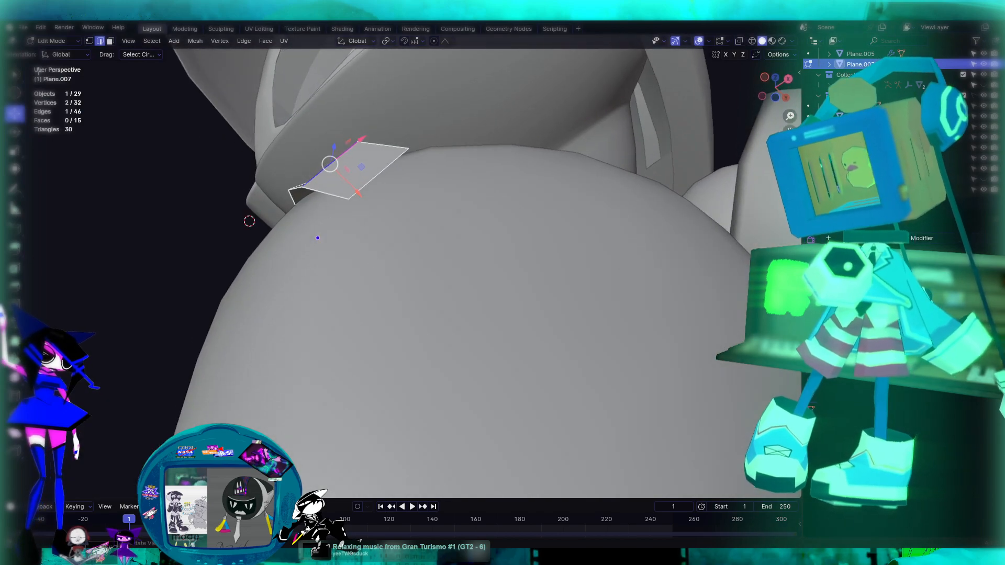
key("shift+space")
key("r")
left_click_drag(329, 132, 385, 162)
mouse_move(385, 163)
middle_mouse_down()
mouse_move(374, 172)
mouse_move(389, 157)
middle_mouse_up()
key("r")
key("z")
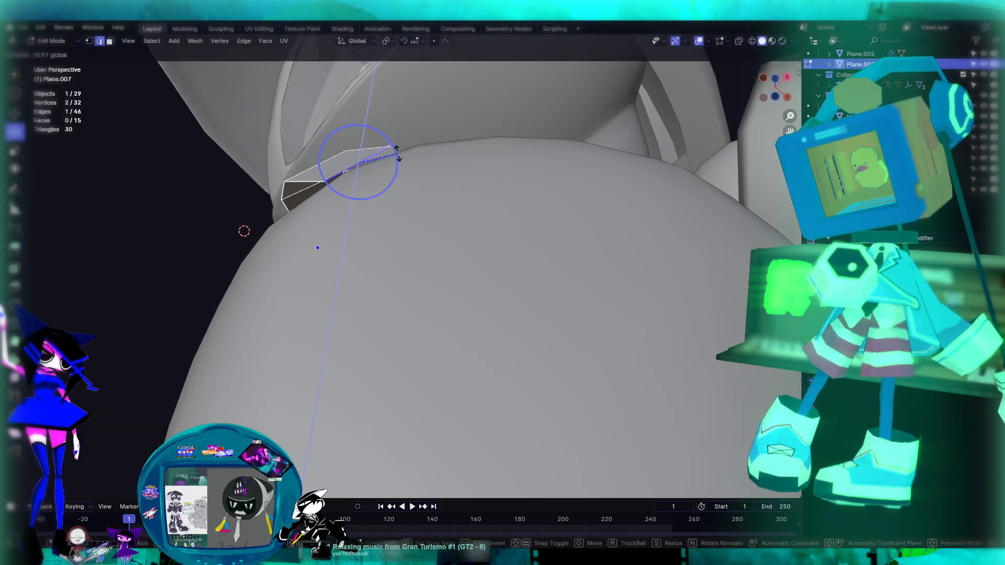
left_click(396, 153)
Move the long strip's lower end edge back along Y, and move the edge above it about 0.027 m in Y
key("KP_1")
middle_click_drag(533, 227, 413, 222)
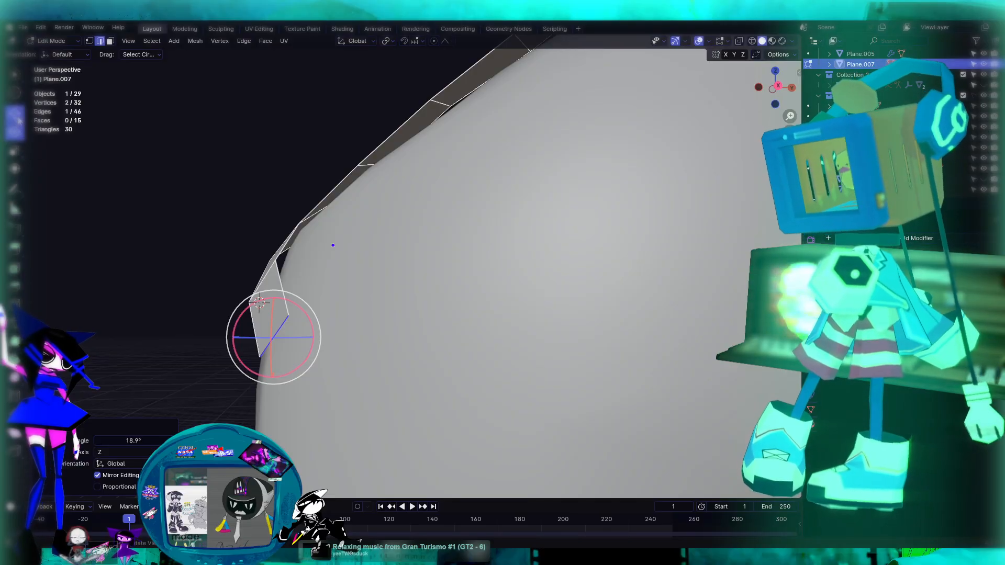
left_click(15, 112)
left_click_drag(314, 343, 335, 344)
left_click(264, 274)
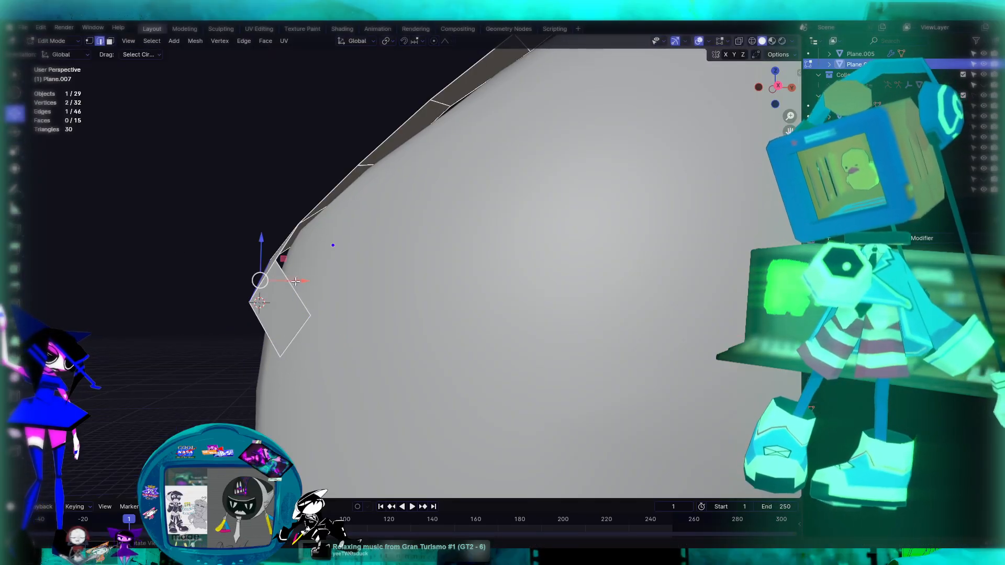
left_click_drag(272, 271, 321, 288)
key("KP_5")
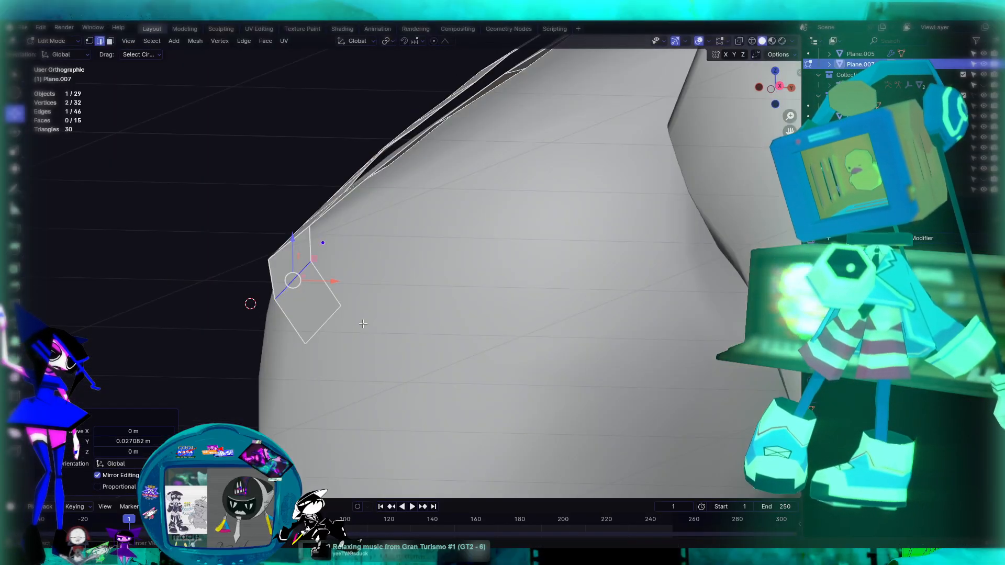
key("KP_1")
key("Tab")
scroll(561, 360, "down", 4)
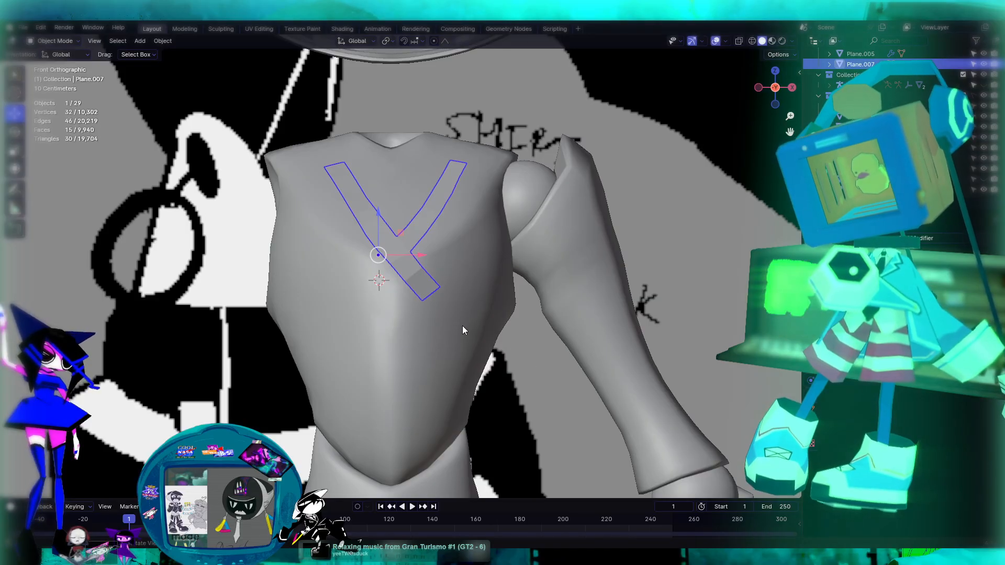
middle_click_drag(480, 334, 484, 258, "shift")
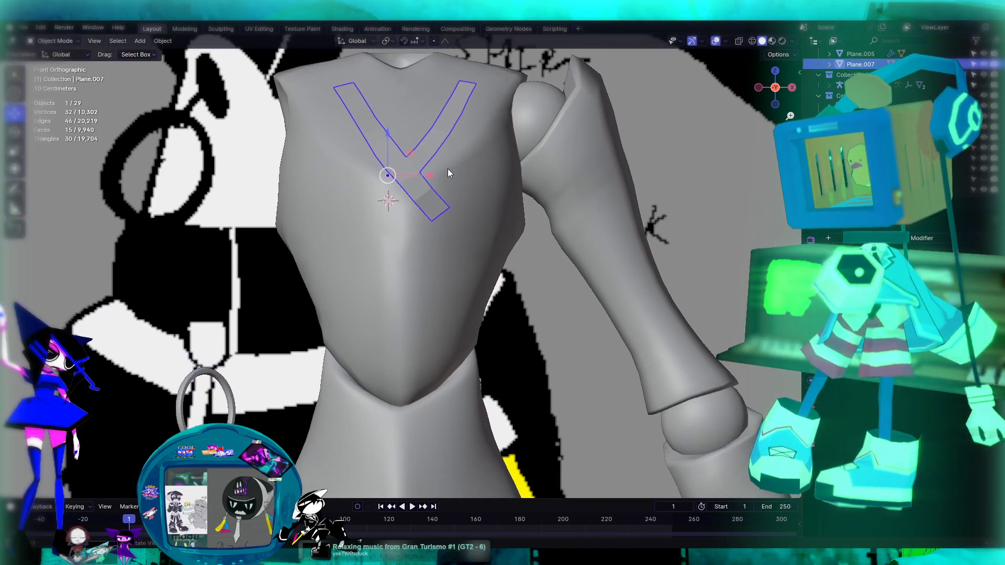
Move the edge just above the long strip's lower end in X and Z only to straighten the strip's outline
key("Tab")
scroll(445, 177, "up", 4)
middle_click_drag(510, 202, 438, 318, "shift")
left_click(419, 275)
key("g")
key("shift+y")
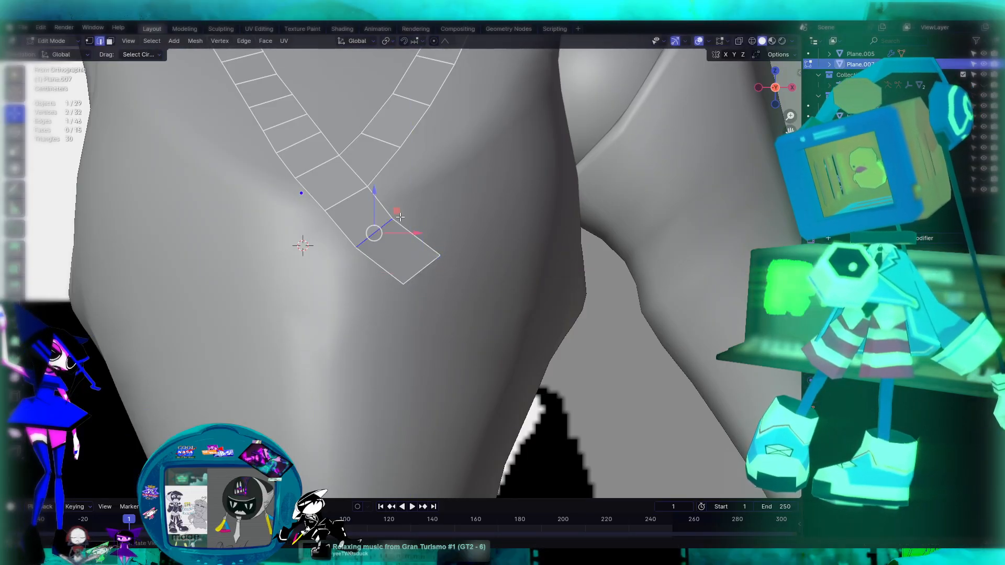
left_click_drag(407, 208, 408, 207)
key("Tab")
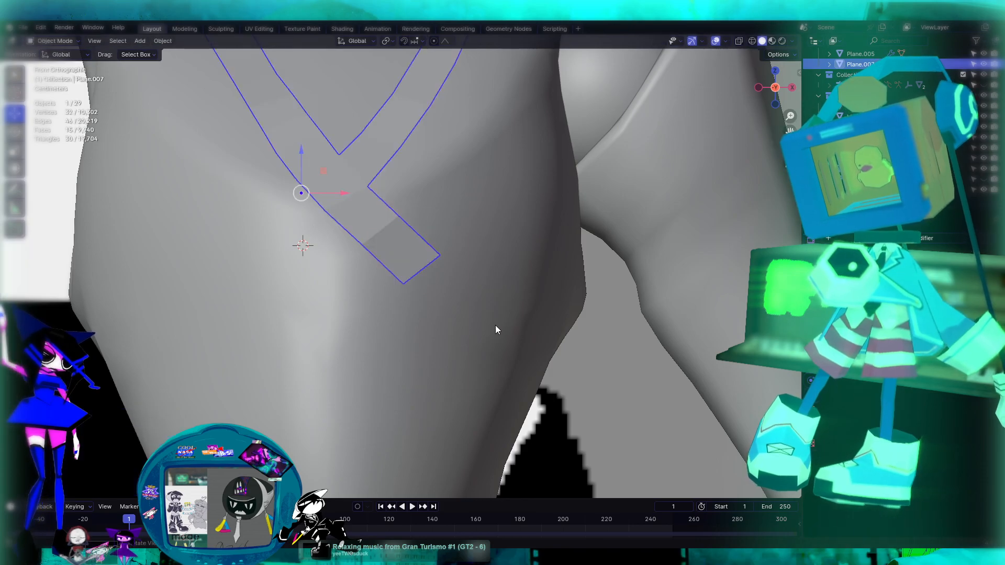
Extrude the inner side edge of the long strip's lowest face by about -0.122 m in X and -0.087 m in Z
scroll(471, 319, "down", 5)
middle_click_drag(466, 319, 442, 274)
key("Tab")
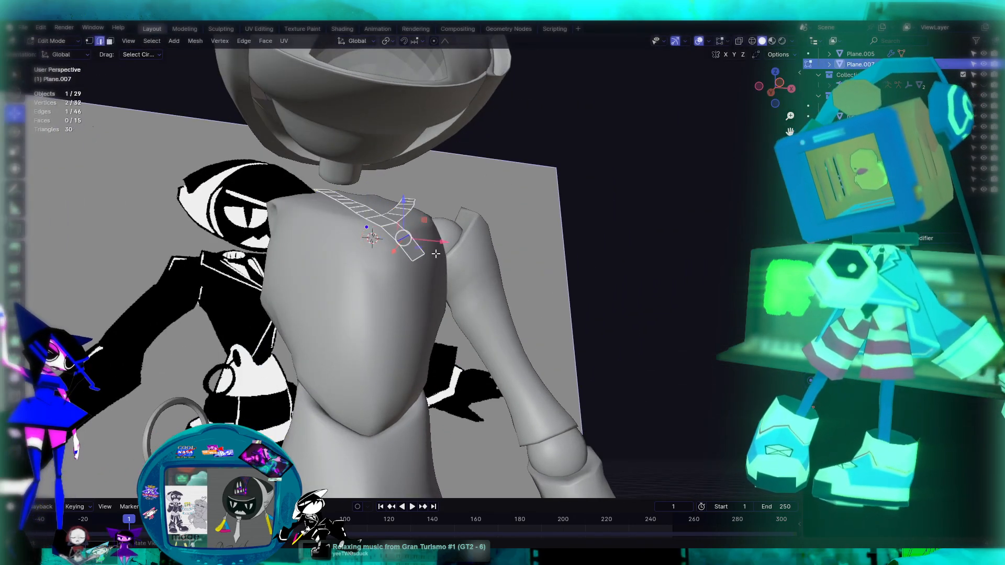
key("KP_3")
key("KP_1")
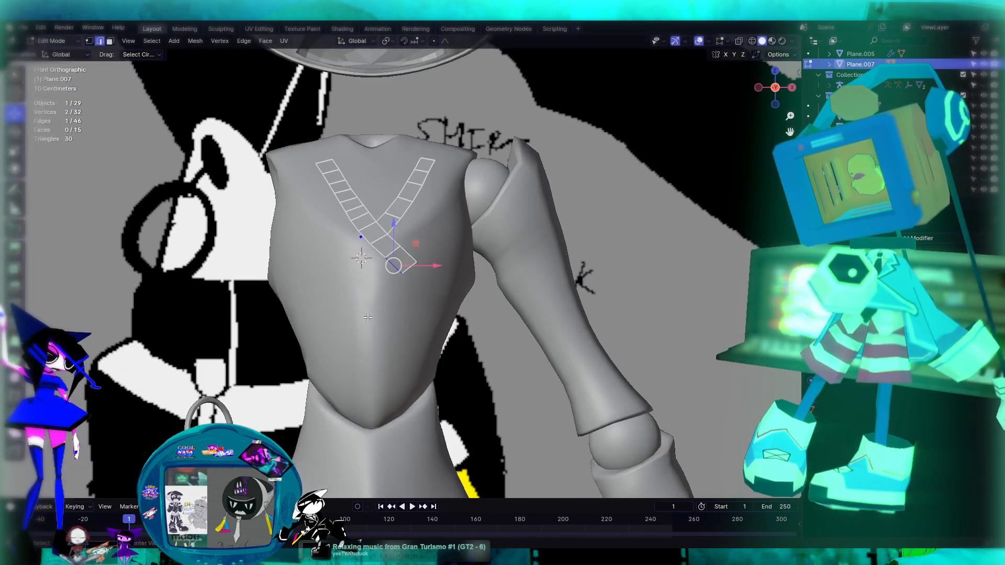
key("w")
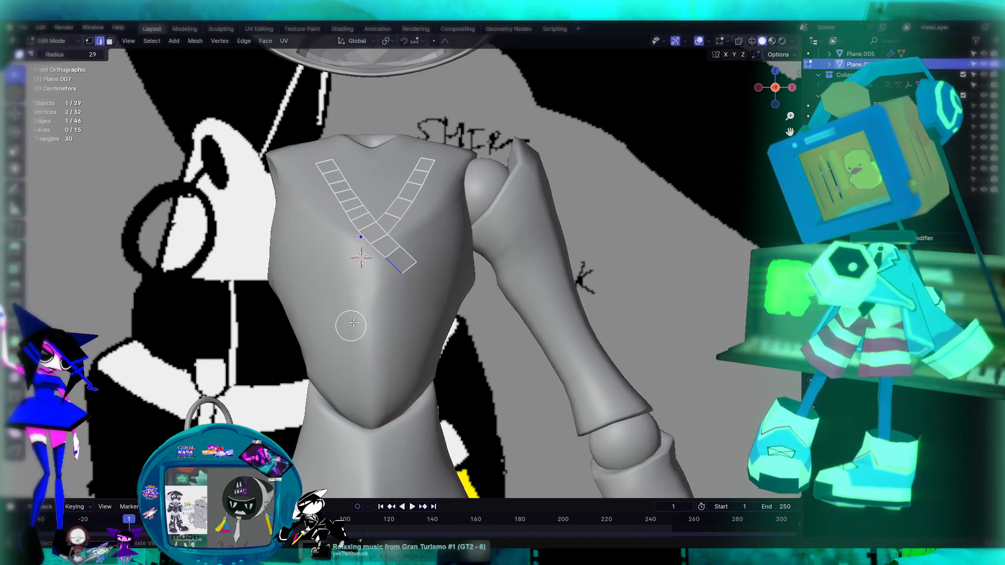
key("Escape")
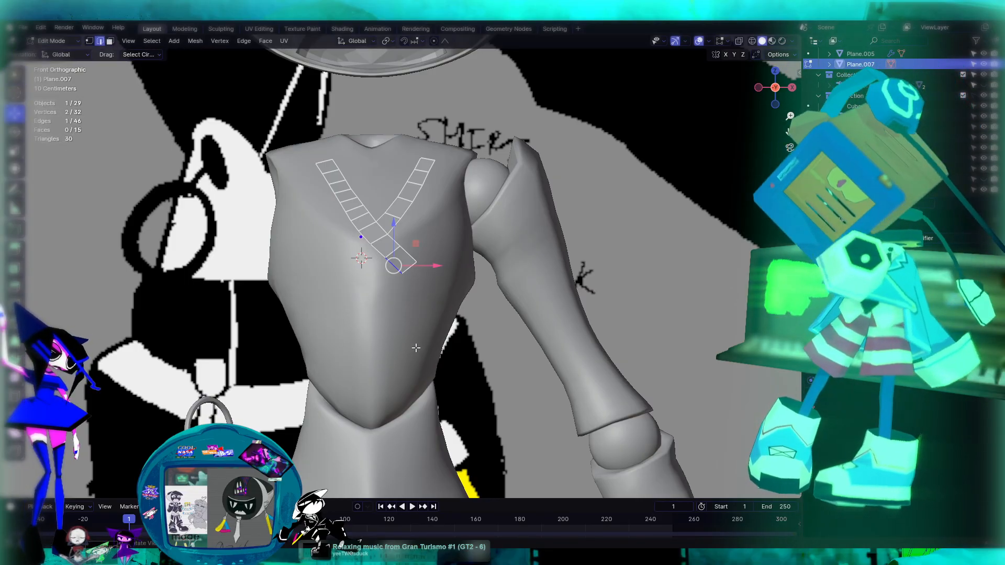
key("e")
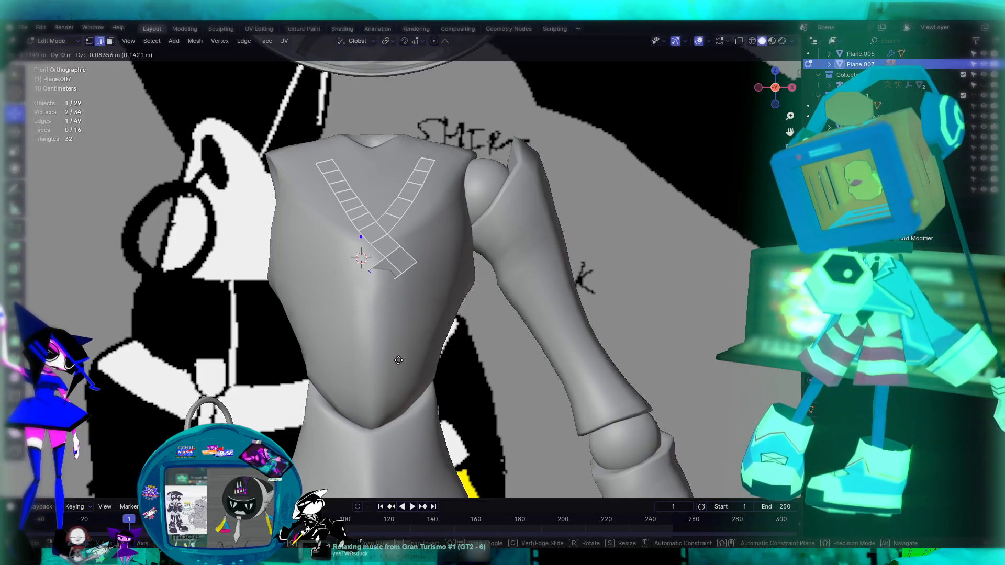
left_click(397, 361)
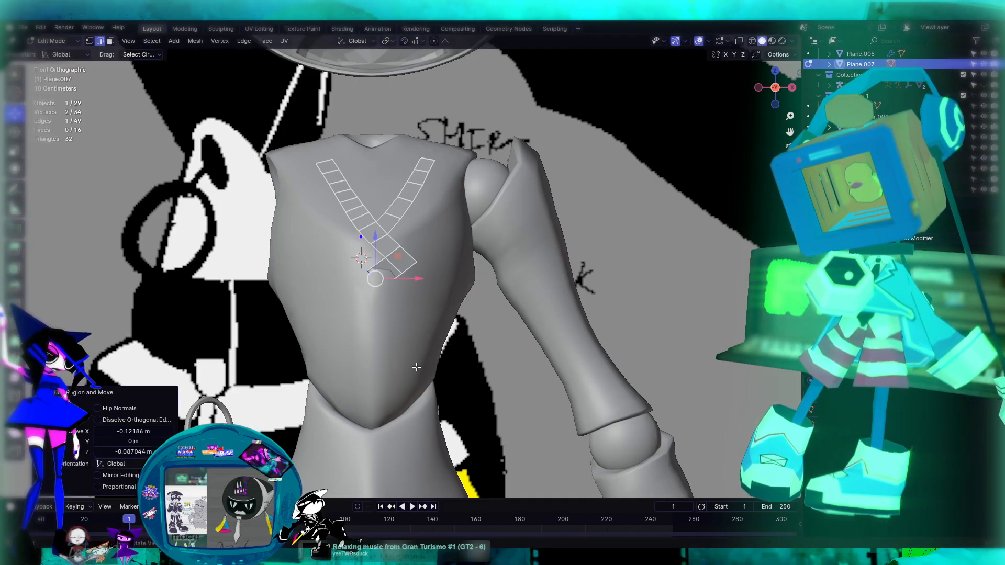
Move the newly extruded edge about -0.045 m in Y to bring it in front of the chest
key("KP_3")
key("g")
key("y")
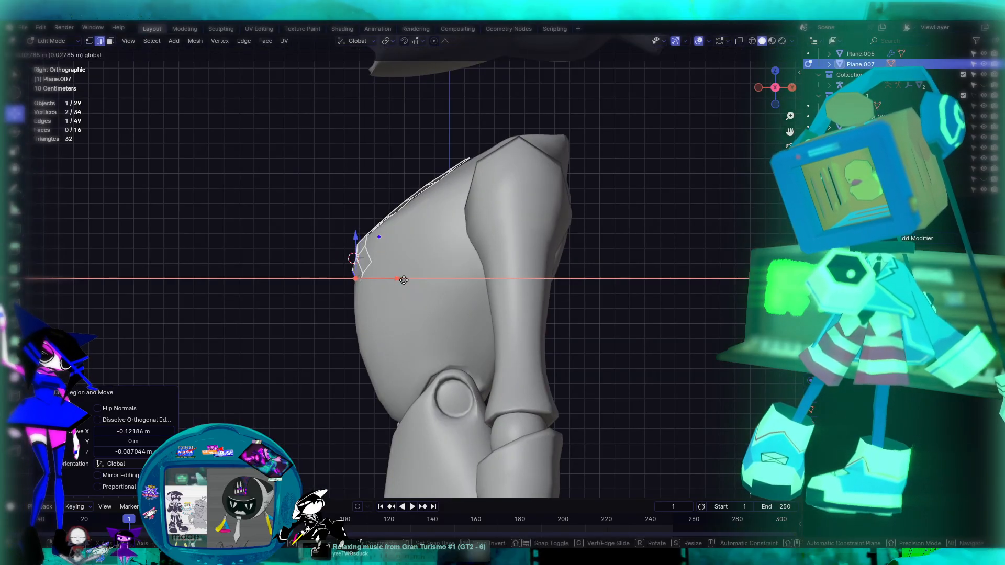
left_click(400, 282)
Rotate the extruded edge slightly so that it follows the curve of the chest
key("KP_1")
key("ctrl+KP_3")
scroll(635, 295, "up", 3)
middle_click_drag(636, 295, 508, 323, "shift")
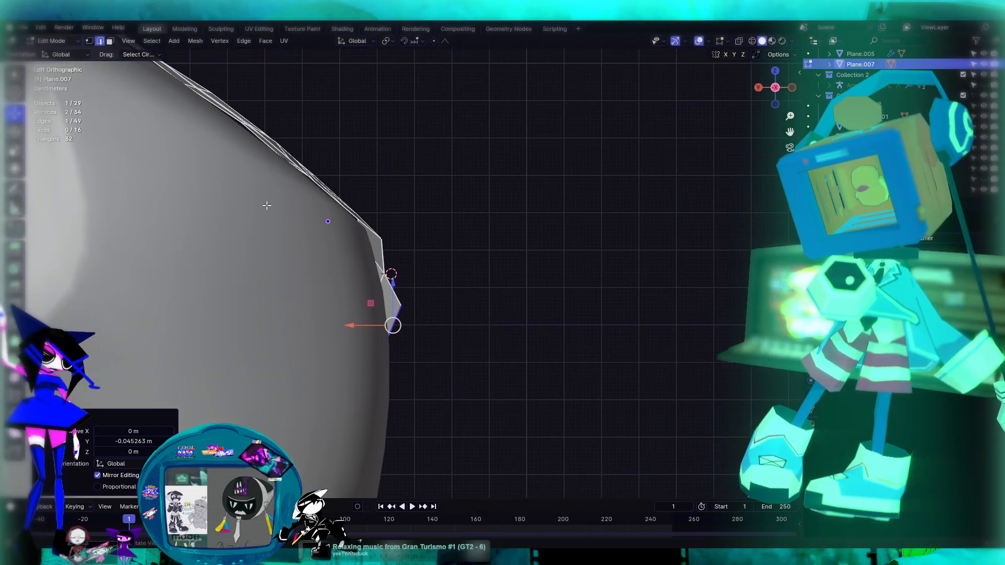
left_click(17, 139)
middle_click_drag(532, 386, 497, 383)
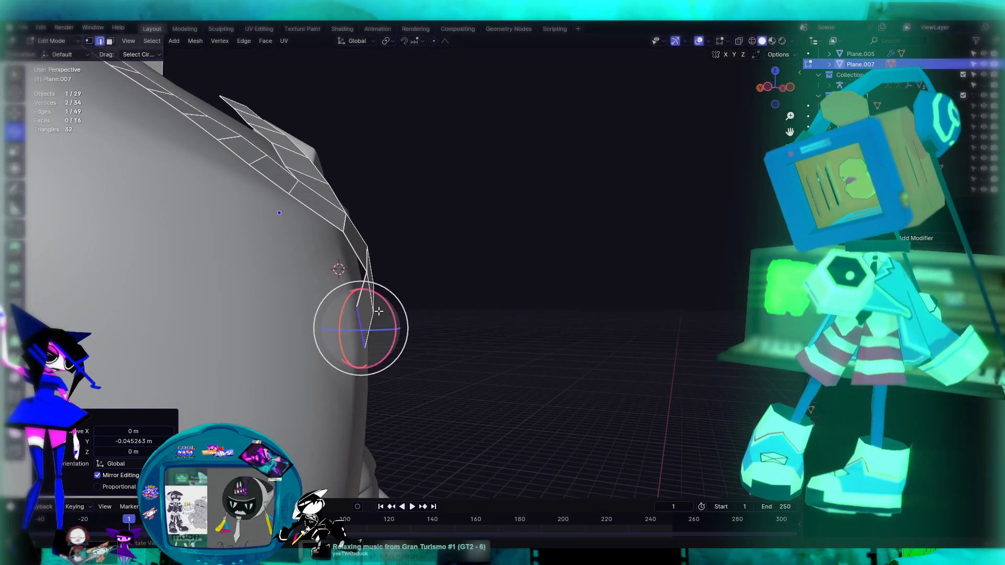
left_click_drag(369, 307, 362, 308)
left_click(498, 349)
key("KP_1")
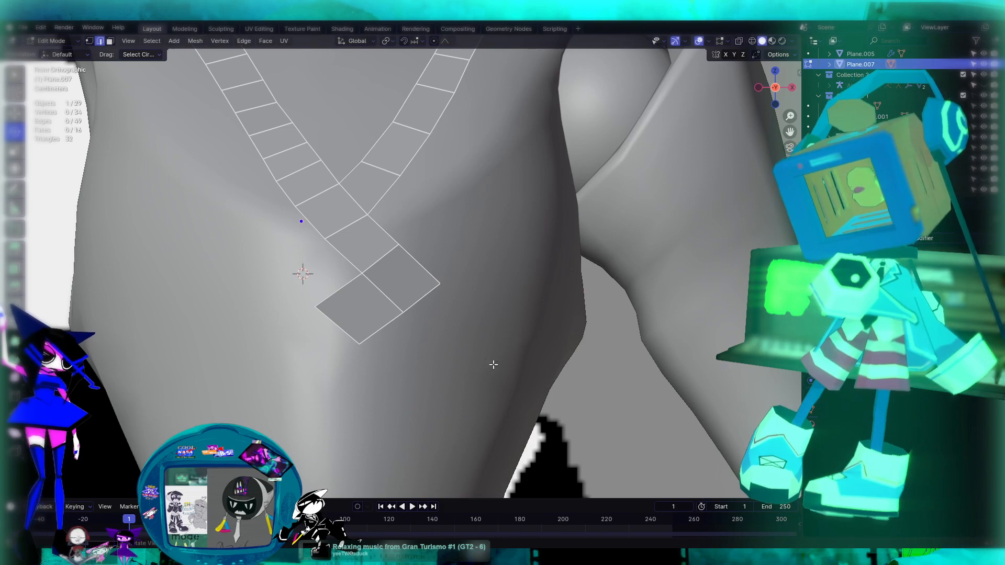
Nudge the extruded end edge in the front view to even out the new face, and clear the selection
scroll(434, 342, "down", 8)
scroll(457, 212, "up", 7)
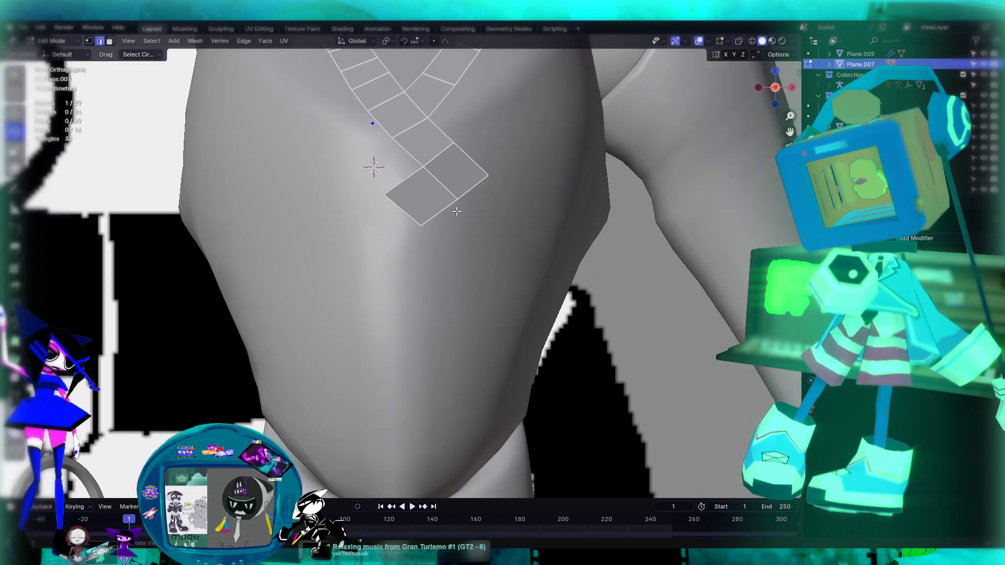
left_click(15, 113)
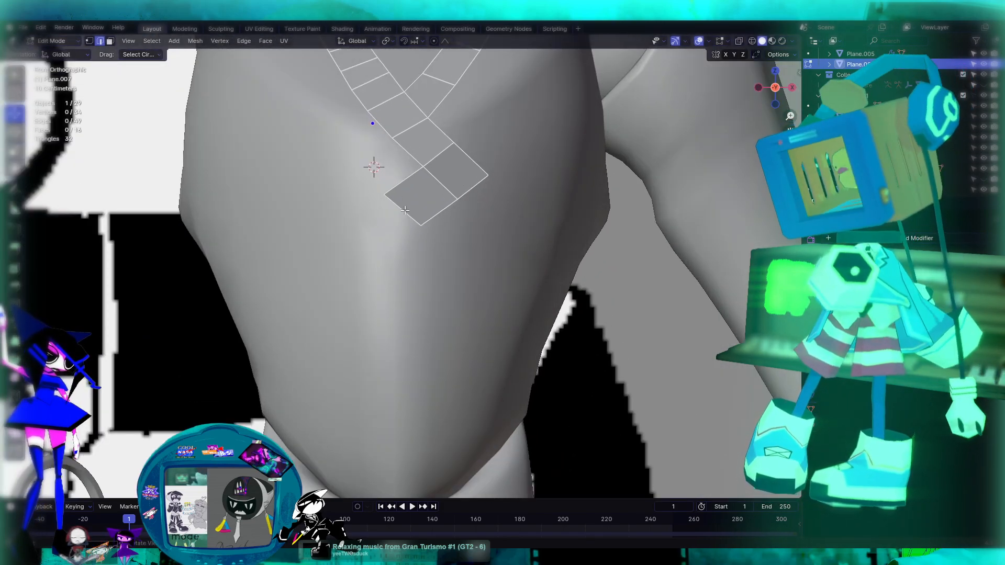
left_click_drag(403, 214, 410, 219)
scroll(434, 247, "down", 5)
left_click(537, 315)
Examine the lapel strips on the chest from the front and at an angle against the reference drawing
middle_click_drag(537, 315, 576, 301)
mouse_move(494, 294)
middle_mouse_down("alt")
mouse_move(359, 284)
mouse_move(373, 299)
mouse_move(489, 286)
middle_mouse_up("alt")
scroll(452, 286, "down", 4)
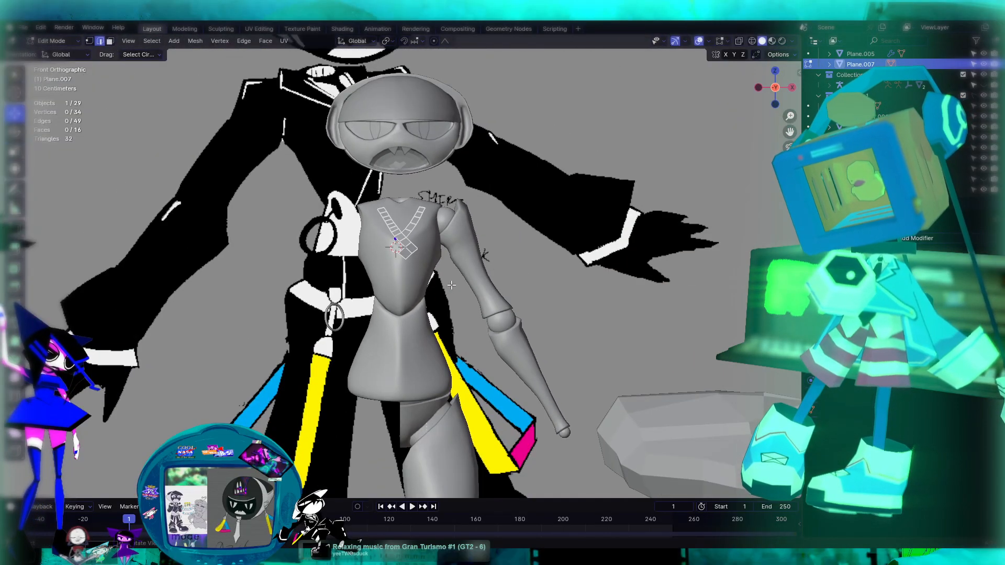
scroll(448, 250, "up", 6)
key("Tab")
scroll(448, 250, "down", 4)
middle_click_drag(417, 288, 457, 297)
scroll(452, 234, "up", 4)
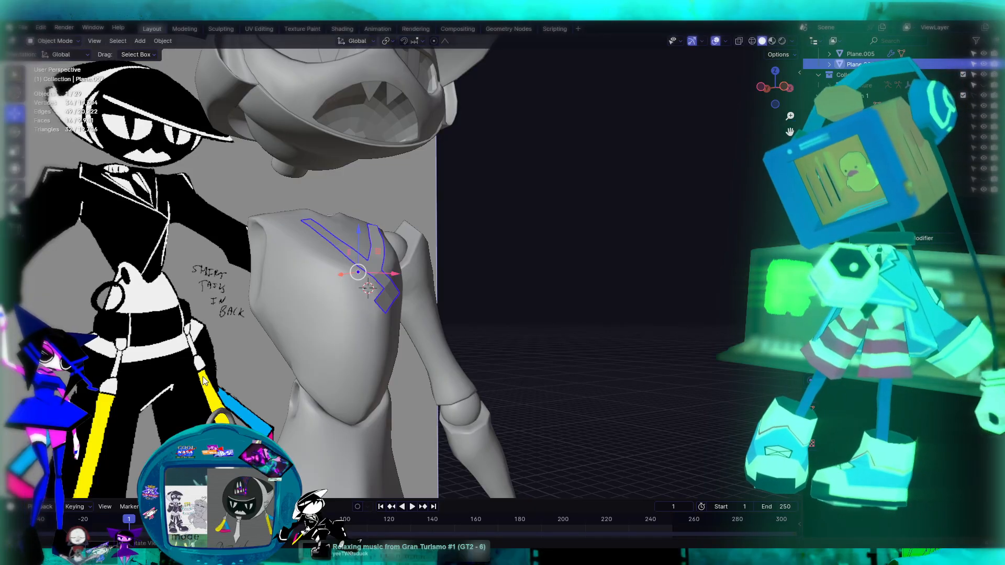
Extrude the end edge of the lower extension by about -0.107 m in X and -0.091 m in Z
middle_click_drag(482, 346, 448, 245)
scroll(386, 160, "up", 5)
key("Tab")
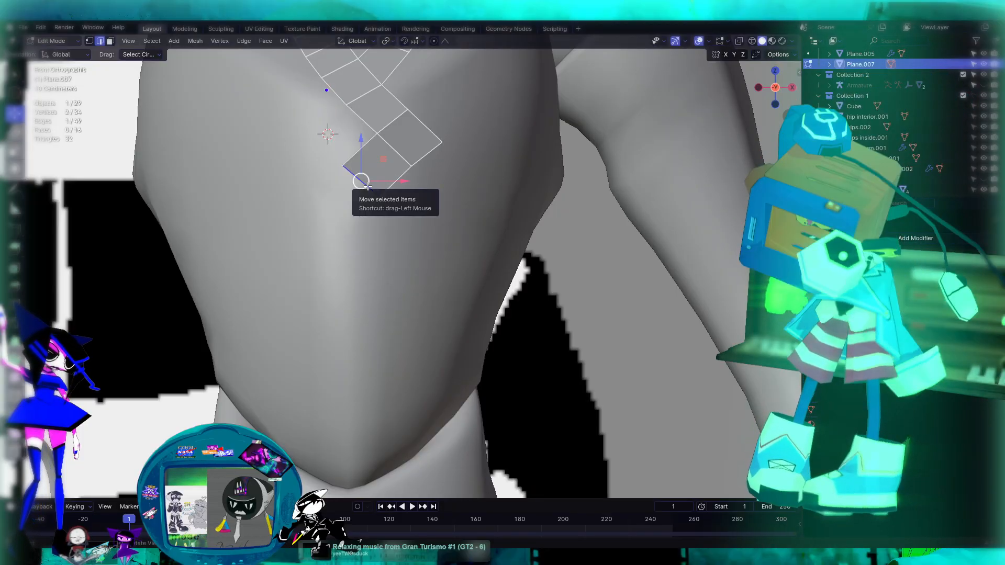
key("e")
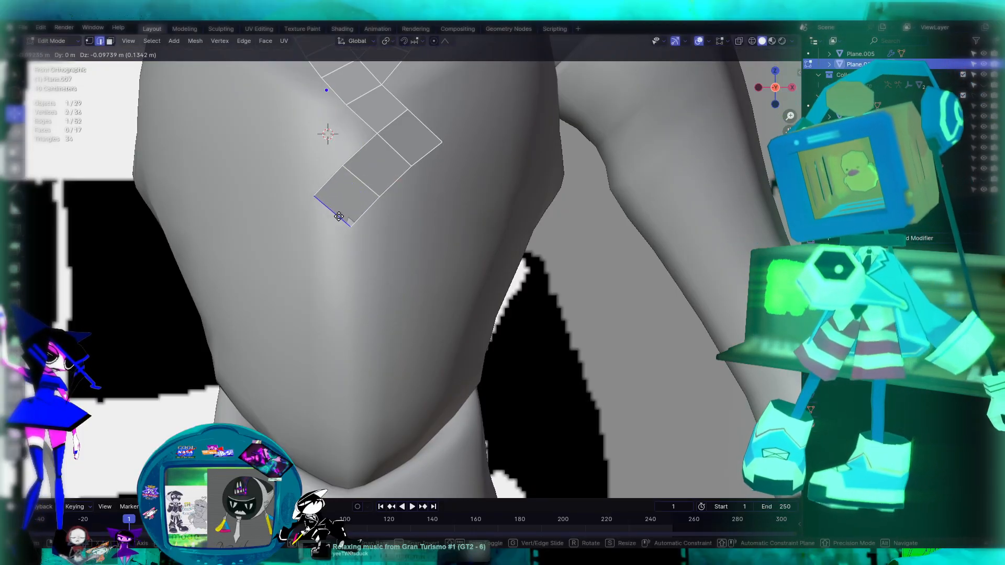
left_click(330, 218)
Rotate the new end edge toward the chest, and trackball-rotate the edge above it by about 2.29° and -21.8°
middle_click_drag(338, 240, 506, 238)
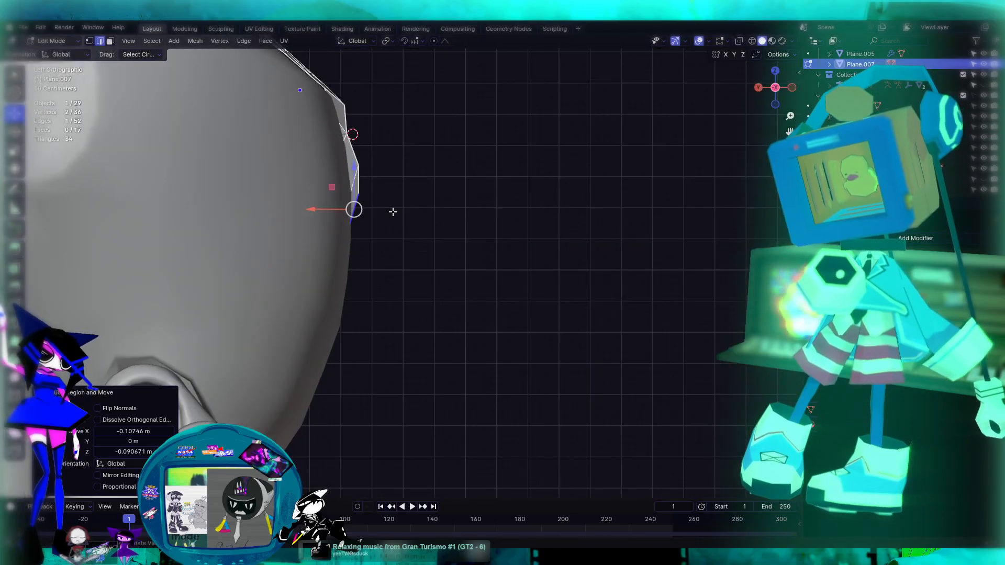
left_click(15, 130)
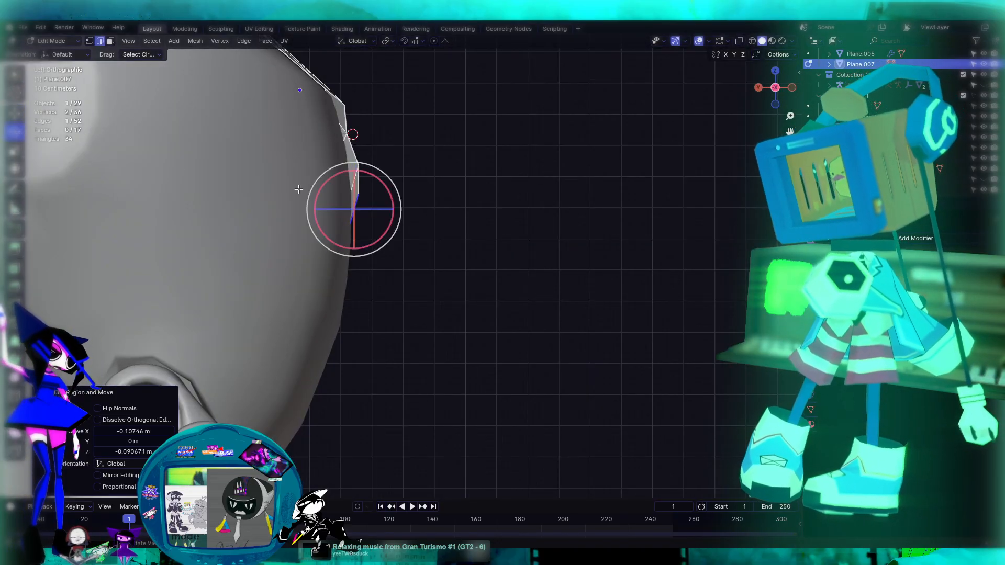
left_click_drag(349, 183, 326, 187)
middle_click_drag(429, 171, 403, 176)
left_click(342, 184)
left_click_drag(340, 155, 320, 157)
middle_click_drag(496, 201, 421, 202, "alt")
scroll(421, 202, "down", 4)
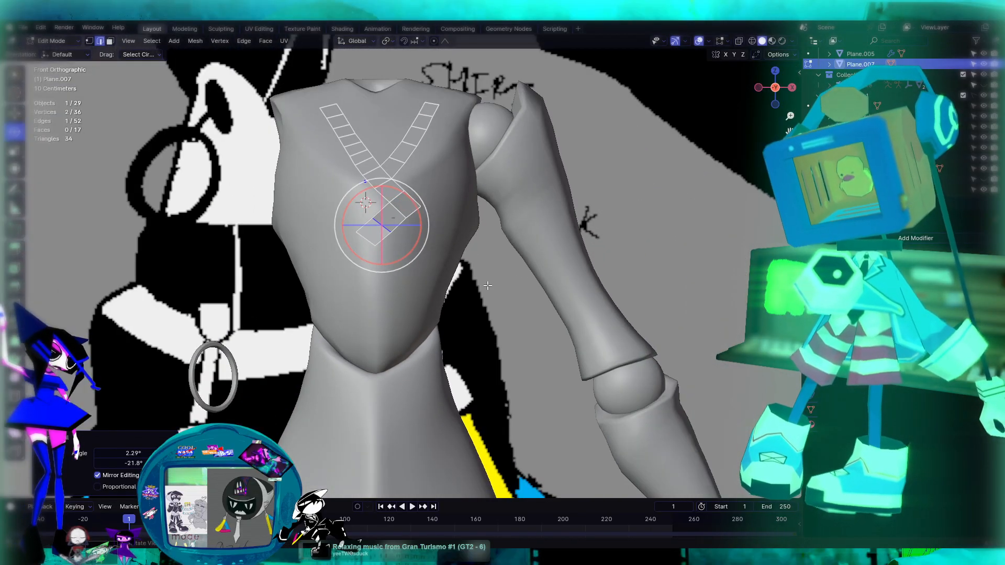
Move the lower extension's end edge slightly to fit the chest, and check its fit in Object Mode
left_click(15, 114)
middle_click_drag(492, 170, 382, 156)
left_click(439, 155)
left_click_drag(506, 146, 502, 146)
middle_click_drag(506, 150, 582, 251)
key("Tab")
scroll(582, 253, "down", 4)
middle_click_drag(376, 233, 482, 219)
scroll(478, 212, "up", 3)
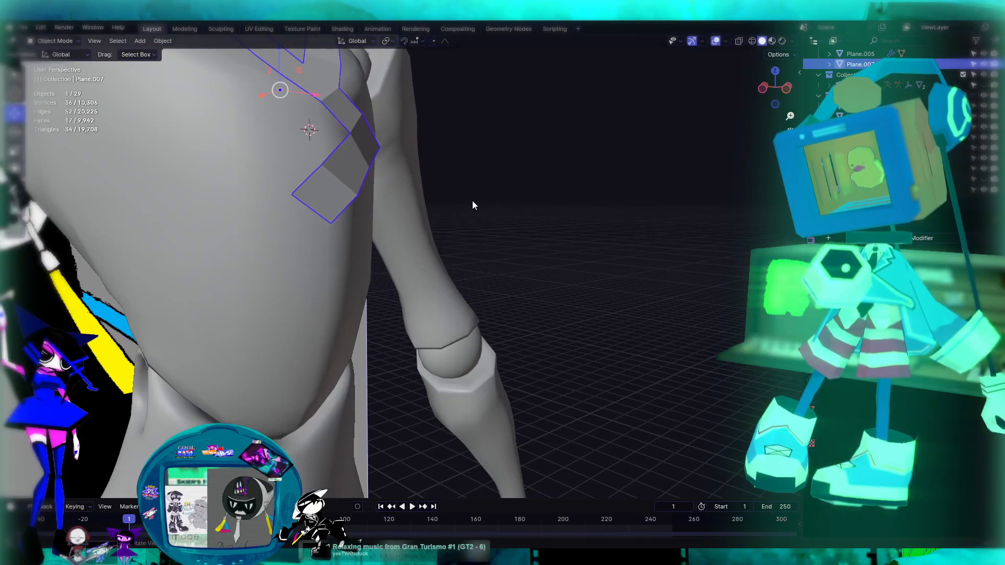
Extrude the end edge of the lower extension downward along the torso by about 0.09 m in side view
key("ctrl+KP_3")
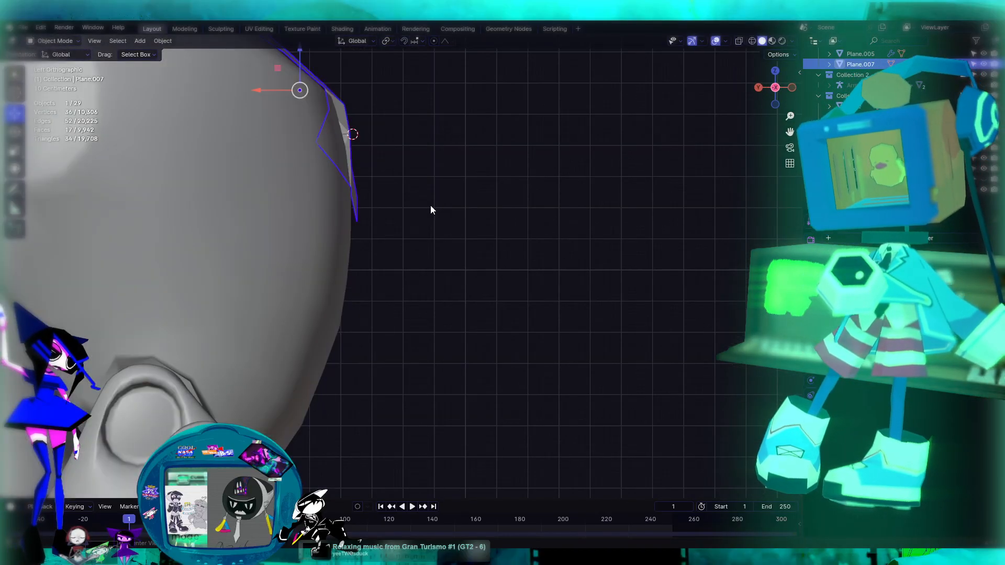
key("KP_1")
key("Tab")
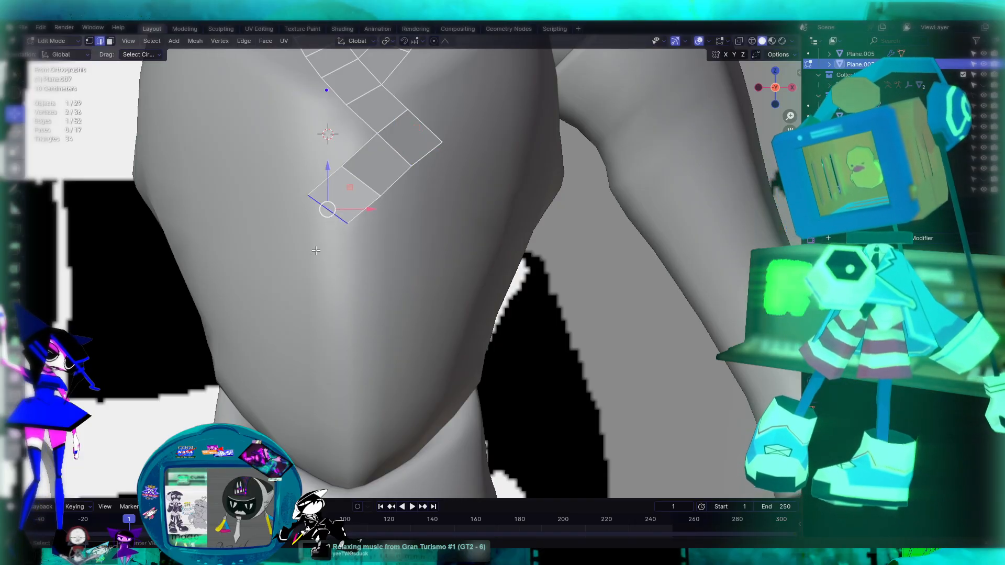
key("ctrl+KP_3")
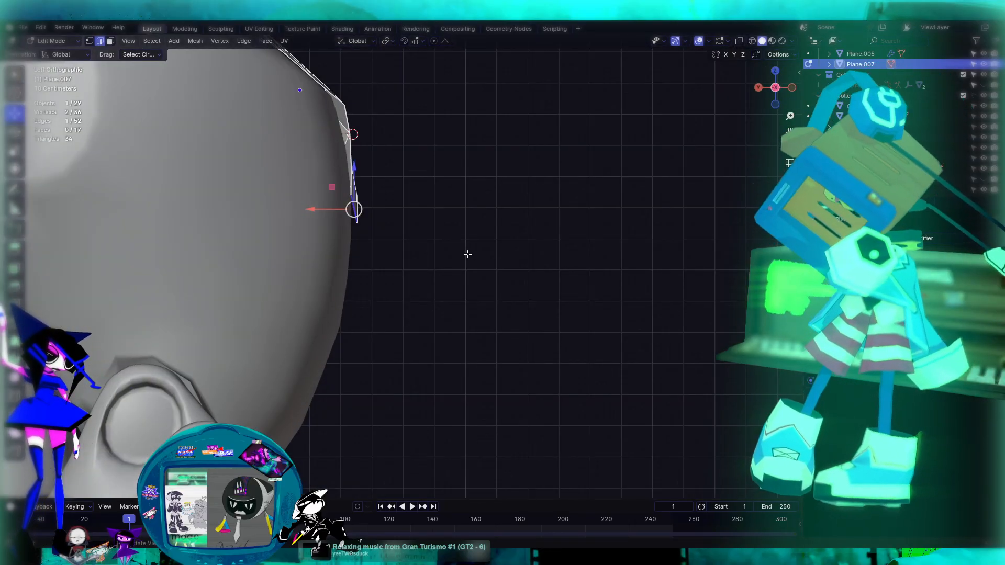
key("e")
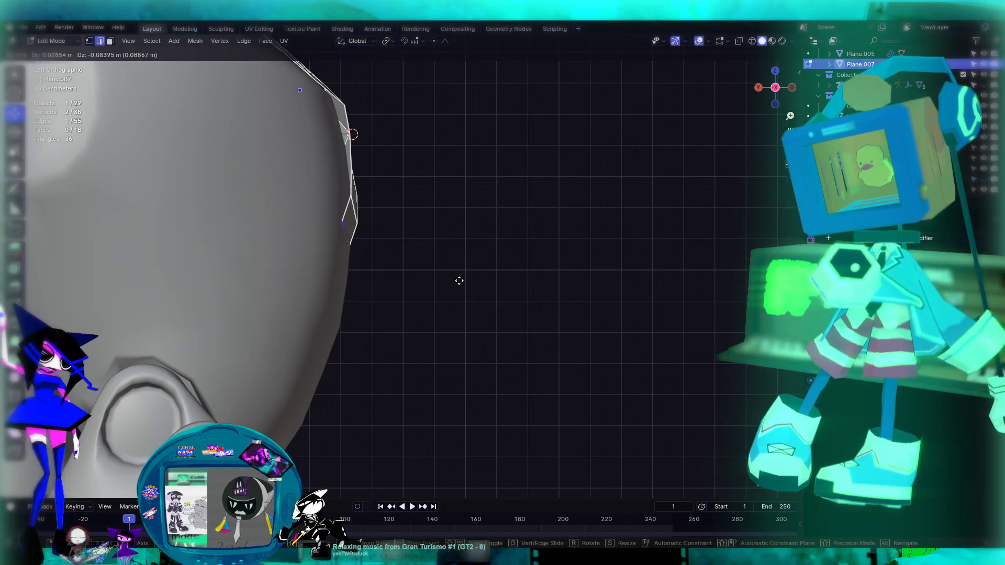
left_click(459, 283)
Move the new end edge about -0.096 m in X and check the strip's fit in Object Mode
middle_click_drag(520, 272, 407, 269)
middle_click_drag(436, 237, 416, 264)
key("g")
key("x")
left_click(386, 230)
scroll(504, 290, "down", 3)
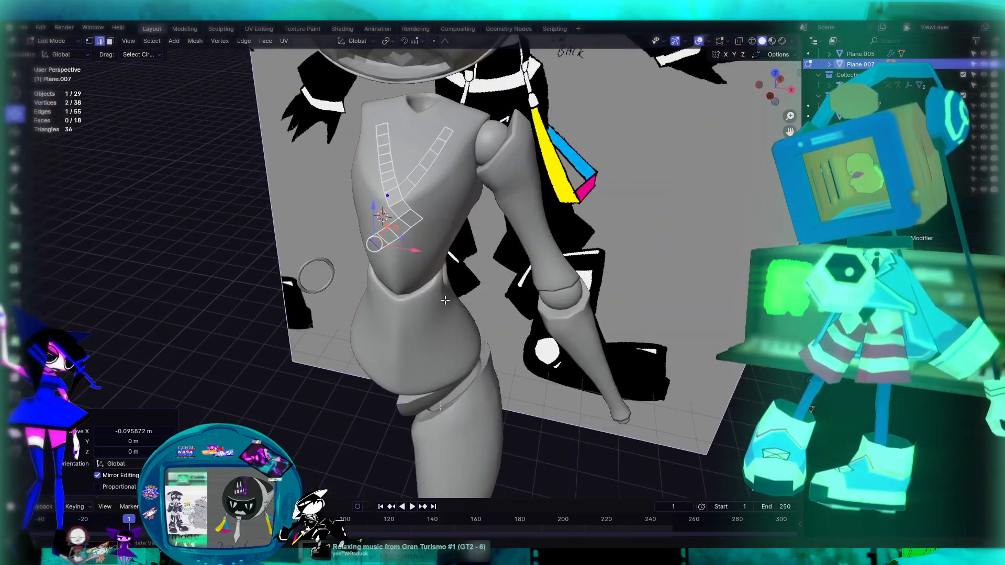
key("Tab")
scroll(492, 296, "down", 4)
middle_click_drag(413, 303, 429, 221)
scroll(429, 220, "up", 4)
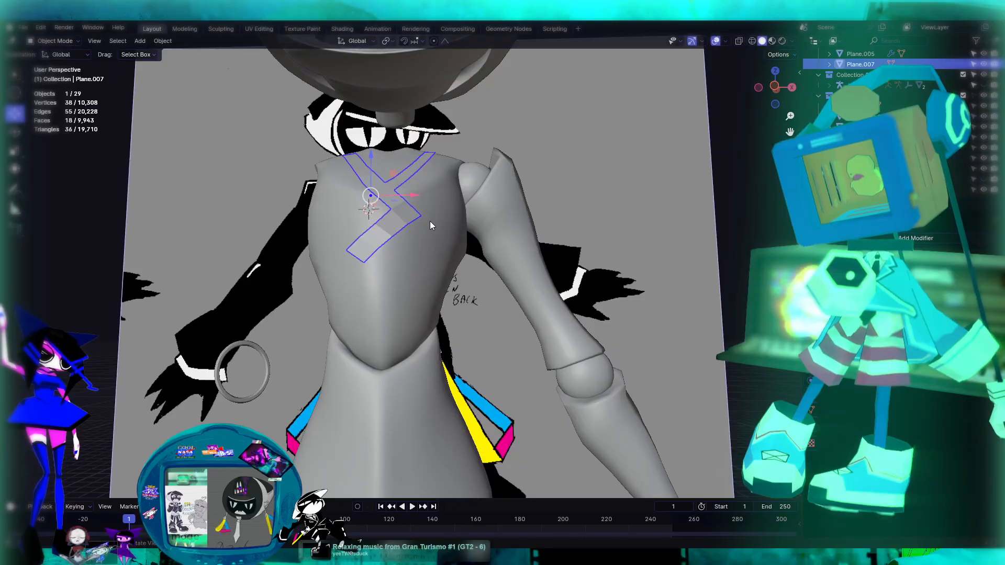
scroll(360, 246, "up", 1)
Rotate the edge just above the lower extension's end by 7.95° about the Y axis
key("Tab")
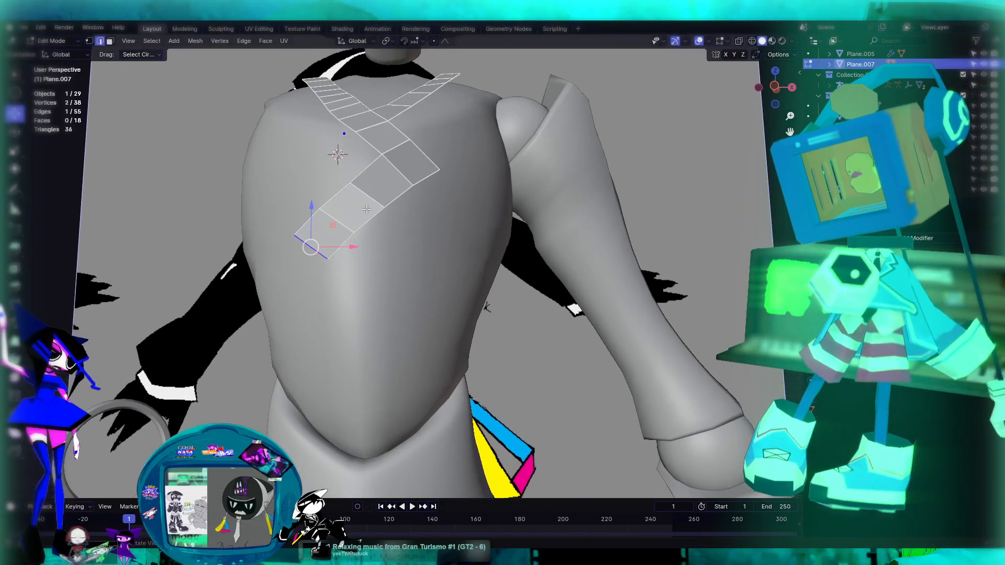
middle_click_drag(352, 230, 361, 251)
middle_click_drag(363, 191, 372, 228, "shift")
left_click(344, 245)
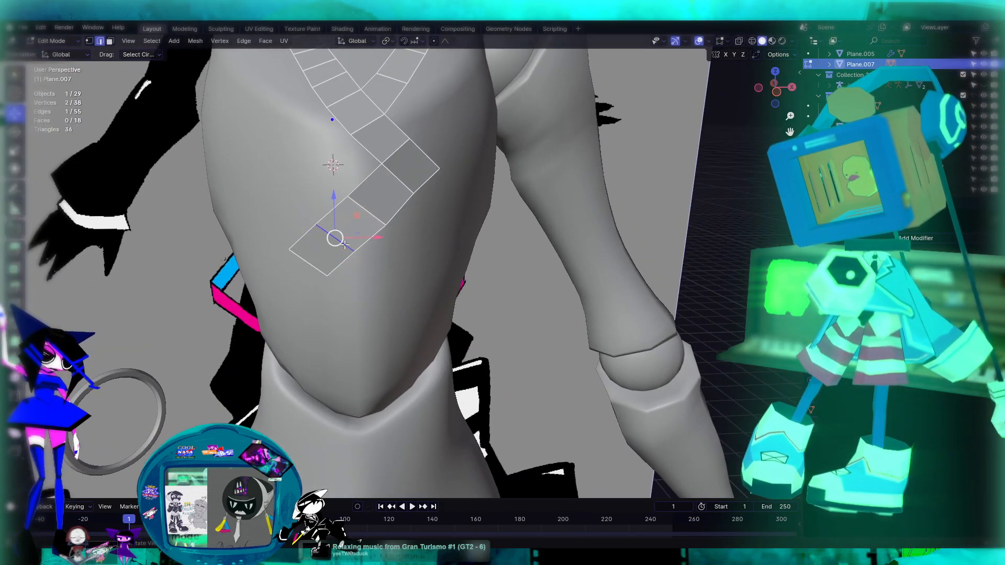
key("shift+space")
key("r")
key("KP_1")
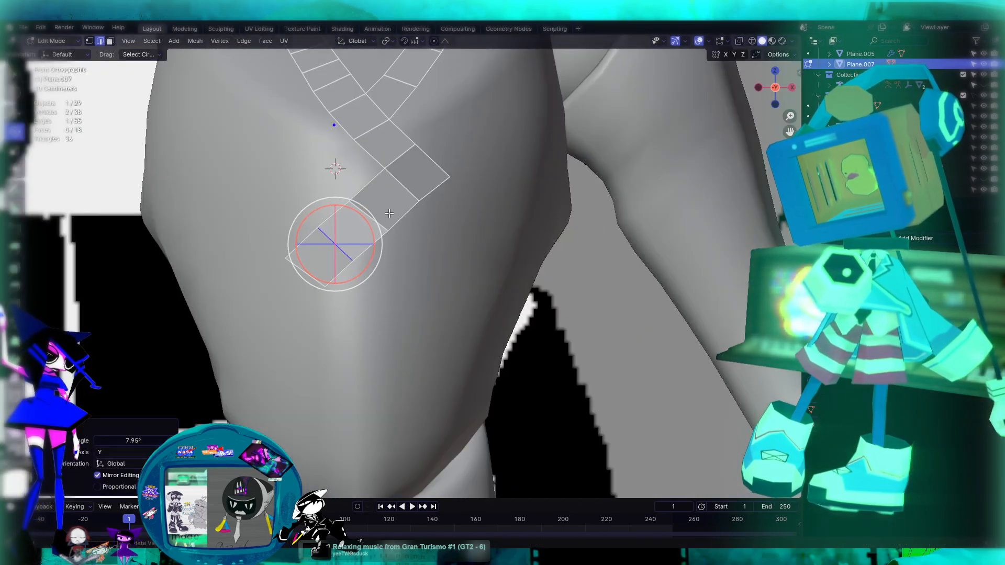
Rotate the next edge up and the end edge of the lower extension slightly in front view
left_click(386, 216)
left_click(368, 214)
left_click_drag(399, 194, 403, 199)
left_click(309, 271)
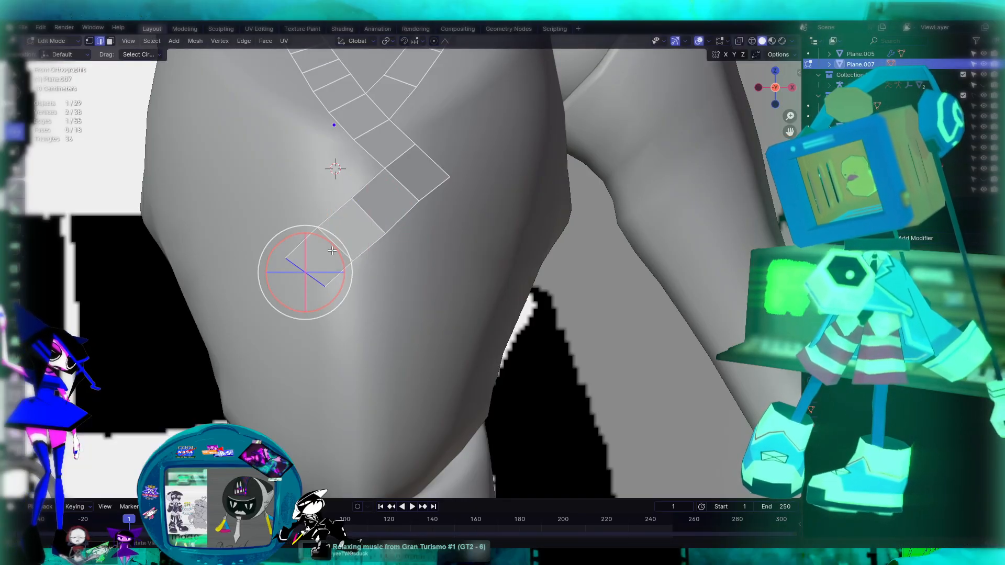
left_click_drag(332, 252, 343, 255)
Examine the strips' fit on the chest from the front, side and angled views against the reference drawing
scroll(410, 253, "down", 4)
middle_click_drag(443, 247, 490, 234, "alt")
scroll(490, 234, "down", 1, "alt")
middle_click_drag(366, 286, 548, 261)
middle_click_drag(451, 268, 485, 312)
left_click(501, 296)
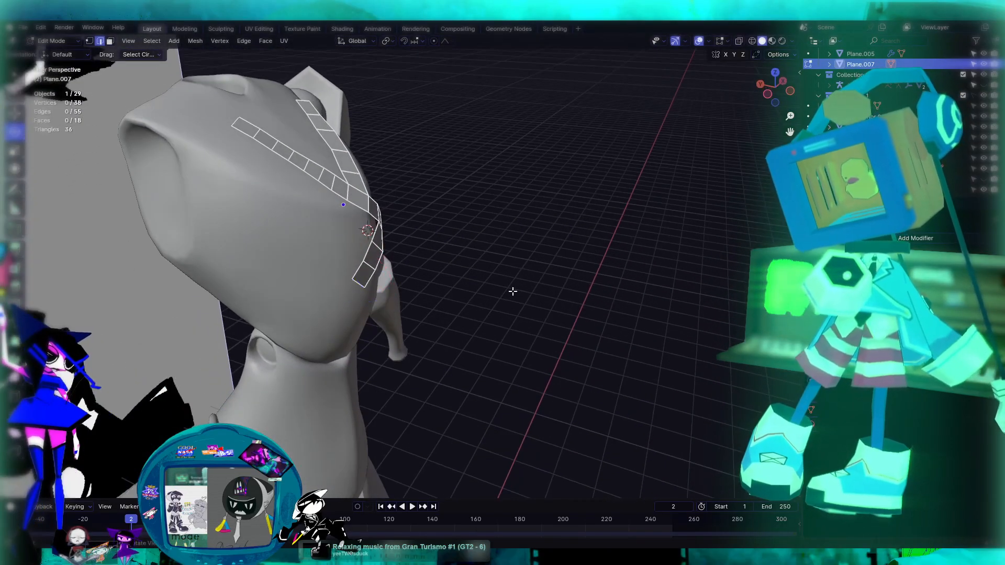
middle_click_drag(634, 277, 551, 293)
key("Tab")
key("Tab")
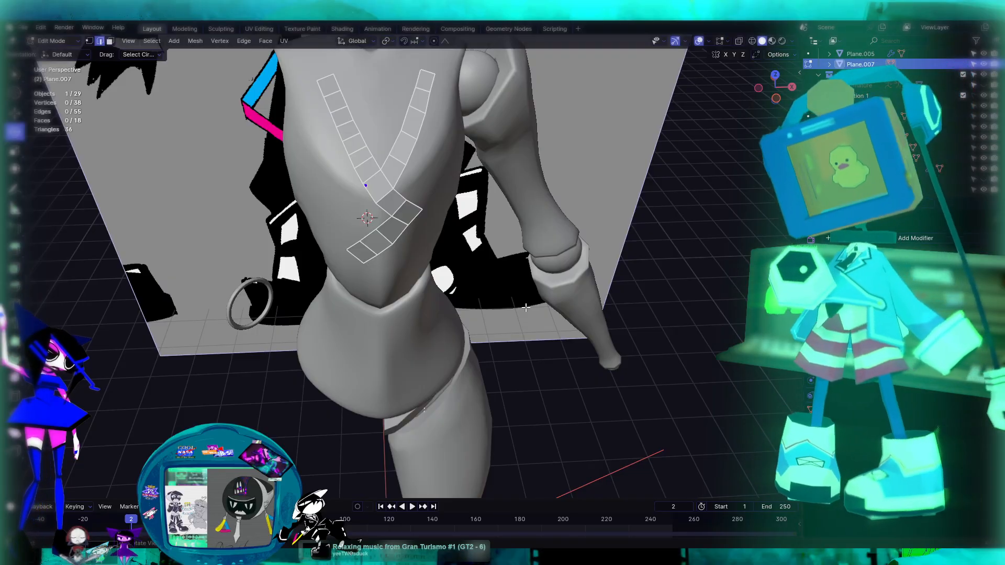
key("KP_1")
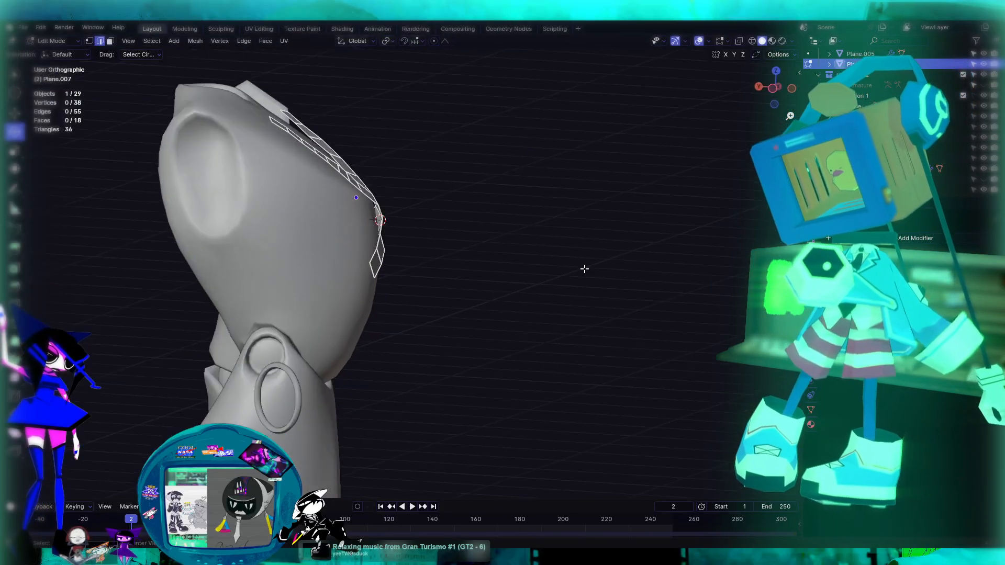
scroll(427, 237, "up", 5)
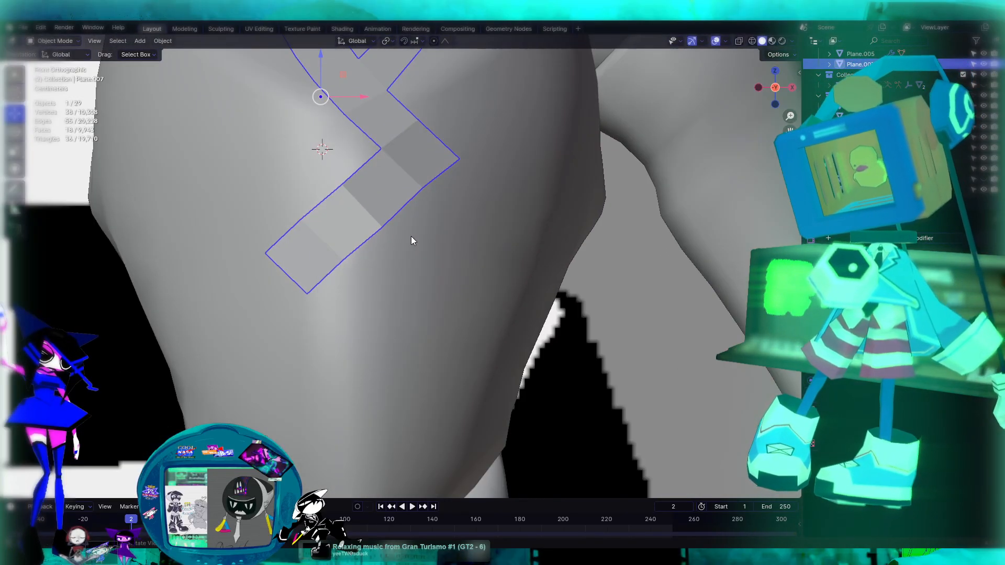
middle_click_drag(386, 205, 485, 325, "shift")
scroll(422, 306, "down", 5)
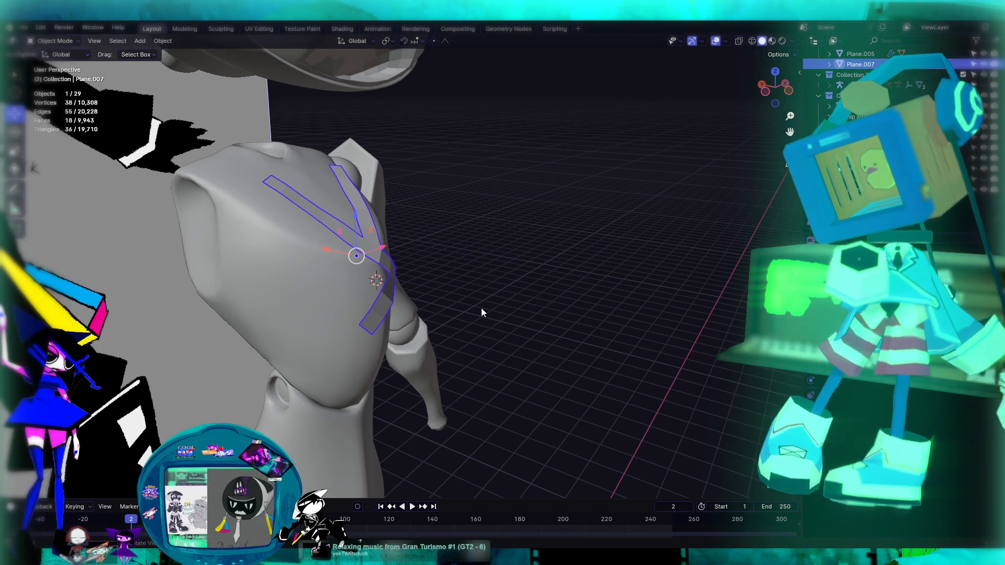
scroll(429, 256, "up", 3)
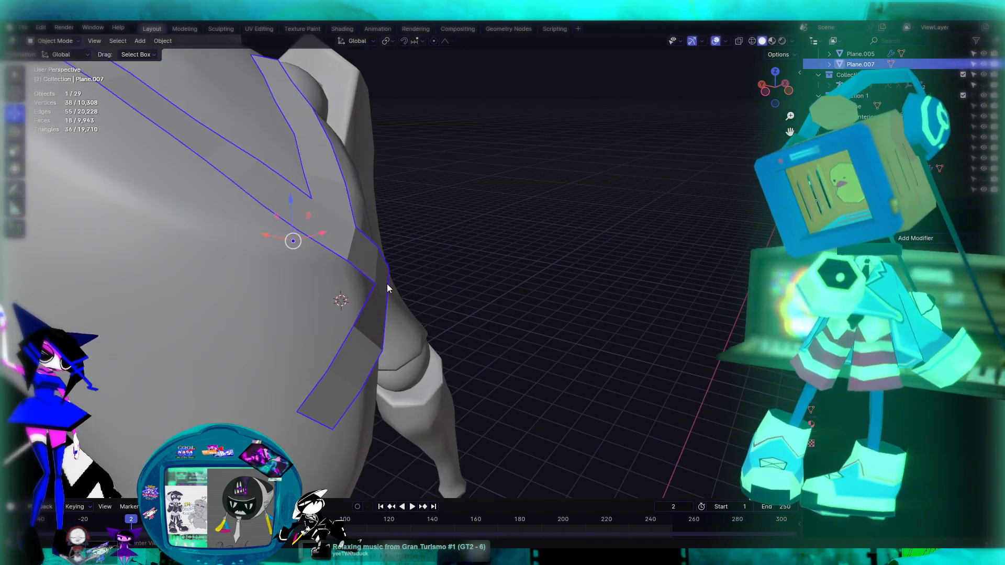
key("KP_1")
middle_click_drag(482, 320, 395, 214, "shift")
scroll(395, 213, "down", 6)
middle_click_drag(363, 287, 368, 241)
Extrude the lower extension's end edge twice down the torso, by about -0.164 m and -0.138 m in Z
key("Tab")
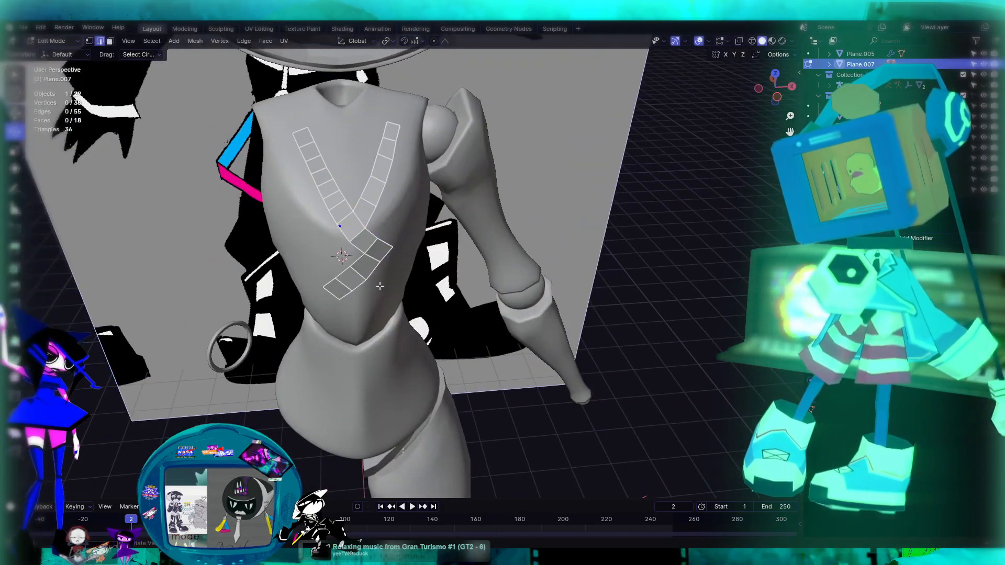
scroll(367, 241, "up", 3)
middle_click_drag(322, 266, 415, 216)
scroll(415, 216, "down", 2)
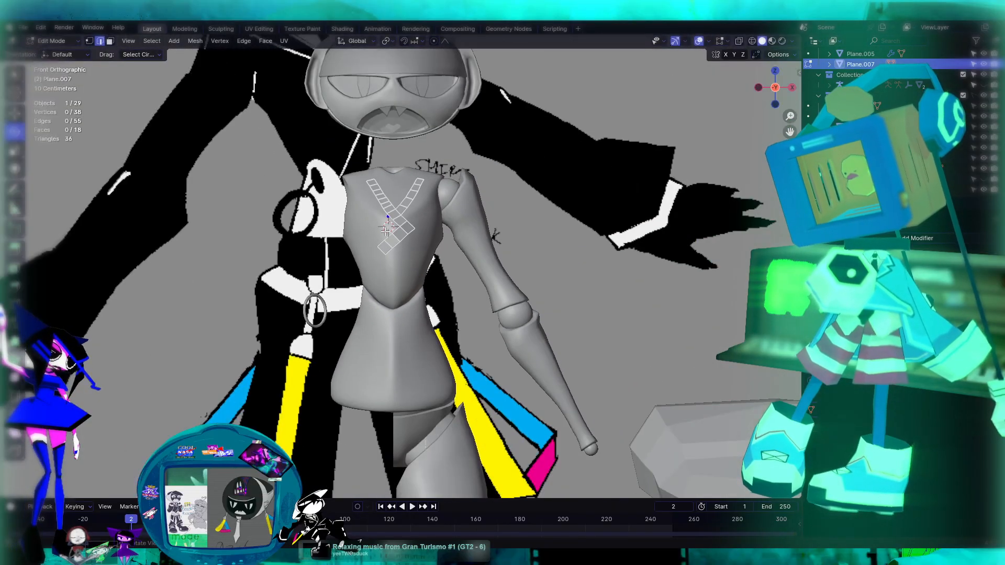
scroll(380, 234, "up", 5)
middle_click_drag(348, 244, 639, 243)
left_click(405, 206)
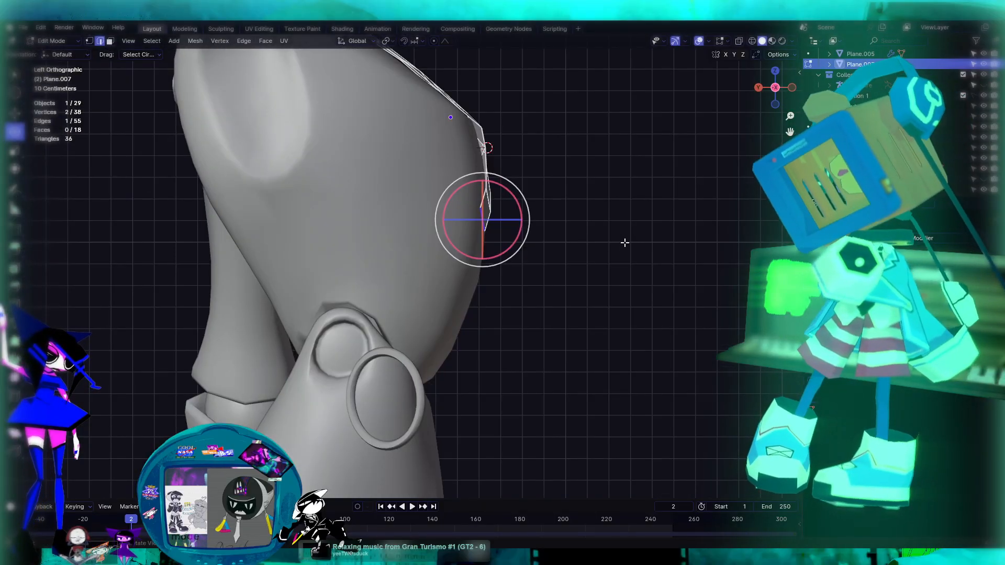
key("e")
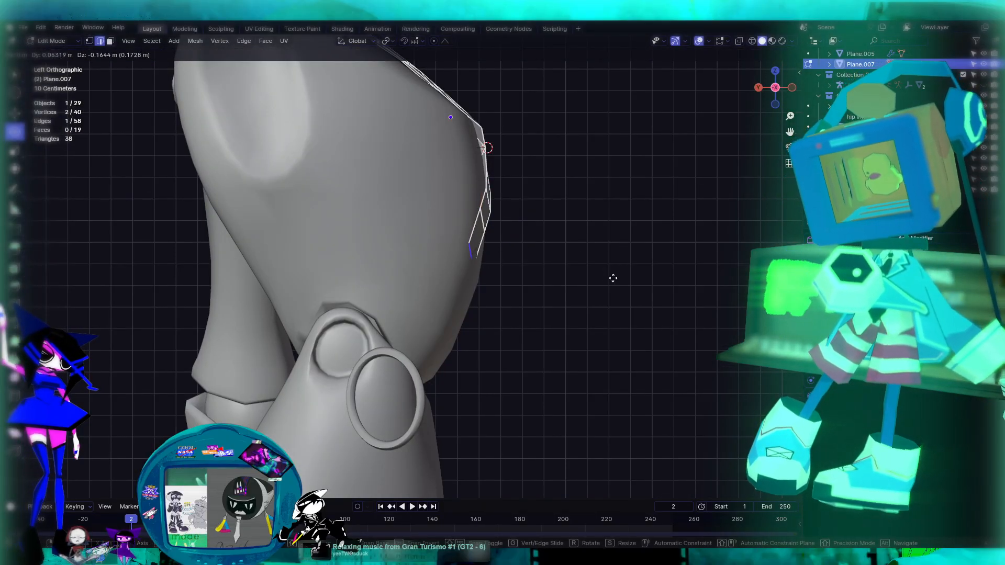
left_click(613, 278)
key("e")
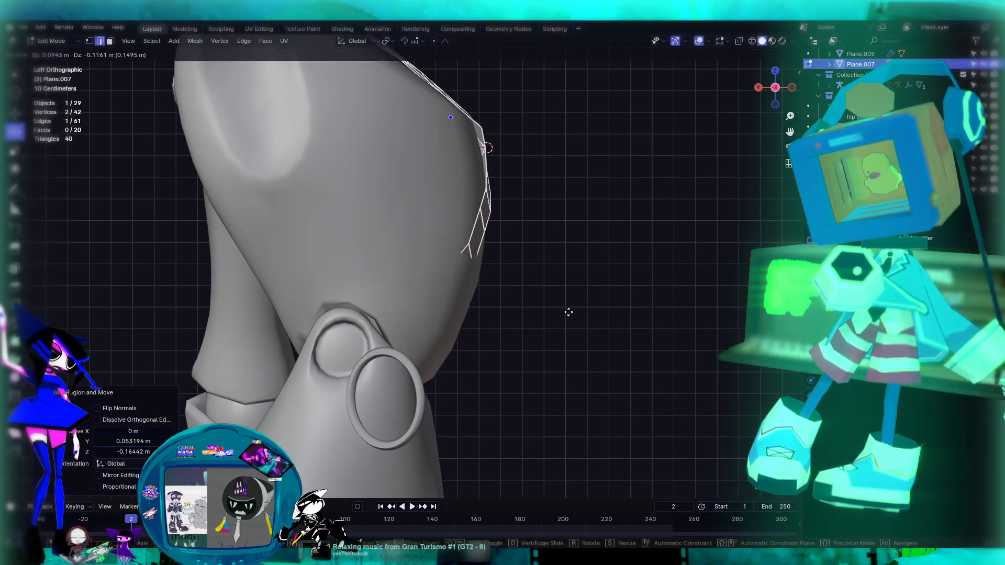
left_click(577, 316)
key("e")
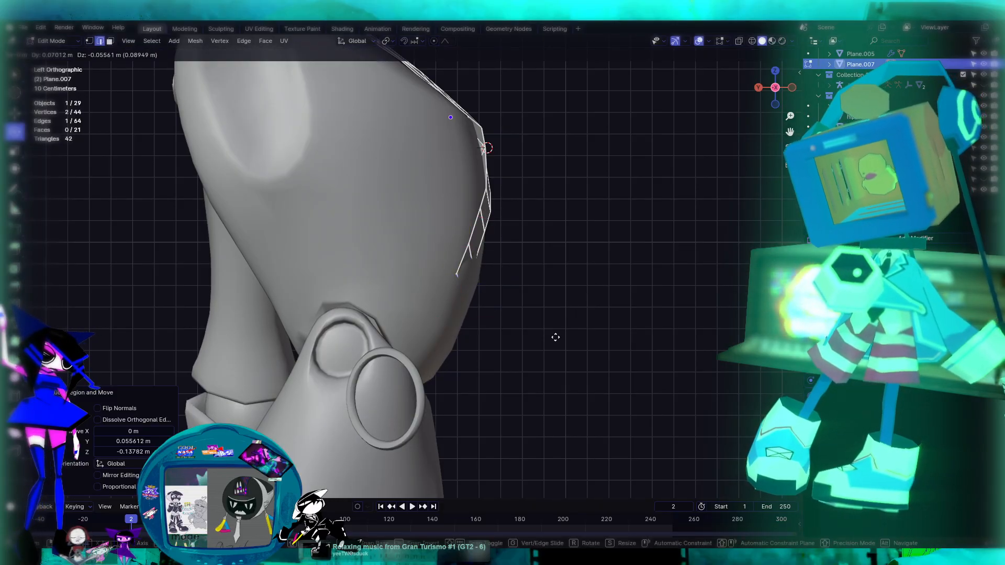
left_click(551, 344)
key("ctrl+z")
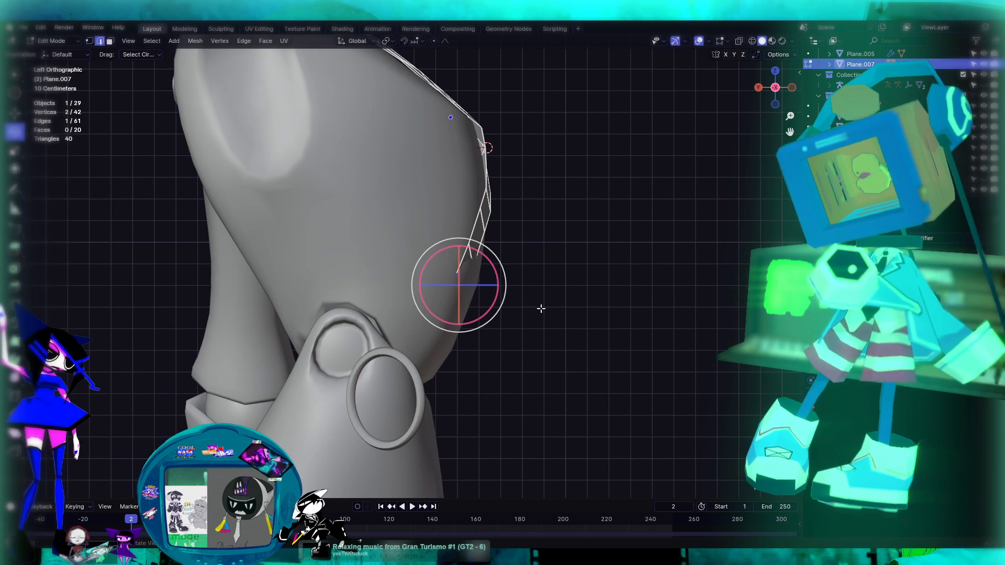
Move the end edge about -0.034 m in Y using connected proportional editing with linear falloff and a size of about 0.467
left_click(18, 117)
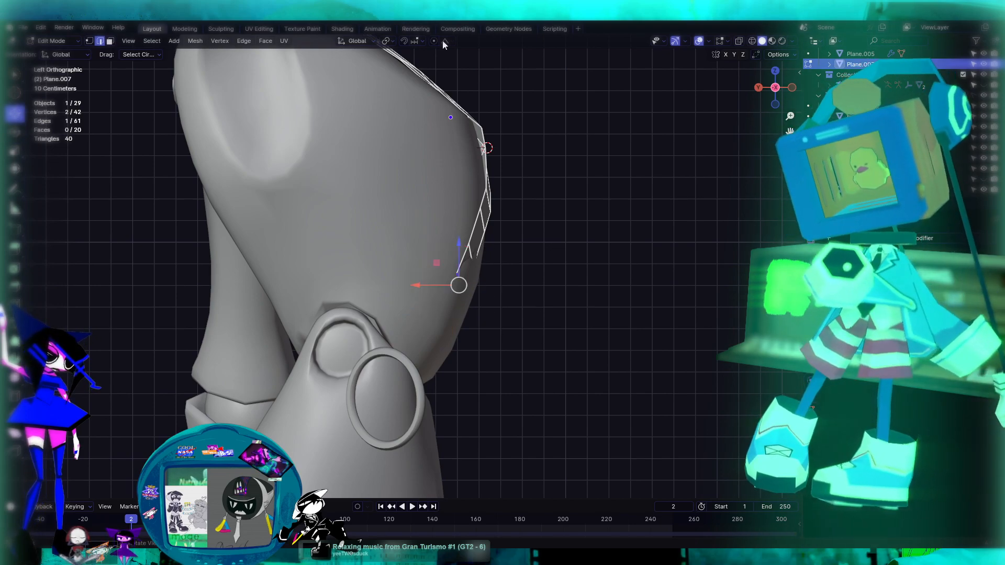
left_click_drag(444, 292, 452, 297)
scroll(447, 290, "down", 3)
scroll(451, 293, "down", 4)
key("c")
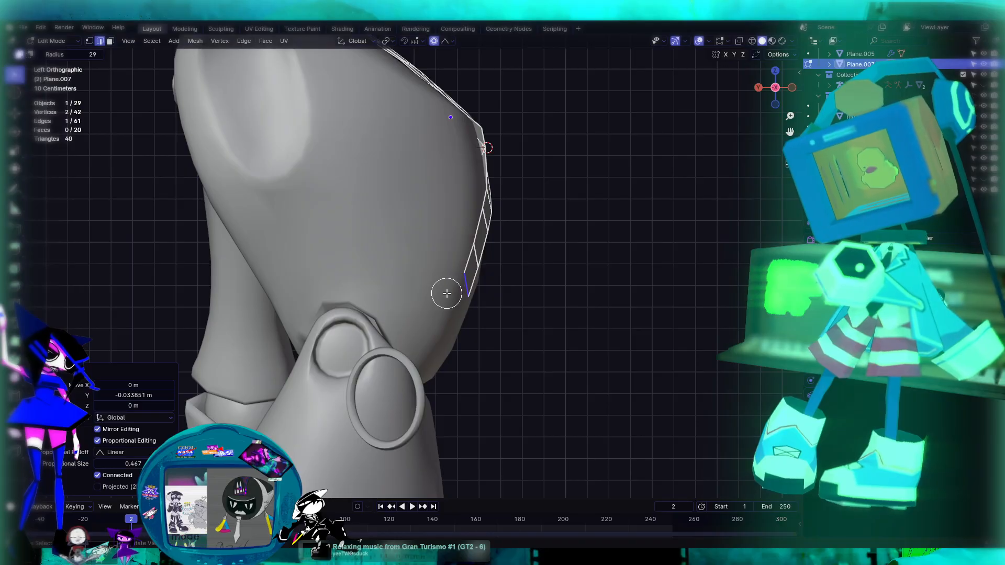
key("Escape")
Extrude the end edge three more times along the torso's profile, by about -0.135 m, -0.109 m and -0.114 m in Z
key("e")
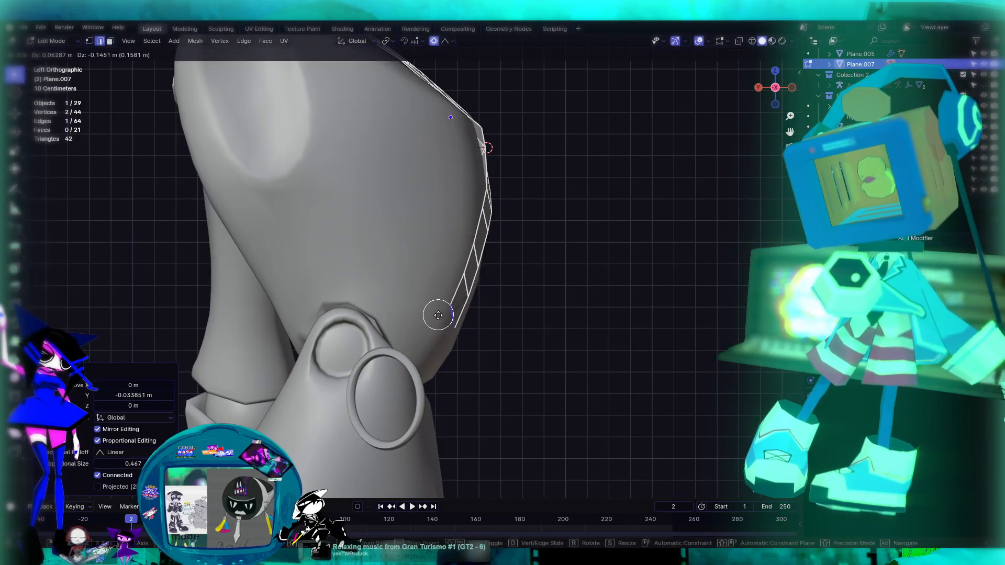
left_click(441, 311)
key("e")
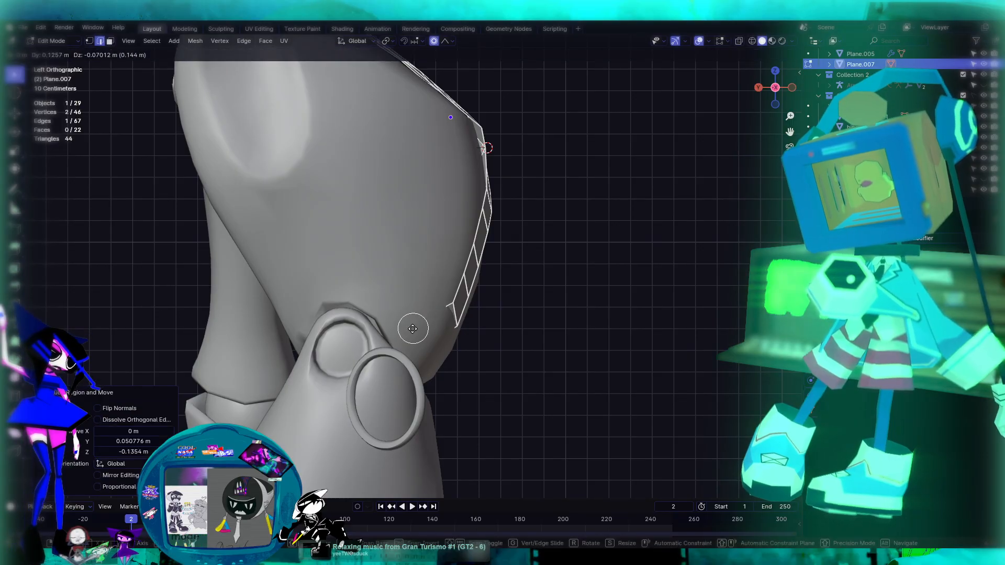
left_click(430, 336)
key("e")
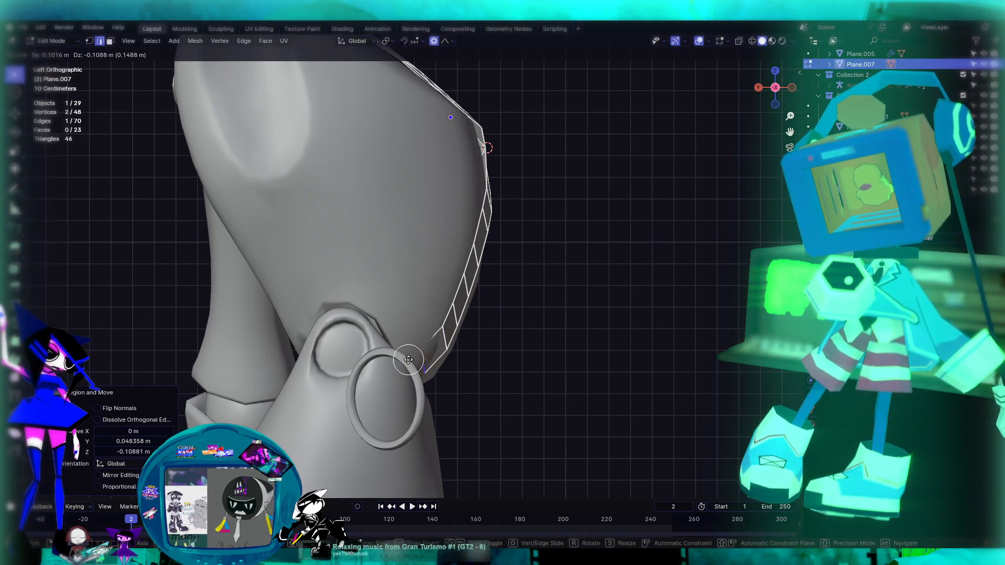
left_click(424, 355)
Move the end edge about -0.189 m in X with connected linear proportional editing at a size of about 0.513
key("c")
key("KP_1")
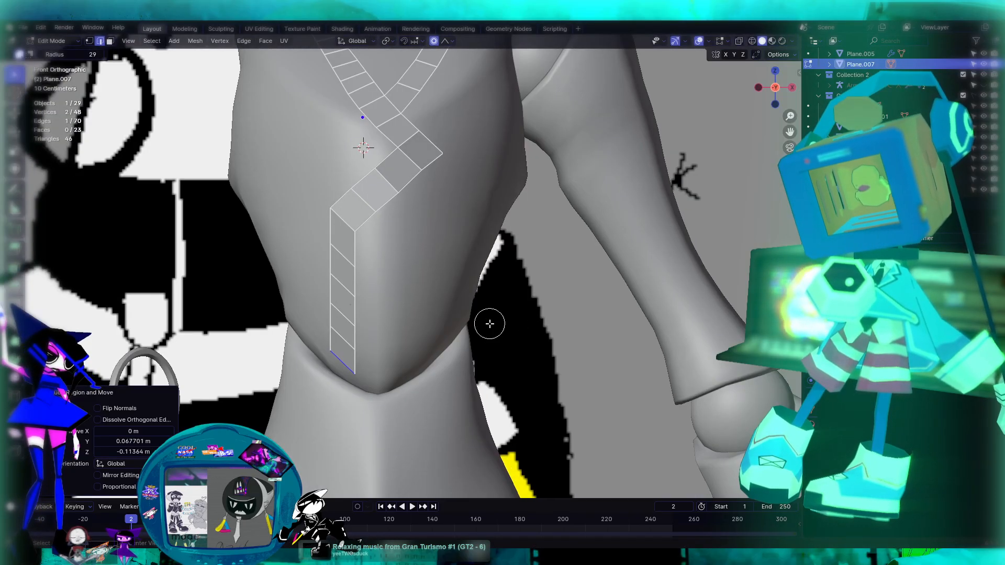
left_click(20, 120)
left_click_drag(389, 364, 346, 341)
scroll(369, 360, "down", 4)
scroll(367, 360, "up", 3)
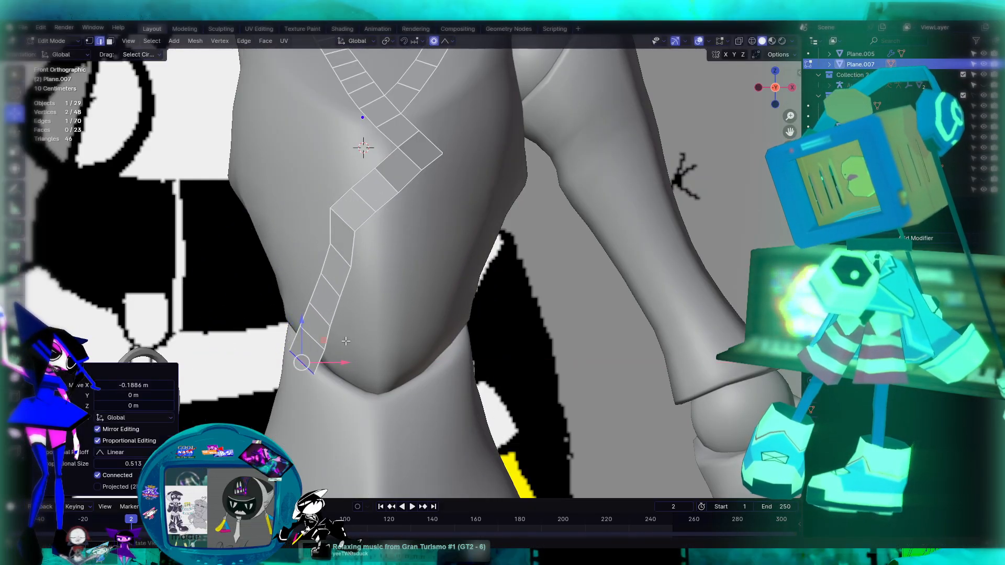
left_click(331, 285)
left_click_drag(370, 284, 322, 244)
key("ctrl+z")
Shift two middle edges of the lower extension toward -X so the strip curves smoothly around the torso
left_click(332, 288)
left_click_drag(325, 284, 306, 276)
left_click(319, 315)
left_click_drag(314, 313, 289, 323)
Move the end edge about -0.034 m in X, 0.059 m in Y and 0.048 m in Z with proportional size 0.135
left_click(308, 336)
middle_click_drag(301, 346, 400, 349)
left_click(381, 372)
left_click_drag(380, 370, 360, 358)
key("KP_1")
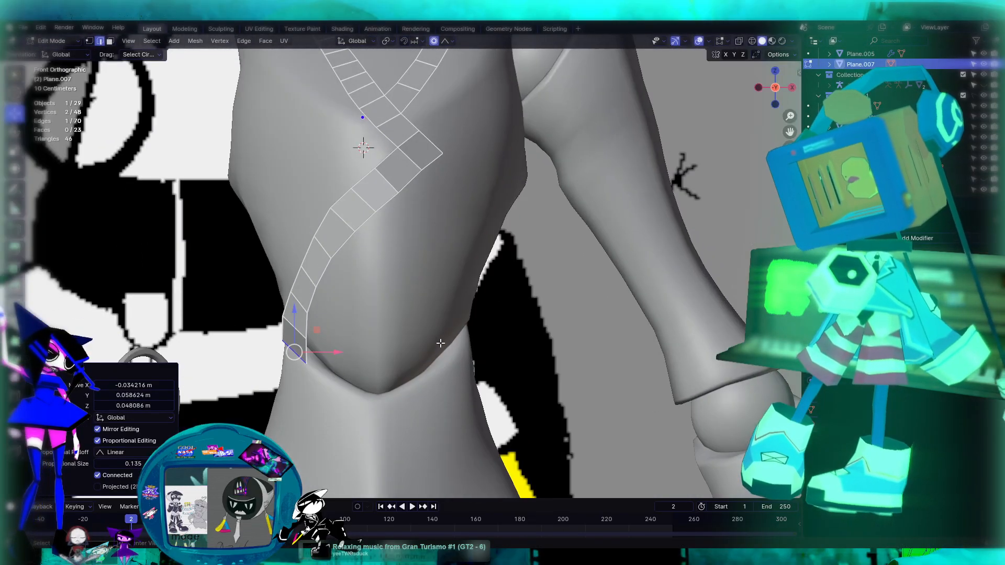
Move the first edge below the strip's bend about 0.035 m in X, -0.011 m in Y and -0.052 m in Z with proportional size 0.135
middle_click_drag(430, 313, 432, 328)
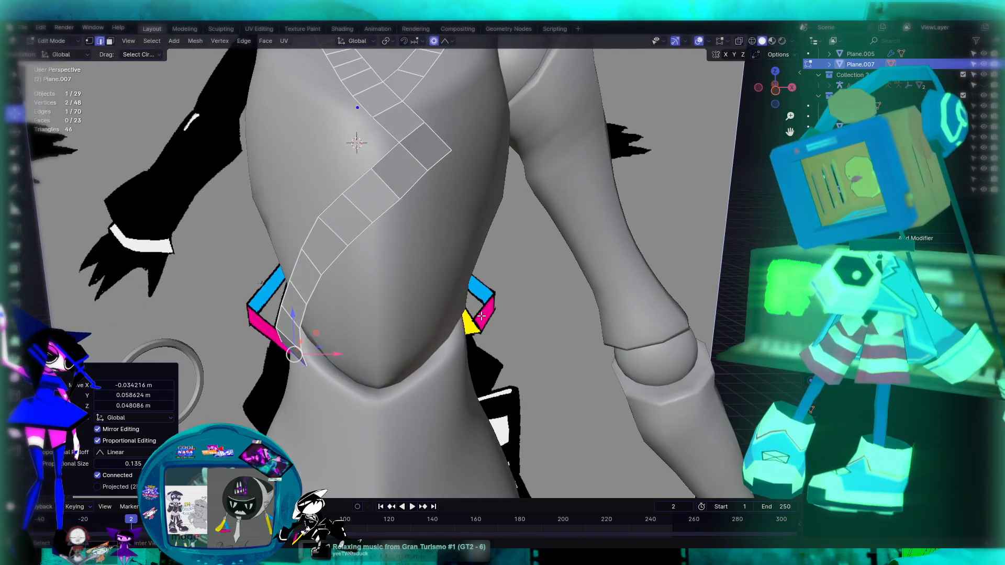
left_click(379, 176)
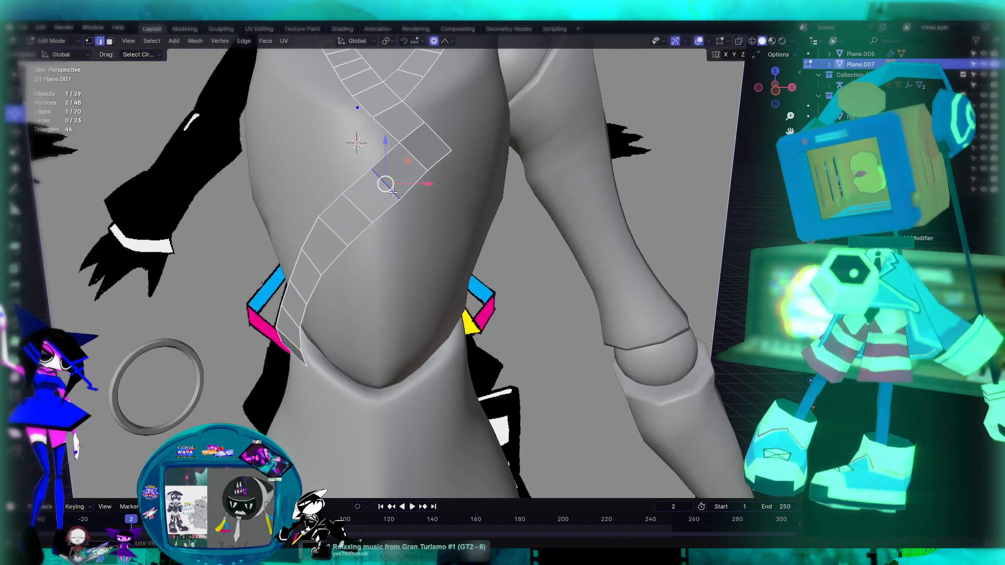
key("g")
right_click(397, 195)
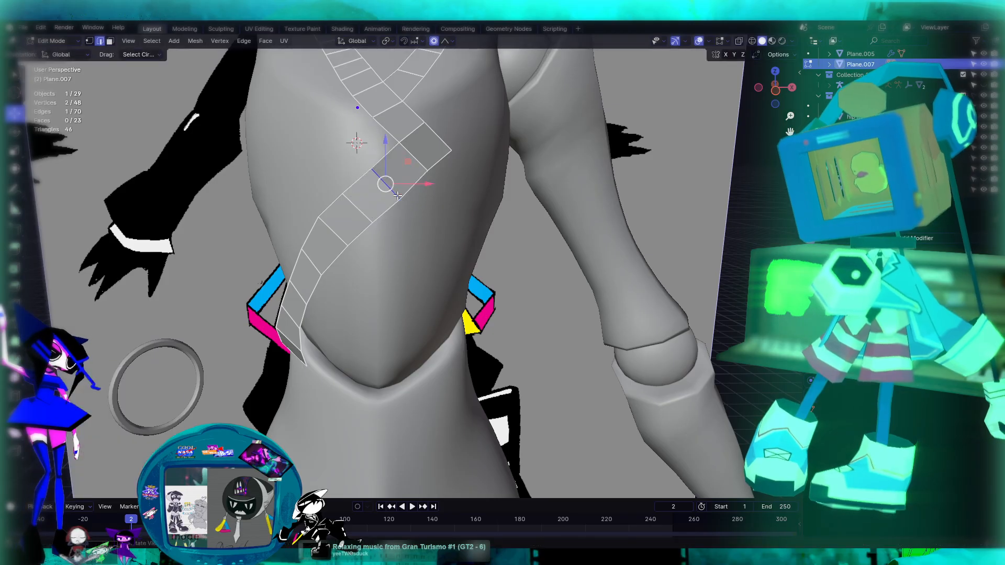
key("g")
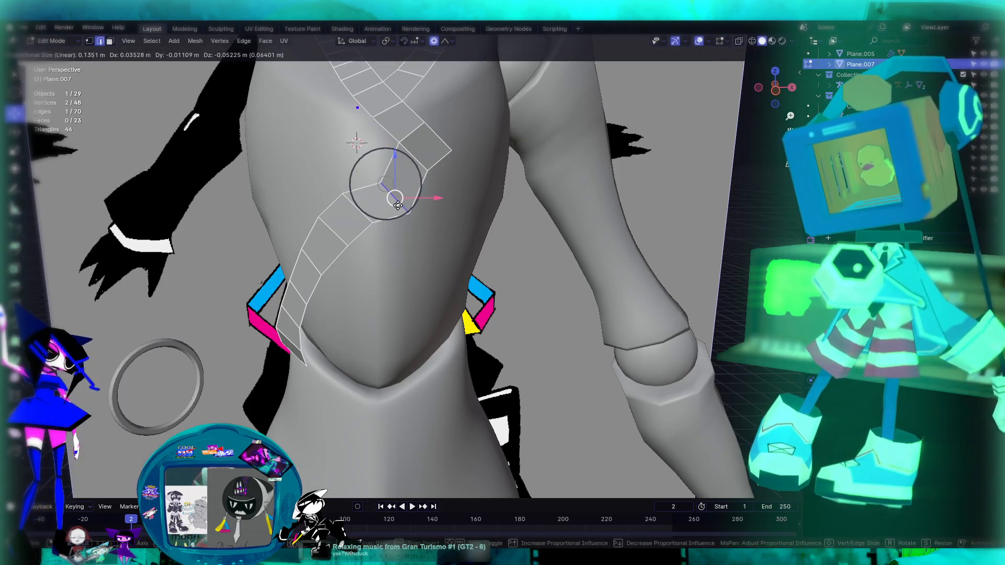
left_click(398, 205)
middle_click_drag(398, 205, 407, 249)
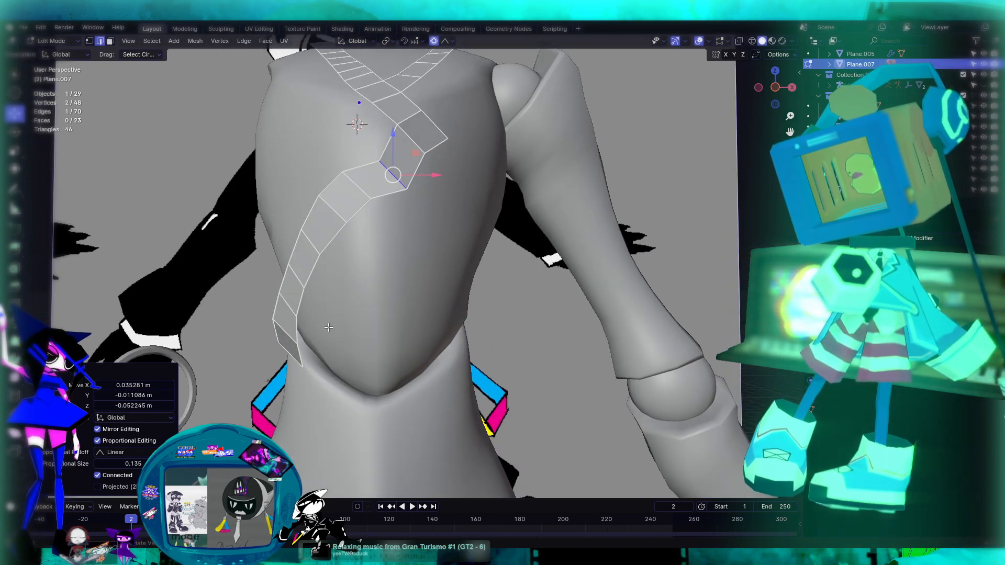
Move the next two edges down the strip about 0.043 m and 0.045 m in X, and -0.076 m and -0.117 m in Z
key("g")
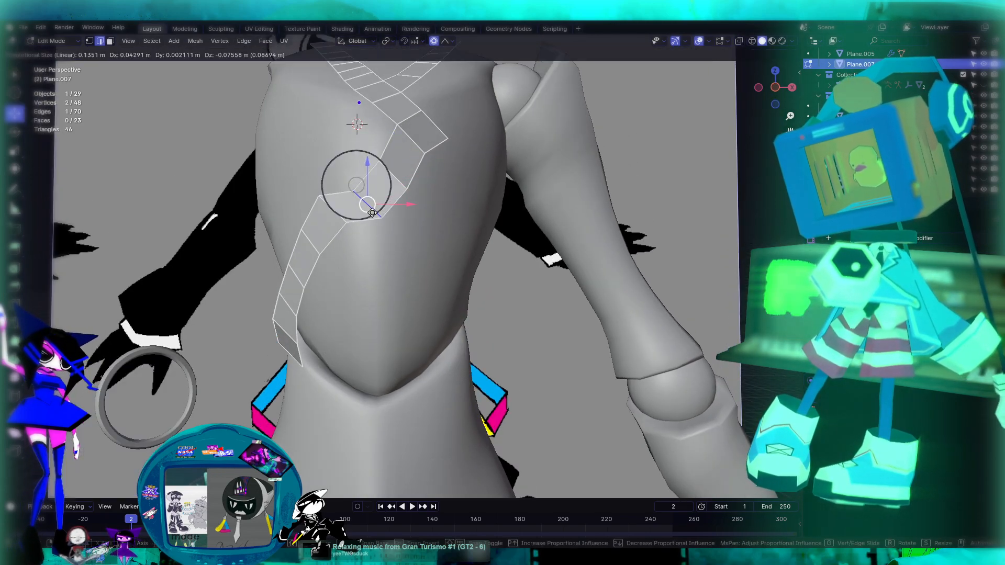
left_click(336, 219)
key("g")
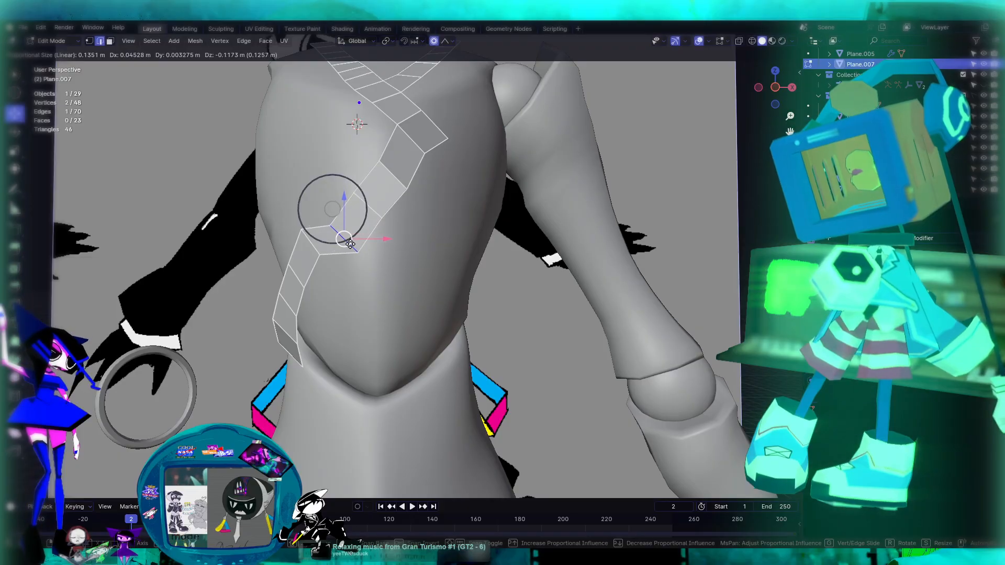
left_click(351, 246)
Shift the remaining edges toward the waist downward one by one, the last about 0.086 m in X, 0.007 m in Y and -0.120 m in Z
middle_click_drag(351, 246, 335, 212)
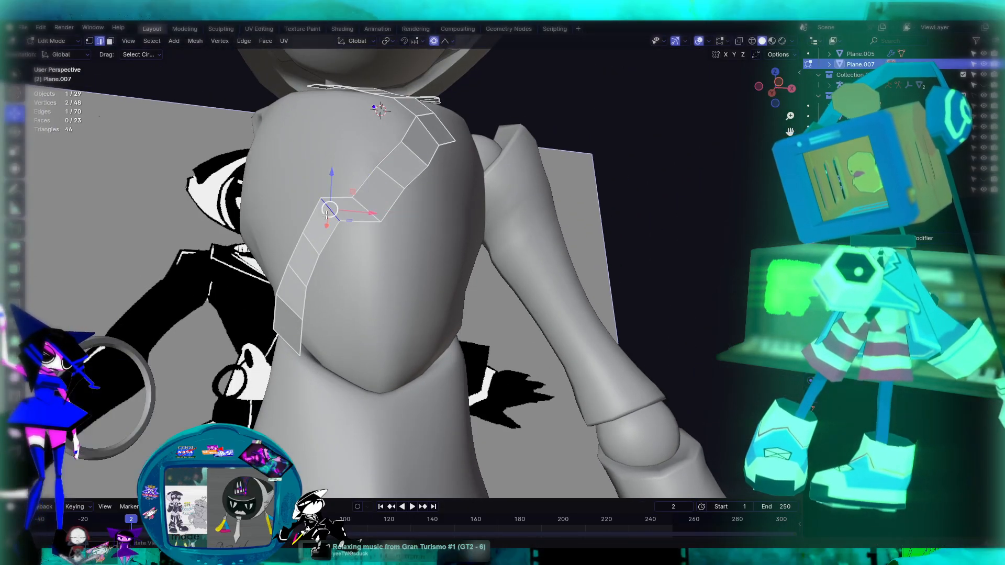
key("g")
left_click(350, 250)
middle_click_drag(350, 251, 328, 256)
key("g")
left_click(333, 260)
key("g")
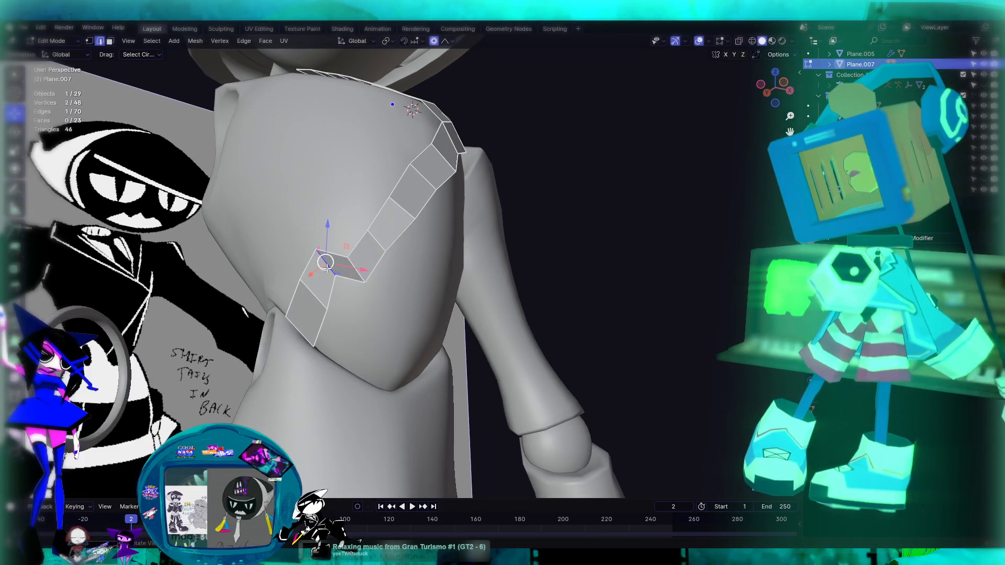
left_click(380, 317)
middle_click_drag(380, 316, 327, 360)
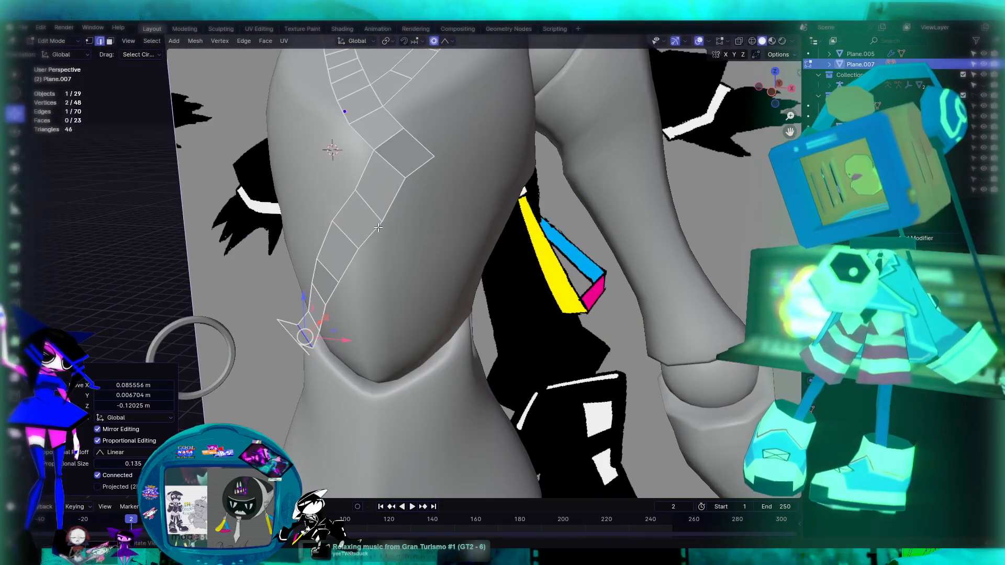
Using vertex selection, nudge one vertex in the upper part of the strips about 0.003 m in X and 0.002 m in Z
middle_click_drag(372, 254, 398, 251)
middle_click_drag(410, 215, 385, 309)
key("Tab")
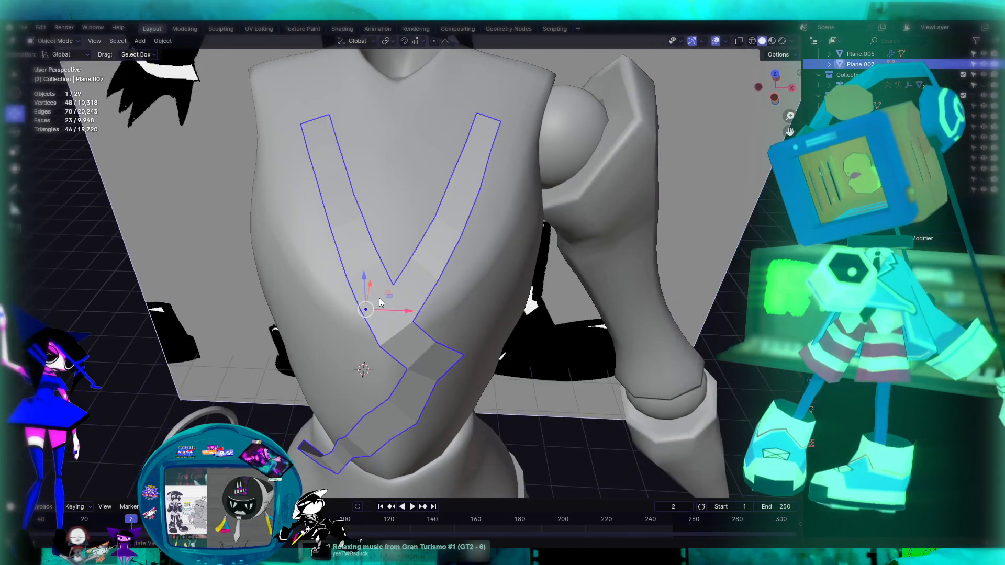
key("Tab")
scroll(373, 291, "up", 5)
scroll(351, 272, "down", 3)
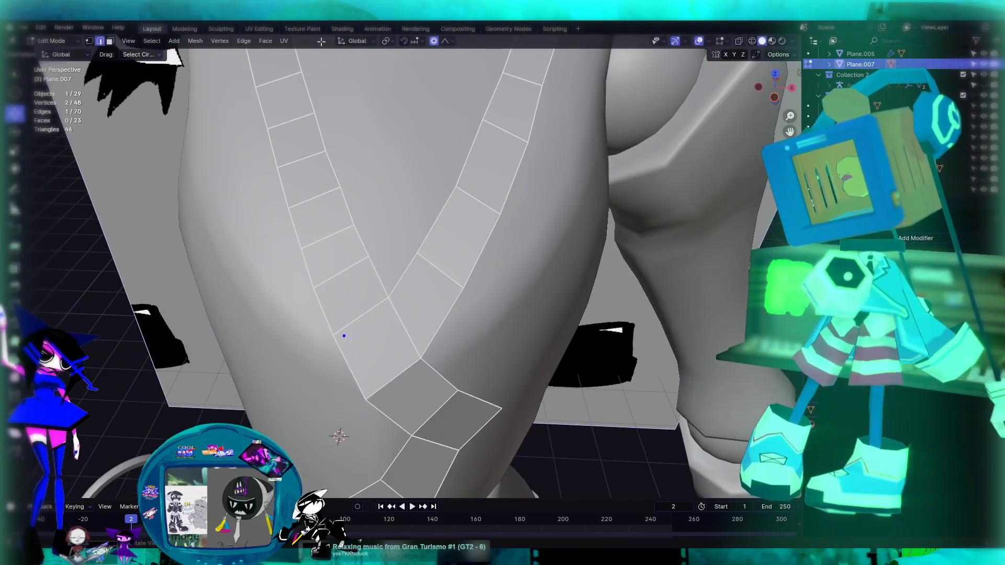
middle_click_drag(349, 184, 364, 190)
left_click_drag(365, 173, 372, 171)
middle_click_drag(445, 236, 414, 227)
middle_click_drag(438, 330, 392, 152, "shift")
middle_click_drag(366, 242, 369, 220)
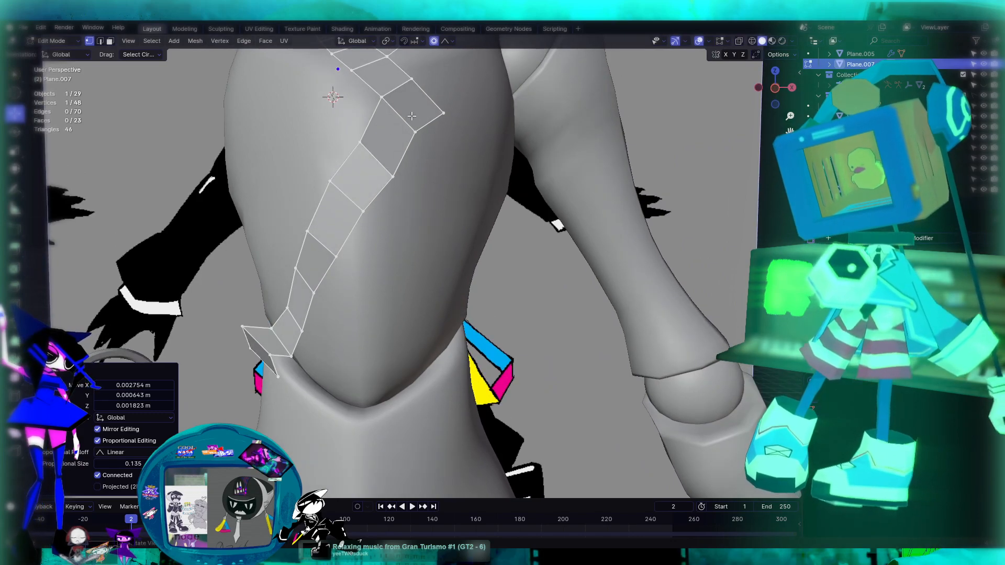
Nudge the two outer corner vertices at the strip's bend upward, the second about 0.007 m in X and 0.014 m in Z
left_click(444, 113)
middle_click_drag(458, 108, 445, 211, "shift")
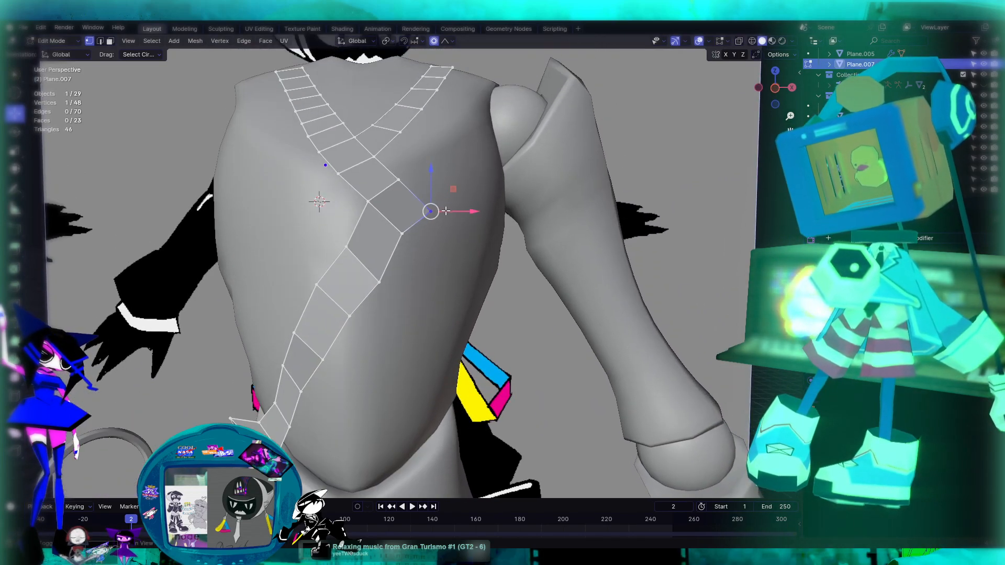
left_click_drag(433, 214, 400, 174)
left_click(399, 180)
left_click(399, 180)
middle_click_drag(431, 253, 400, 171)
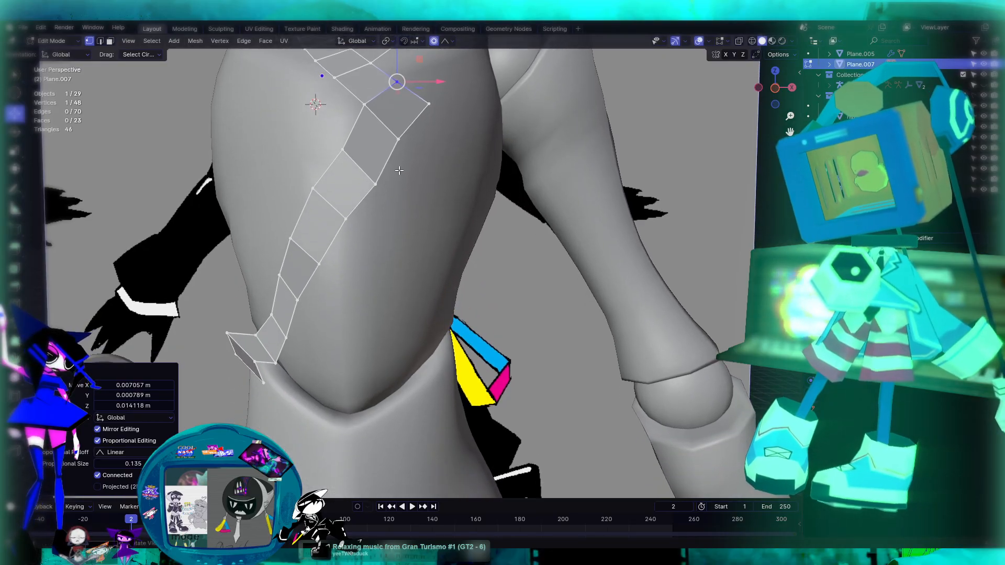
Move two consecutive middle edges of the lower strip about 0.031 m and 0.051 m in X, and -0.039 m and -0.052 m in Z
left_click(329, 200, "alt")
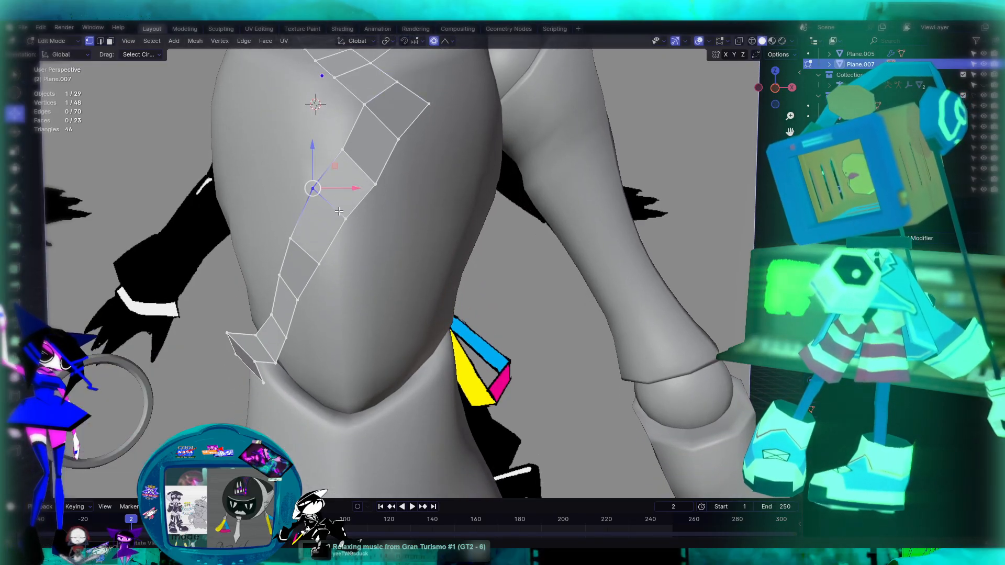
key("g")
left_click(306, 250)
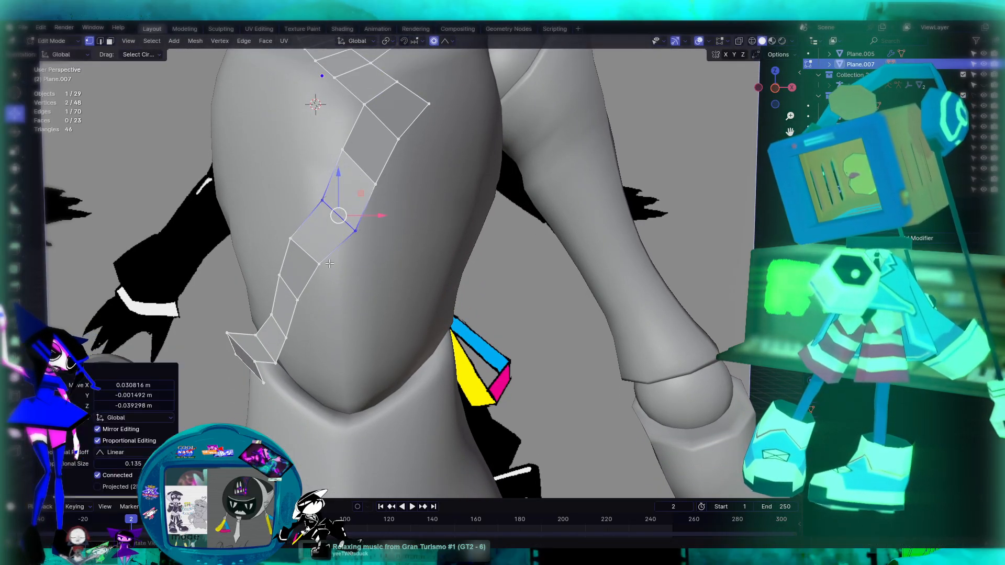
left_click_drag(308, 250, 321, 267)
middle_click_drag(330, 288, 343, 209, "shift")
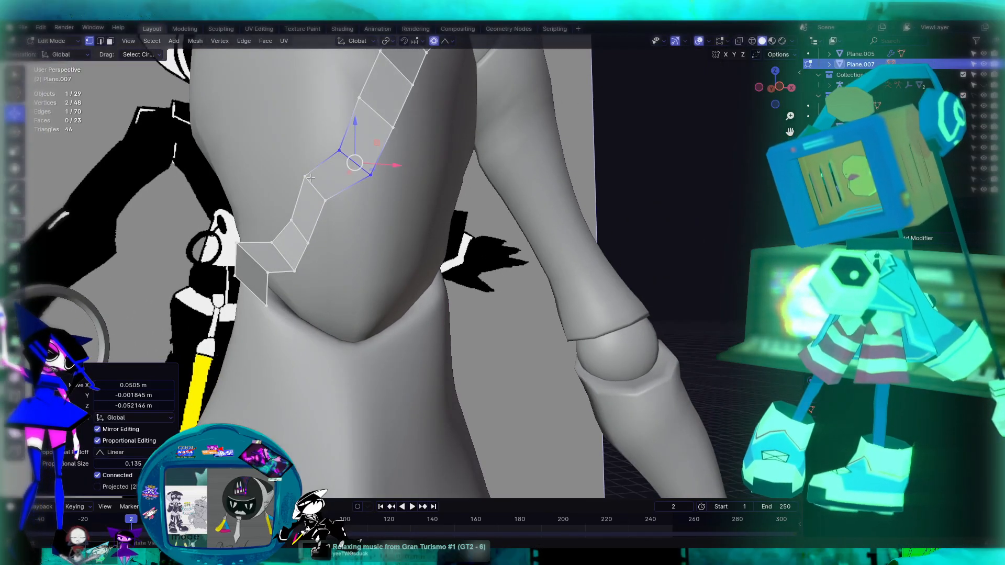
Move the next three edges down toward the torso's lower tip, reducing the proportional size to about 0.084 m for the last
key("g")
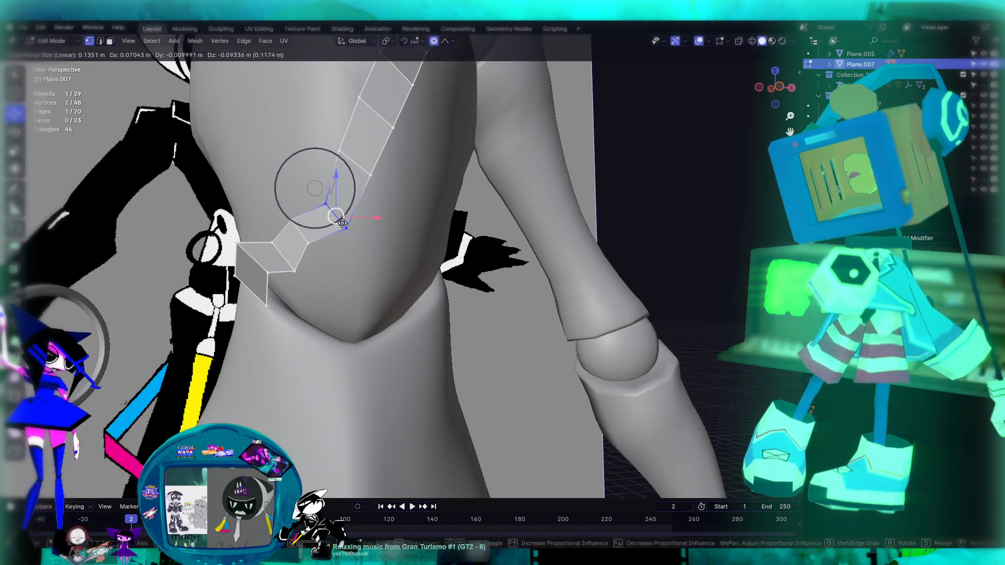
left_click(318, 238)
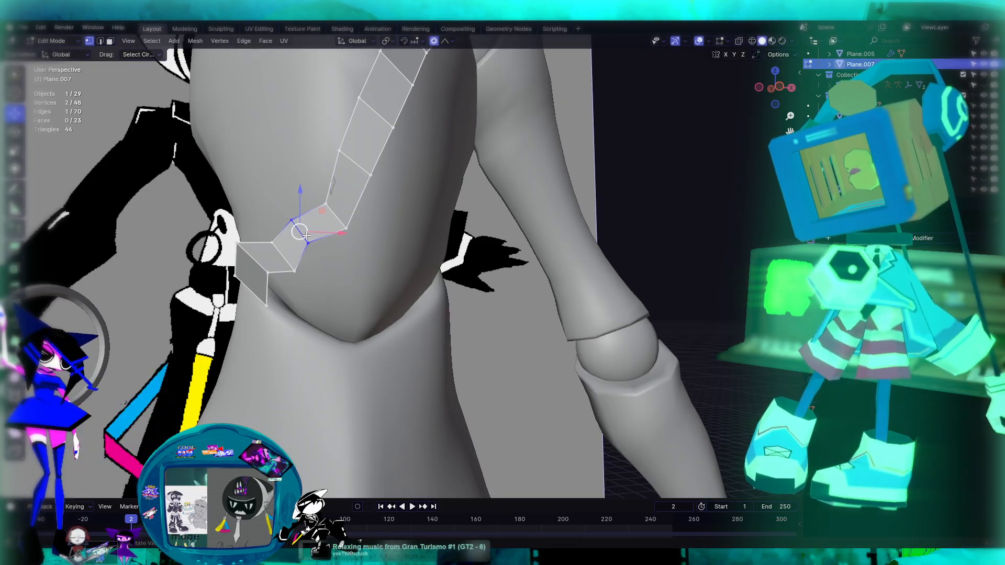
key("g")
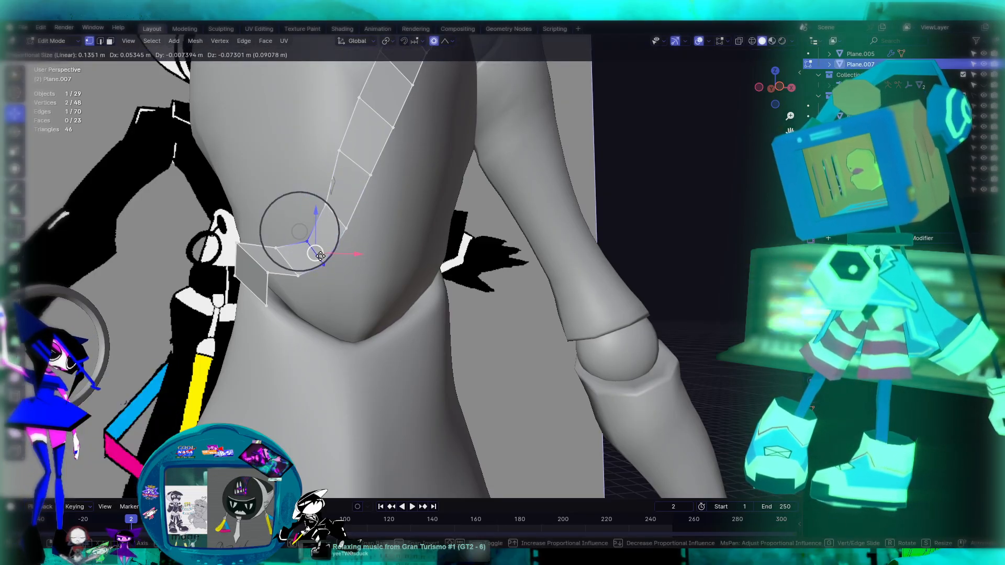
left_click(320, 257)
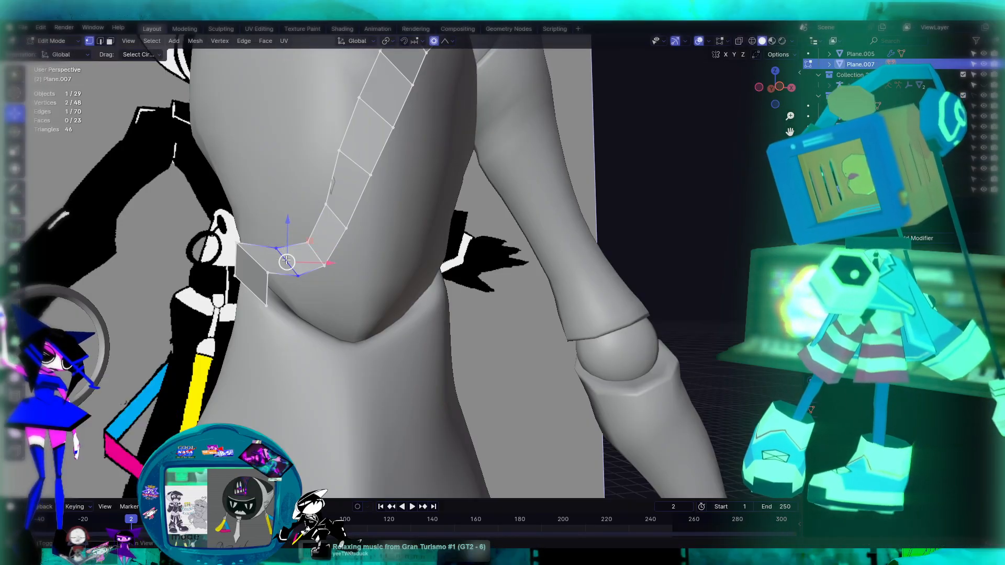
key("g")
scroll(306, 276, "up", 5)
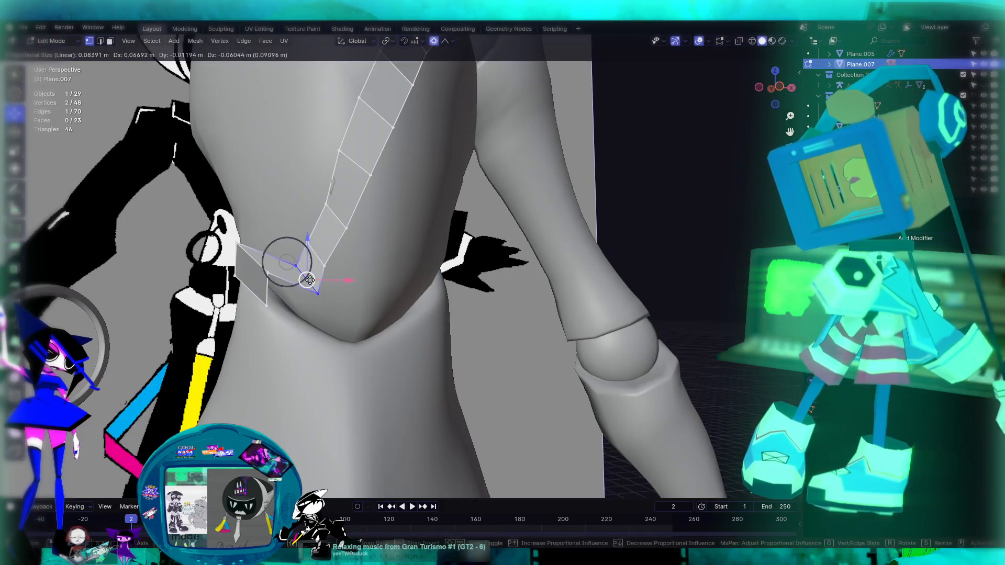
left_click(309, 280)
Slide the edge near the strip's lower end along its neighbours, and slightly adjust the edge above it to even the spacing
left_click(309, 245)
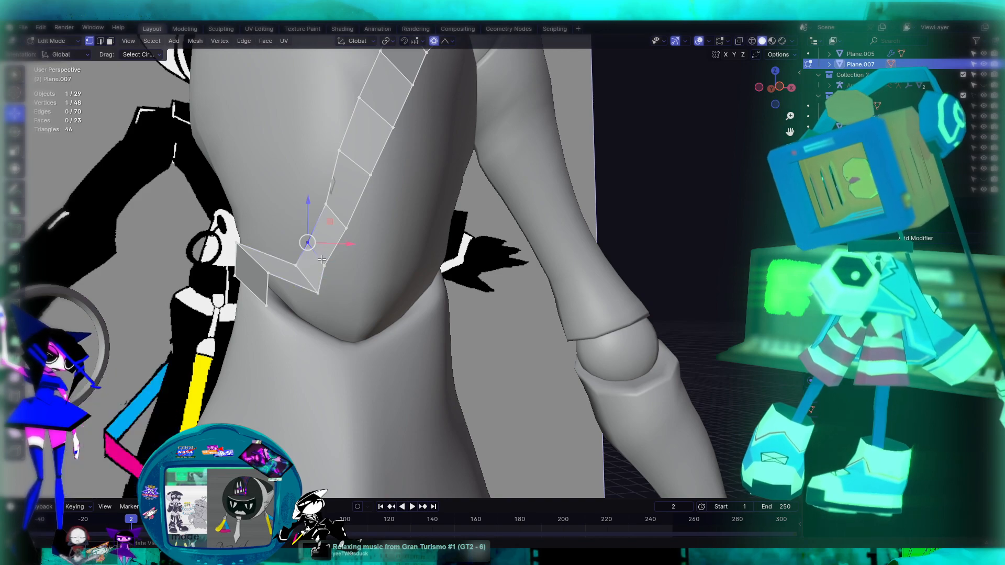
key("g")
key("g")
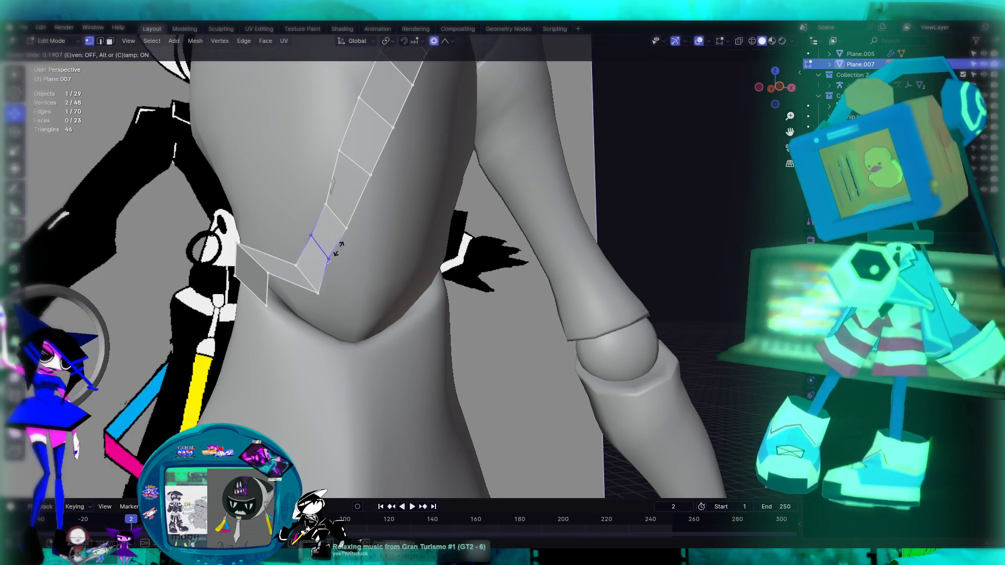
left_click(342, 247)
left_click(326, 203)
middle_click_drag(392, 240, 456, 242)
left_click_drag(423, 219, 424, 224)
In front view, move the vertices at the strip's lower end inward and down so they continue its diagonal line
middle_click_drag(441, 263, 296, 276, "alt")
left_click(245, 252)
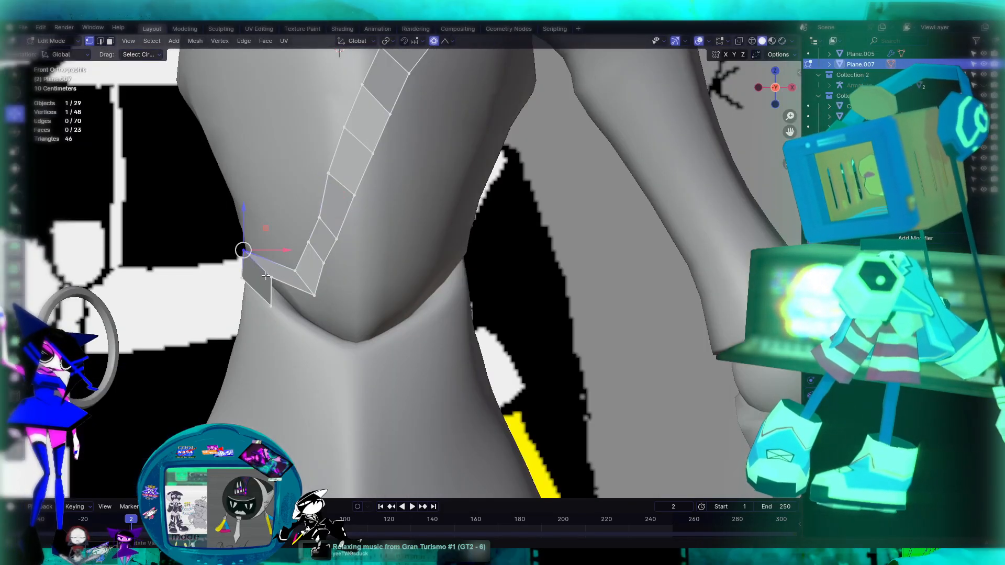
left_click(274, 279, "shift")
left_click_drag(265, 263, 311, 319)
left_click(243, 279)
Nudge two neighbouring vertices on the -X side of the lower strip up and toward -X to straighten its border
left_click(317, 218)
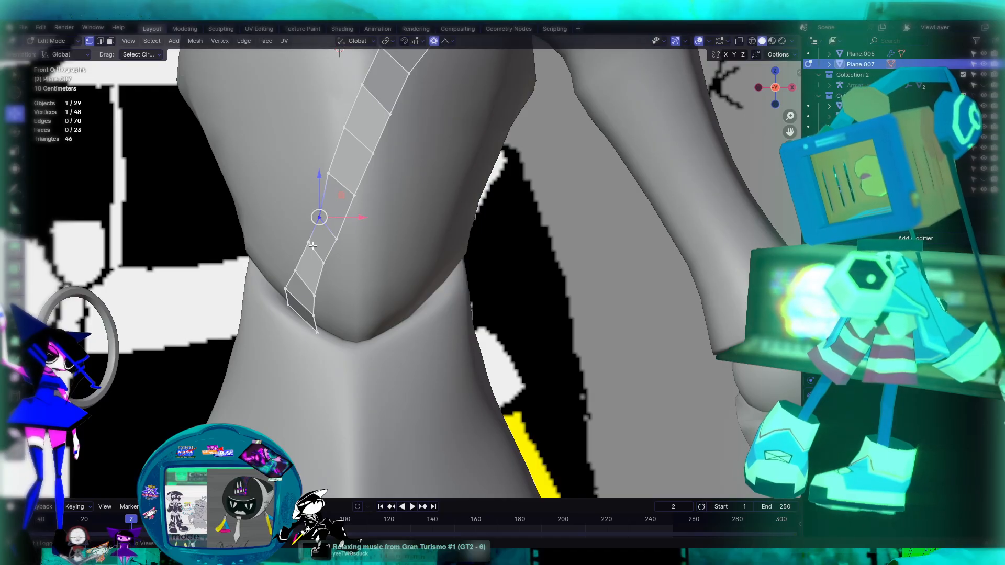
left_click(312, 246, "shift")
left_click_drag(314, 232, 310, 226)
Examine the straightened strip on the whole character in Object Mode, and inspect its lower part up close in Edit Mode
scroll(325, 231, "down", 3)
key("Tab")
middle_click_drag(448, 259, 469, 270)
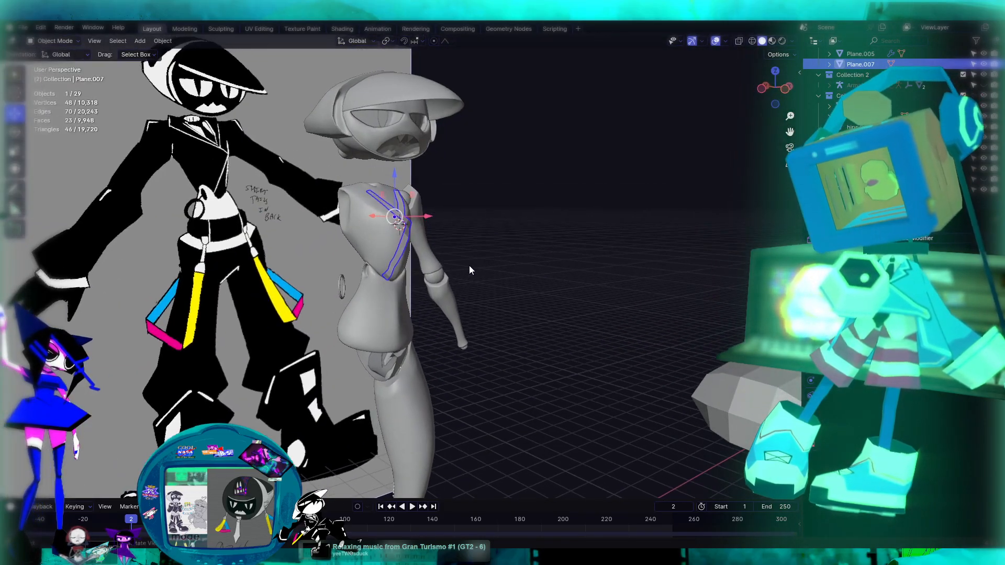
scroll(435, 266, "up", 4)
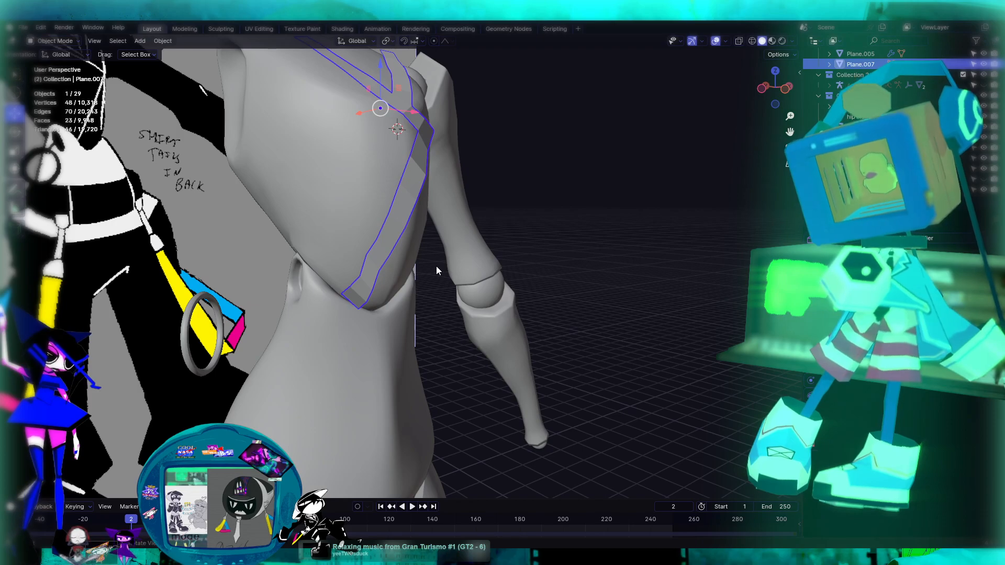
key("Tab")
middle_click_drag(458, 229, 393, 213)
scroll(363, 138, "up", 3)
middle_click_drag(362, 138, 390, 224)
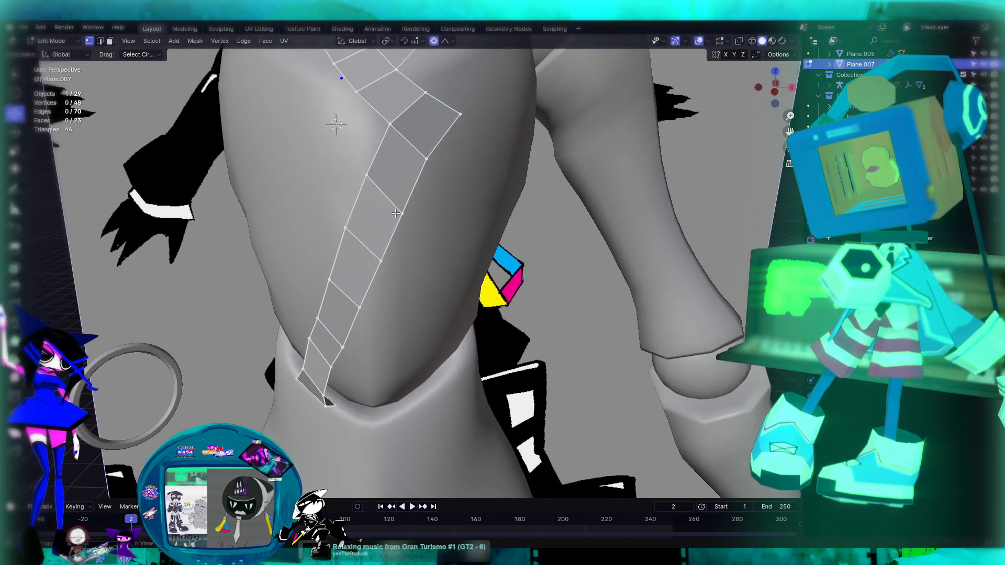
Move the strip's outermost corner vertex at the bend about -0.004 m in X, 0.007 m in Y and 0.027 m in Z
left_click(384, 177)
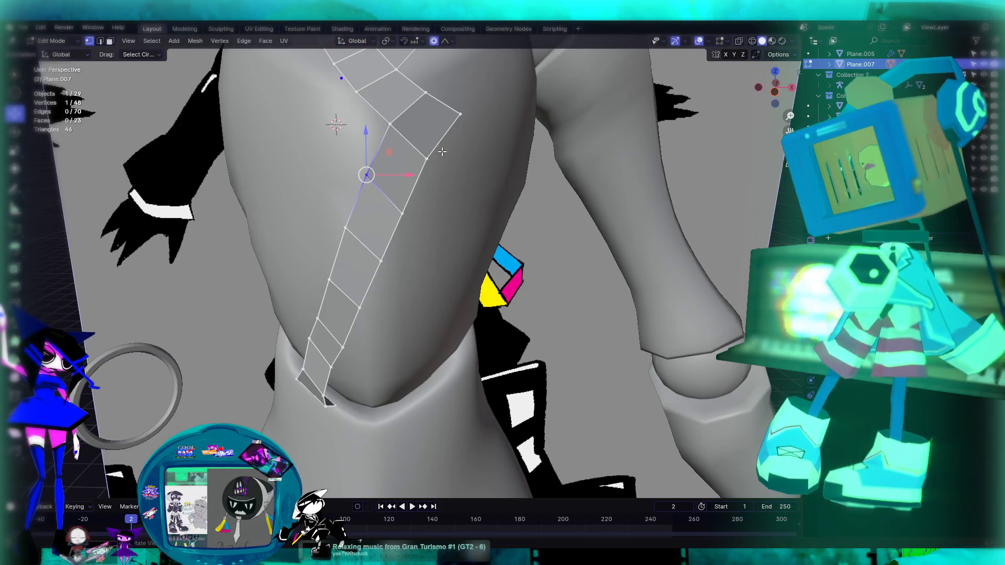
left_click(455, 115)
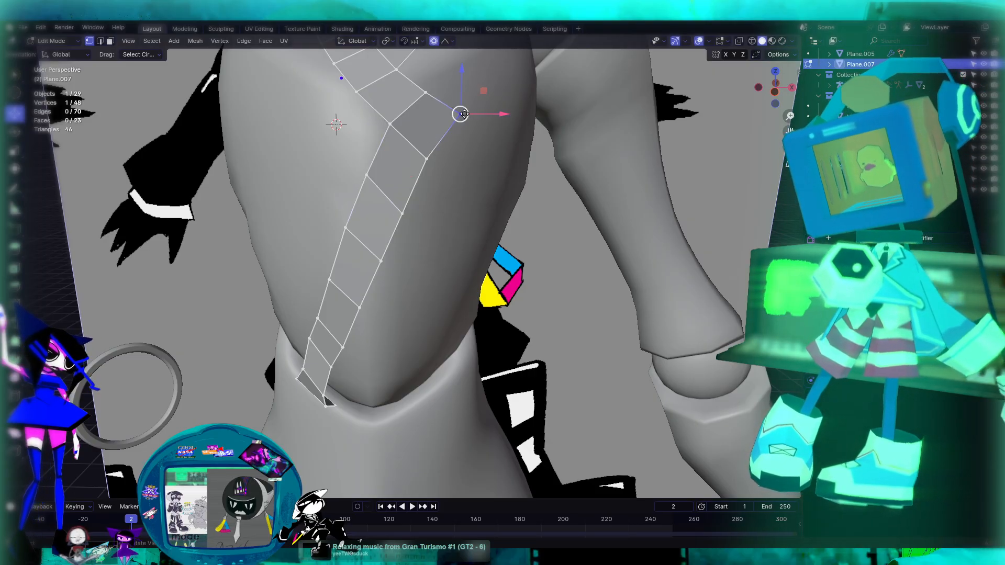
key("g")
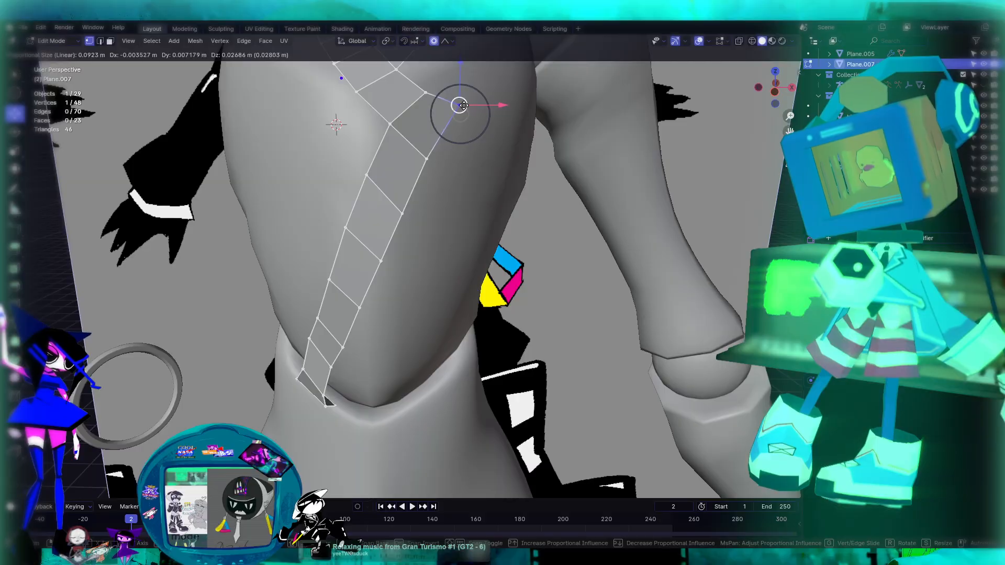
left_click(461, 105)
middle_click_drag(460, 103, 453, 218)
Move the vertex just above that corner about 0.005 m in X, 0.004 m in Y and 0.014 m in Z
left_click(429, 228)
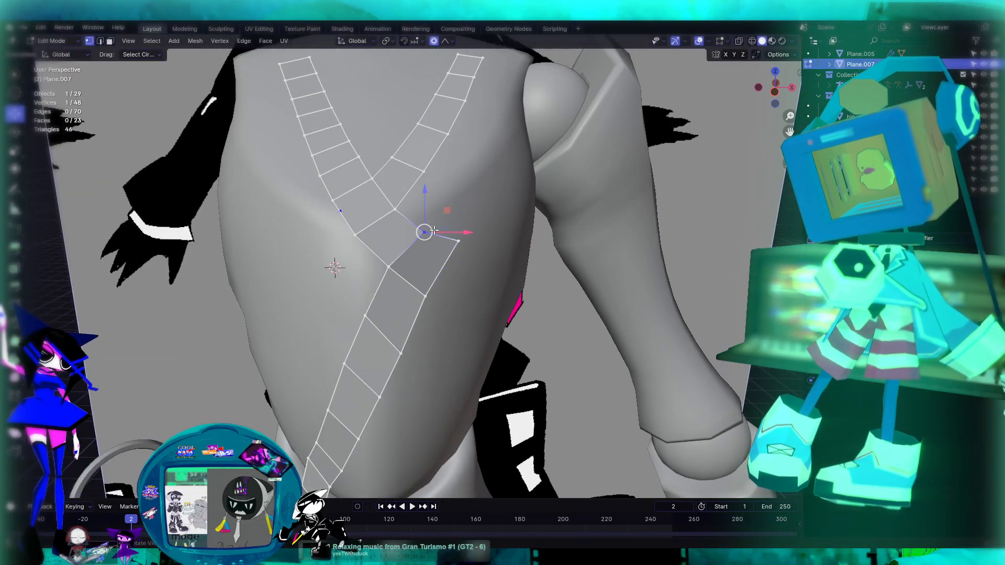
key("g")
left_click(429, 224)
scroll(481, 265, "down", 4)
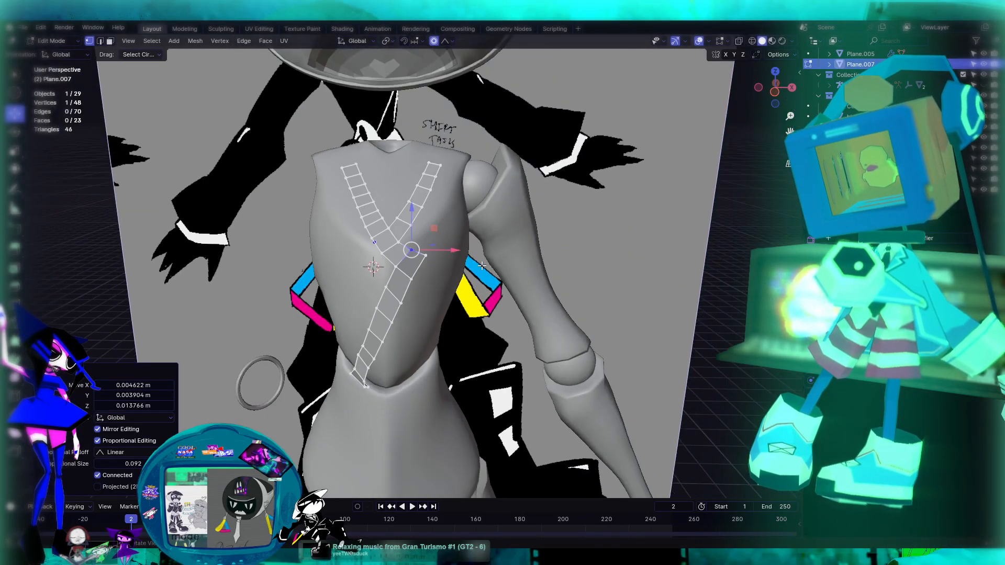
Examine the strips on the torso in Object Mode, and reopen the strip mesh for editing
key("Tab")
left_click(485, 295)
scroll(484, 295, "down", 4)
middle_click_drag(422, 302, 353, 299)
scroll(438, 285, "up", 5)
left_click(441, 281)
key("Tab")
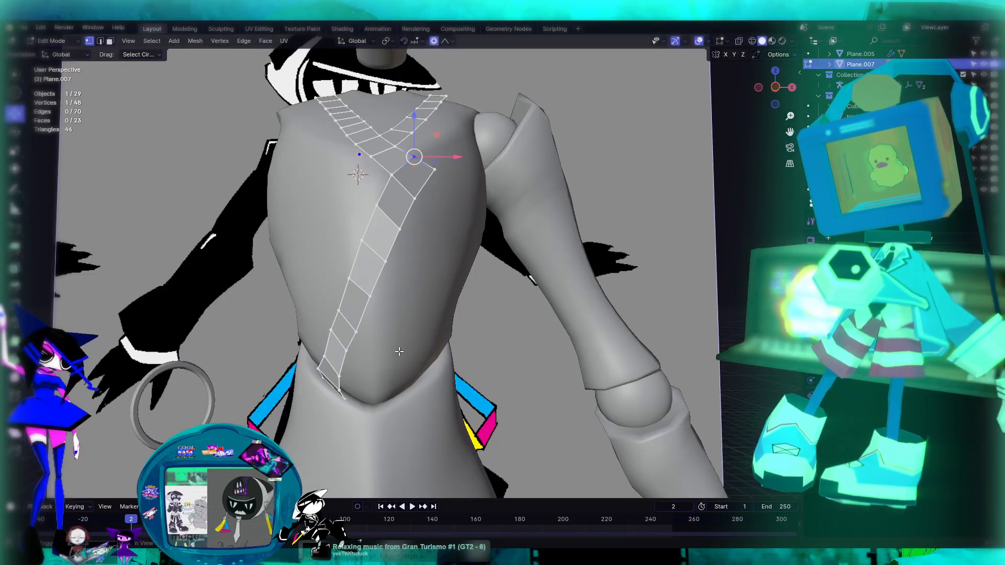
Move a -X side border vertex near the strip's lower end about -0.015 m in X, 0.002 m in Y and 0.012 m in Z
scroll(400, 352, "up", 5)
middle_click_drag(376, 325, 355, 300)
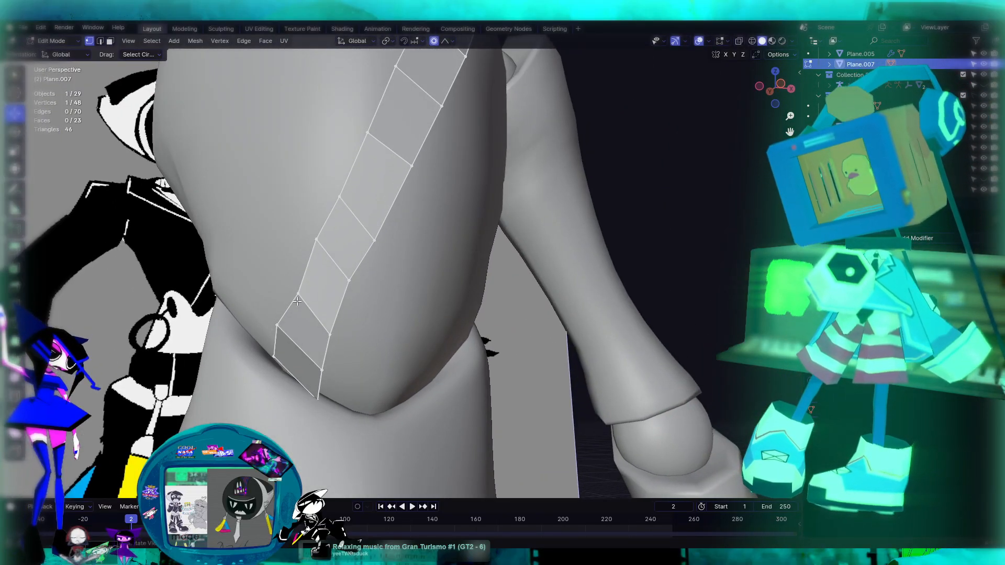
left_click_drag(302, 291, 292, 285)
middle_click_drag(292, 285, 367, 328)
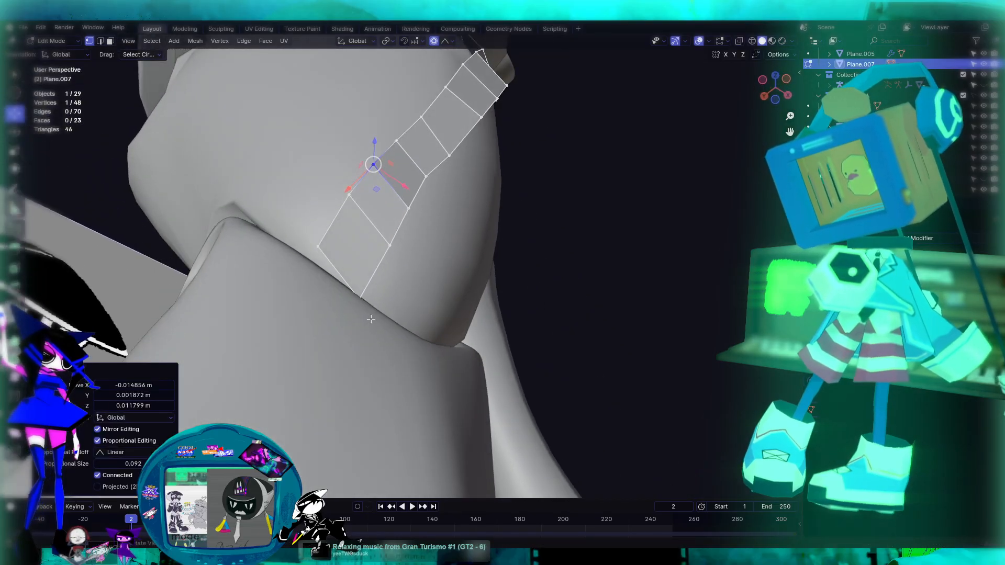
Tuck the strip's lowest cross edges against the torso, moving the second-to-last one about -0.007 m in X, 0.044 m in Y and 0.020 m in Z
middle_click_drag(420, 201, 535, 298)
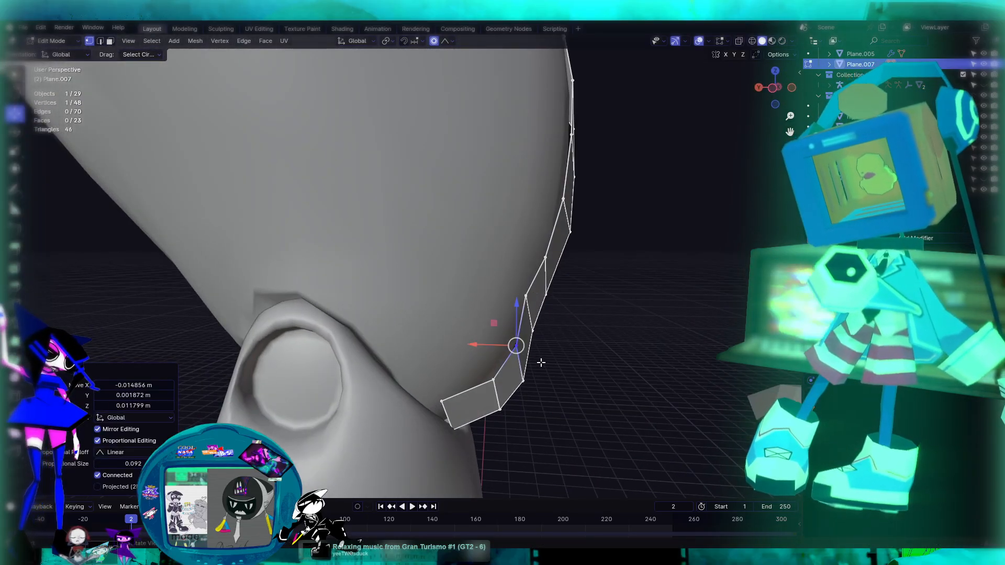
left_click(527, 381, "shift")
left_click_drag(518, 361, 497, 356)
middle_click_drag(512, 383, 500, 288, "shift")
left_click(473, 282)
left_click(481, 319, "shift")
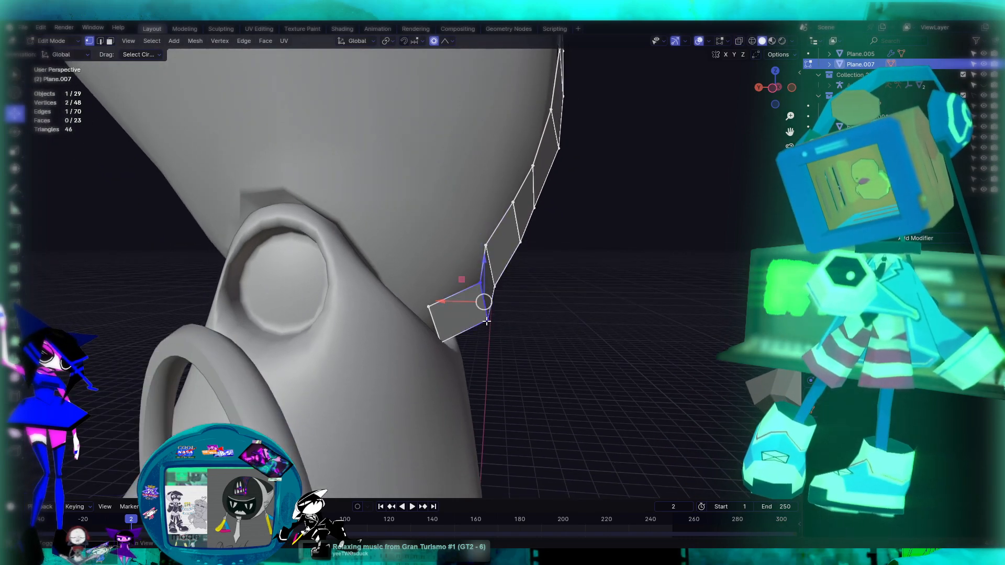
left_click_drag(484, 302, 467, 294)
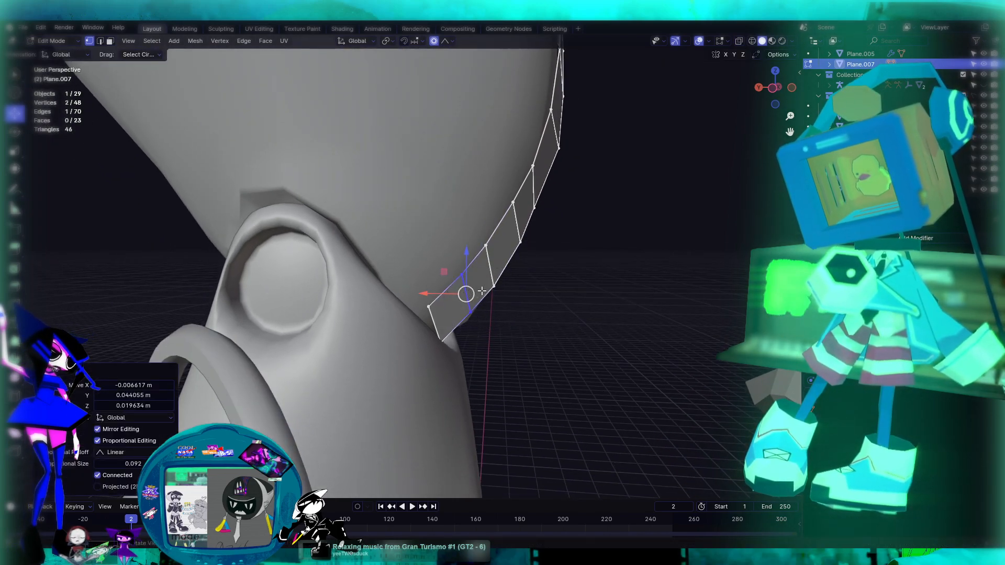
left_click(429, 306)
key("g")
left_click(490, 306)
In front view, shift two neighbouring cross edges of the lower strip, moving the lower one about -0.020 m in X
middle_click_drag(554, 297, 482, 297, "alt")
middle_click_drag(417, 183, 429, 257, "shift")
left_click(333, 263)
left_click(352, 285, "shift")
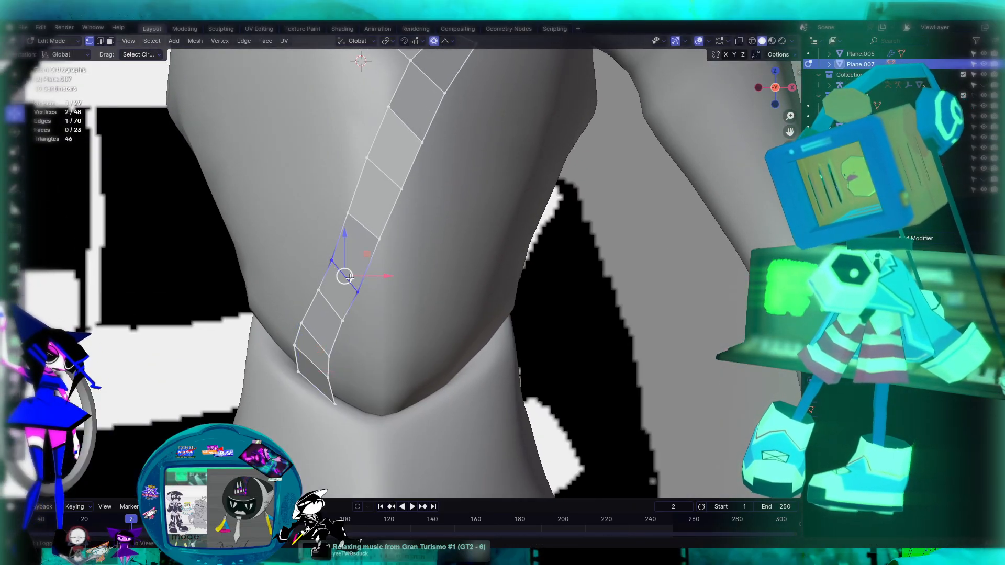
key("g")
left_click(343, 265)
left_click(322, 302)
key("g")
left_click(324, 302)
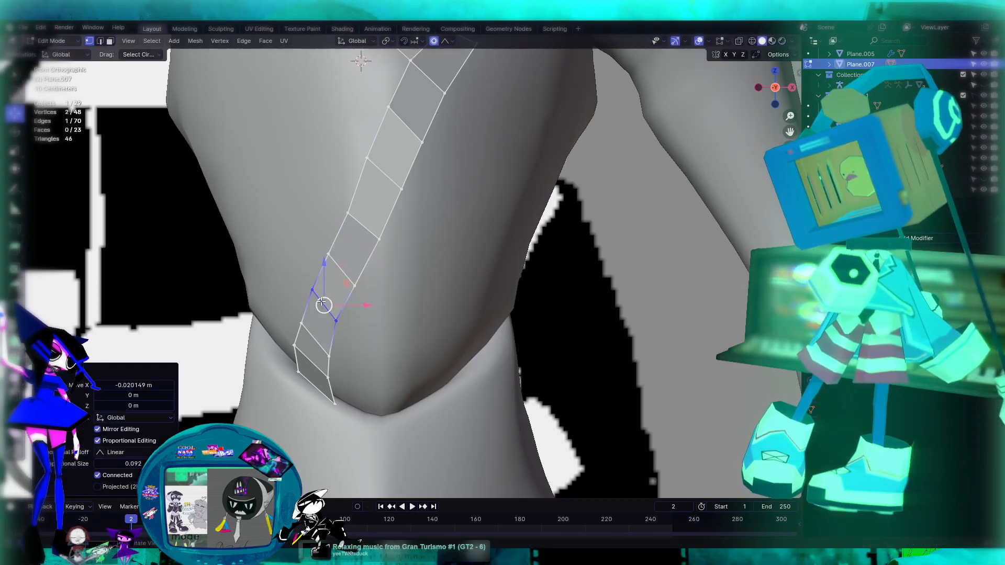
Move two cross edges midway down the strip, about -0.015 m X and 0.018 m Z for the upper, -0.028 m X and 0.013 m Z for the lower
middle_click_drag(415, 225, 409, 286, "shift")
scroll(381, 241, "down", 3)
scroll(351, 265, "up", 4)
left_click(331, 275)
left_click(365, 306, "shift")
key("g")
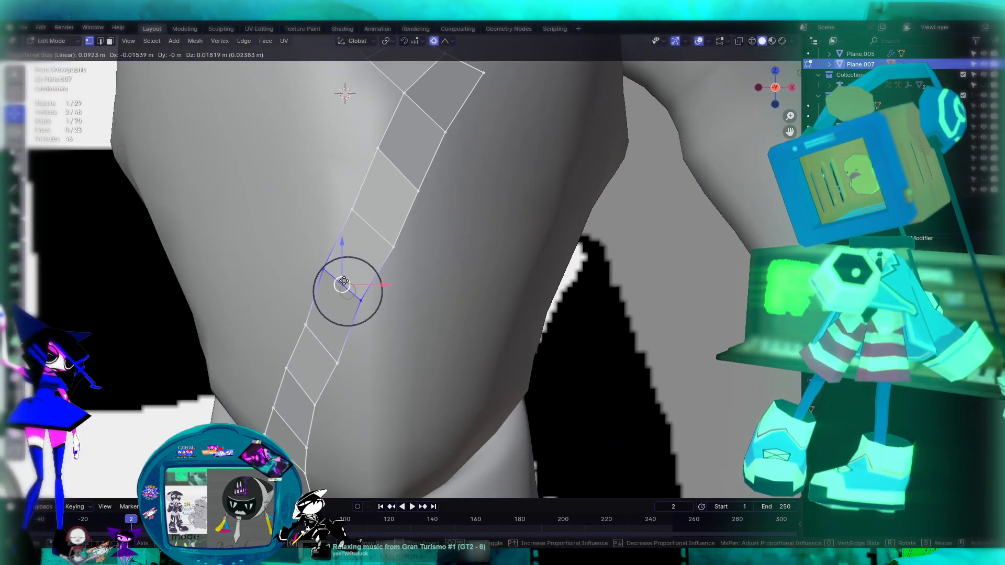
left_click(344, 281)
left_click(306, 325)
left_click(338, 363, "shift")
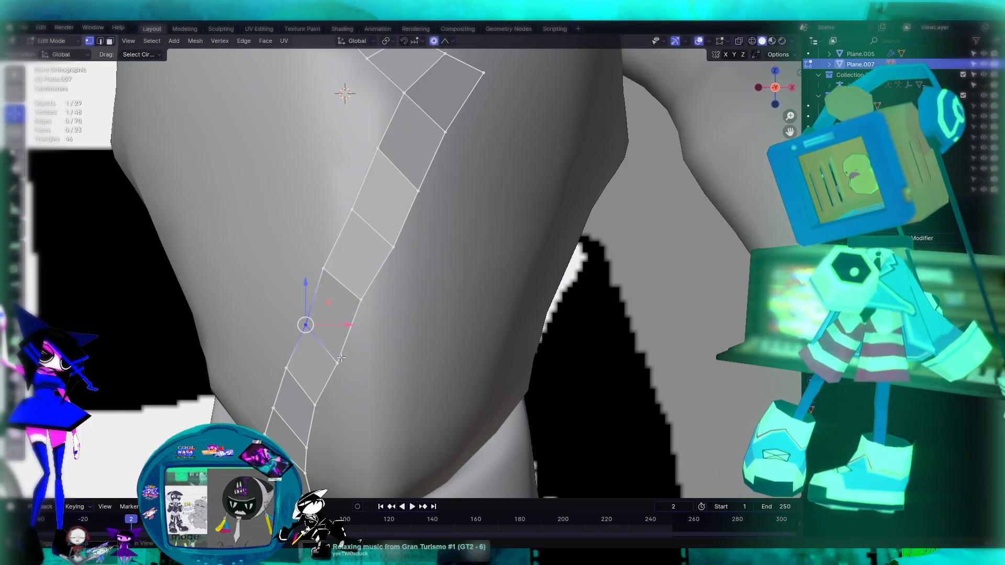
key("g")
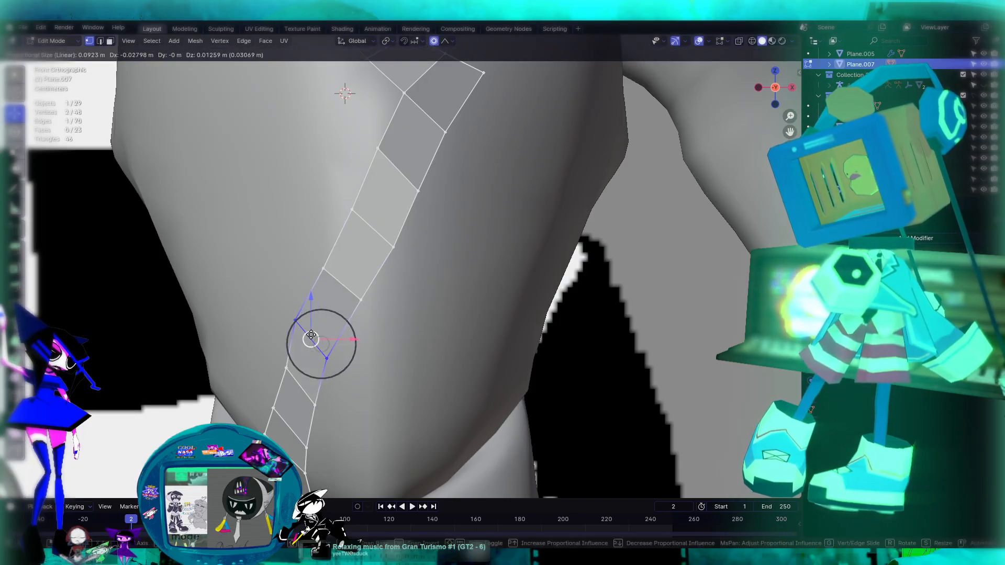
left_click(310, 335)
Move the next lower cross edge about -0.011 m in X and 0.007 m in Z, and slide its +X side vertex by a factor of 0.002
middle_click_drag(277, 368, 345, 291, "shift")
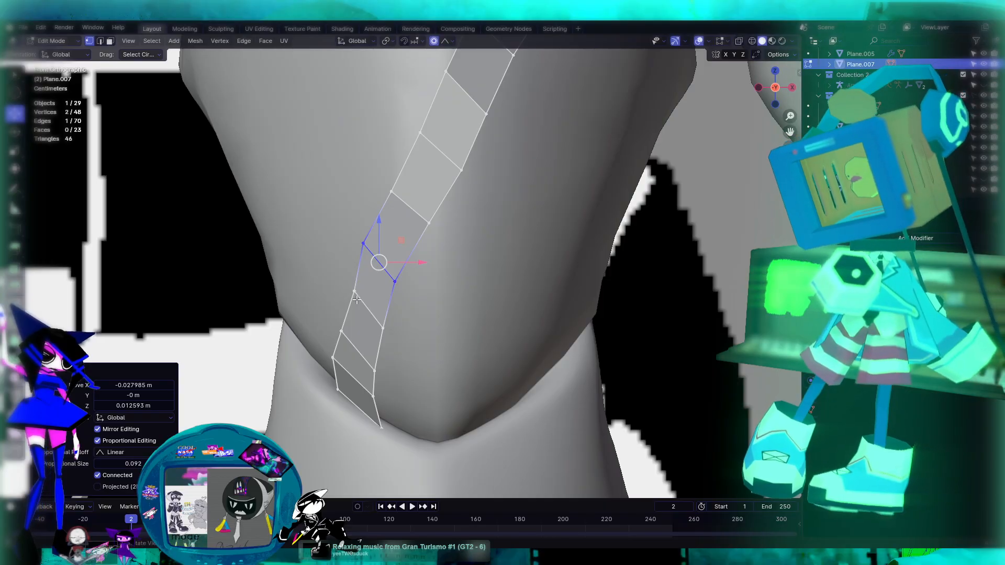
left_click(354, 292)
left_click(383, 328, "shift")
key("g")
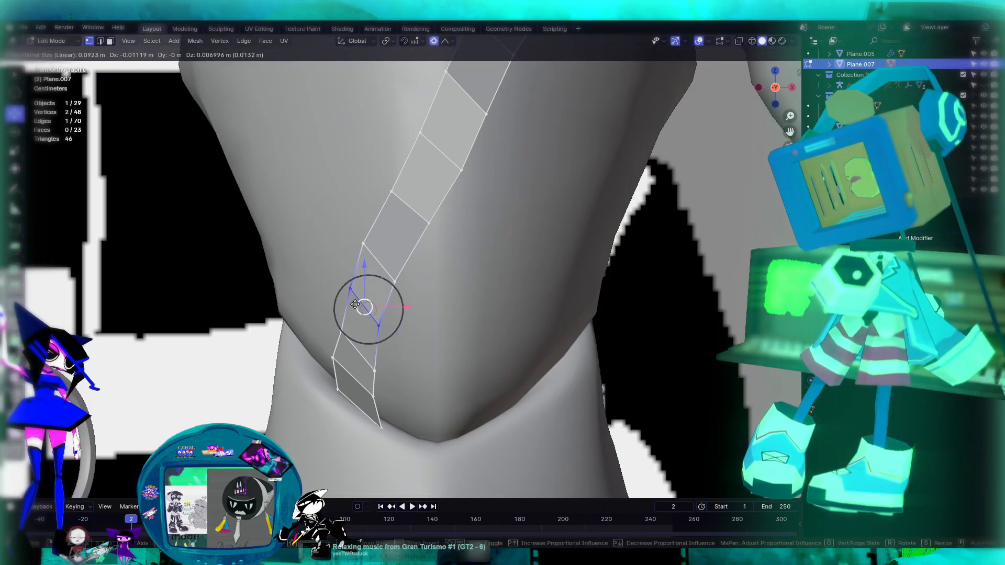
left_click(356, 304)
left_click(378, 325)
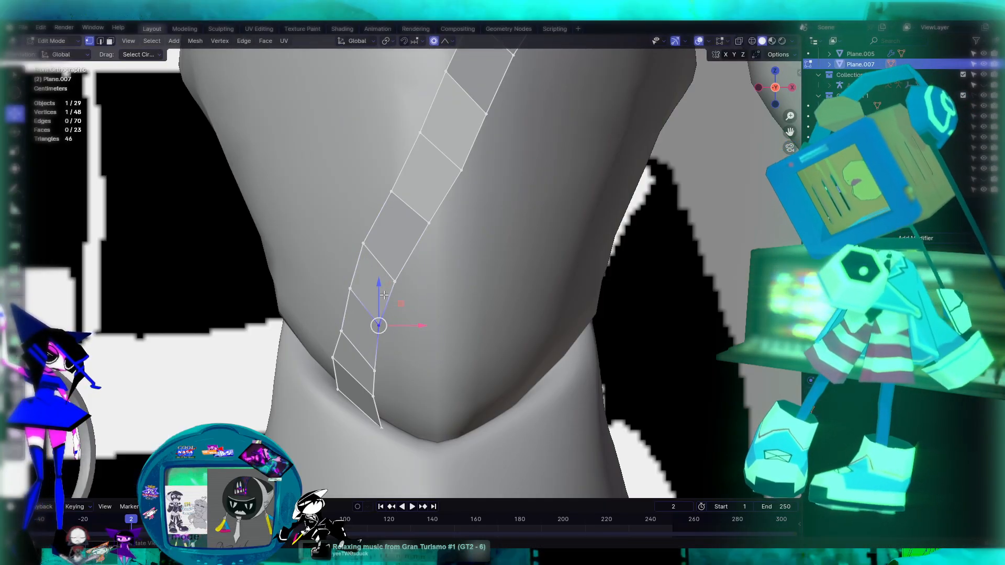
key("g")
key("g")
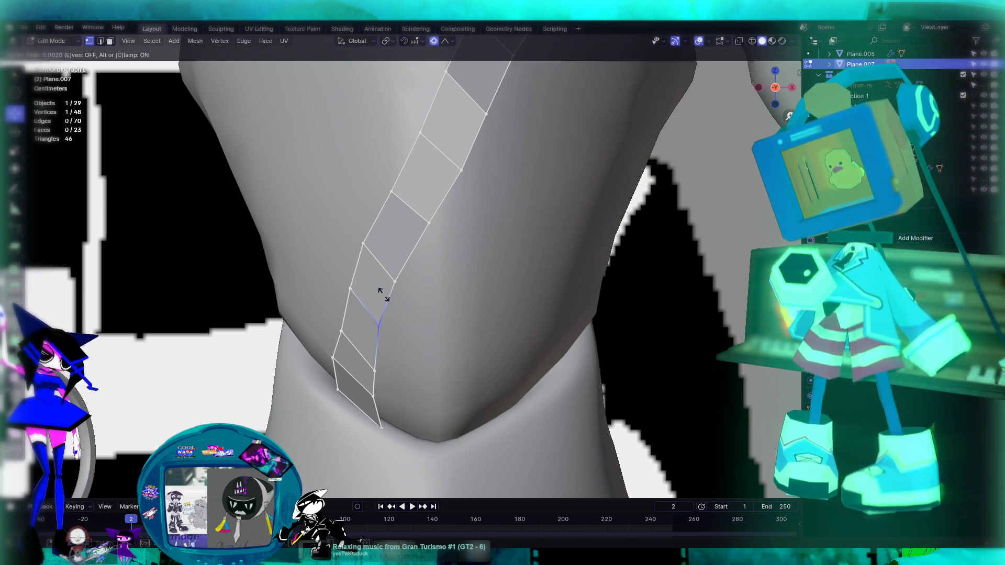
left_click(377, 293)
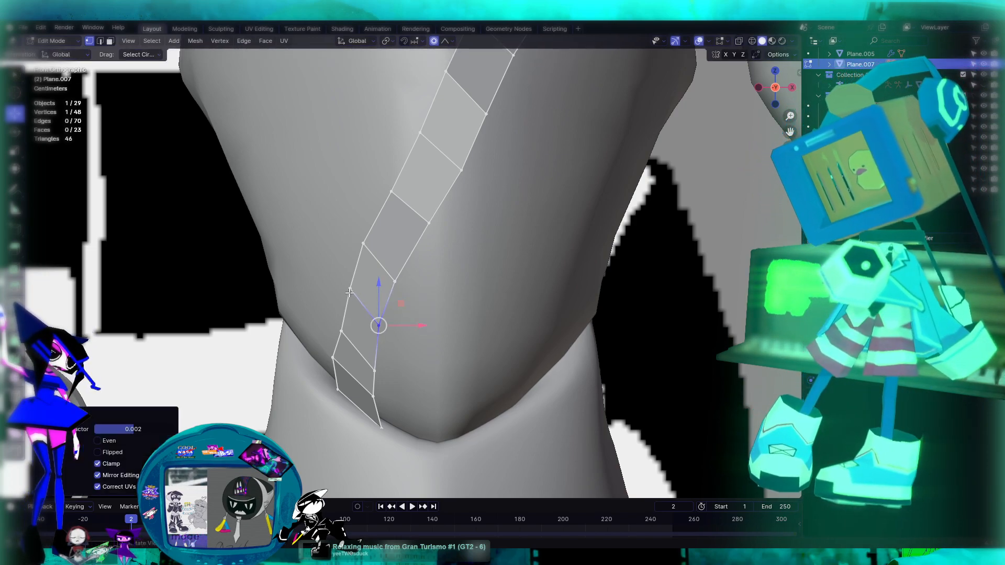
Move the -X side vertex of the following cross edge outward, and slide that whole cross edge along the strip
key("g")
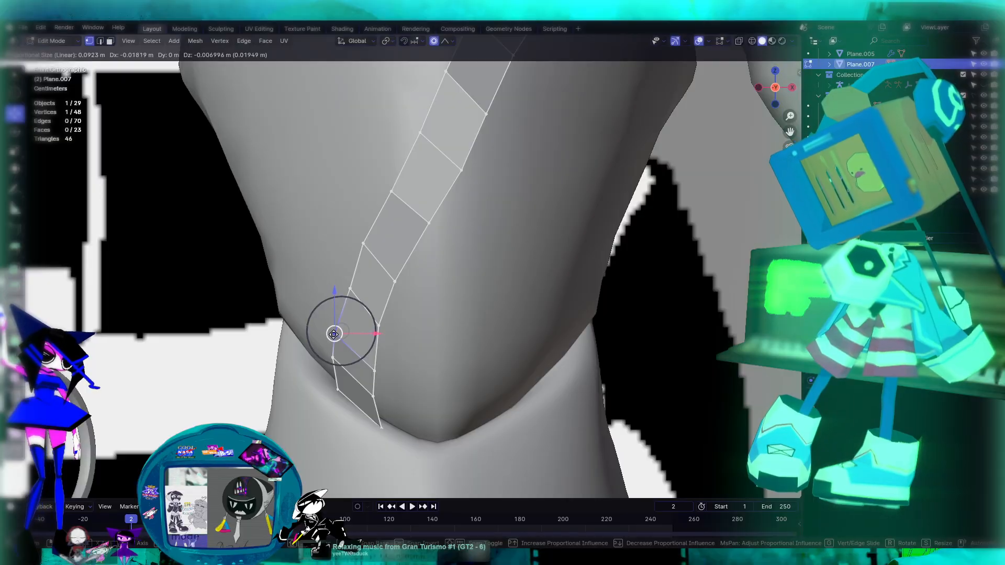
left_click(370, 356)
left_click(374, 369, "shift")
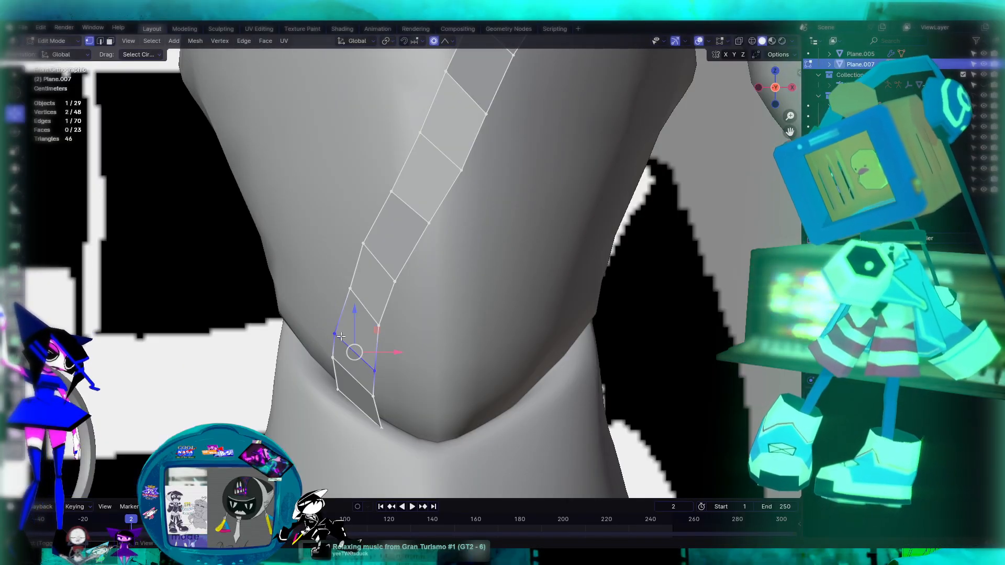
key("g")
key("g")
left_click(343, 330)
Examine the straightened strip on the torso in Object Mode from the front and at an angle, and inspect its lower part in Edit Mode
scroll(456, 306, "down", 4)
left_click(585, 306)
scroll(573, 306, "down", 2)
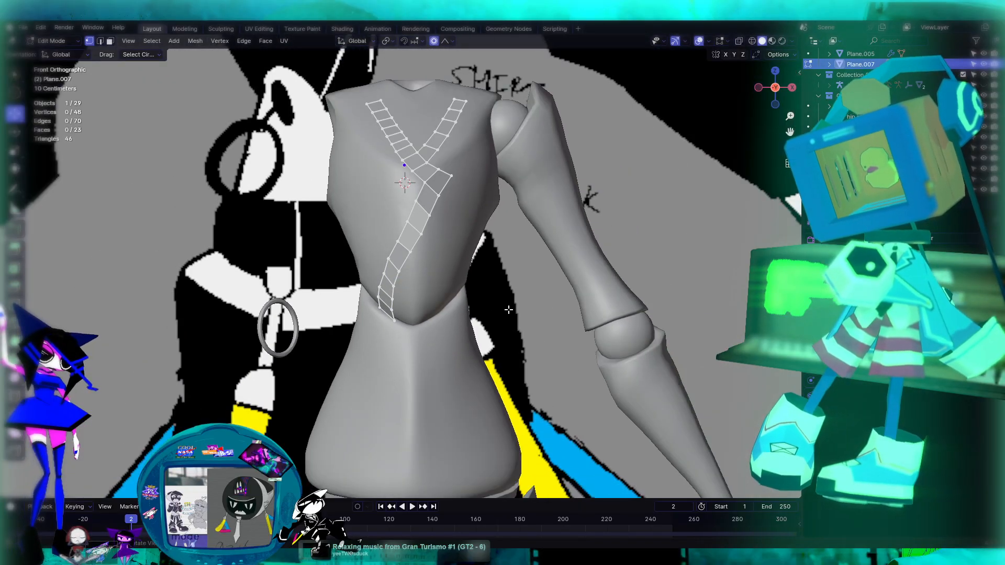
key("Tab")
left_click(542, 303)
middle_click_drag(465, 303, 517, 303, "alt")
middle_click_drag(585, 261, 481, 279)
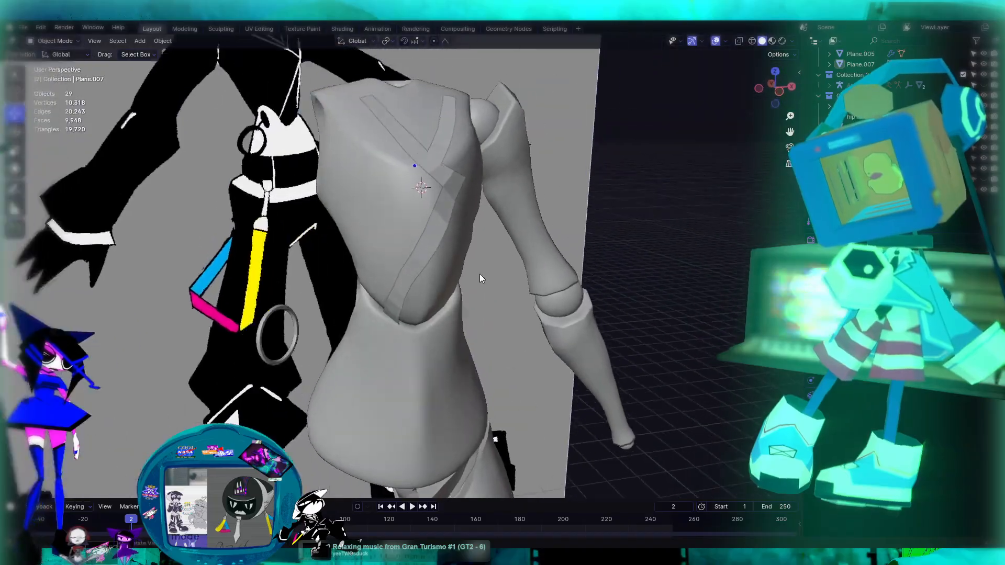
scroll(481, 277, "up", 5)
key("Tab")
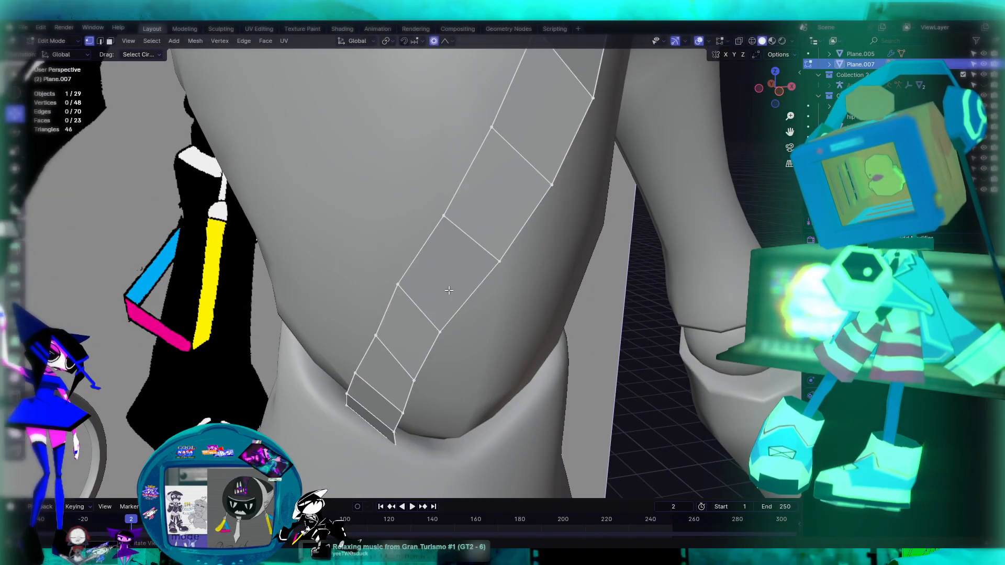
Move two neighbouring +X side border vertices near the strip's lower end about 0.015 m in X and -0.004 m in Y
left_click(441, 325)
key("g")
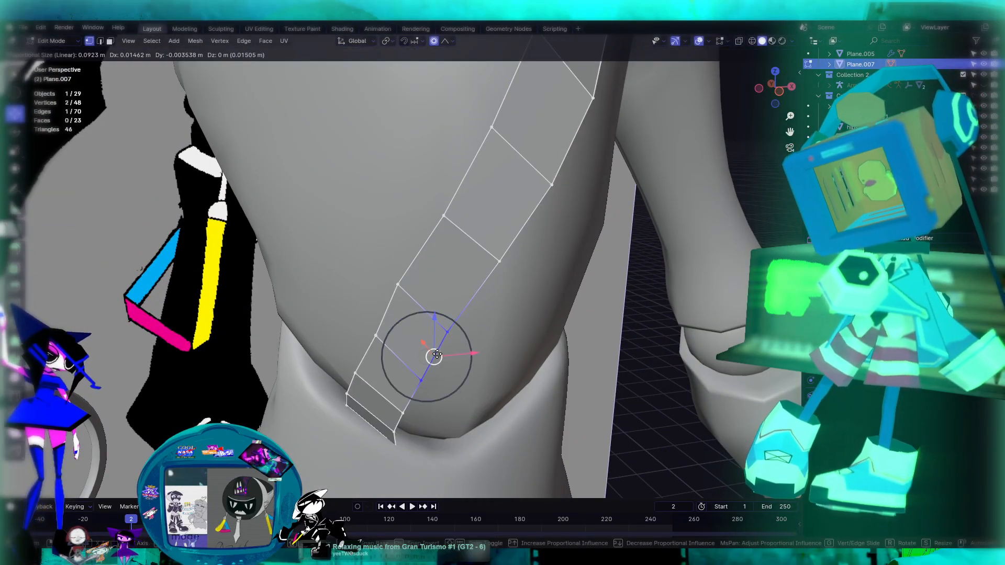
left_click(437, 354)
Check how closely the strip fits the torso from different angles in Object Mode, and return to editing its mesh
left_click(573, 375)
key("Tab")
scroll(574, 376, "down", 6)
middle_click_drag(535, 375, 485, 343)
scroll(499, 200, "up", 5)
middle_click_drag(499, 200, 366, 208)
key("Tab")
Push two +X side border vertices of the long strip along Y toward the torso, moving the second about 0.036 m
scroll(466, 244, "up", 4)
scroll(497, 243, "up", 1)
key("g")
key("x")
left_click_drag(402, 236, 402, 235)
mouse_move(400, 243)
middle_mouse_down()
mouse_move(400, 271)
mouse_move(406, 229)
middle_mouse_up()
key("g")
key("x")
left_click(427, 171)
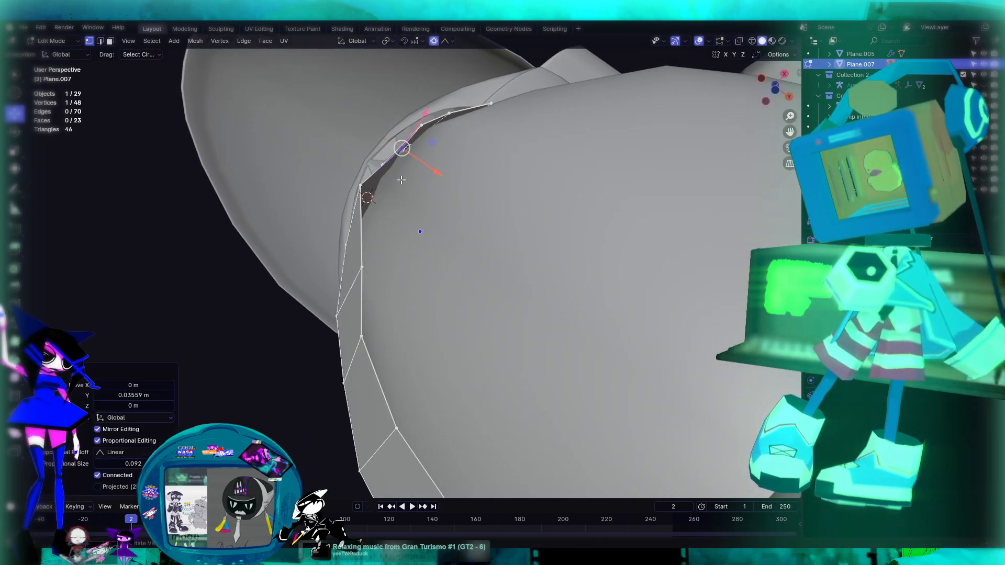
Push the next border vertex about 0.035 m along Y, and adjust the neighbouring vertices to follow the torso's curve
key("g")
key("x")
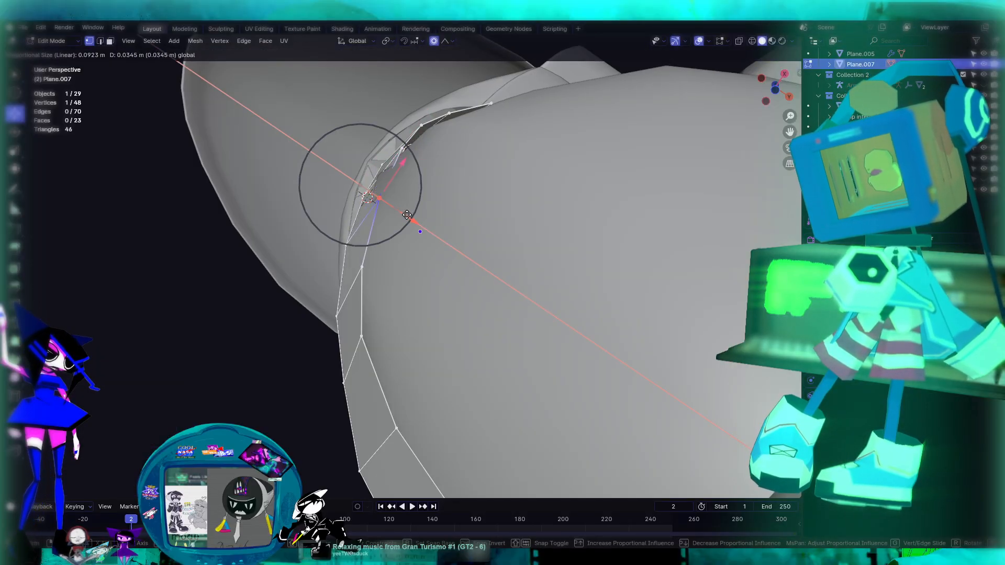
left_click_drag(389, 209, 388, 208)
middle_click_drag(389, 209, 428, 242)
left_click(416, 308)
left_click(473, 323, "shift")
middle_click_drag(464, 309, 402, 293)
left_click_drag(371, 281, 359, 280)
middle_click_drag(359, 279, 386, 242)
Move the +X side border vertex midway down the strip about 0.015 m along Y toward the torso
left_click(419, 322)
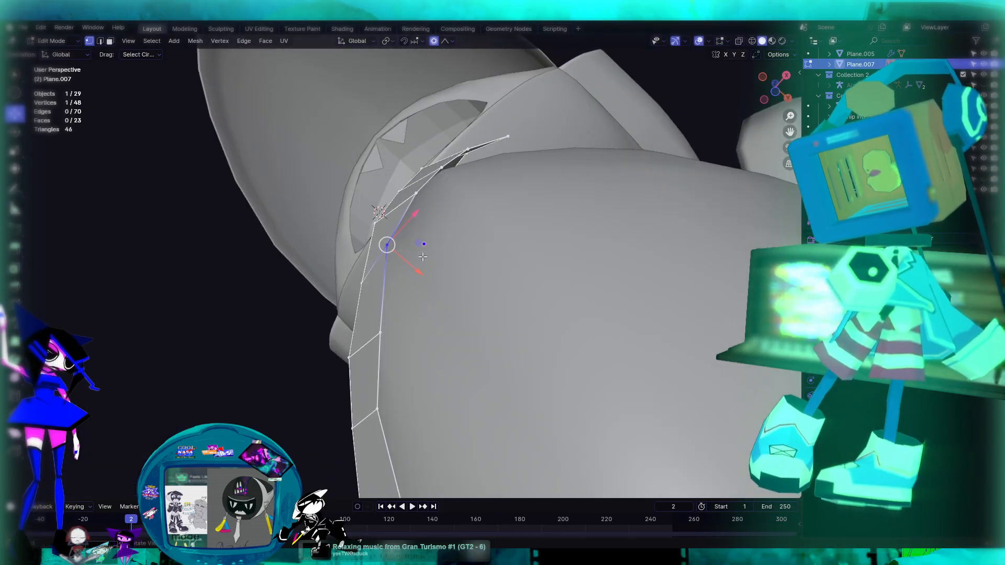
key("g")
key("x")
left_click_drag(444, 282, 429, 275)
middle_click_drag(429, 276, 490, 220)
scroll(490, 220, "down", 6)
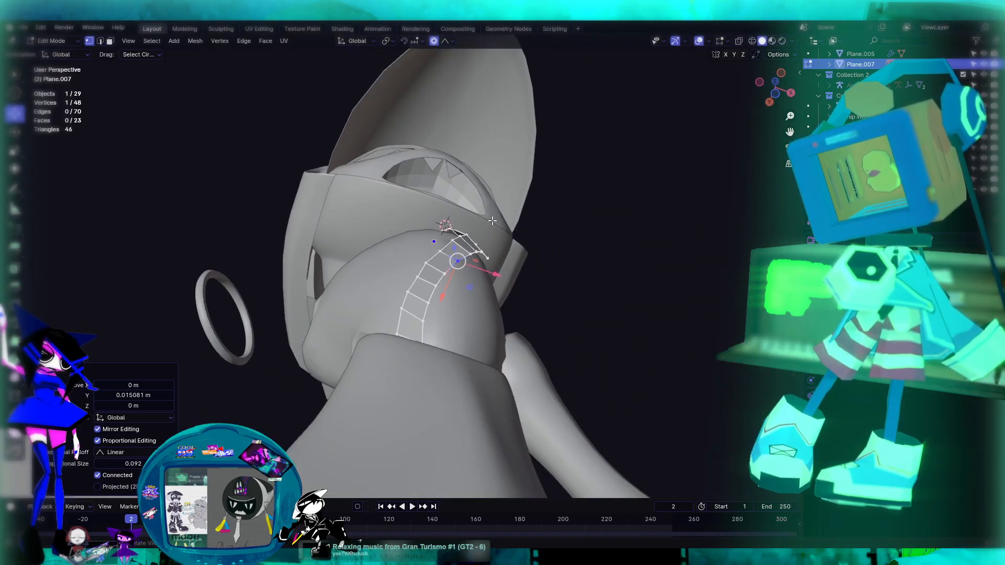
Examine the fitted strips on the whole character in Object Mode, and reopen the strip mesh for editing
middle_click_drag(563, 225, 586, 270)
key("Tab")
left_click(636, 219)
scroll(629, 219, "down", 2)
middle_click_drag(630, 218, 547, 280)
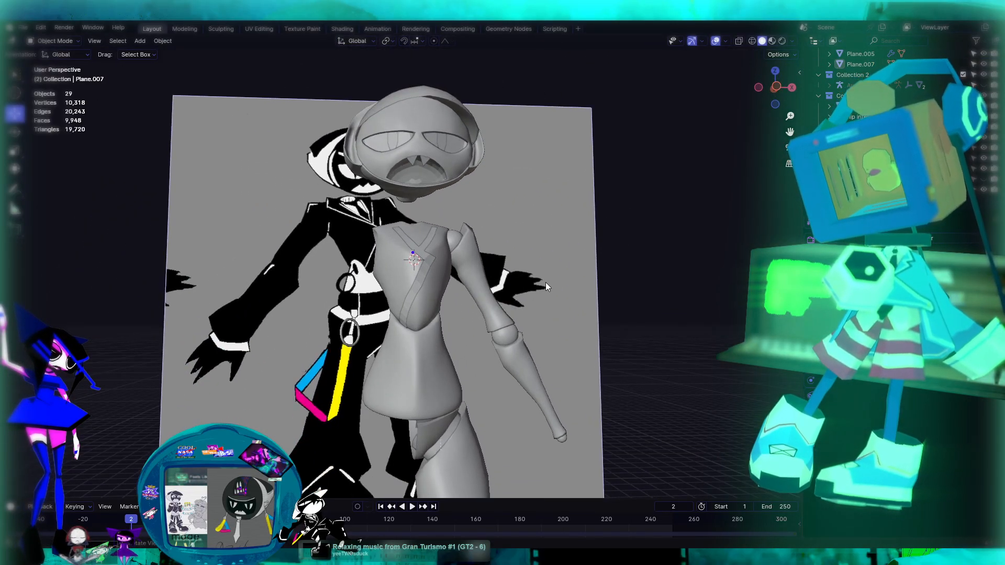
scroll(492, 277, "up", 5)
left_click(481, 296)
key("Tab")
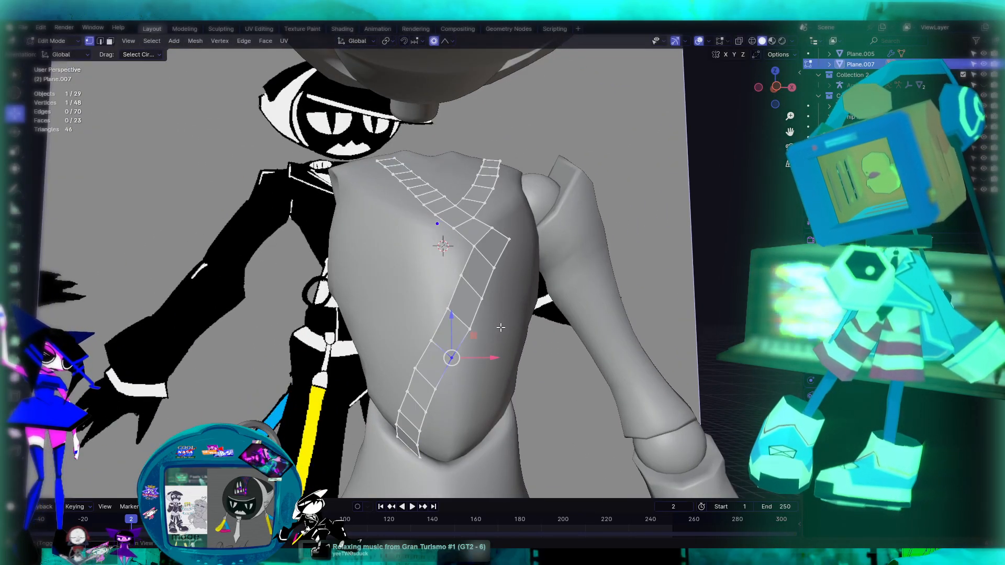
Adjust two neighbouring -X side border vertices midway down the lower strip to even out its edge
middle_click_drag(501, 326, 453, 252, "shift")
scroll(446, 227, "up", 3)
left_click(378, 263)
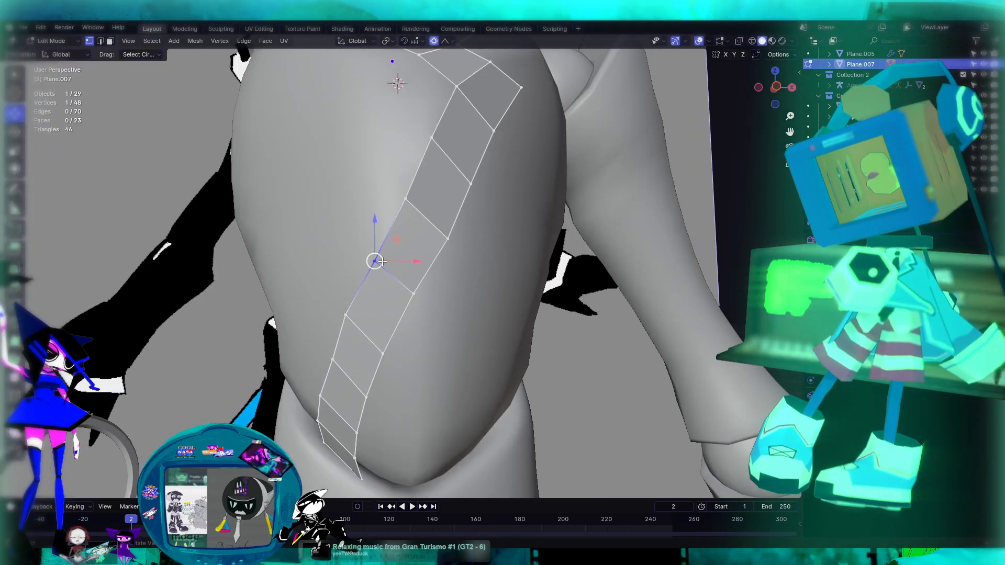
left_click_drag(376, 258, 346, 323)
middle_click_drag(347, 323, 389, 301)
Check the strip in Object Mode, and slide a +X side border vertex on its upper half by a factor of 0.076
key("Tab")
left_click(638, 234)
scroll(602, 234, "down", 4)
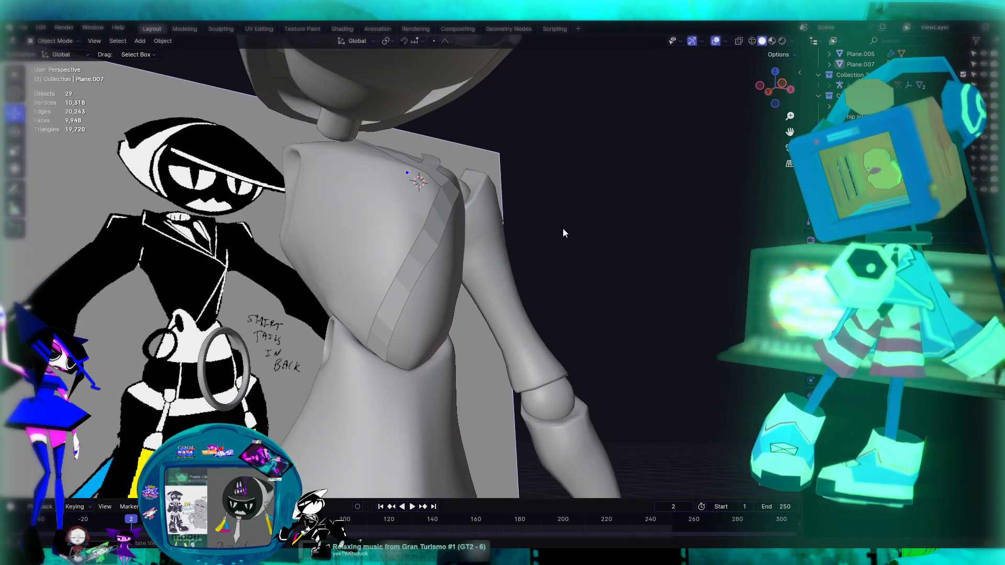
left_click(439, 229)
key("Tab")
scroll(451, 246, "up", 5)
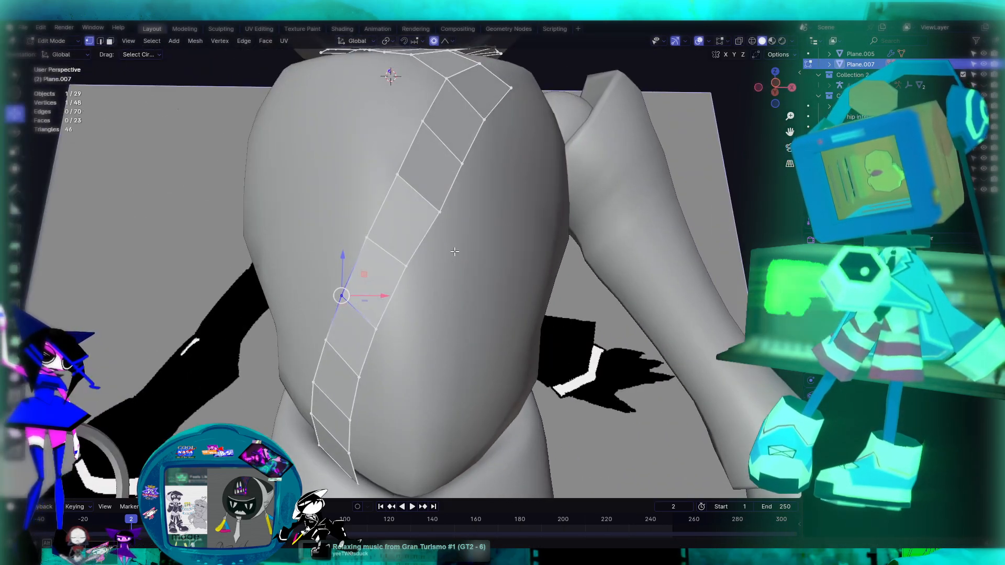
left_click(438, 211)
key("g")
key("g")
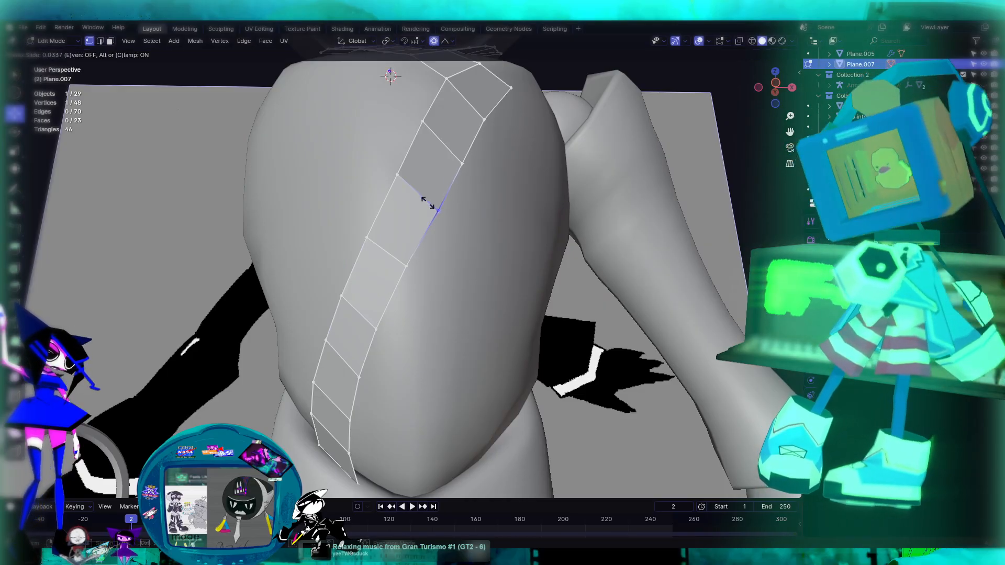
left_click(424, 204)
Examine the reshaped strips on the character against the reference drawing in Object Mode, and select the upper torso
scroll(427, 214, "down", 4)
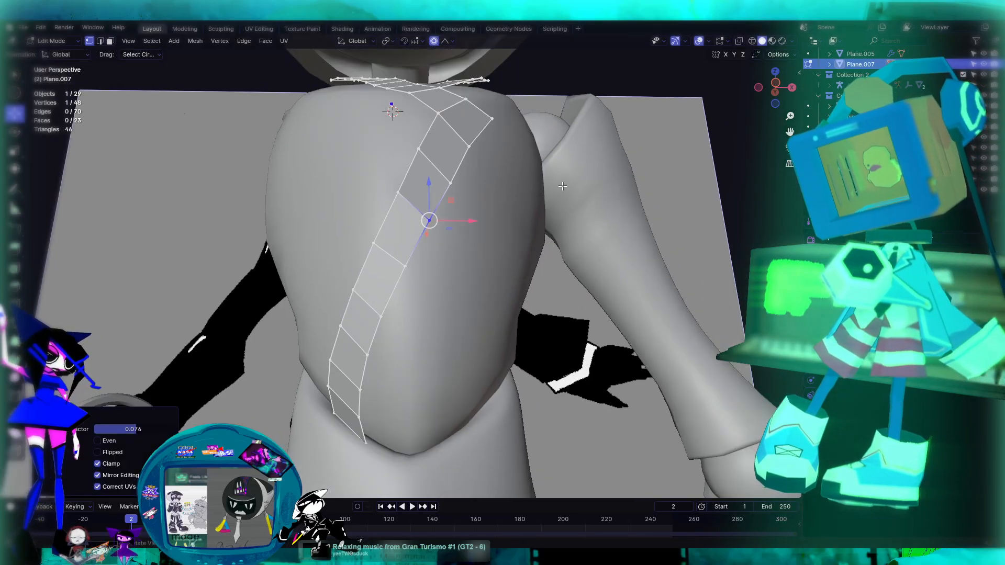
key("Tab")
scroll(607, 185, "down", 5)
left_click(607, 185)
middle_click_drag(607, 185, 478, 240)
scroll(482, 238, "up", 3)
scroll(487, 234, "up", 2)
middle_click_drag(506, 184, 422, 249)
scroll(413, 231, "down", 3)
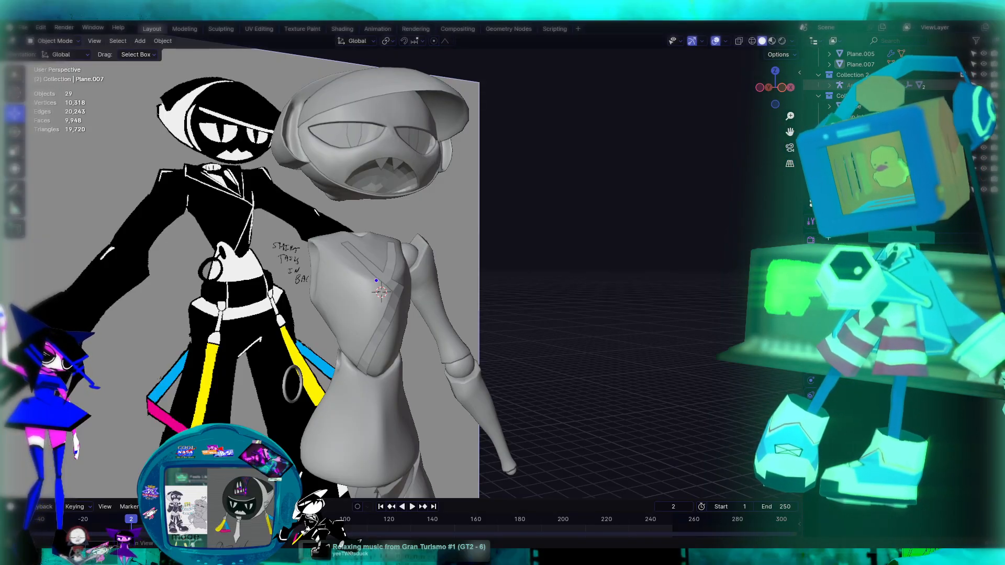
left_click(347, 322)
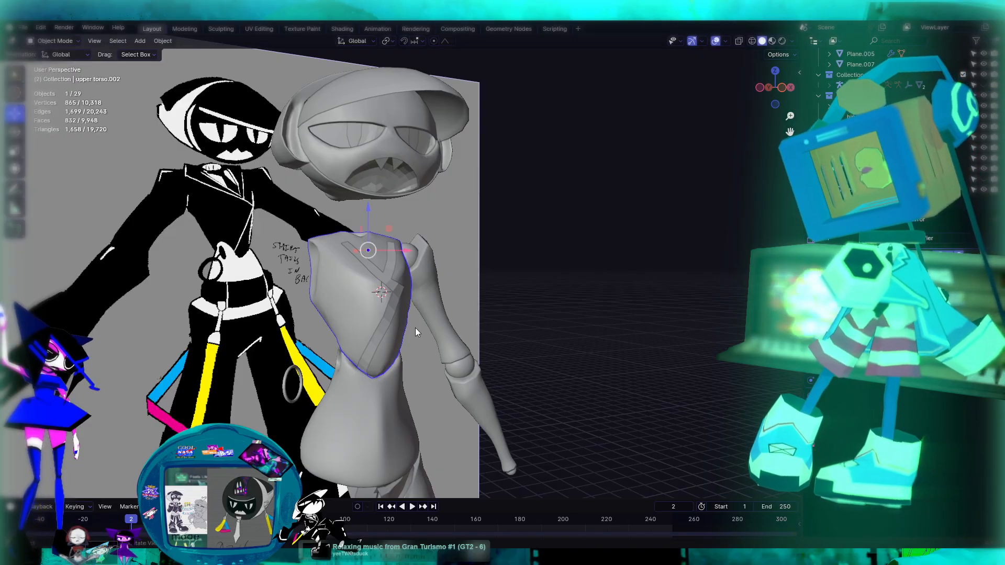
Check the upper torso's mesh and duplicate the torso in place in Object Mode
middle_click_drag(416, 328, 501, 329)
key("Tab")
middle_click_drag(588, 299, 484, 322)
scroll(461, 320, "up", 4)
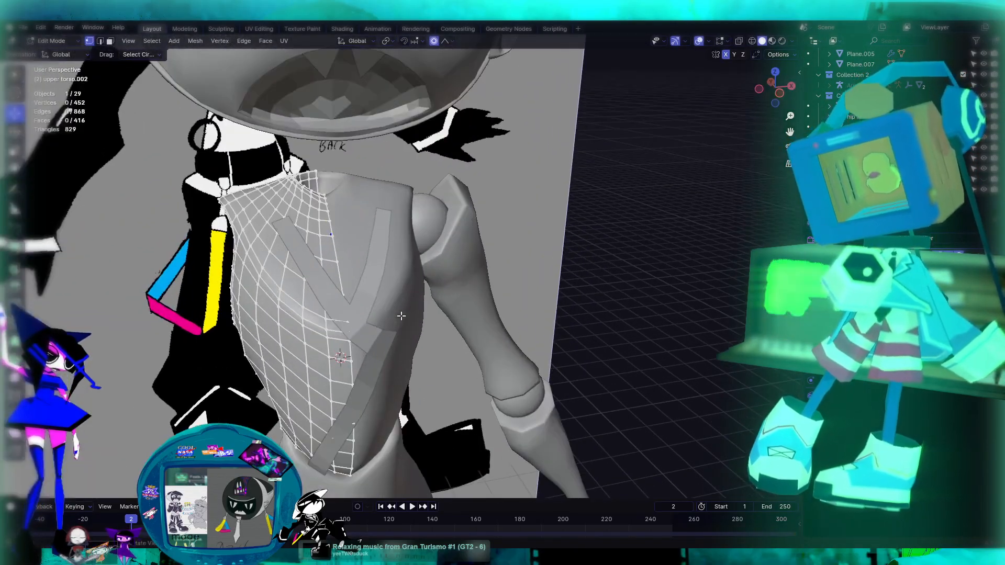
middle_click_drag(340, 327, 354, 256)
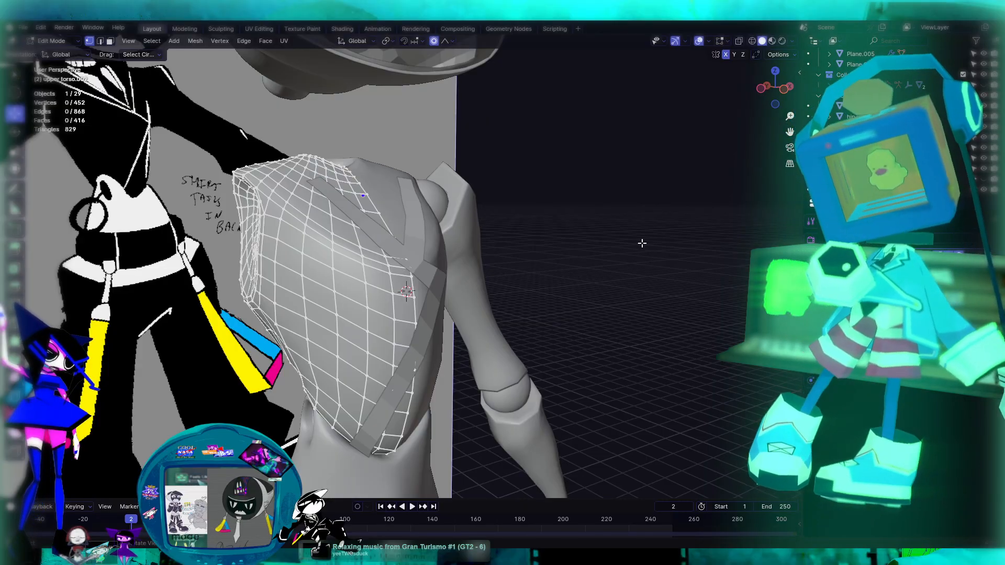
middle_click_drag(449, 302, 415, 319)
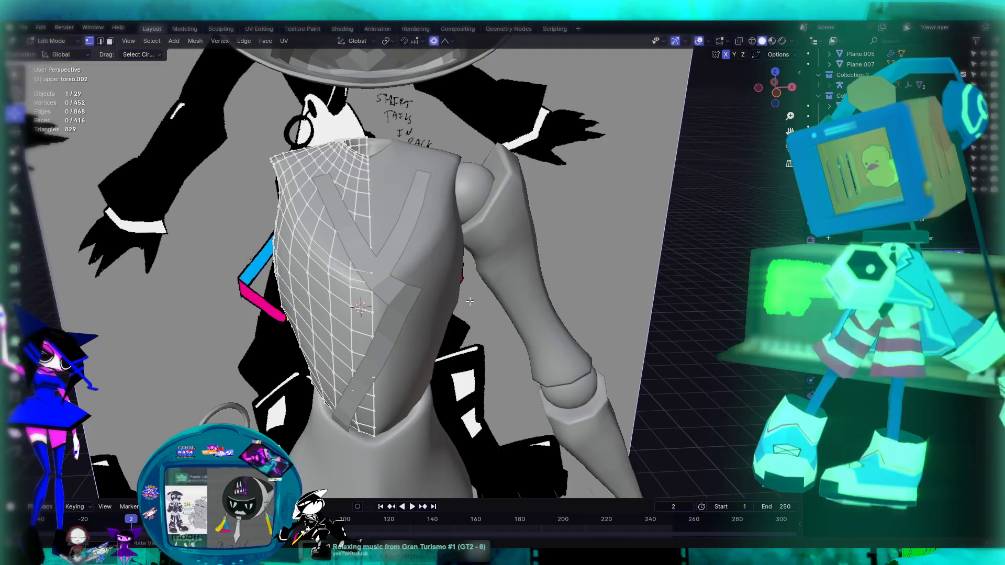
key("Tab")
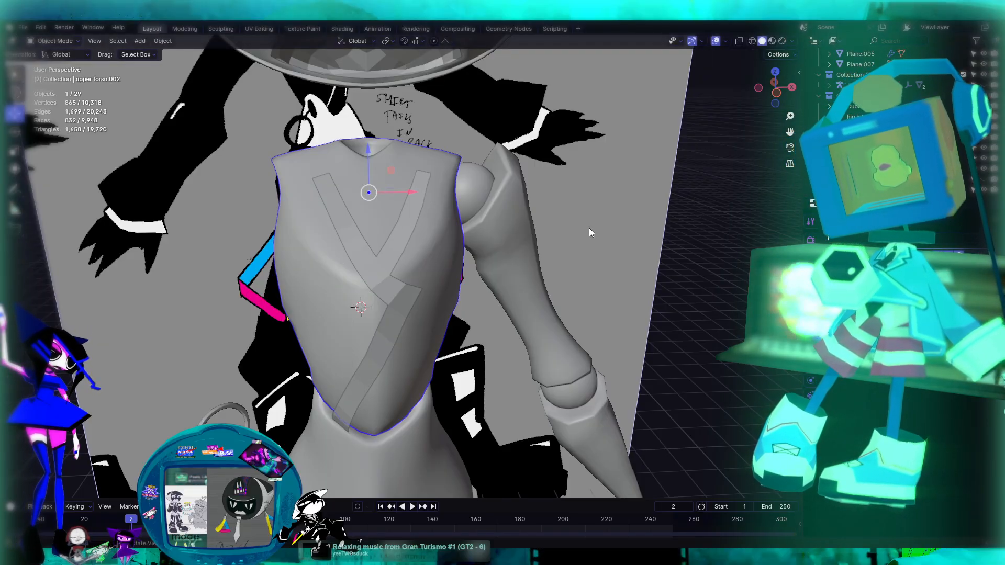
key("shift+d")
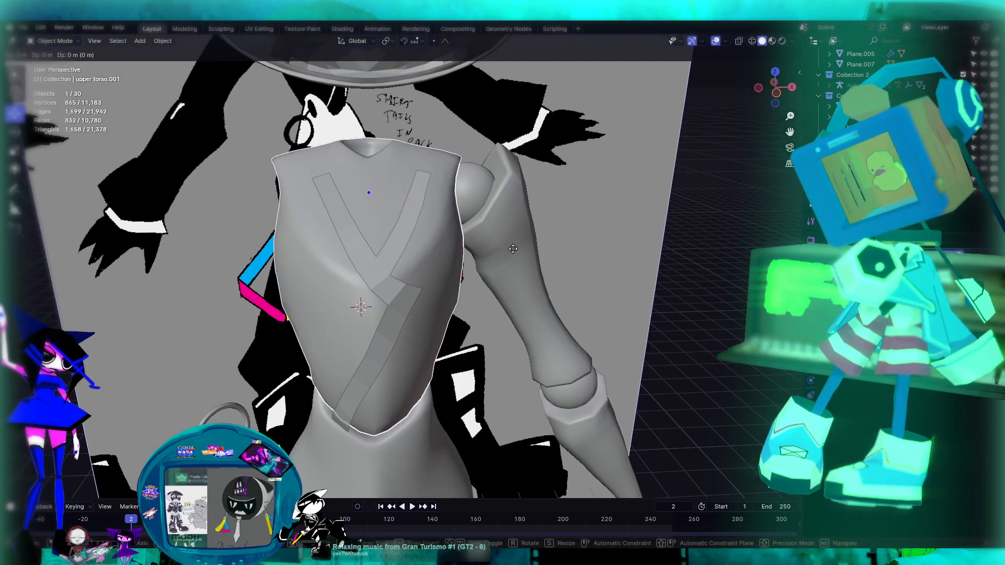
key("Escape")
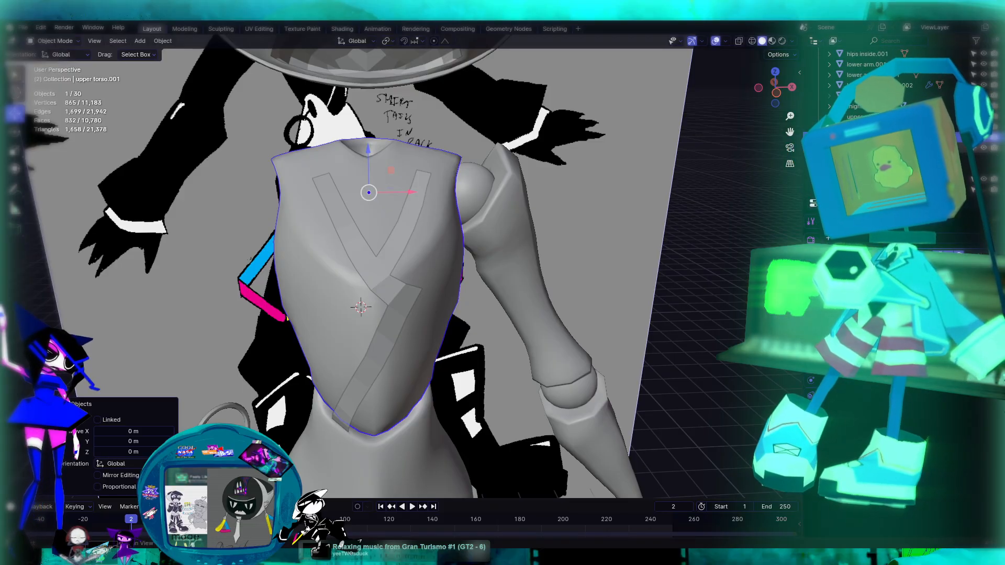
Move the duplicate upper torso.001 into the main Collection and toggle the visibility of an item there
left_click_drag(866, 137, 879, 140)
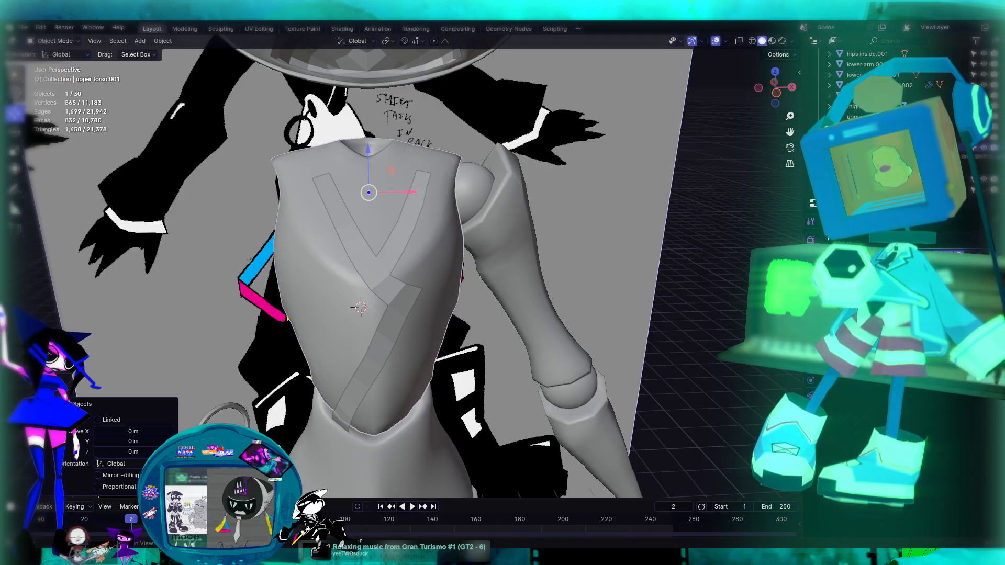
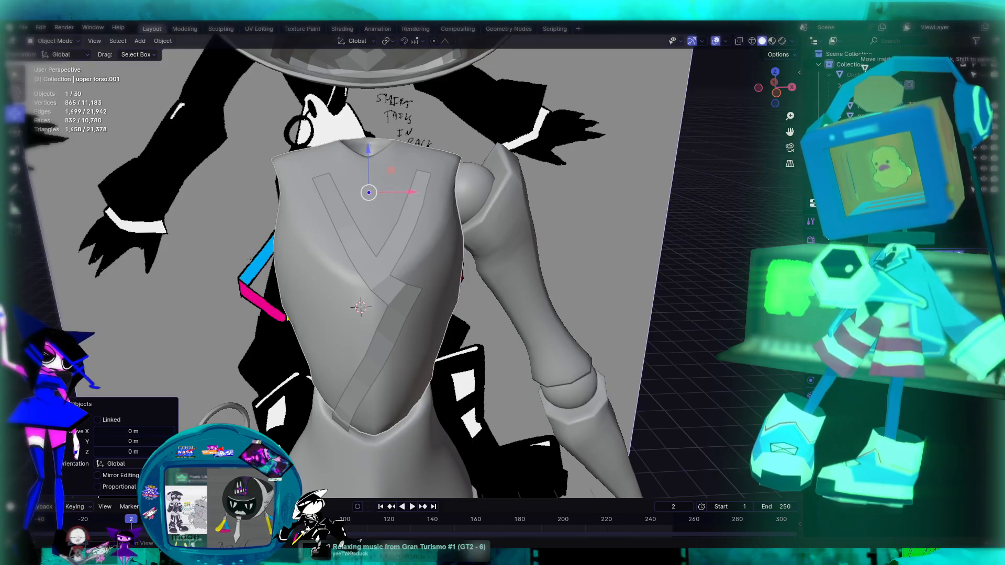
left_click_drag(864, 67, 866, 71)
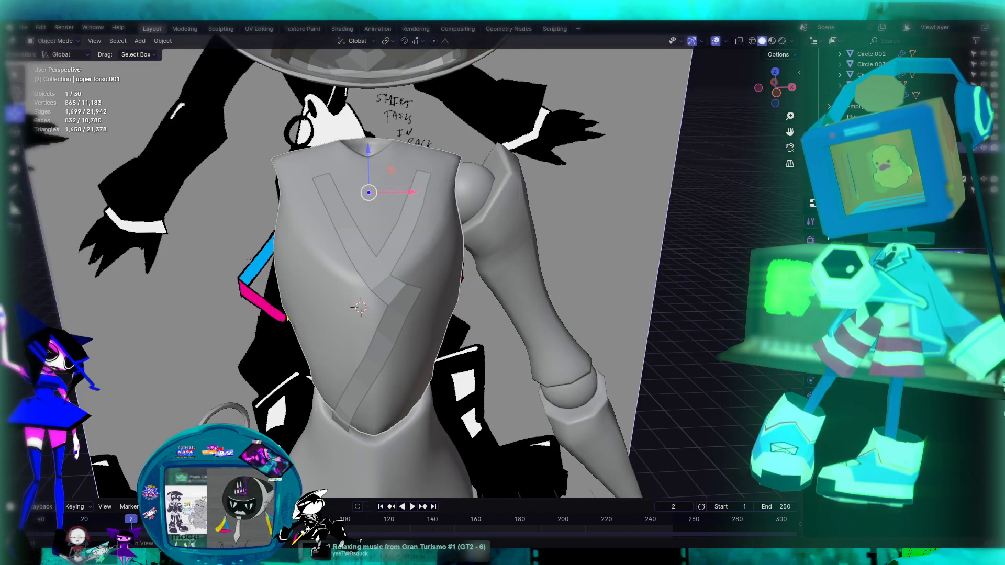
left_click(983, 126)
left_click(984, 127)
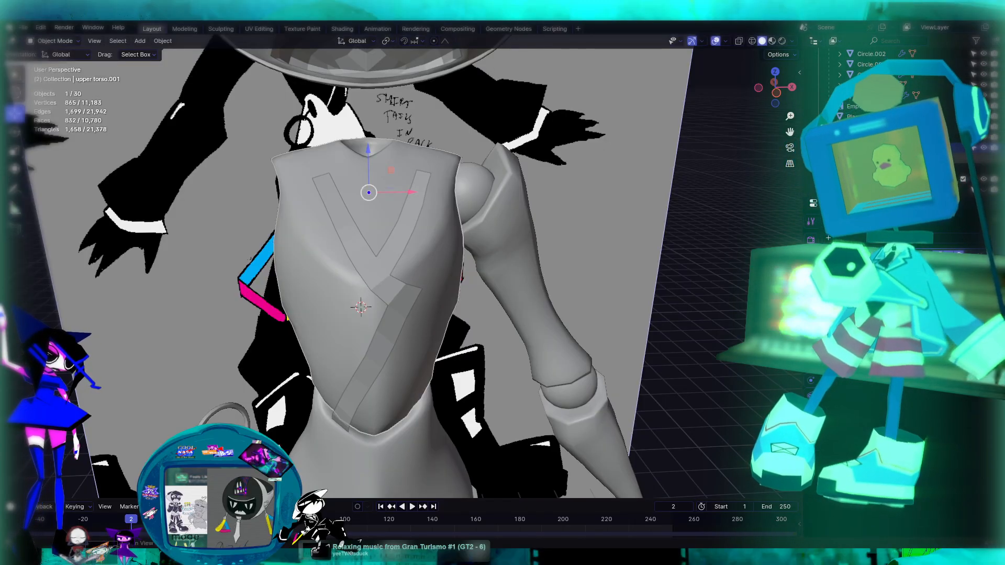
Scale upper torso.002 uniformly by 1.085 and nudge it slightly along the Z axis
left_click(882, 147)
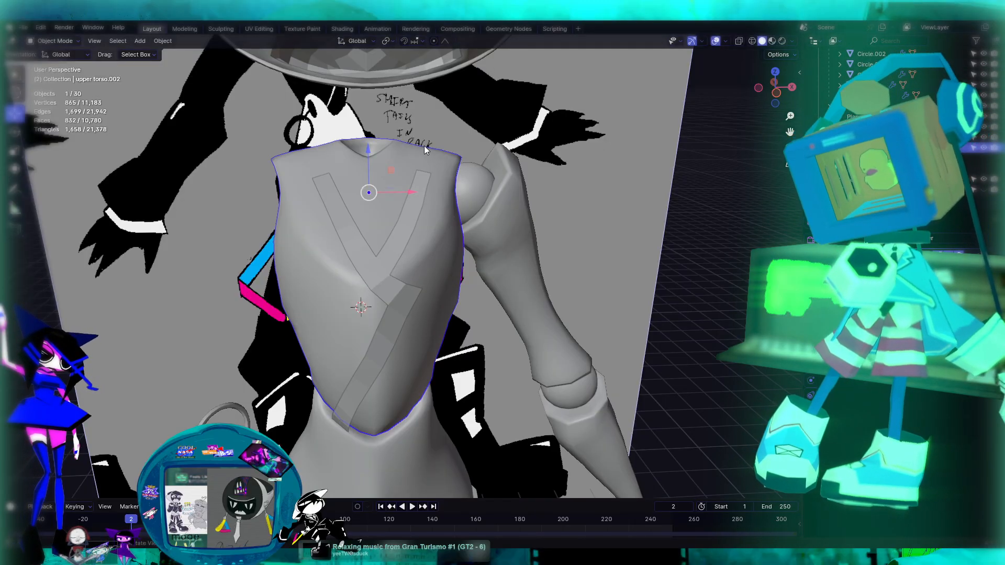
left_click(15, 151)
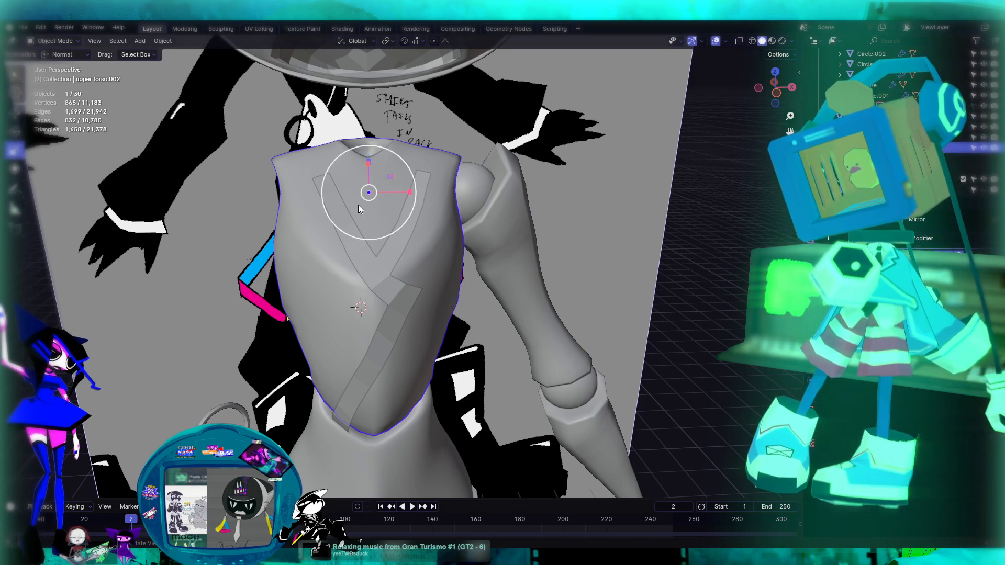
key("s")
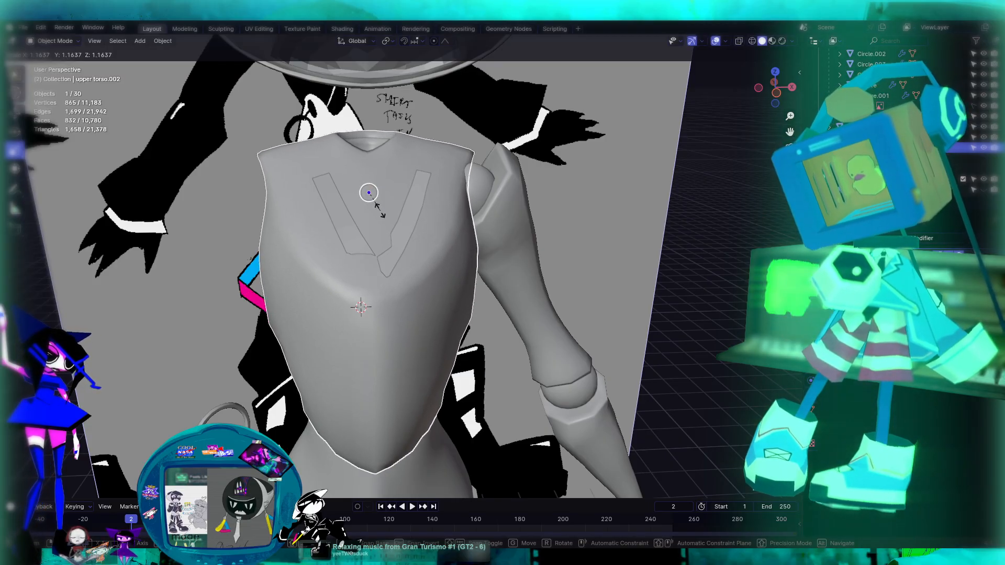
left_click(379, 209)
middle_click_drag(379, 209, 145, 118)
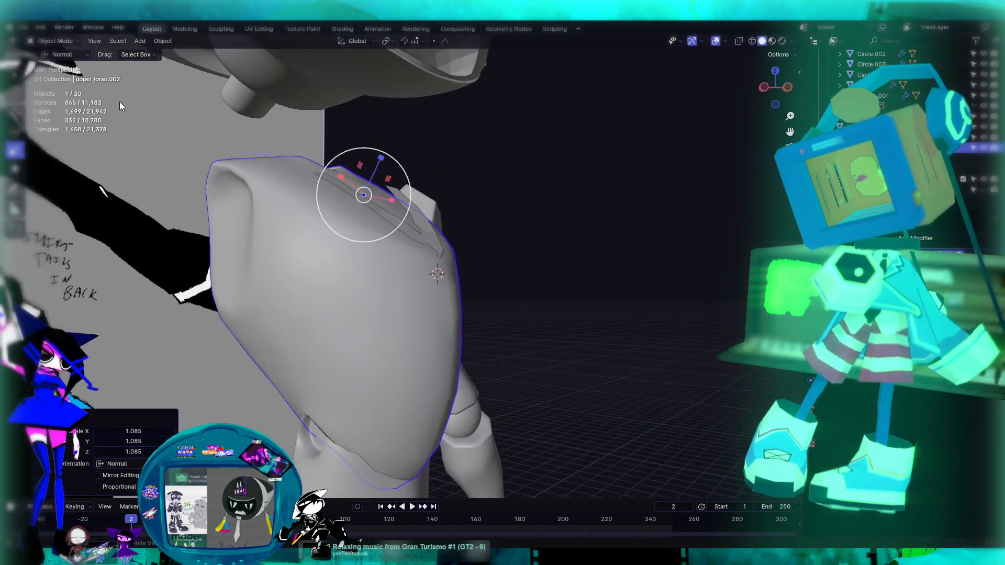
left_click(13, 114)
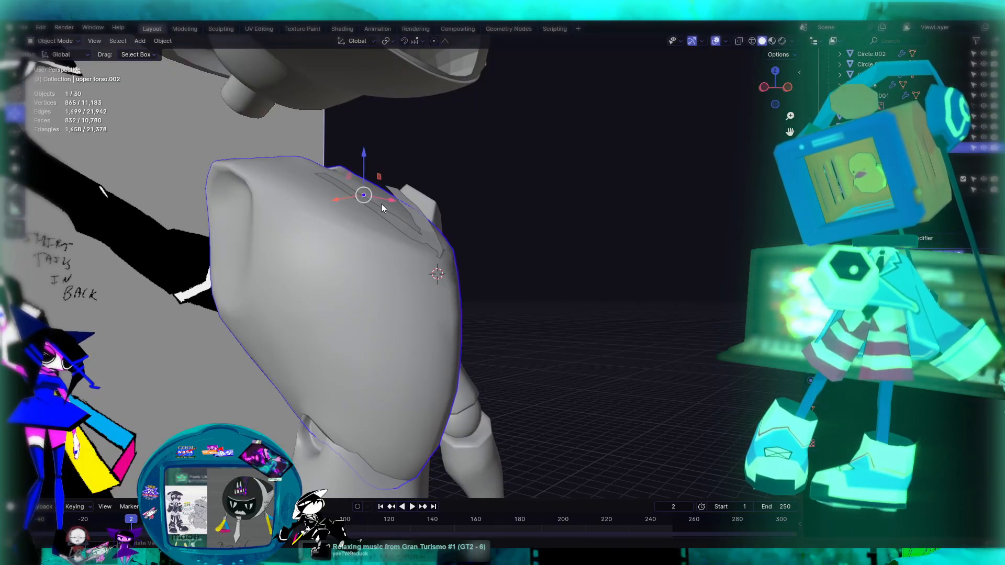
mouse_move(359, 161)
left_mouse_down()
mouse_move(365, 148)
mouse_move(365, 158)
left_mouse_up()
Remove the Mirror modifier from the enlarged torso and delete the recessed faces inside its arm opening
left_click(976, 253)
middle_click_drag(622, 226, 532, 280)
key("Tab")
scroll(300, 160, "up", 6)
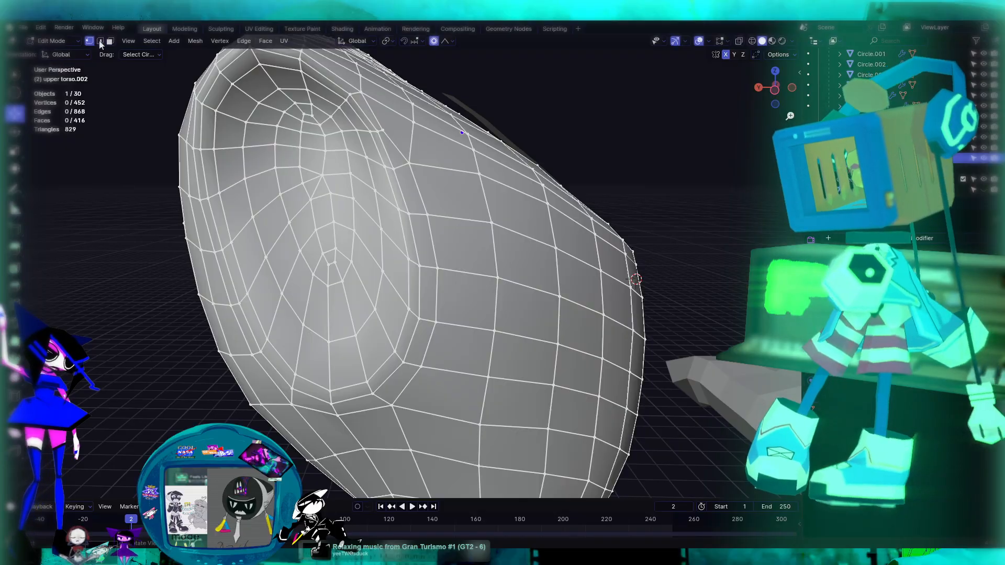
left_click(22, 76)
mouse_move(255, 102)
left_mouse_down()
mouse_move(287, 97)
mouse_move(331, 147)
left_mouse_up()
mouse_move(311, 178)
left_mouse_down()
mouse_move(276, 139)
mouse_move(264, 251)
mouse_move(314, 335)
mouse_move(348, 340)
mouse_move(380, 278)
left_mouse_up()
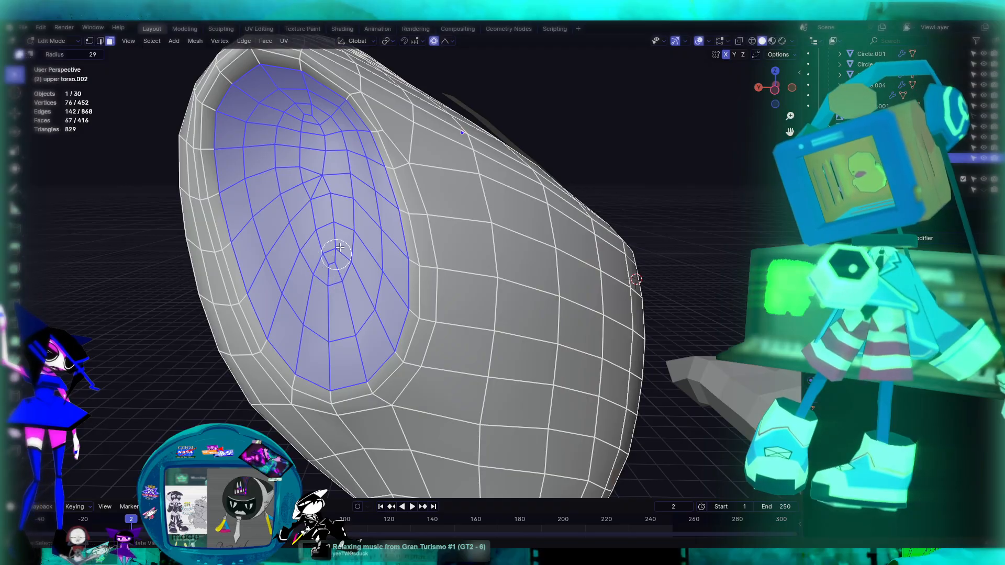
scroll(336, 255, "down", 5)
key("x")
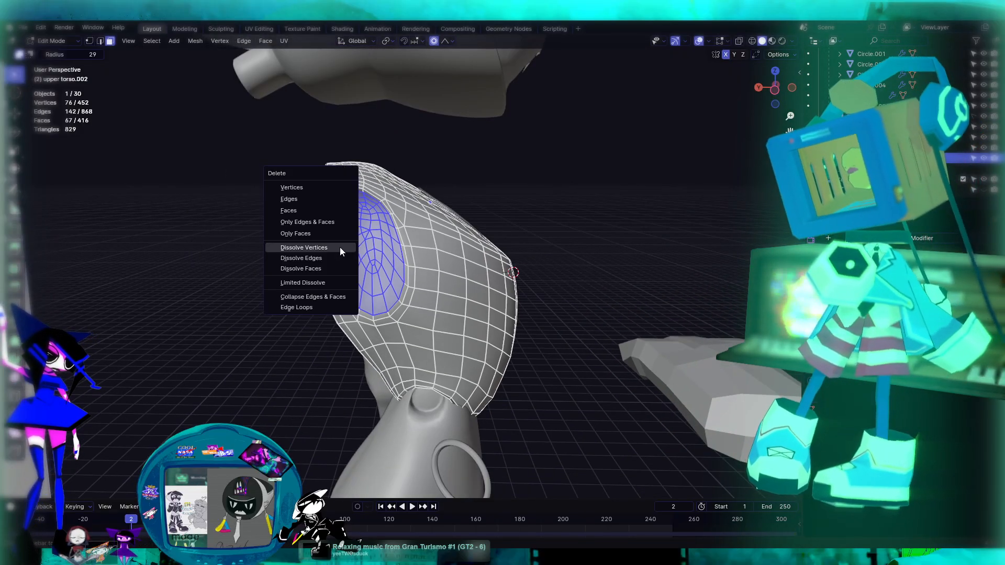
left_click(306, 210)
middle_click_drag(307, 211, 530, 282)
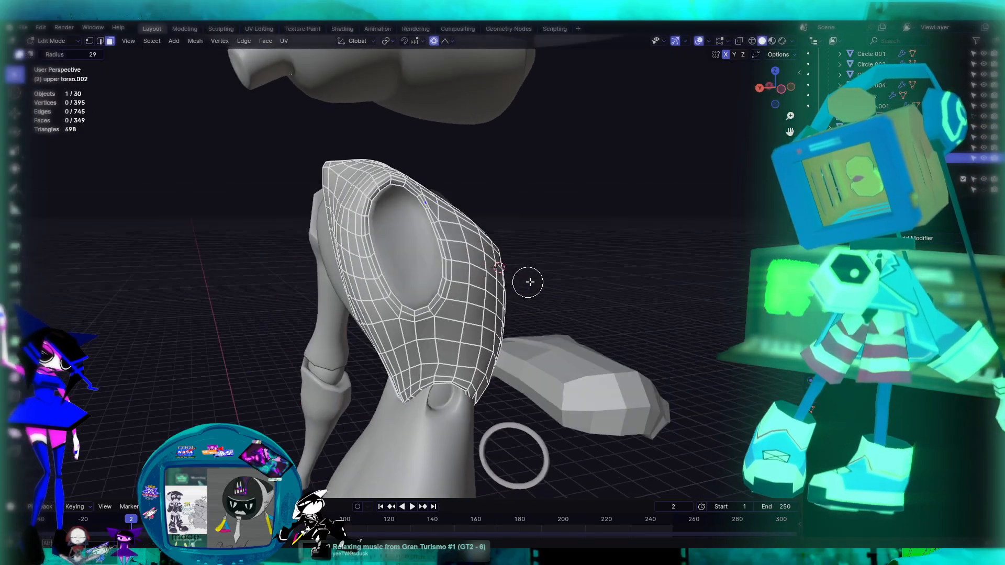
Delete the front faces of the enlarged torso between the neckline, the centre line and the lapel strip
scroll(565, 285, "up", 6)
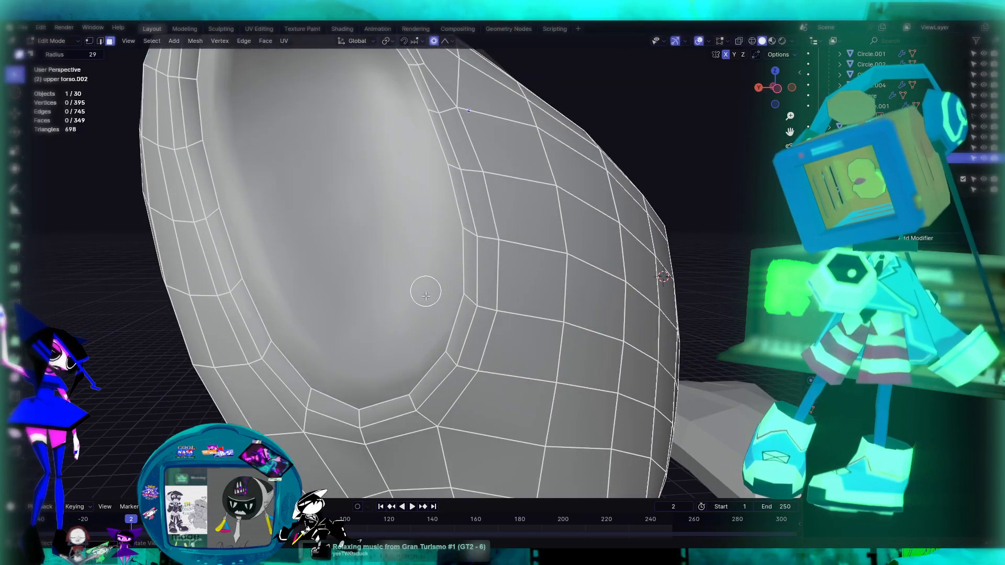
middle_click_drag(426, 294, 435, 318)
scroll(437, 317, "down", 5)
mouse_move(493, 293)
middle_mouse_down()
mouse_move(382, 297)
mouse_move(429, 189)
middle_mouse_up()
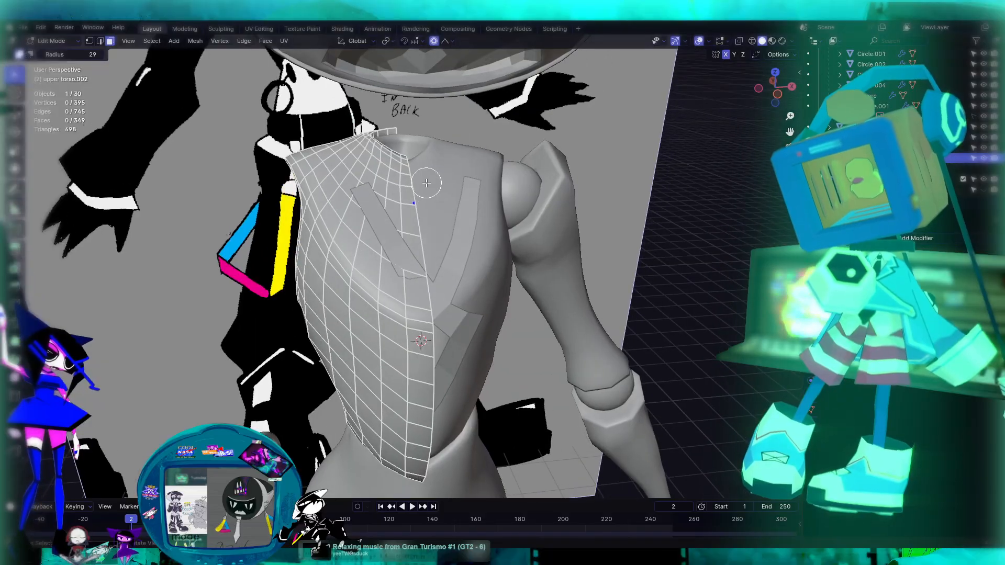
left_click_drag(410, 212, 417, 233)
mouse_move(437, 218)
middle_mouse_down()
mouse_move(458, 193)
mouse_move(450, 178)
mouse_move(438, 194)
mouse_move(429, 183)
mouse_move(522, 208)
mouse_move(592, 194)
mouse_move(498, 218)
mouse_move(370, 215)
middle_mouse_up()
scroll(388, 178, "up", 5)
middle_click_drag(387, 174, 434, 241, "shift")
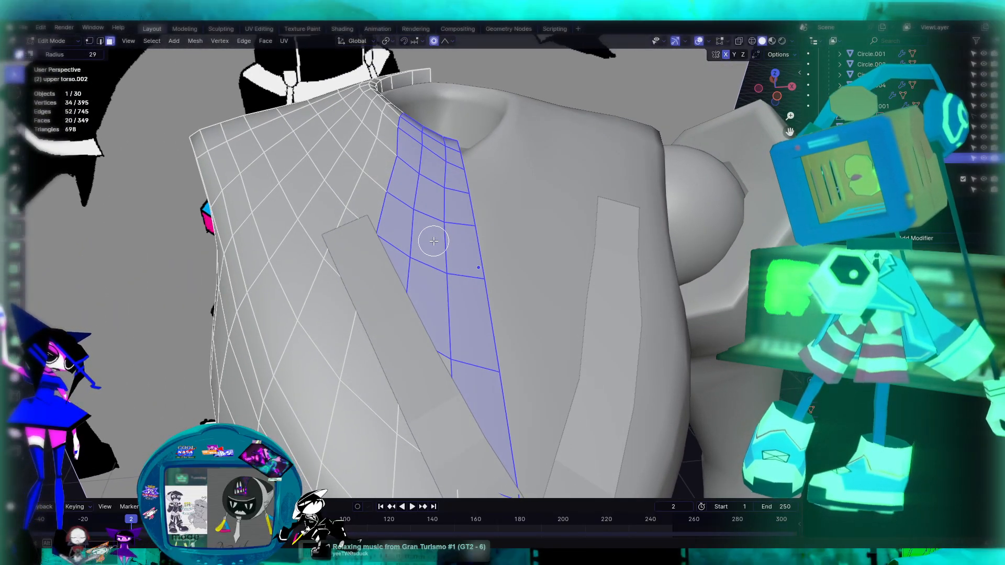
scroll(431, 233, "down", 4)
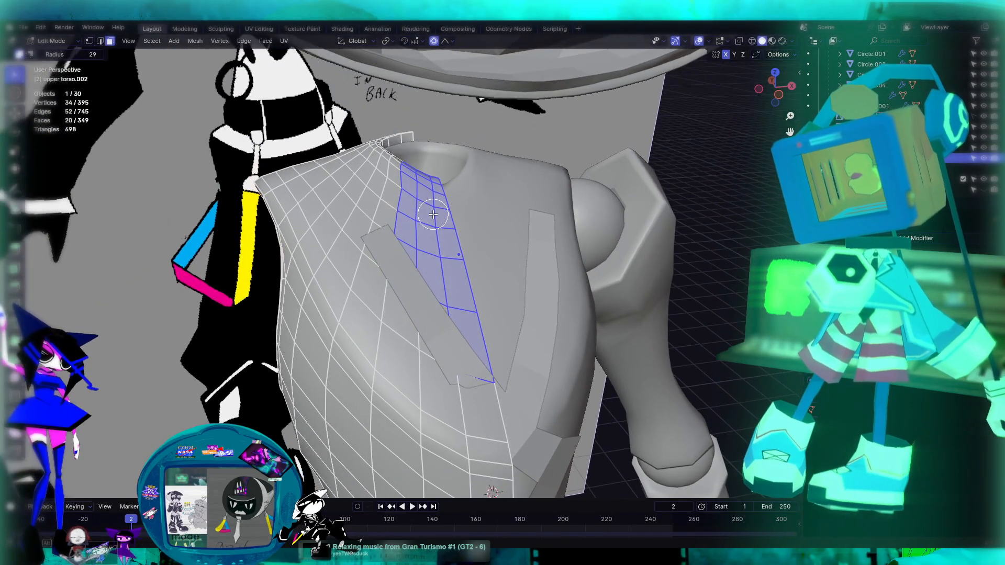
middle_click_drag(434, 214, 427, 210)
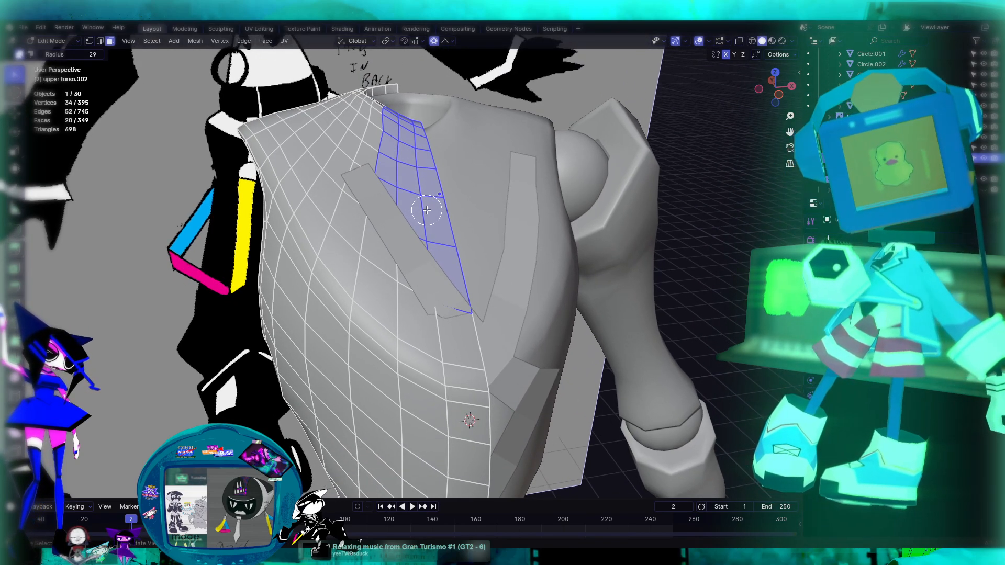
key("x")
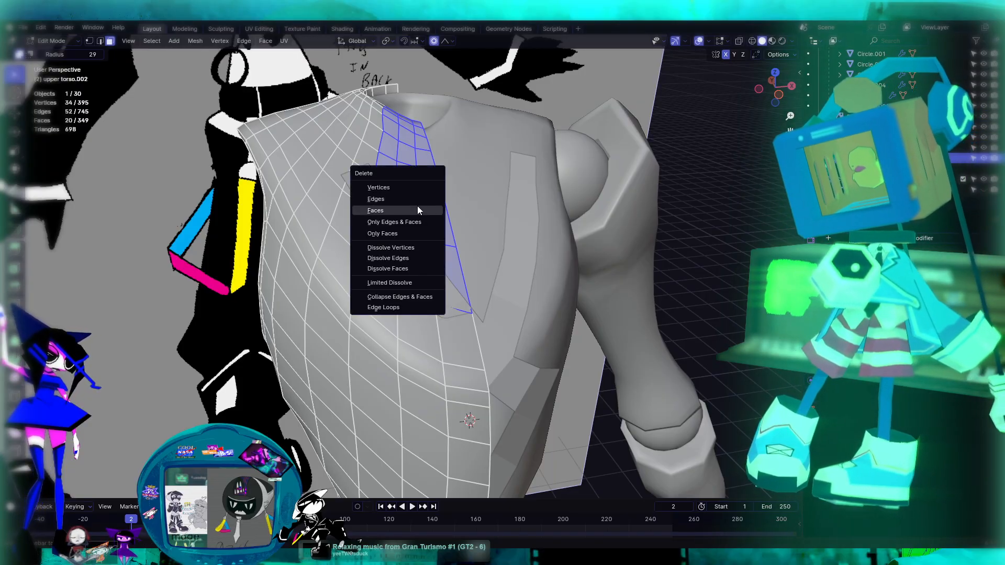
left_click(418, 208)
Apply flat shading to the opened torso shell in Object Mode
scroll(462, 232, "down", 3)
middle_click_drag(461, 233, 504, 215)
key("Tab")
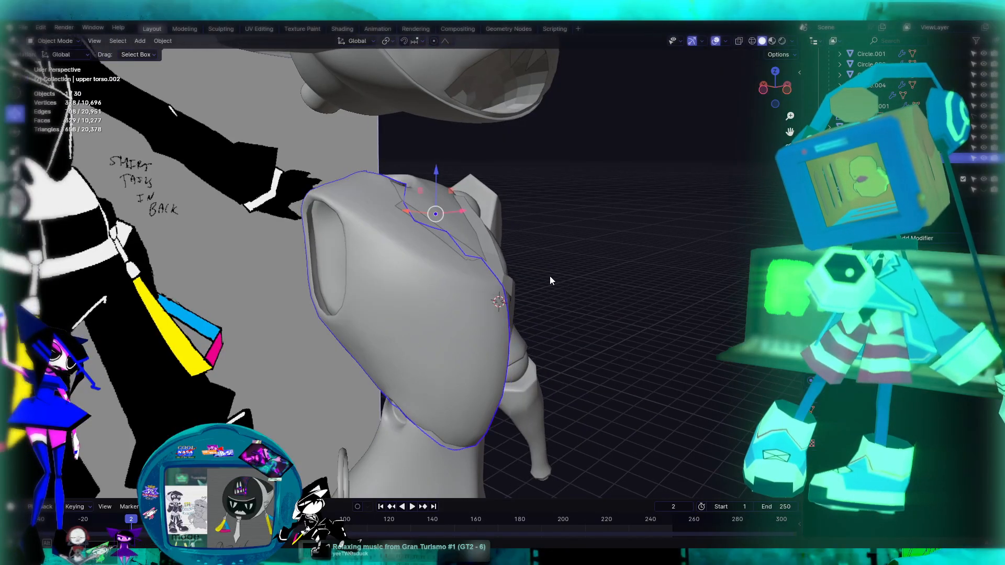
middle_click_drag(557, 280, 496, 243)
left_click(163, 41)
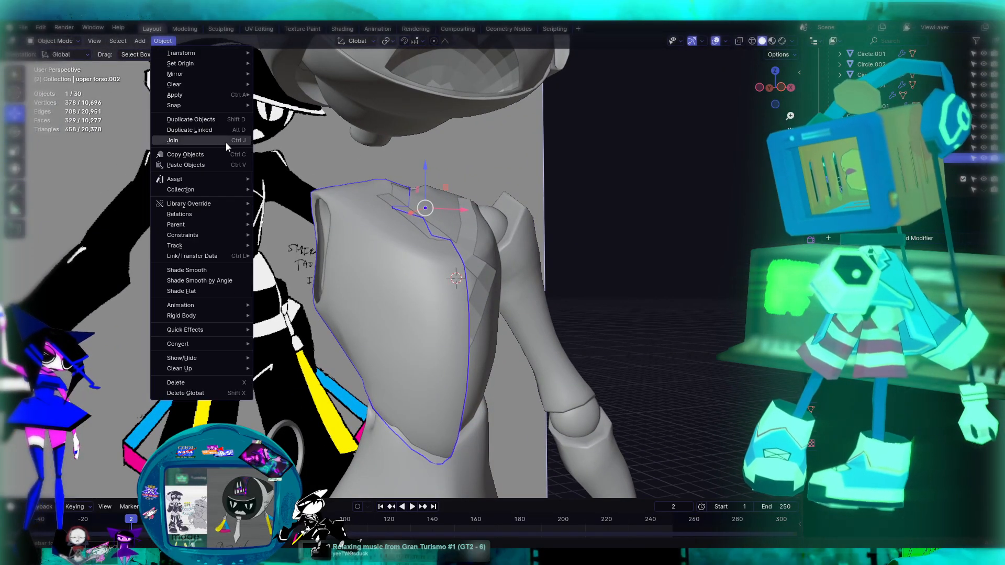
left_click(231, 291)
middle_click_drag(620, 234, 423, 237)
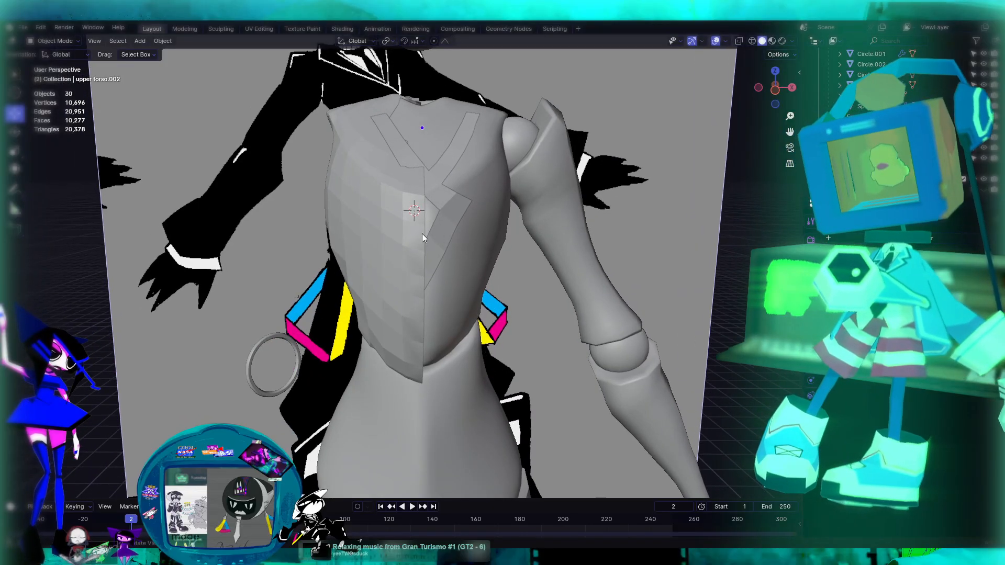
Examine the half torso shell around the lapel strips in Edit Mode and Object Mode, including the front orthographic view
left_click(405, 234)
key("Tab")
middle_click_drag(435, 201, 448, 262, "shift")
middle_click_drag(448, 262, 429, 252)
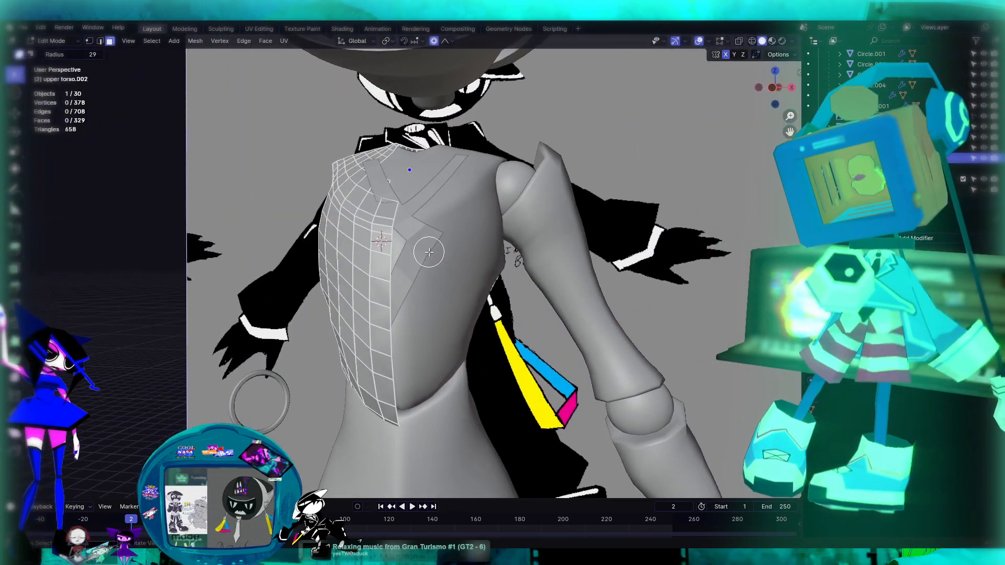
scroll(388, 222, "up", 4)
middle_click_drag(361, 210, 385, 267, "shift")
middle_click_drag(453, 236, 454, 244)
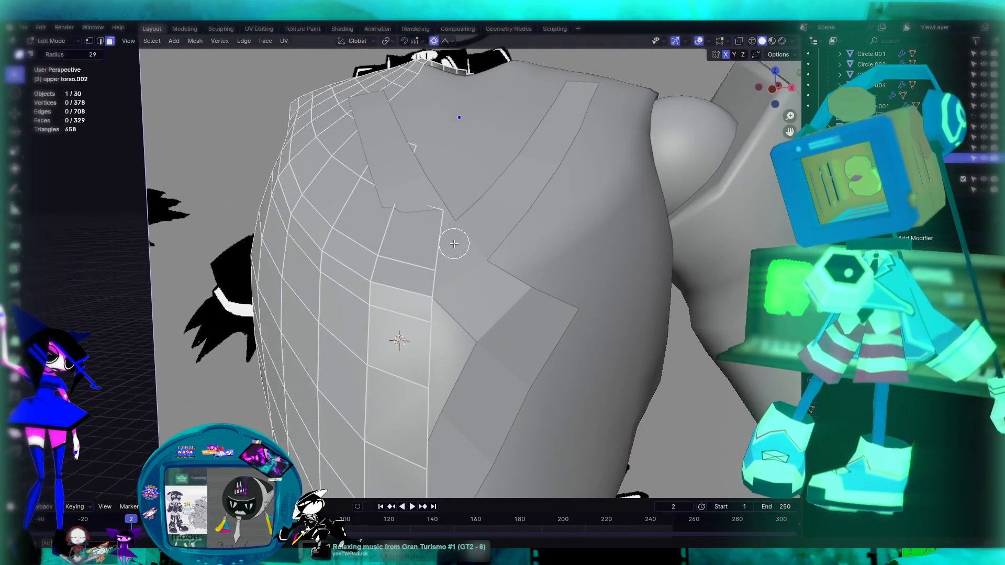
scroll(463, 244, "down", 3)
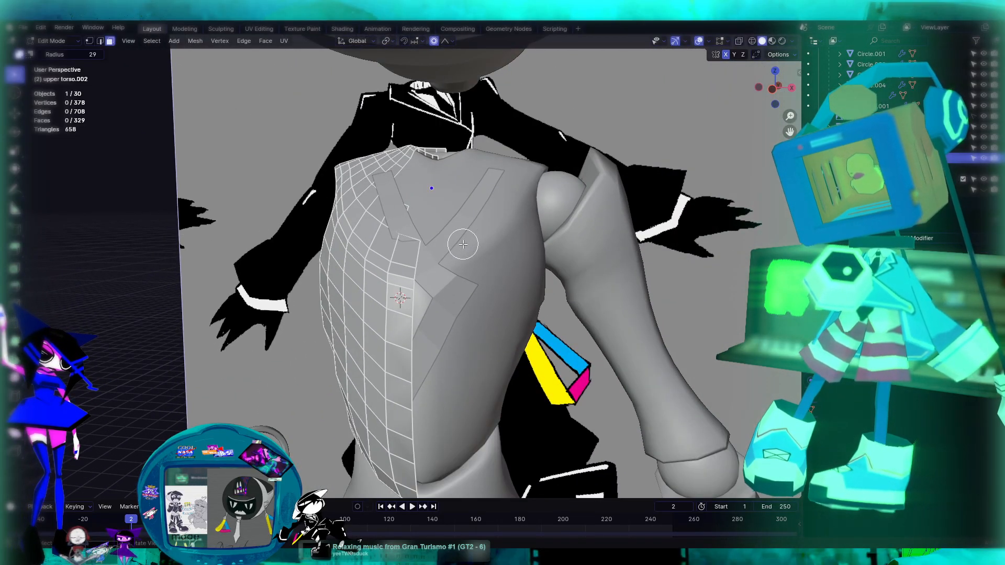
mouse_move(463, 244)
middle_mouse_down()
mouse_move(445, 245)
mouse_move(465, 244)
middle_mouse_up()
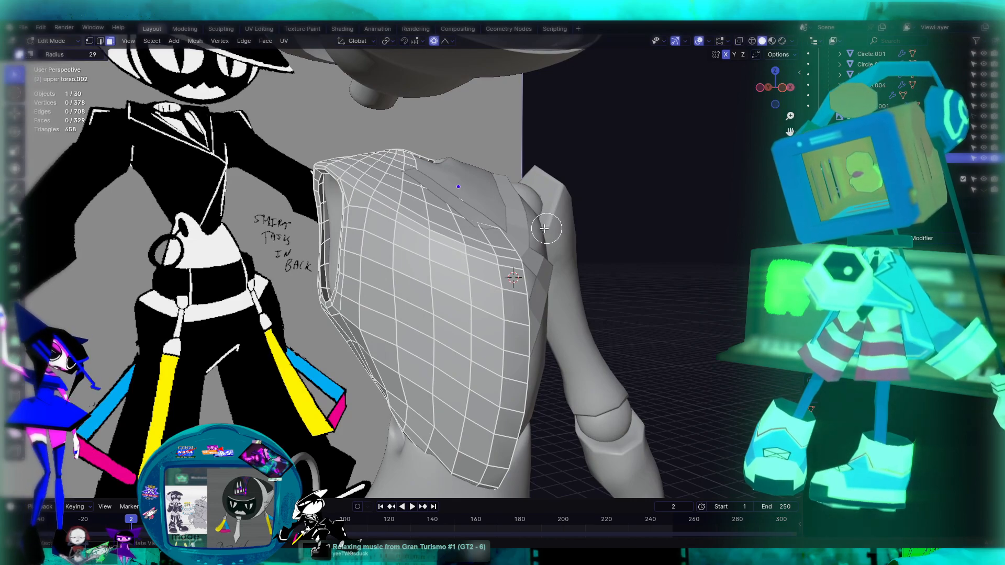
key("KP_3")
key("KP_1")
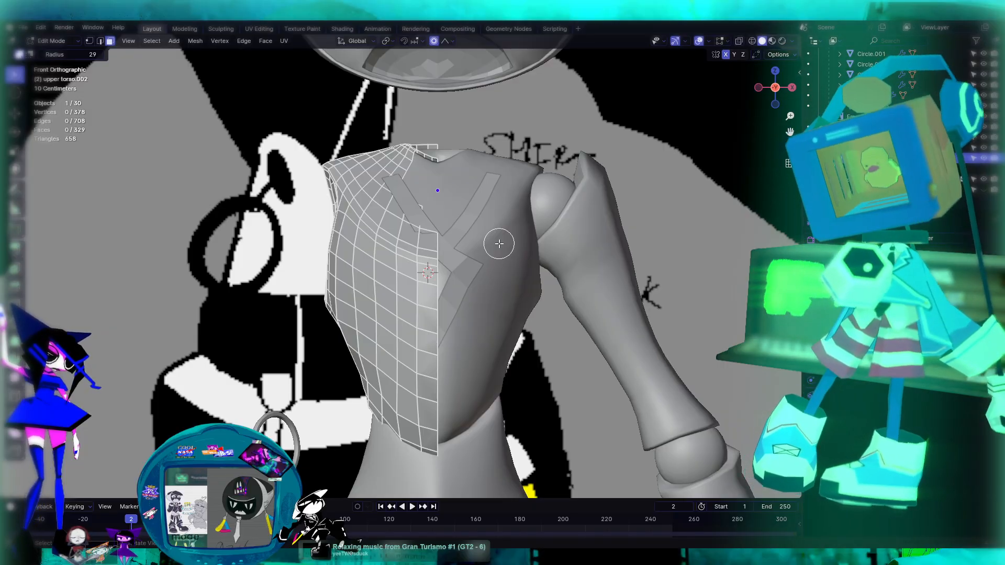
key("Tab")
scroll(499, 244, "down", 3)
scroll(499, 243, "up", 3)
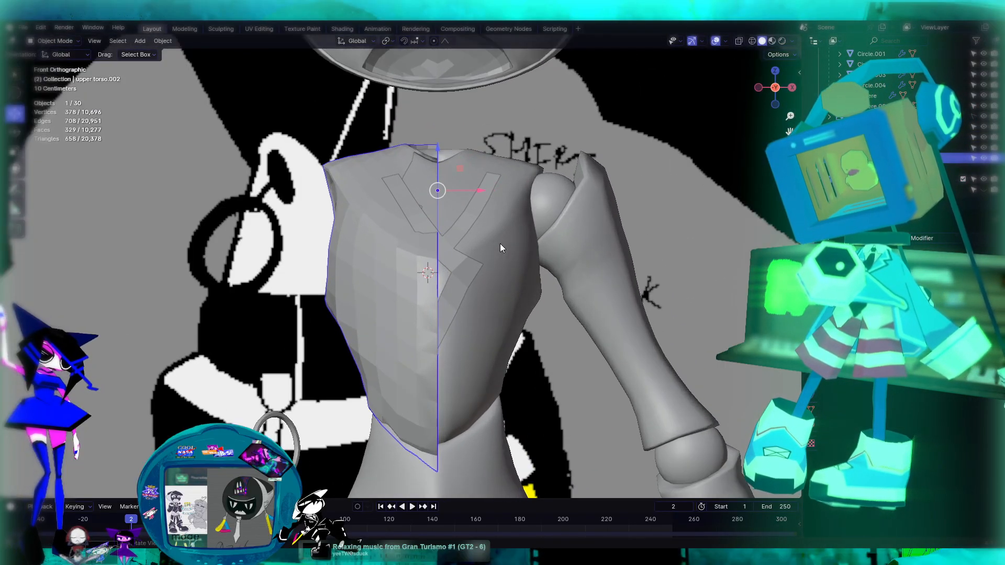
scroll(497, 257, "down", 2)
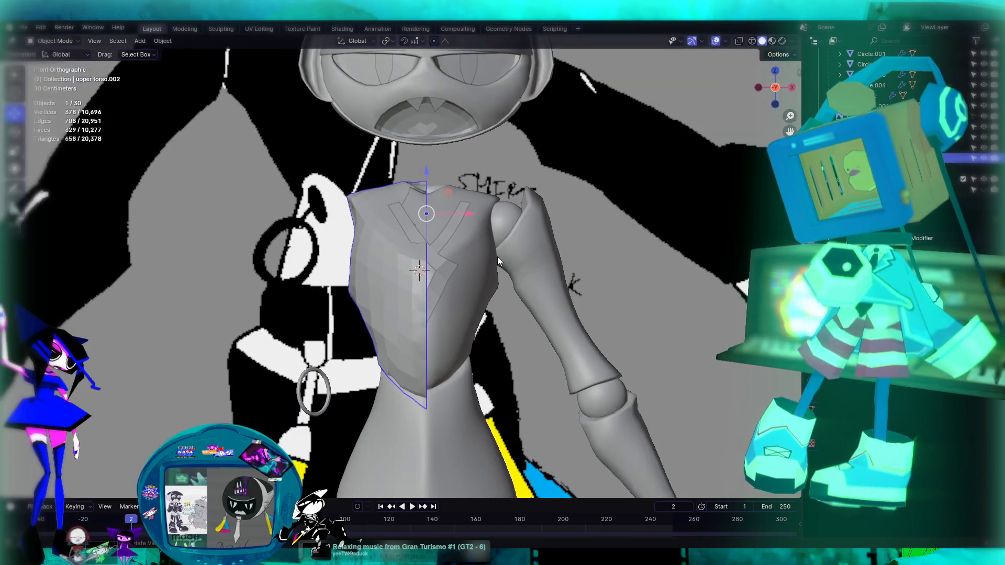
Duplicate the opened half torso shell in place
key("shift+d")
right_click(385, 253)
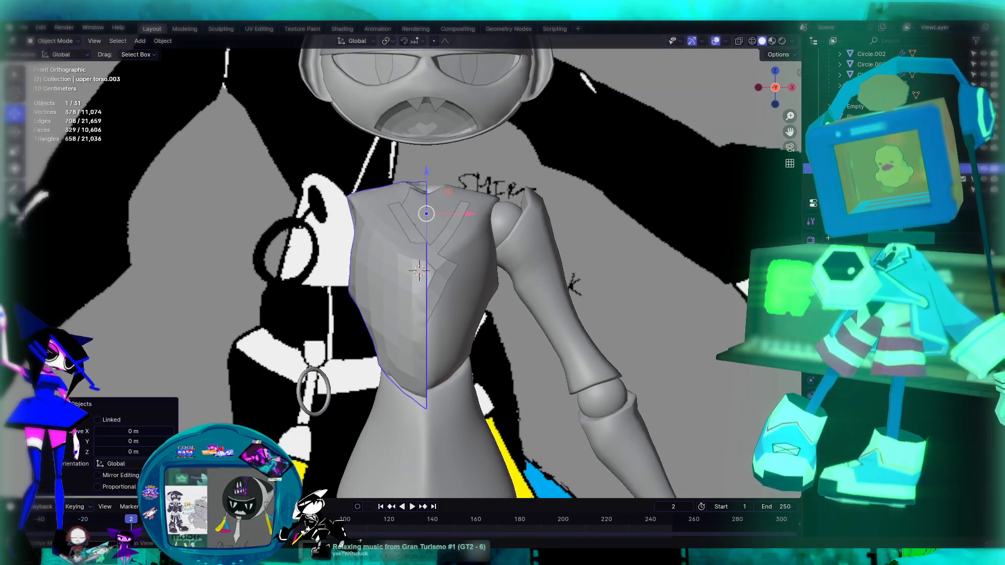
Try a Mirror modifier on the duplicated half shell, comparing the model with and without it, and undo the modifier
left_click(926, 238)
type("mirr")
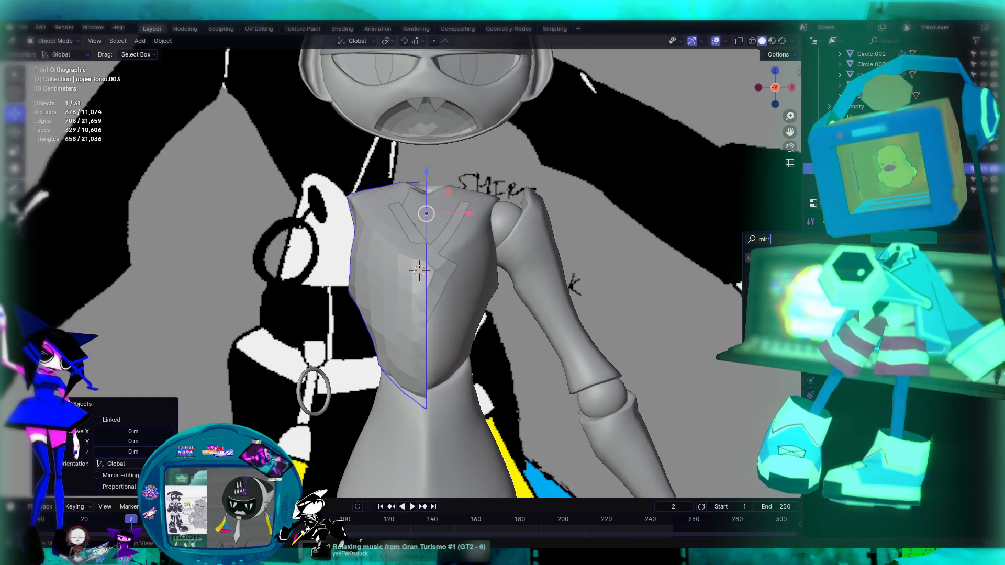
key("Return")
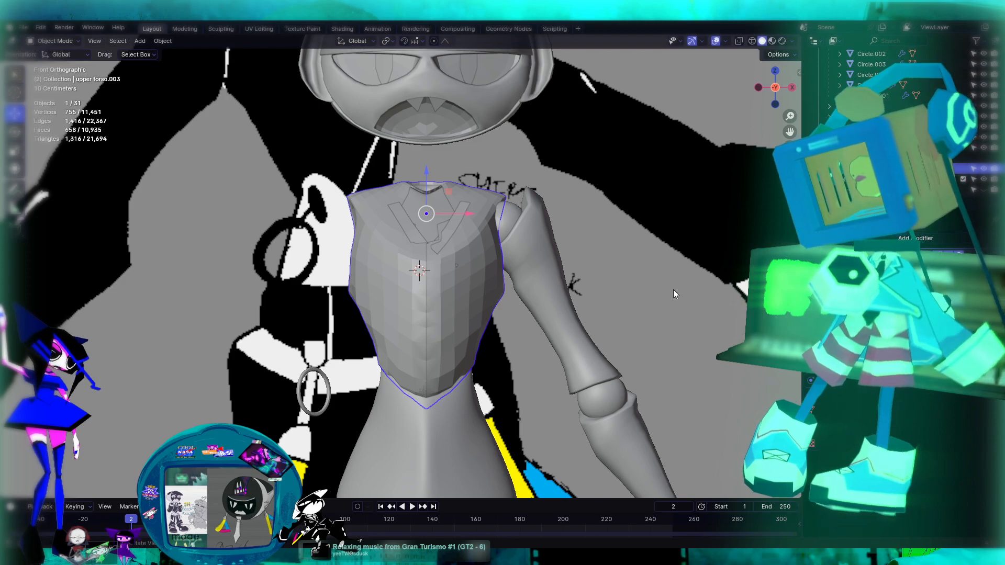
key("ctrl+z")
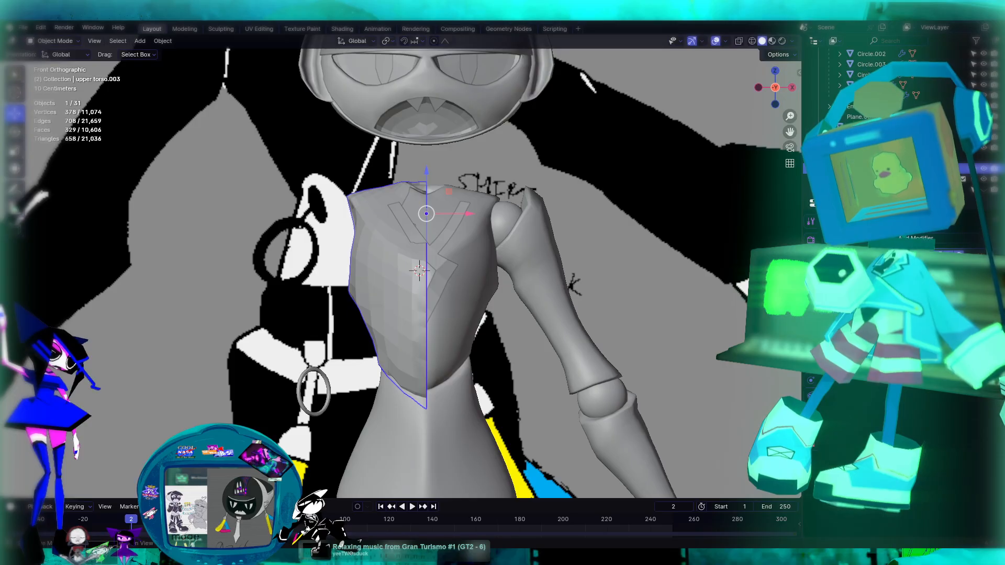
key("ctrl+z")
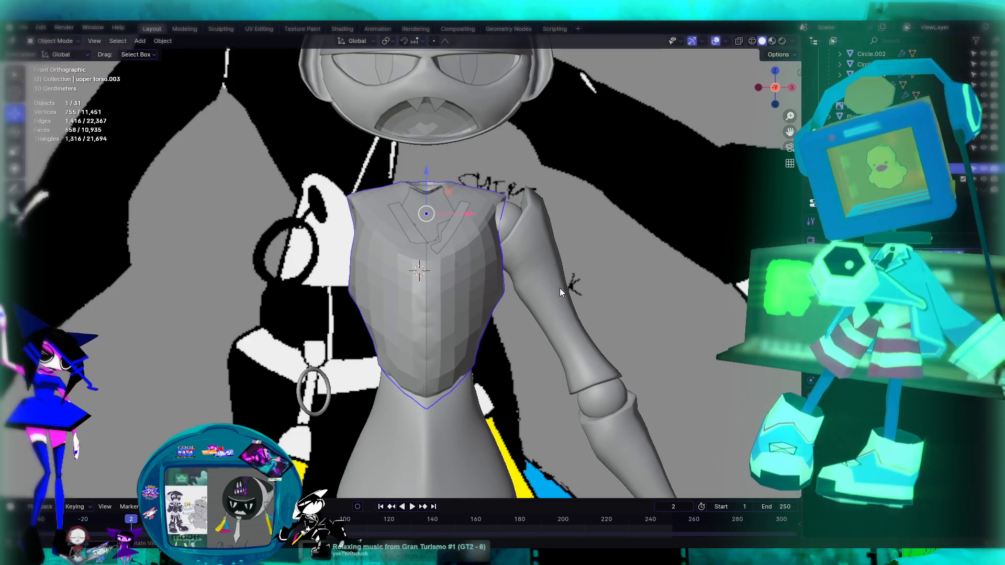
key("ctrl+shift+z")
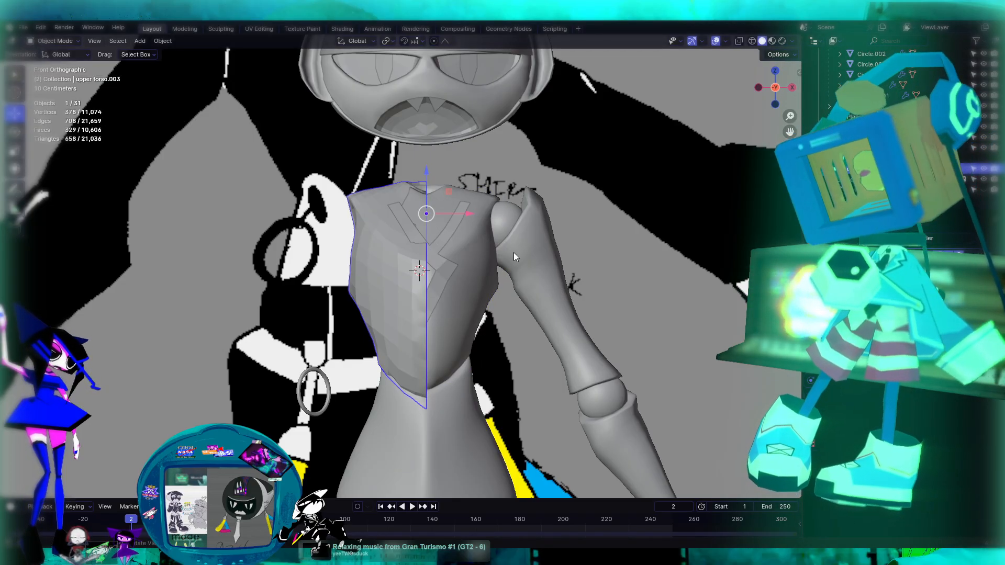
key("ctrl+z")
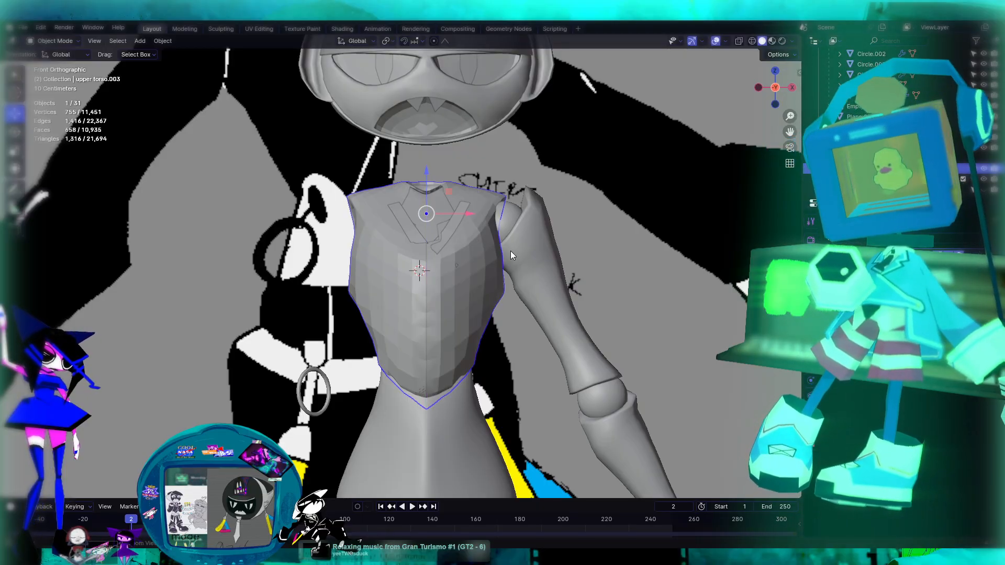
key("ctrl+shift+z")
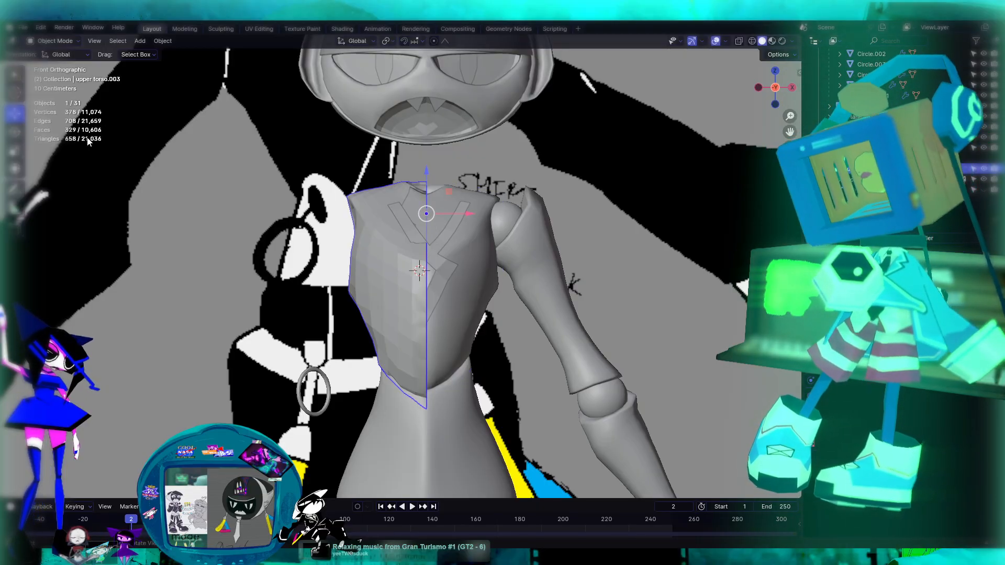
Scale the duplicated half shell by -1 on the X, Y and Z axes
left_click(14, 152)
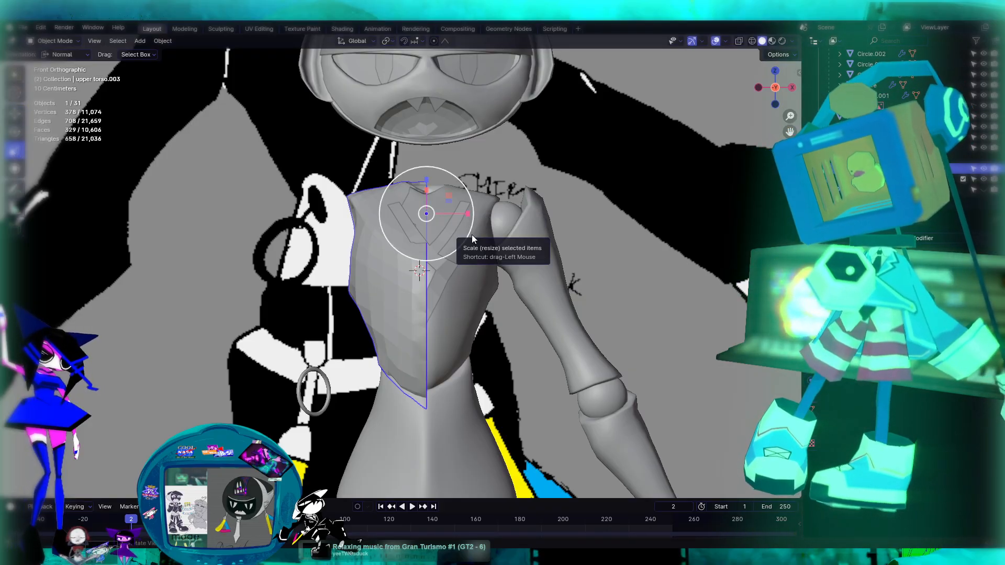
key("s")
left_click(375, 220)
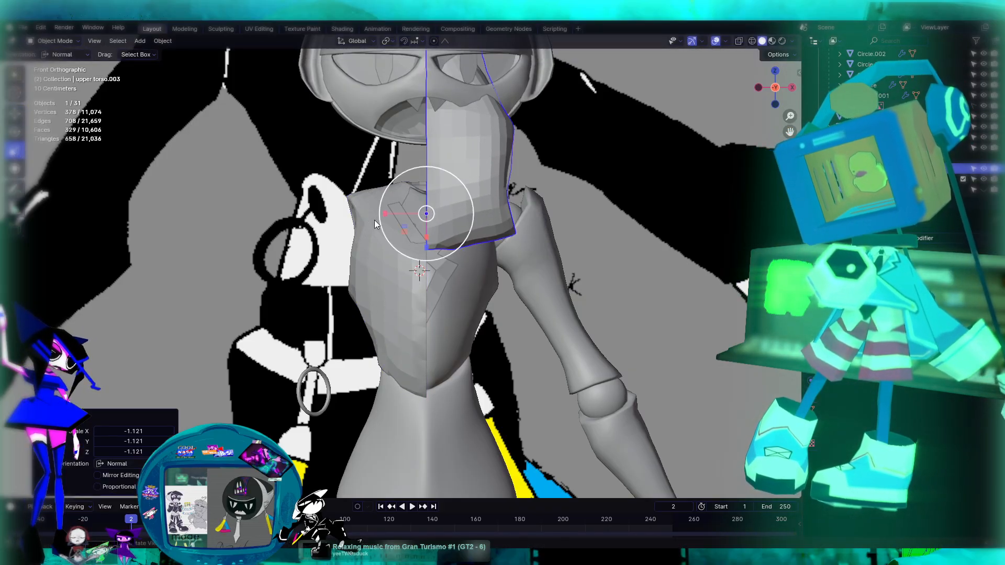
left_click(151, 431)
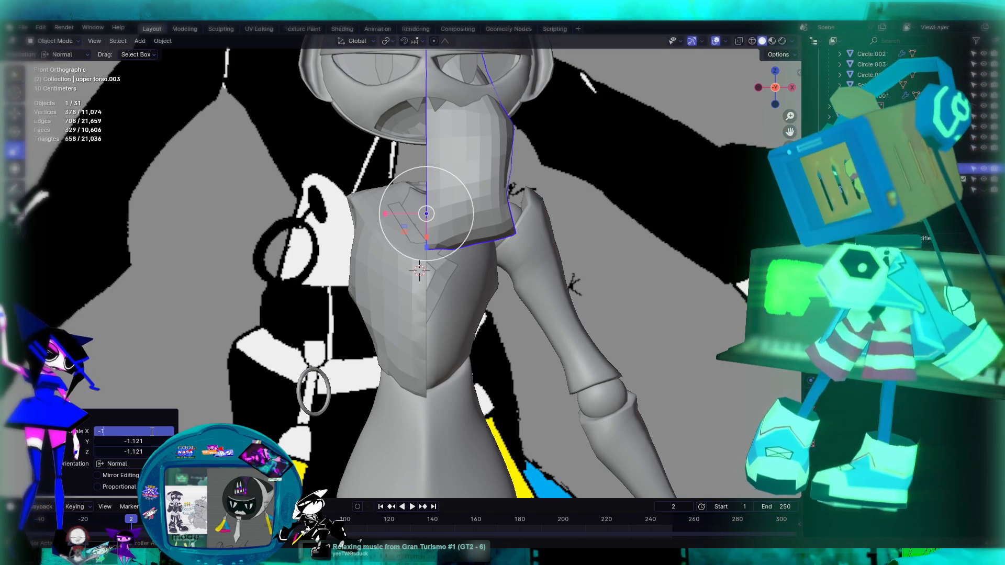
key("Tab")
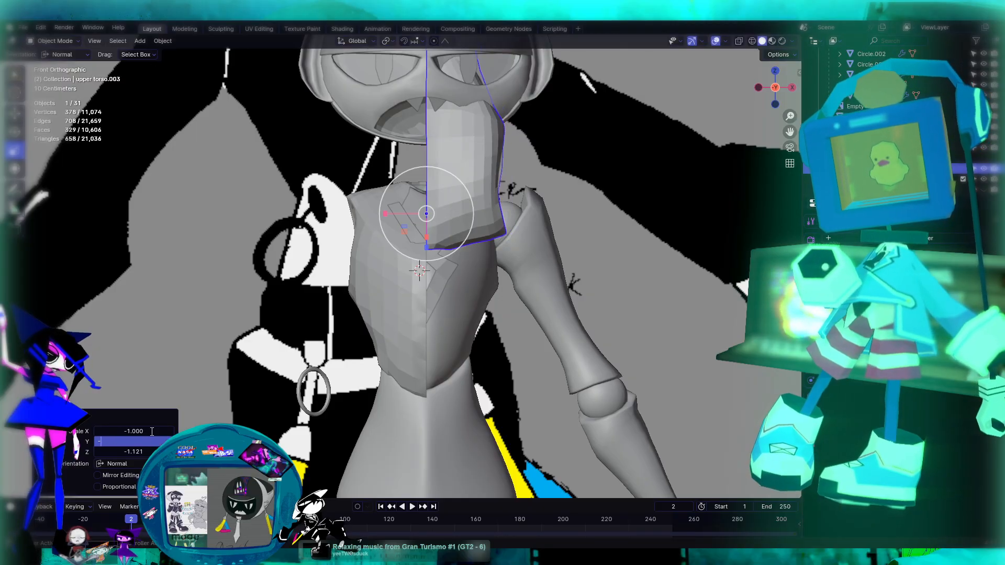
type("-1")
key("Tab")
type("-")
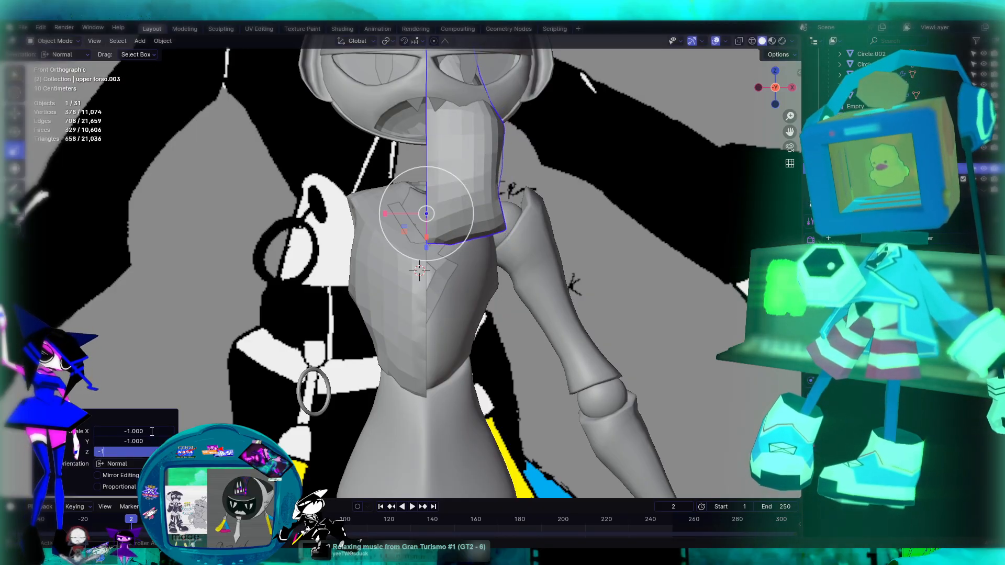
type("1")
key("Tab")
key("Return")
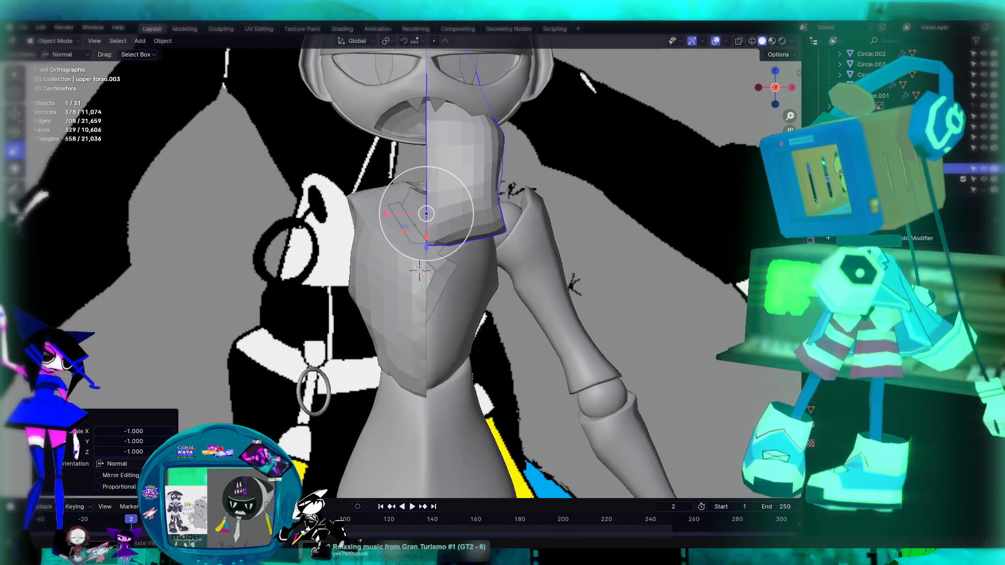
Rotate the inverted duplicate by -180° around the global X axis from the side view to form the opposite half of the jacket
left_click(17, 134)
scroll(325, 372, "down", 4)
middle_click_drag(431, 337, 306, 347)
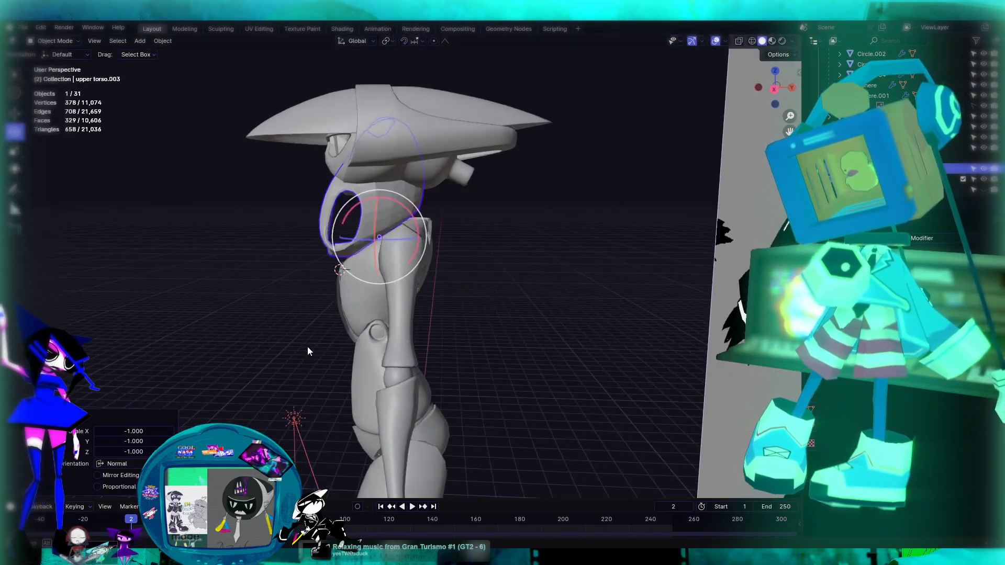
left_click_drag(381, 237, 107, 197)
middle_click_drag(348, 249, 478, 255)
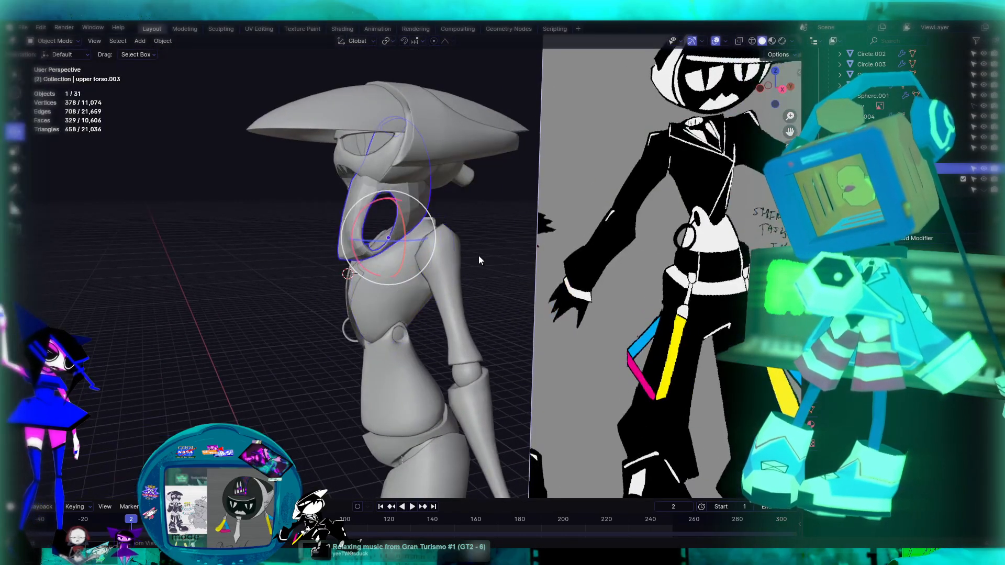
middle_click_drag(374, 207, 397, 234, "alt")
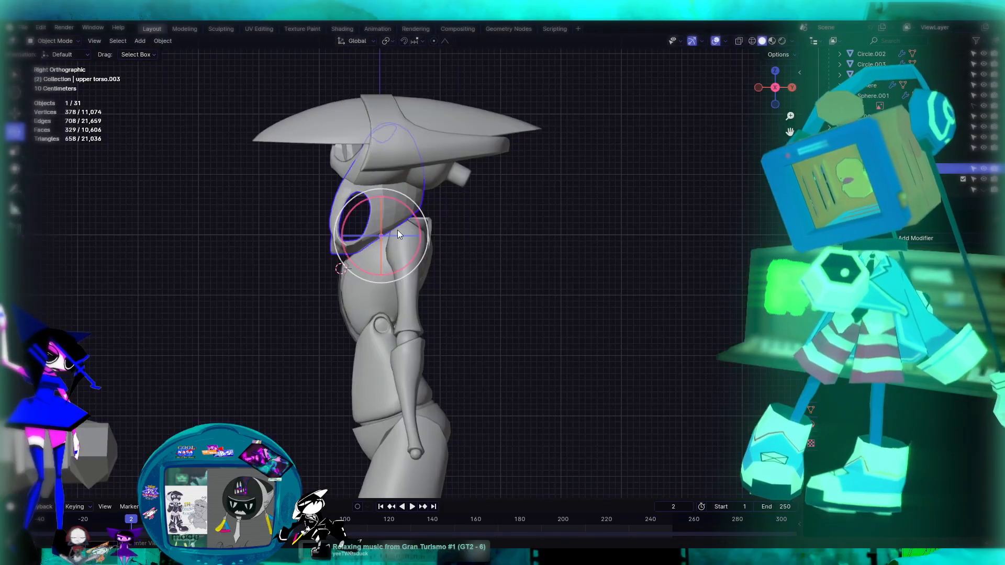
left_click_drag(361, 200, 423, 357, "ctrl")
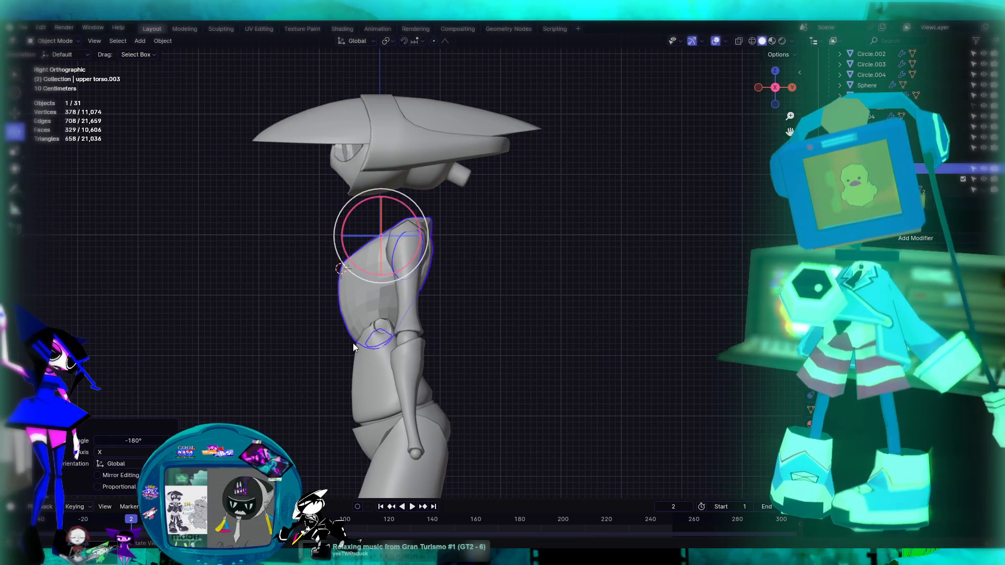
middle_click_drag(354, 343, 504, 341, "alt")
scroll(498, 268, "up", 5)
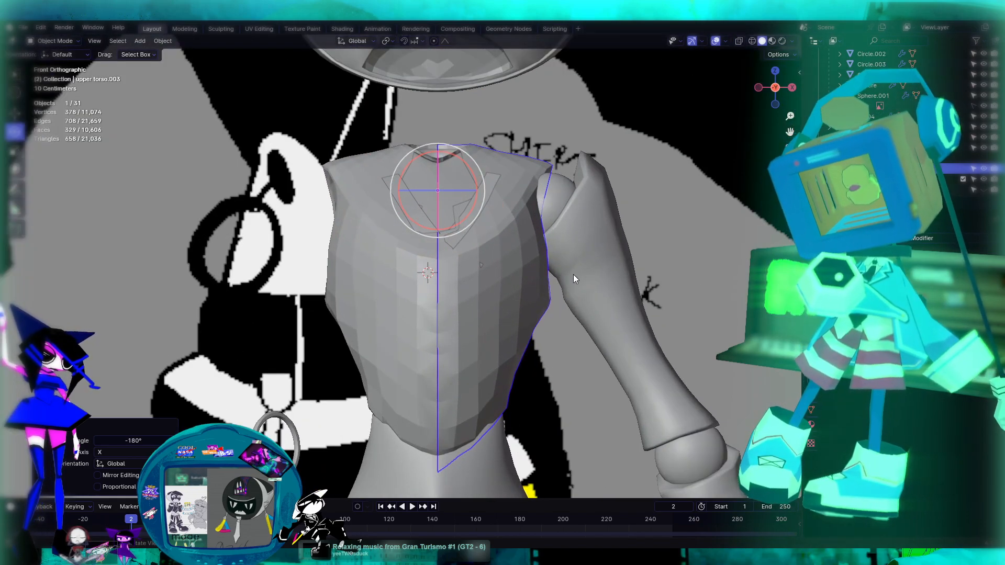
left_click(666, 221)
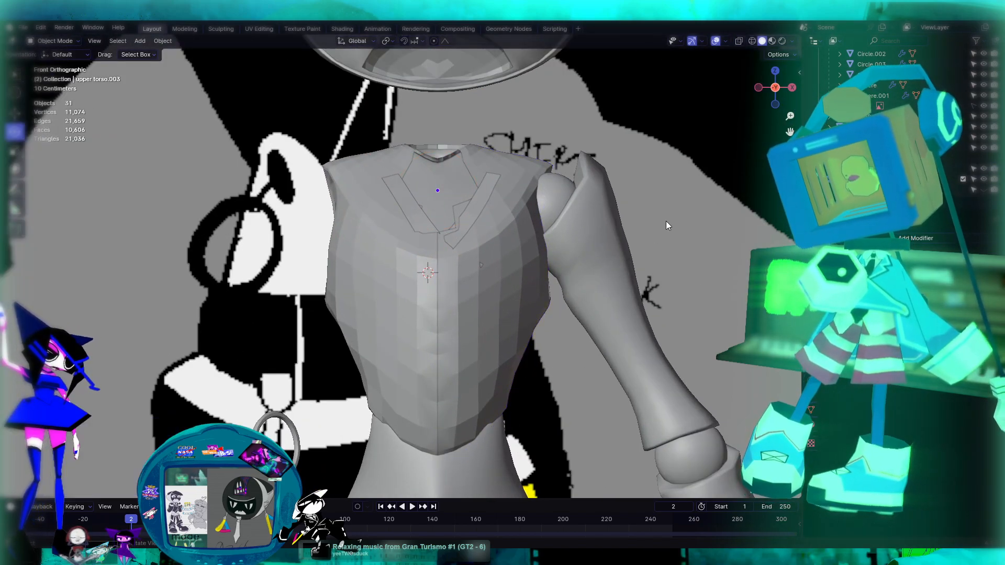
scroll(586, 309, "up", 2)
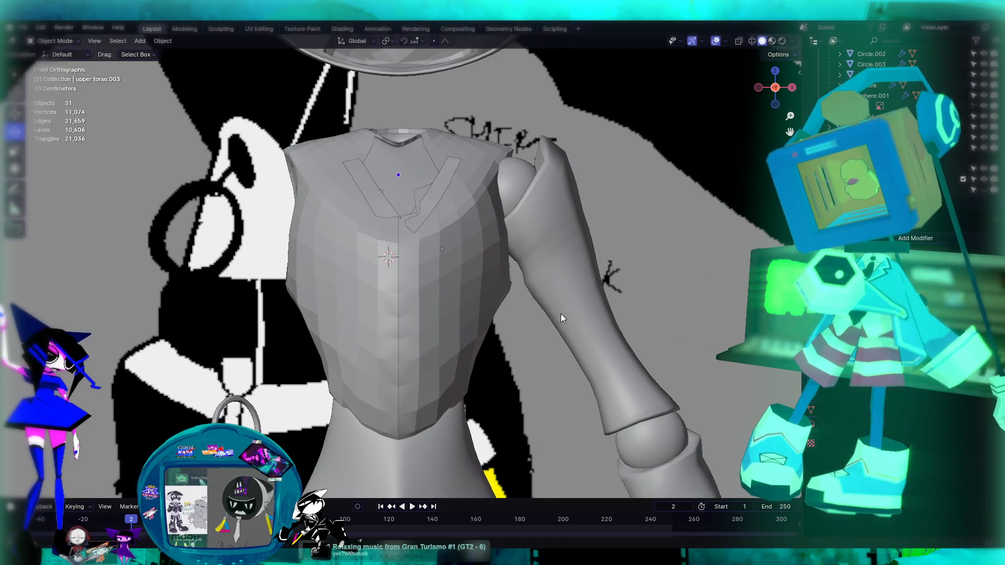
Examine the original half shell's mesh in Edit Mode, comparing the wireframe, solid and X-ray displays
middle_click_drag(434, 293, 460, 277)
left_click(424, 281)
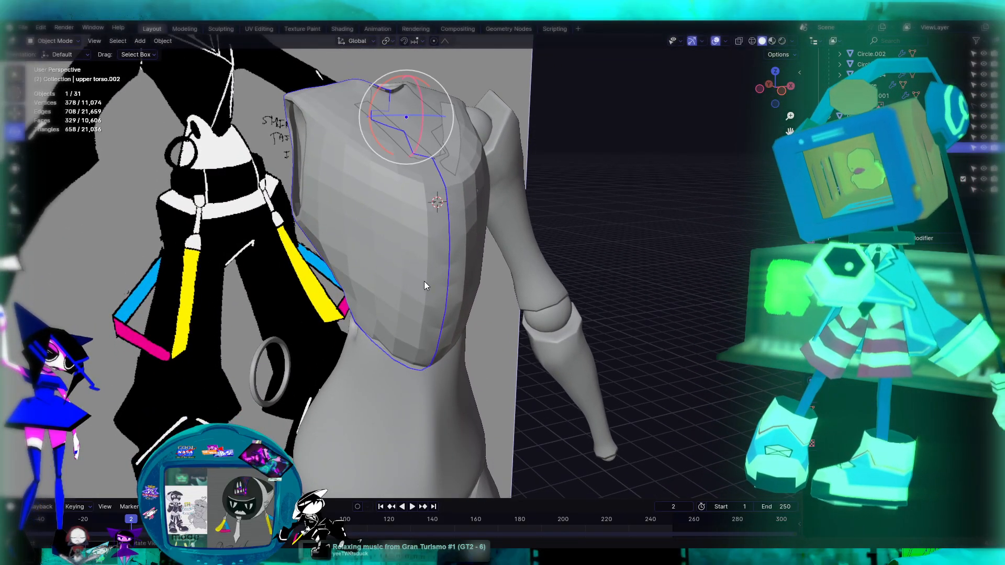
key("Tab")
scroll(450, 261, "up", 2)
key("c")
mouse_move(479, 239)
middle_mouse_down()
mouse_move(446, 265)
mouse_move(415, 218)
mouse_move(404, 225)
mouse_move(392, 325)
mouse_move(321, 325)
mouse_move(409, 334)
middle_mouse_up()
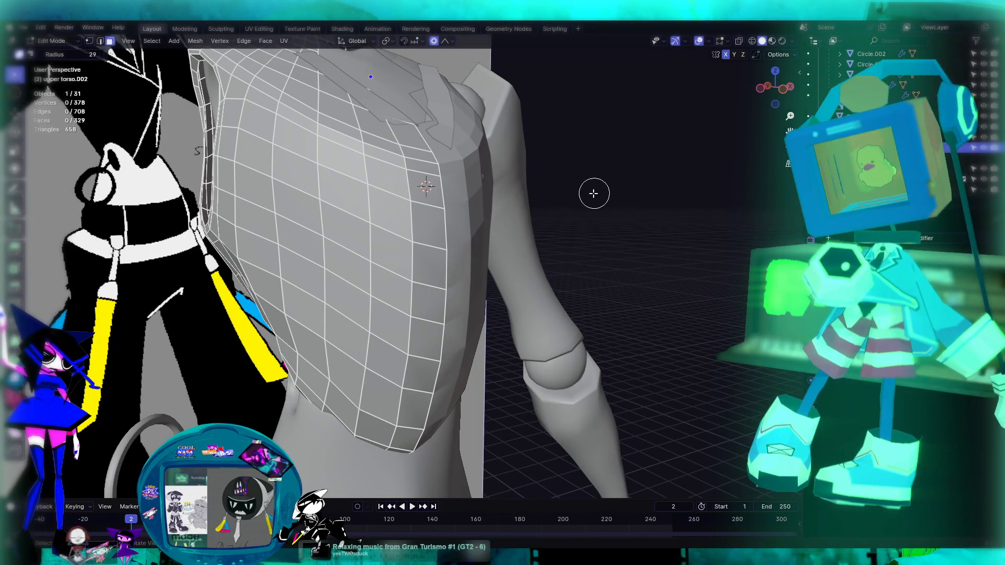
left_click(752, 41)
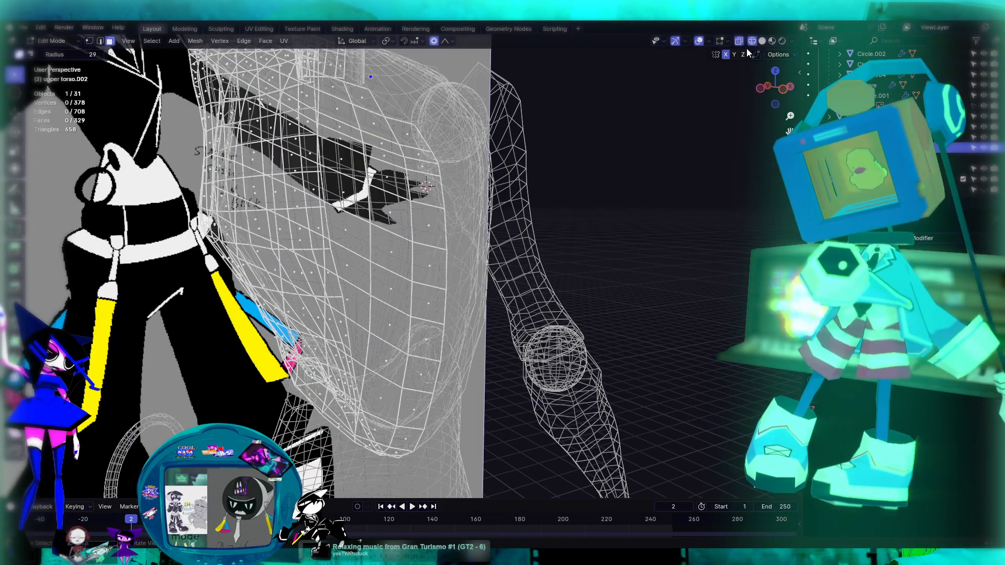
left_click(762, 41)
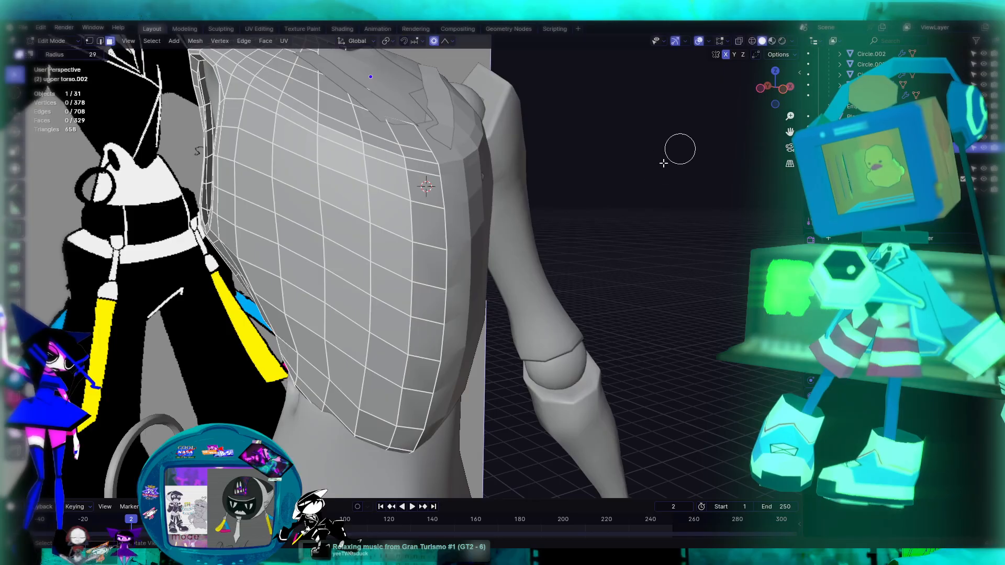
left_click(739, 45)
middle_click_drag(607, 152, 513, 209)
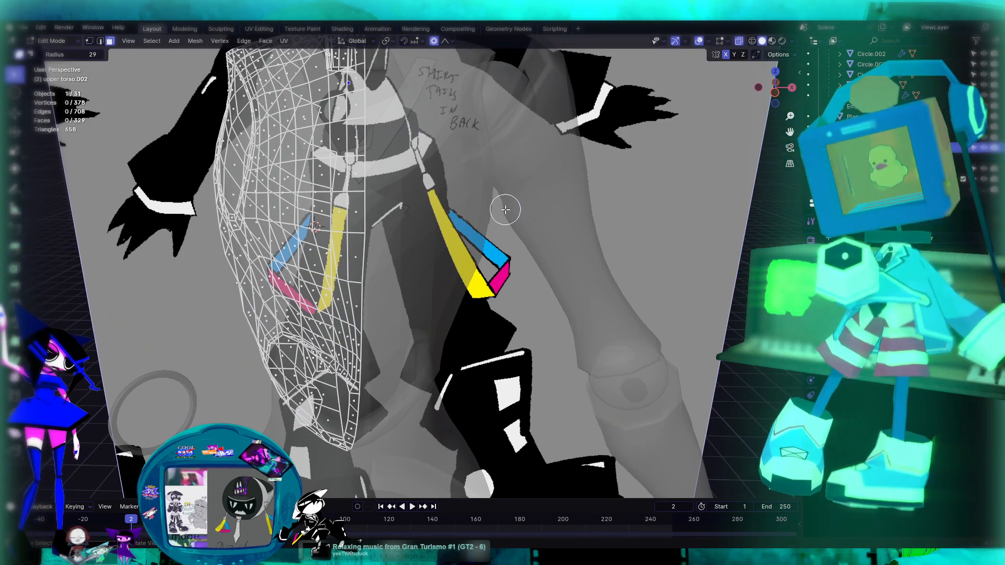
left_click(739, 42)
middle_click_drag(539, 236, 611, 211)
scroll(611, 211, "down", 4)
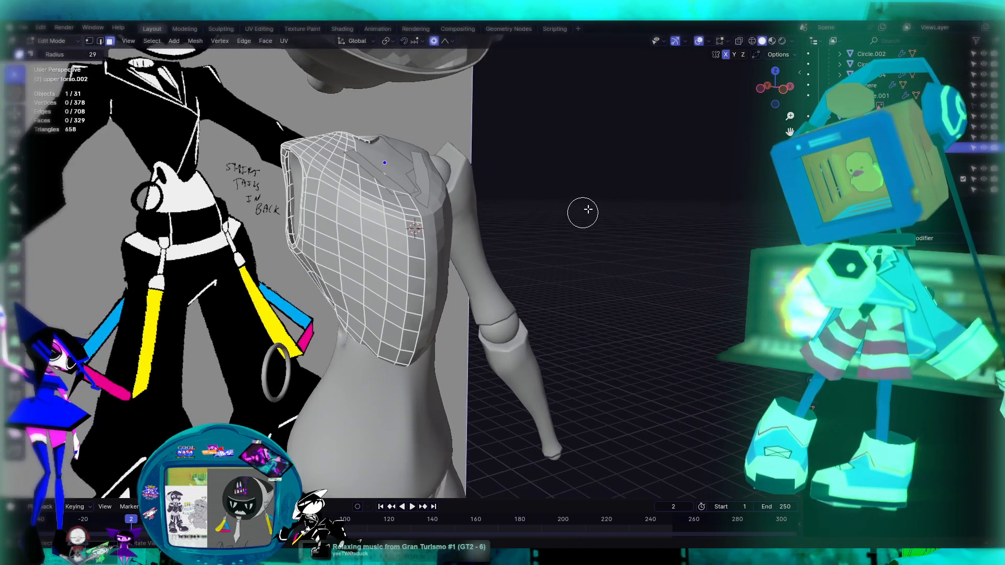
key("Tab")
Display the model in rendered shading and examine the lapel strips on the jacket next to the reference drawing
scroll(571, 199, "up", 3)
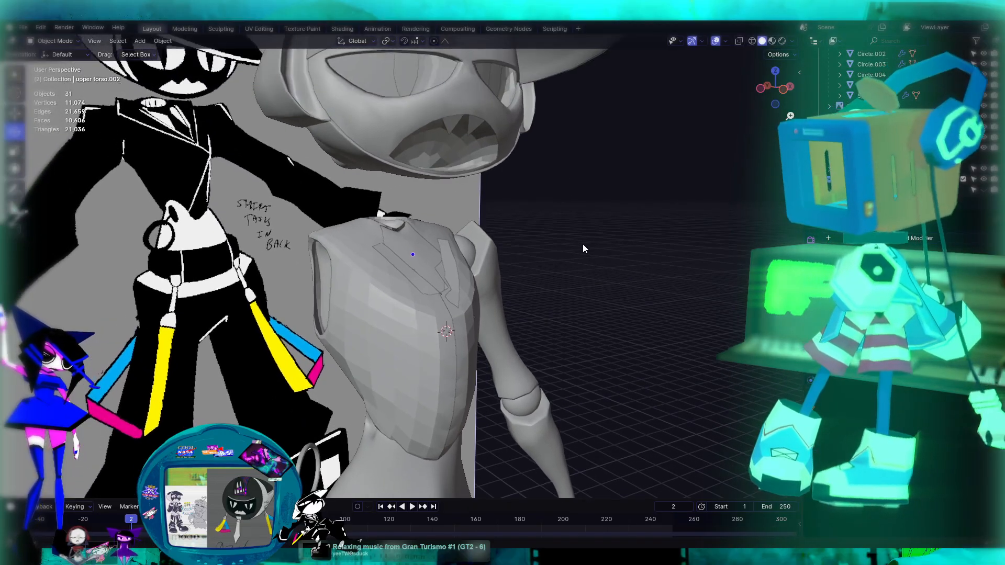
scroll(563, 180, "up", 2)
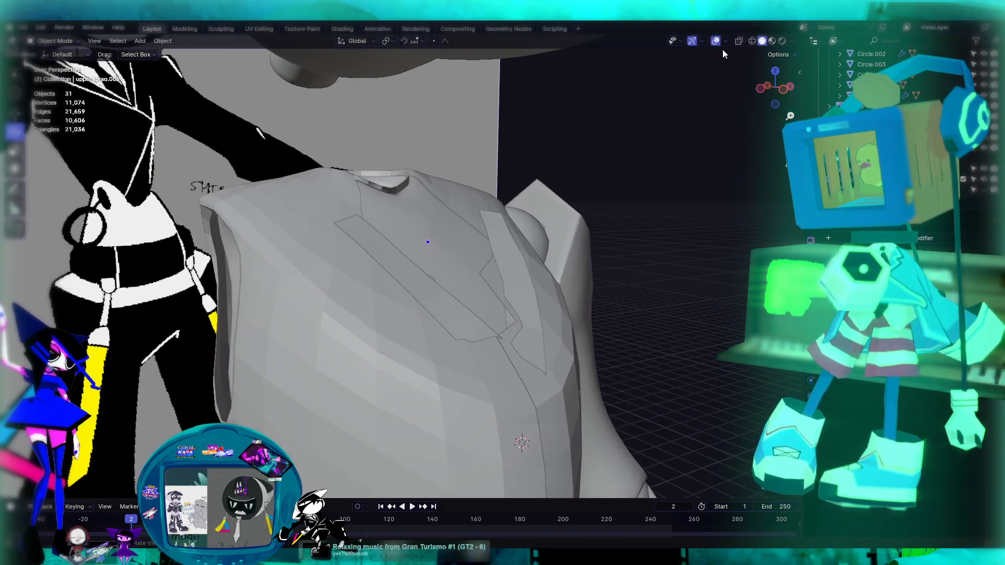
left_click(782, 41)
scroll(664, 137, "down", 5)
middle_click_drag(601, 77, 614, 215)
mouse_move(613, 188)
middle_mouse_down()
mouse_move(619, 146)
mouse_move(560, 205)
mouse_move(639, 181)
mouse_move(622, 192)
middle_mouse_up()
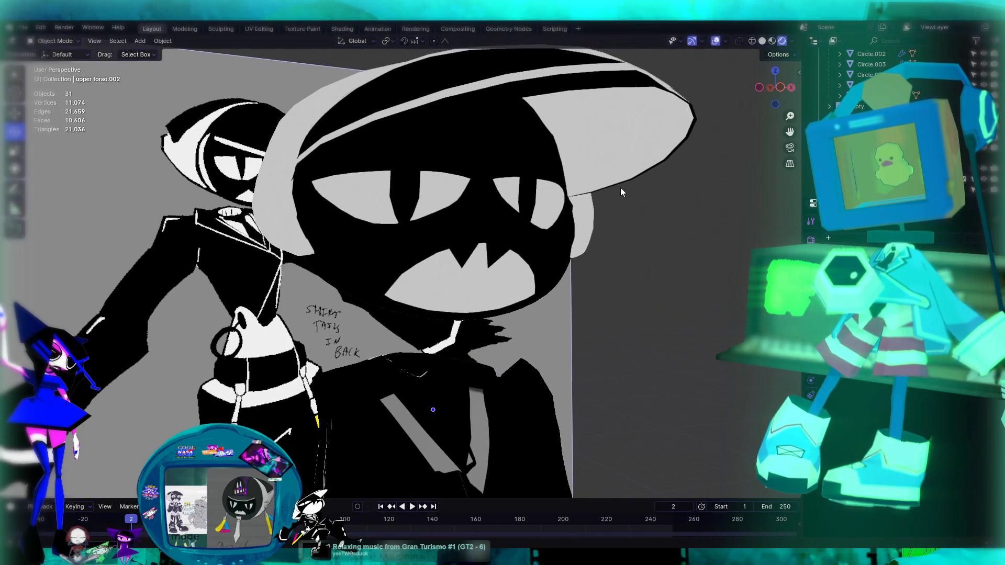